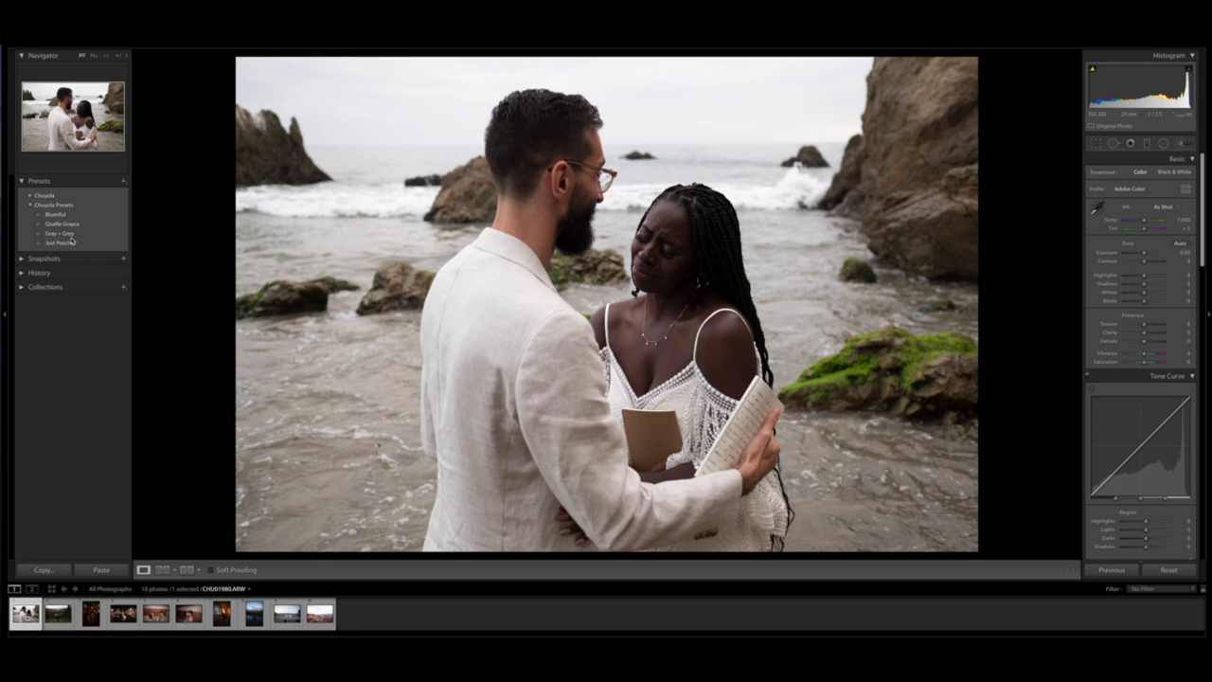
Step: Try the black-and-white preset, second in the preset list, on the beach couple photo and reset the photo
{"action": "left_click", "coordinate": [75, 226]}
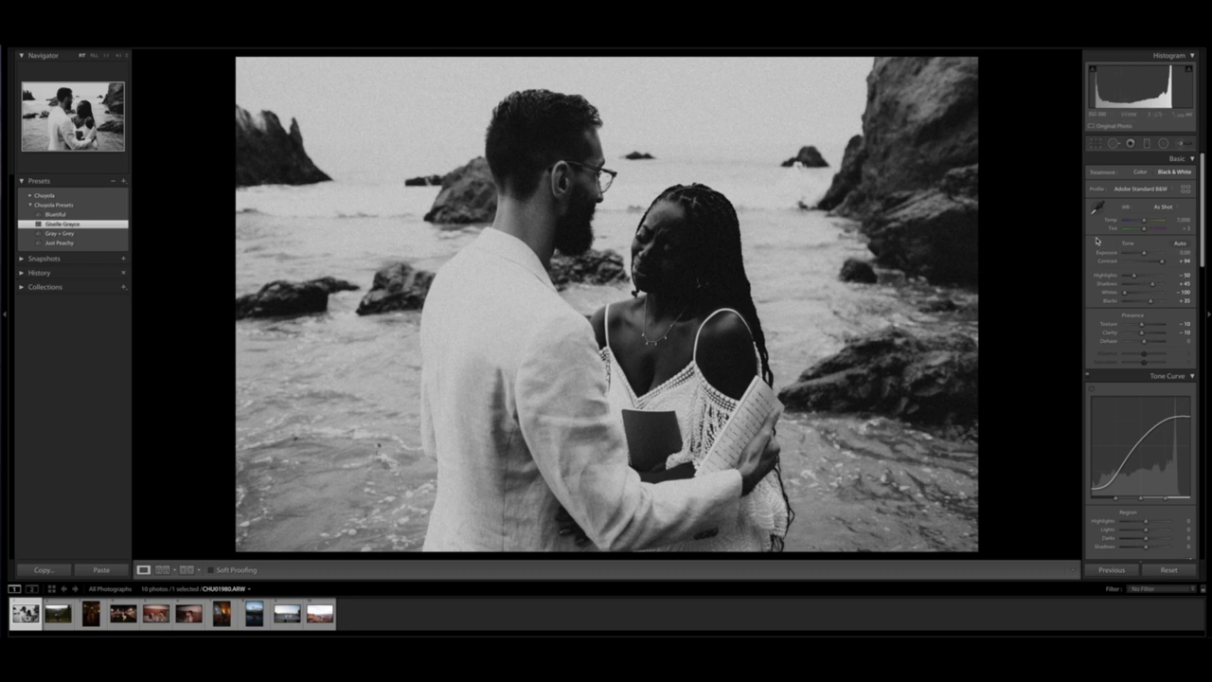
{"action": "left_click", "coordinate": [1168, 569]}
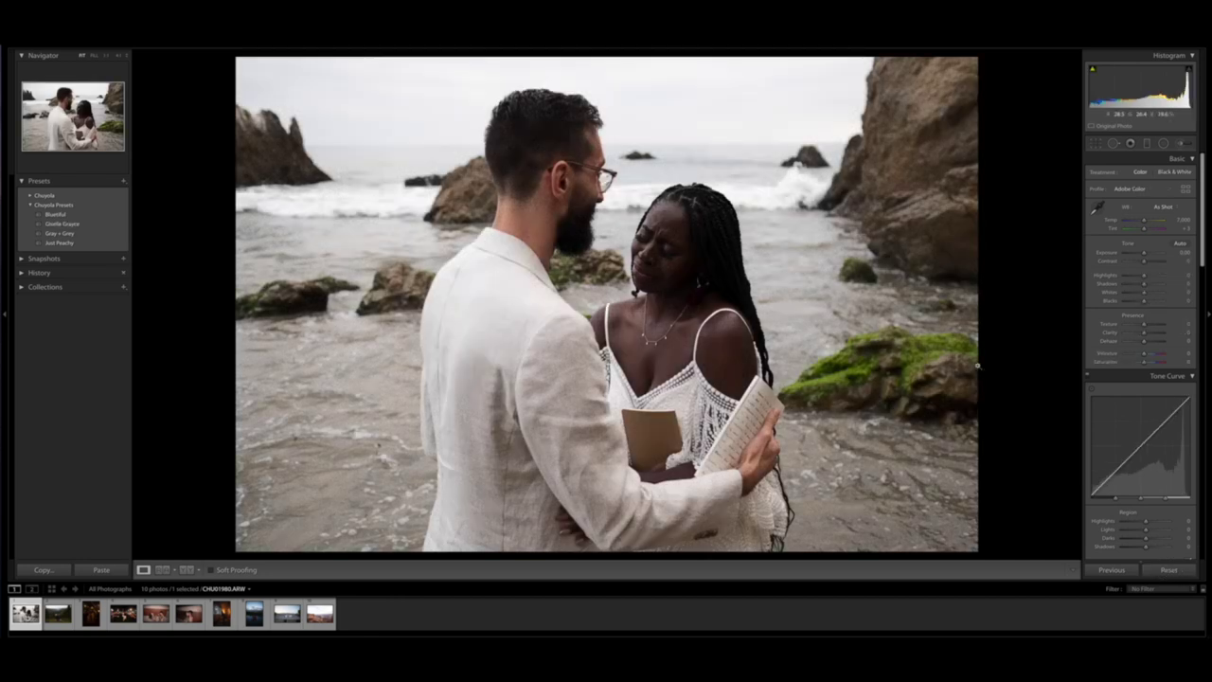
Step: Look through the photos in the set and return to the first one, the beach couple
{"action": "key", "text": "Right"}
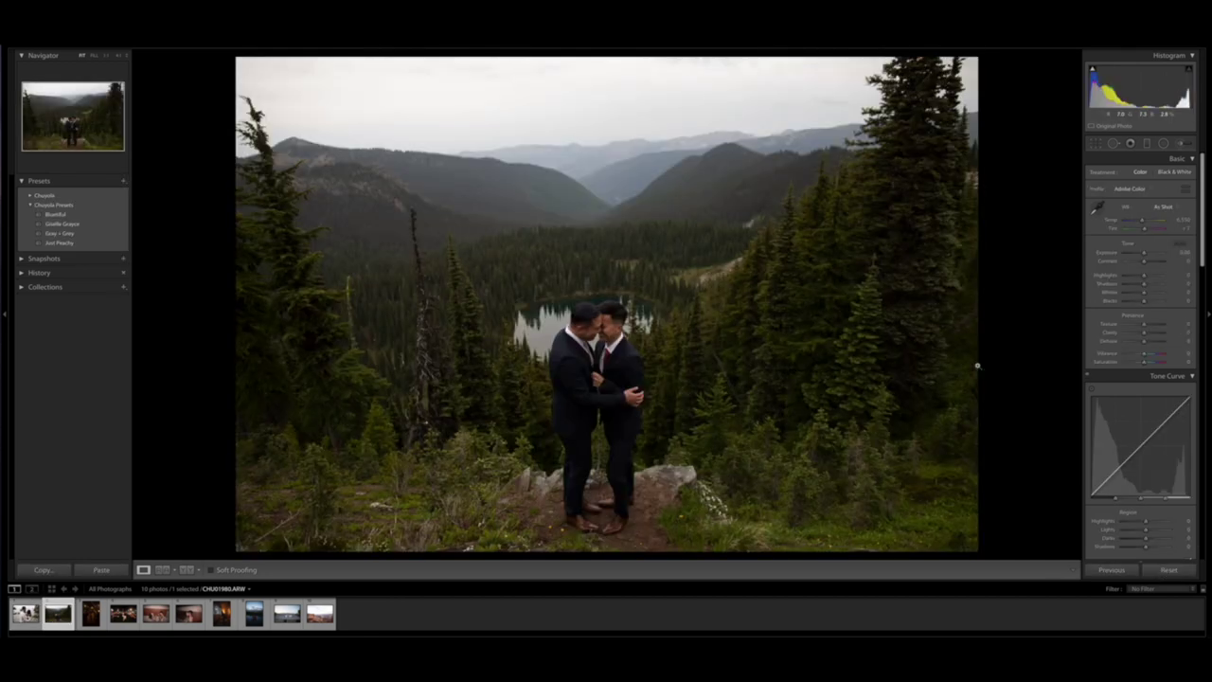
{"action": "key", "text": "Right"}
{"action": "key", "text": "Right"}
{"action": "key", "text": "Right"}
{"action": "key", "text": "Right"}
{"action": "key", "text": "Right"}
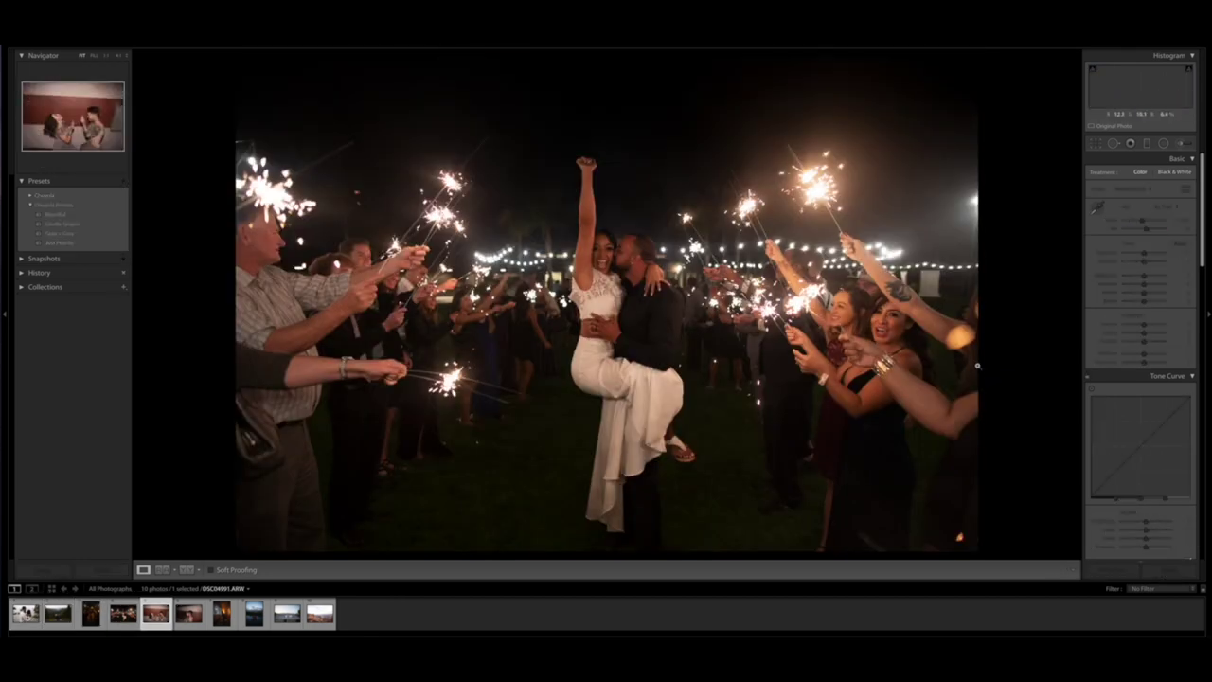
{"action": "key", "text": "Right"}
{"action": "key", "text": "Right"}
{"action": "key", "text": "Right"}
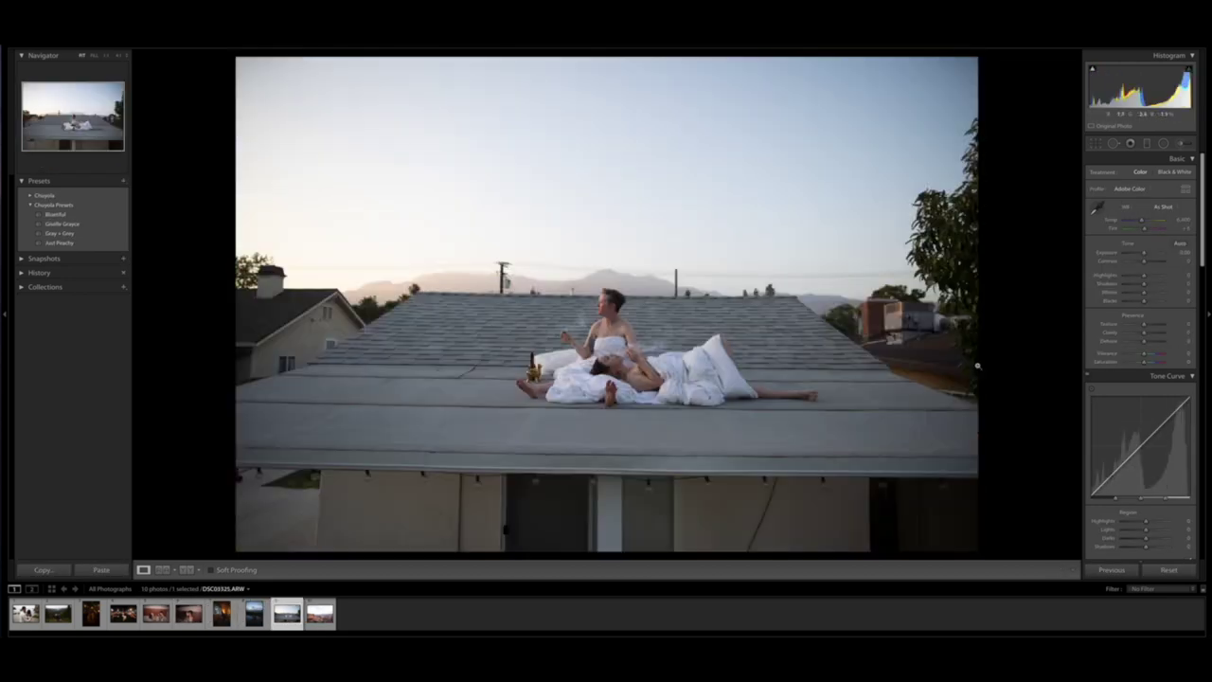
{"action": "key", "text": "Left"}
{"action": "key", "text": "Left"}
{"action": "key", "text": "Left"}
{"action": "key", "text": "Left"}
{"action": "key", "text": "Left"}
{"action": "key", "text": "Left"}
{"action": "key", "text": "Left"}
{"action": "key", "text": "Left"}
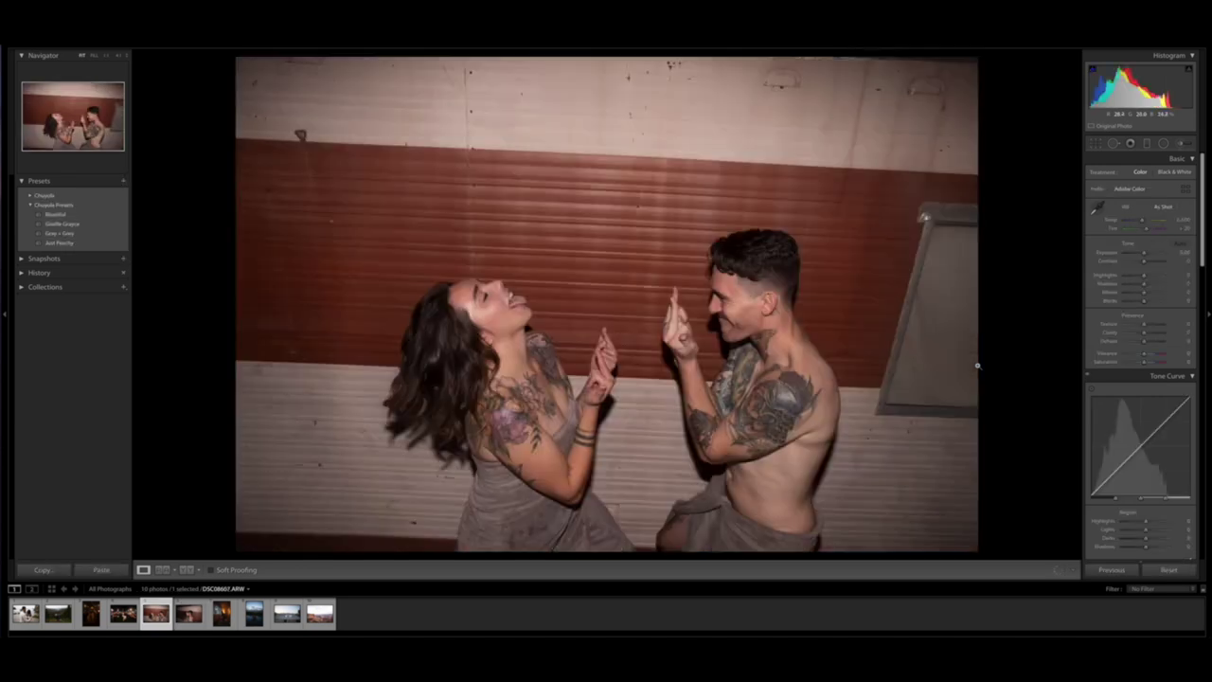
{"action": "key", "text": "Left"}
{"action": "key", "text": "Left"}
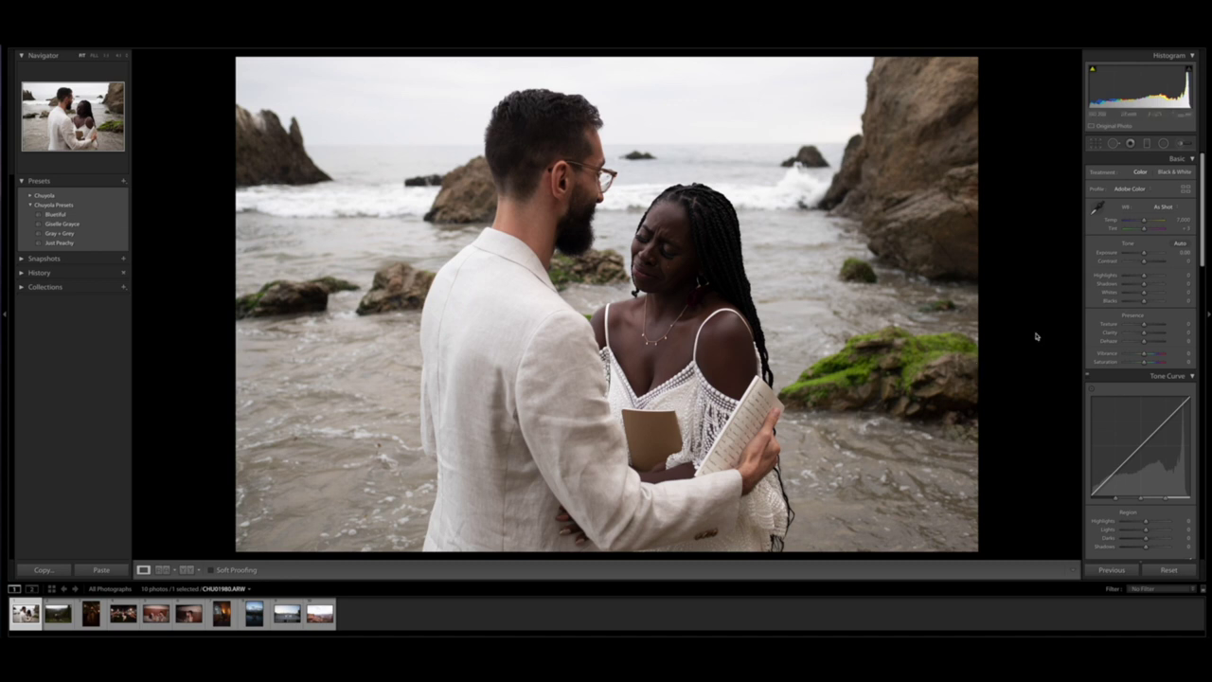
Step: Apply the black-and-white preset, second in the preset list, to the beach couple photo and raise its exposure to +0.10
{"action": "left_click", "coordinate": [71, 224]}
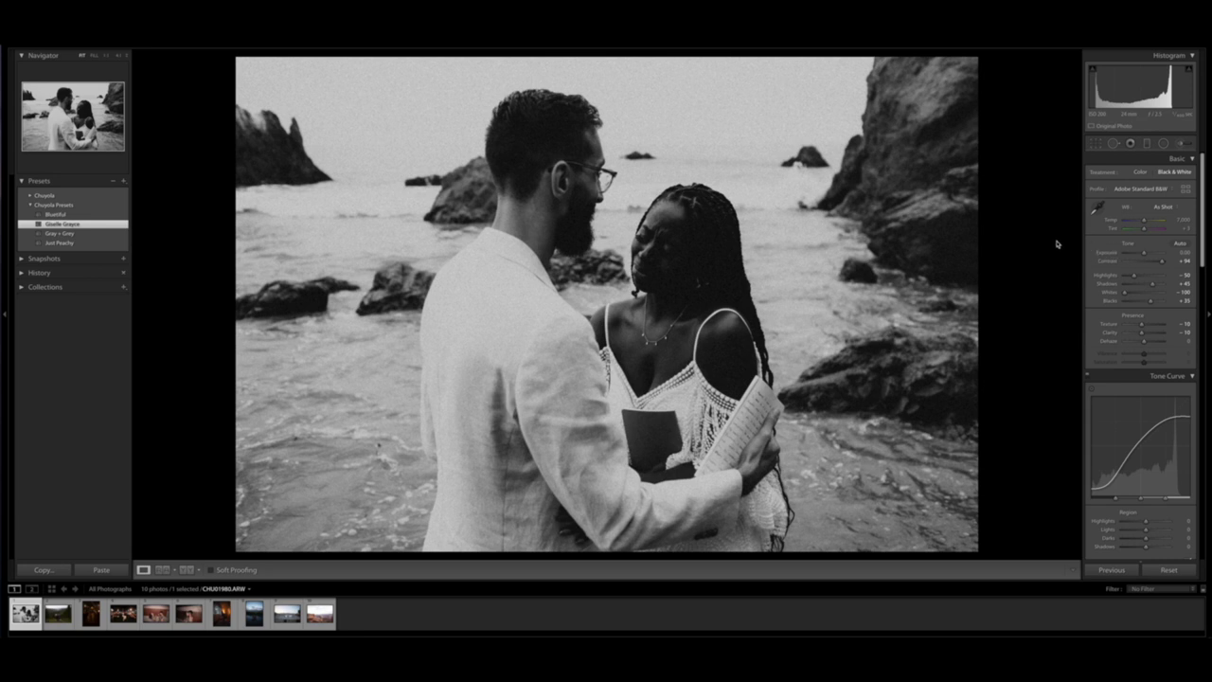
{"action": "key", "text": "equal"}
{"action": "key", "text": "minus"}
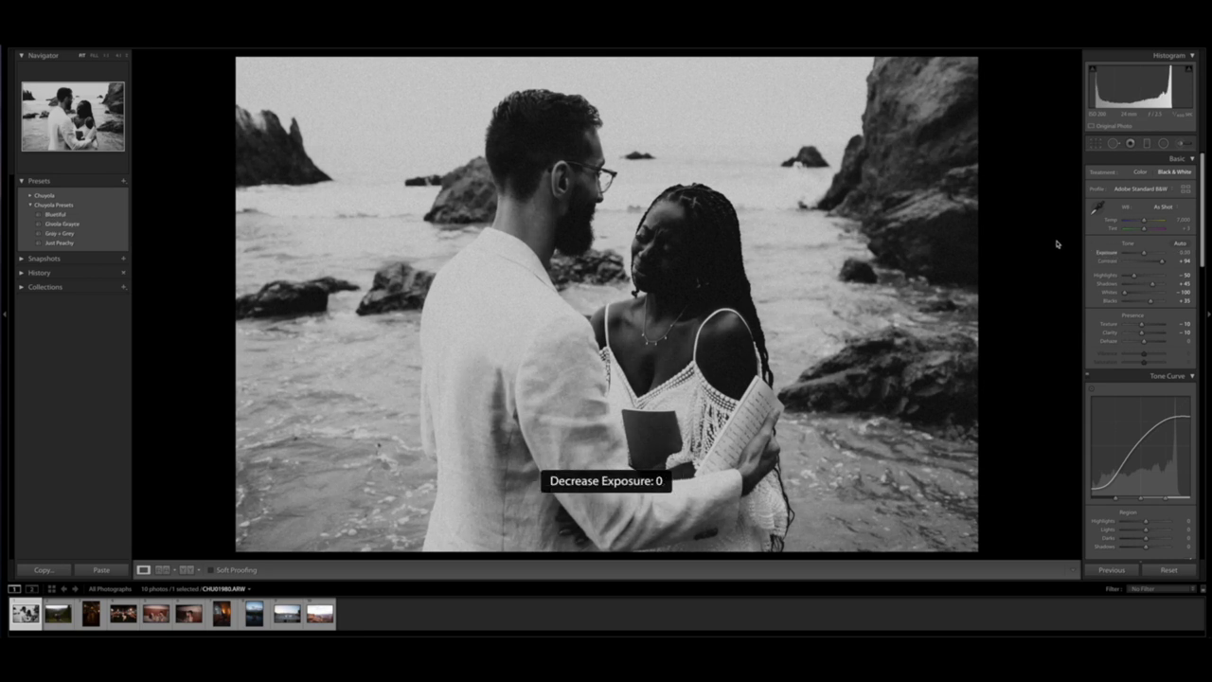
{"action": "key", "text": "equal"}
{"action": "key", "text": "equal"}
{"action": "key", "text": "minus"}
{"action": "key", "text": "equal"}
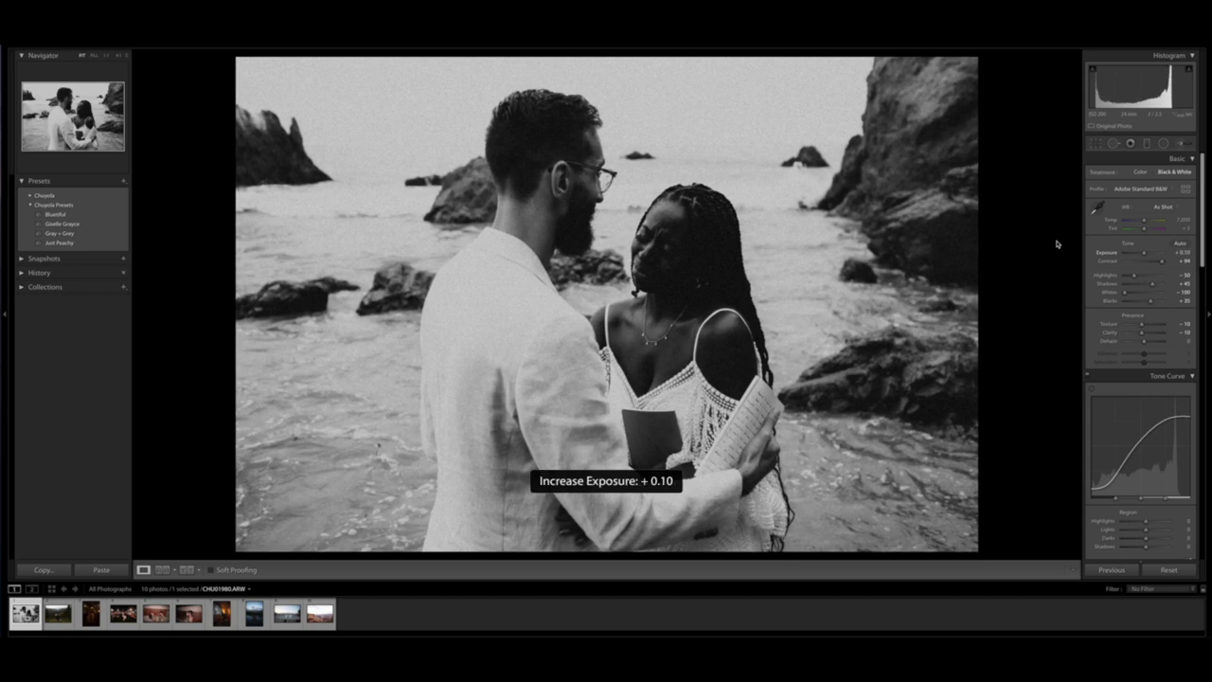
{"action": "key", "text": "equal"}
{"action": "key", "text": "minus"}
{"action": "key", "text": "equal"}
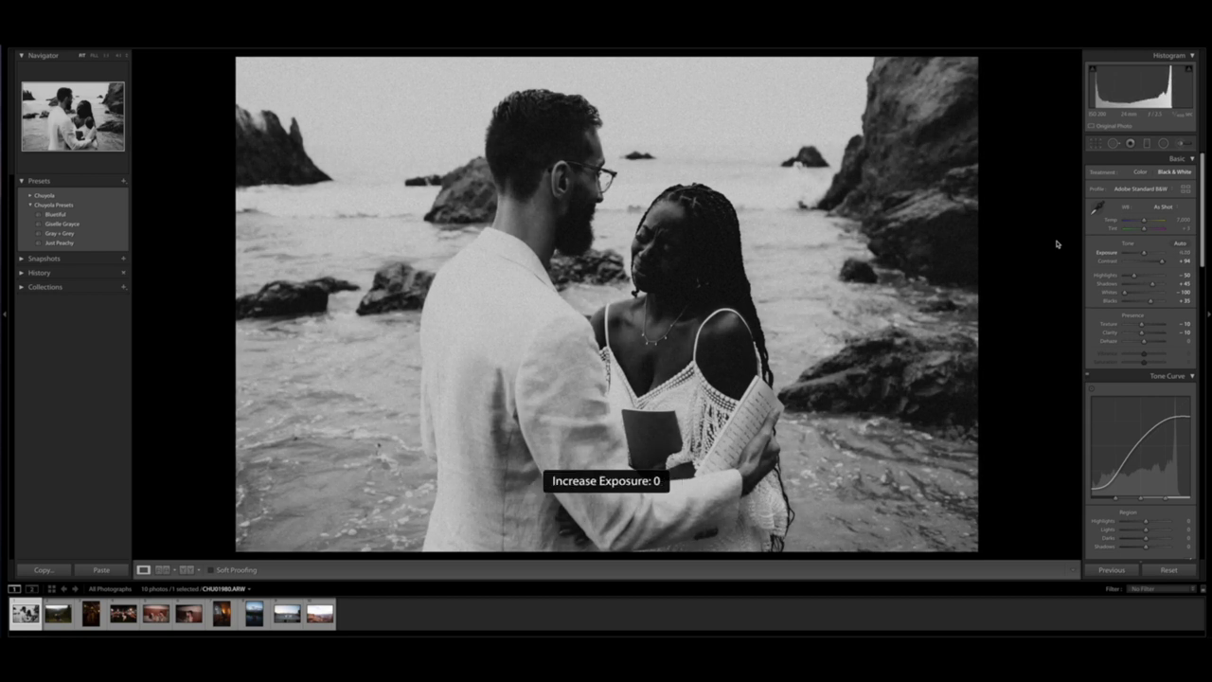
{"action": "key", "text": "equal"}
{"action": "key", "text": "equal"}
{"action": "key", "text": "minus"}
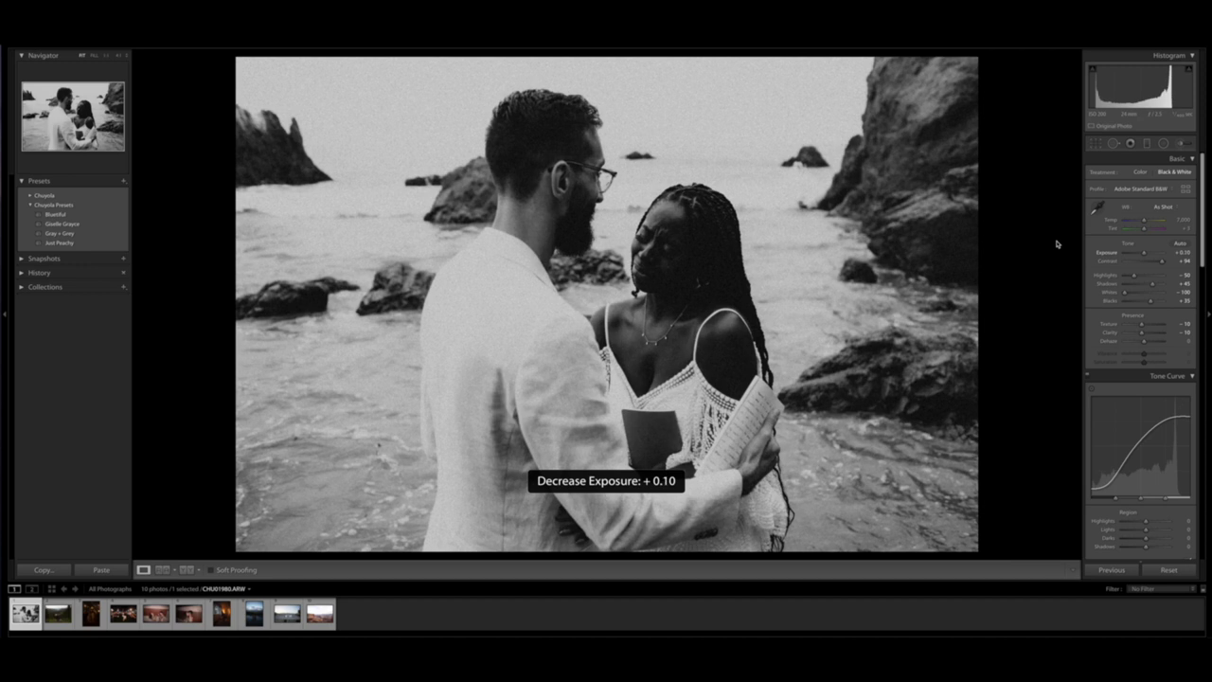
{"action": "key", "text": "equal"}
{"action": "key", "text": "minus"}
{"action": "key", "text": "equal"}
{"action": "key", "text": "minus"}
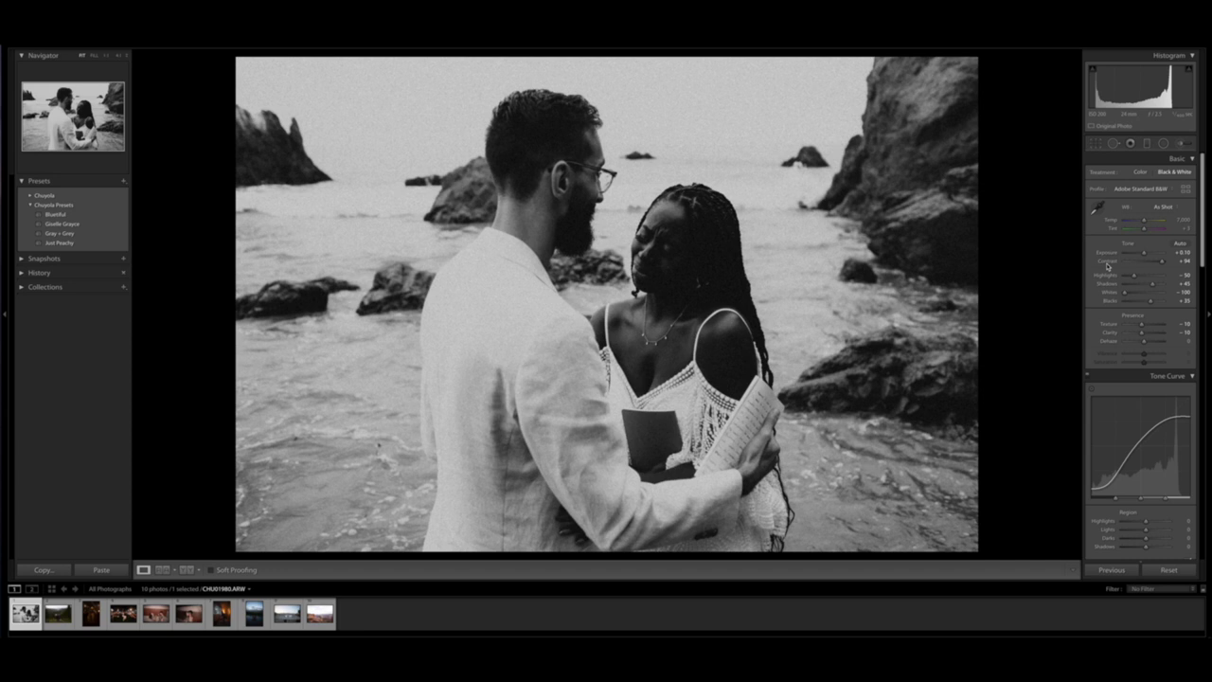
Step: Try stronger and weaker contrast on the beach couple photo and settle on a contrast of +65
{"action": "key", "text": "period"}
{"action": "key", "text": "minus"}
{"action": "key", "text": "minus"}
{"action": "key", "text": "minus"}
{"action": "key", "text": "minus"}
{"action": "key", "text": "minus"}
{"action": "key", "text": "minus"}
{"action": "key", "text": "equal"}
{"action": "key", "text": "equal"}
{"action": "key", "text": "equal"}
{"action": "key", "text": "equal"}
{"action": "key", "text": "equal"}
{"action": "key", "text": "equal"}
{"action": "key", "text": "equal"}
{"action": "key", "text": "equal"}
{"action": "key", "text": "equal"}
{"action": "key", "text": "equal"}
{"action": "key", "text": "equal"}
{"action": "key", "text": "equal"}
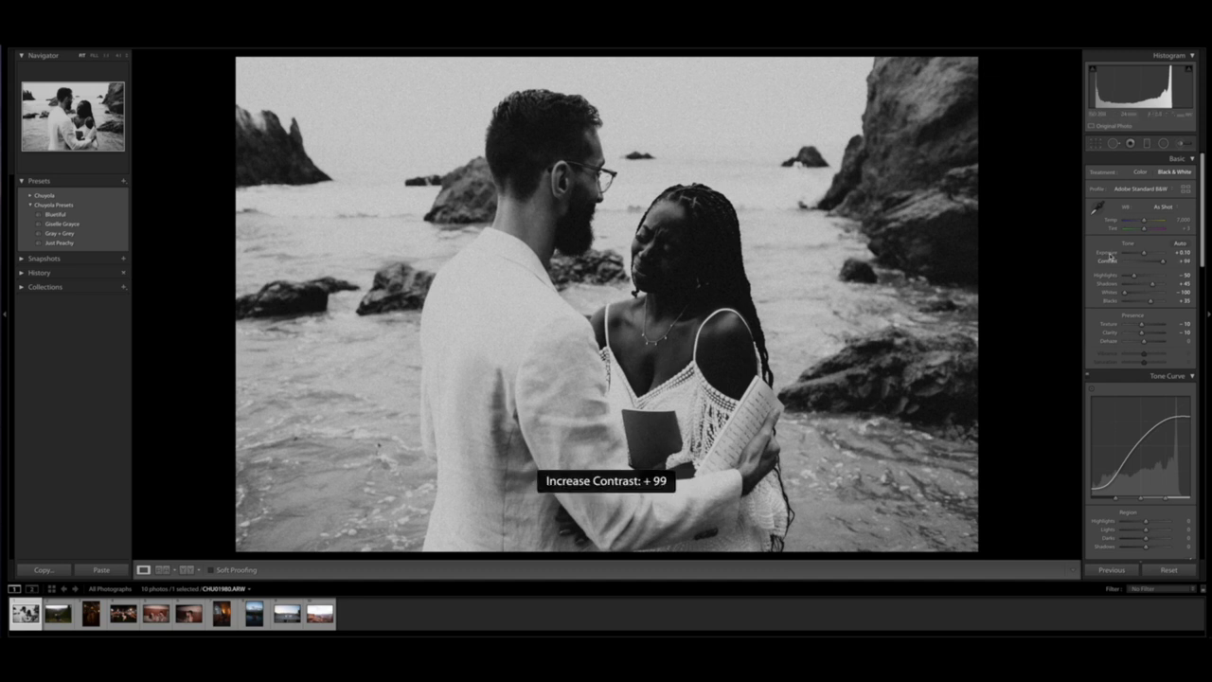
{"action": "key", "text": "minus"}
{"action": "key", "text": "minus"}
{"action": "key", "text": "minus"}
{"action": "key", "text": "minus"}
{"action": "key", "text": "minus"}
{"action": "key", "text": "minus"}
{"action": "key", "text": "minus"}
{"action": "key", "text": "minus"}
{"action": "key", "text": "minus"}
{"action": "key", "text": "minus"}
{"action": "key", "text": "minus"}
{"action": "key", "text": "minus"}
{"action": "key", "text": "minus"}
{"action": "key", "text": "minus"}
{"action": "key", "text": "minus"}
{"action": "key", "text": "minus"}
{"action": "key", "text": "minus"}
{"action": "key", "text": "minus"}
{"action": "key", "text": "minus"}
{"action": "key", "text": "minus"}
{"action": "key", "text": "minus"}
{"action": "key", "text": "minus"}
{"action": "key", "text": "minus"}
{"action": "key", "text": "minus"}
{"action": "key", "text": "minus"}
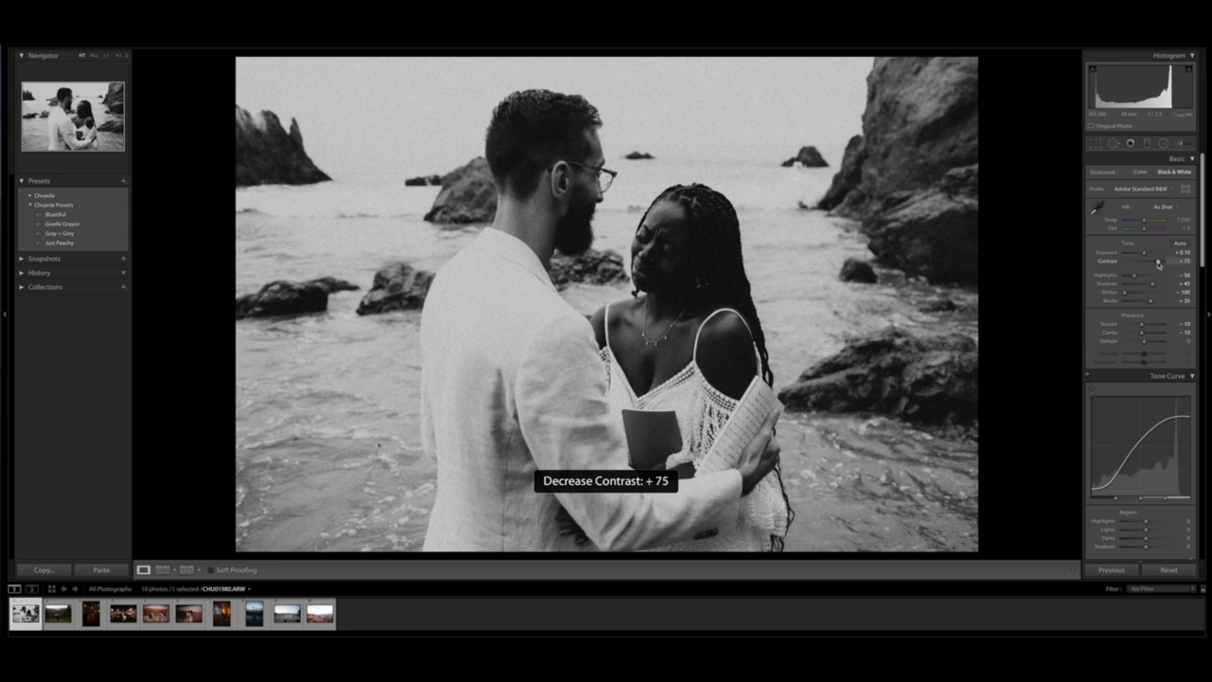
{"action": "key", "text": "minus"}
{"action": "key", "text": "equal"}
{"action": "key", "text": "equal"}
{"action": "key", "text": "equal"}
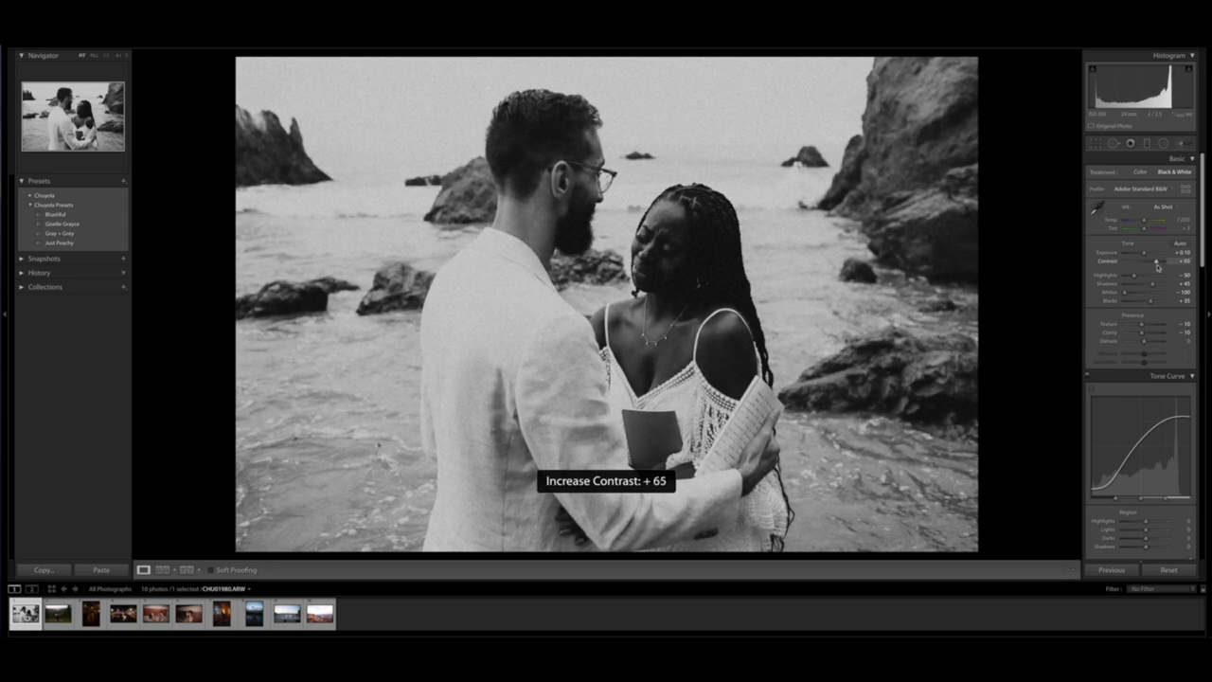
{"action": "key", "text": "minus"}
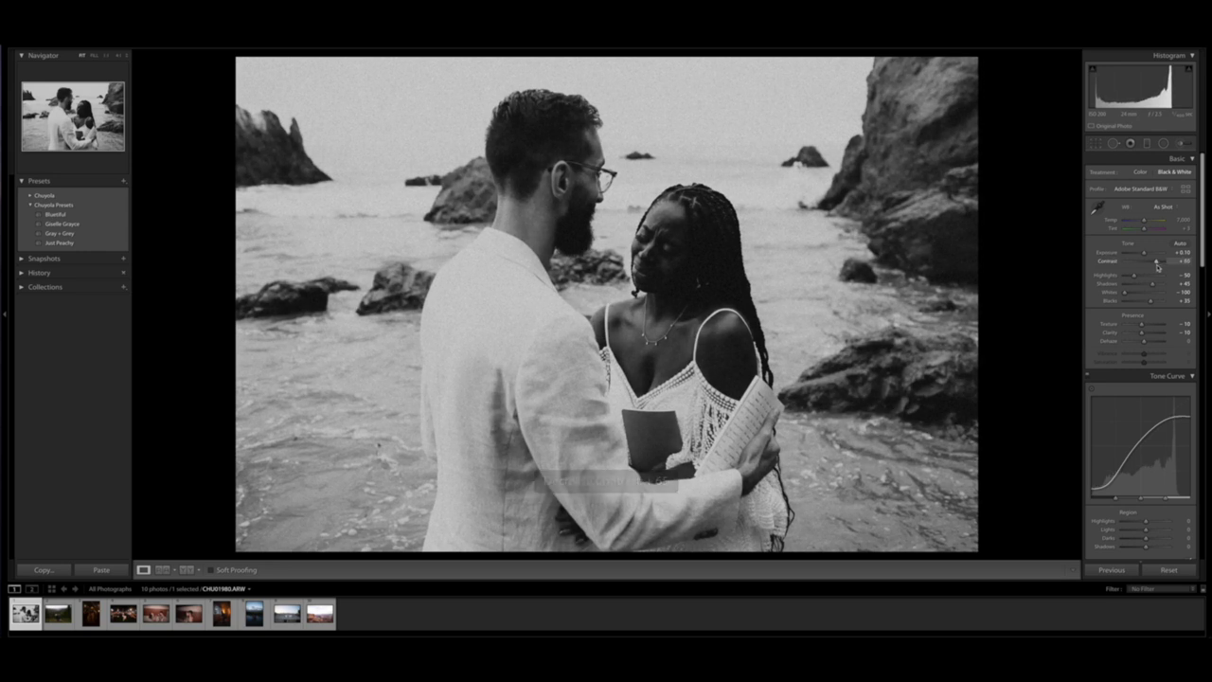
{"action": "key", "text": "minus"}
{"action": "key", "text": "equal"}
{"action": "key", "text": "minus"}
{"action": "key", "text": "equal"}
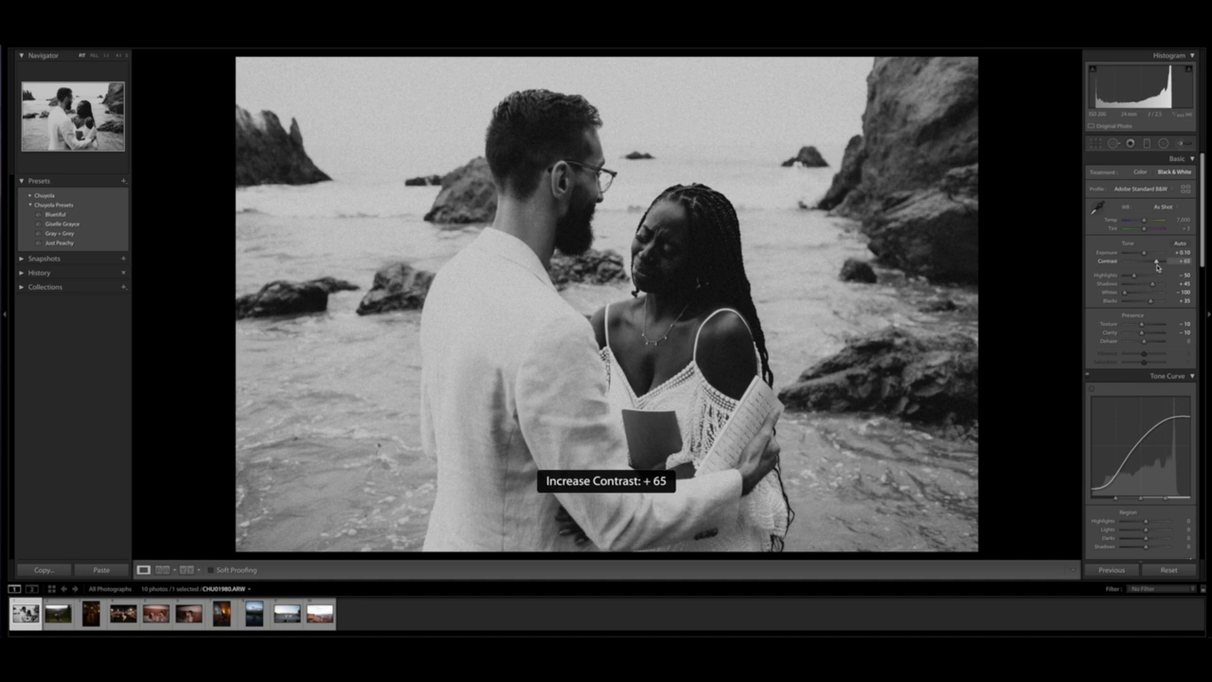
{"action": "key", "text": "minus"}
{"action": "key", "text": "equal"}
{"action": "key", "text": "minus"}
{"action": "key", "text": "equal"}
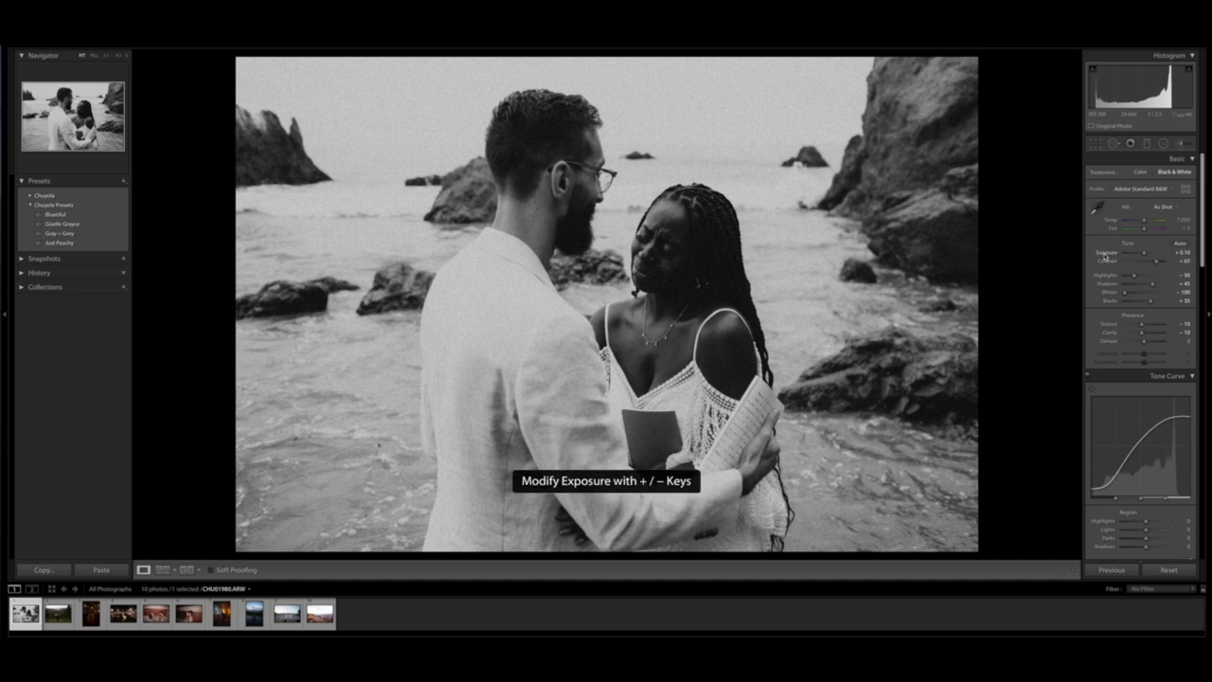
Step: Fine-tune the basic adjustments: exposure +0.20, highlights -39, blacks +25, texture -16 and clarity -17
{"action": "key", "text": "equal"}
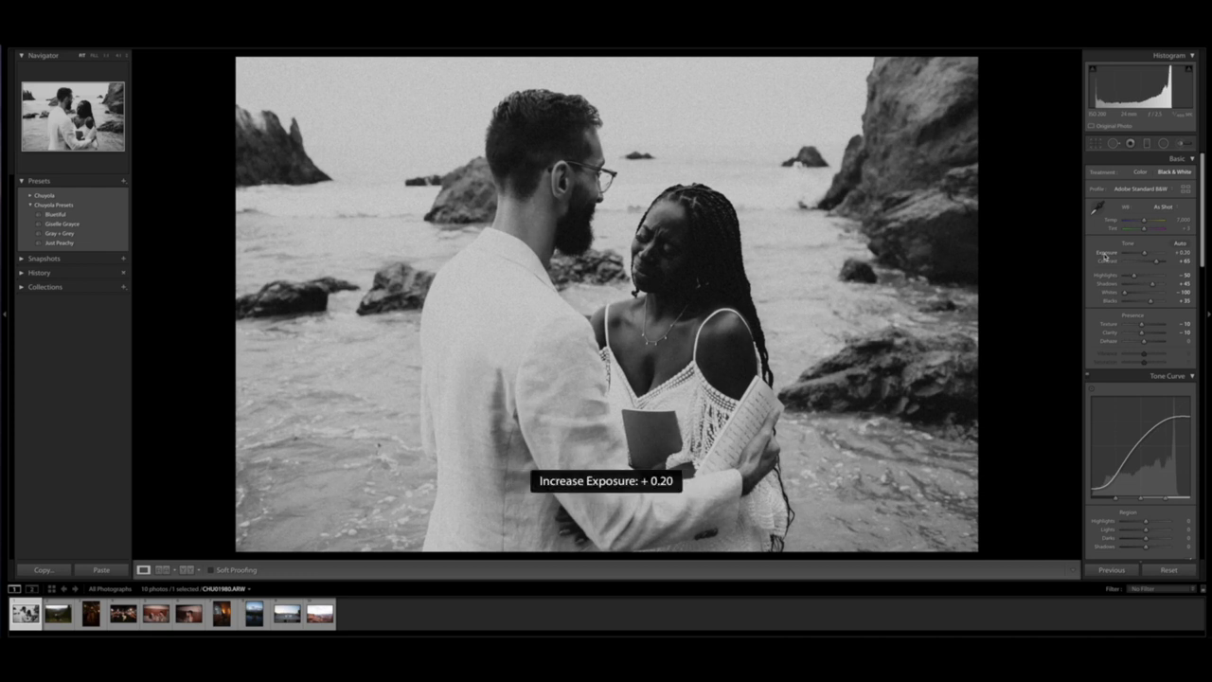
{"action": "key", "text": "equal"}
{"action": "key", "text": "minus"}
{"action": "key", "text": "equal"}
{"action": "key", "text": "minus"}
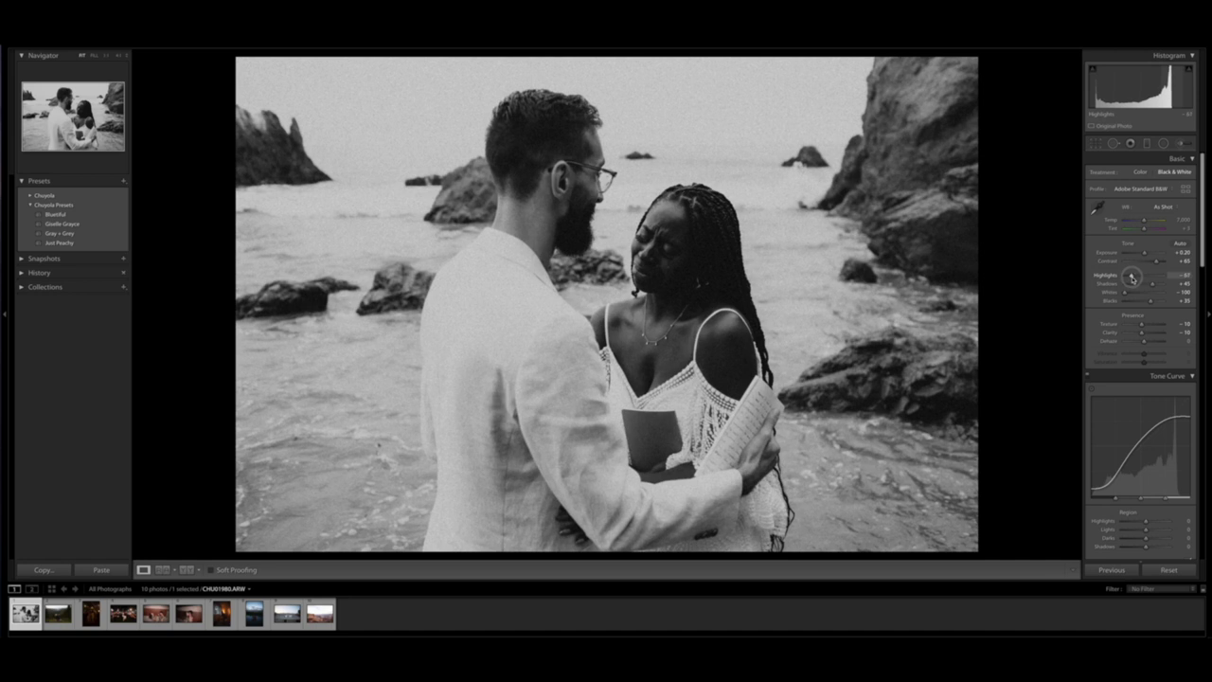
{"action": "left_click_drag", "start_coordinate": [1137, 276], "coordinate": [1141, 325]}
{"action": "left_click", "coordinate": [1142, 332]}
Step: Raise the Lights region of the tone curve to +10
{"action": "scroll", "coordinate": [1128, 355], "scroll_direction": "down", "scroll_amount": 5}
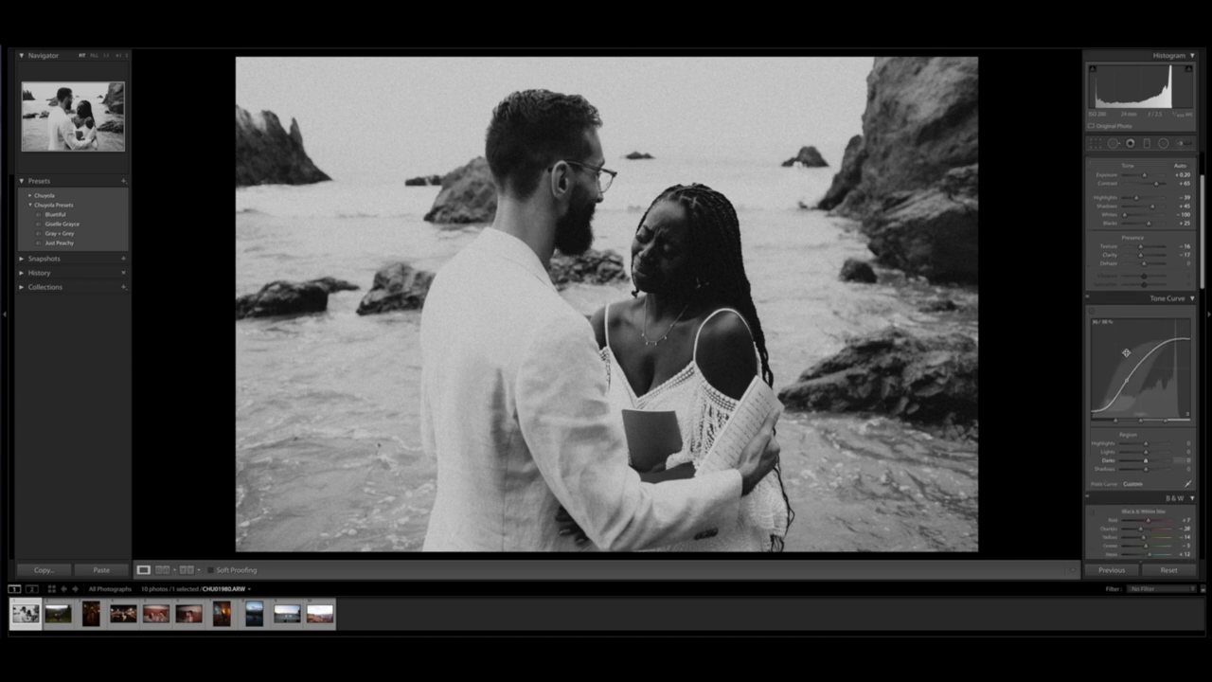
{"action": "scroll", "coordinate": [1128, 359], "scroll_direction": "down", "scroll_amount": 3}
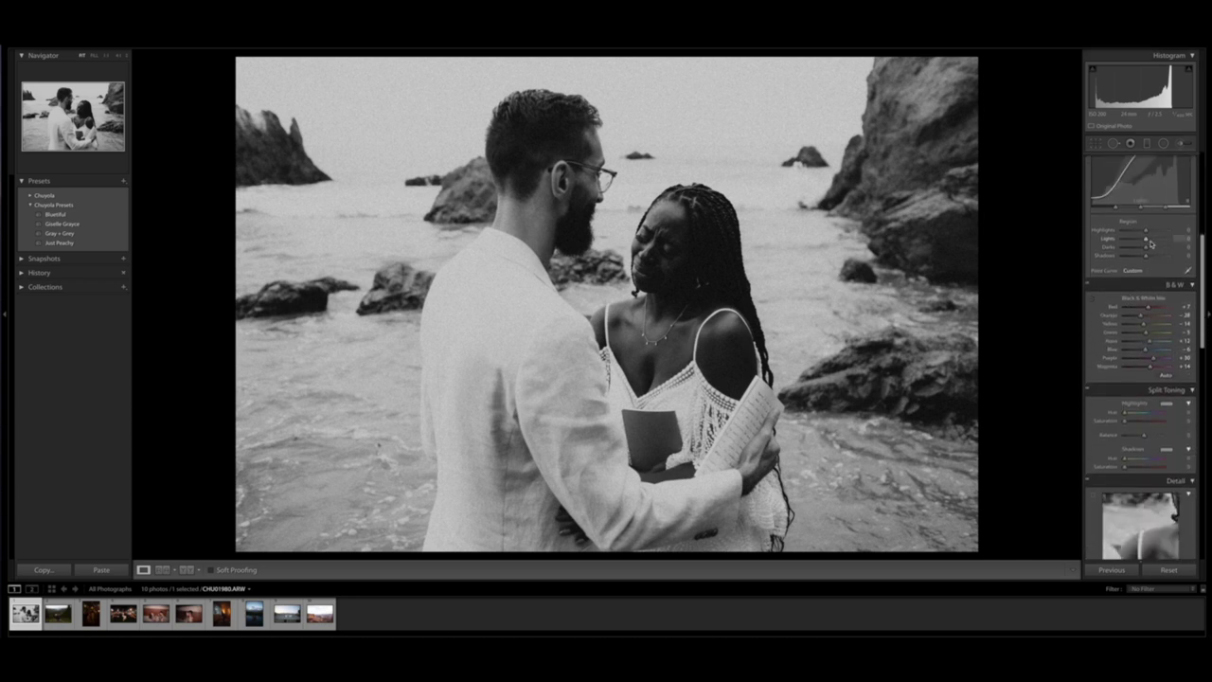
{"action": "left_click_drag", "start_coordinate": [1149, 242], "coordinate": [1149, 242]}
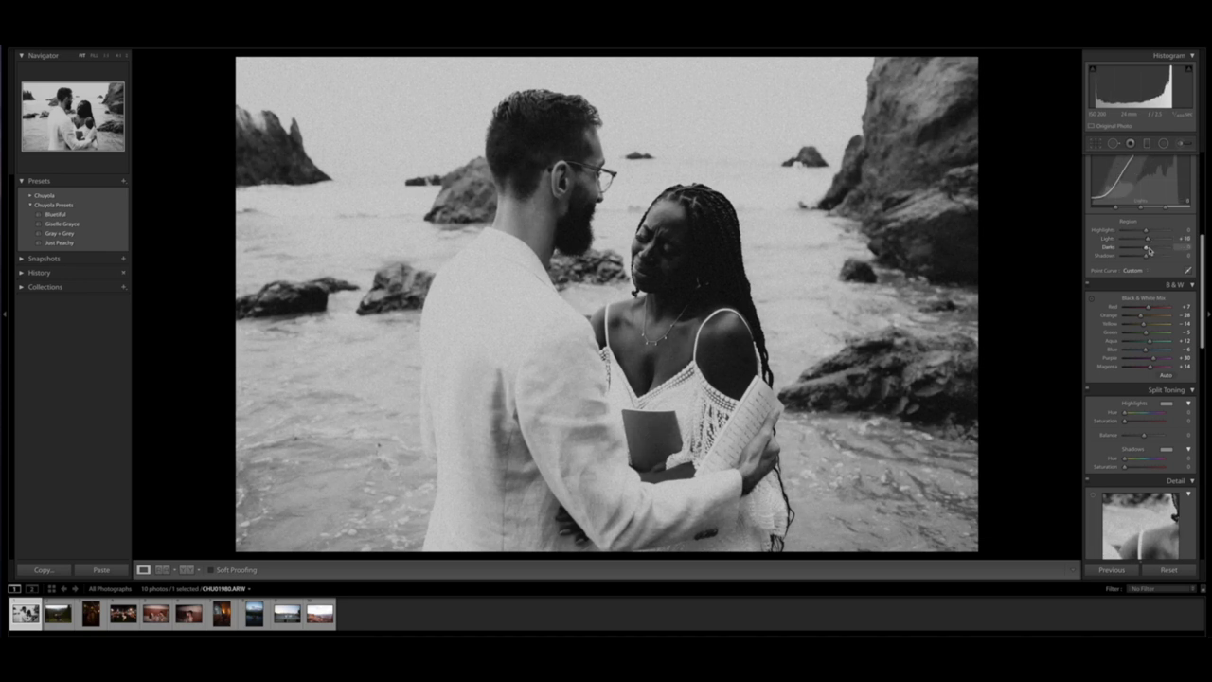
Step: Enable lens profile corrections and chromatic aberration removal, with distortion set to 200 and vignetting to 41
{"action": "scroll", "coordinate": [1148, 250], "scroll_direction": "down", "scroll_amount": 7}
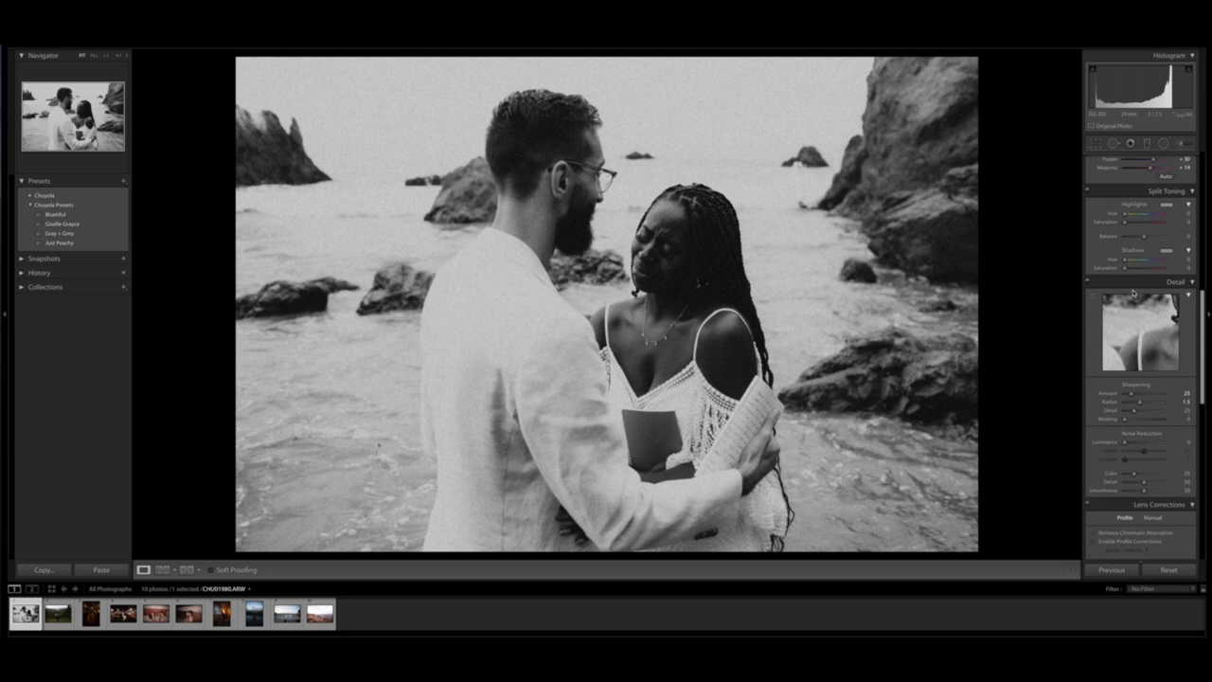
{"action": "scroll", "coordinate": [1130, 294], "scroll_direction": "down", "scroll_amount": 4}
{"action": "left_click", "coordinate": [1094, 314]}
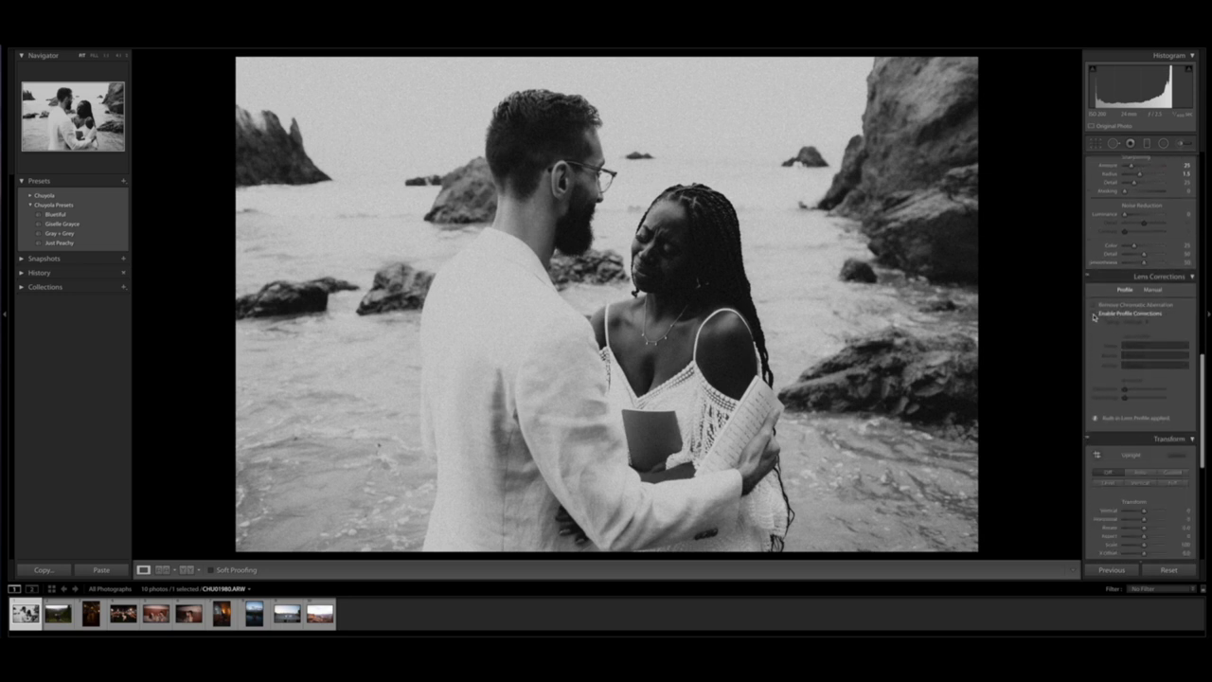
{"action": "left_click", "coordinate": [1094, 305]}
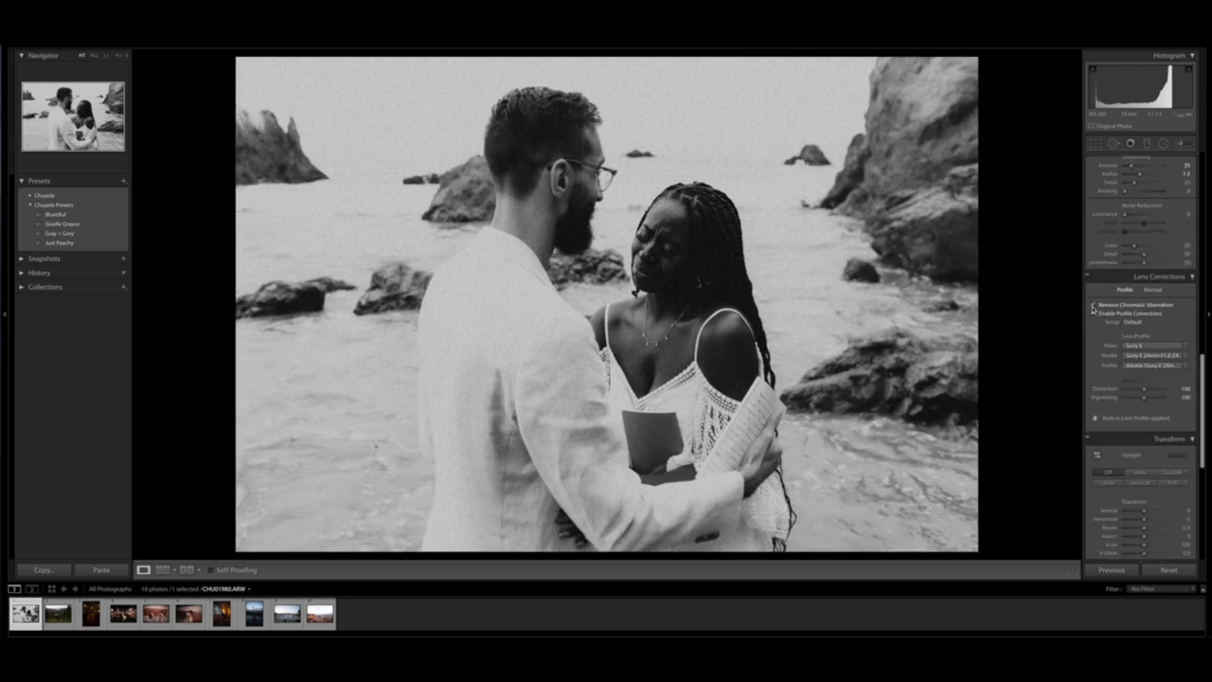
{"action": "left_click_drag", "start_coordinate": [1144, 389], "coordinate": [1188, 390]}
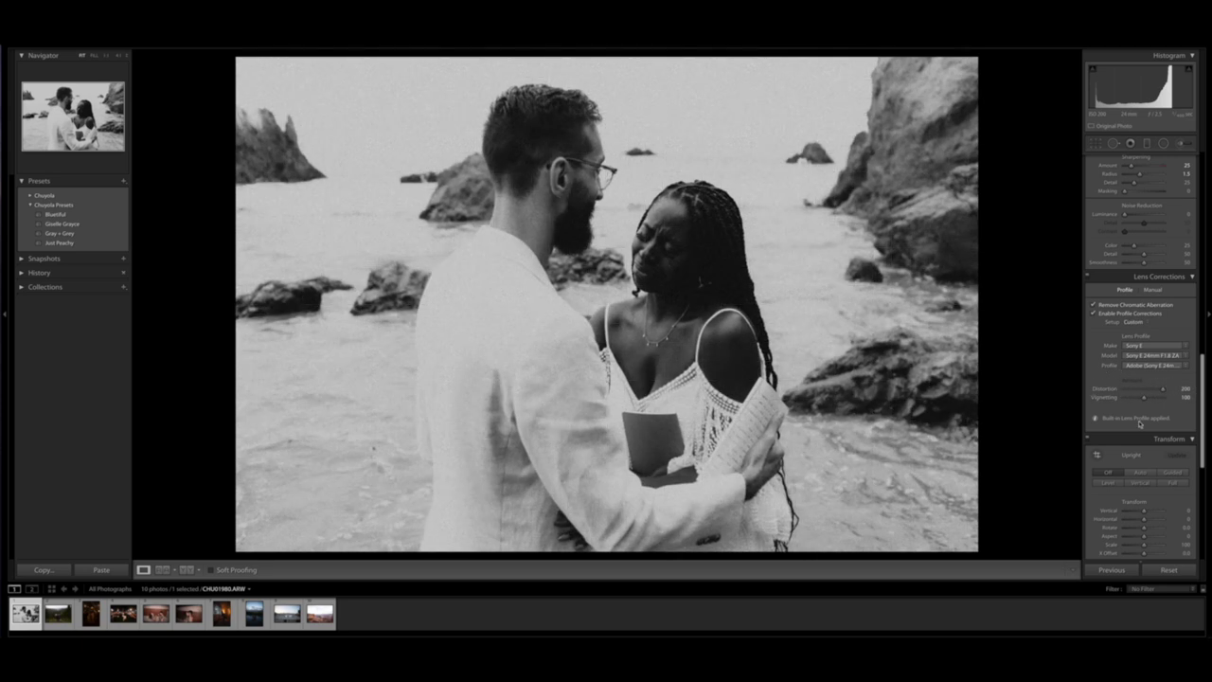
{"action": "left_click_drag", "start_coordinate": [1144, 398], "coordinate": [1133, 398]}
Step: Reduce the size of the grain effect on the black-and-white photo
{"action": "scroll", "coordinate": [1133, 402], "scroll_direction": "down", "scroll_amount": 3}
{"action": "scroll", "coordinate": [1133, 408], "scroll_direction": "down", "scroll_amount": 3}
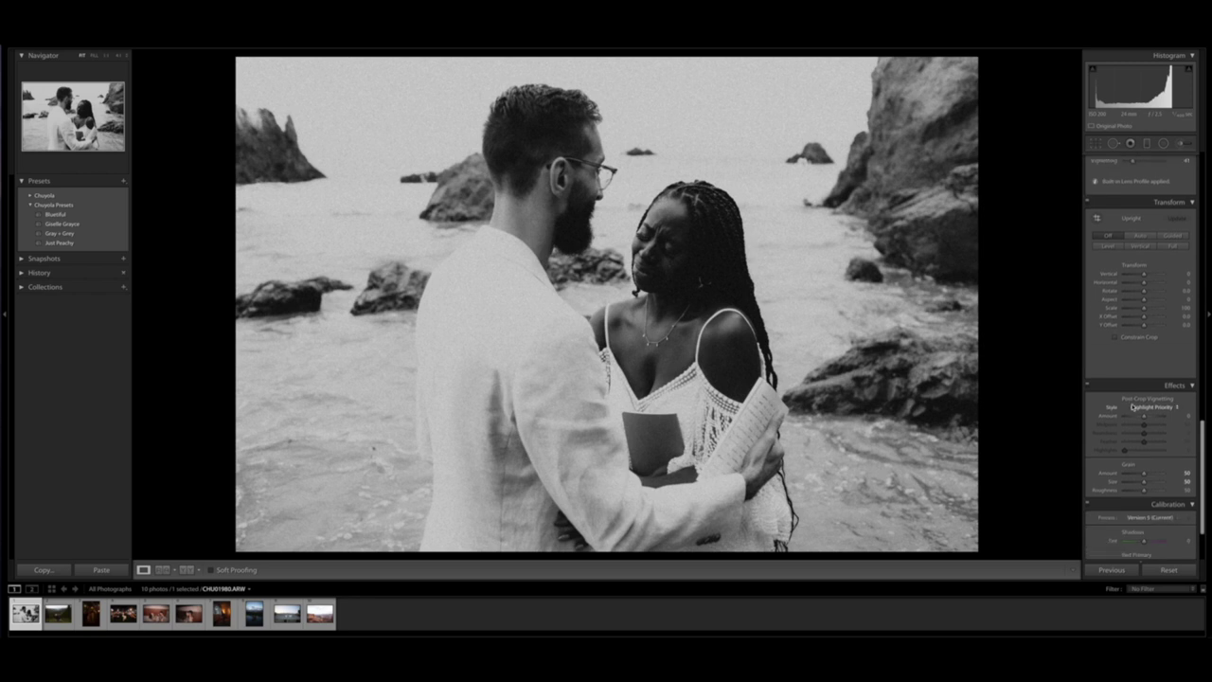
{"action": "scroll", "coordinate": [1142, 379], "scroll_direction": "up", "scroll_amount": 1}
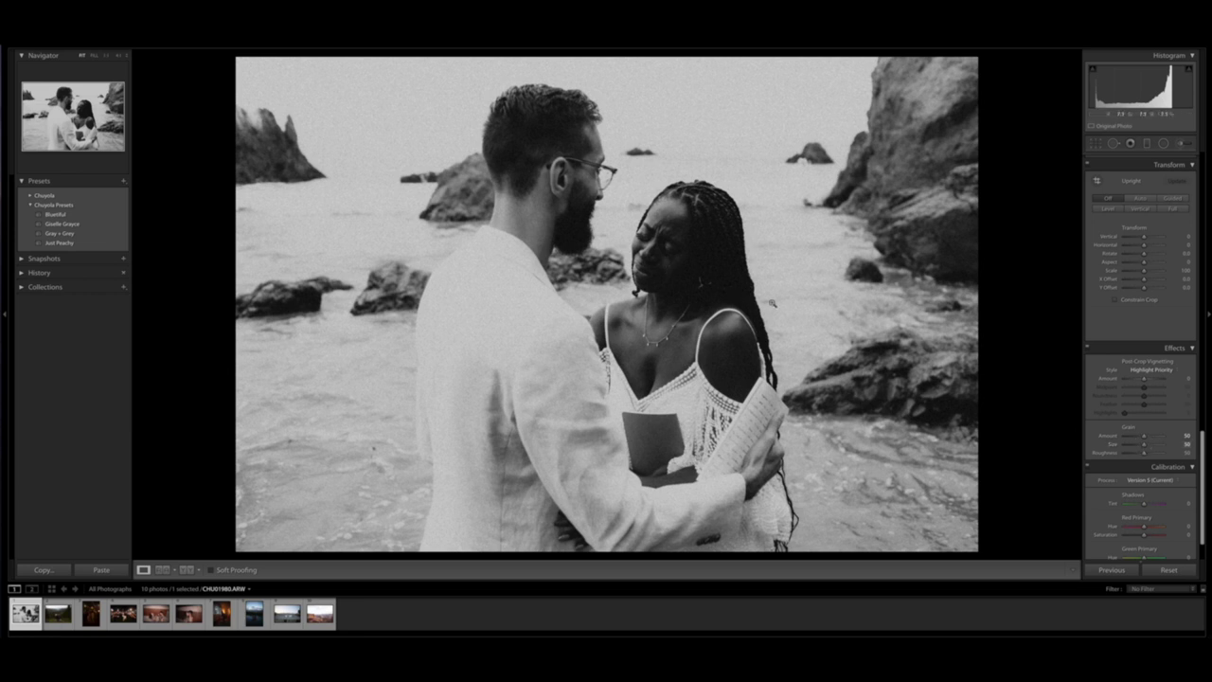
{"action": "left_click_drag", "start_coordinate": [1143, 445], "coordinate": [1140, 446]}
{"action": "left_click_drag", "start_coordinate": [1136, 446], "coordinate": [1135, 445]}
Step: Crop the photo to the 4 x 5 / 8 x 10 aspect ratio, tightening the frame slightly around the couple
{"action": "scroll", "coordinate": [1109, 246], "scroll_direction": "up", "scroll_amount": 15}
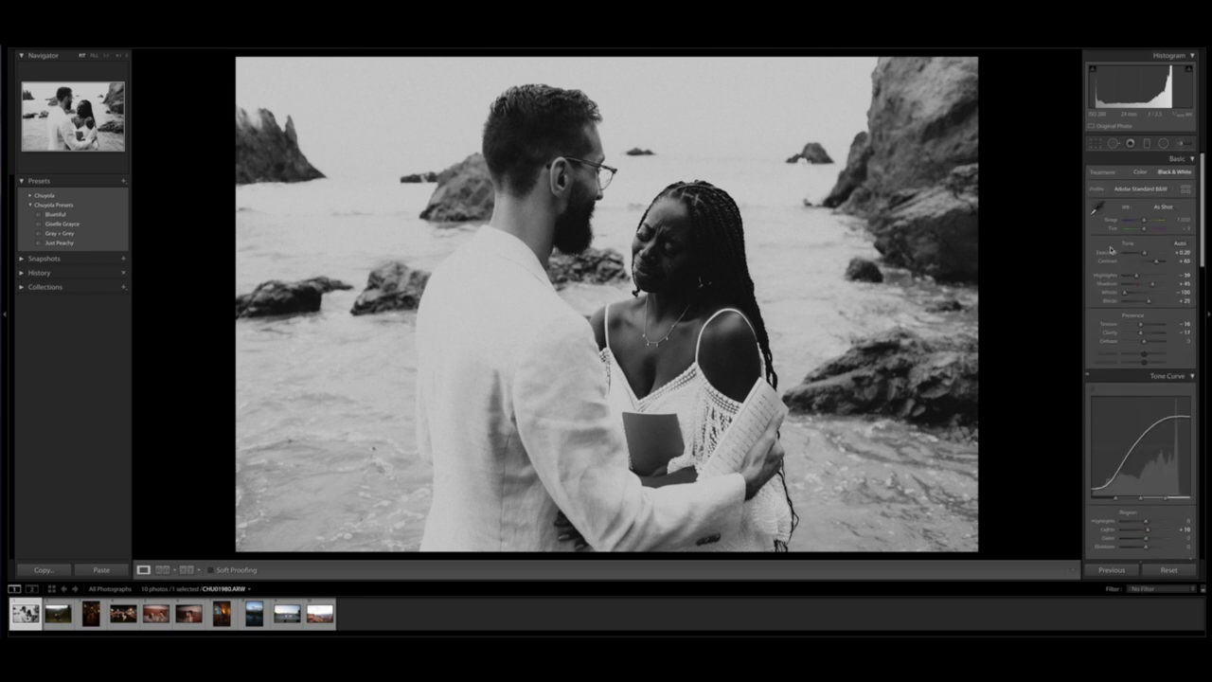
{"action": "key", "text": "r"}
{"action": "left_click", "coordinate": [1165, 179]}
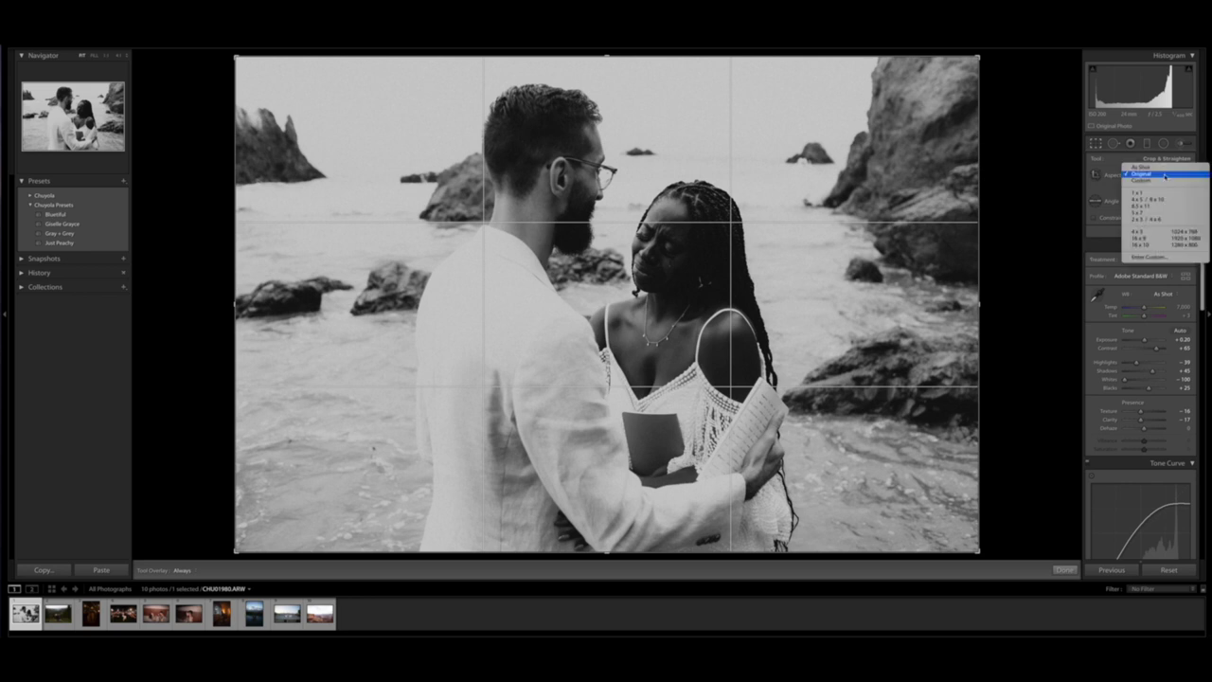
{"action": "left_click", "coordinate": [1163, 201]}
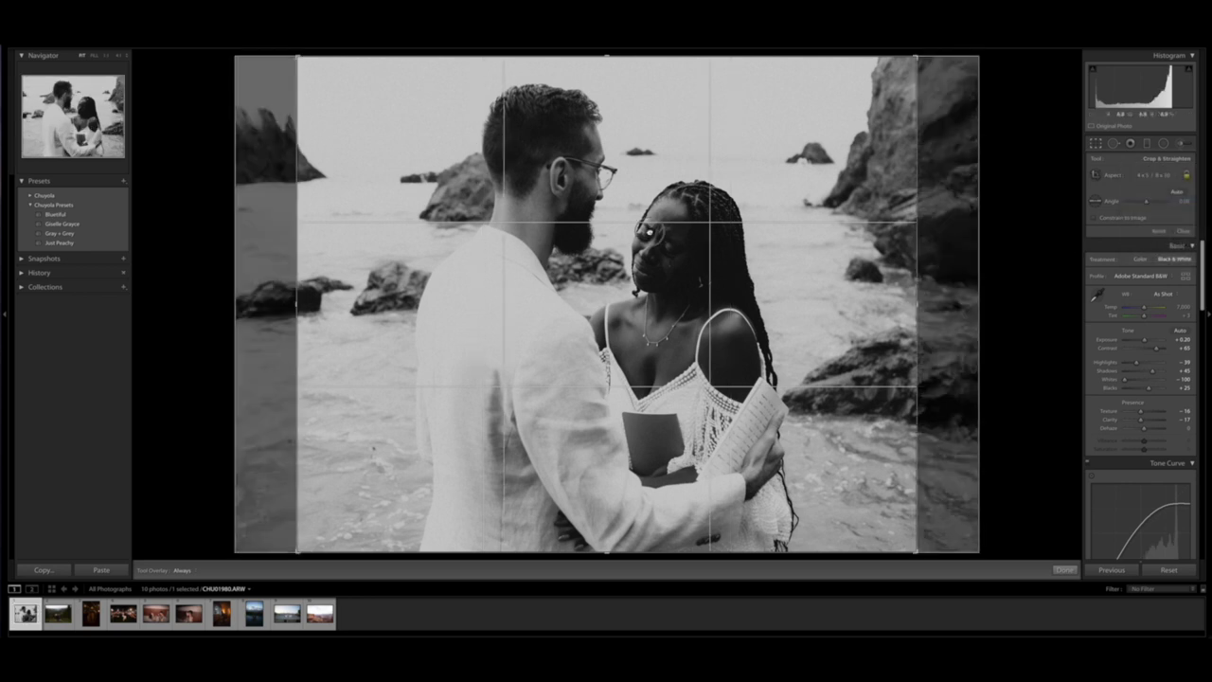
{"action": "left_click_drag", "start_coordinate": [650, 234], "coordinate": [650, 233]}
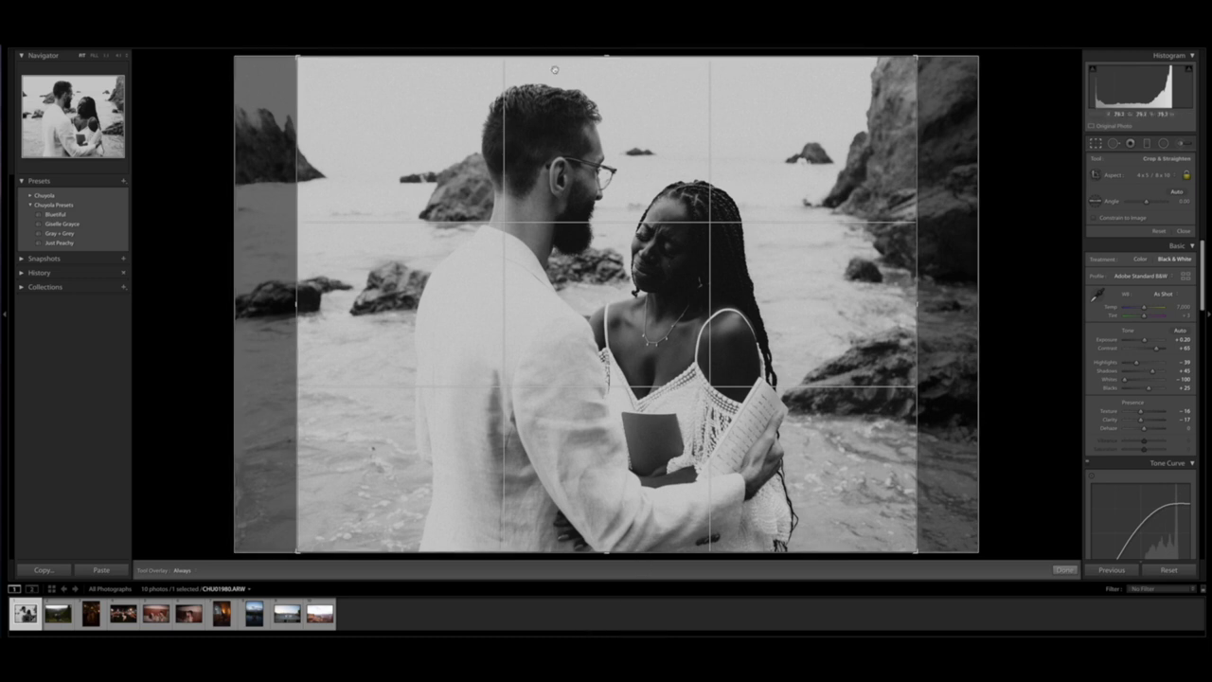
{"action": "left_click_drag", "start_coordinate": [609, 56], "coordinate": [607, 59]}
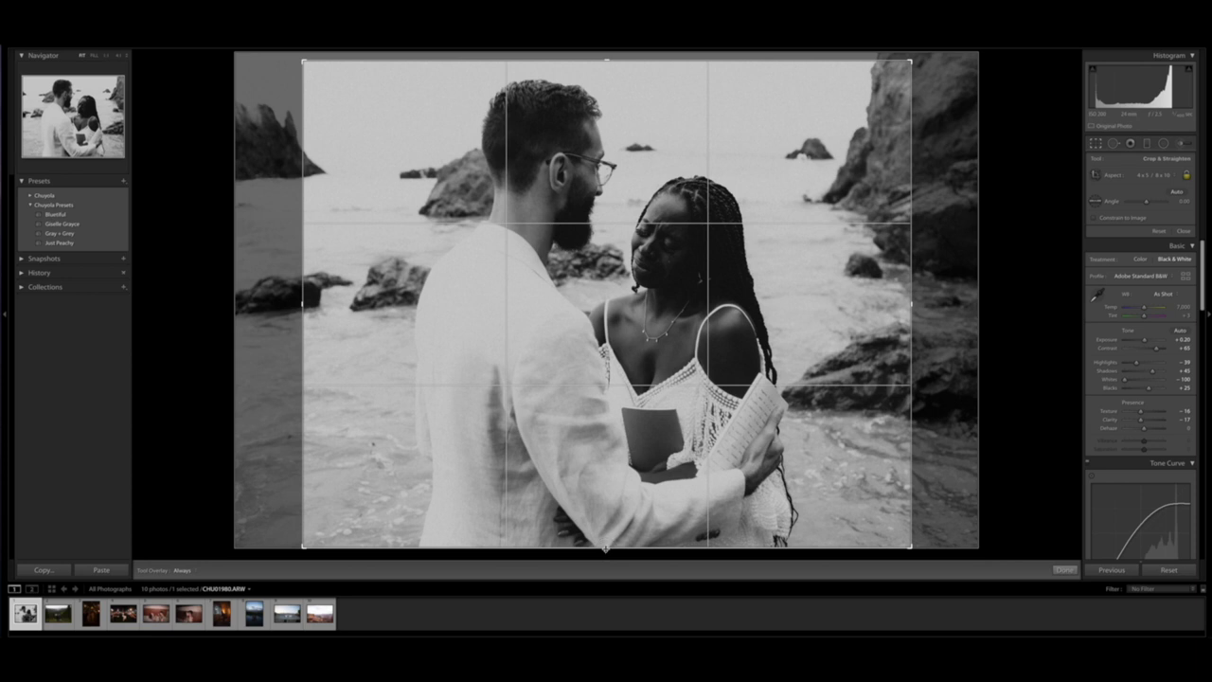
{"action": "key", "text": "Return"}
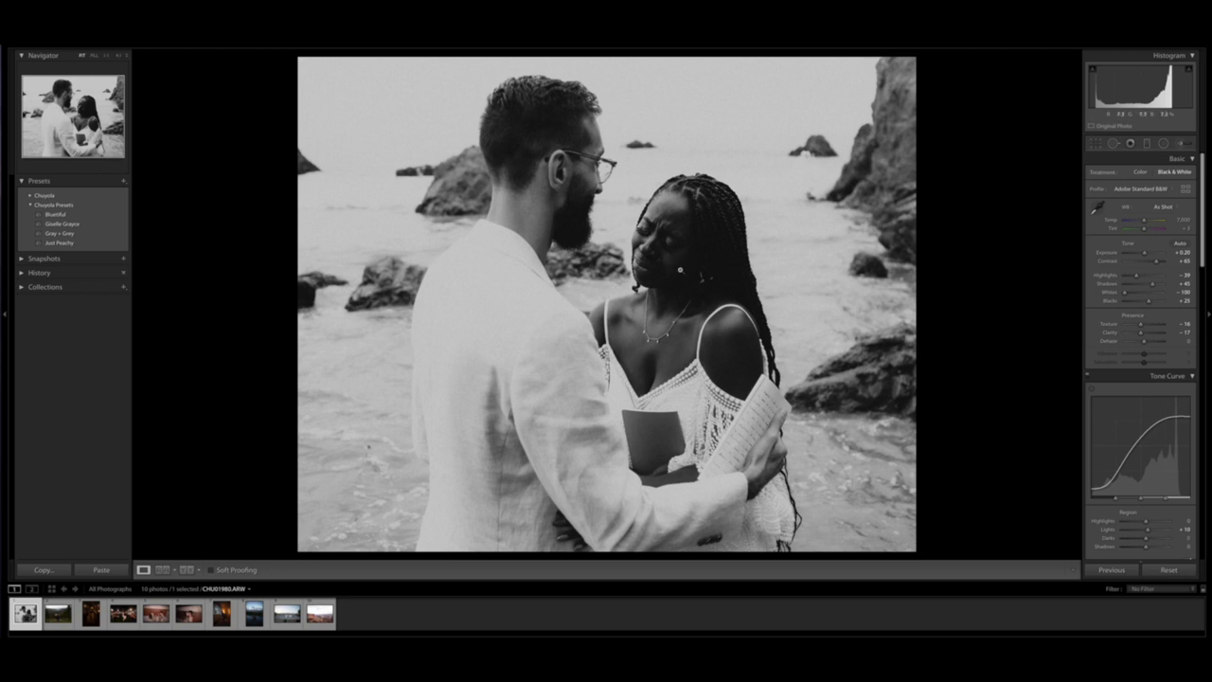
Step: Paint a trial adjustment brush stroke down the side of the woman's face, inspect its mask overlay, and delete it
{"action": "left_click", "coordinate": [1181, 145]}
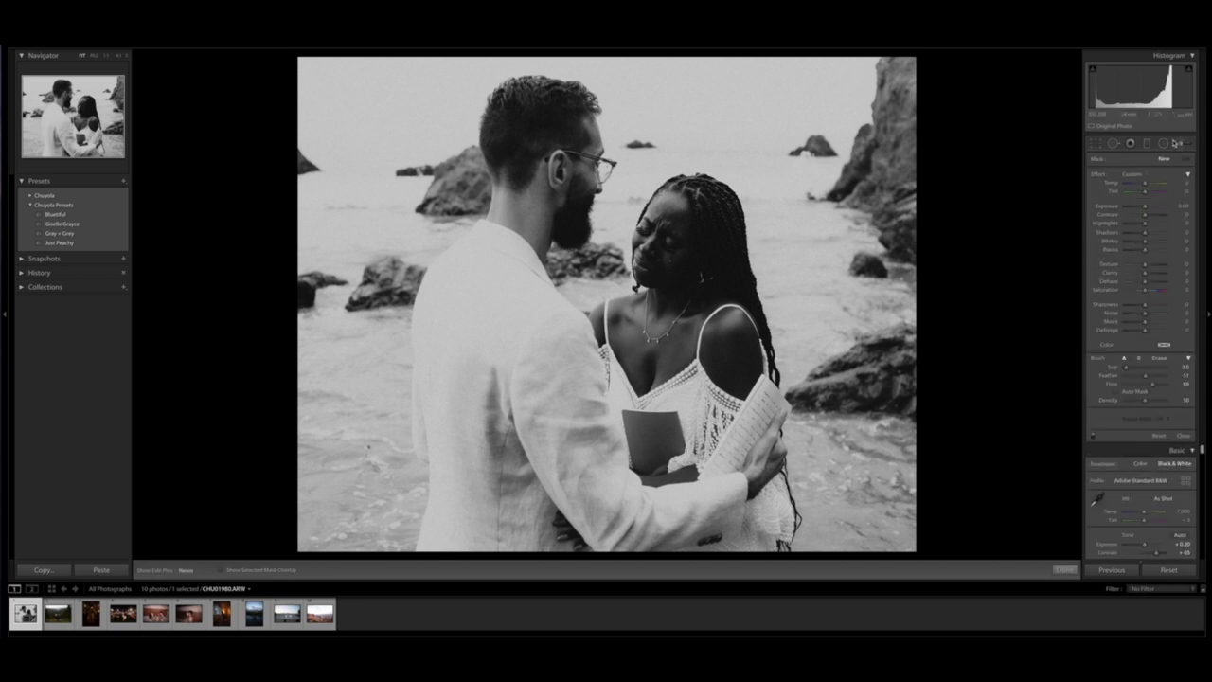
{"action": "key", "text": "k"}
{"action": "left_click", "coordinate": [669, 261]}
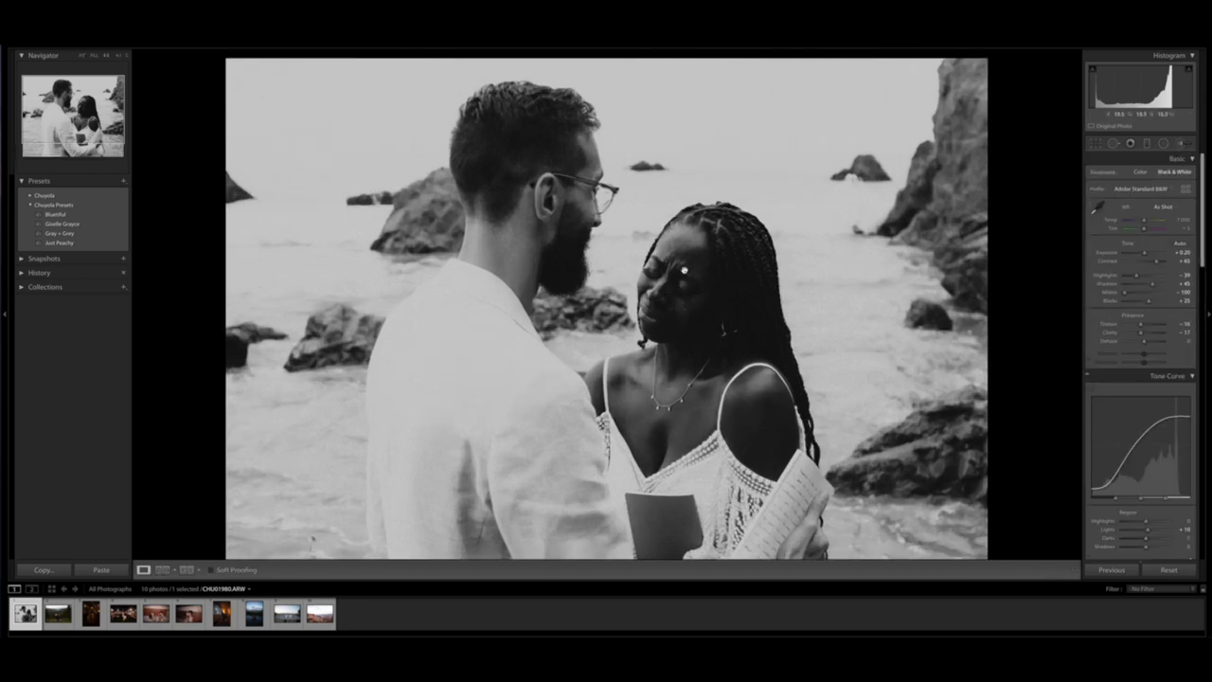
{"action": "left_click", "coordinate": [118, 58]}
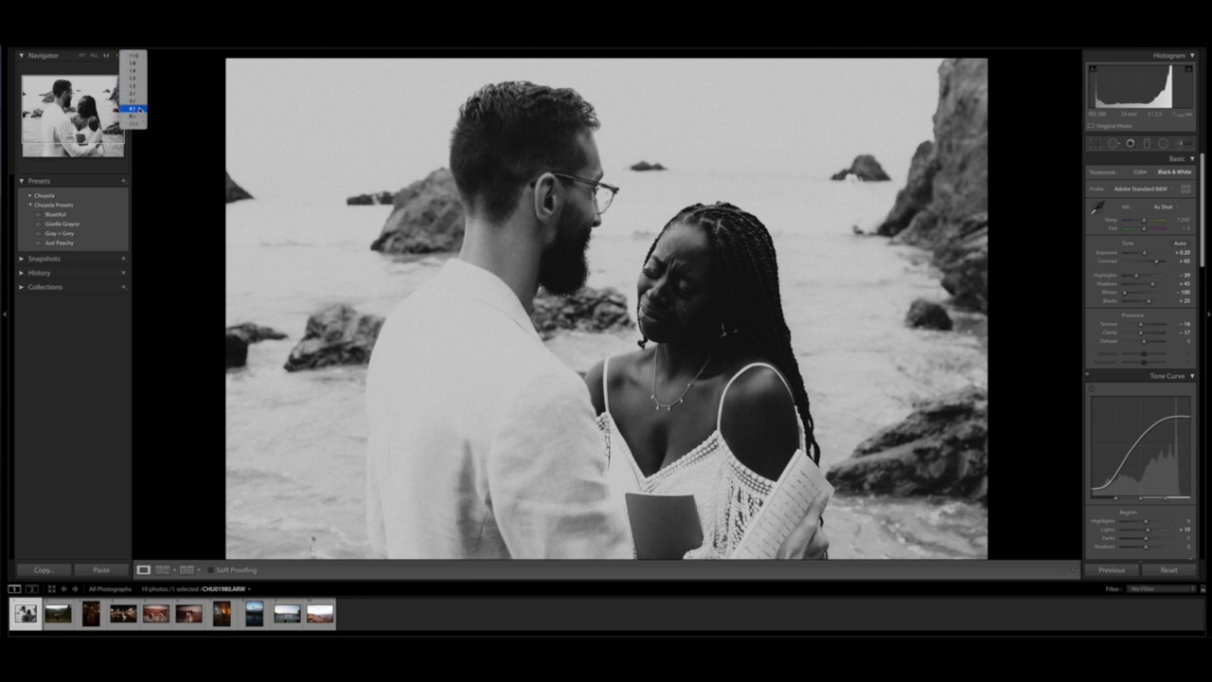
{"action": "left_click", "coordinate": [138, 96]}
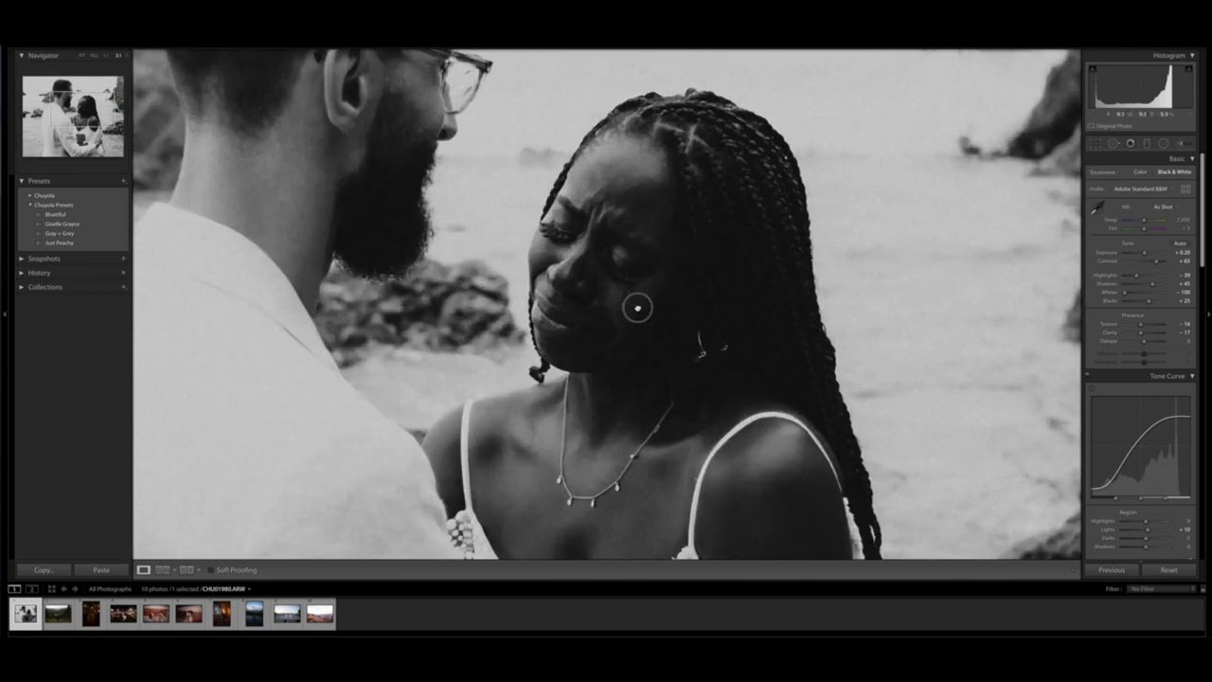
{"action": "left_click_drag", "start_coordinate": [637, 308], "coordinate": [660, 260]}
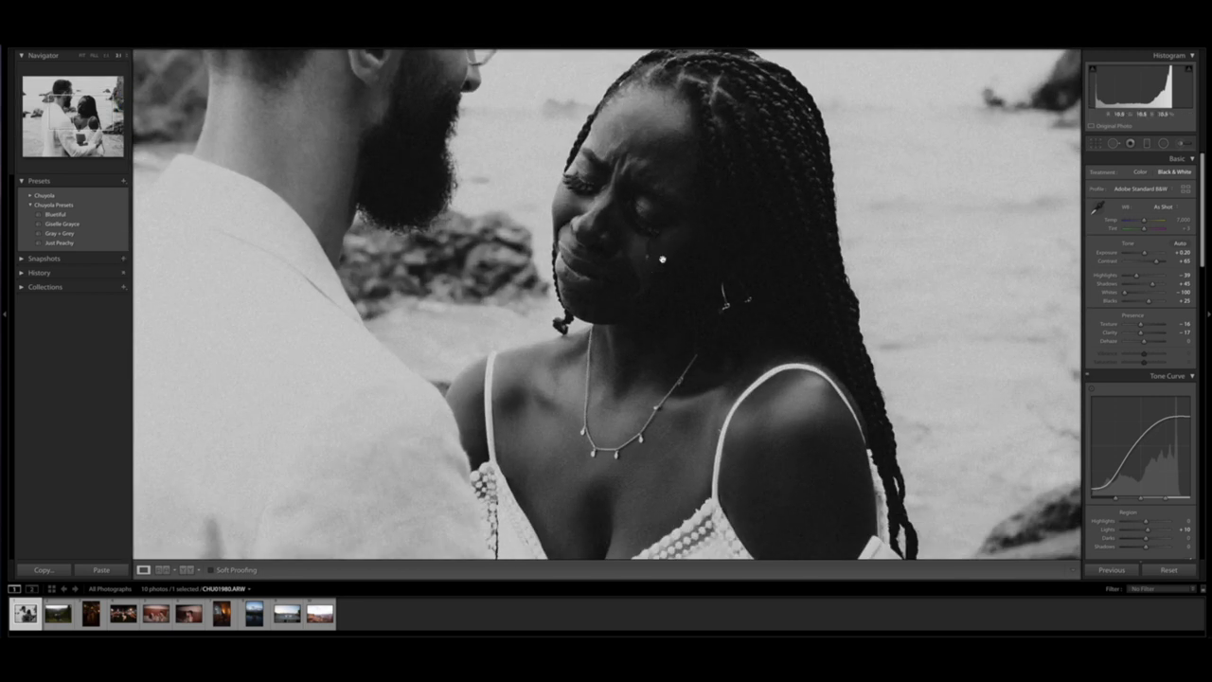
{"action": "left_click", "coordinate": [1182, 144]}
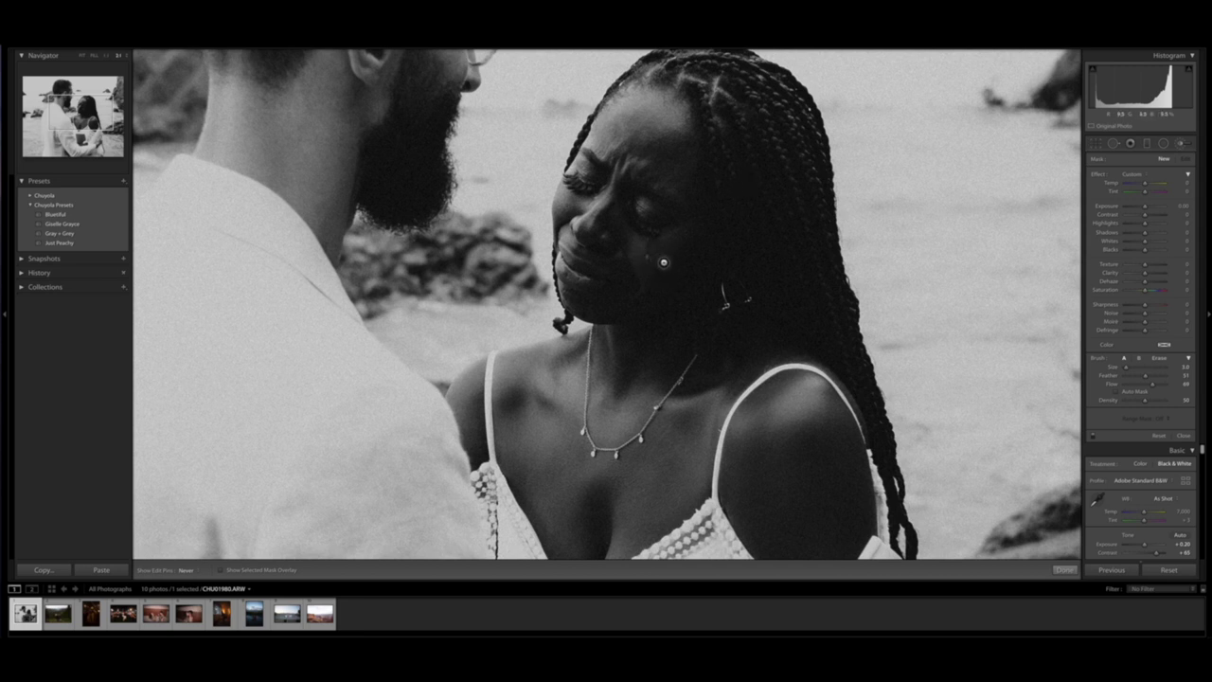
{"action": "left_click", "coordinate": [689, 174]}
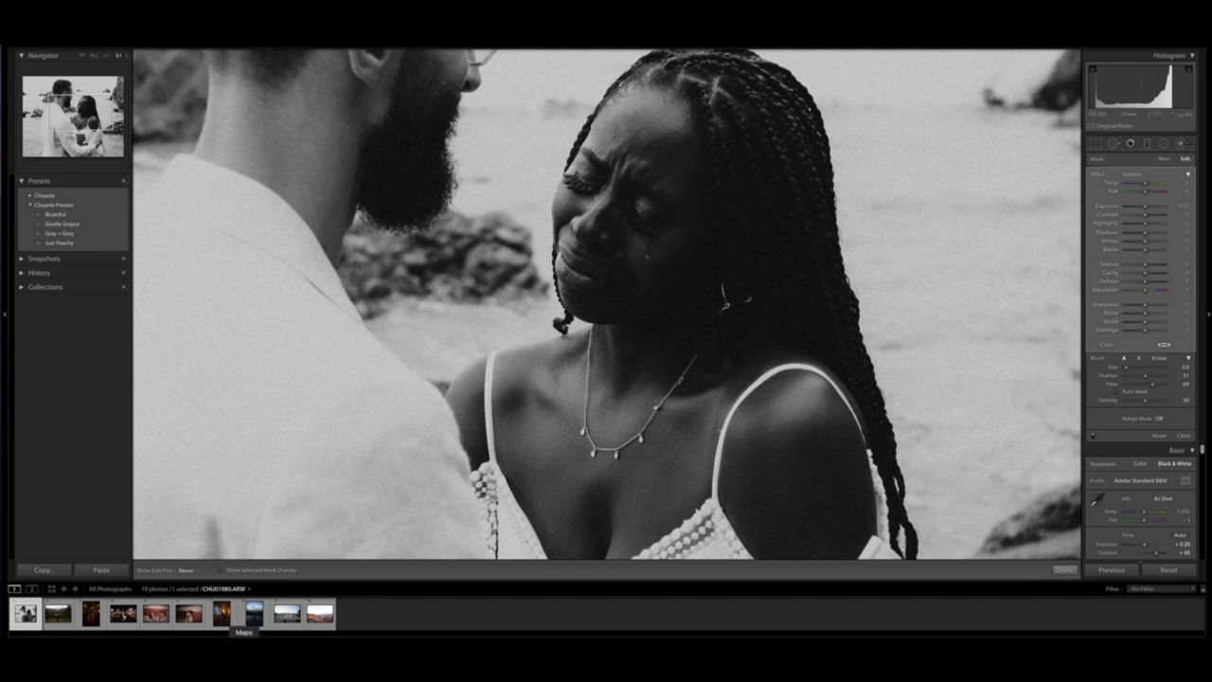
{"action": "left_click", "coordinate": [220, 571]}
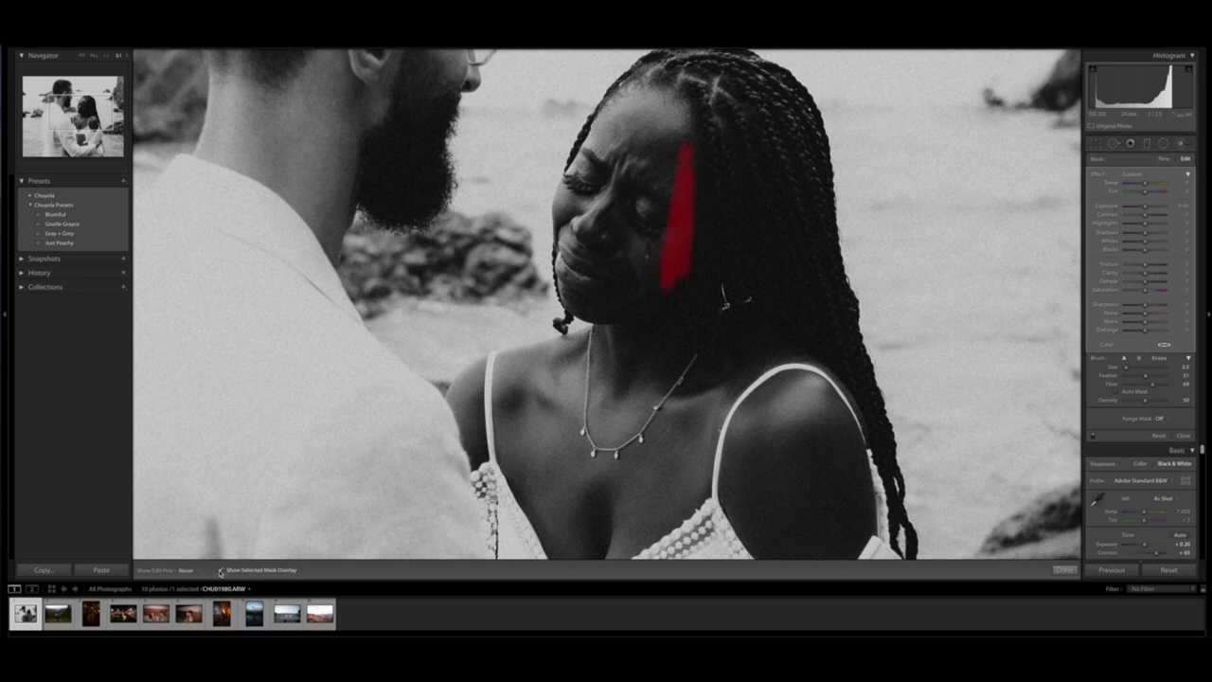
{"action": "left_click", "coordinate": [221, 570]}
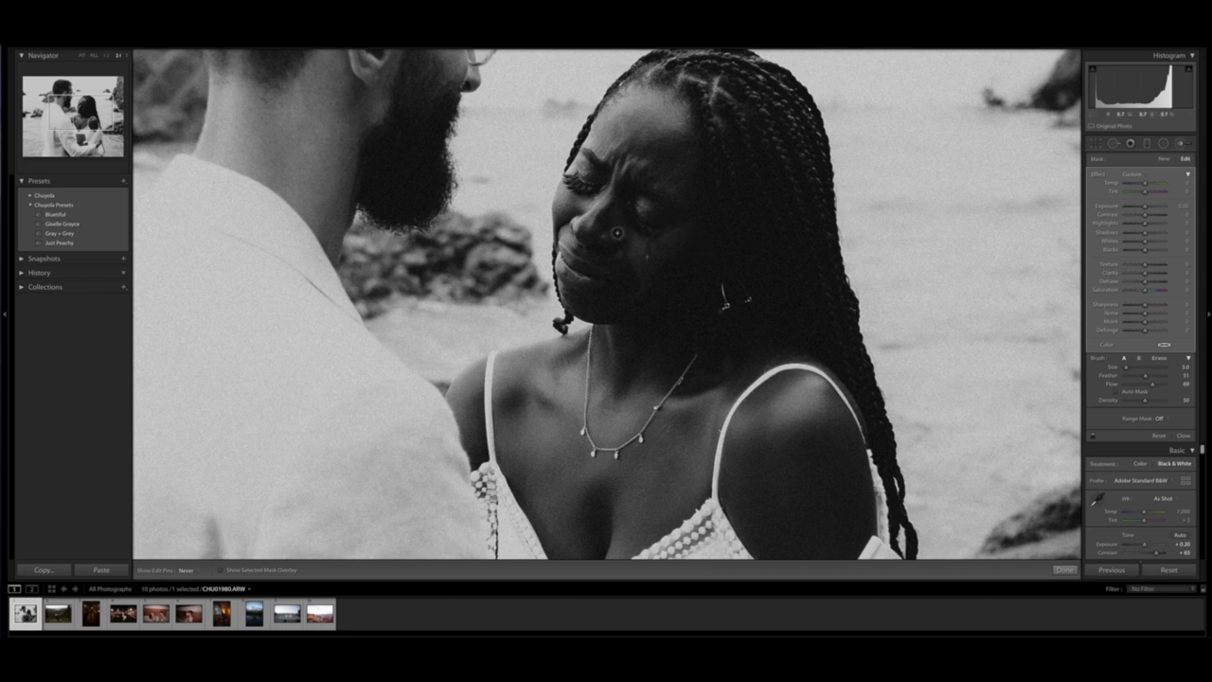
{"action": "key", "text": "Delete"}
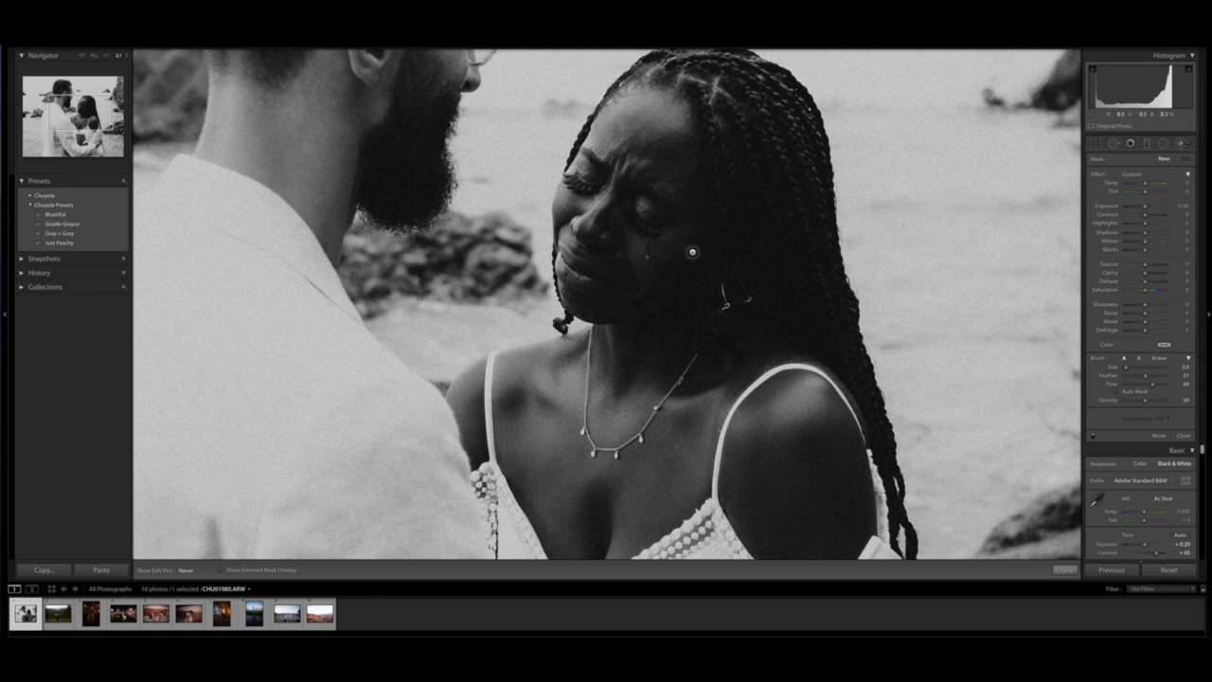
Step: Try brightening the woman's cheek with a repositioned brush mask at exposure 2.71, and delete that mask
{"action": "left_click", "coordinate": [1180, 143]}
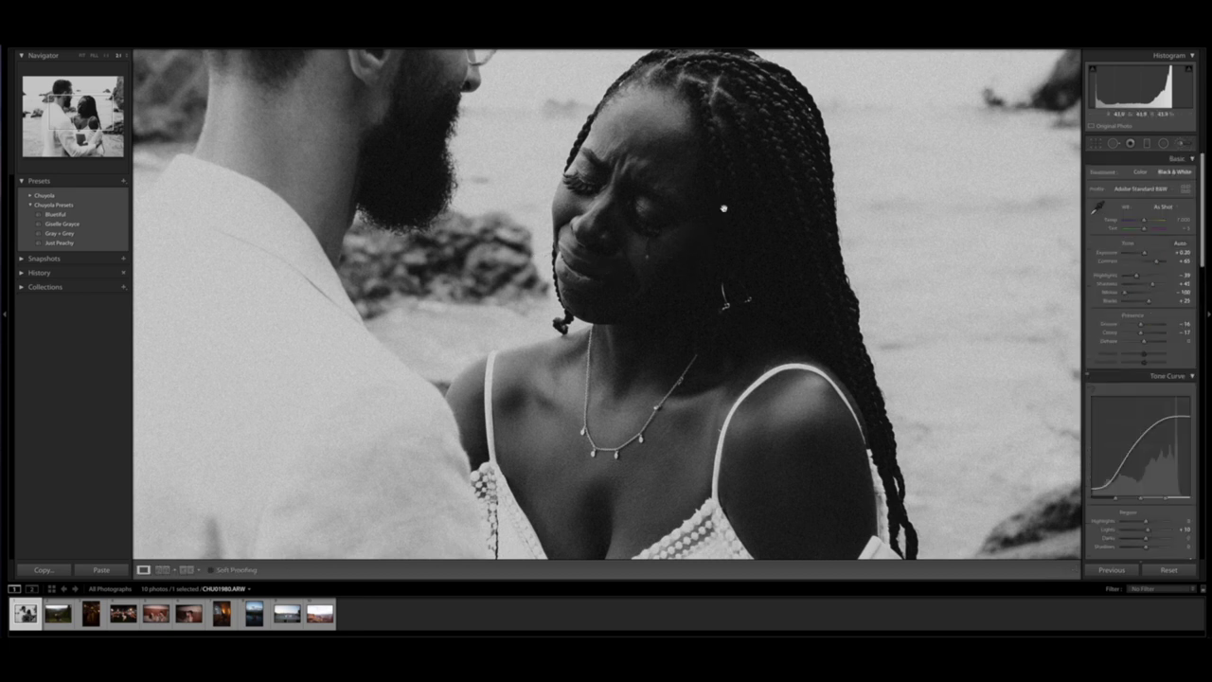
{"action": "left_click", "coordinate": [1180, 143]}
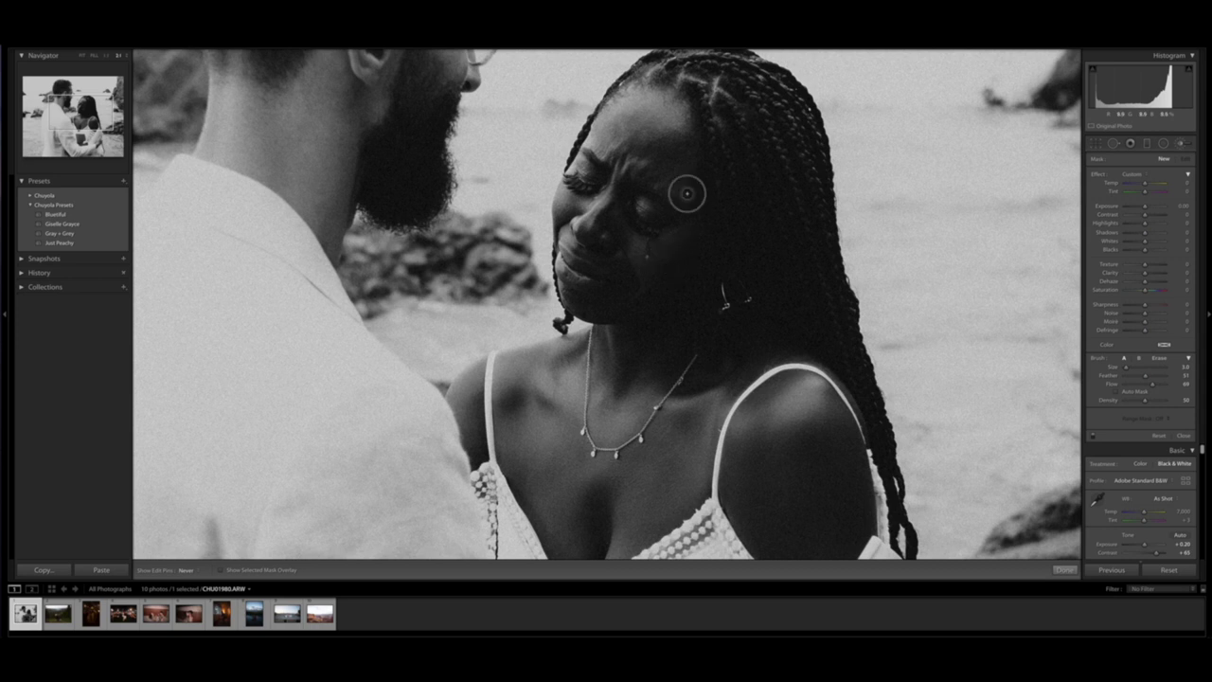
{"action": "left_click", "coordinate": [729, 212]}
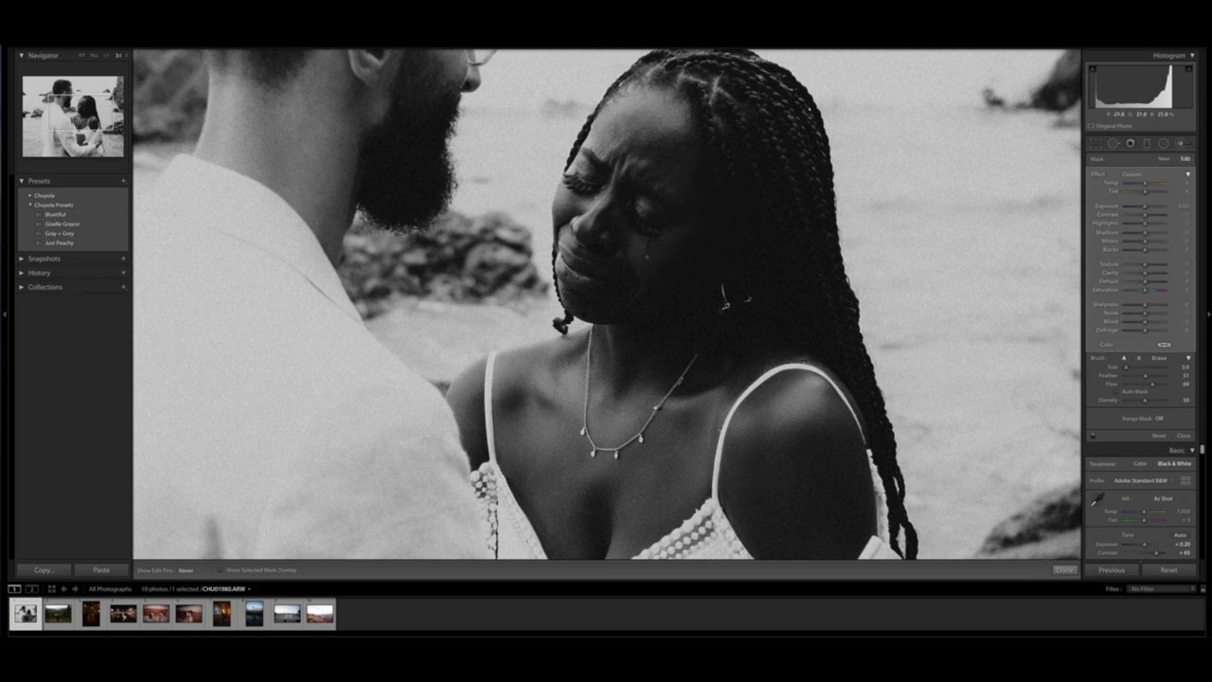
{"action": "left_click", "coordinate": [220, 569]}
{"action": "left_click", "coordinate": [220, 569]}
{"action": "left_click_drag", "start_coordinate": [666, 261], "coordinate": [626, 262]}
{"action": "left_click", "coordinate": [221, 570]}
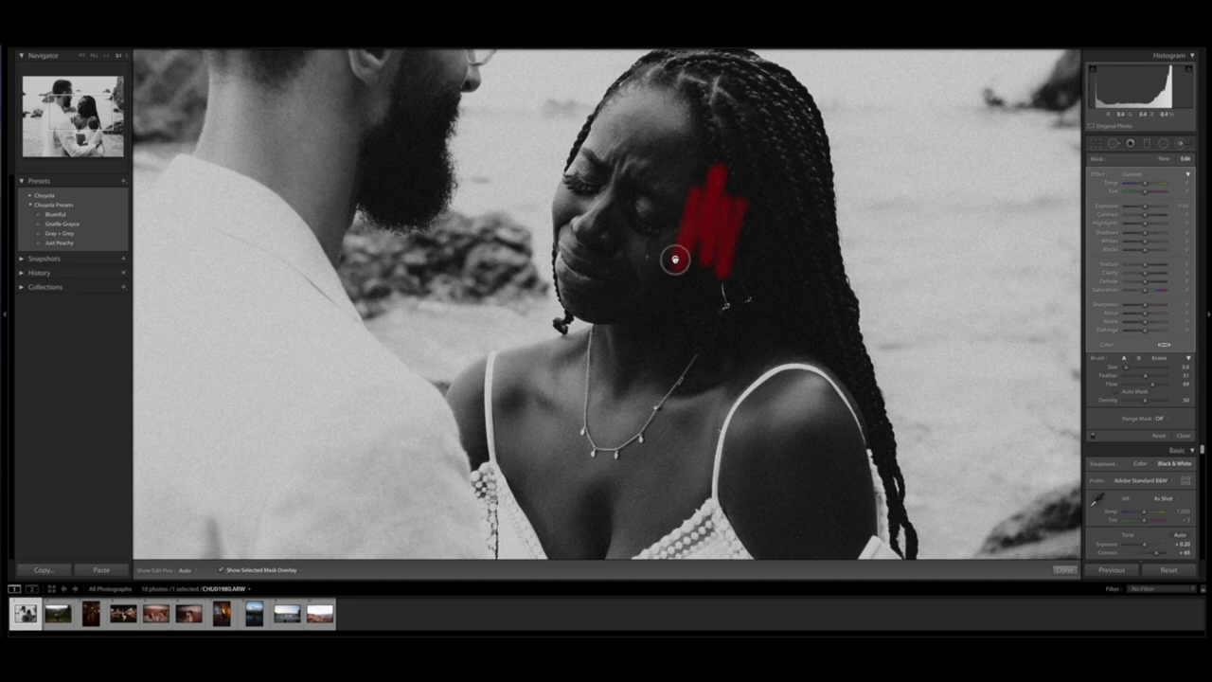
{"action": "mouse_move", "coordinate": [676, 259]}
{"action": "left_mouse_down"}
{"action": "mouse_move", "coordinate": [601, 248]}
{"action": "mouse_move", "coordinate": [639, 252]}
{"action": "left_mouse_up"}
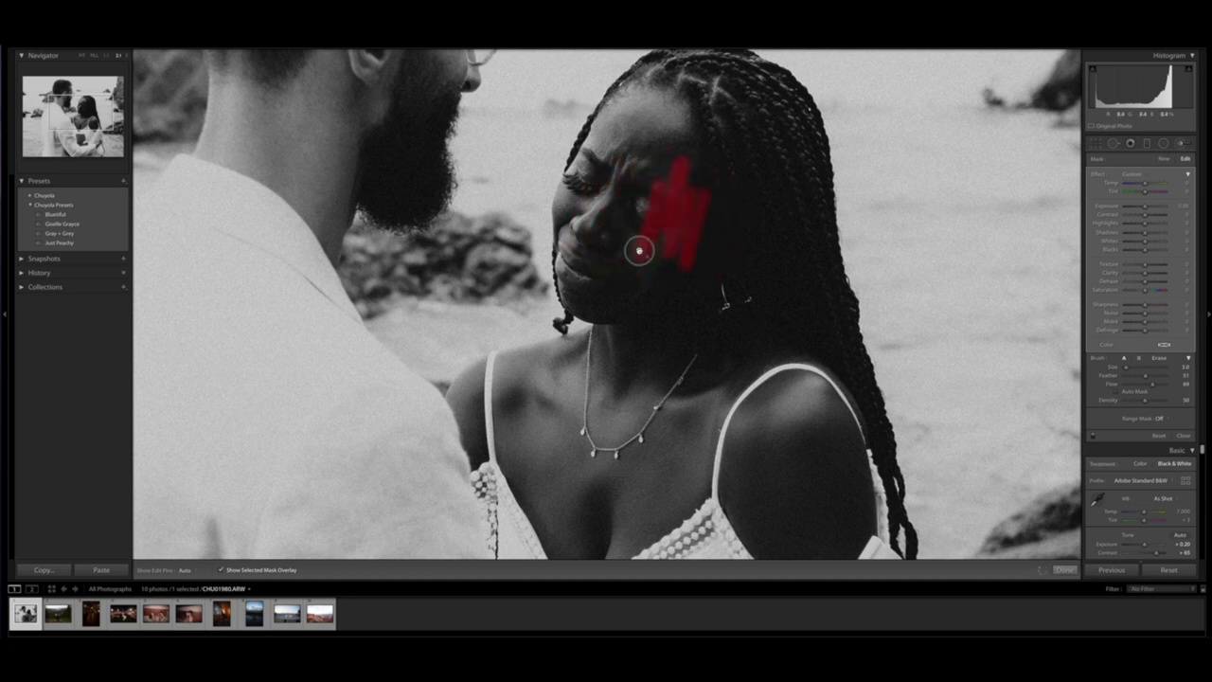
{"action": "left_click_drag", "start_coordinate": [1145, 207], "coordinate": [1159, 208]}
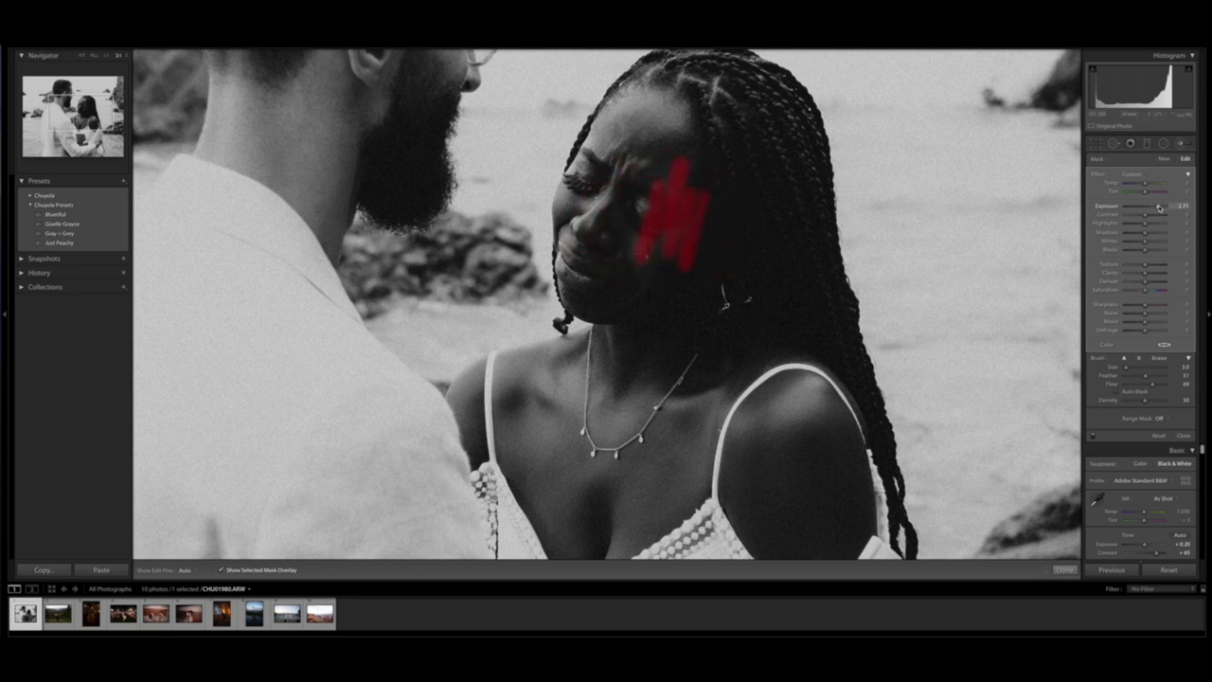
{"action": "left_click", "coordinate": [223, 570]}
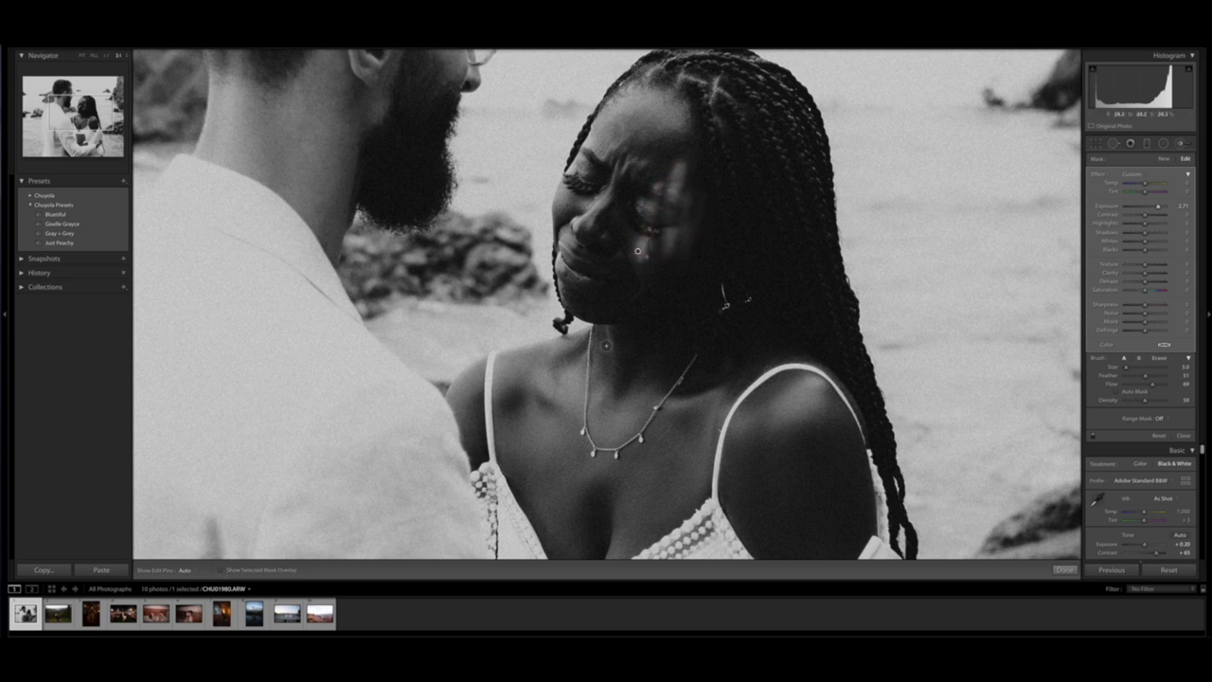
{"action": "key", "text": "Delete"}
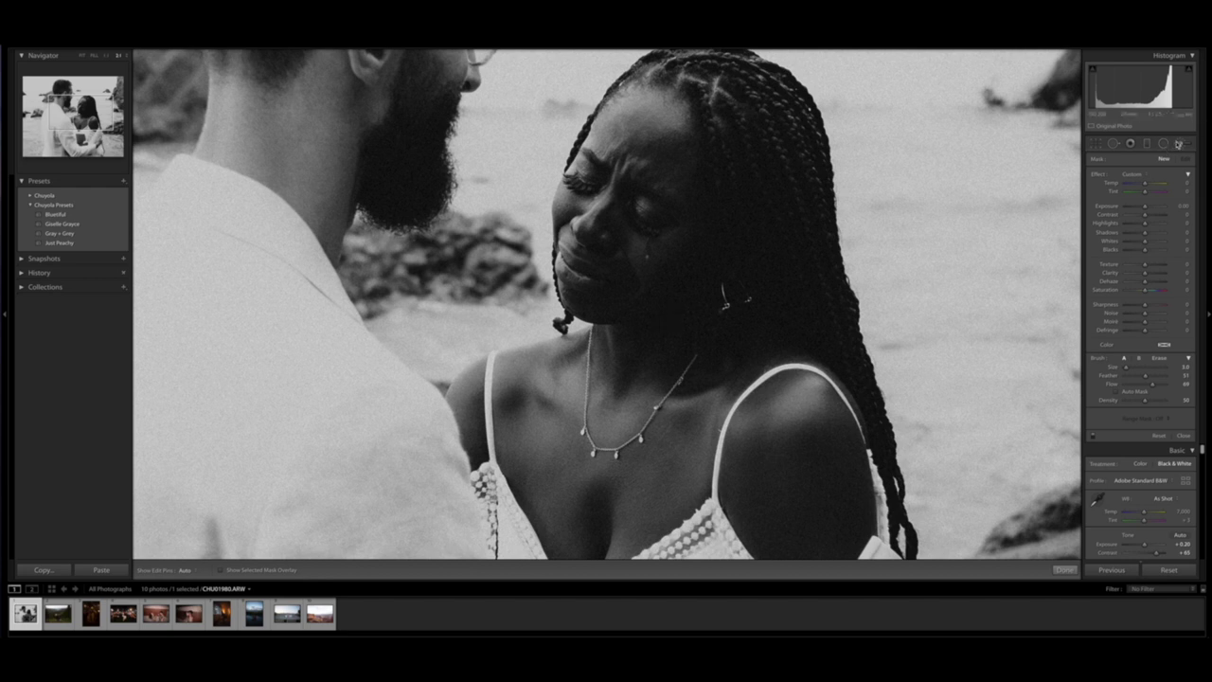
Step: Paint an adjustment brush mask over the tear on the woman's cheek with brush size 2.0 and edit pins hidden
{"action": "key", "text": "["}
{"action": "left_click", "coordinate": [127, 55]}
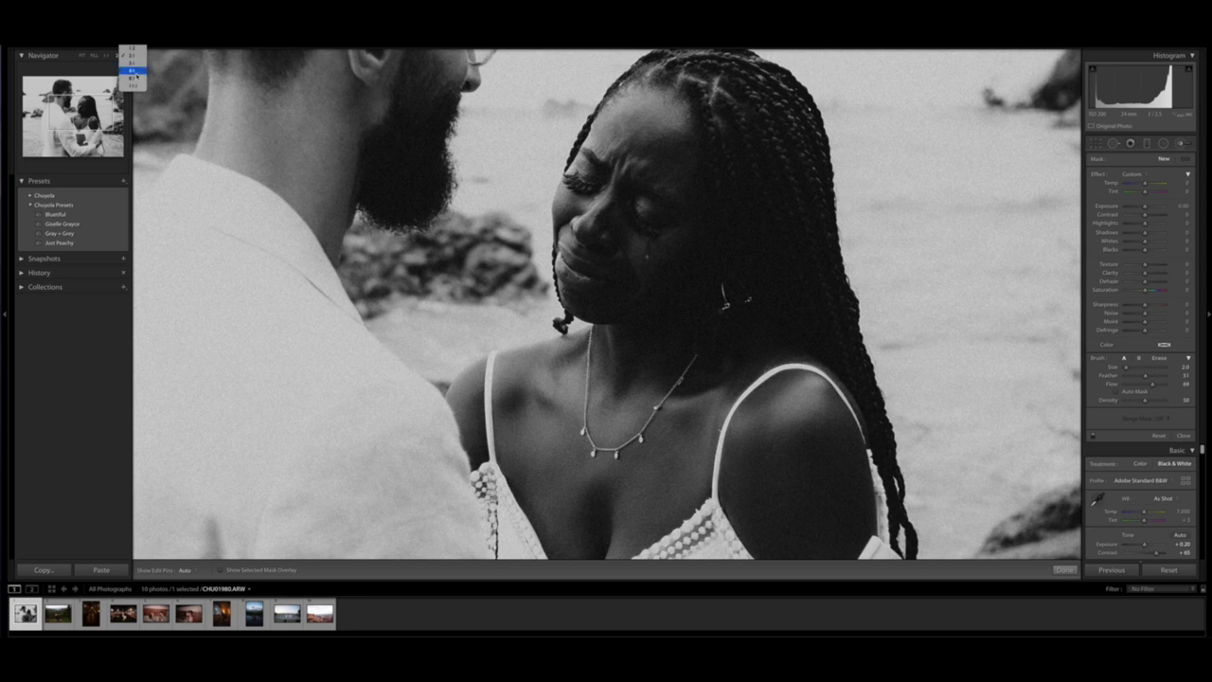
{"action": "left_click", "coordinate": [131, 71]}
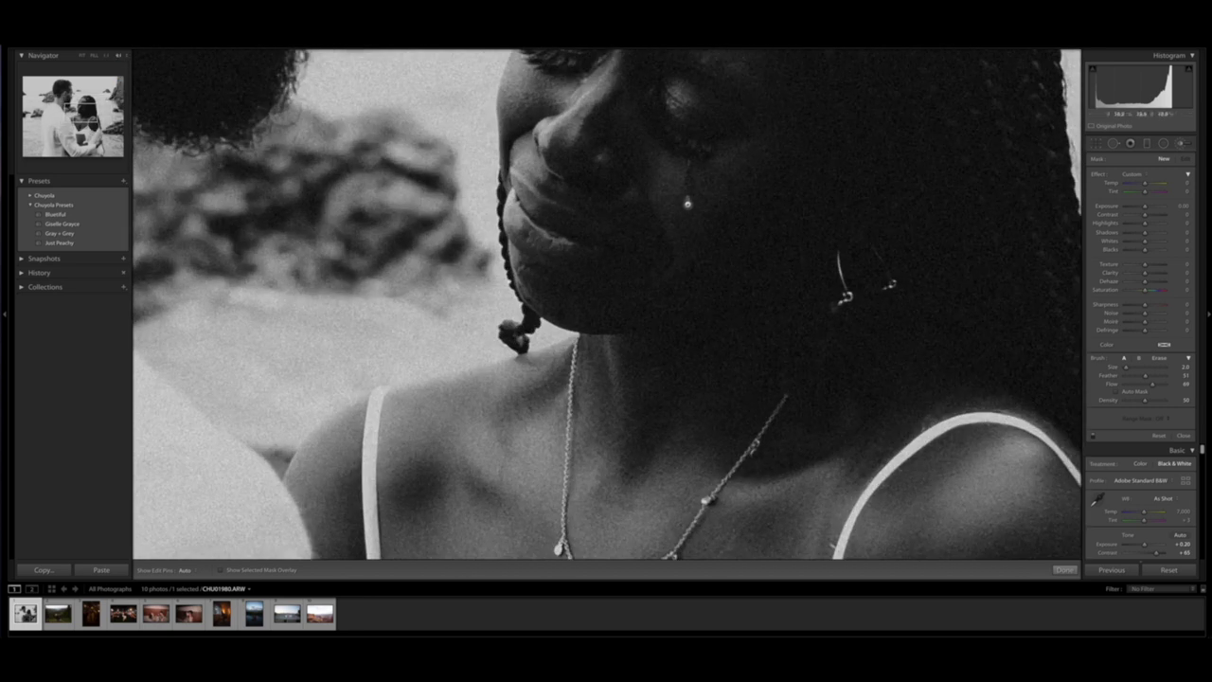
{"action": "key", "text": "h"}
{"action": "left_click_drag", "start_coordinate": [689, 202], "coordinate": [691, 170]}
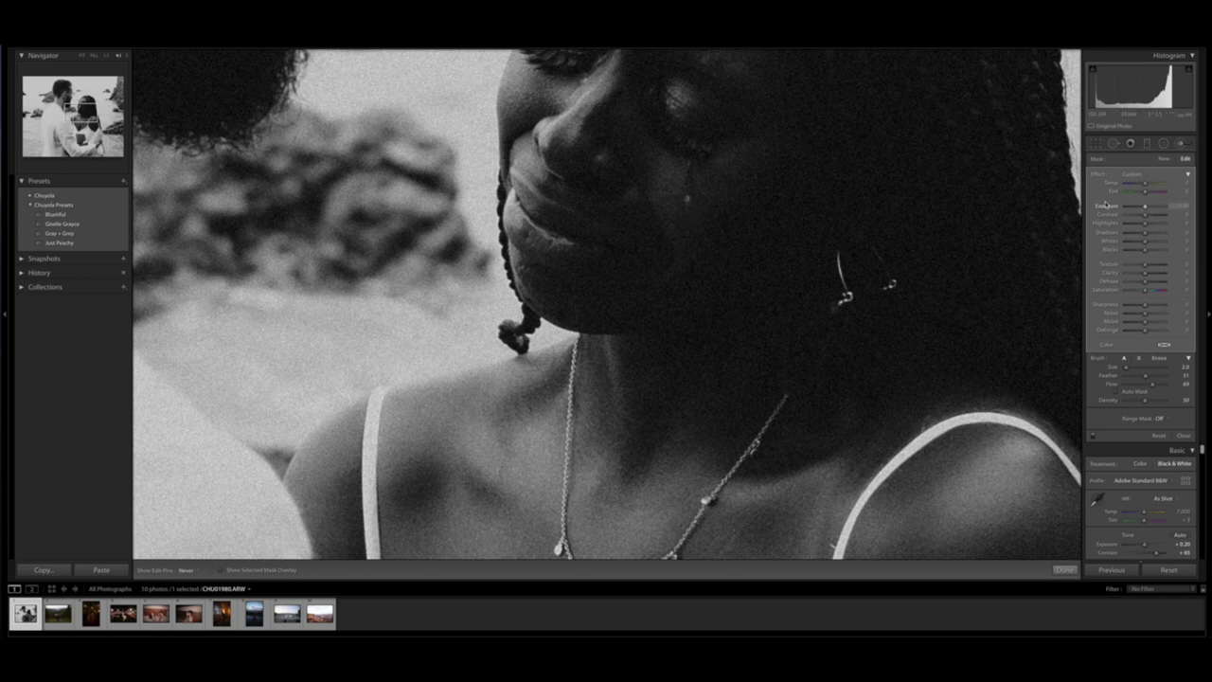
Step: Set the tear mask's exposure to 0.80 and contrast to -19, and raise its highlights, shadows and whites
{"action": "left_click", "coordinate": [94, 55]}
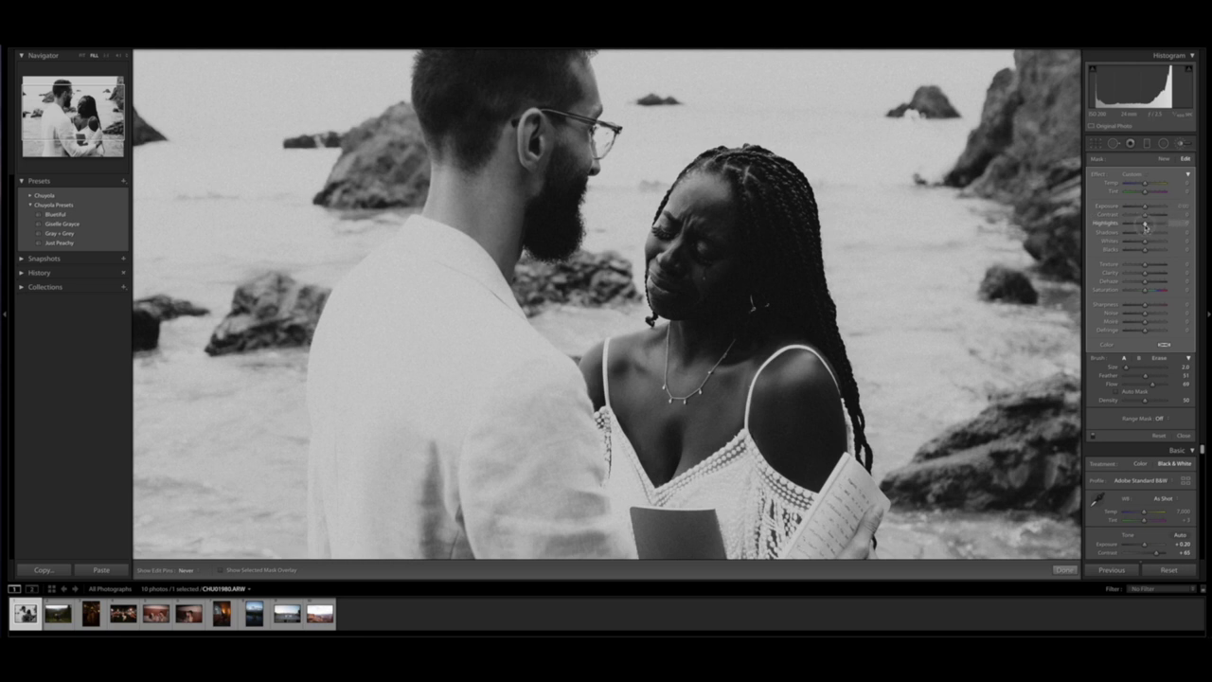
{"action": "mouse_move", "coordinate": [1145, 225]}
{"action": "left_mouse_down"}
{"action": "mouse_move", "coordinate": [1165, 225]}
{"action": "mouse_move", "coordinate": [1148, 226]}
{"action": "mouse_move", "coordinate": [1146, 208]}
{"action": "mouse_move", "coordinate": [1148, 245]}
{"action": "mouse_move", "coordinate": [1162, 208]}
{"action": "mouse_move", "coordinate": [1142, 215]}
{"action": "left_mouse_up"}
{"action": "left_click", "coordinate": [83, 56]}
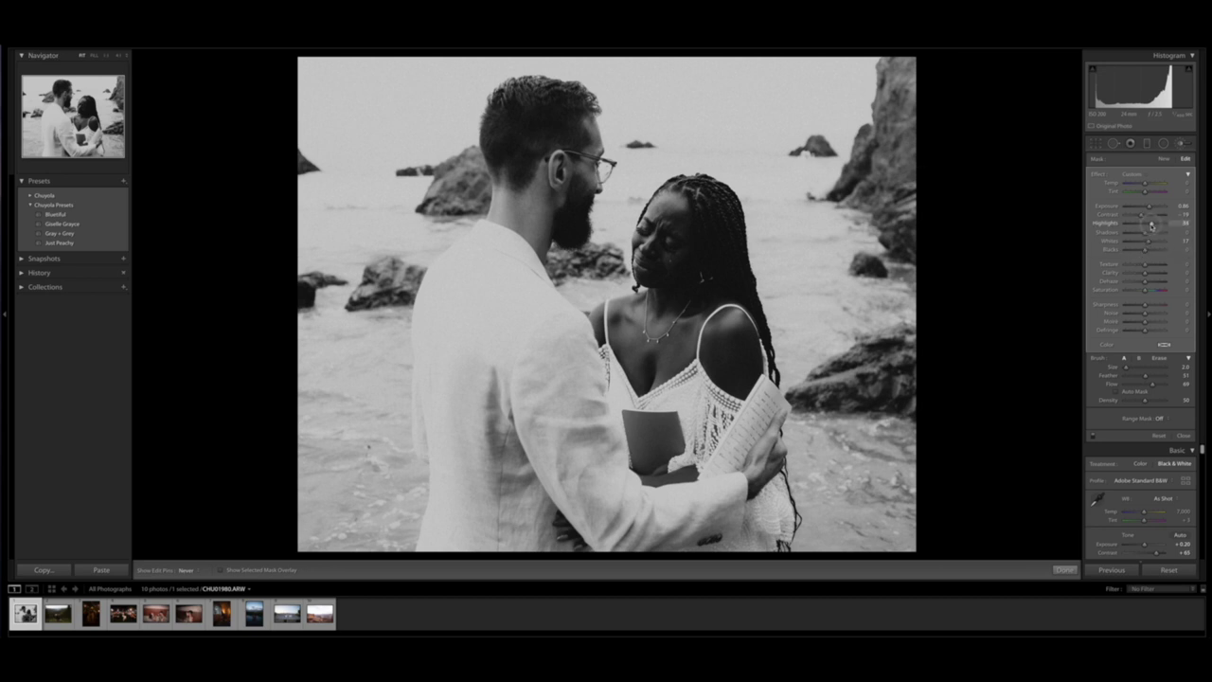
{"action": "left_click_drag", "start_coordinate": [1152, 225], "coordinate": [1146, 226]}
{"action": "mouse_move", "coordinate": [1140, 239]}
{"action": "left_mouse_down"}
{"action": "mouse_move", "coordinate": [1149, 232]}
{"action": "mouse_move", "coordinate": [1144, 251]}
{"action": "left_mouse_up"}
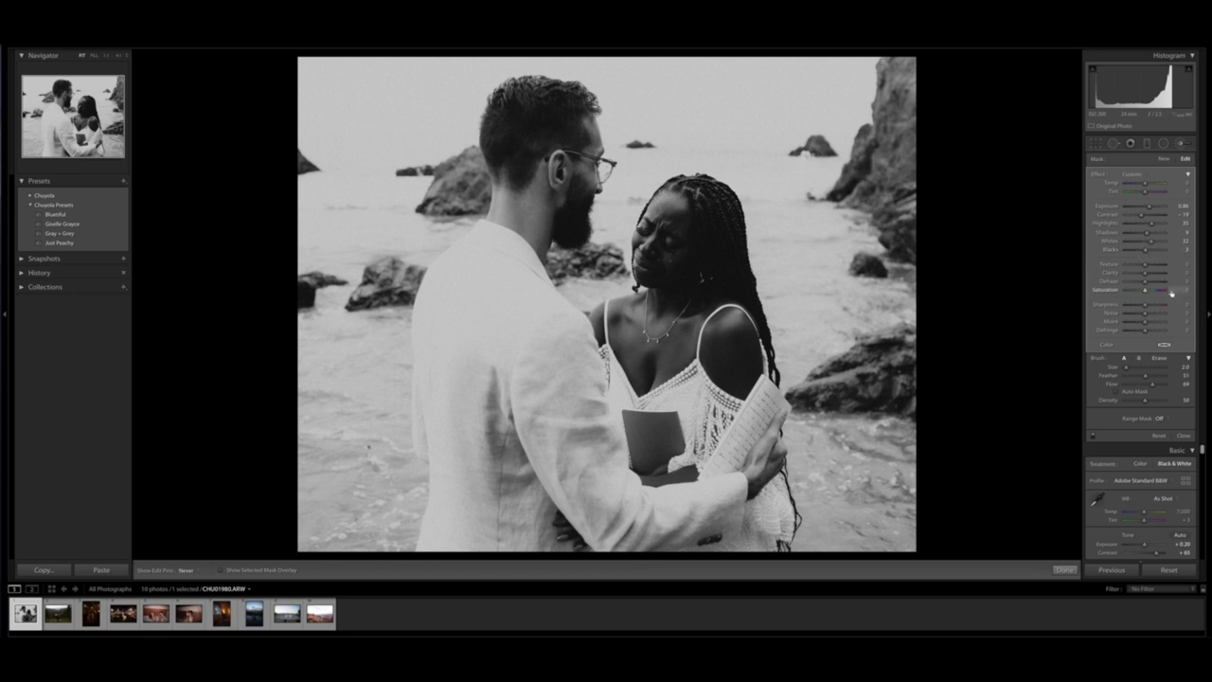
Step: Close the adjustment brush and set the photo's overall contrast to +75 and blacks to +15
{"action": "left_click", "coordinate": [1177, 145]}
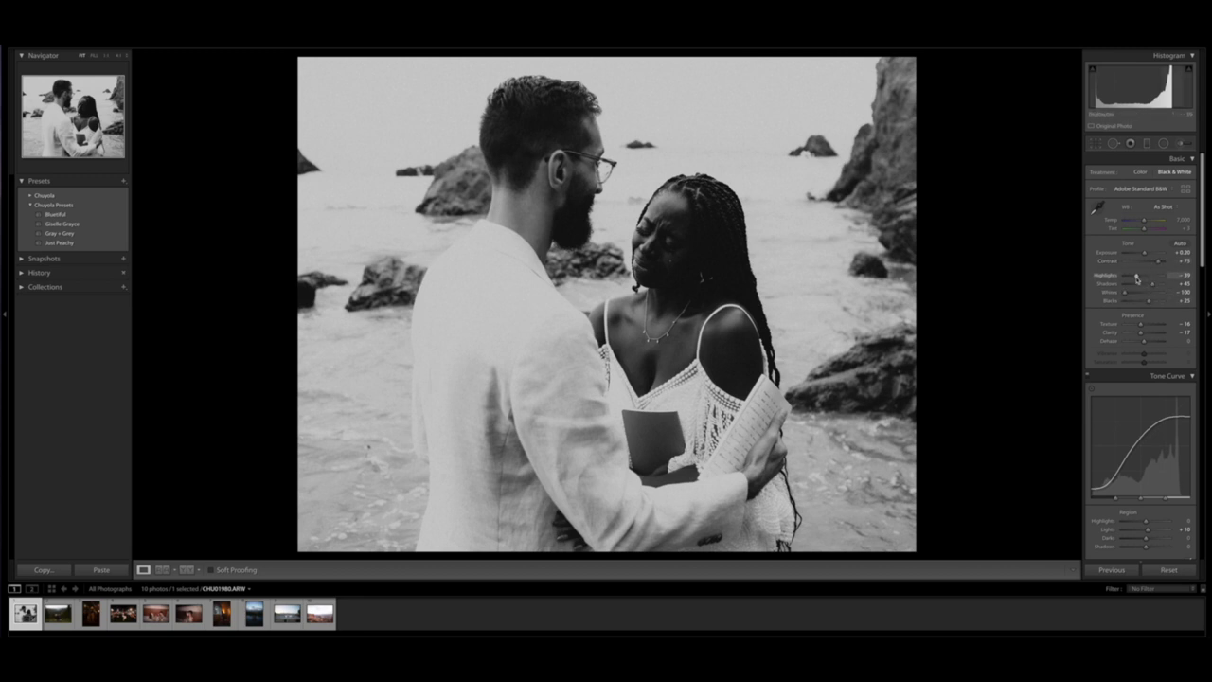
{"action": "left_click_drag", "start_coordinate": [1136, 277], "coordinate": [1146, 306]}
Step: Reset the Lights region of the tone curve and raise it again in small increments
{"action": "scroll", "coordinate": [1145, 307], "scroll_direction": "down", "scroll_amount": 4}
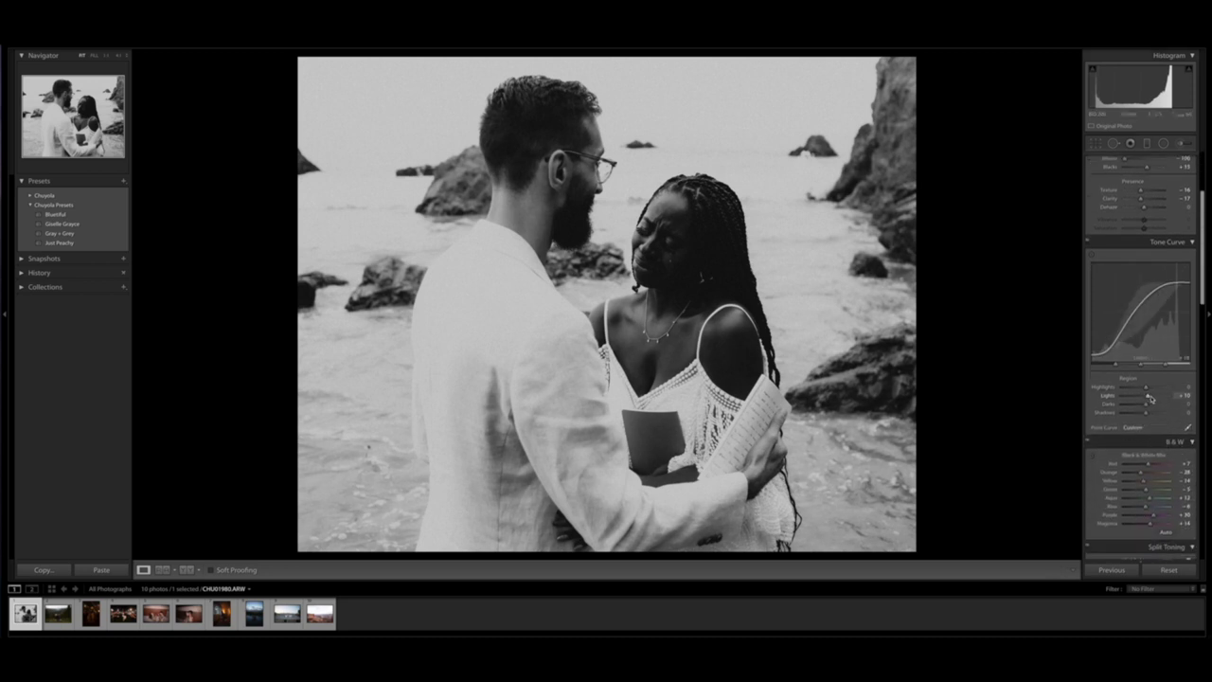
{"action": "double_click", "coordinate": [1151, 398]}
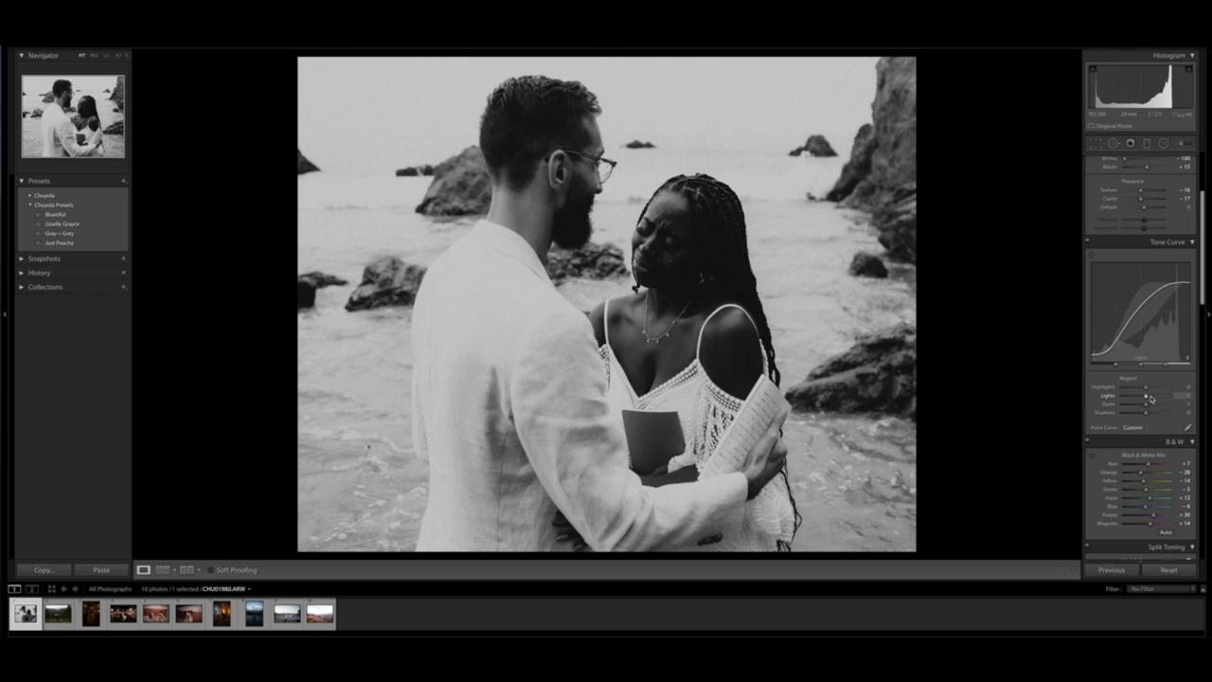
{"action": "key", "text": "Up"}
{"action": "left_click_drag", "start_coordinate": [1151, 399], "coordinate": [1152, 399]}
{"action": "key", "text": "Down"}
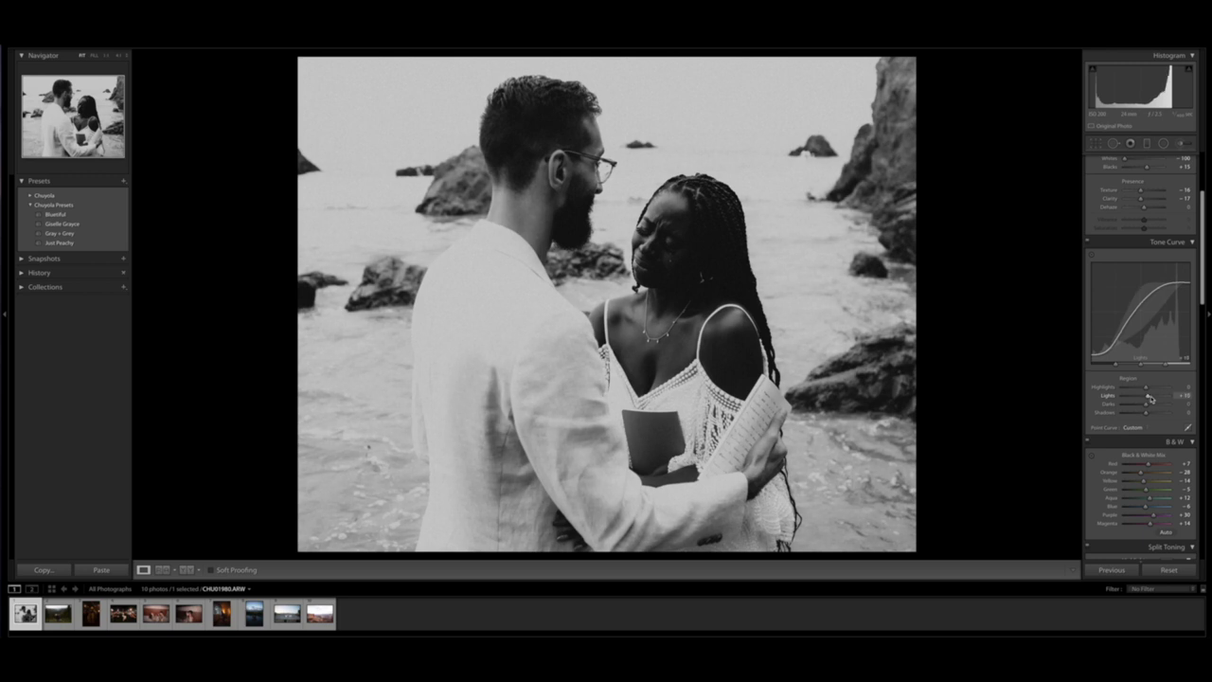
{"action": "key", "text": "Up"}
{"action": "key", "text": "Down"}
{"action": "key", "text": "Up"}
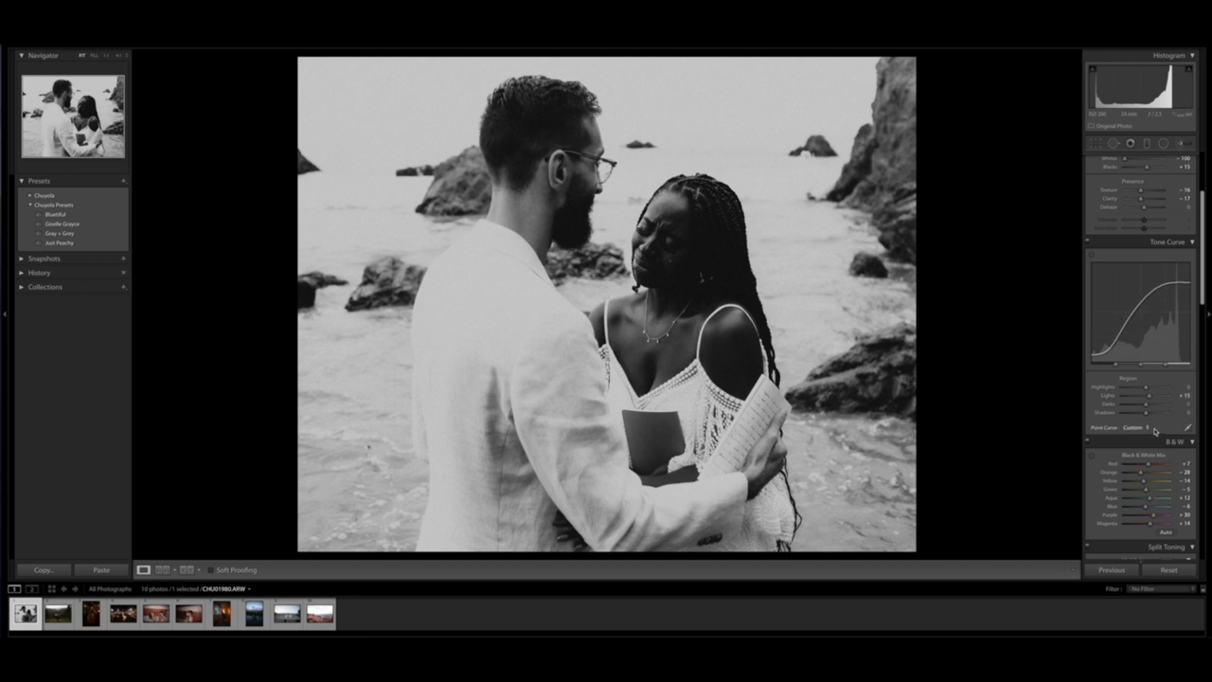
Step: Reset the tone curve's Lights region on the beach photo and set it to +15
{"action": "double_click", "coordinate": [1108, 398]}
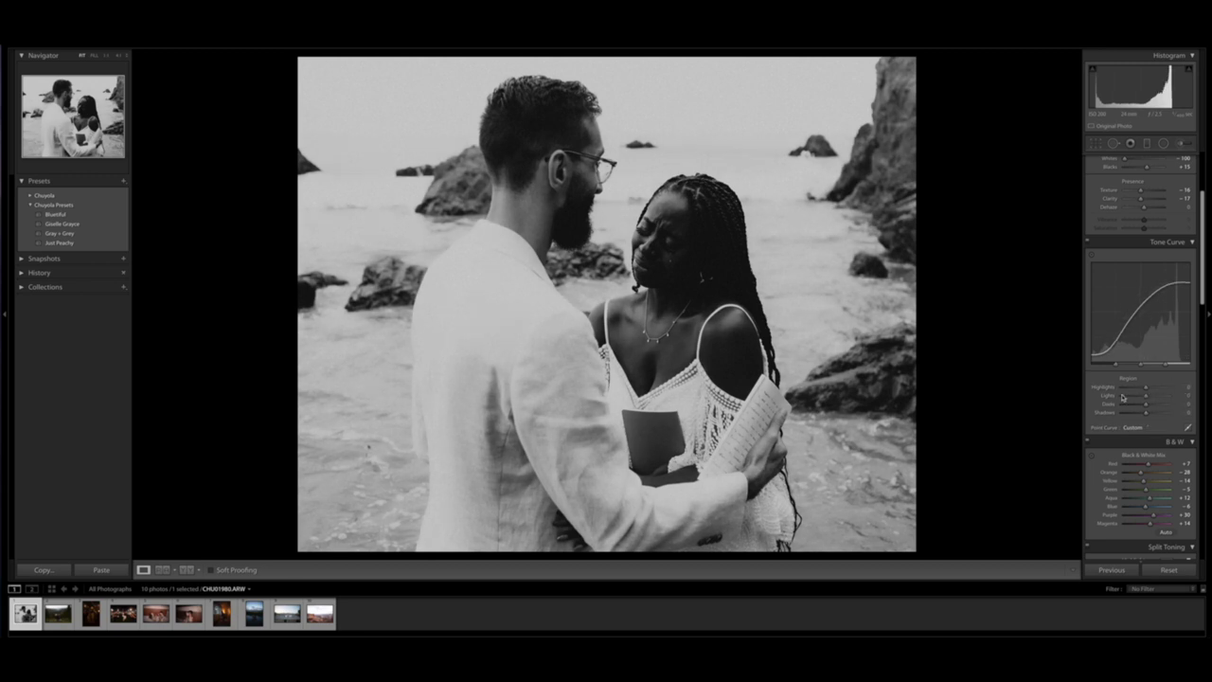
{"action": "left_click_drag", "start_coordinate": [1145, 399], "coordinate": [1148, 399]}
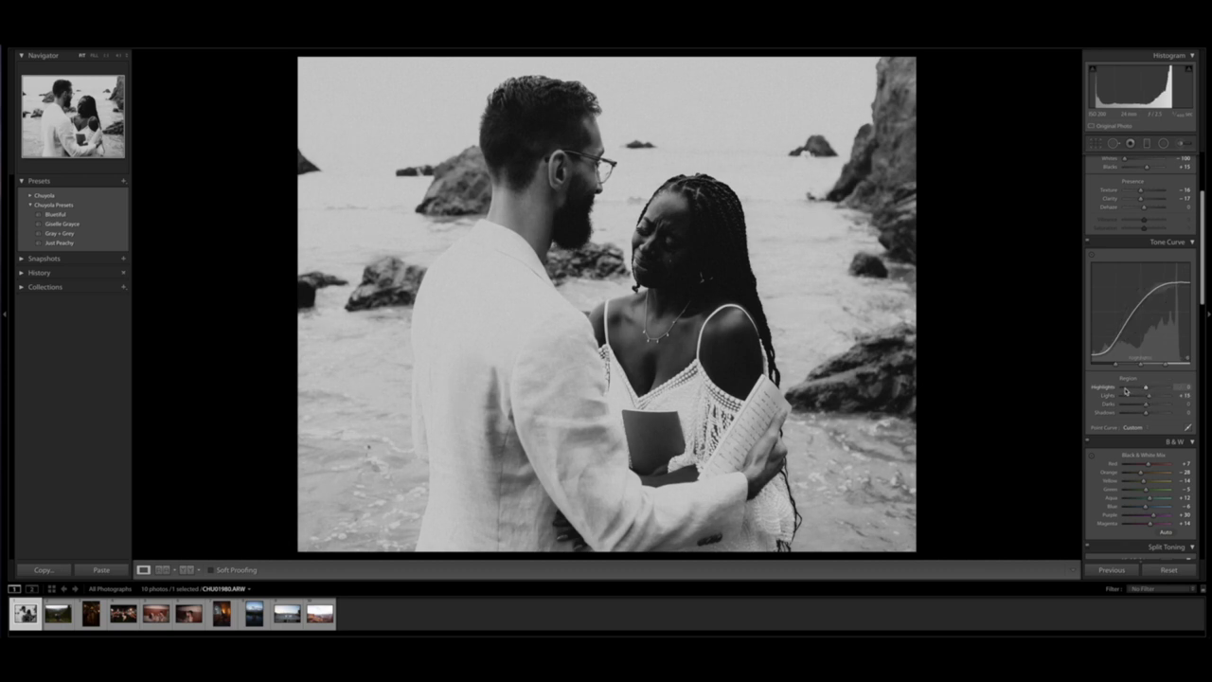
{"action": "scroll", "coordinate": [1126, 389], "scroll_direction": "down", "scroll_amount": 3}
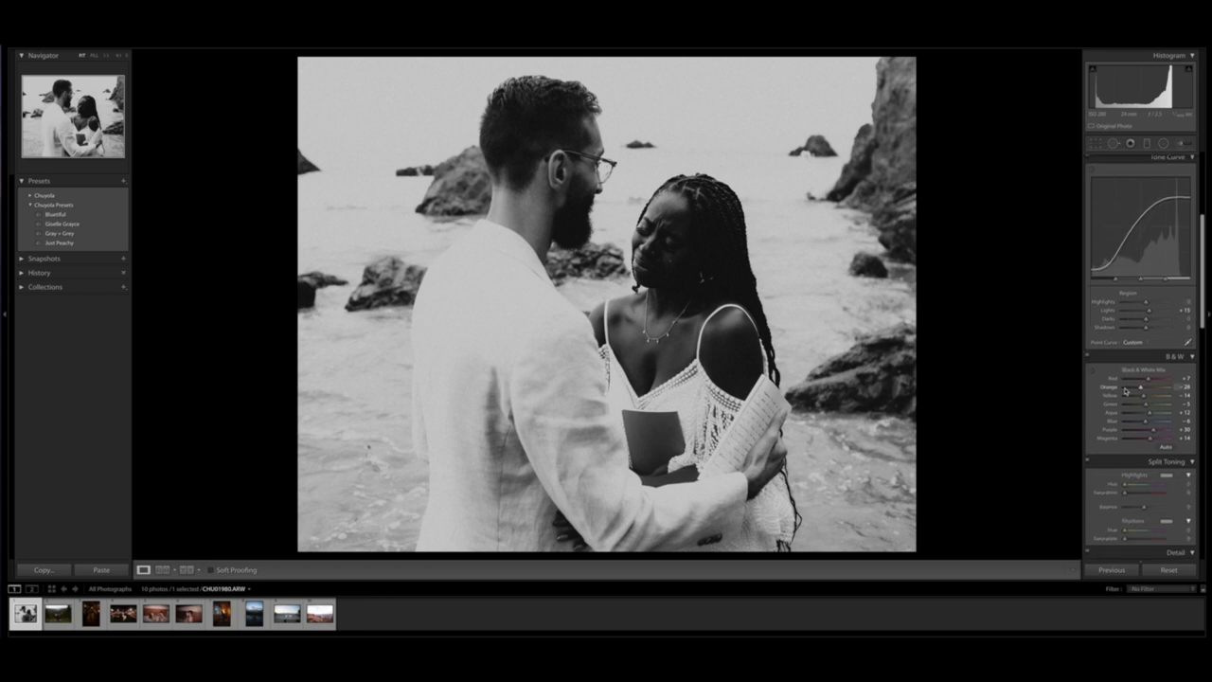
Step: Go to the next photo, the couple above the mountain lake, and rotate it slightly to straighten it
{"action": "key", "text": "Right"}
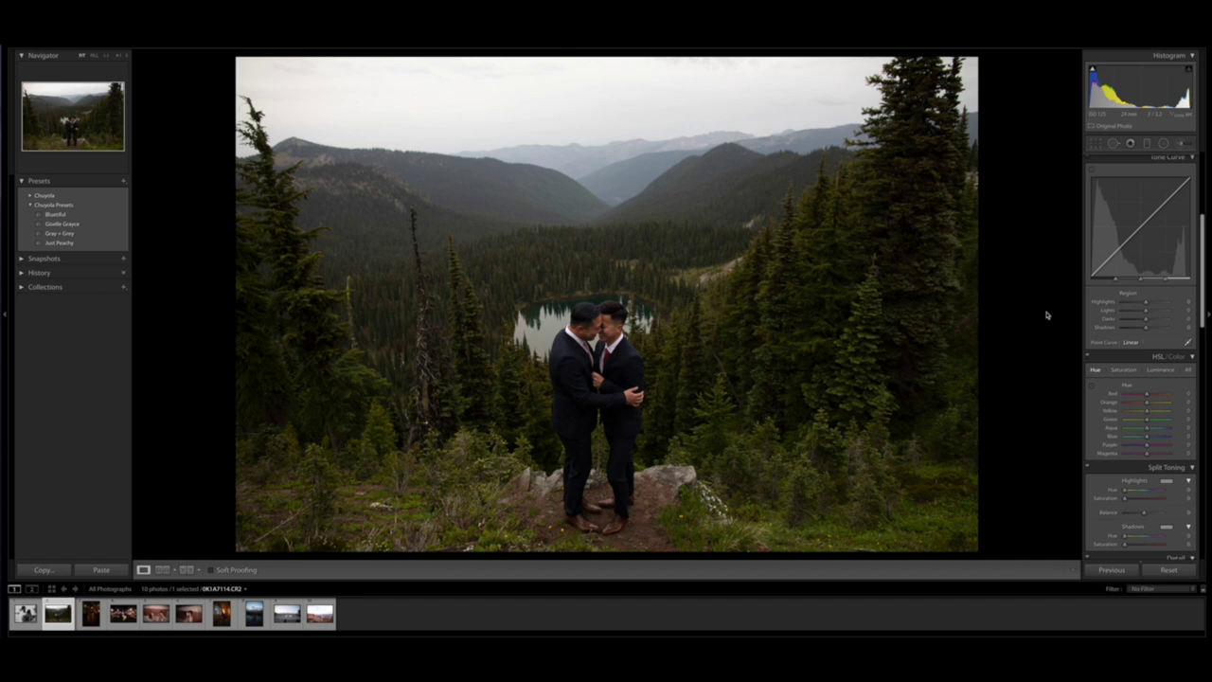
{"action": "key", "text": "r"}
{"action": "left_click_drag", "start_coordinate": [1023, 293], "coordinate": [1026, 303]}
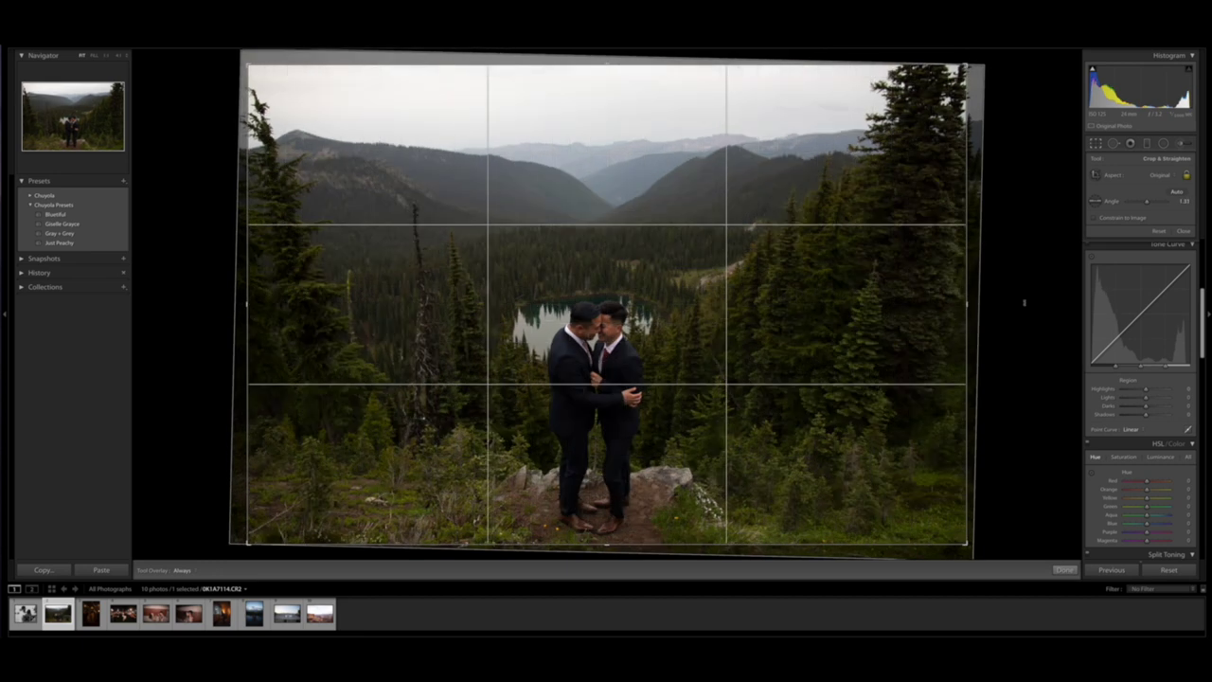
{"action": "key", "text": "Return"}
Step: Try a 4 x 5 / 8 x 10 crop on the mountain photo, repositioning and slightly rotating the image within the frame
{"action": "key", "text": "r"}
{"action": "left_click", "coordinate": [1159, 177]}
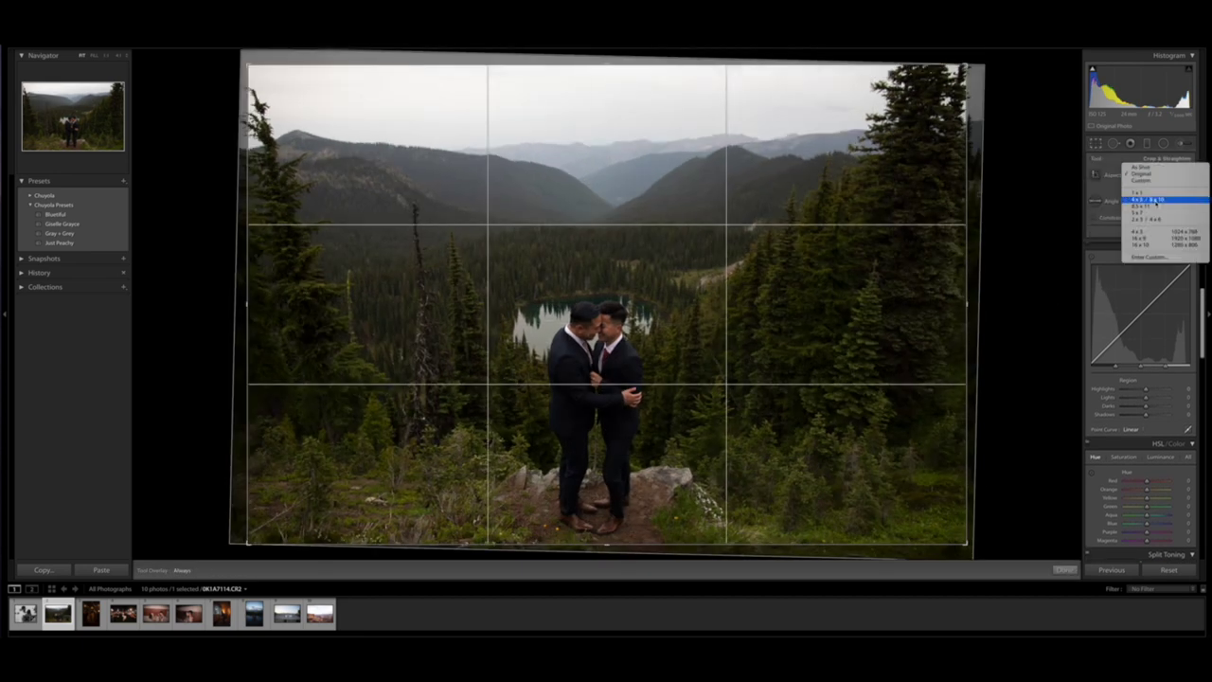
{"action": "left_click", "coordinate": [1151, 200]}
{"action": "left_click_drag", "start_coordinate": [672, 257], "coordinate": [696, 250]}
{"action": "left_click_drag", "start_coordinate": [965, 257], "coordinate": [962, 245]}
Step: Try a 1 x 1 crop with the couple recentred and a 5 x 7 crop, and cancel the crop changes
{"action": "left_click", "coordinate": [1153, 178]}
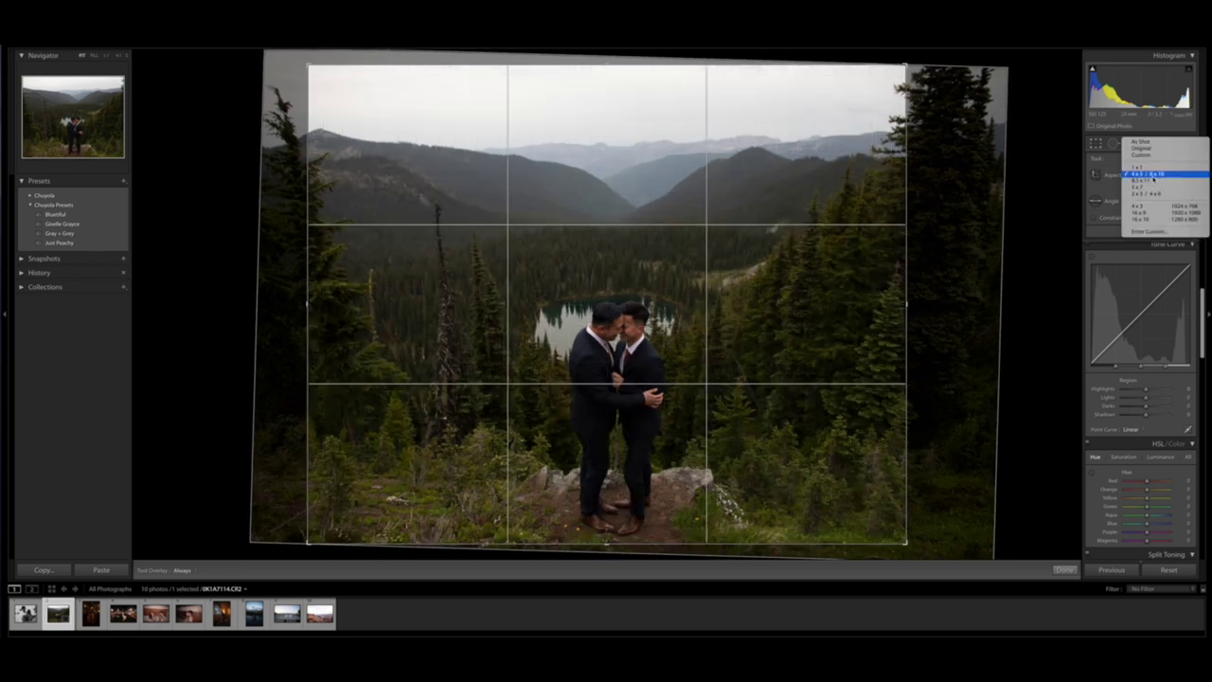
{"action": "left_click", "coordinate": [1150, 168]}
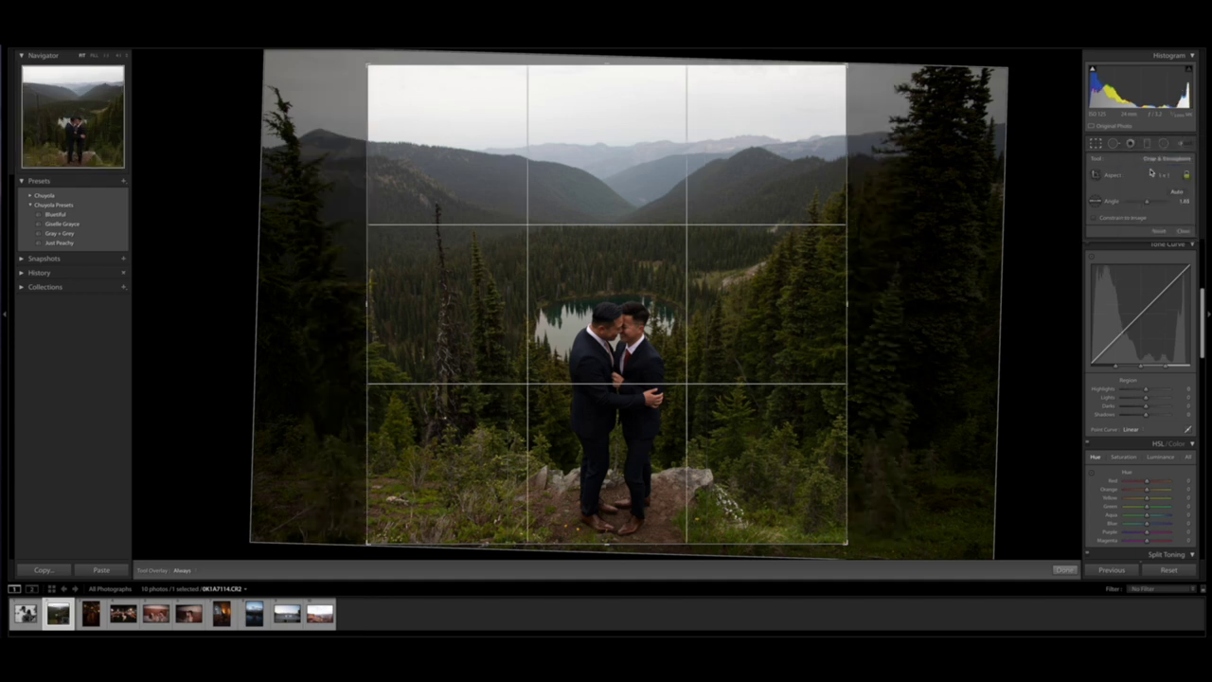
{"action": "left_click_drag", "start_coordinate": [628, 306], "coordinate": [622, 297]}
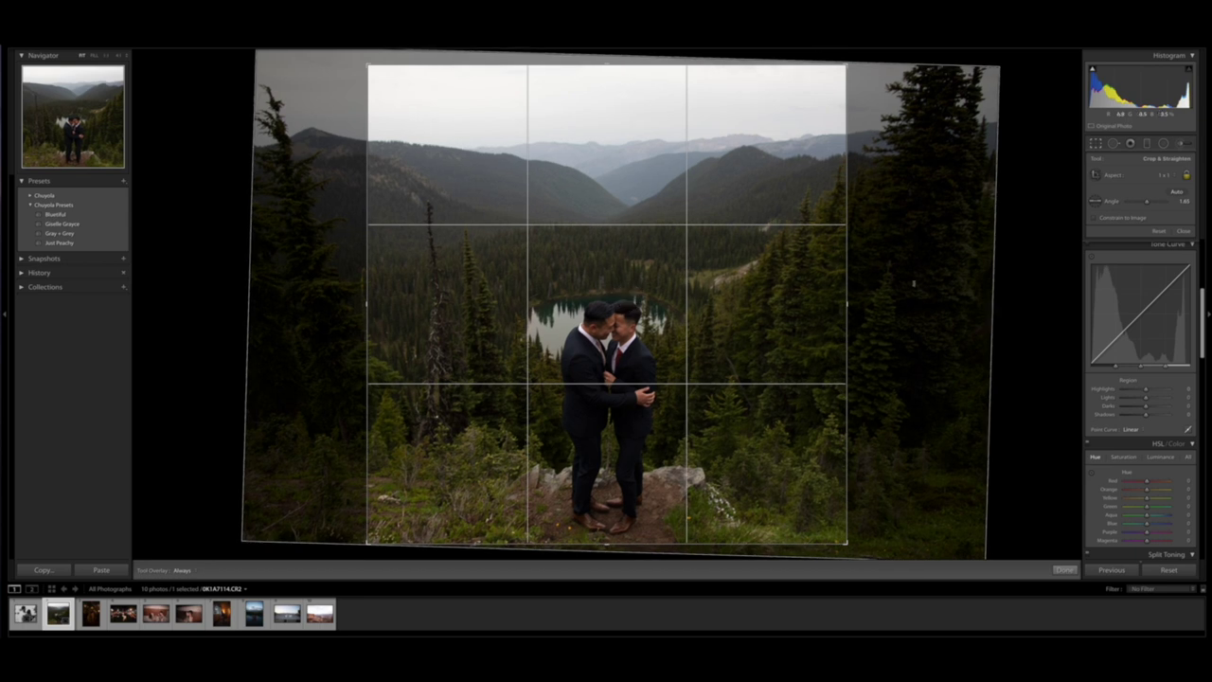
{"action": "left_click_drag", "start_coordinate": [914, 282], "coordinate": [916, 277]}
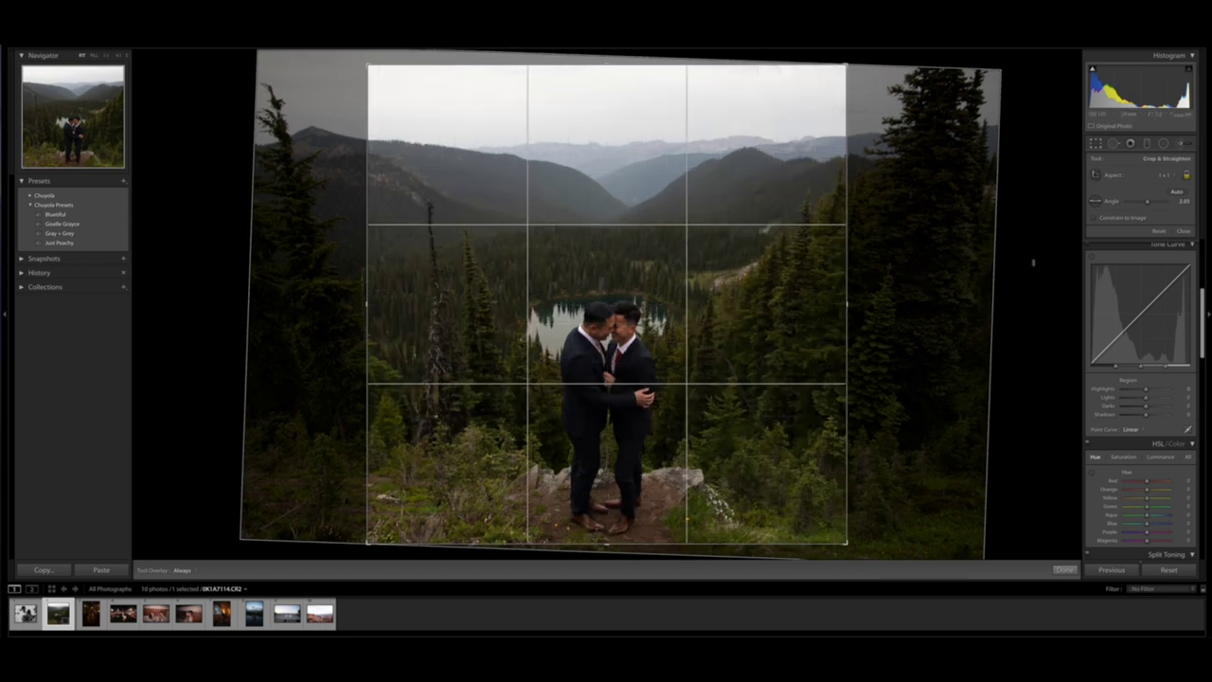
{"action": "left_click", "coordinate": [1170, 175]}
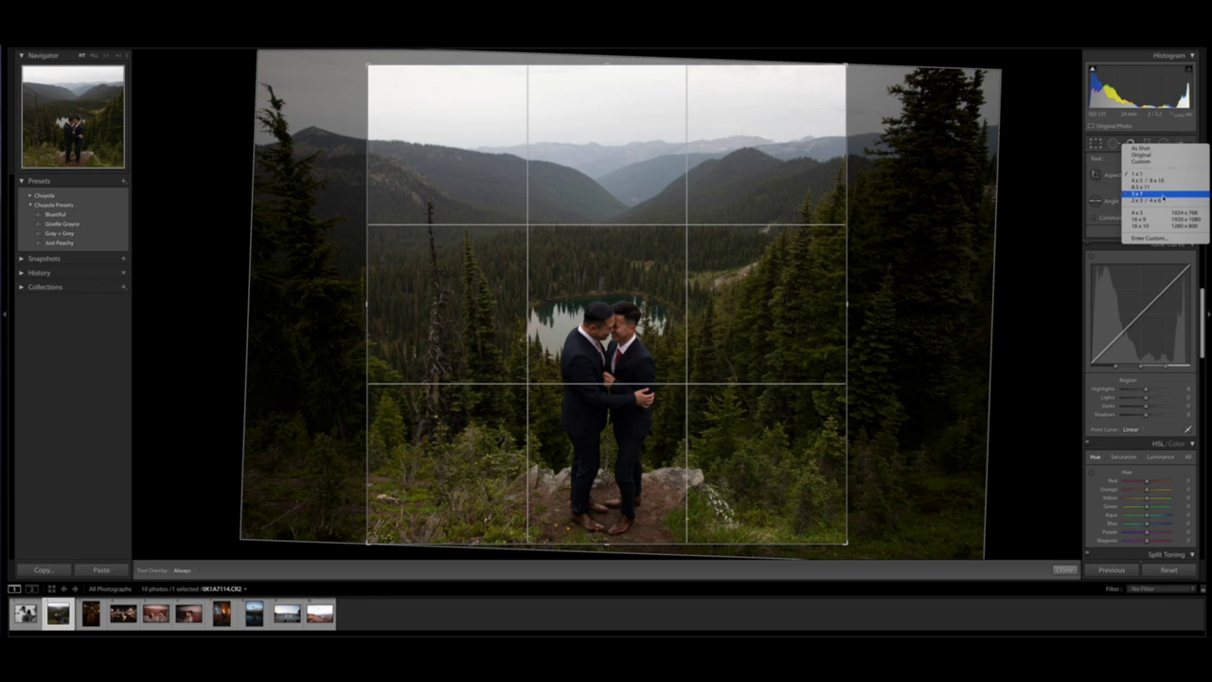
{"action": "left_click", "coordinate": [1172, 194]}
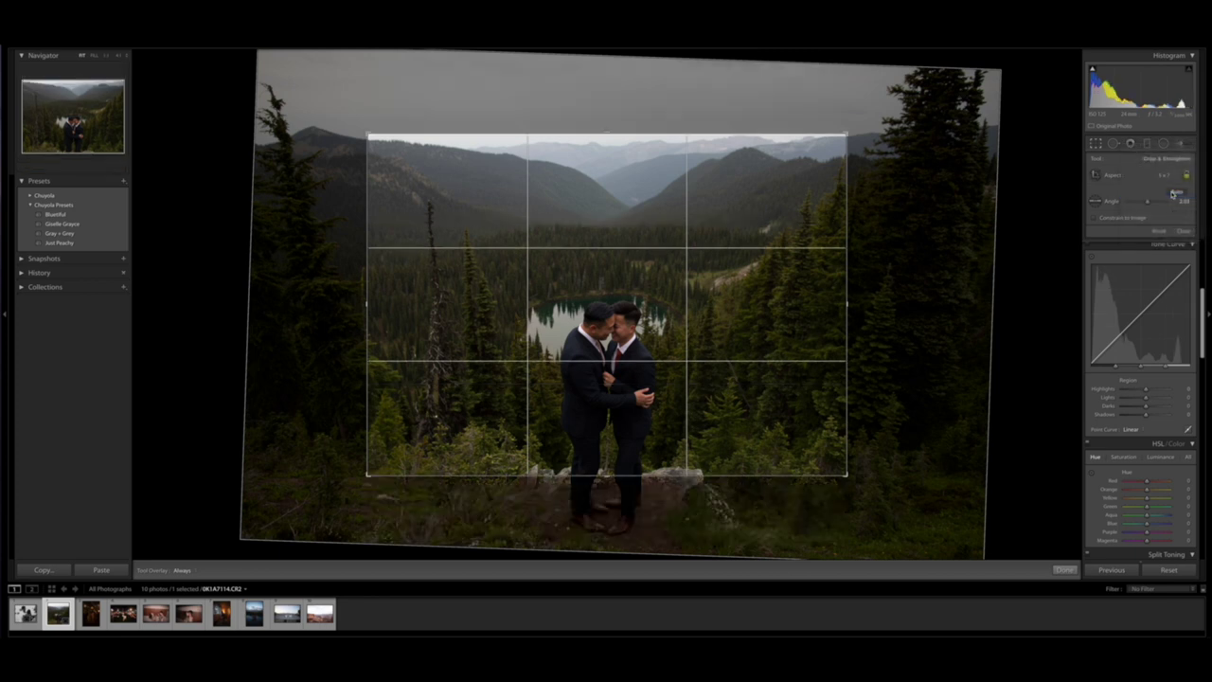
{"action": "key", "text": "Escape"}
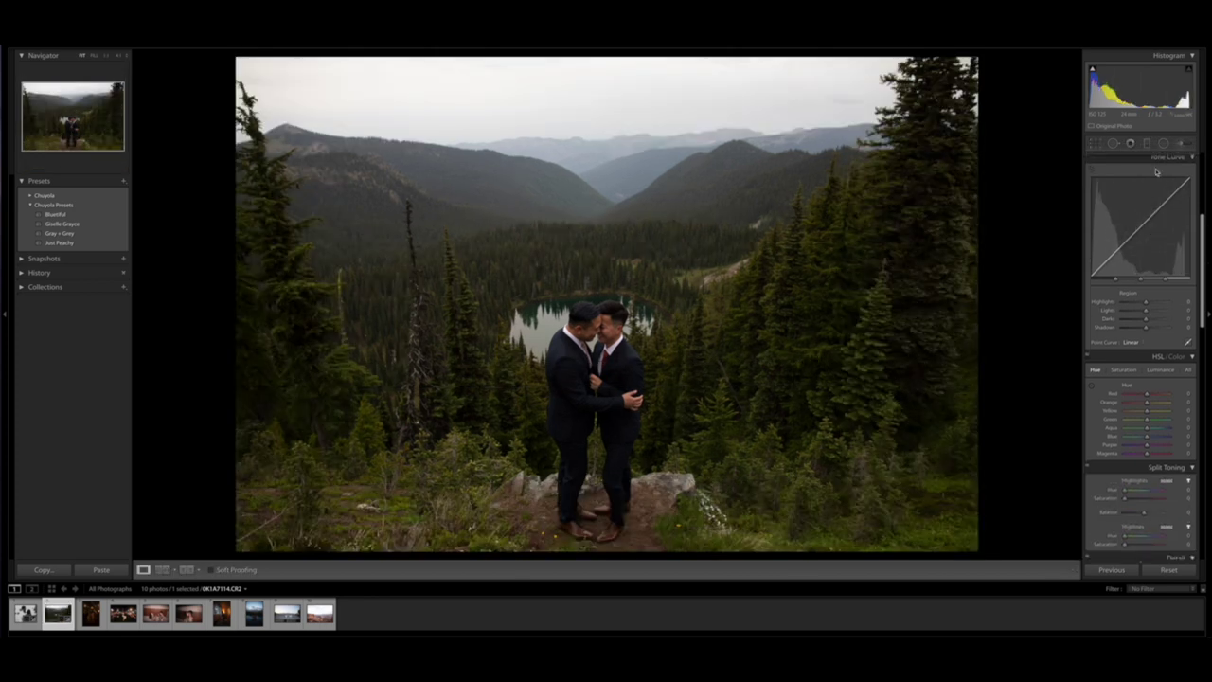
Step: Try a 16 x 9 crop on the mountain photo and discard it
{"action": "left_click", "coordinate": [1098, 144]}
{"action": "left_click", "coordinate": [1149, 173]}
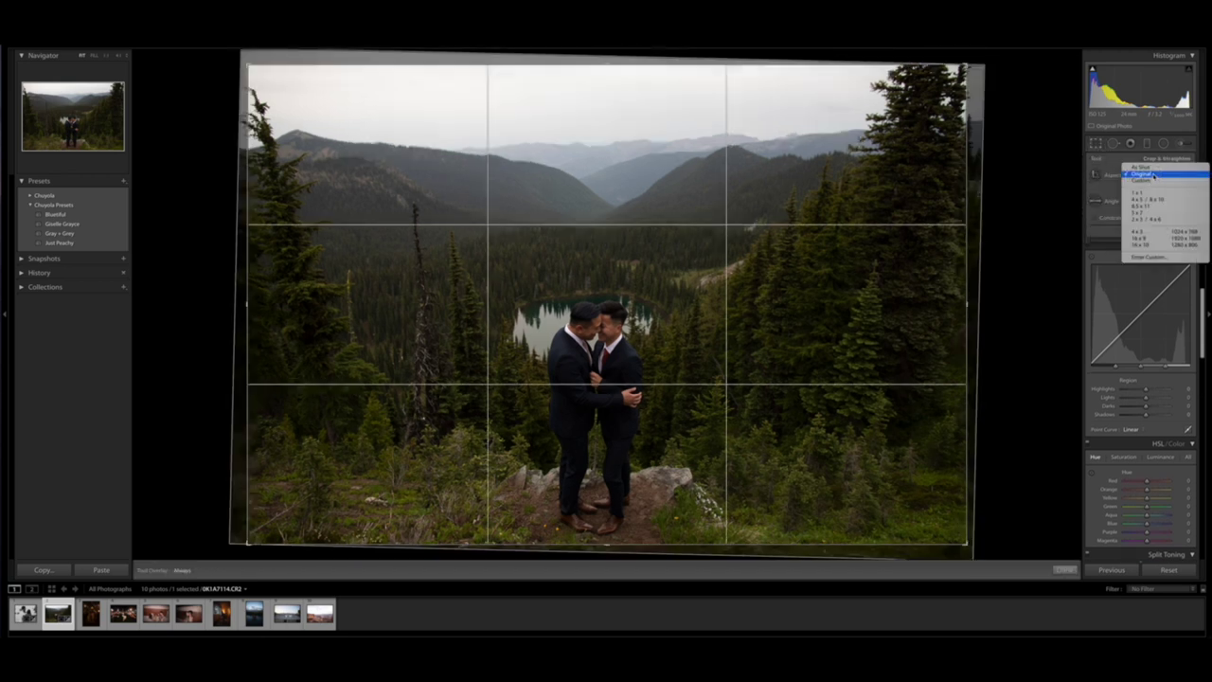
{"action": "left_click", "coordinate": [1154, 238]}
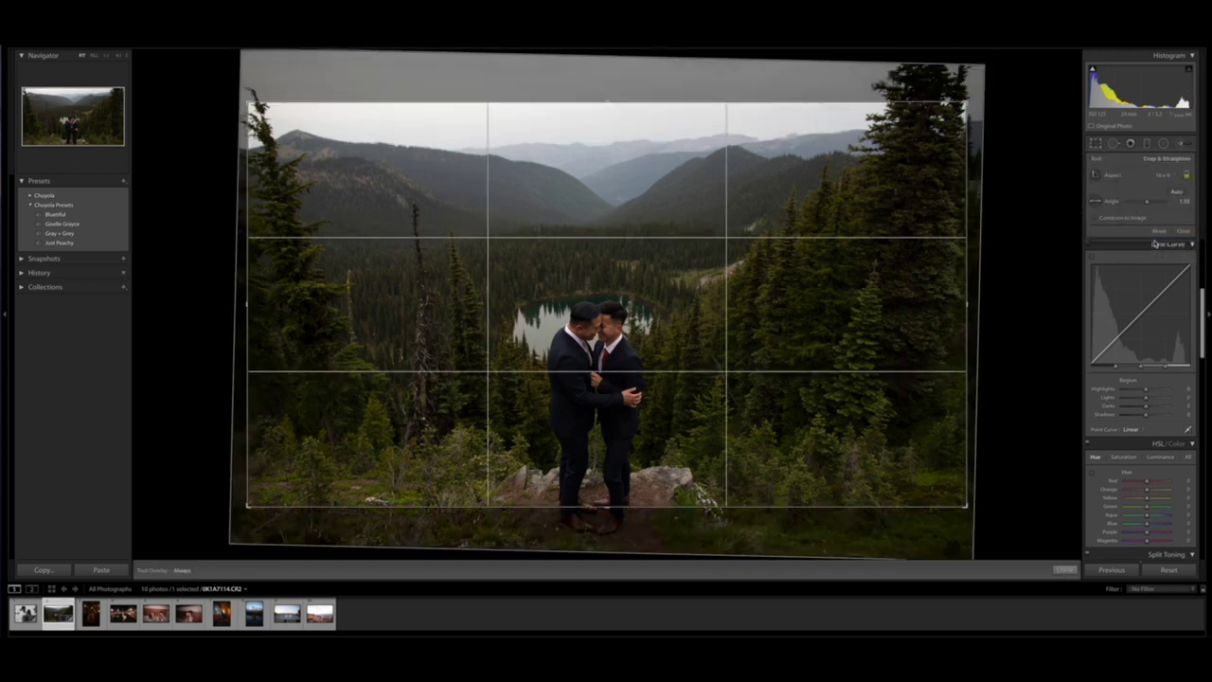
{"action": "key", "text": "ctrl+alt+r"}
Step: Try the 4 x 5 / 8 x 10 crop again without repositioning the image, and reset the crop
{"action": "left_click", "coordinate": [1096, 143]}
{"action": "left_click", "coordinate": [1149, 173]}
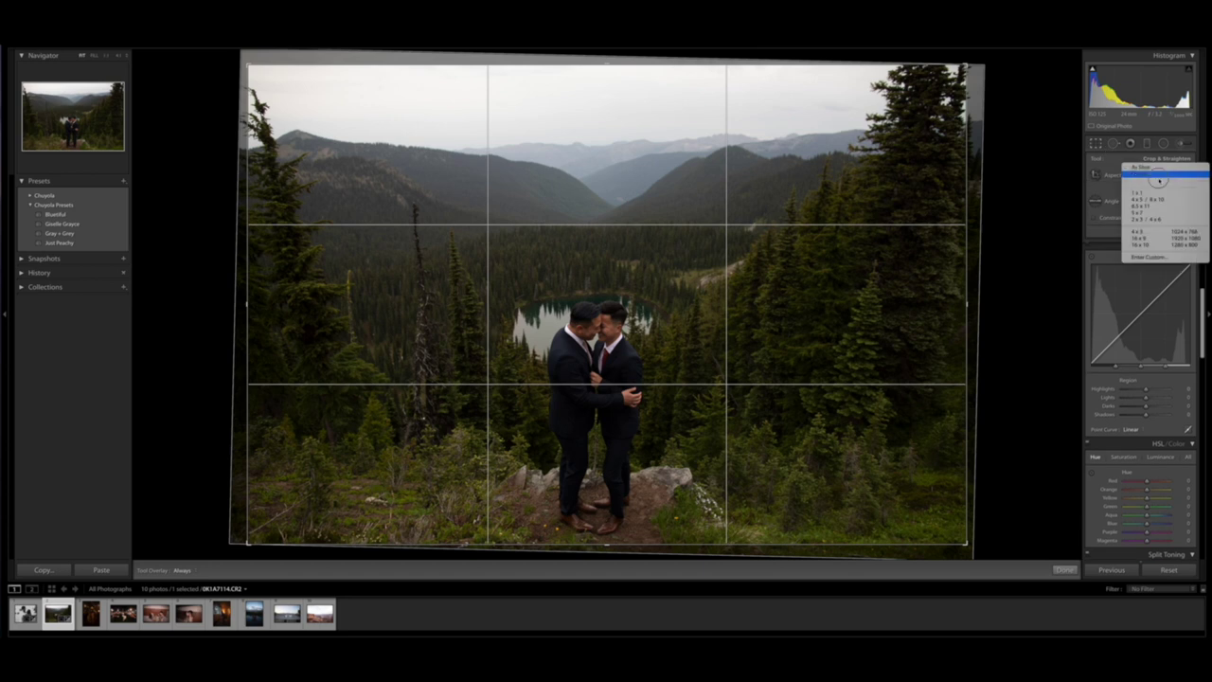
{"action": "left_click", "coordinate": [1148, 199]}
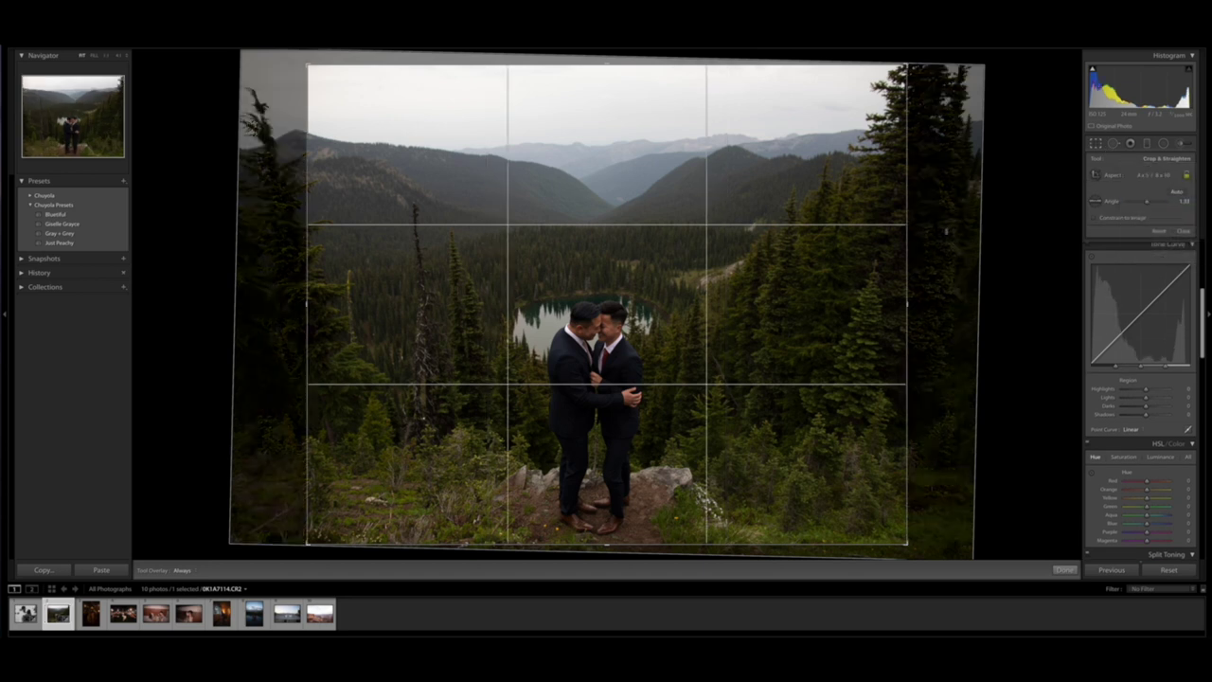
{"action": "left_click", "coordinate": [939, 227]}
{"action": "key", "text": "ctrl+alt+r"}
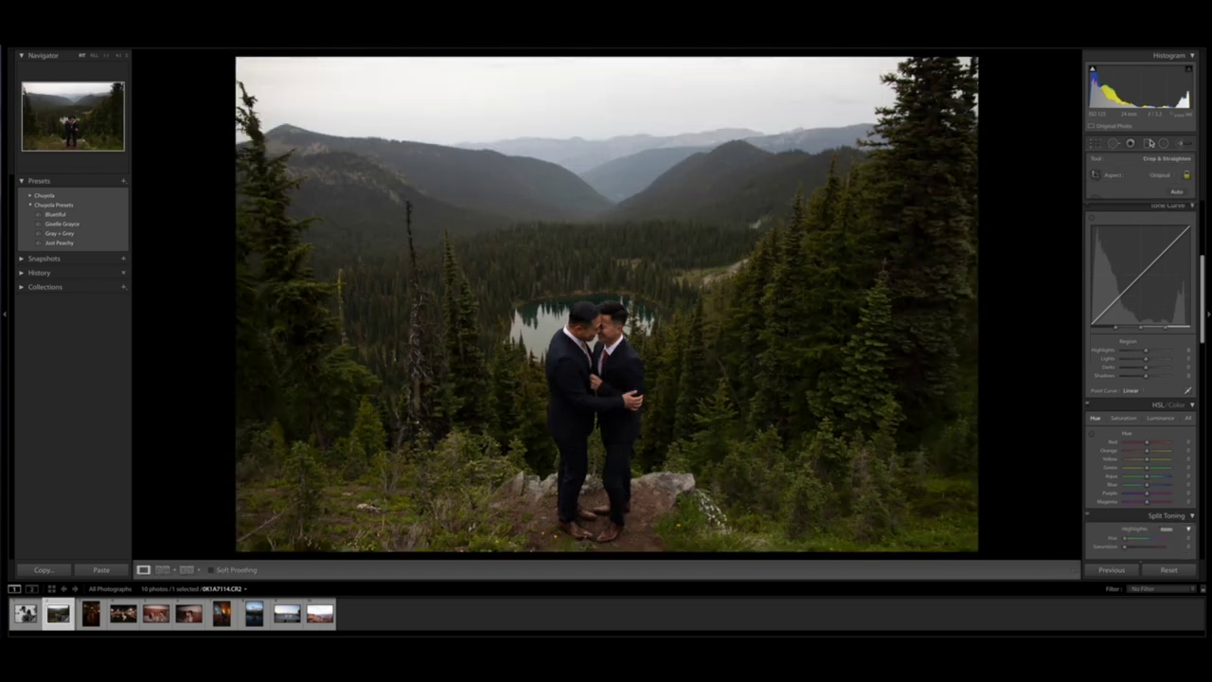
Step: Crop the mountain photo to 1 x 1, centring the couple in the frame and fine-tuning the straightening
{"action": "left_click", "coordinate": [1096, 145]}
{"action": "left_click", "coordinate": [1150, 173]}
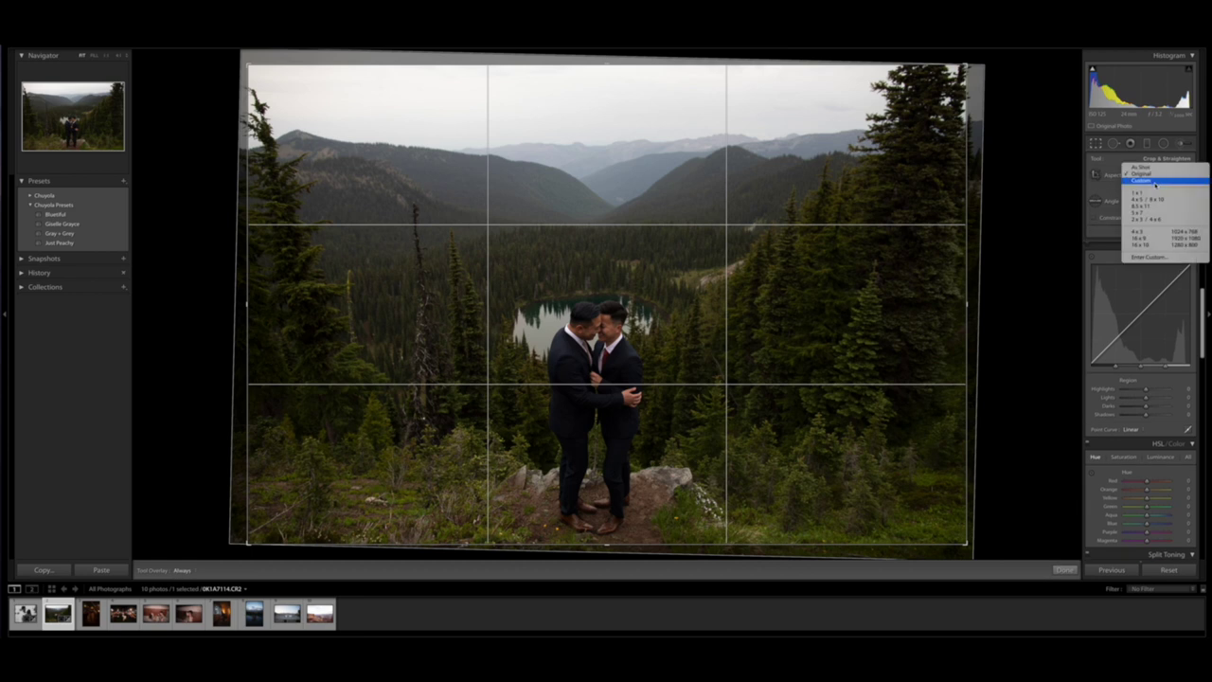
{"action": "left_click", "coordinate": [1150, 191]}
{"action": "left_click_drag", "start_coordinate": [931, 241], "coordinate": [933, 243]}
{"action": "left_click_drag", "start_coordinate": [679, 274], "coordinate": [691, 268]}
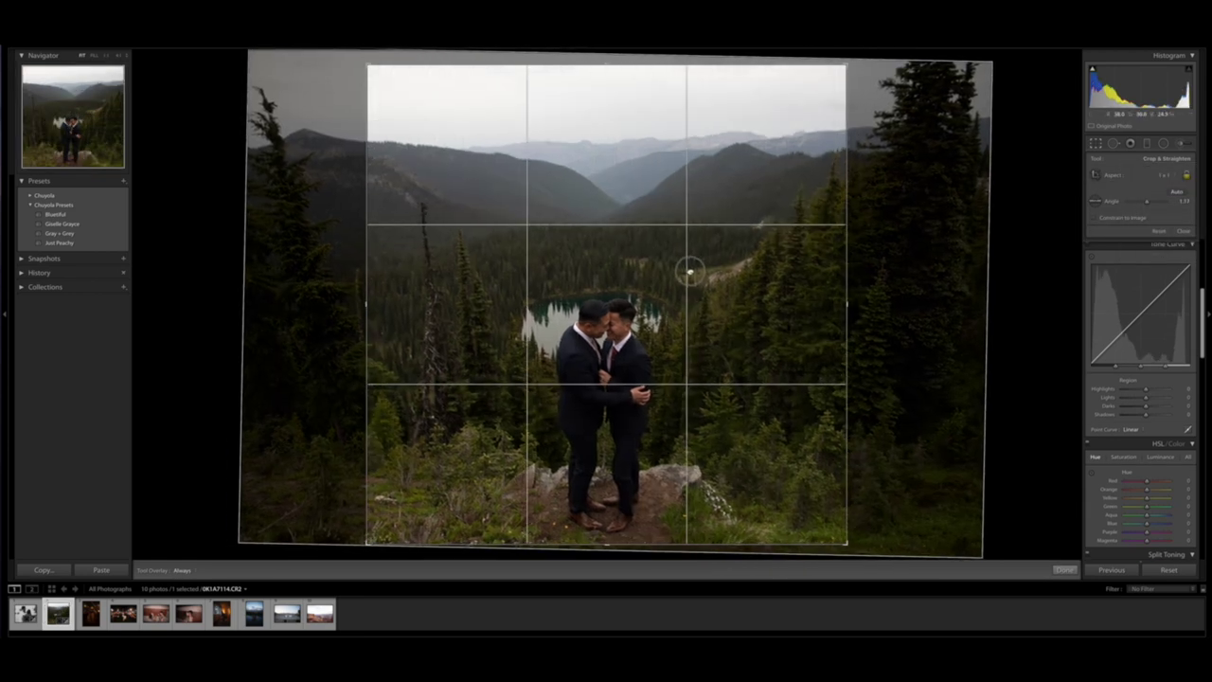
{"action": "left_click_drag", "start_coordinate": [874, 262], "coordinate": [876, 262]}
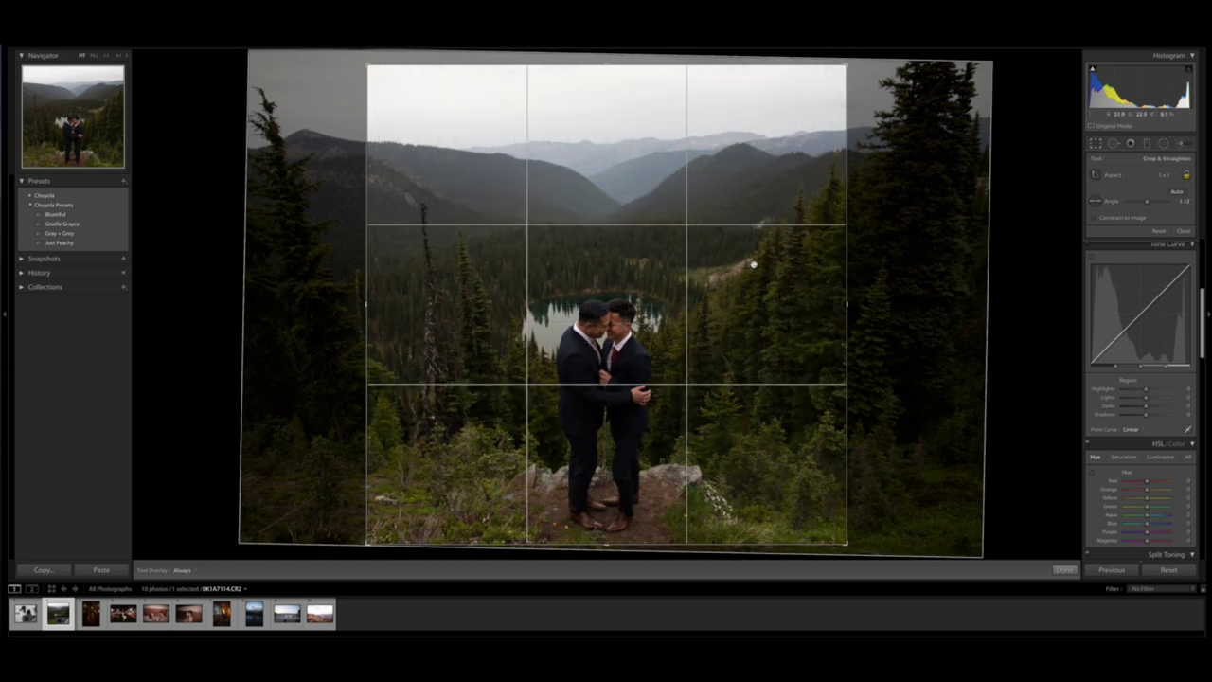
{"action": "left_click_drag", "start_coordinate": [753, 265], "coordinate": [760, 264]}
{"action": "left_click_drag", "start_coordinate": [932, 248], "coordinate": [928, 257]}
{"action": "key", "text": "Return"}
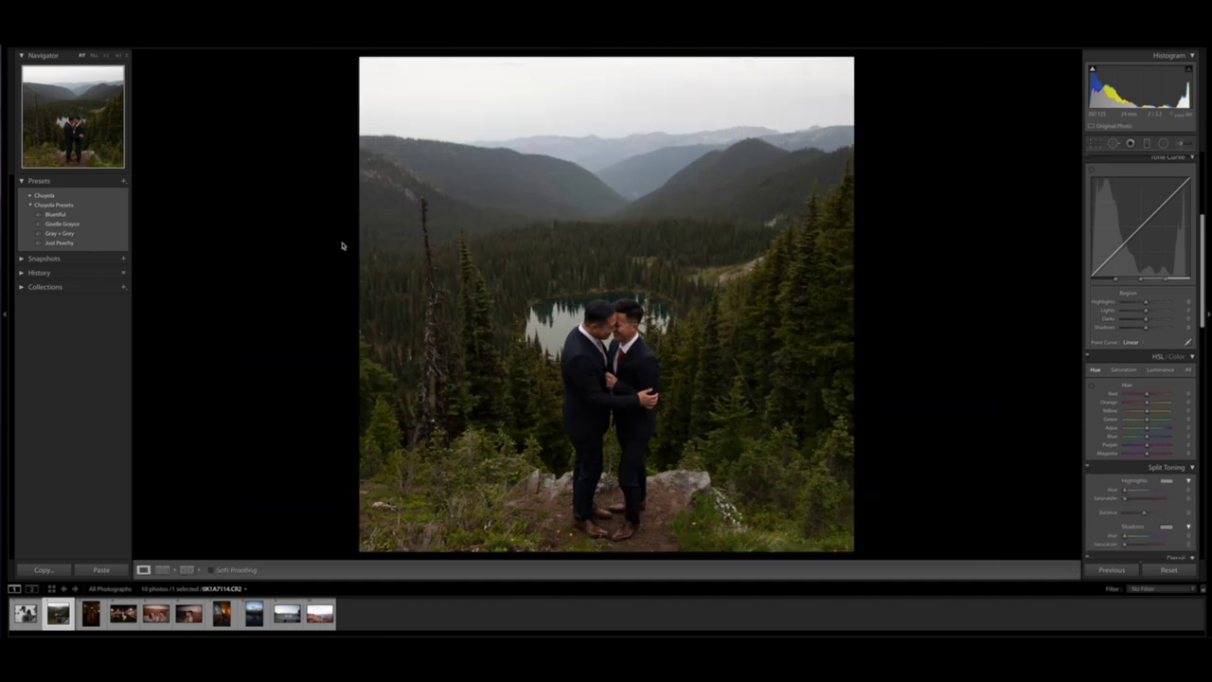
Step: Apply the Bluetiful preset to the mountain photo
{"action": "left_click", "coordinate": [76, 216]}
{"action": "left_click", "coordinate": [75, 219]}
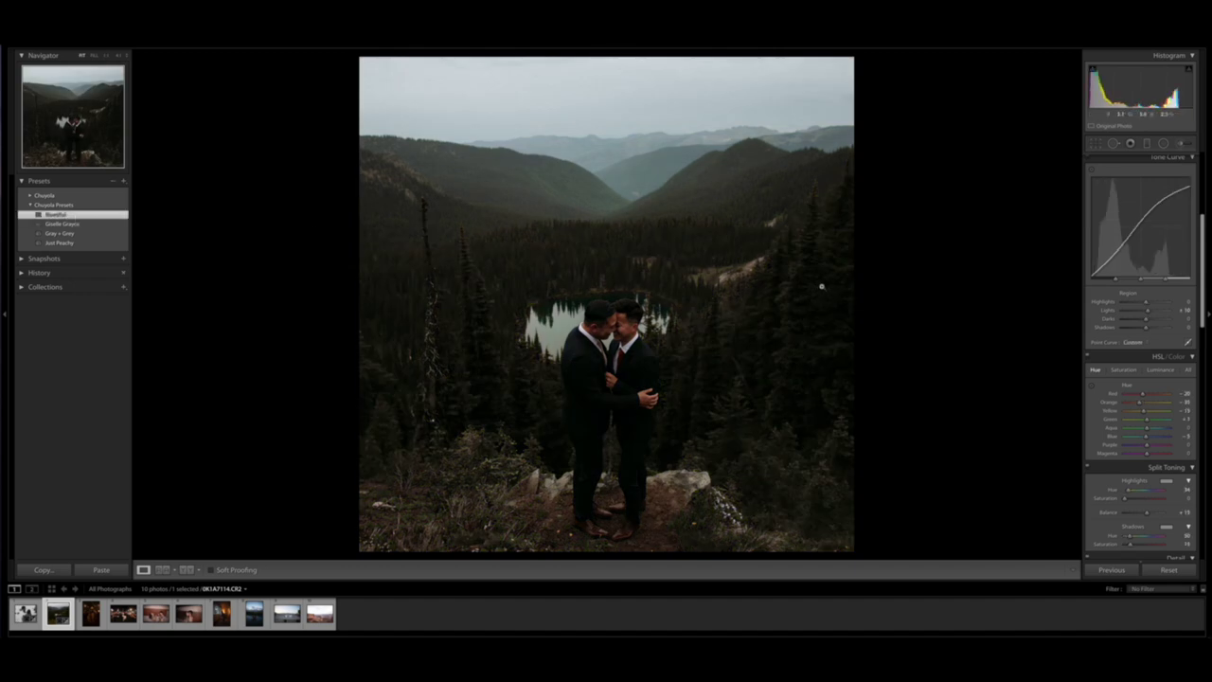
{"action": "scroll", "coordinate": [1146, 289], "scroll_direction": "up", "scroll_amount": 5}
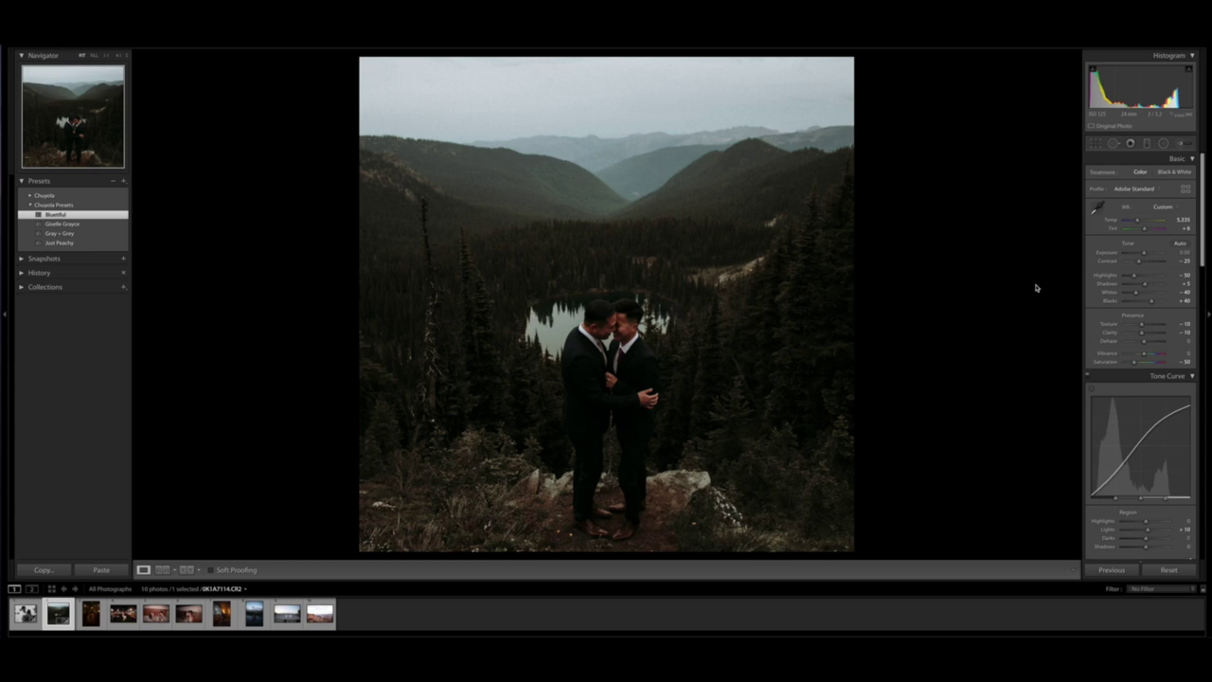
Step: Raise the mountain photo's exposure in small increments, comparing brighter and darker settings, and set it to +0.80
{"action": "key", "text": "equal"}
{"action": "key", "text": "equal"}
{"action": "key", "text": "equal"}
{"action": "key", "text": "equal"}
{"action": "key", "text": "equal"}
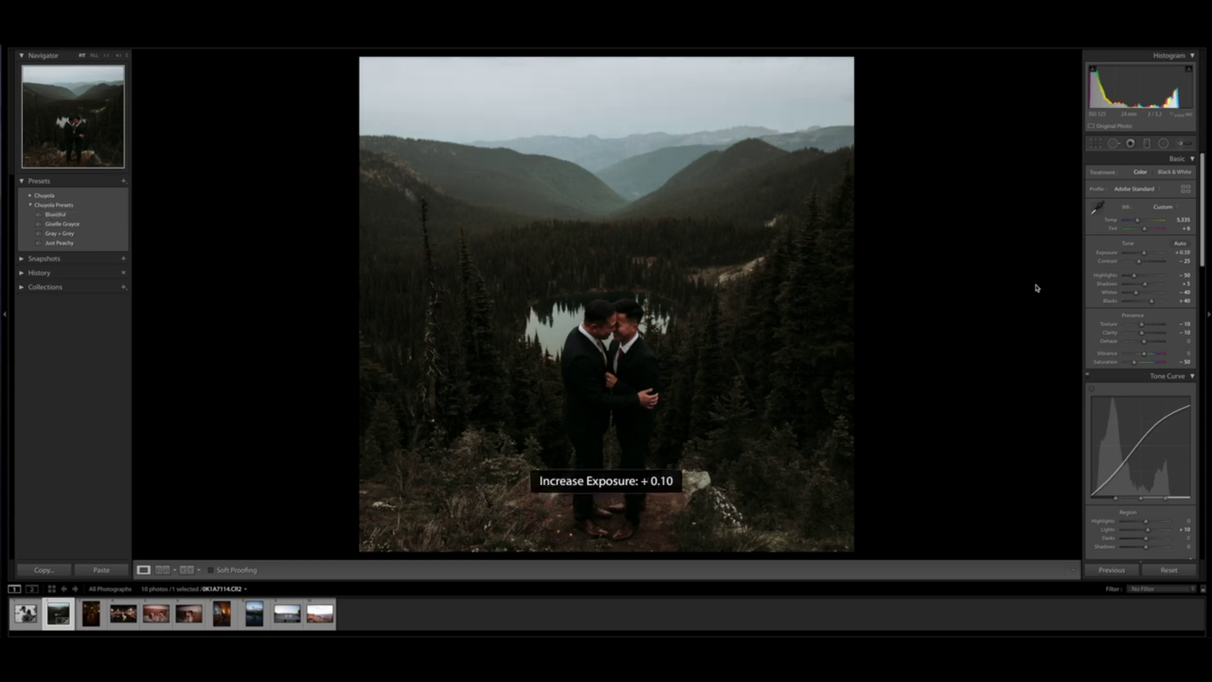
{"action": "key", "text": "equal"}
{"action": "key", "text": "equal"}
{"action": "key", "text": "equal"}
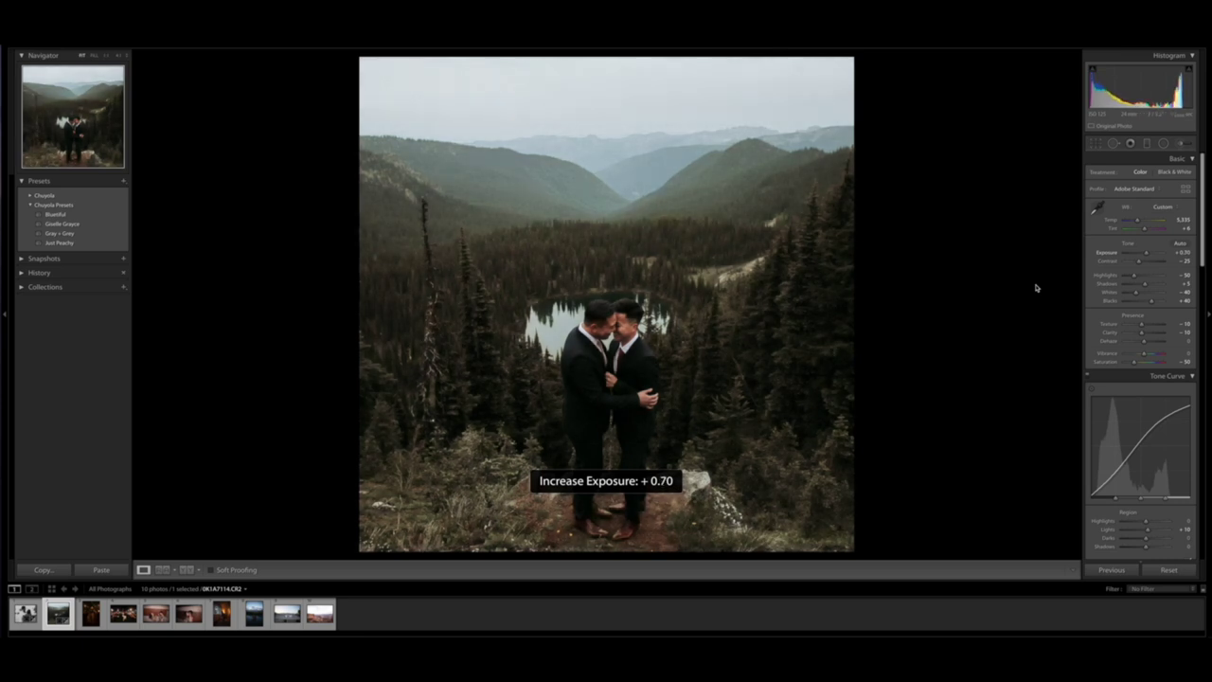
{"action": "key", "text": "minus"}
{"action": "key", "text": "minus"}
{"action": "key", "text": "minus"}
{"action": "key", "text": "equal"}
{"action": "key", "text": "equal"}
{"action": "key", "text": "equal"}
{"action": "key", "text": "minus"}
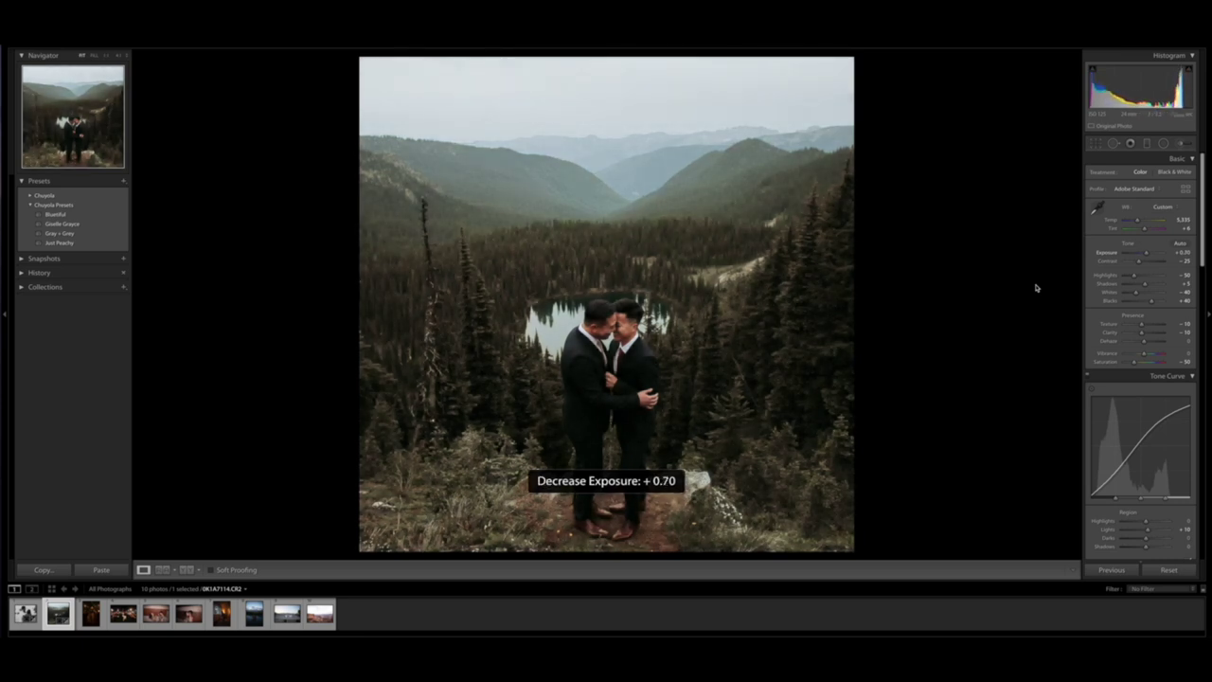
{"action": "key", "text": "equal"}
{"action": "key", "text": "equal"}
{"action": "key", "text": "minus"}
{"action": "key", "text": "equal"}
{"action": "key", "text": "minus"}
{"action": "key", "text": "minus"}
{"action": "key", "text": "equal"}
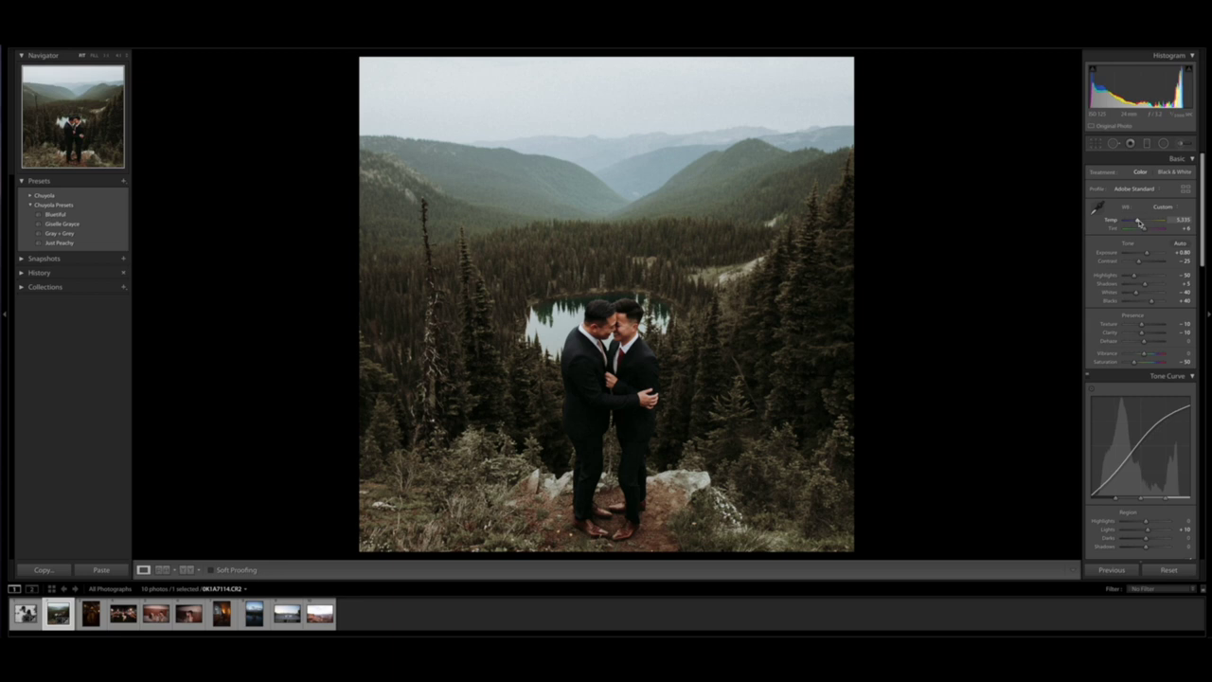
Step: Refine the mountain photo's basic tone with contrast -28, shadows +21, whites -23 and blacks +31
{"action": "scroll", "coordinate": [1138, 221], "scroll_direction": "down", "scroll_amount": 2}
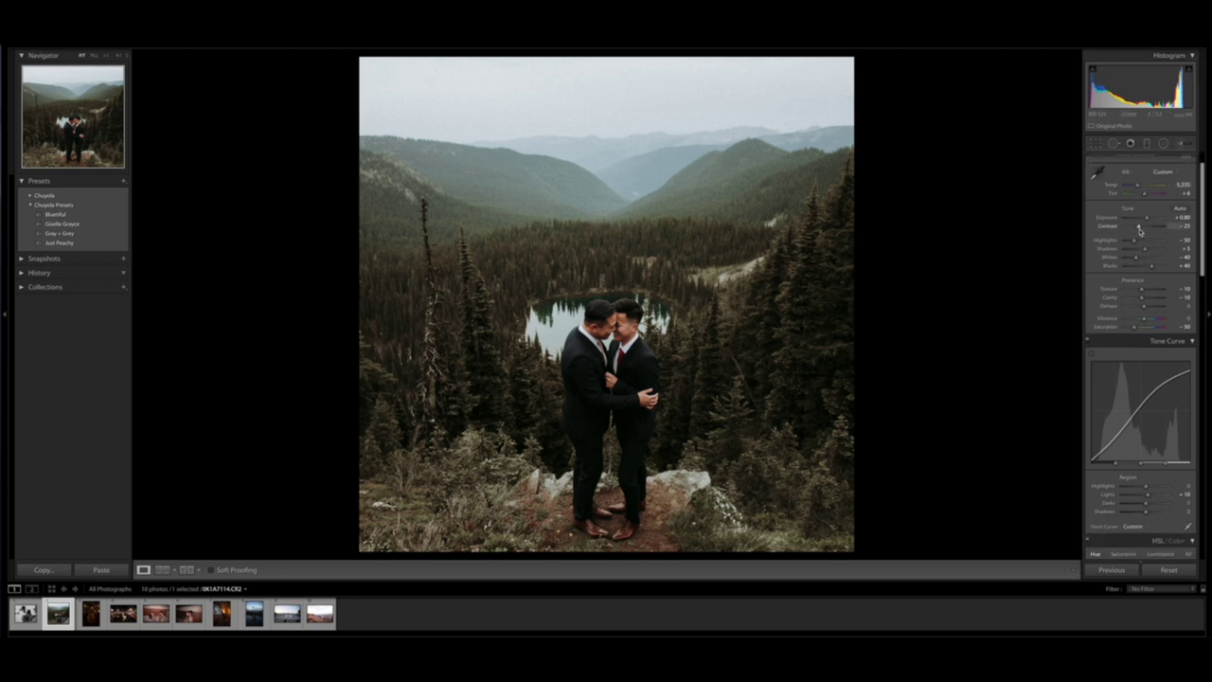
{"action": "left_click_drag", "start_coordinate": [1139, 228], "coordinate": [1137, 228]}
{"action": "scroll", "coordinate": [1149, 250], "scroll_direction": "up", "scroll_amount": 5}
{"action": "scroll", "coordinate": [1148, 250], "scroll_direction": "up", "scroll_amount": 5}
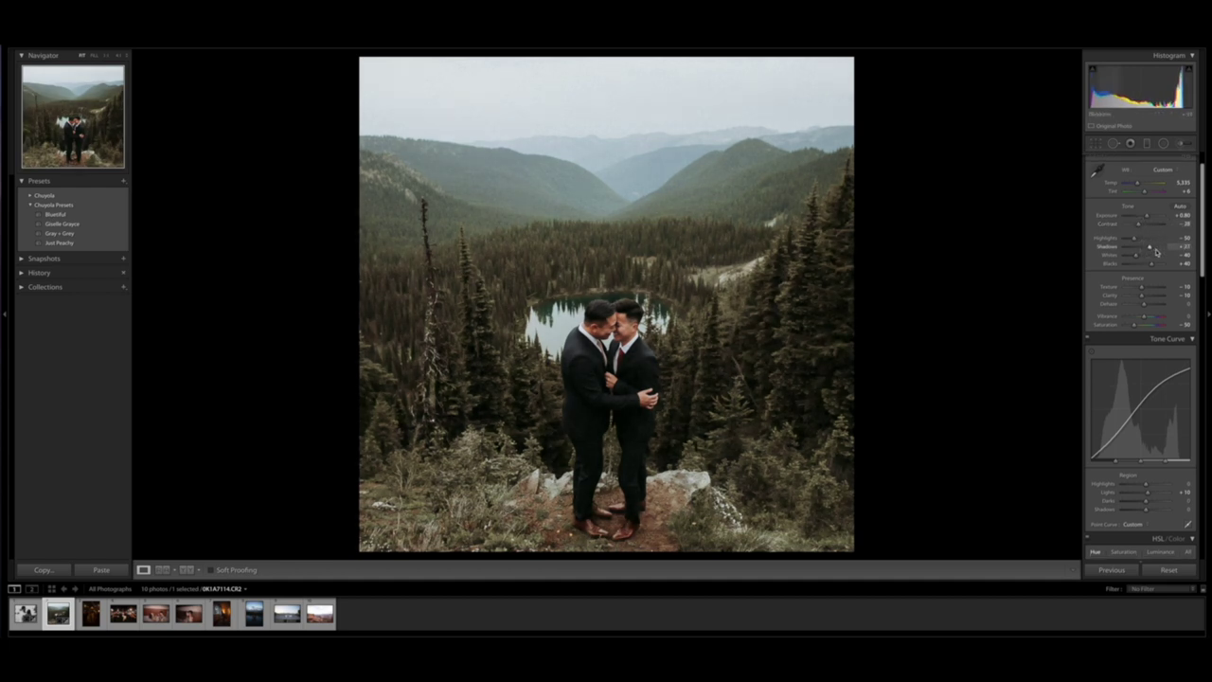
{"action": "scroll", "coordinate": [1150, 228], "scroll_direction": "down", "scroll_amount": 2}
{"action": "scroll", "coordinate": [1150, 216], "scroll_direction": "up", "scroll_amount": 3}
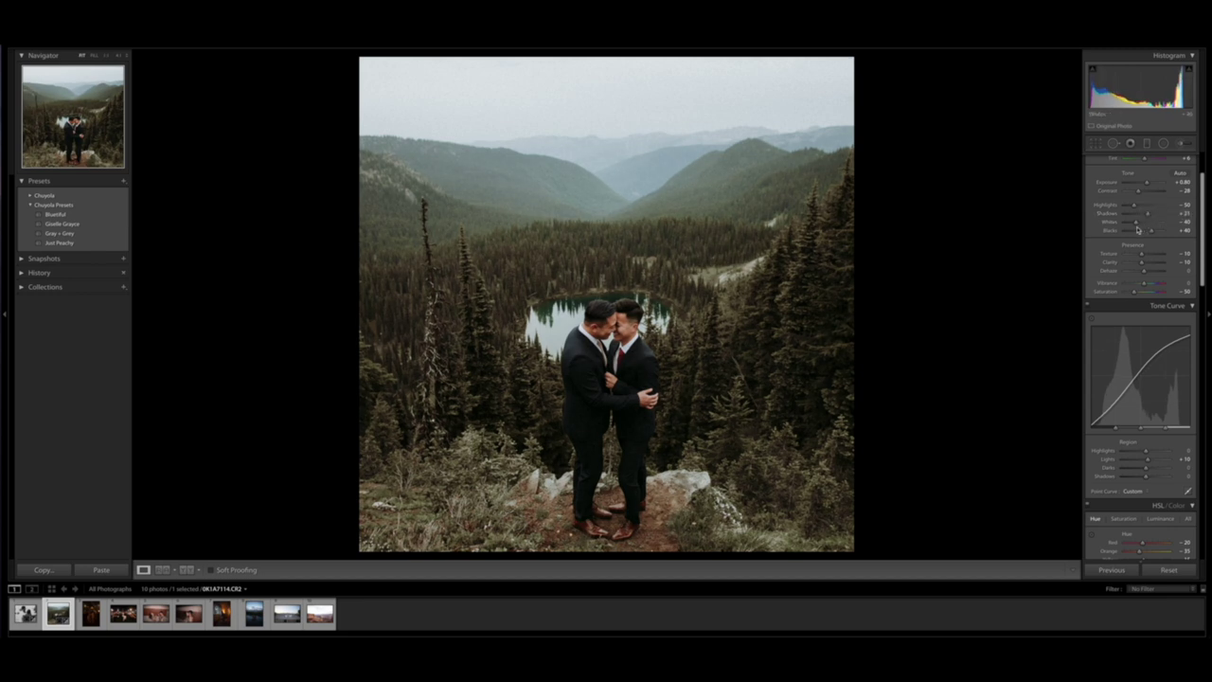
{"action": "scroll", "coordinate": [1140, 223], "scroll_direction": "up", "scroll_amount": 5}
{"action": "scroll", "coordinate": [1151, 232], "scroll_direction": "down", "scroll_amount": 5}
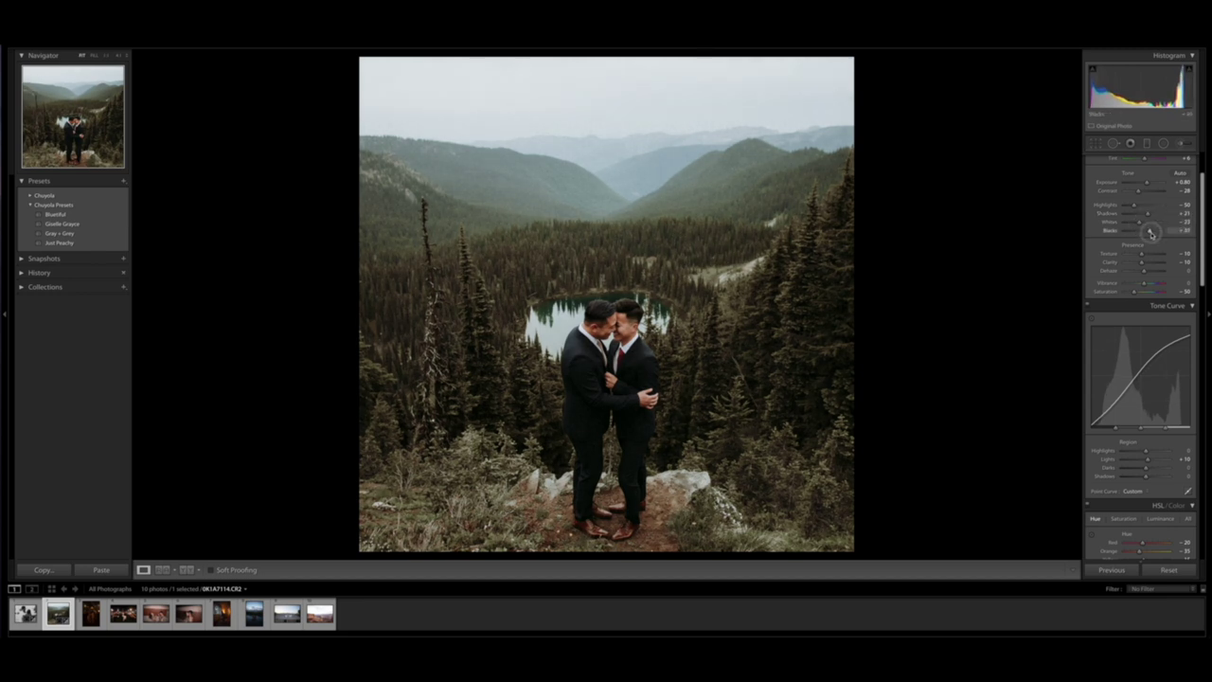
Step: Raise the mountain photo's blue saturation to +61 in the HSL colour adjustments
{"action": "scroll", "coordinate": [1150, 232], "scroll_direction": "down", "scroll_amount": 6}
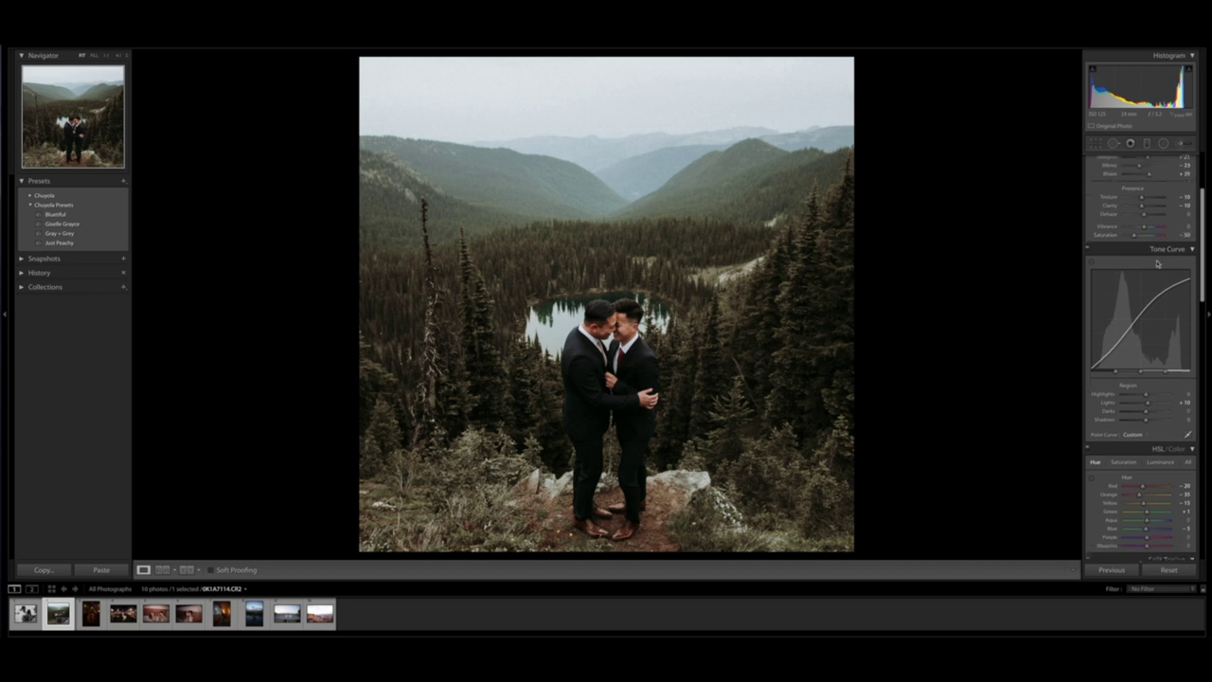
{"action": "scroll", "coordinate": [1154, 287], "scroll_direction": "down", "scroll_amount": 2}
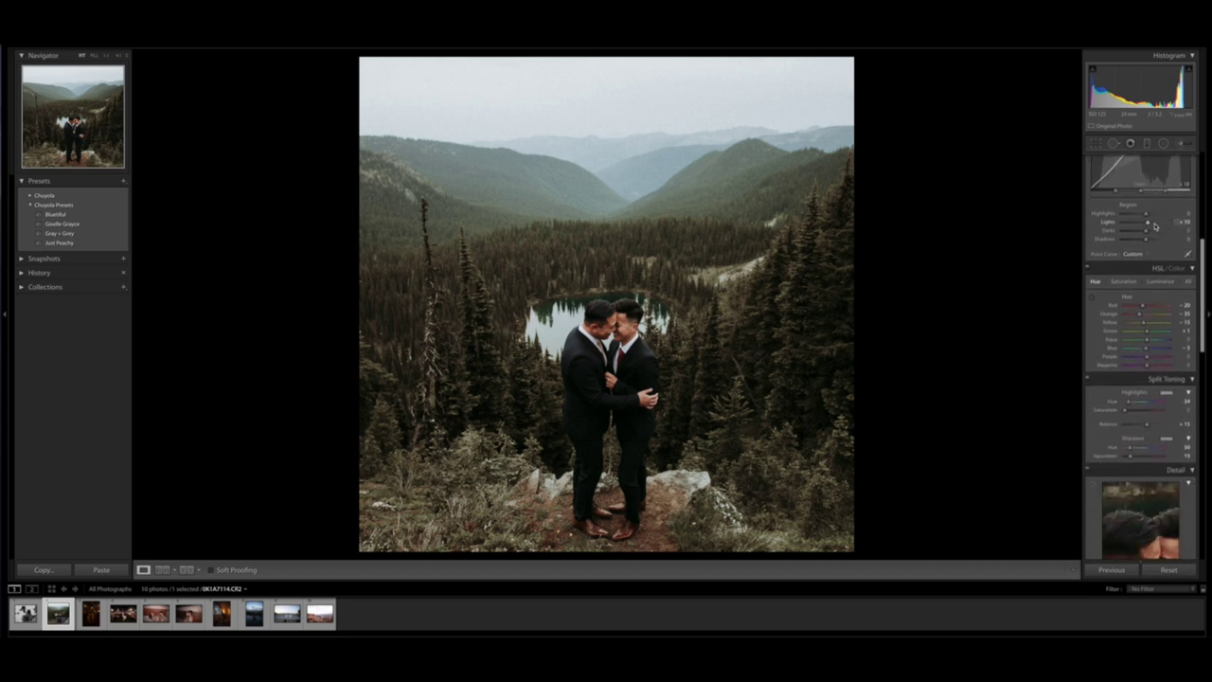
{"action": "scroll", "coordinate": [1155, 225], "scroll_direction": "up", "scroll_amount": 3}
{"action": "scroll", "coordinate": [1155, 225], "scroll_direction": "down", "scroll_amount": 3}
{"action": "left_click", "coordinate": [1123, 282]}
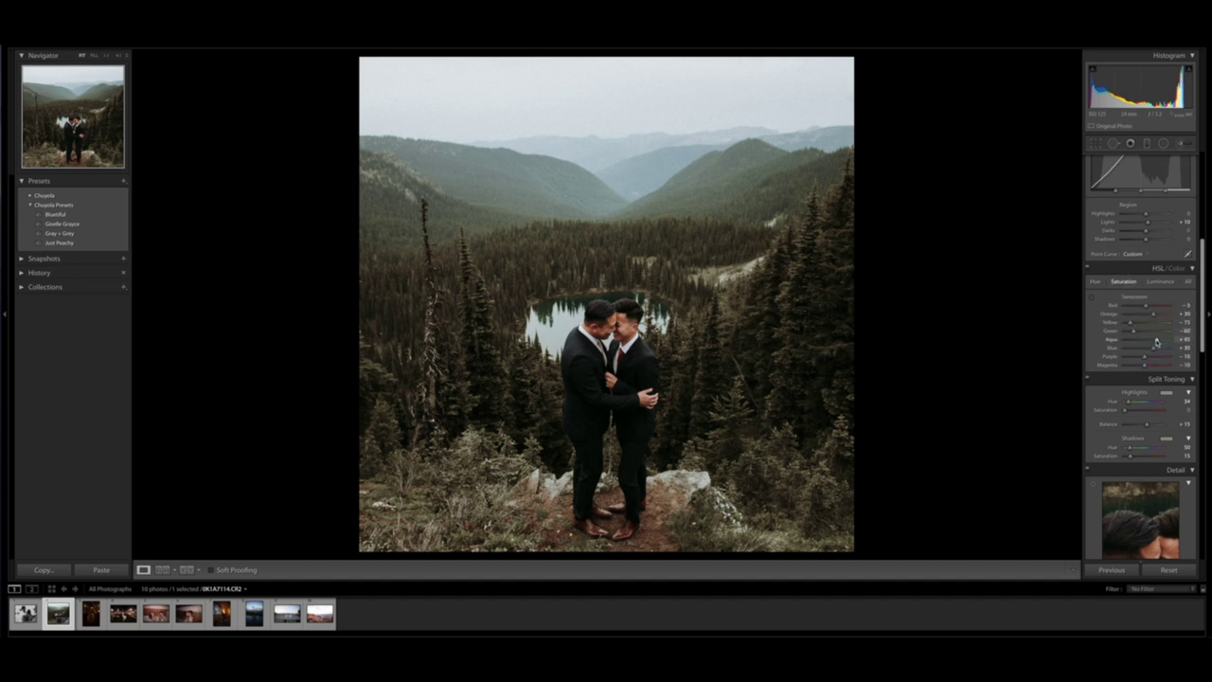
{"action": "left_click_drag", "start_coordinate": [1153, 349], "coordinate": [1161, 349]}
{"action": "scroll", "coordinate": [1161, 349], "scroll_direction": "down", "scroll_amount": 10}
{"action": "scroll", "coordinate": [1161, 349], "scroll_direction": "up", "scroll_amount": 10}
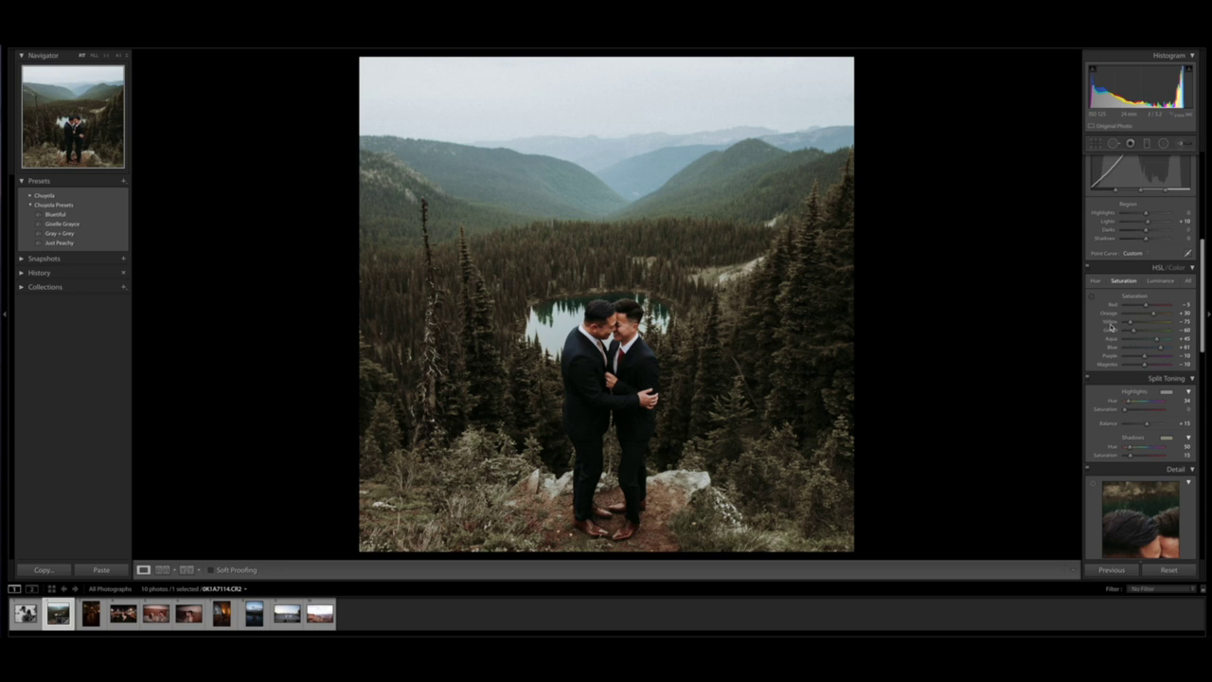
Step: Inspect the couple up close and set the tone curve's lights to +15
{"action": "scroll", "coordinate": [1111, 326], "scroll_direction": "up", "scroll_amount": 3}
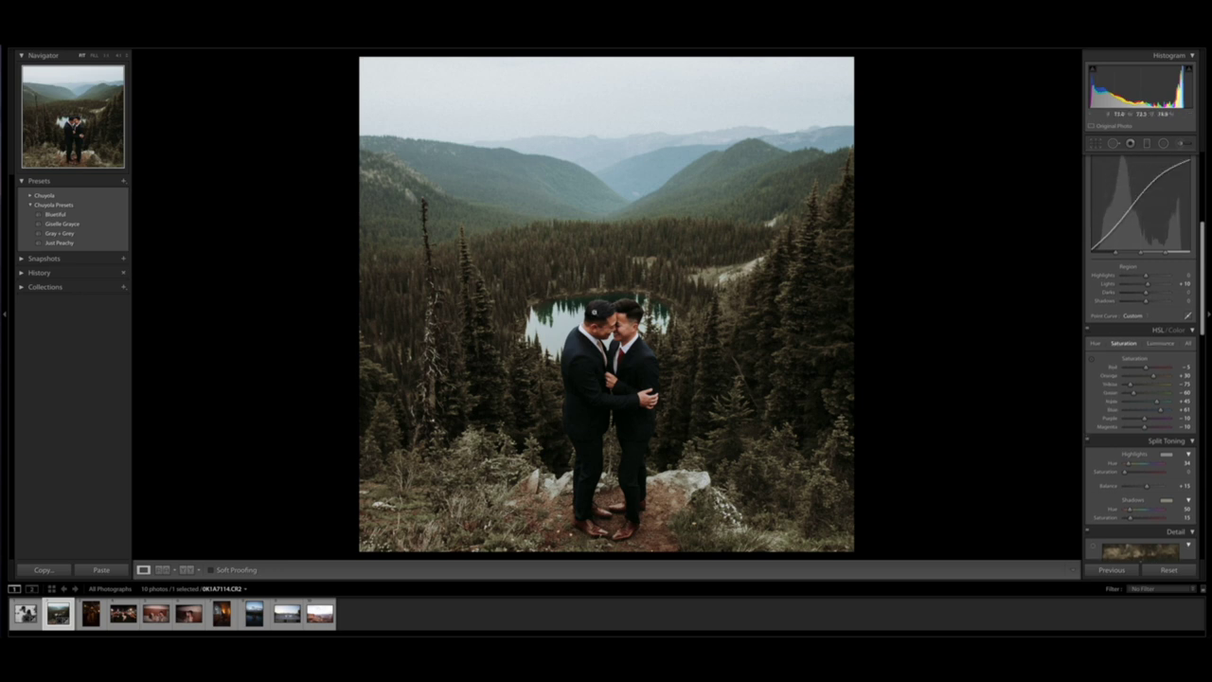
{"action": "left_click", "coordinate": [617, 326]}
{"action": "left_click", "coordinate": [710, 309]}
{"action": "left_click_drag", "start_coordinate": [1149, 284], "coordinate": [1149, 284]}
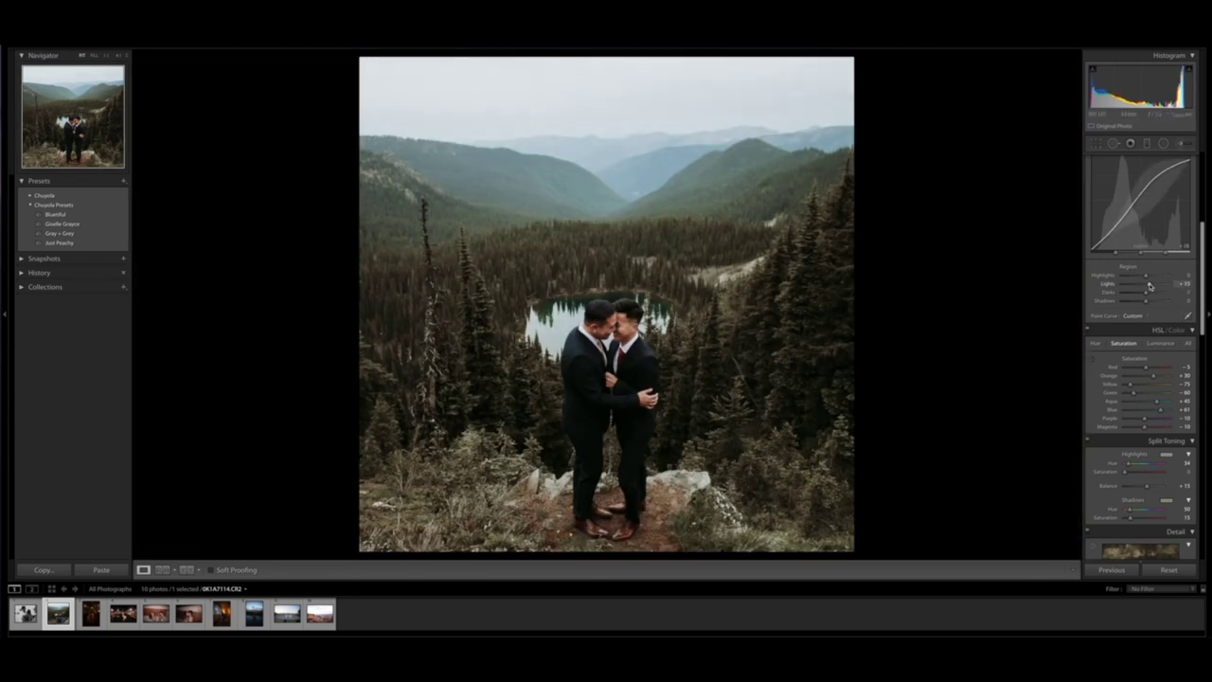
{"action": "left_click", "coordinate": [1164, 144]}
{"action": "left_click_drag", "start_coordinate": [596, 327], "coordinate": [621, 389]}
{"action": "left_click_drag", "start_coordinate": [621, 299], "coordinate": [621, 242]}
{"action": "left_click_drag", "start_coordinate": [621, 388], "coordinate": [609, 366]}
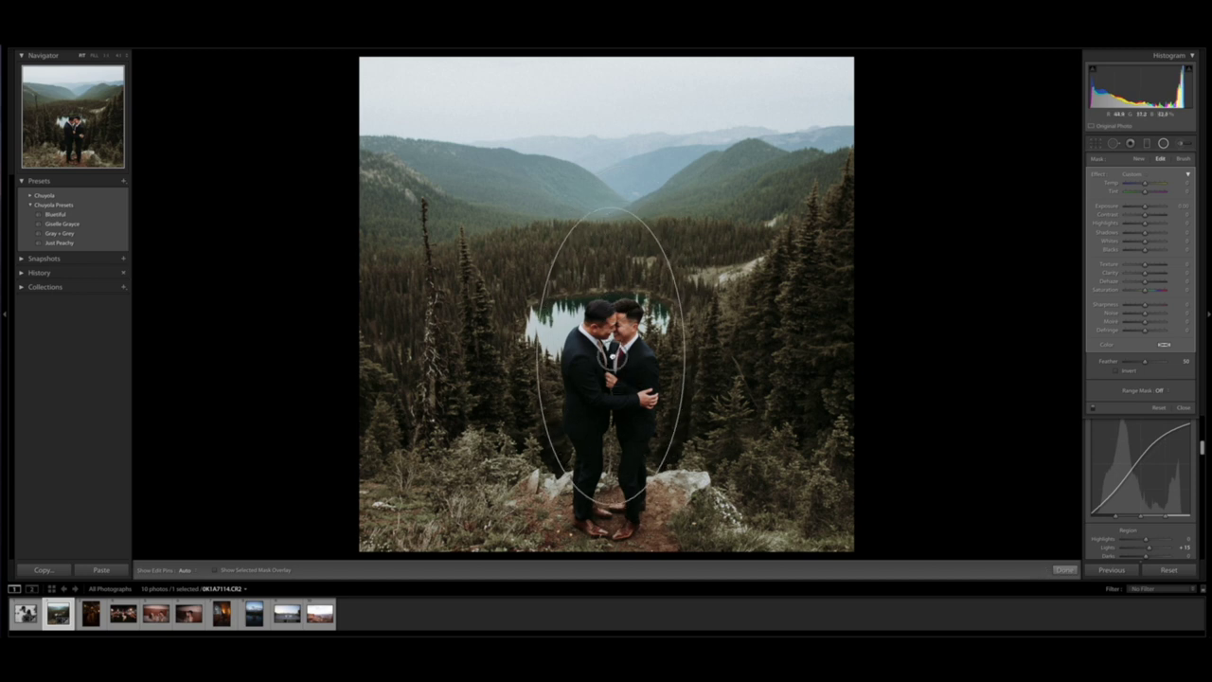
{"action": "left_click_drag", "start_coordinate": [681, 365], "coordinate": [689, 365]}
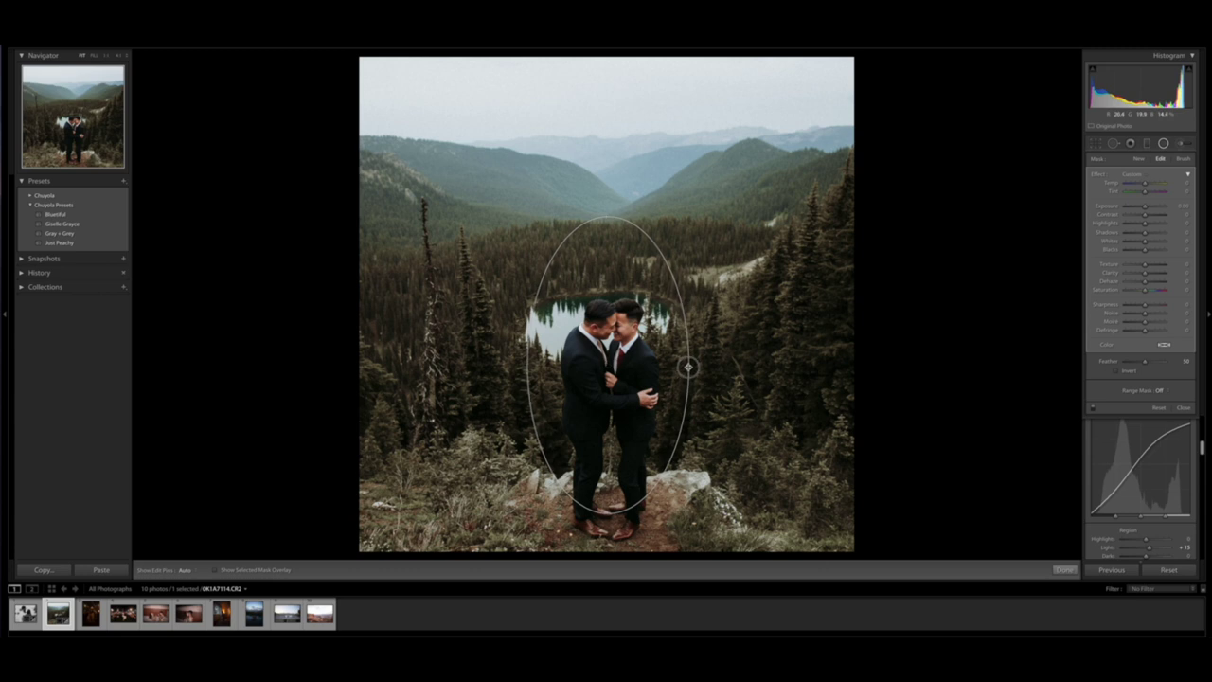
{"action": "left_click_drag", "start_coordinate": [610, 216], "coordinate": [609, 228]}
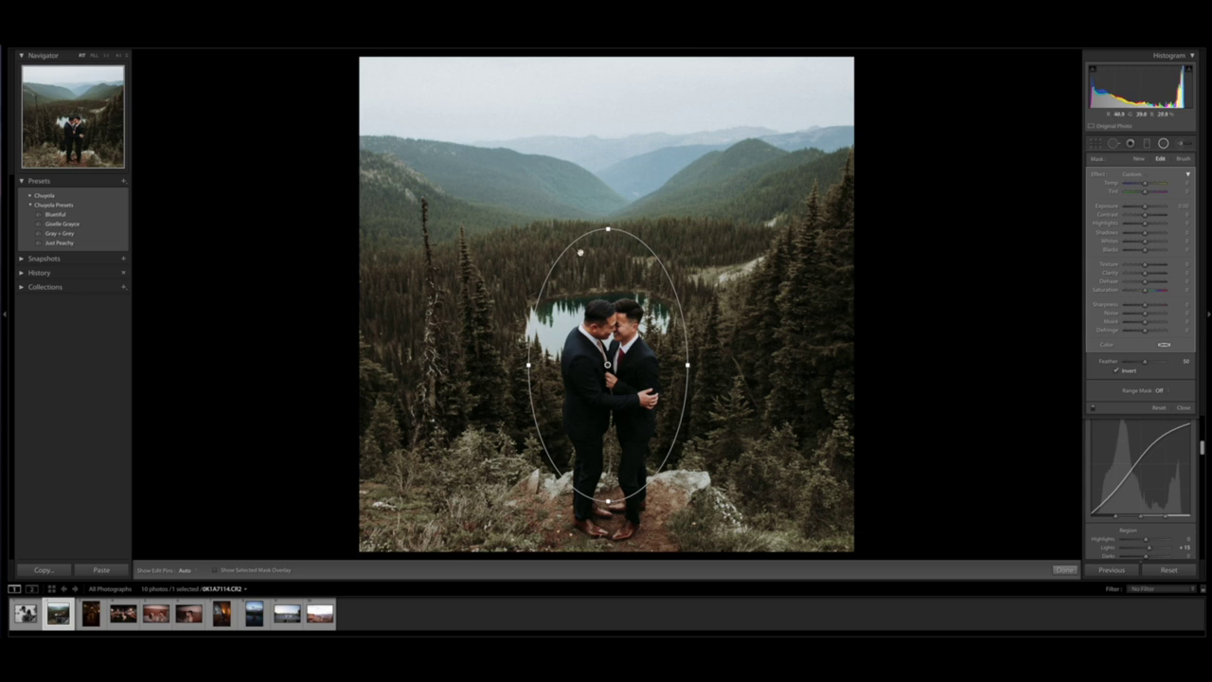
{"action": "mouse_move", "coordinate": [689, 365]}
{"action": "left_mouse_down"}
{"action": "mouse_move", "coordinate": [711, 359]}
{"action": "mouse_move", "coordinate": [653, 366]}
{"action": "mouse_move", "coordinate": [765, 366]}
{"action": "mouse_move", "coordinate": [683, 365]}
{"action": "left_mouse_up"}
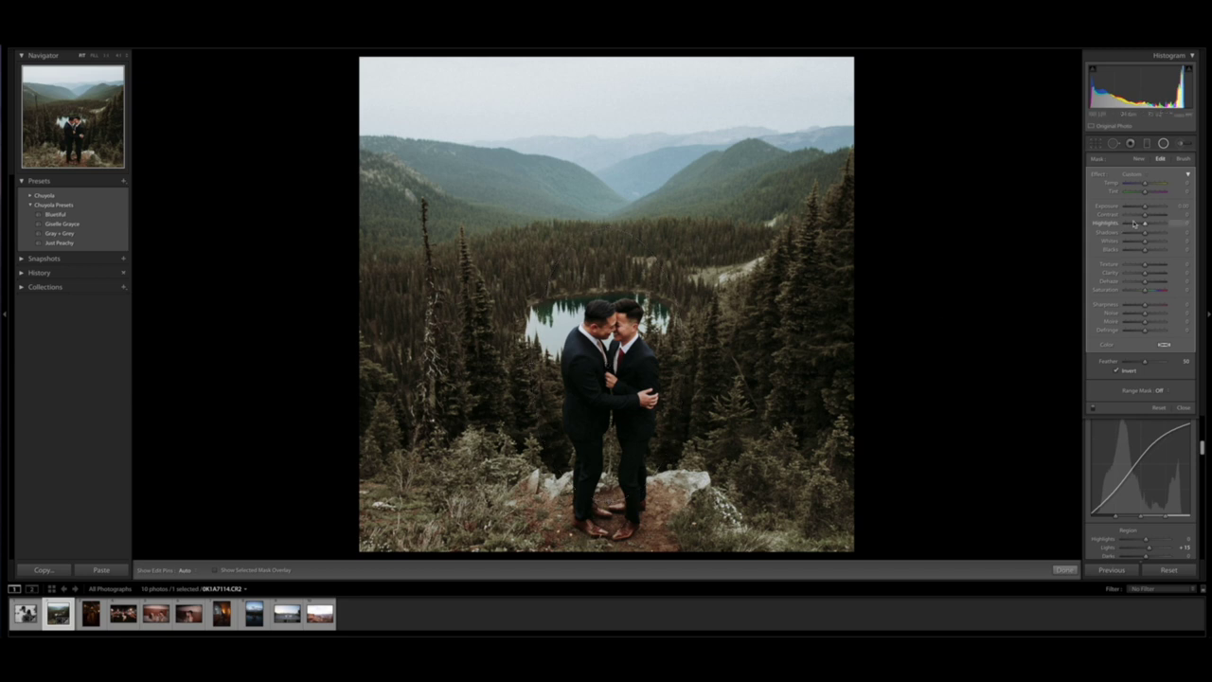
{"action": "left_click_drag", "start_coordinate": [1144, 209], "coordinate": [1139, 211]}
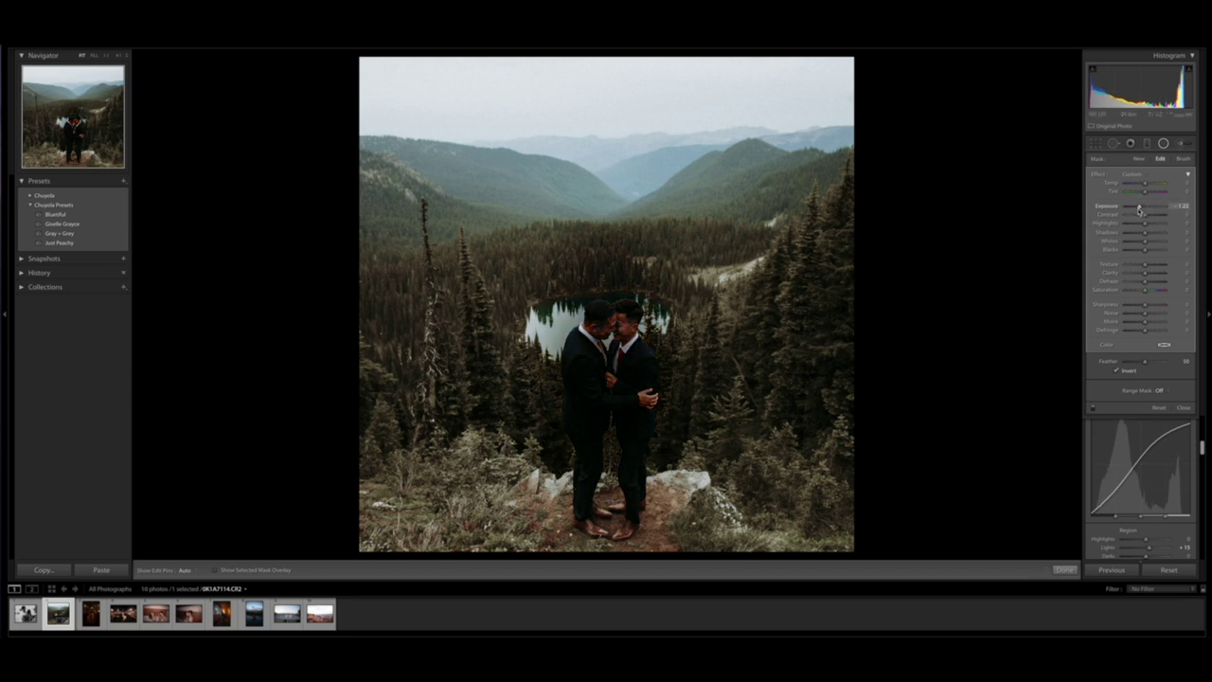
{"action": "left_click", "coordinate": [1117, 372]}
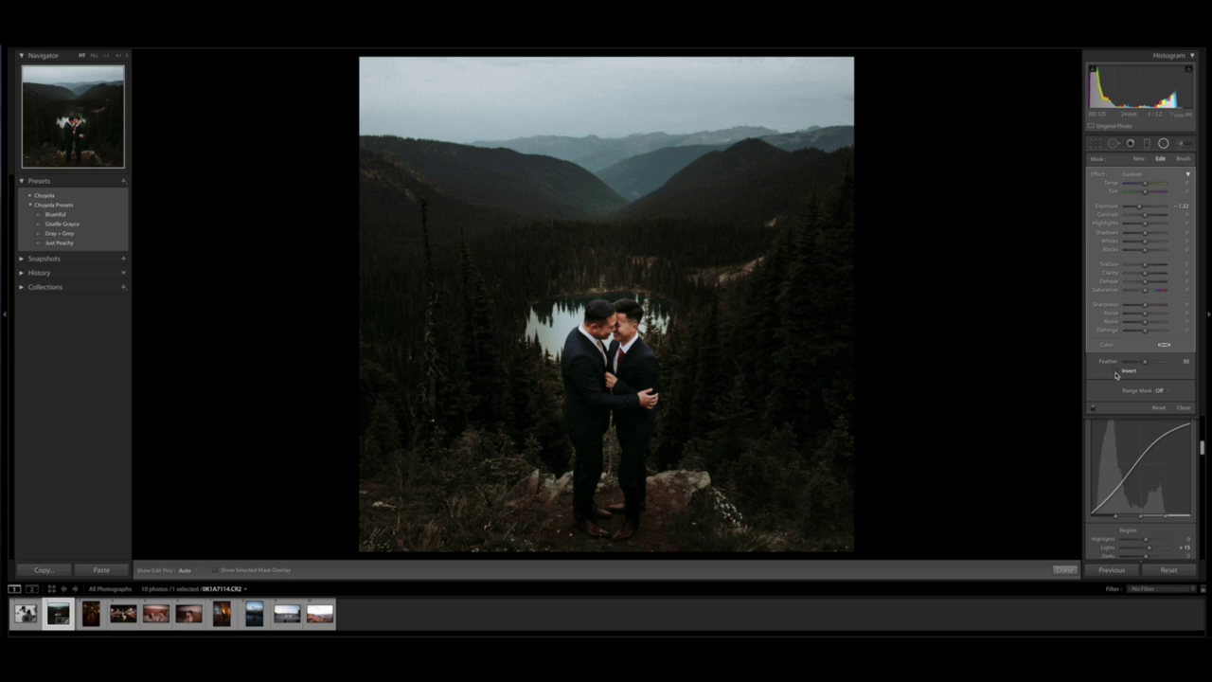
{"action": "left_click", "coordinate": [1115, 372]}
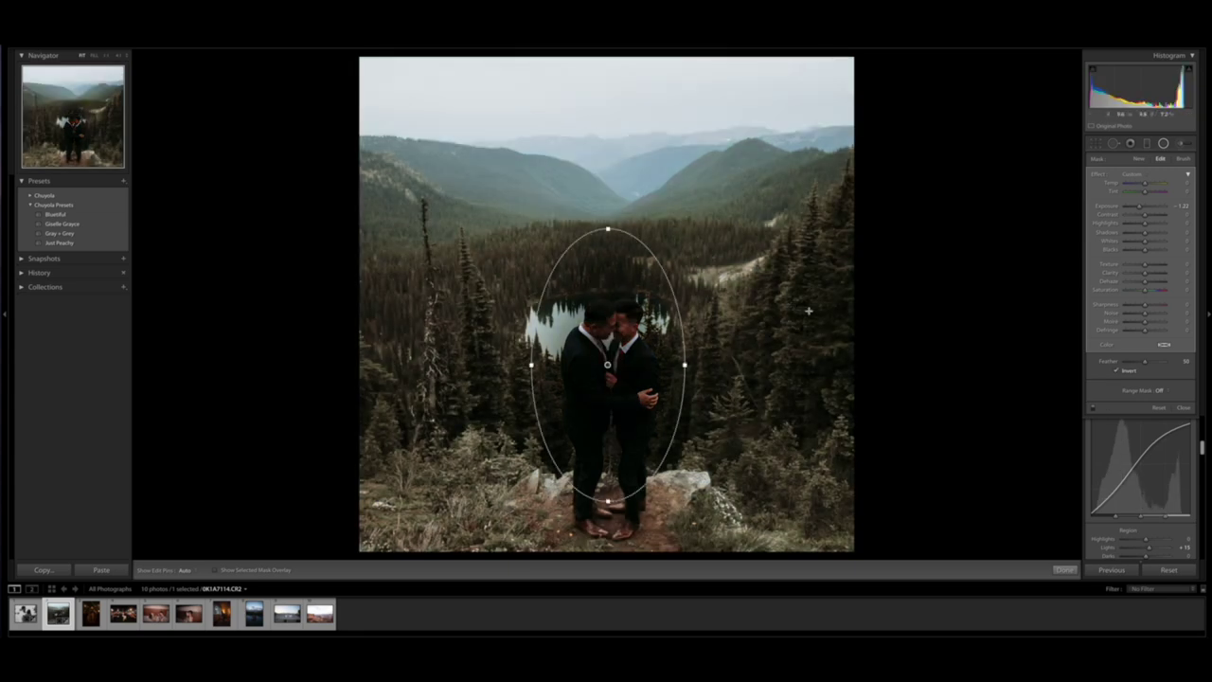
{"action": "key", "text": "Return"}
Step: Add a tall radial filter around the couple and darken the area outside it with exposure -0.30
{"action": "left_click", "coordinate": [1163, 144]}
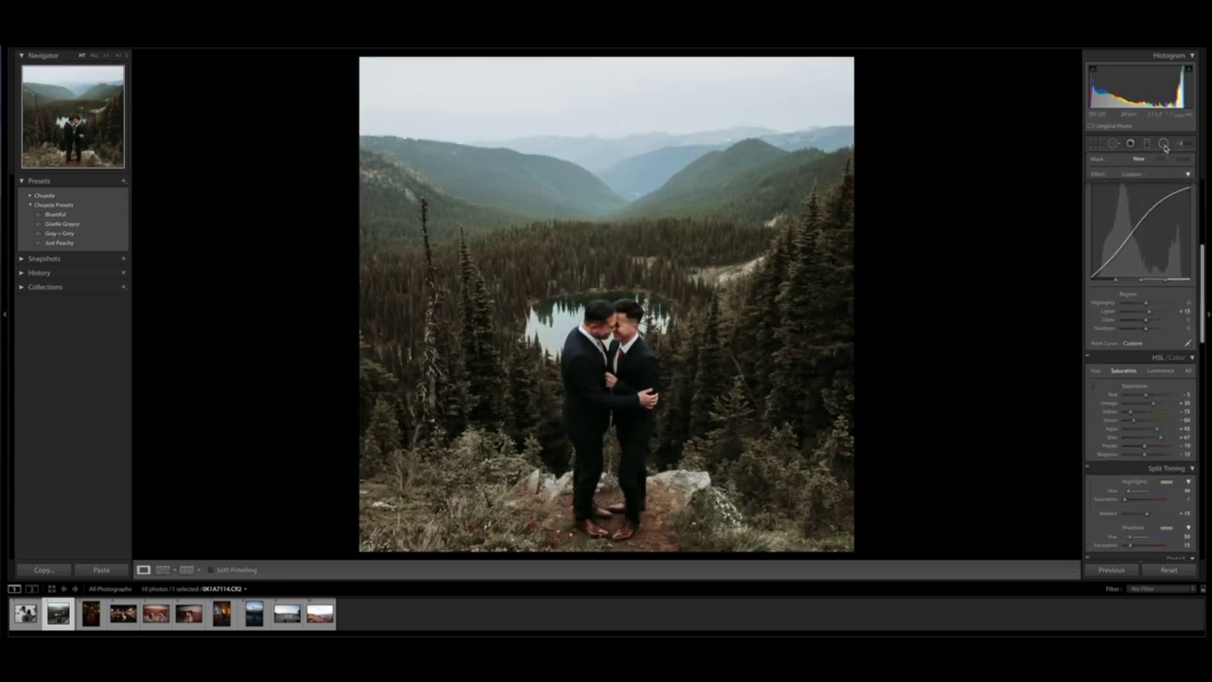
{"action": "left_click_drag", "start_coordinate": [576, 297], "coordinate": [612, 381]}
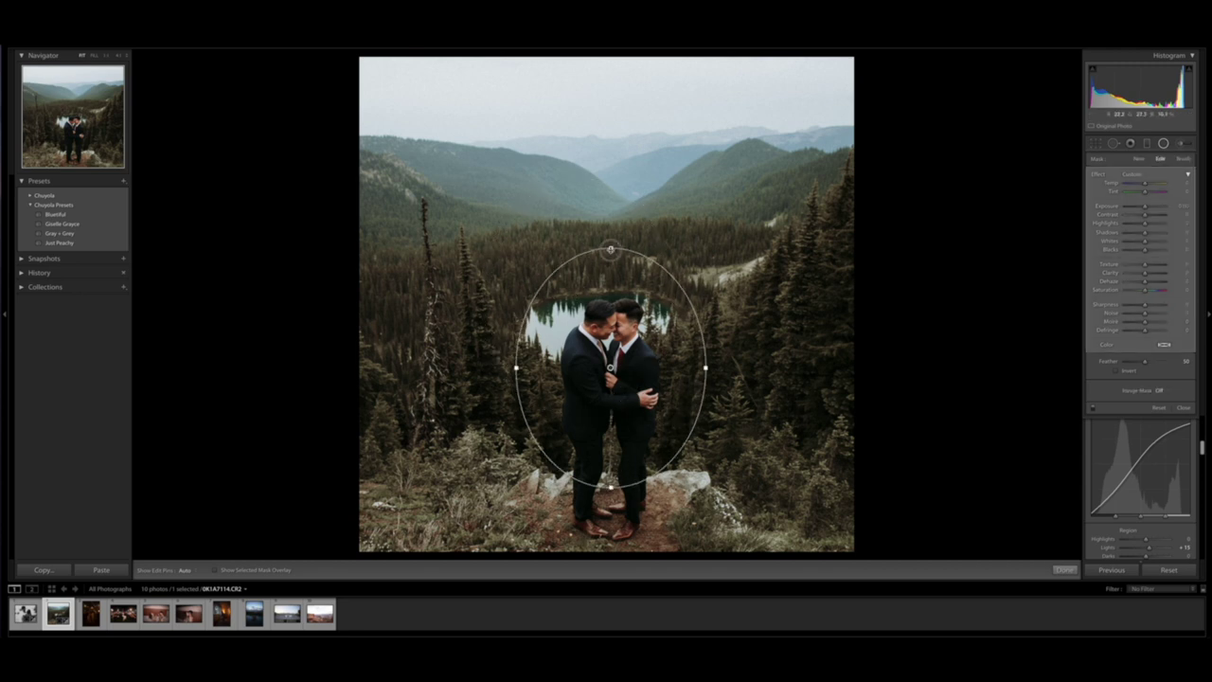
{"action": "left_click_drag", "start_coordinate": [613, 249], "coordinate": [611, 223]}
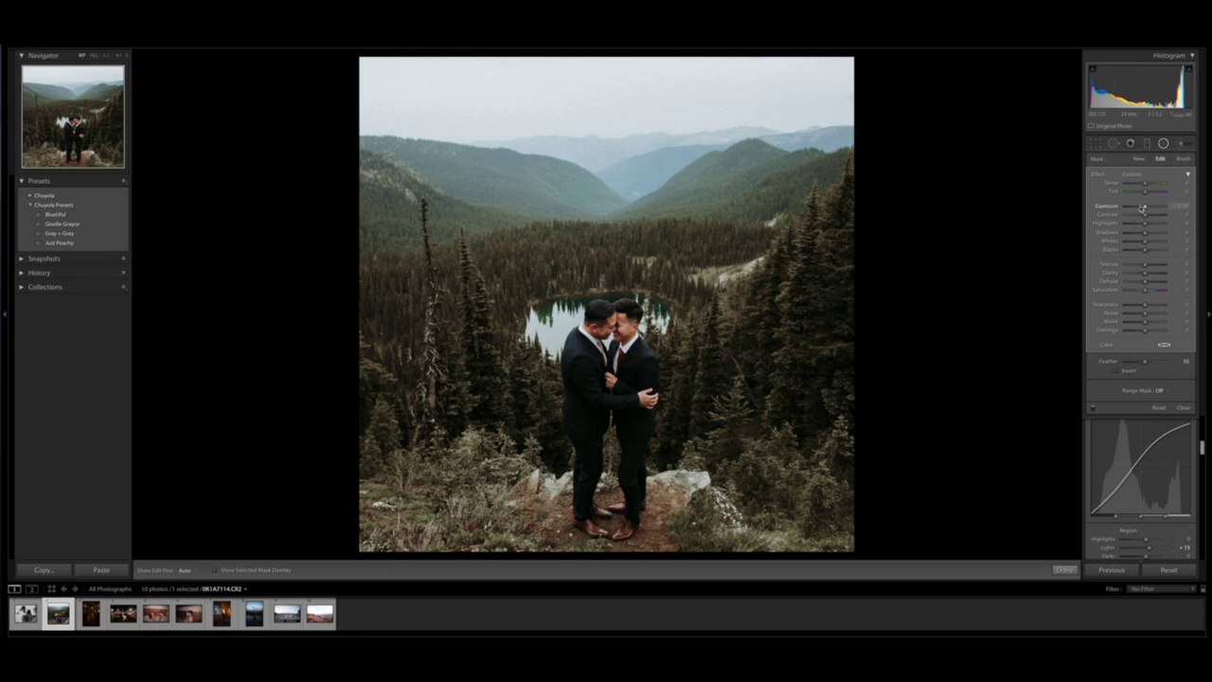
{"action": "left_click_drag", "start_coordinate": [1142, 208], "coordinate": [1140, 207]}
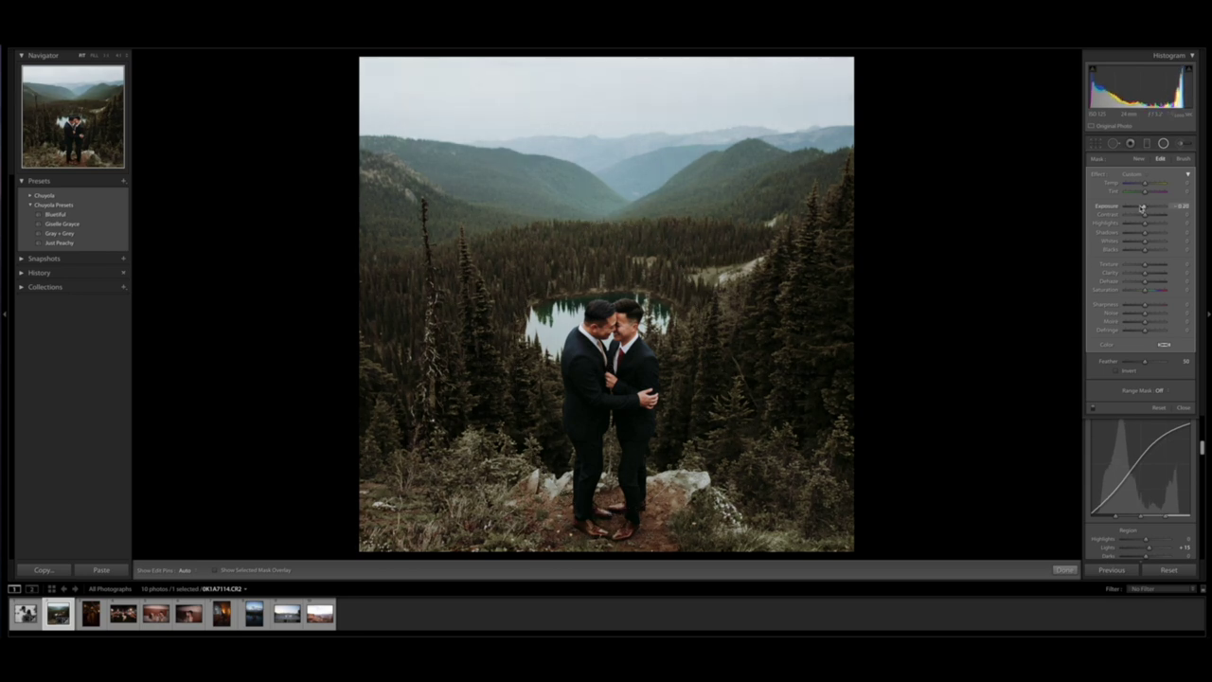
{"action": "left_click_drag", "start_coordinate": [1141, 207], "coordinate": [1142, 208]}
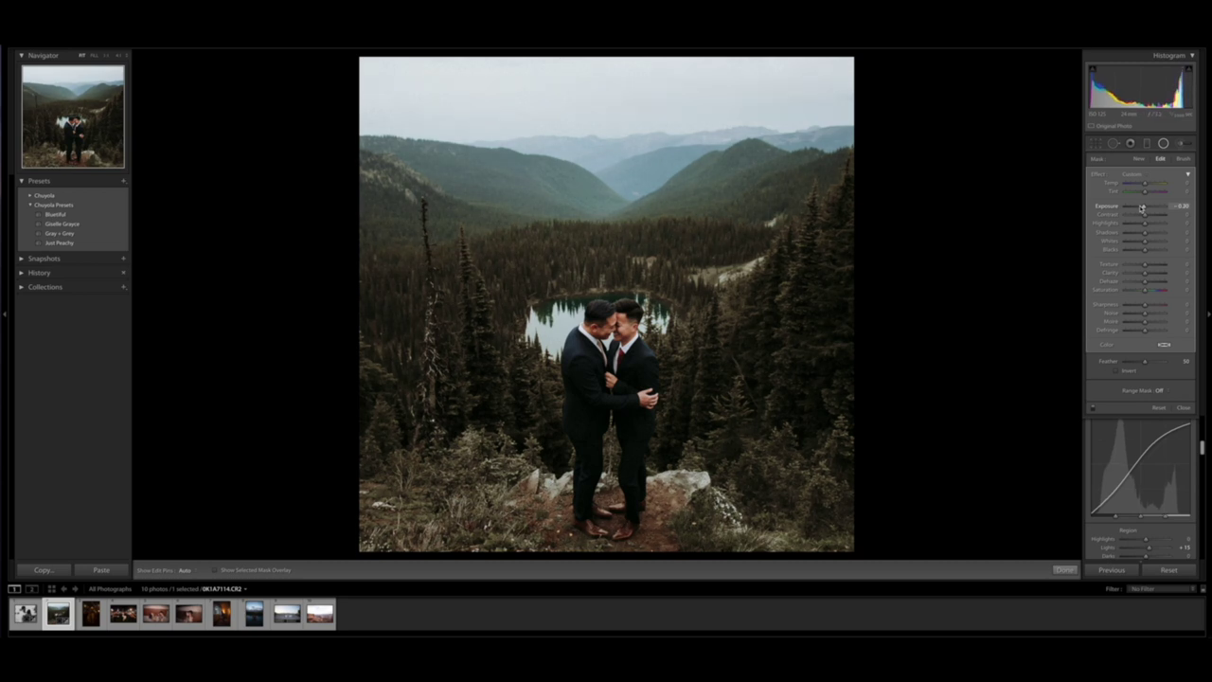
{"action": "key", "text": "Return"}
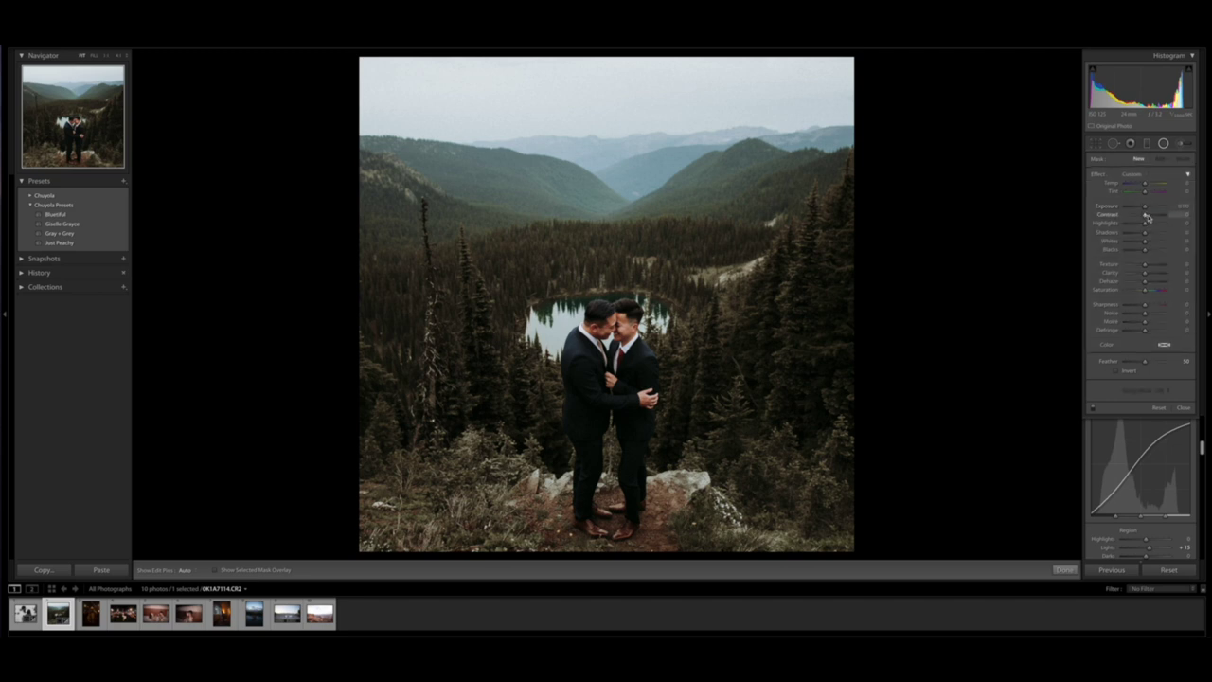
{"action": "key", "text": "Return"}
Step: Set the mountain photo's highlights to -60 and whites to -38, and the tone curve's lights to +10
{"action": "scroll", "coordinate": [1154, 243], "scroll_direction": "up", "scroll_amount": 5}
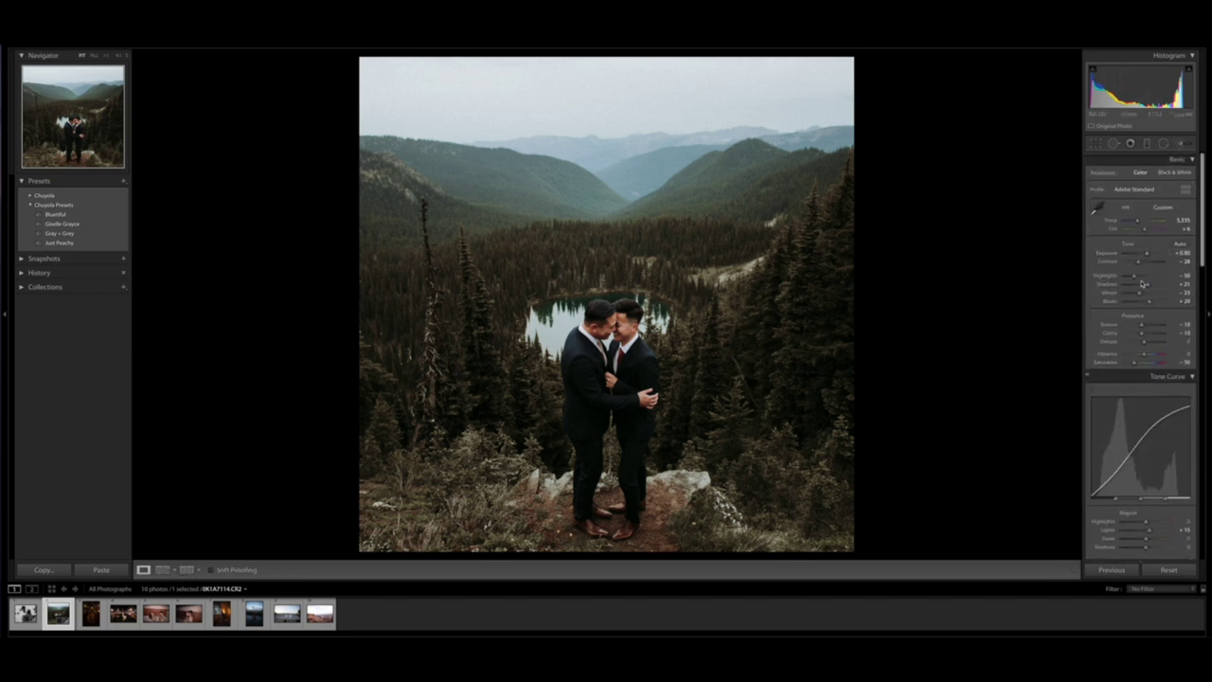
{"action": "left_click_drag", "start_coordinate": [1135, 275], "coordinate": [1138, 294]}
{"action": "scroll", "coordinate": [1140, 301], "scroll_direction": "down", "scroll_amount": 3}
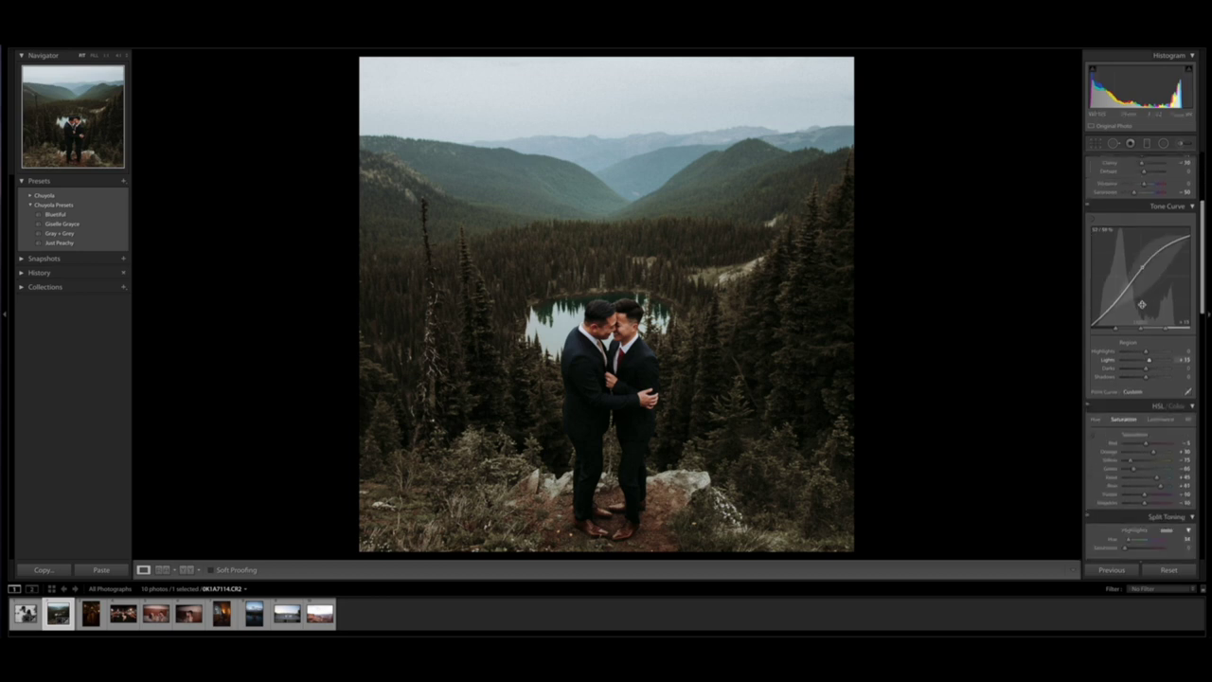
{"action": "key", "text": "Down"}
Step: Set the mountain photo's HSL saturation to -27 for yellow and -54 for green
{"action": "scroll", "coordinate": [1158, 355], "scroll_direction": "up", "scroll_amount": 4}
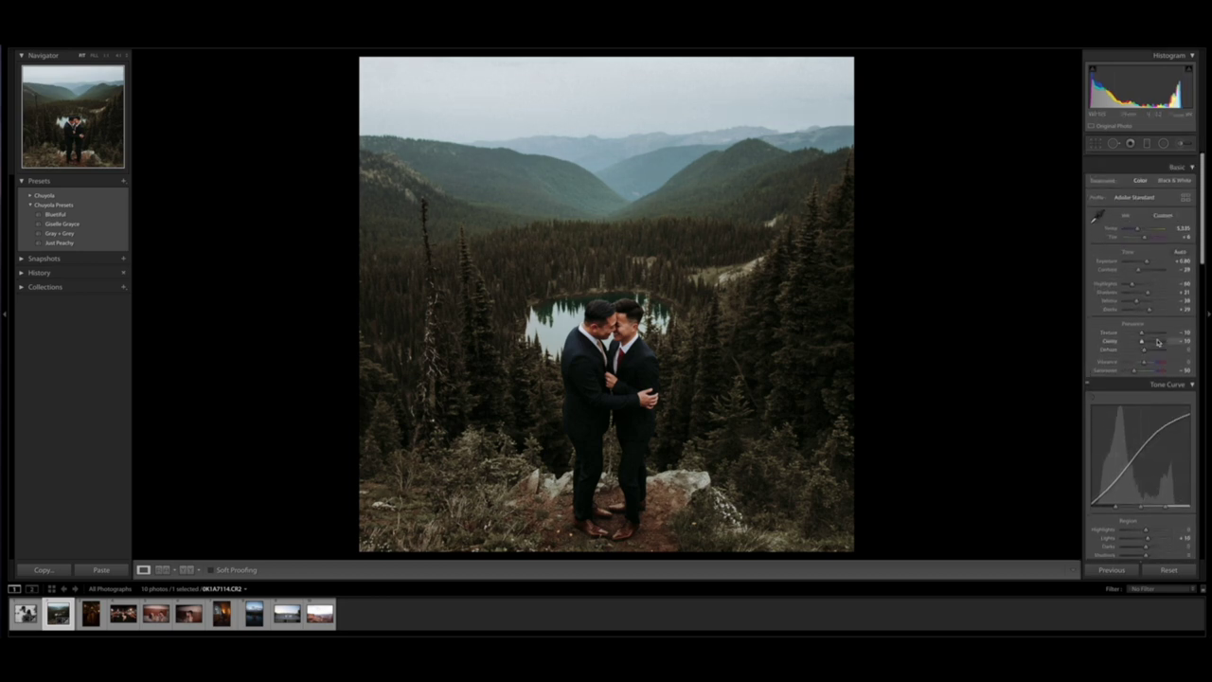
{"action": "scroll", "coordinate": [1157, 343], "scroll_direction": "down", "scroll_amount": 5}
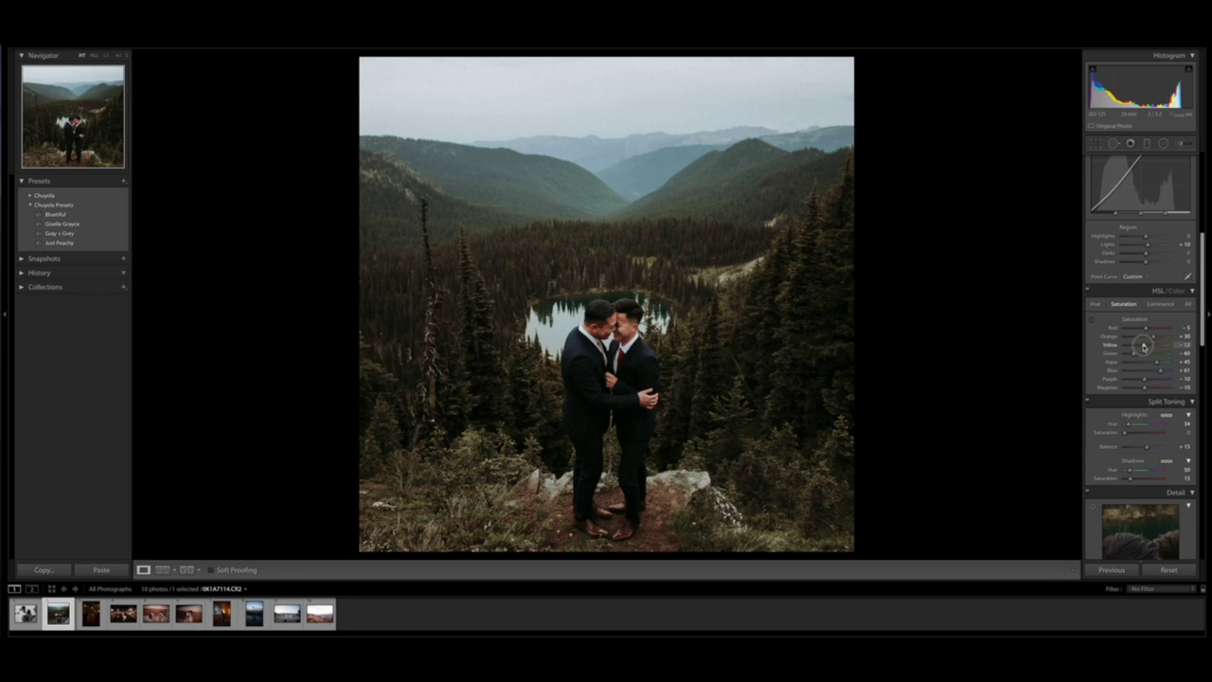
{"action": "left_click_drag", "start_coordinate": [1143, 346], "coordinate": [1135, 355]}
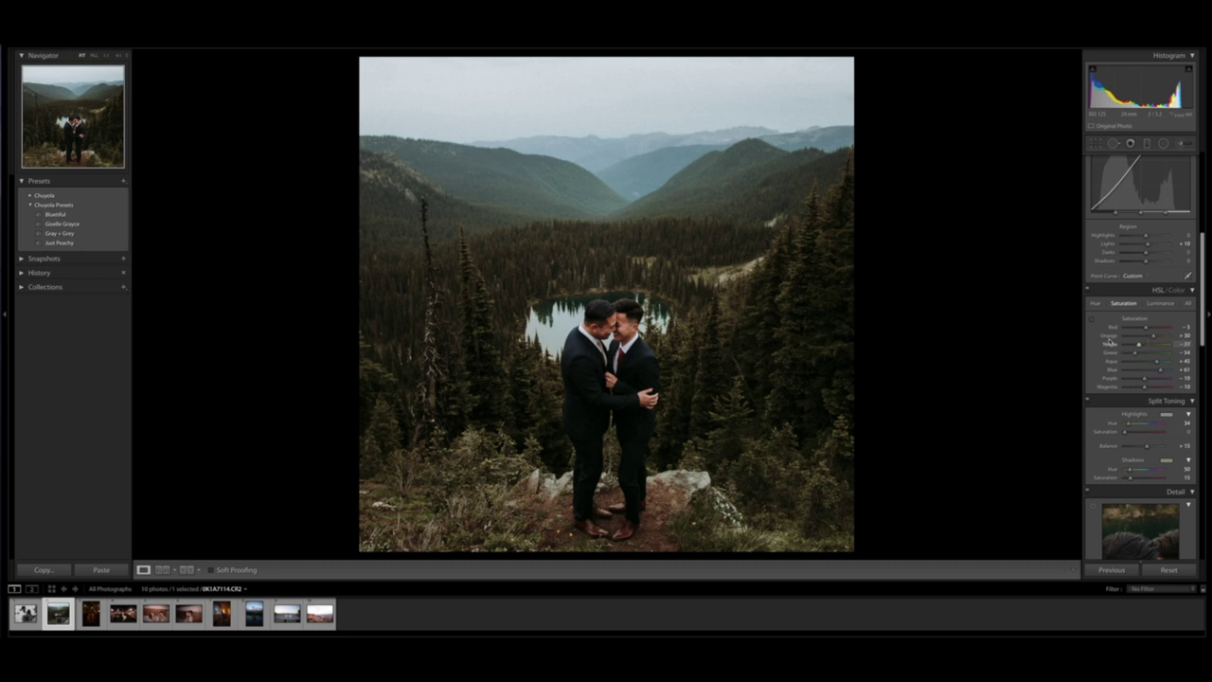
Step: Fine-tune the mountain photo's straightening with a slight rotation of the crop
{"action": "key", "text": "r"}
{"action": "left_click_drag", "start_coordinate": [936, 272], "coordinate": [934, 279]}
{"action": "key", "text": "r"}
{"action": "key", "text": "r"}
{"action": "key", "text": "Return"}
Step: Compare the mountain photo before and after editing, and set its highlights to -63
{"action": "key", "text": "backslash"}
{"action": "key", "text": "backslash"}
{"action": "key", "text": "backslash"}
{"action": "key", "text": "backslash"}
{"action": "scroll", "coordinate": [1137, 284], "scroll_direction": "up", "scroll_amount": 5}
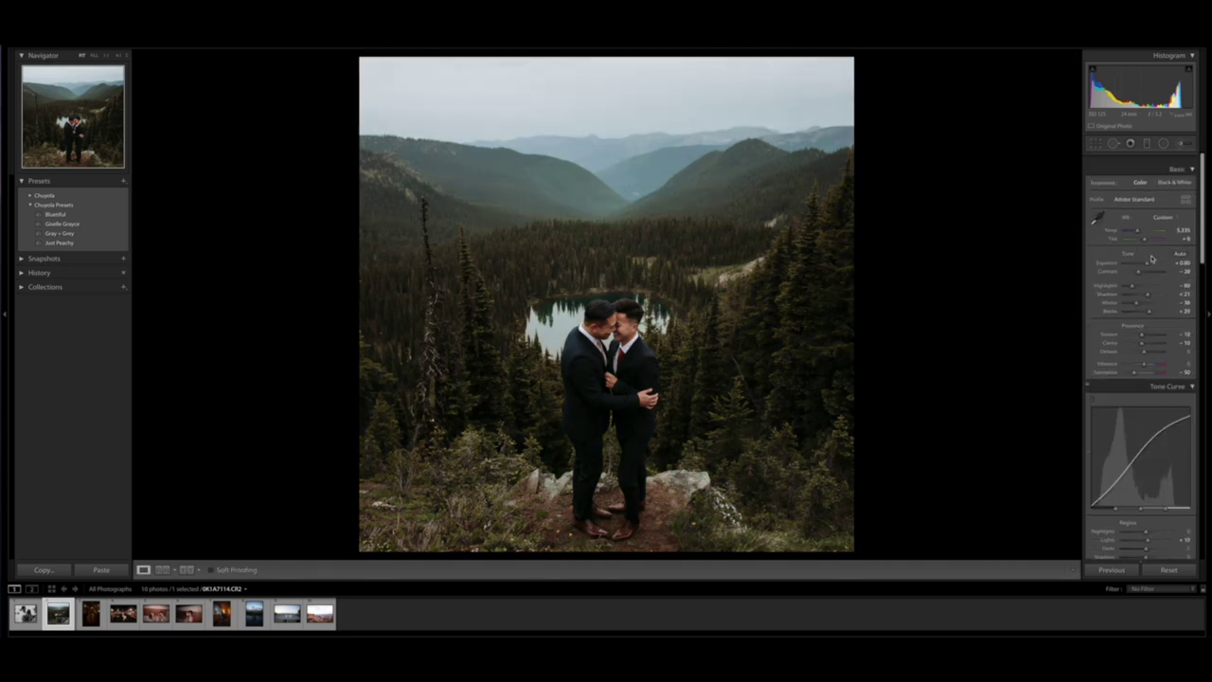
{"action": "left_click_drag", "start_coordinate": [1134, 275], "coordinate": [1132, 277]}
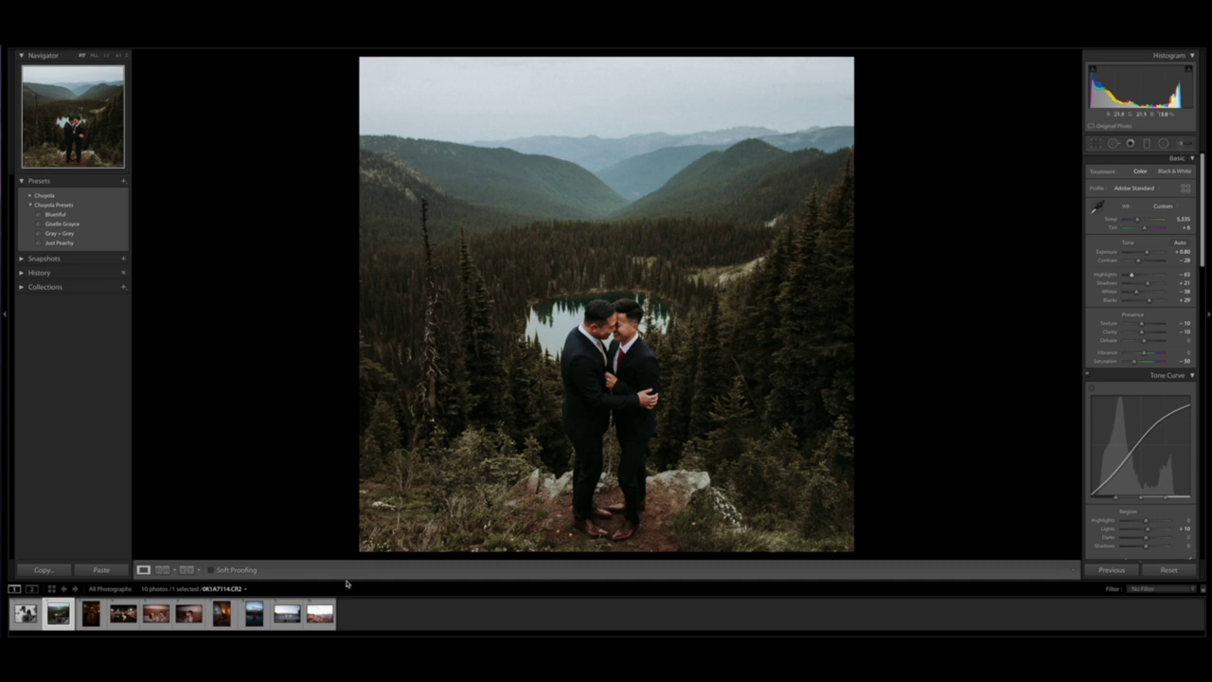
Step: Check the canyon photo against the mountain photo, and open the night-time dance photo with string lights
{"action": "left_click", "coordinate": [321, 613]}
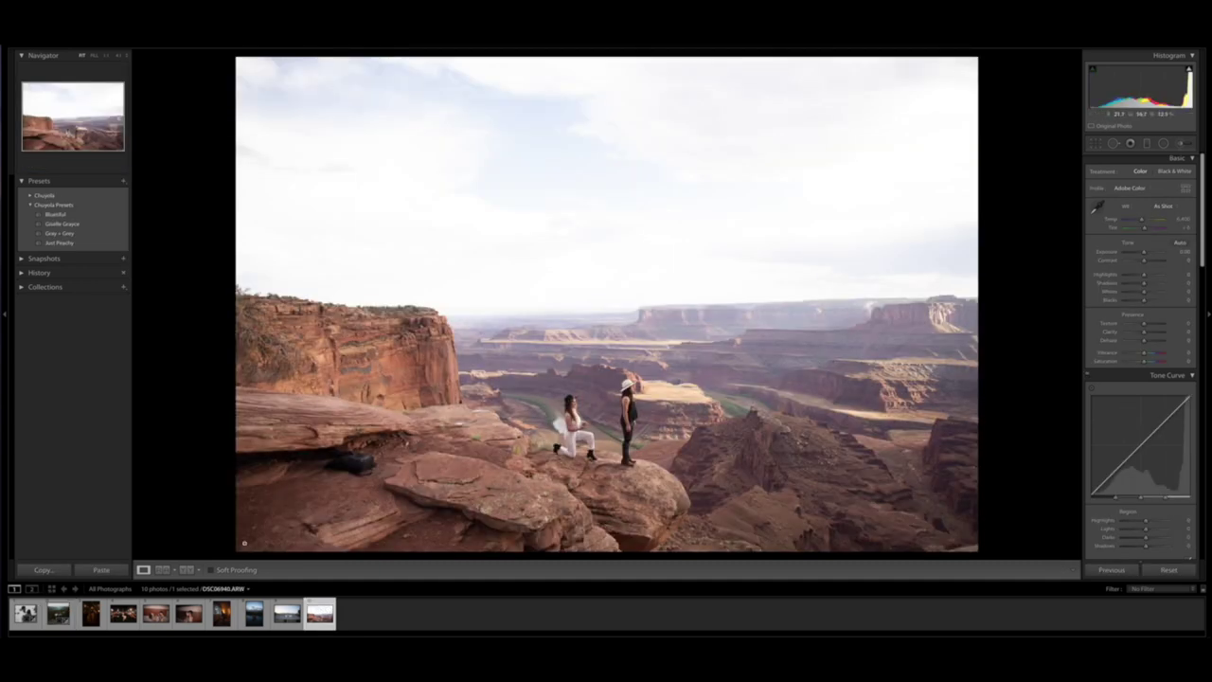
{"action": "left_click", "coordinate": [59, 618]}
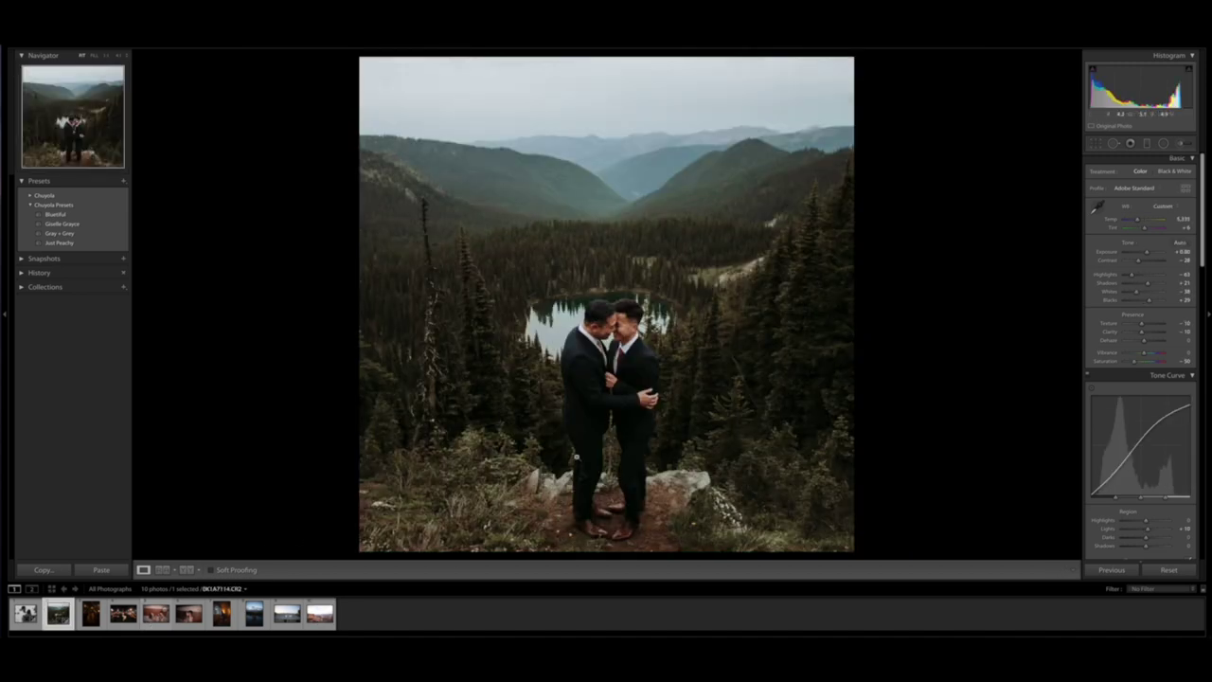
{"action": "key", "text": "Right"}
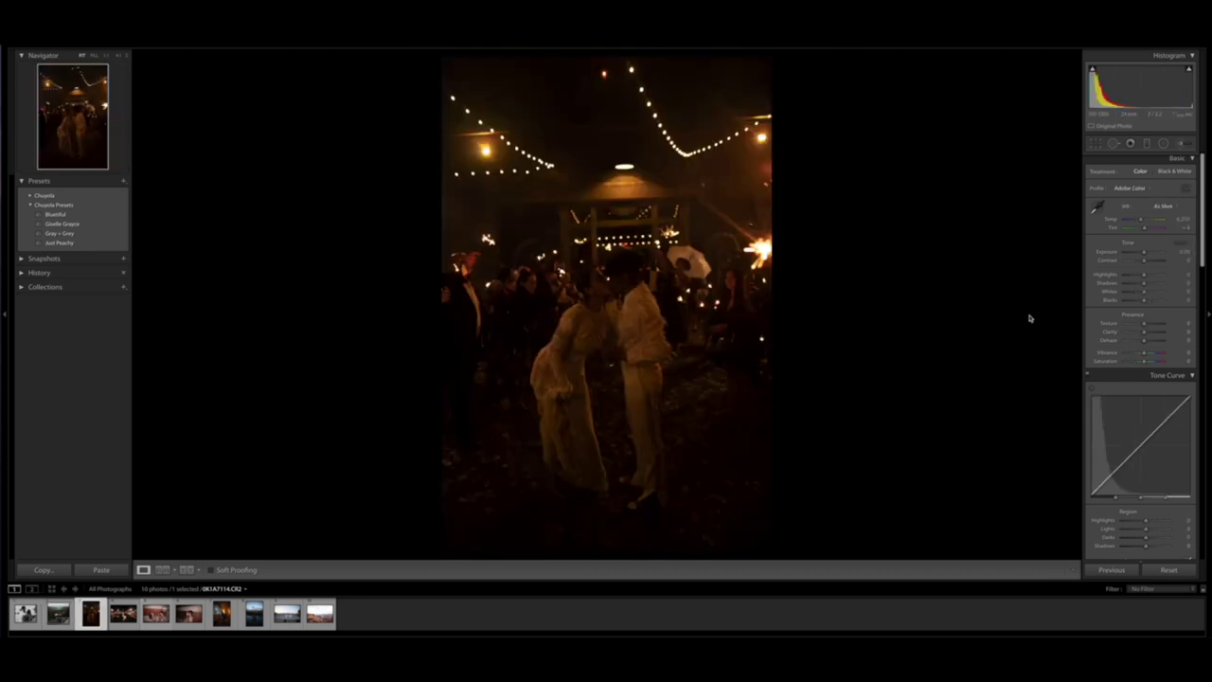
Step: Straighten the night-time dance photo by rotating its crop to an angle of 1.27
{"action": "key", "text": "r"}
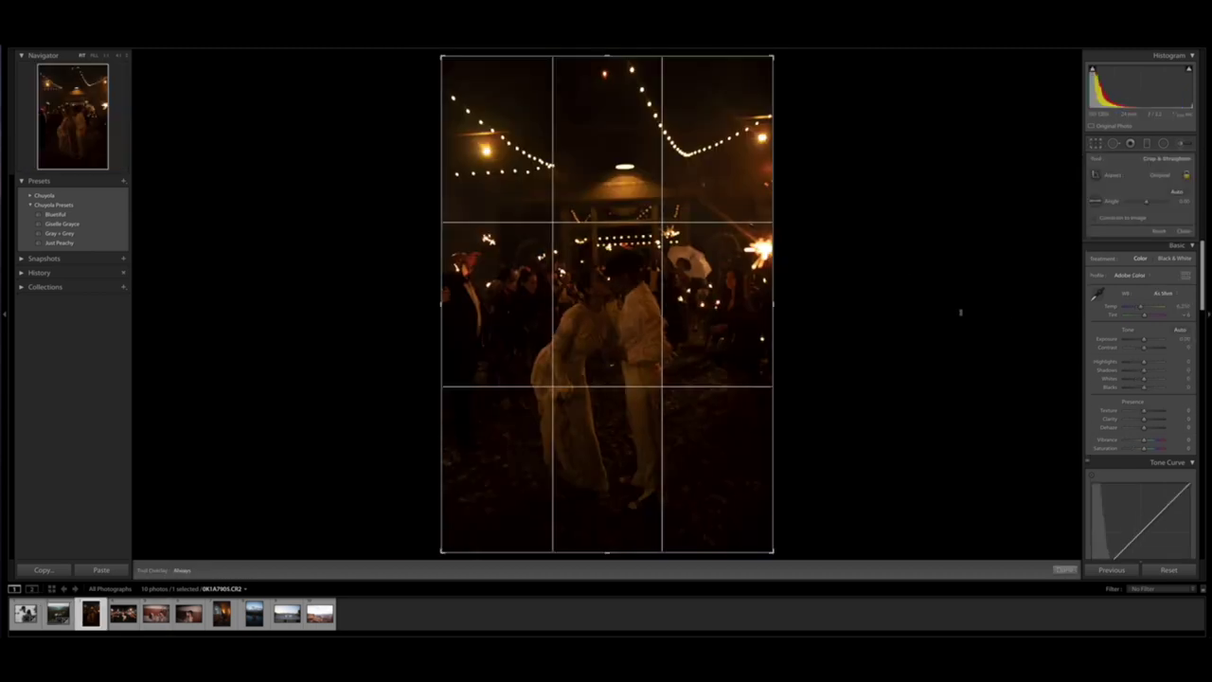
{"action": "left_click_drag", "start_coordinate": [957, 311], "coordinate": [956, 311]}
{"action": "key", "text": "Return"}
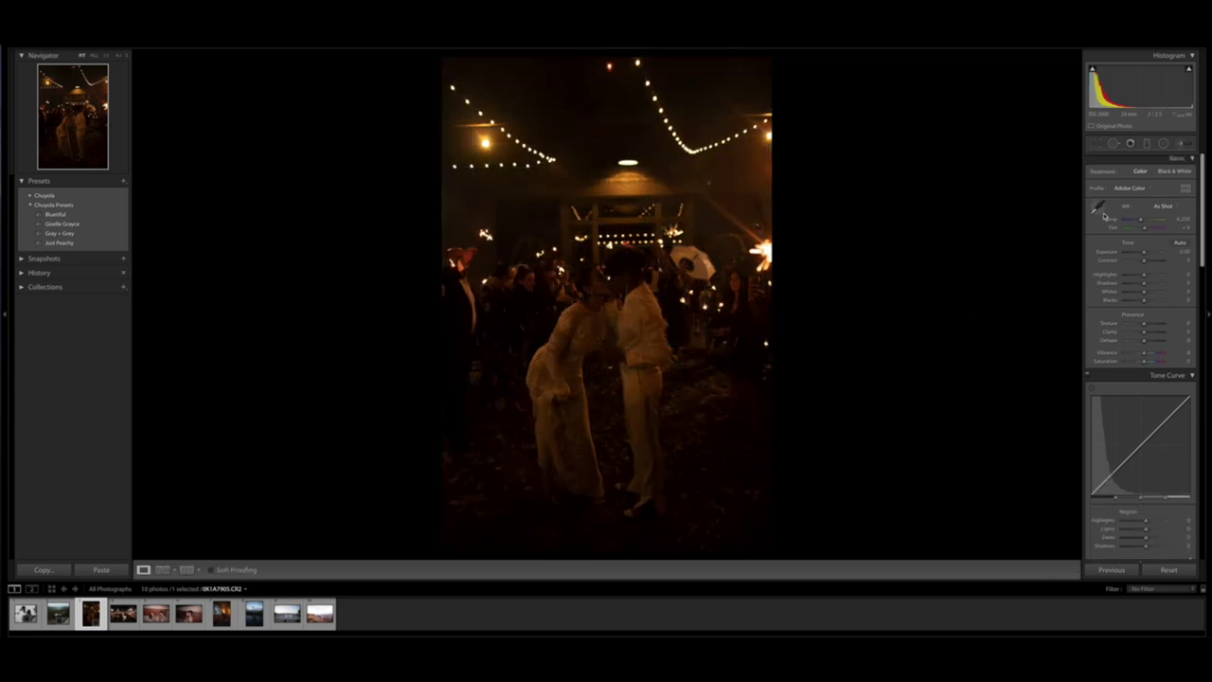
Step: Crop the dance photo to 4 x 5 / 8 x 10, repositioning the kissing couple in the frame and fine-tuning the straightening
{"action": "left_click", "coordinate": [1097, 143]}
{"action": "left_click", "coordinate": [1159, 178]}
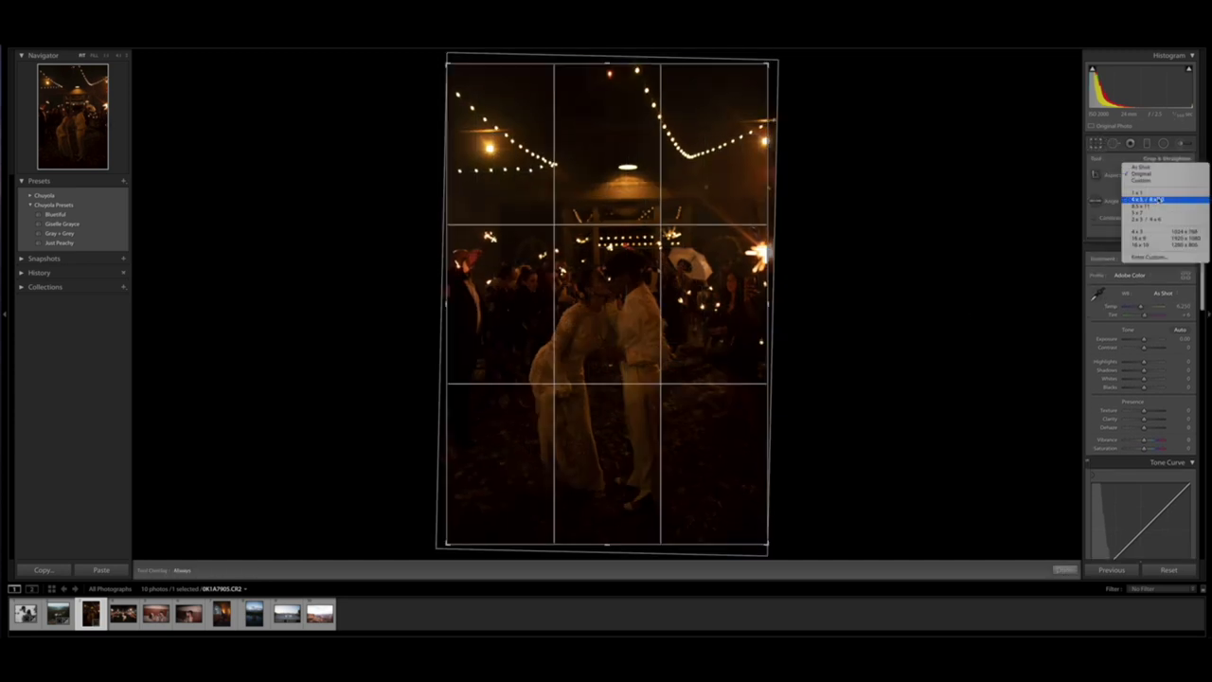
{"action": "left_click", "coordinate": [1137, 197]}
{"action": "left_click_drag", "start_coordinate": [692, 274], "coordinate": [693, 189]}
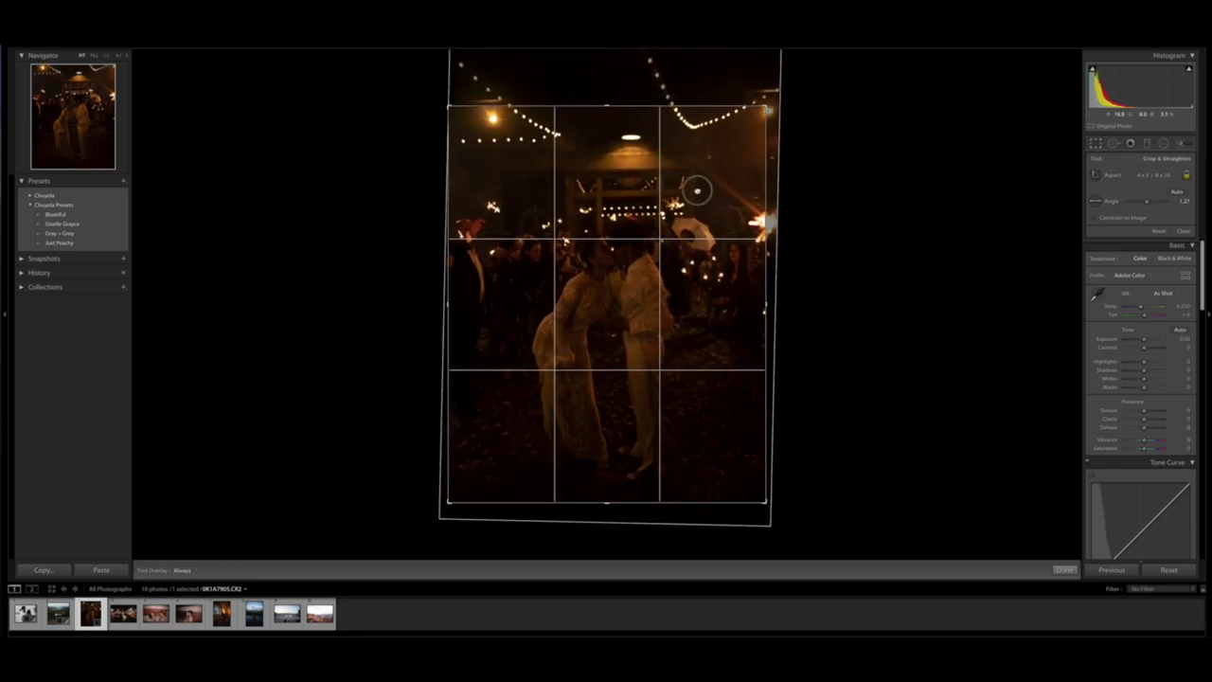
{"action": "key", "text": "Return"}
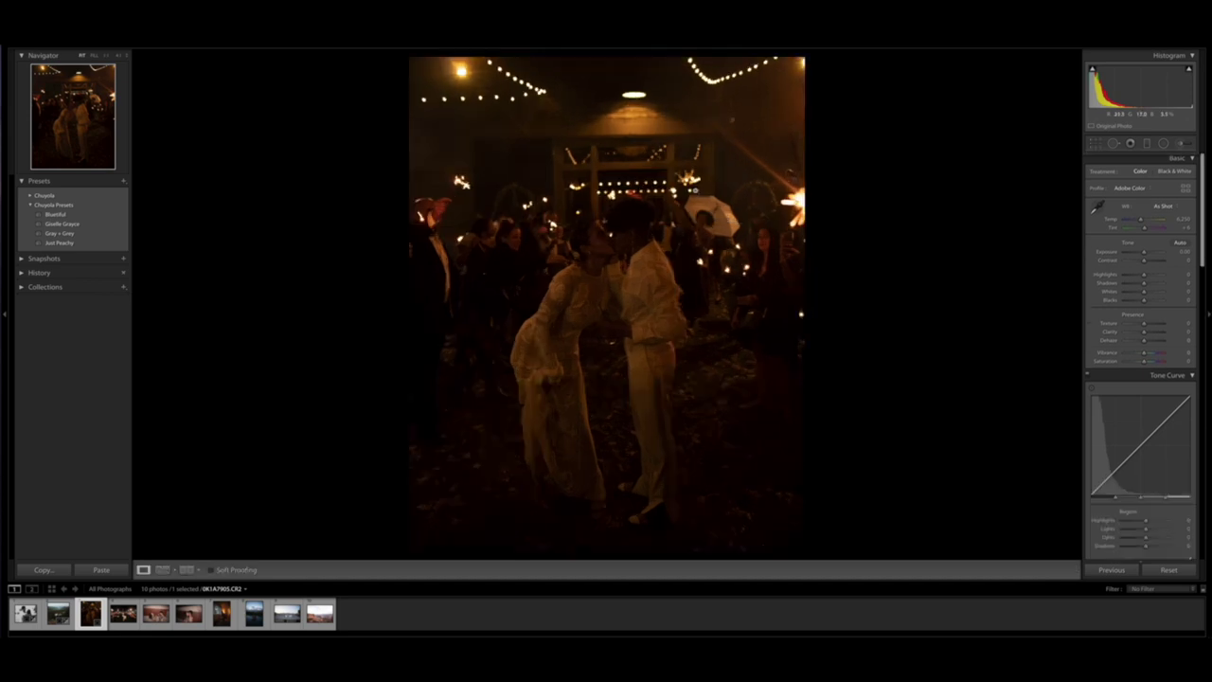
{"action": "key", "text": "r"}
{"action": "left_click_drag", "start_coordinate": [960, 262], "coordinate": [960, 266]}
{"action": "key", "text": "Return"}
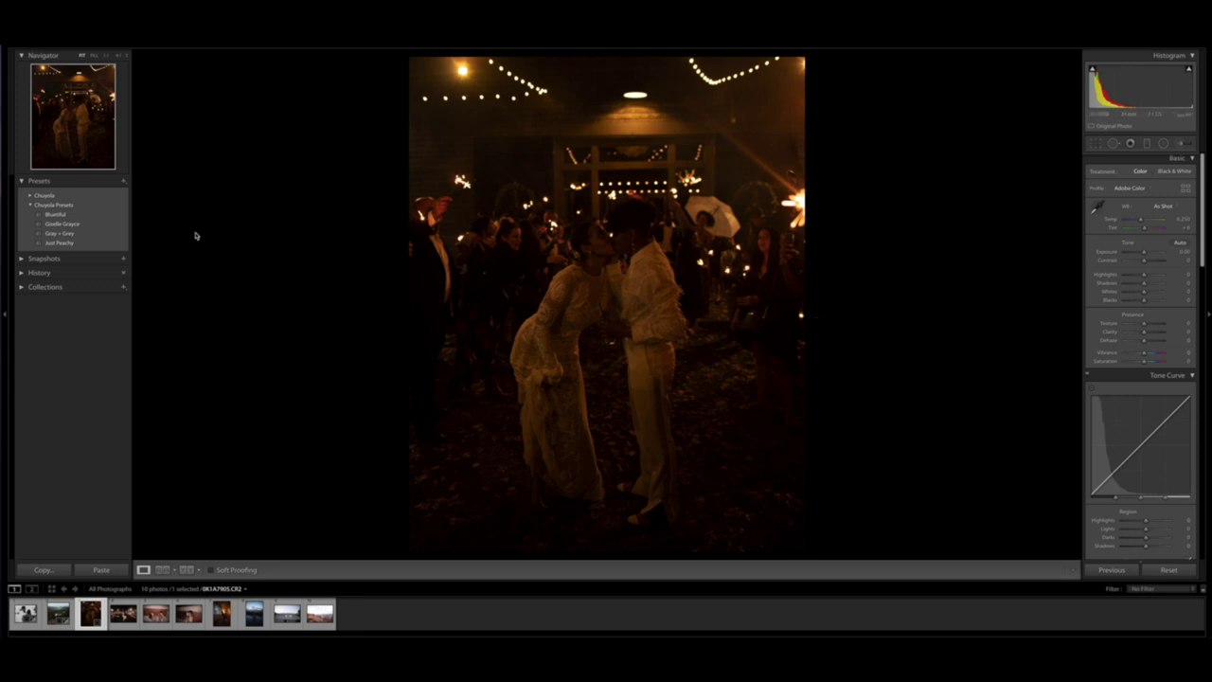
Step: Apply the Just Peachy preset to the night-time dance photo and raise its exposure to +2.50
{"action": "mouse_move", "coordinate": [94, 244]}
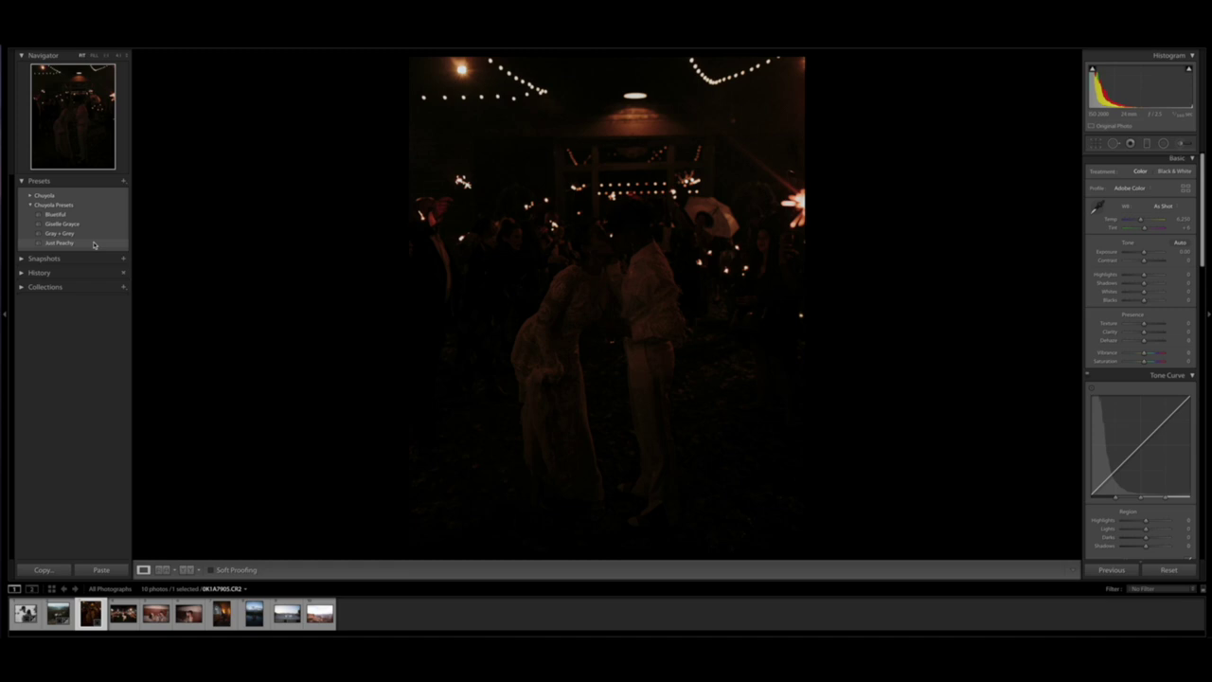
{"action": "left_click", "coordinate": [59, 244]}
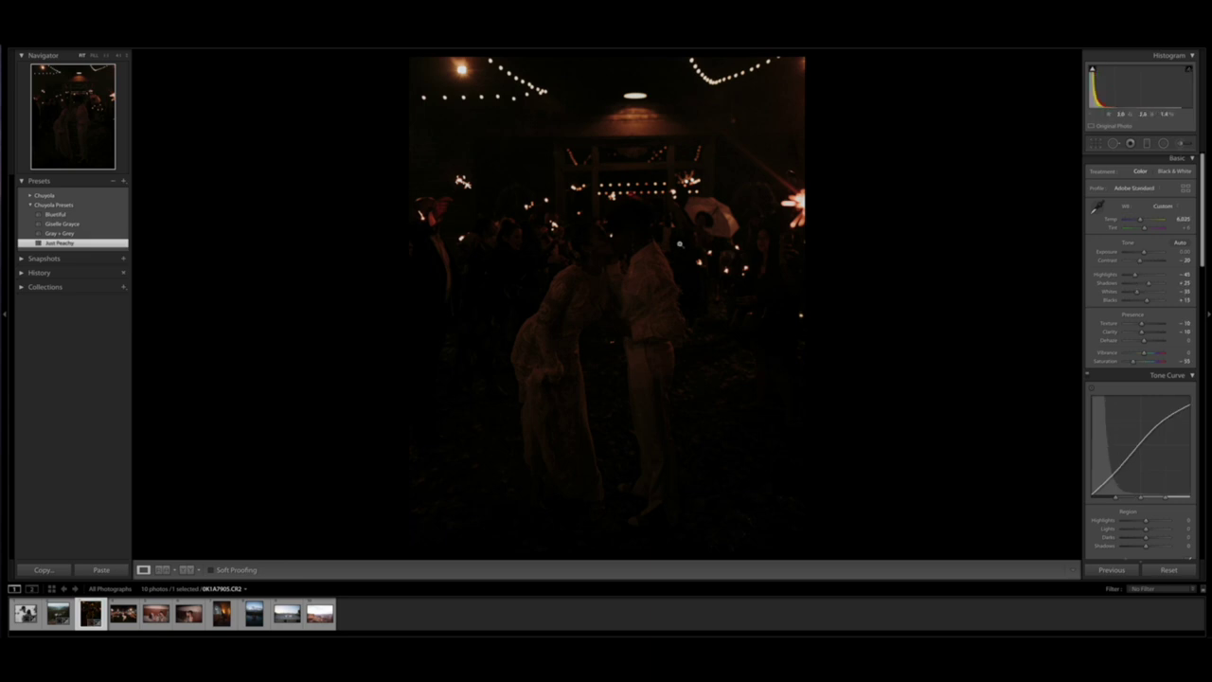
{"action": "left_click", "coordinate": [1148, 254]}
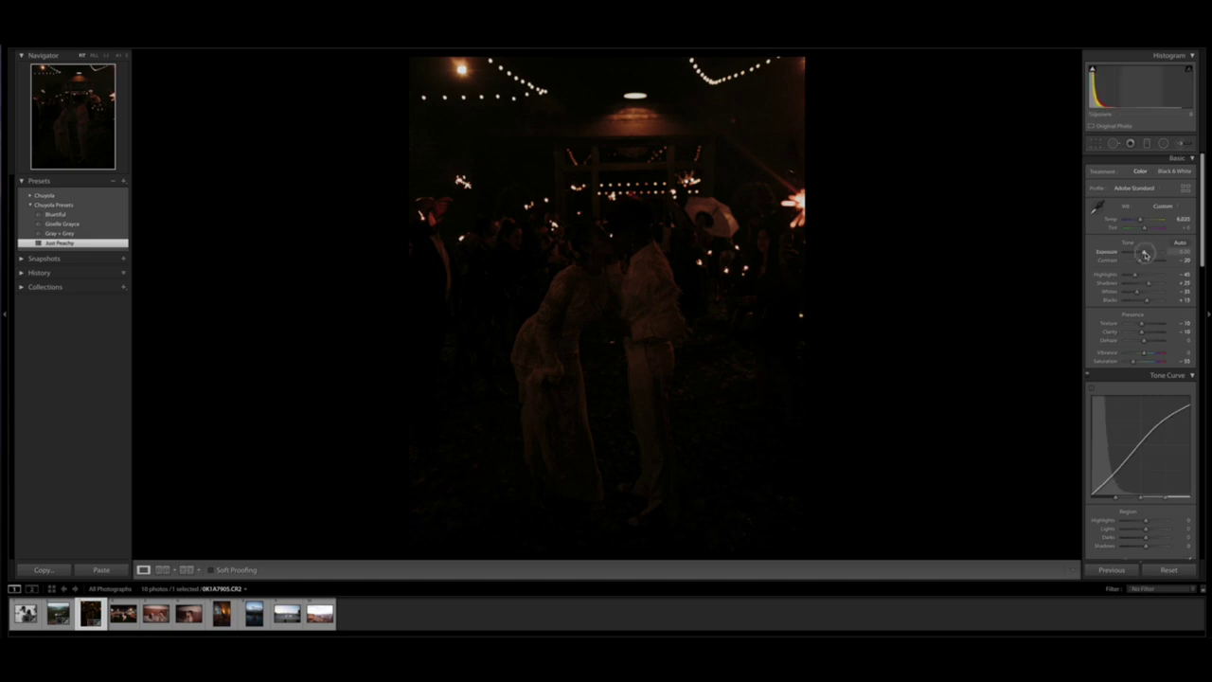
{"action": "left_click_drag", "start_coordinate": [1147, 253], "coordinate": [1155, 254]}
Step: Reduce the dance photo's grain size to near its minimum
{"action": "scroll", "coordinate": [1144, 291], "scroll_direction": "down", "scroll_amount": 10}
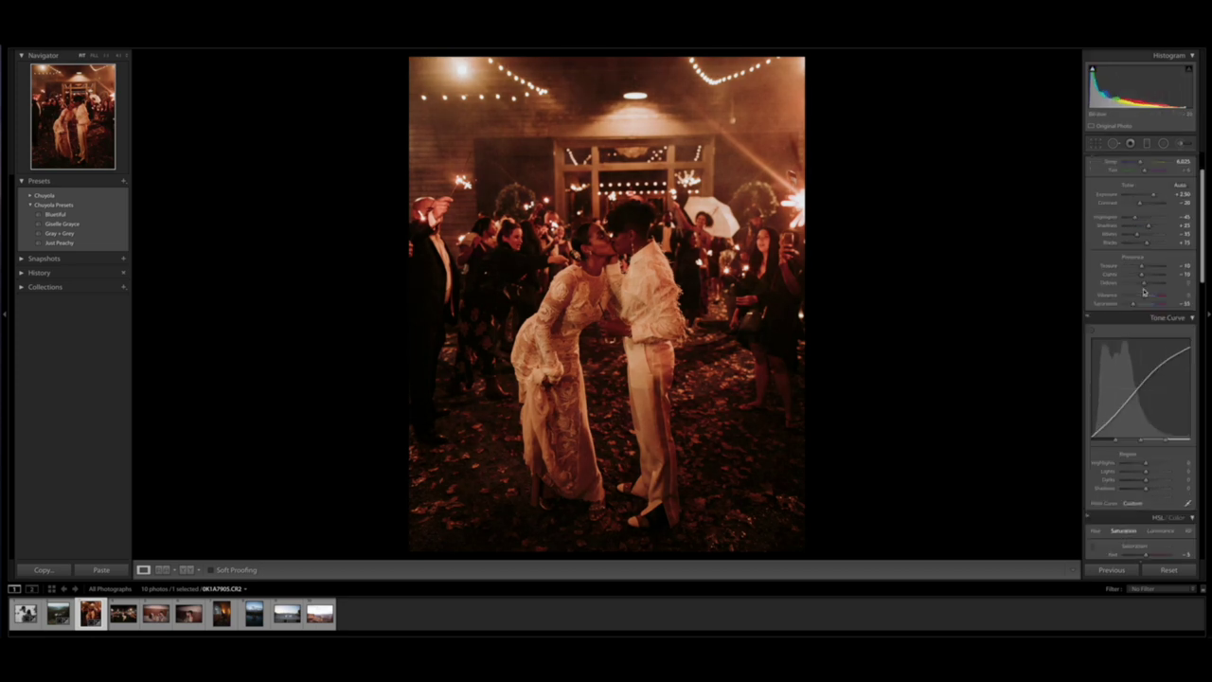
{"action": "scroll", "coordinate": [1144, 292], "scroll_direction": "down", "scroll_amount": 8}
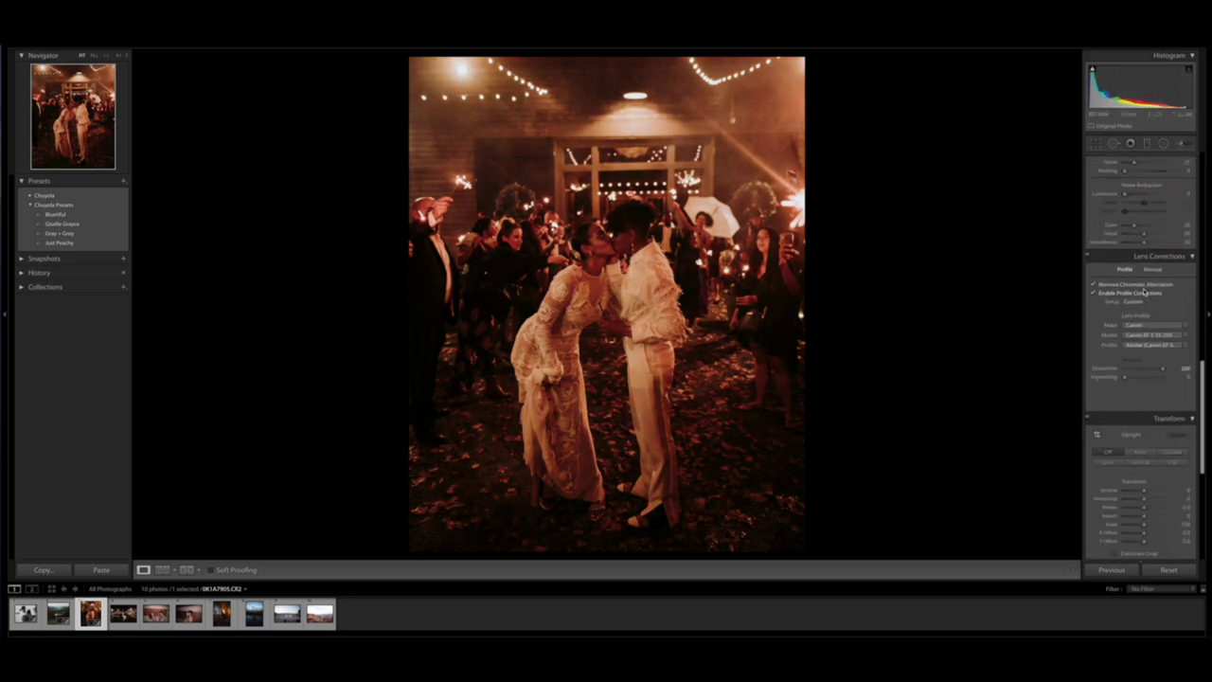
{"action": "left_click", "coordinate": [1144, 292]}
{"action": "scroll", "coordinate": [1144, 291], "scroll_direction": "down", "scroll_amount": 5}
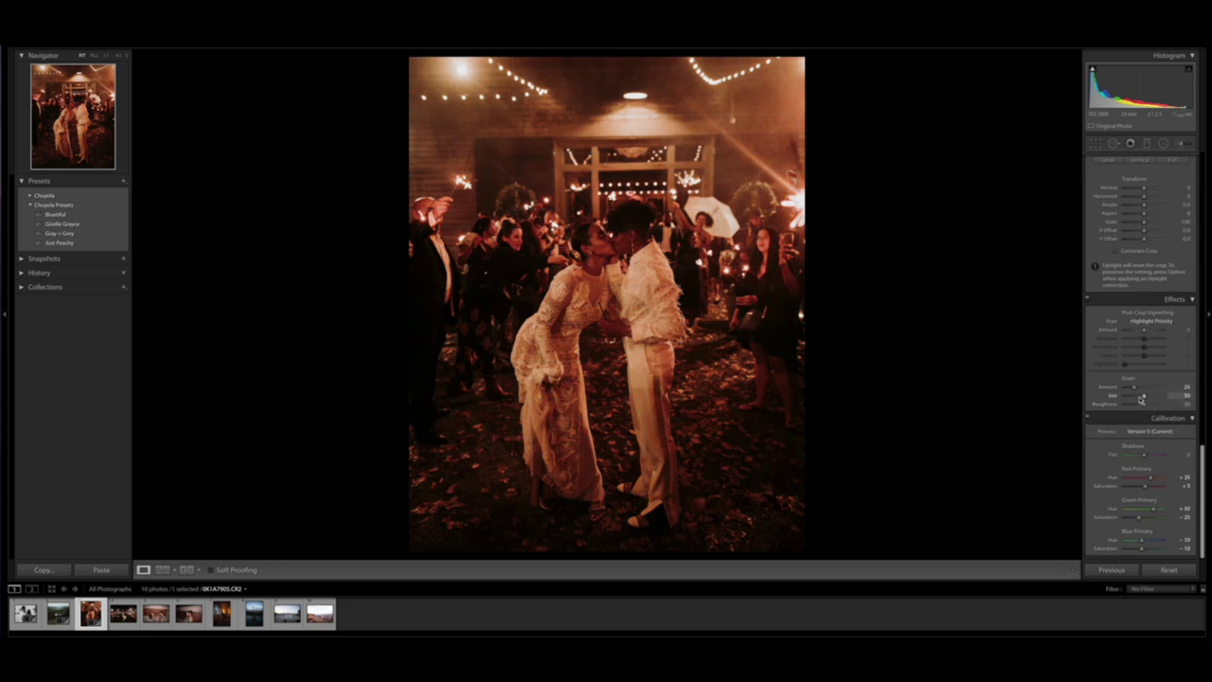
{"action": "left_click_drag", "start_coordinate": [1143, 397], "coordinate": [1134, 396]}
{"action": "left_click_drag", "start_coordinate": [1134, 396], "coordinate": [1126, 396]}
Step: Cool the dance photo's white balance by lowering its colour temperature
{"action": "scroll", "coordinate": [1141, 371], "scroll_direction": "up", "scroll_amount": 15}
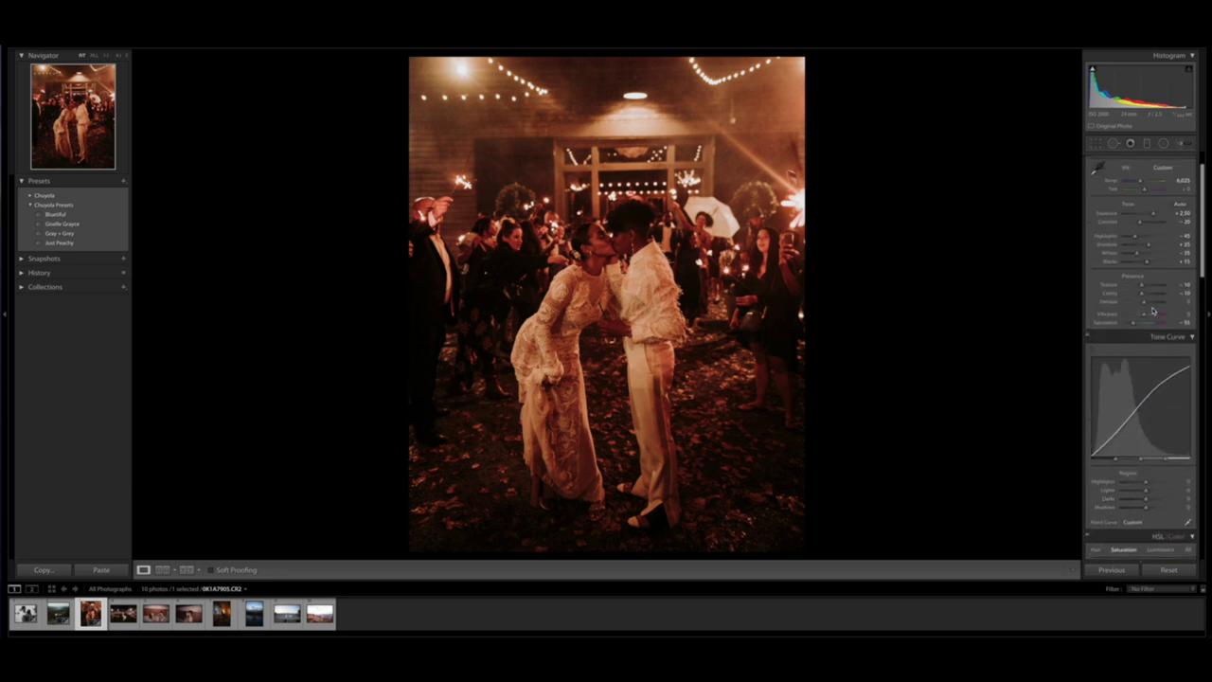
{"action": "left_click", "coordinate": [1185, 181]}
{"action": "type", "text": "5751"}
{"action": "key", "text": "Return"}
{"action": "left_click_drag", "start_coordinate": [1180, 181], "coordinate": [1184, 180]}
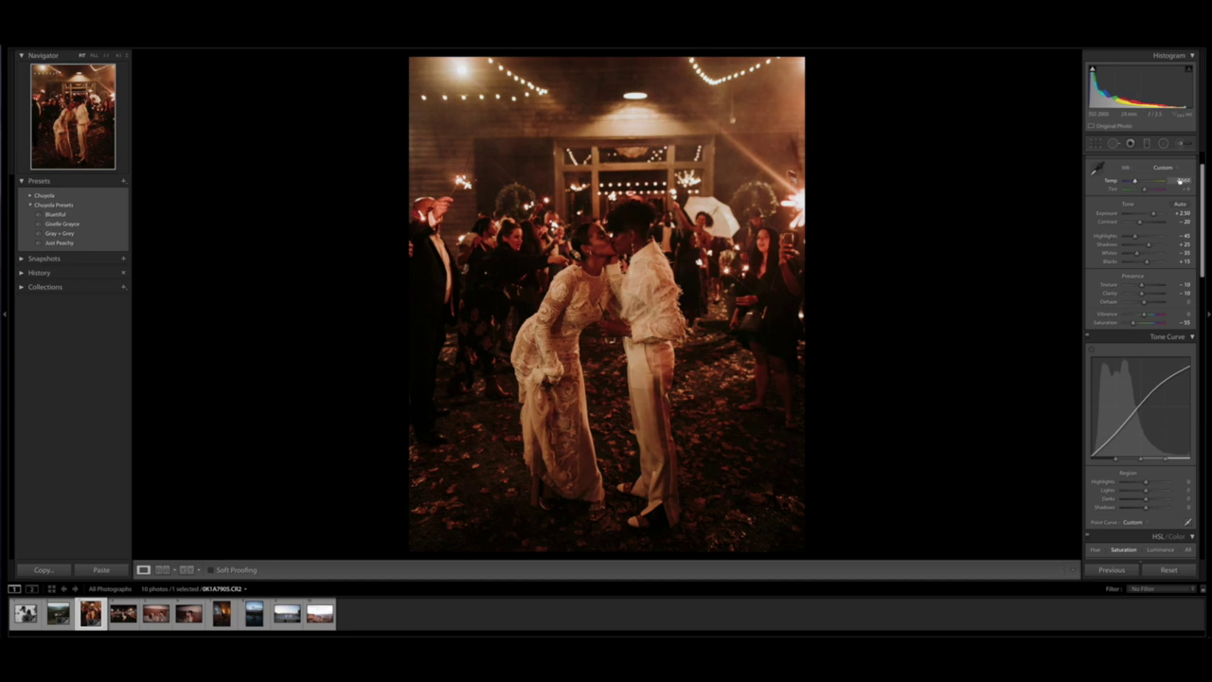
Step: Set the dance photo's contrast to -14, highlights to -37, whites to -30 and blacks to +19
{"action": "mouse_move", "coordinate": [1134, 235]}
{"action": "left_mouse_down"}
{"action": "mouse_move", "coordinate": [1140, 222]}
{"action": "mouse_move", "coordinate": [1127, 226]}
{"action": "mouse_move", "coordinate": [1146, 236]}
{"action": "left_mouse_up"}
{"action": "scroll", "coordinate": [1139, 244], "scroll_direction": "down", "scroll_amount": 2}
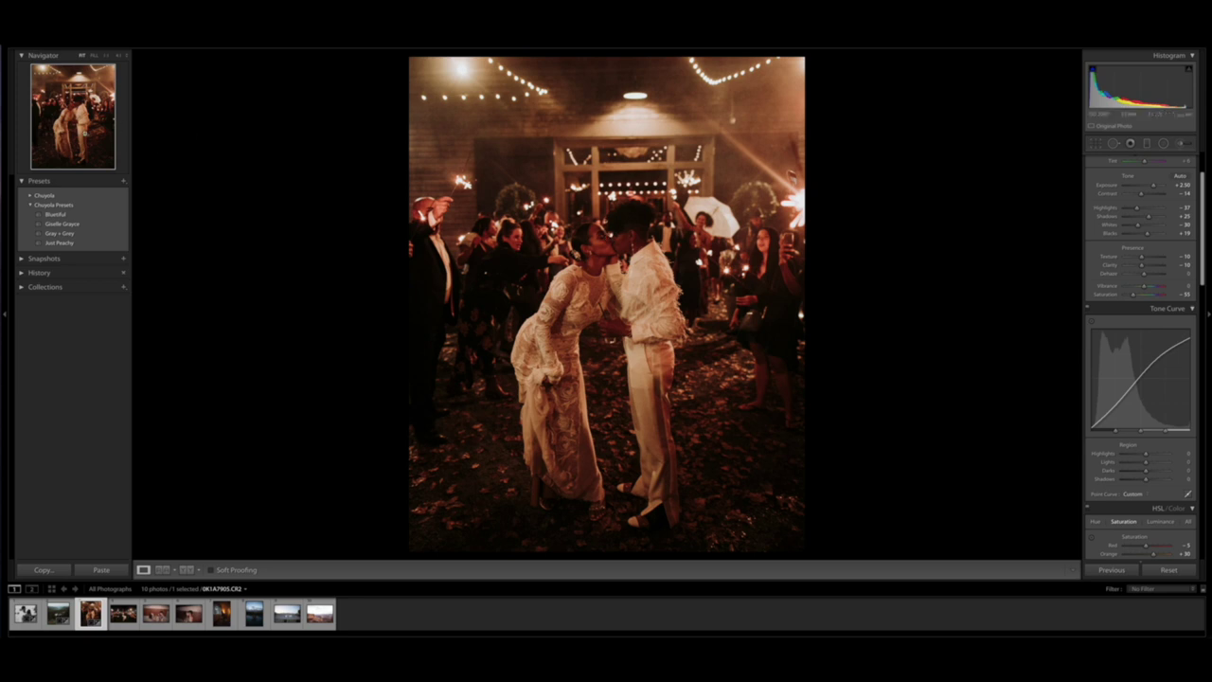
{"action": "left_click", "coordinate": [21, 57]}
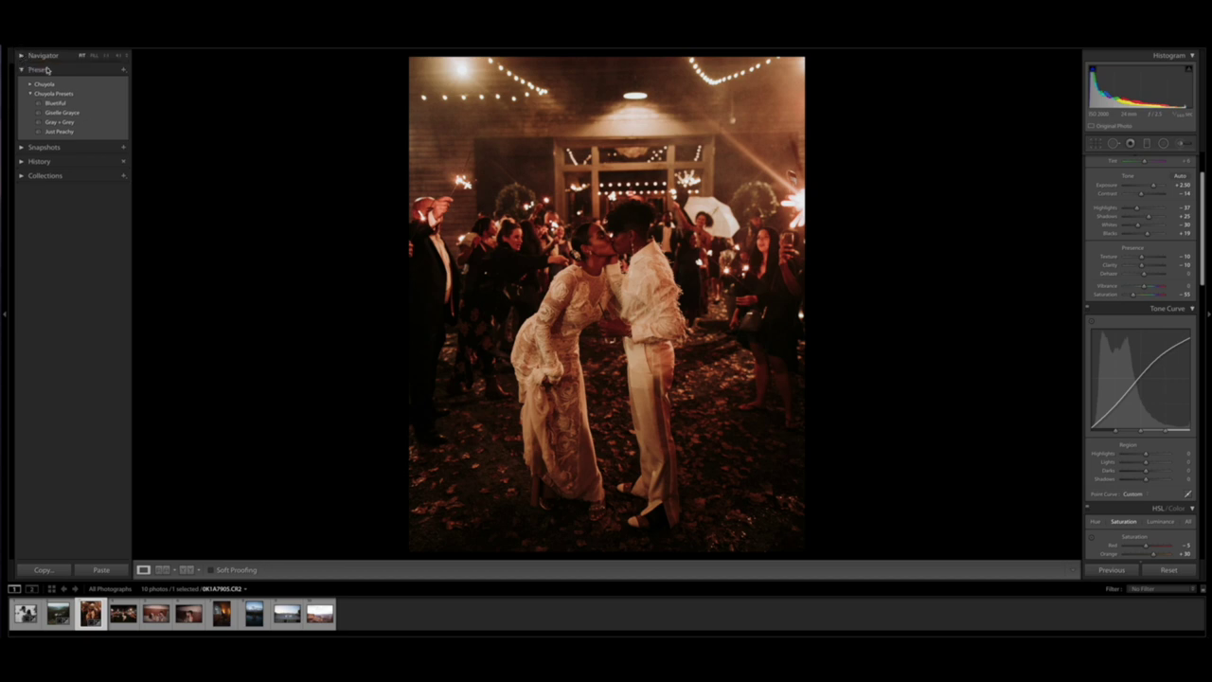
{"action": "left_click", "coordinate": [20, 57]}
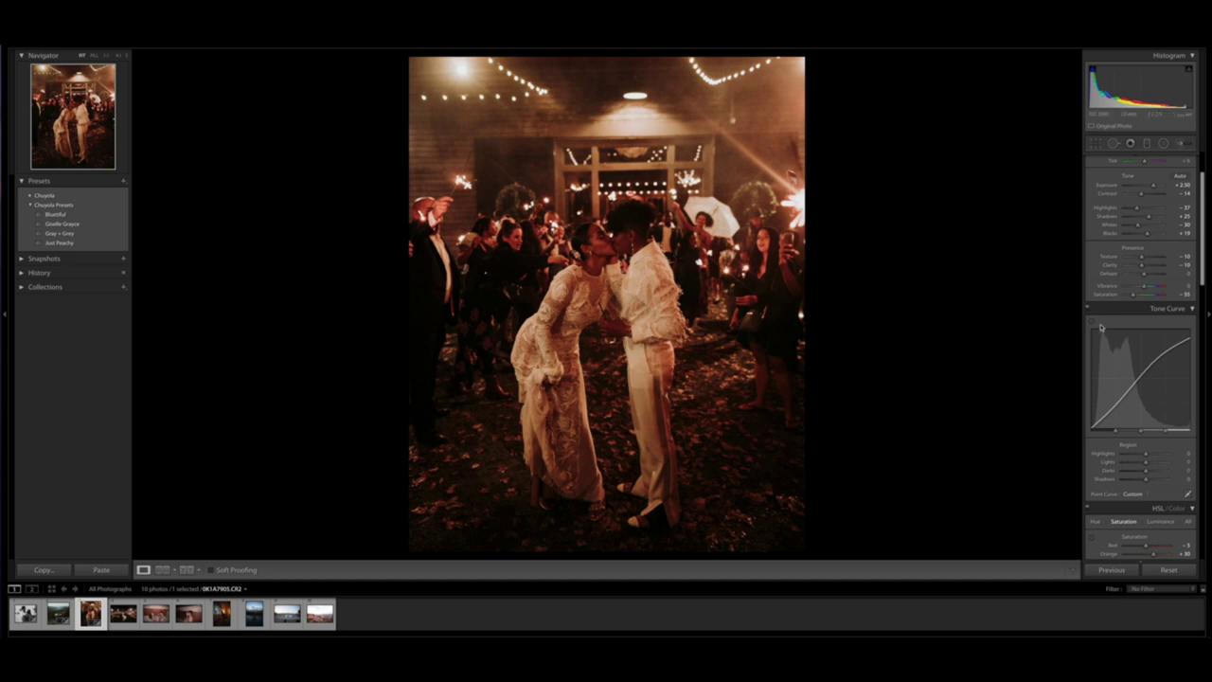
Step: Raise the dance photo's whites to -5 and lower its overall saturation to -60
{"action": "scroll", "coordinate": [1139, 270], "scroll_direction": "up", "scroll_amount": 2}
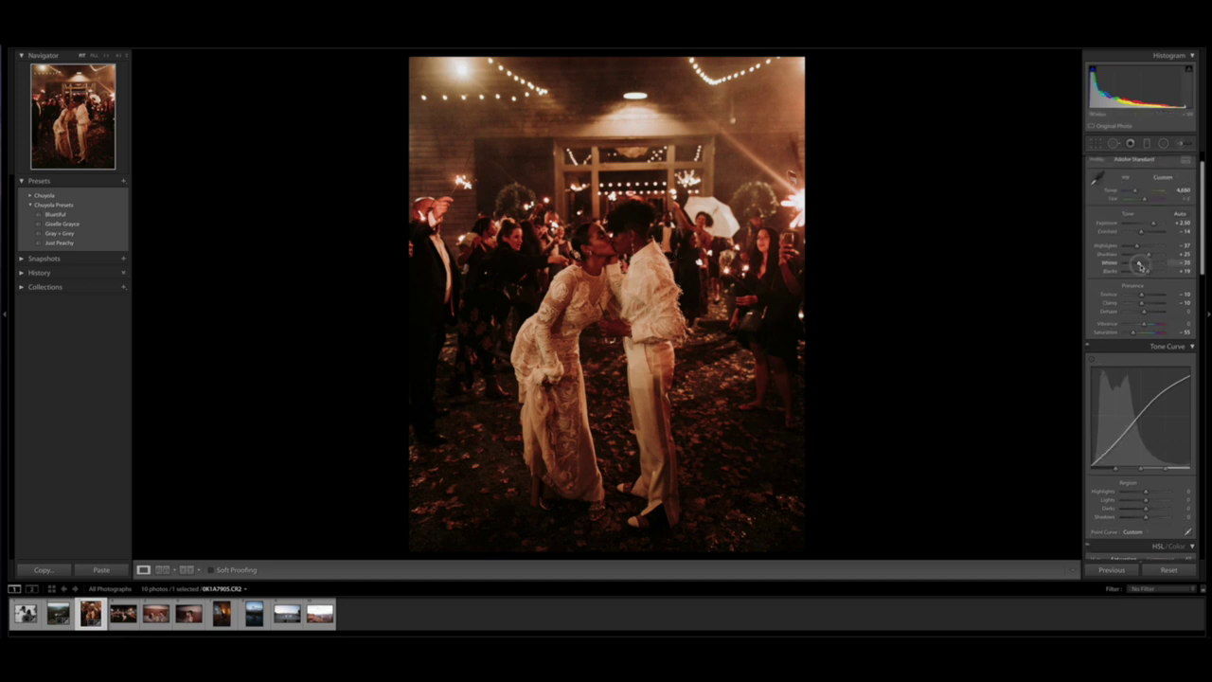
{"action": "left_click_drag", "start_coordinate": [1137, 263], "coordinate": [1138, 263]}
{"action": "scroll", "coordinate": [1136, 285], "scroll_direction": "down", "scroll_amount": 2}
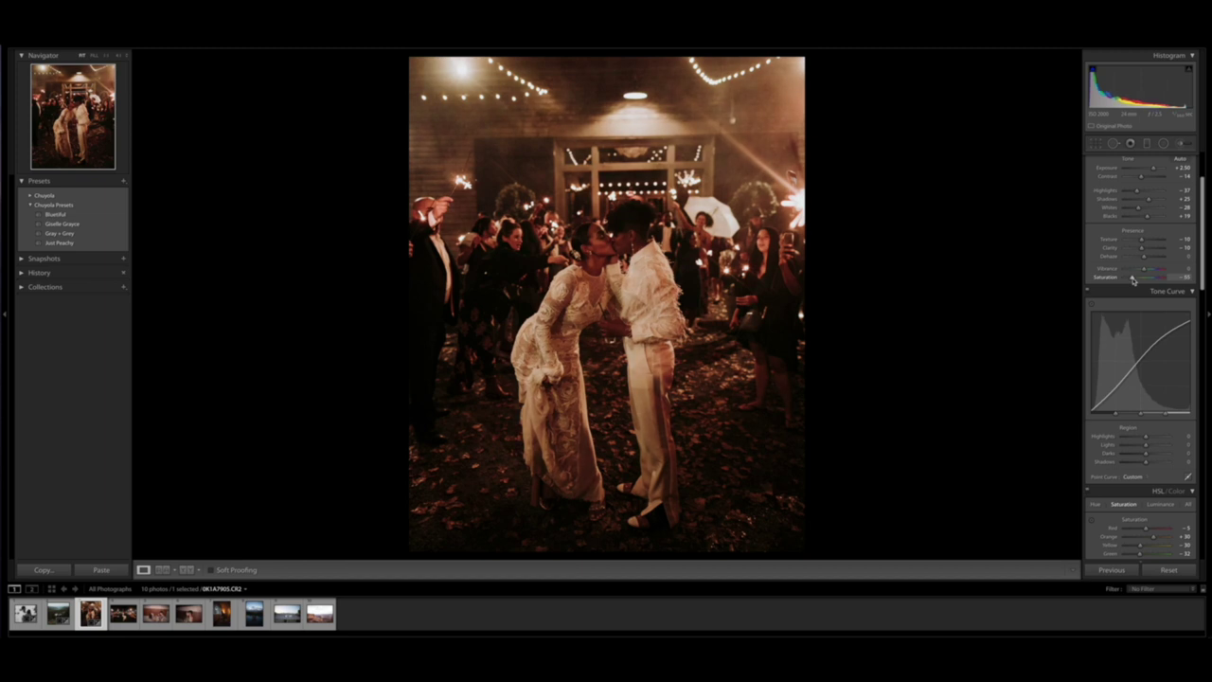
{"action": "left_click_drag", "start_coordinate": [1138, 208], "coordinate": [1145, 210]}
Step: Adjust the tone curve regions, setting Lights to +10 and Shadows to -5
{"action": "scroll", "coordinate": [1151, 327], "scroll_direction": "down", "scroll_amount": 3}
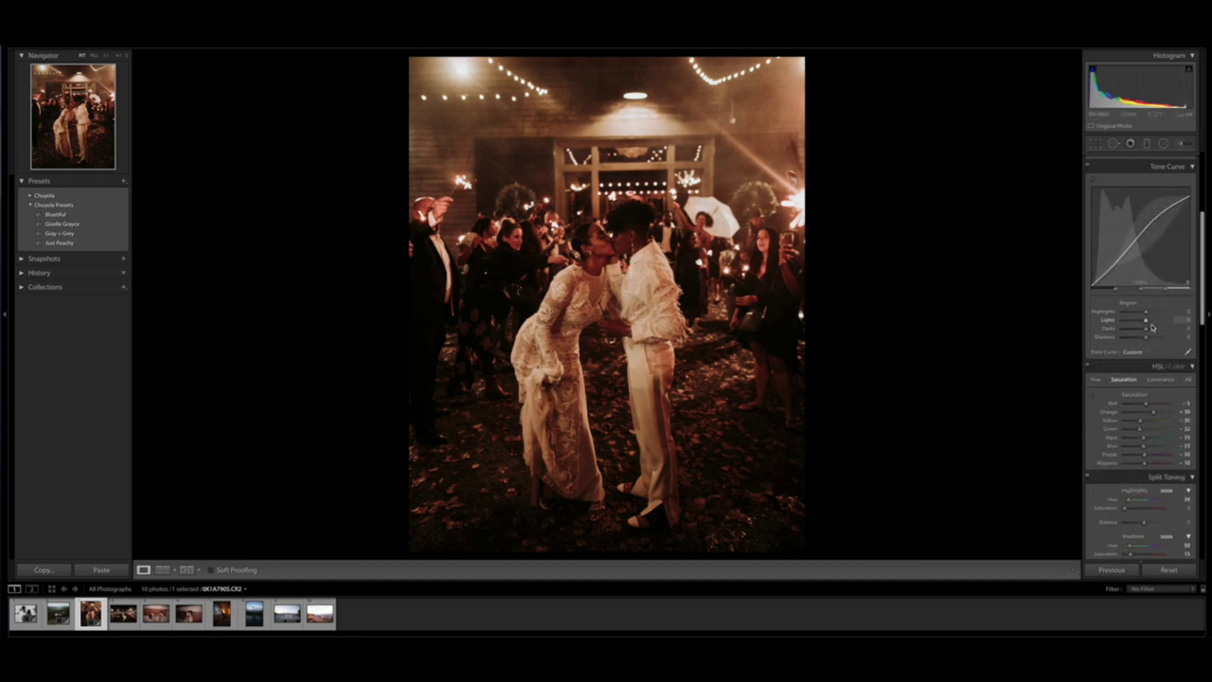
{"action": "key", "text": "Up"}
{"action": "key", "text": "Up"}
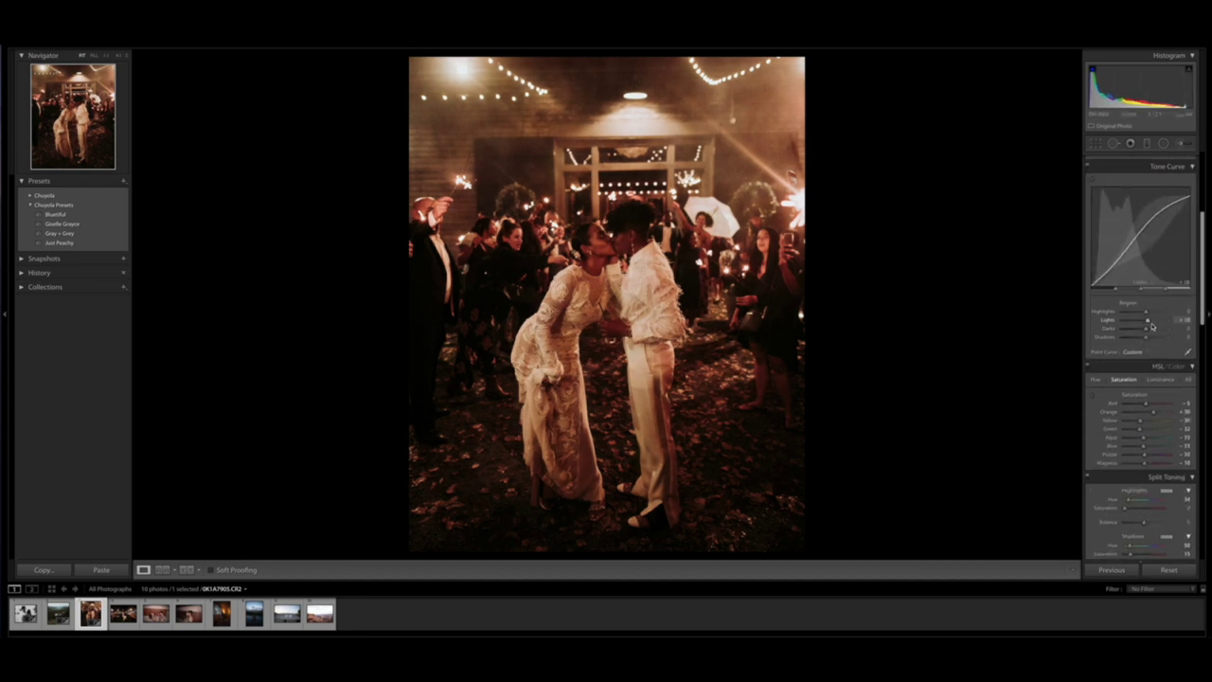
{"action": "key", "text": "Down"}
{"action": "key", "text": "Down"}
{"action": "key", "text": "Down"}
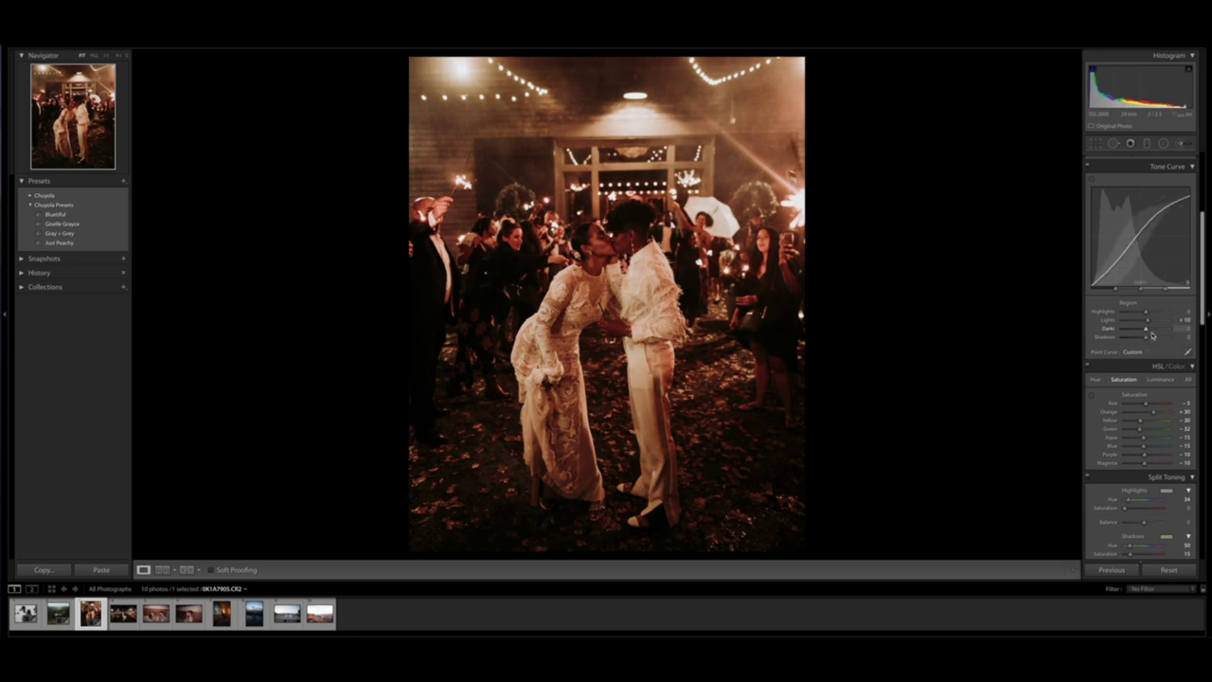
{"action": "key", "text": "Down"}
{"action": "key", "text": "Down"}
{"action": "key", "text": "Down"}
{"action": "key", "text": "Down"}
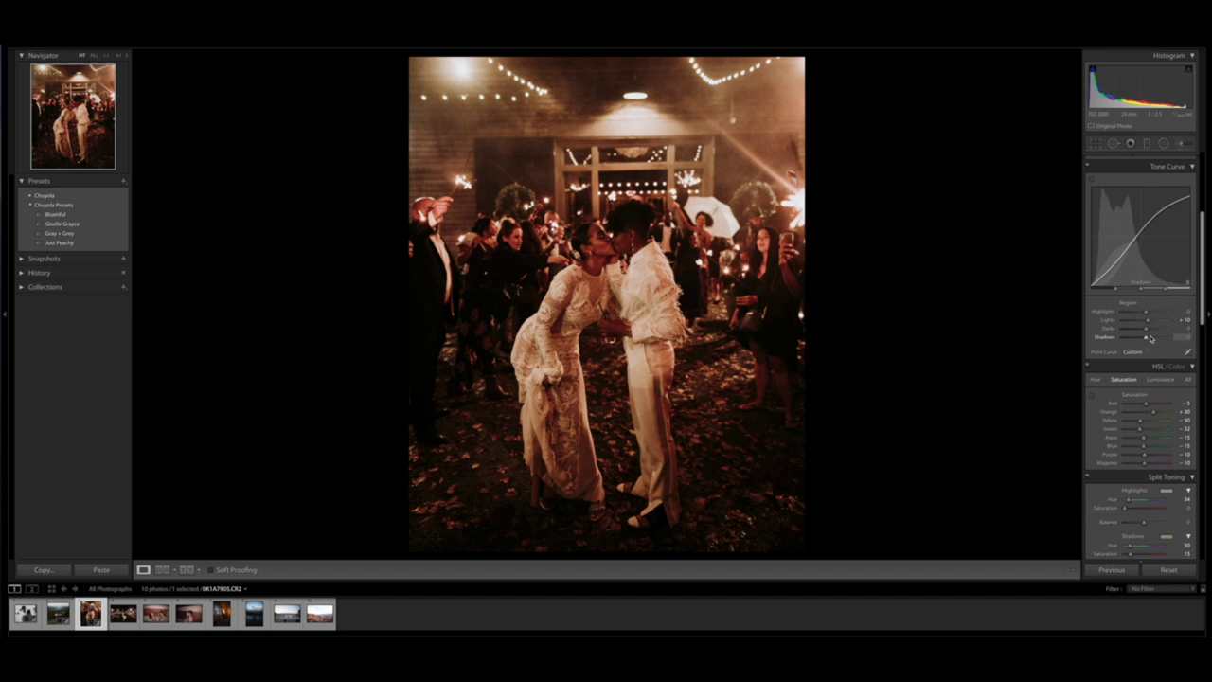
{"action": "scroll", "coordinate": [1149, 338], "scroll_direction": "down", "scroll_amount": 3}
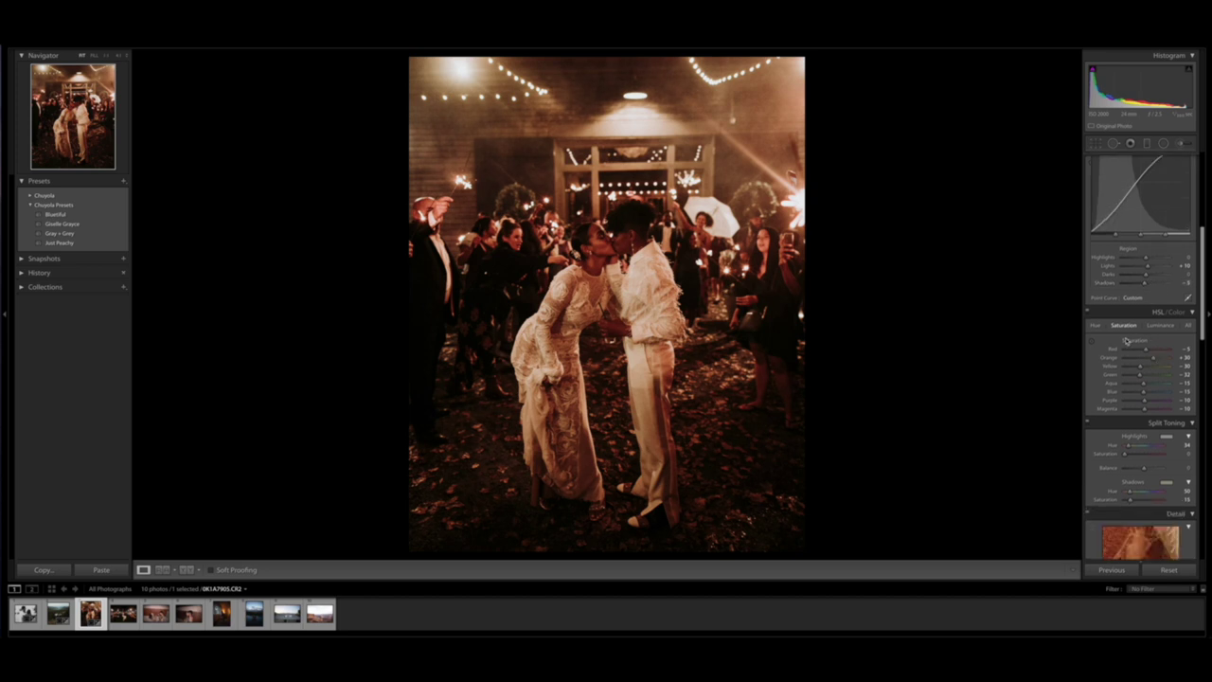
Step: Strongly reduce the yellow saturation and lower the orange saturation of the dance photo
{"action": "left_click_drag", "start_coordinate": [1141, 367], "coordinate": [1132, 369]}
{"action": "key", "text": "Up"}
{"action": "key", "text": "Up"}
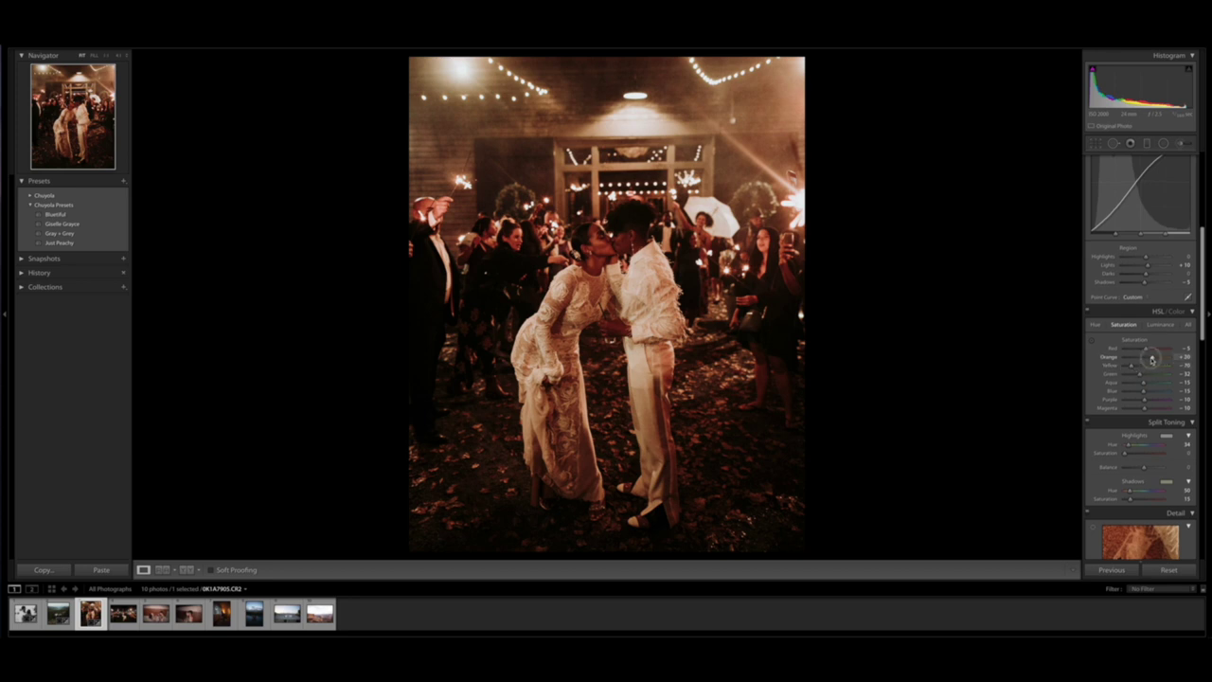
Step: Adjust the luminance and hue of the orange tones in the dance photo
{"action": "left_click", "coordinate": [1160, 324]}
{"action": "left_click_drag", "start_coordinate": [1151, 358], "coordinate": [1144, 365]}
{"action": "left_click", "coordinate": [1095, 324]}
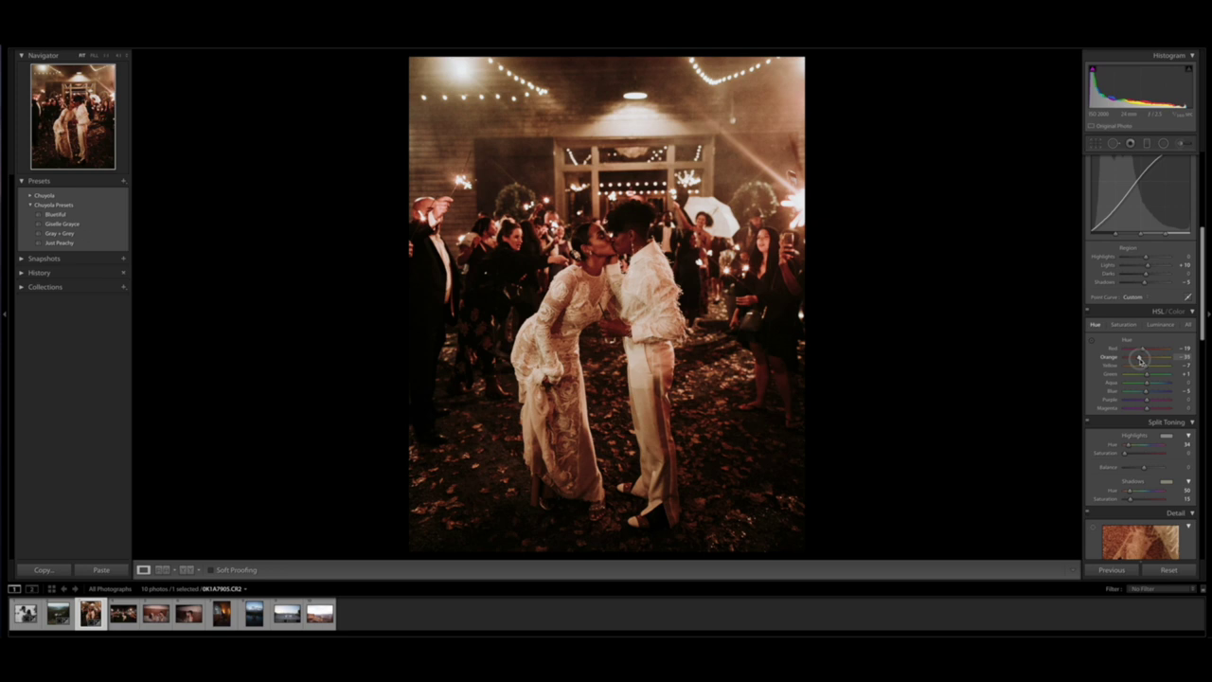
{"action": "left_click", "coordinate": [1140, 360]}
Step: Fine-tune the colour saturation, restoring a little yellow and lowering orange to +7
{"action": "left_click", "coordinate": [1123, 325]}
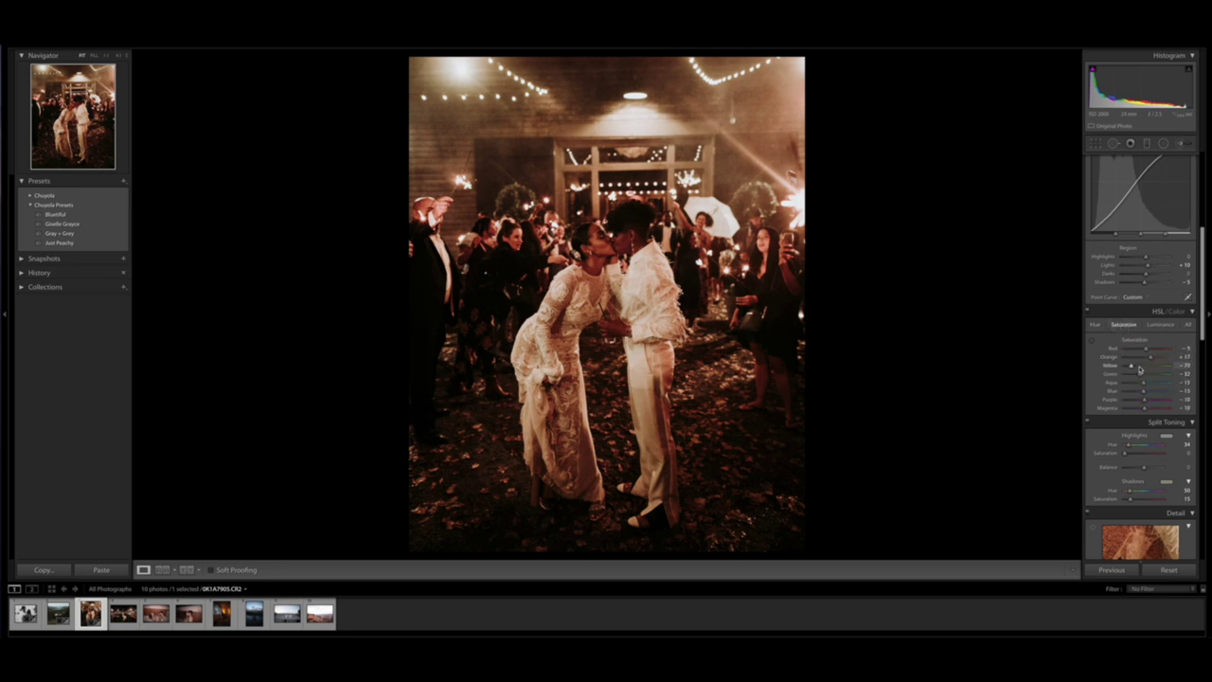
{"action": "left_click_drag", "start_coordinate": [1132, 367], "coordinate": [1136, 369]}
{"action": "scroll", "coordinate": [1164, 392], "scroll_direction": "down", "scroll_amount": 1}
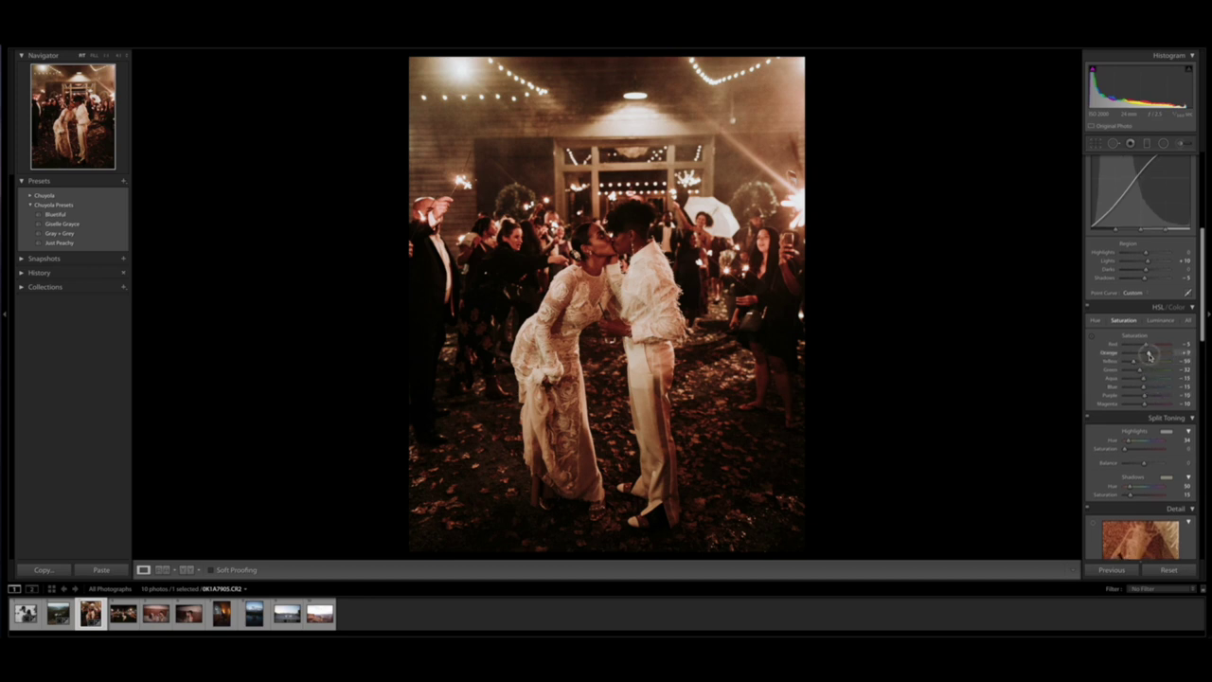
Step: Remove the grain from the dance photo and slightly lower the red primary saturation in its calibration
{"action": "scroll", "coordinate": [1149, 356], "scroll_direction": "down", "scroll_amount": 10}
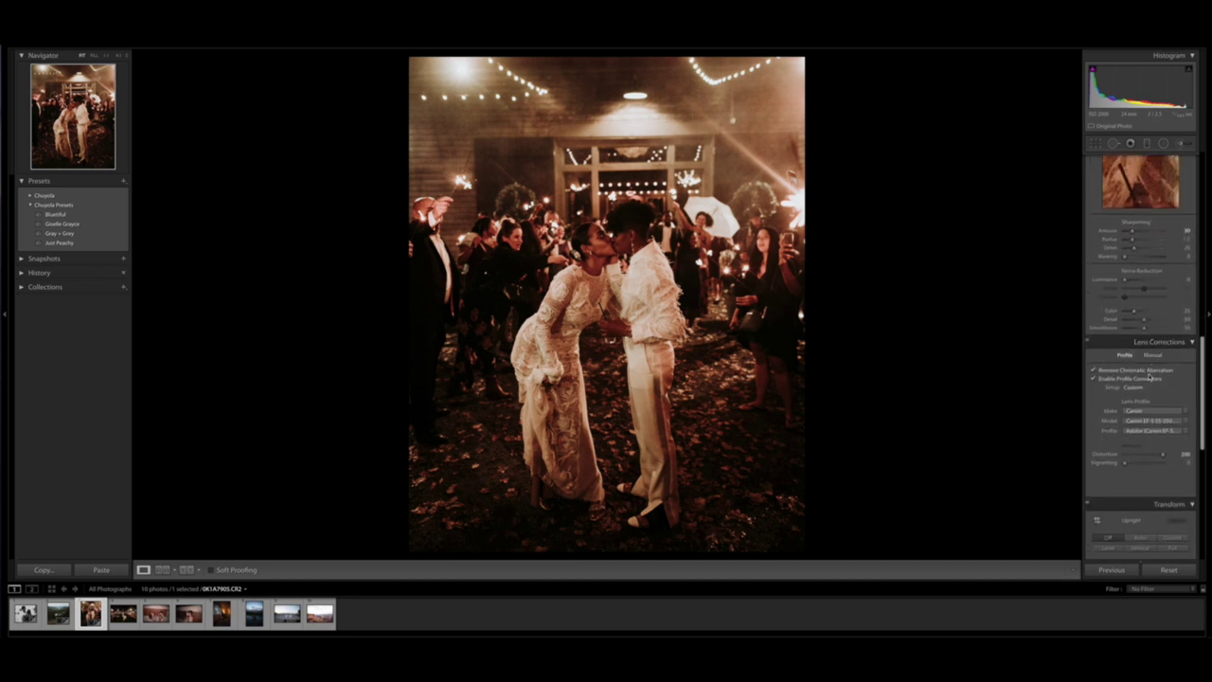
{"action": "scroll", "coordinate": [1149, 377], "scroll_direction": "down", "scroll_amount": 10}
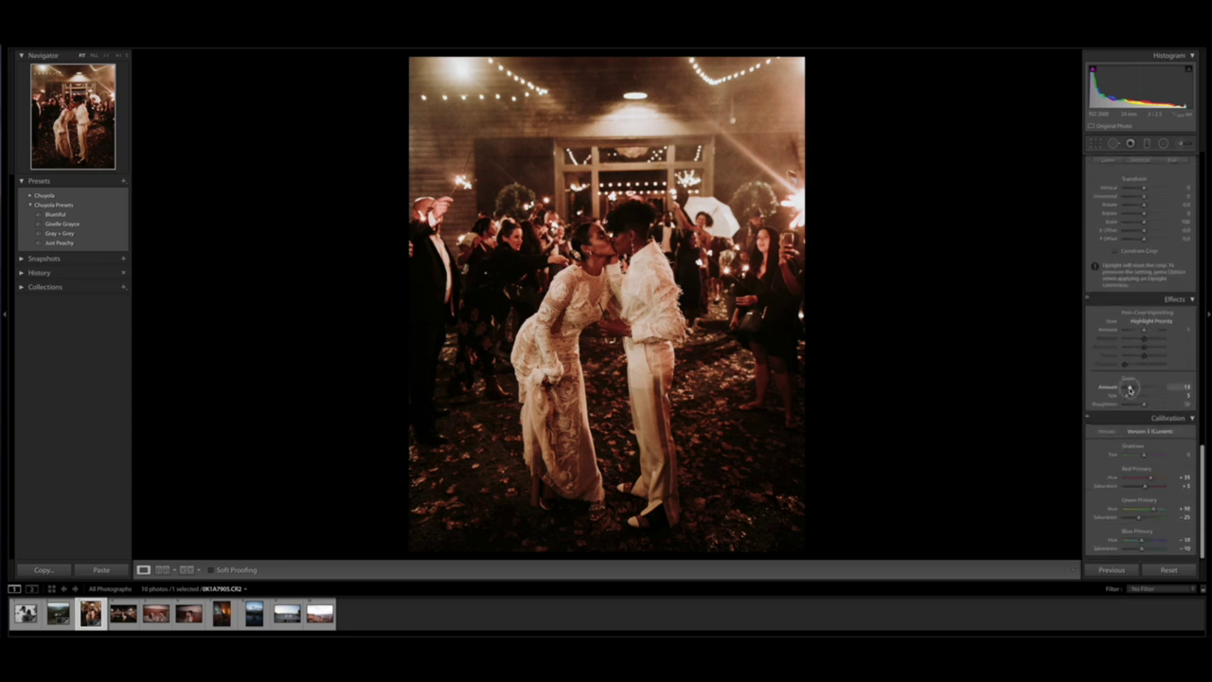
{"action": "left_click_drag", "start_coordinate": [1130, 388], "coordinate": [1123, 389]}
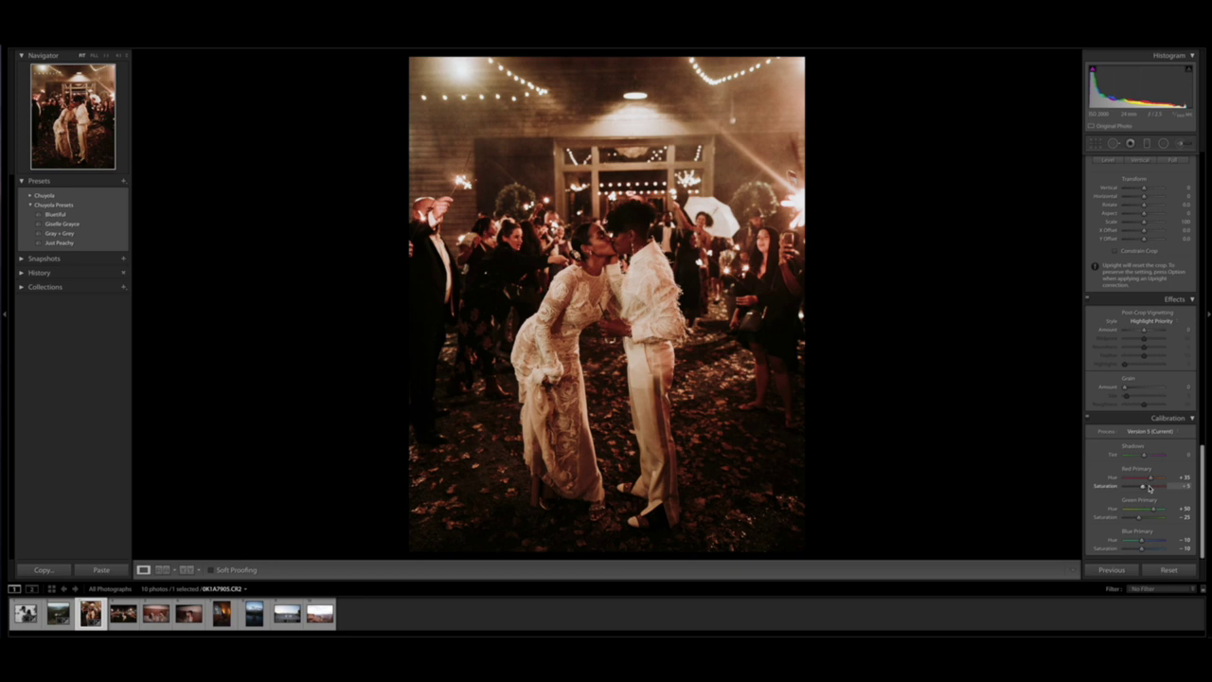
Step: Set the dance photo's temperature to 4,460, tint to -4 and highlights to -22
{"action": "scroll", "coordinate": [1113, 360], "scroll_direction": "up", "scroll_amount": 15}
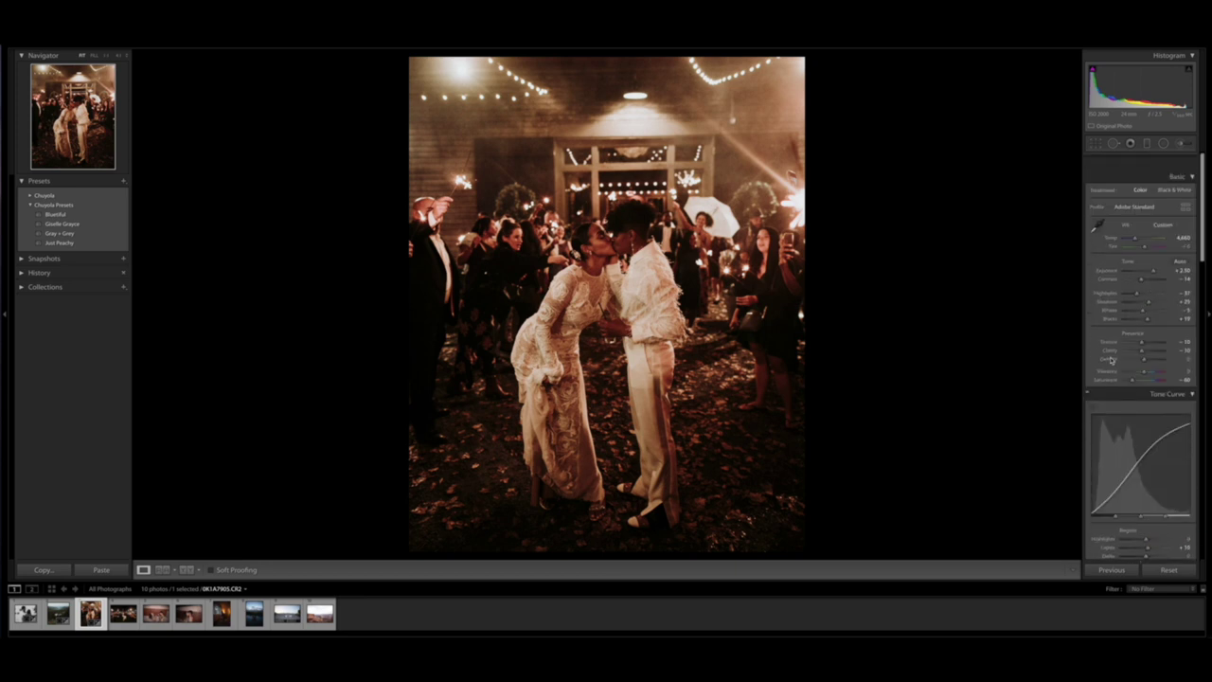
{"action": "left_click_drag", "start_coordinate": [1136, 277], "coordinate": [1139, 277]}
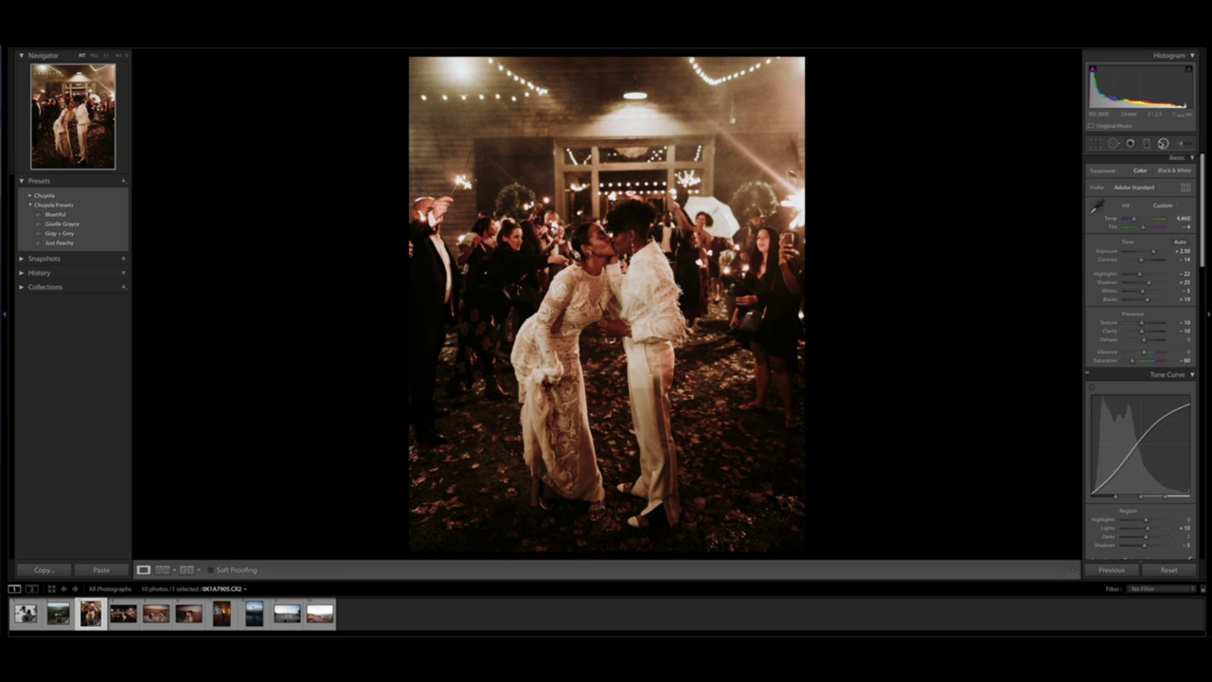
Step: Place a radial filter over the kissing couple and set its exposure to -0.10
{"action": "left_click", "coordinate": [1164, 143]}
{"action": "left_click_drag", "start_coordinate": [601, 245], "coordinate": [702, 403]}
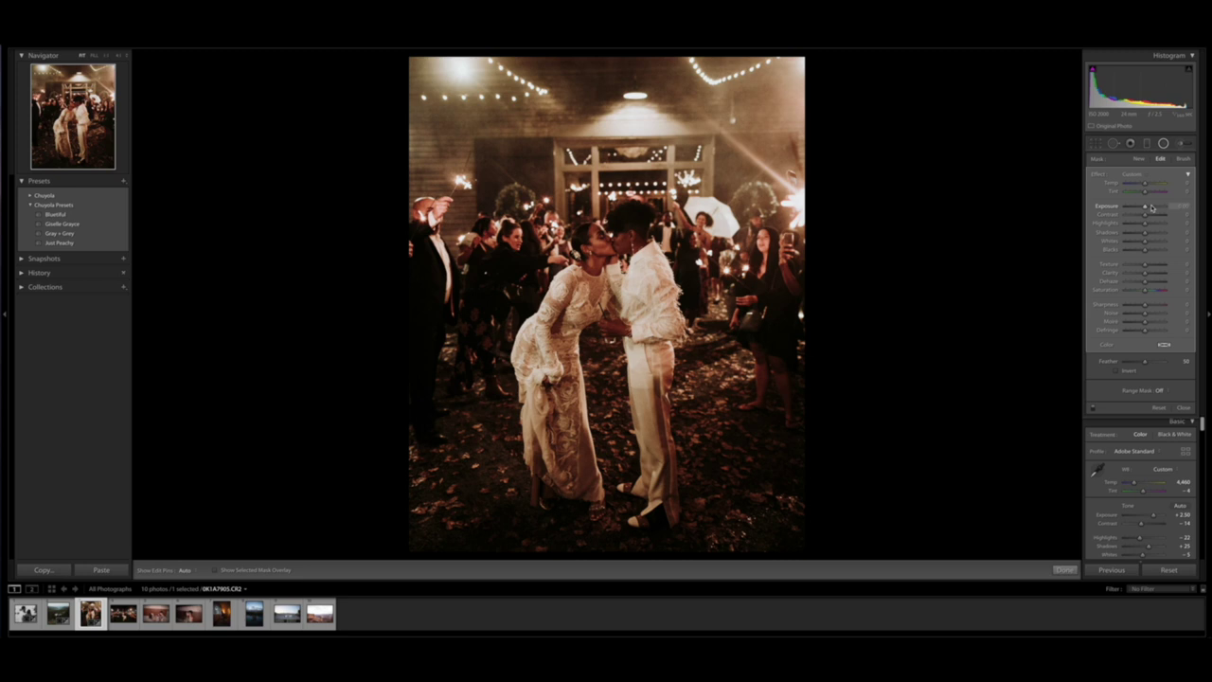
{"action": "key", "text": "Down"}
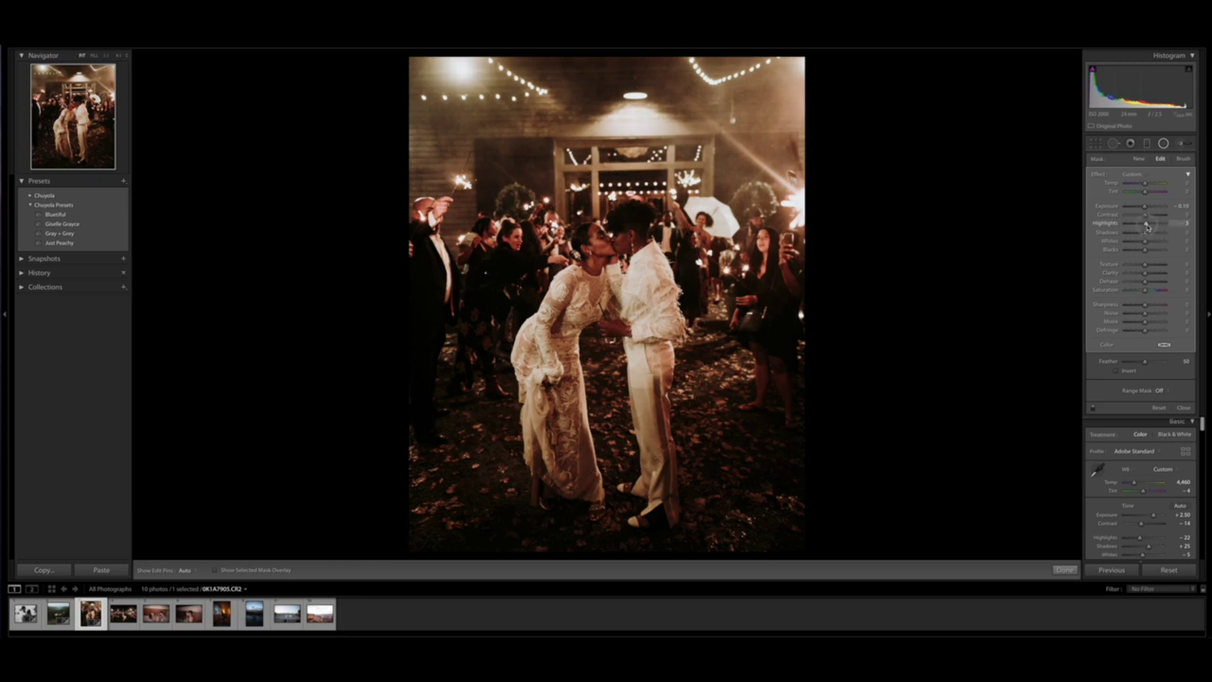
{"action": "key", "text": "shift+m"}
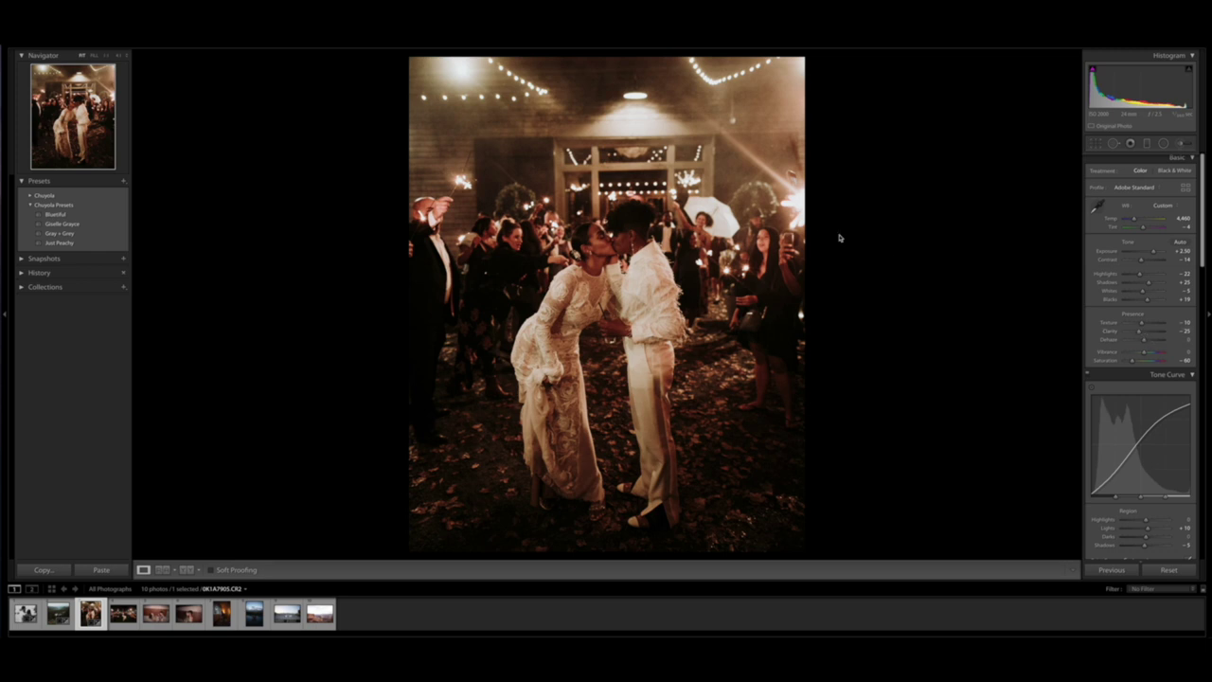
Step: Set the dance photo's clarity to -26, highlights to +15, whites to +12 and blacks to +17
{"action": "left_click_drag", "start_coordinate": [1139, 331], "coordinate": [1145, 333]}
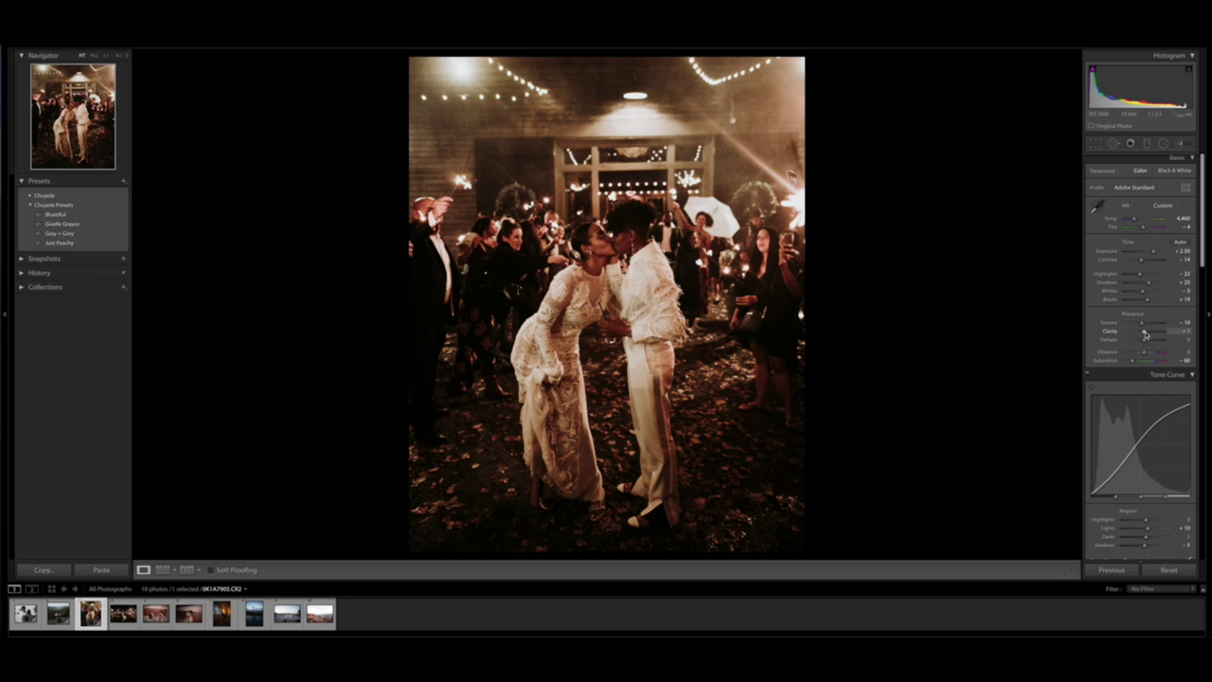
{"action": "left_click_drag", "start_coordinate": [1144, 333], "coordinate": [1142, 336]}
{"action": "left_click", "coordinate": [1143, 334]}
{"action": "left_click_drag", "start_coordinate": [1142, 332], "coordinate": [1140, 332]}
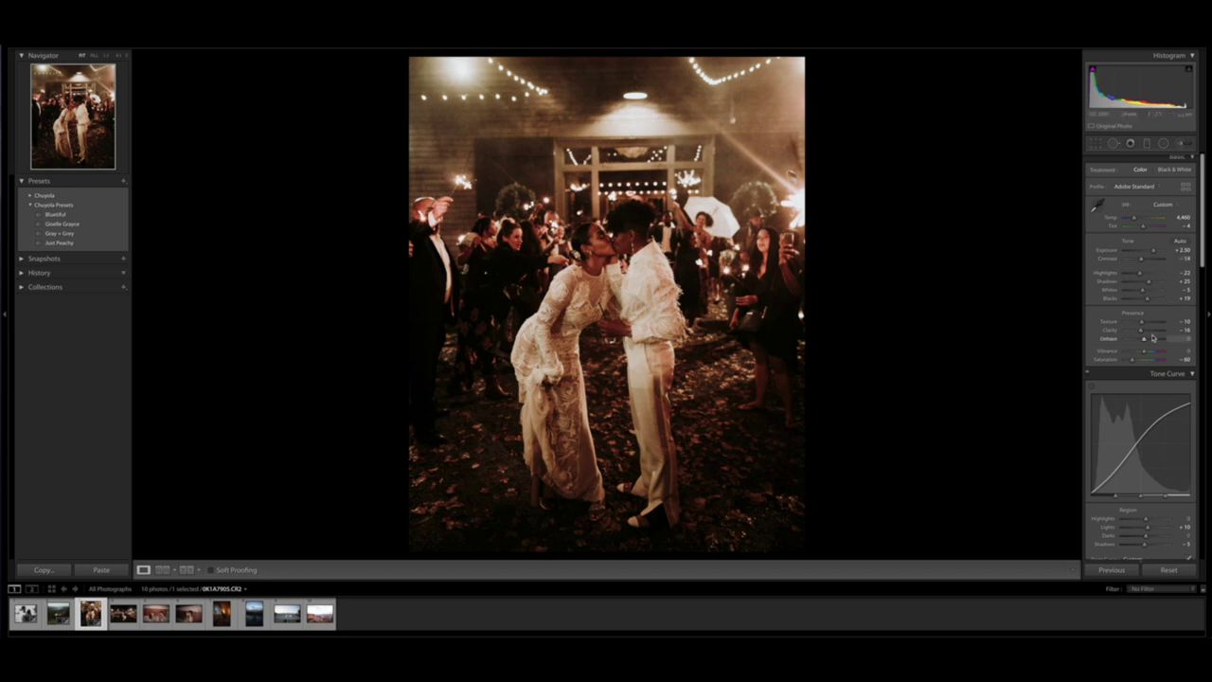
{"action": "left_click_drag", "start_coordinate": [1141, 333], "coordinate": [1141, 333]}
{"action": "left_click_drag", "start_coordinate": [1140, 273], "coordinate": [1148, 301]}
Step: Compare the dance photo before and after editing
{"action": "key", "text": "backslash"}
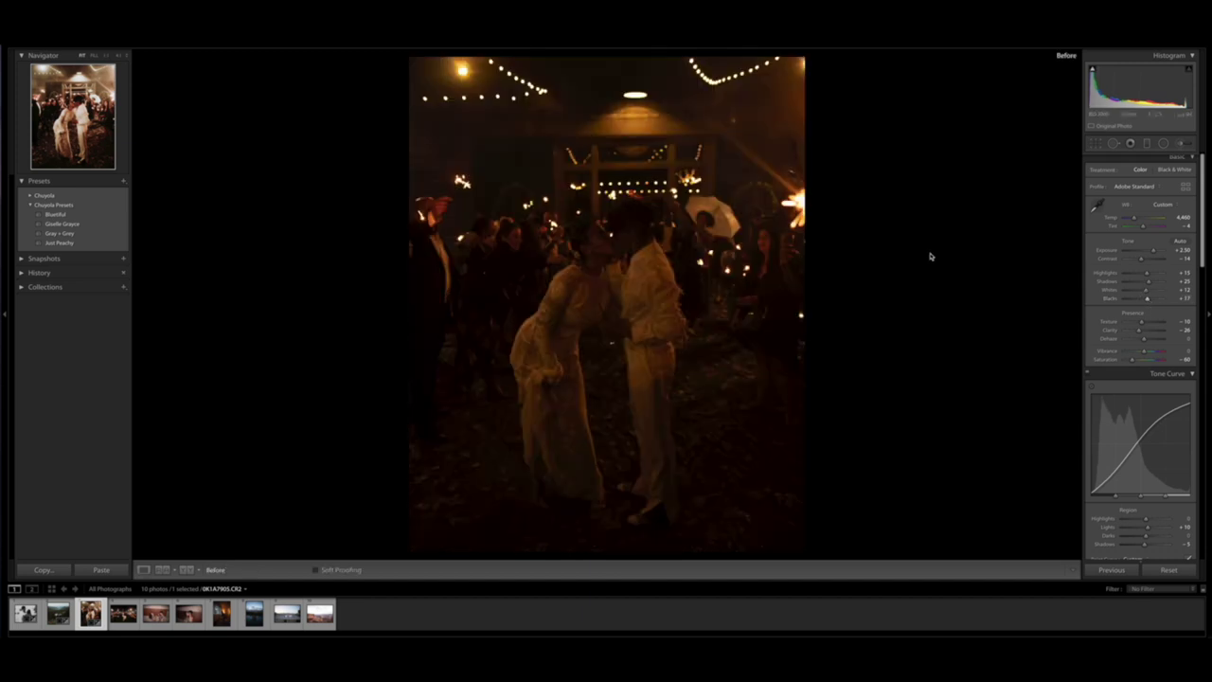
{"action": "key", "text": "backslash"}
{"action": "key", "text": "backslash"}
{"action": "key", "text": "backslash"}
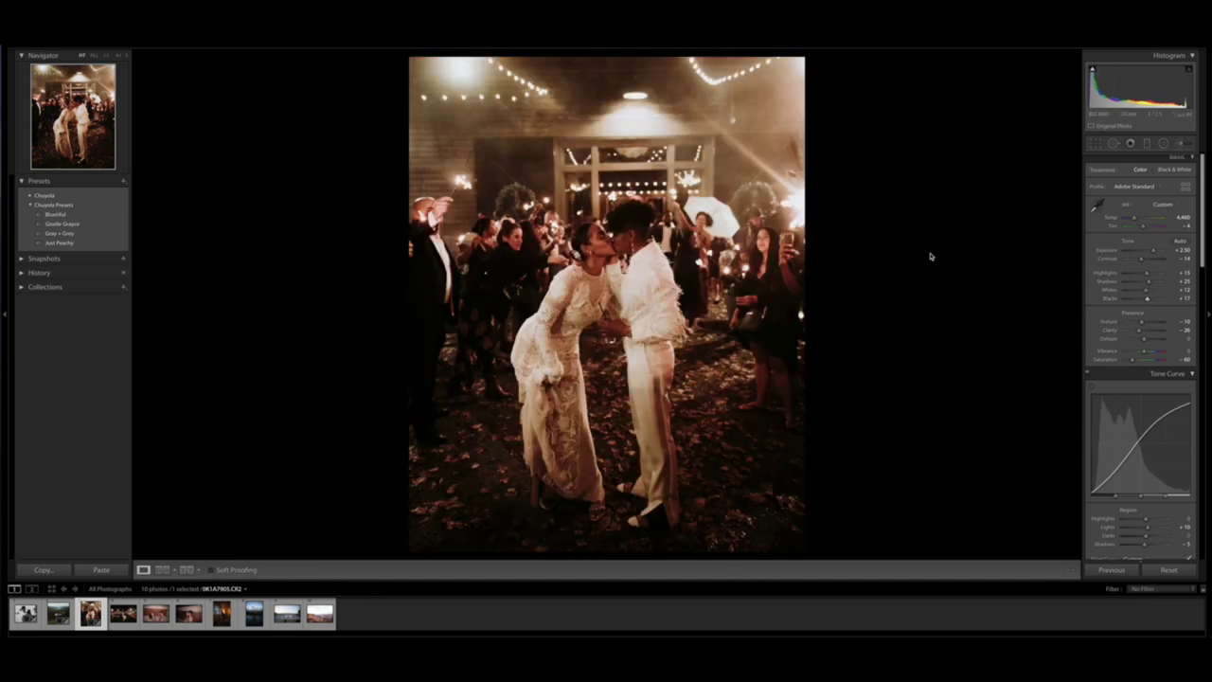
{"action": "key", "text": "backslash"}
{"action": "key", "text": "backslash"}
{"action": "key", "text": "backslash"}
{"action": "key", "text": "backslash"}
Step: Set the dance photo's temperature to 4,010 and contrast to -4, and straighten its crop to an angle of 1.84
{"action": "key", "text": "Up"}
{"action": "key", "text": "r"}
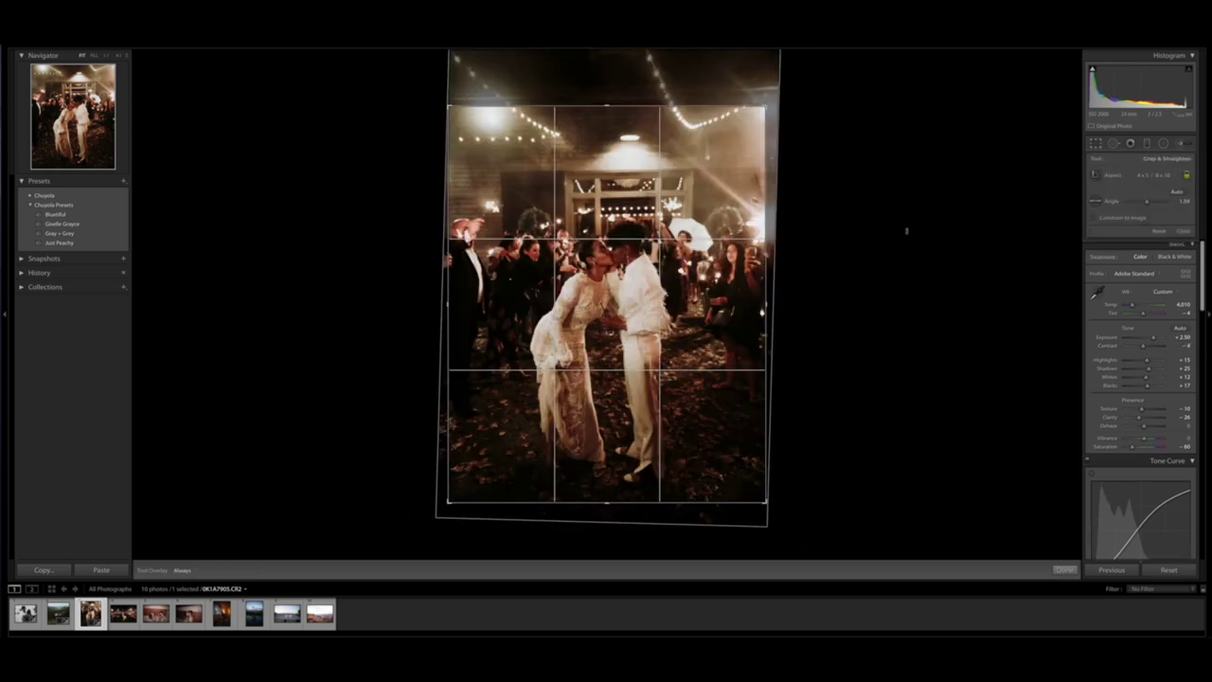
{"action": "left_click_drag", "start_coordinate": [904, 230], "coordinate": [908, 232]}
{"action": "key", "text": "Return"}
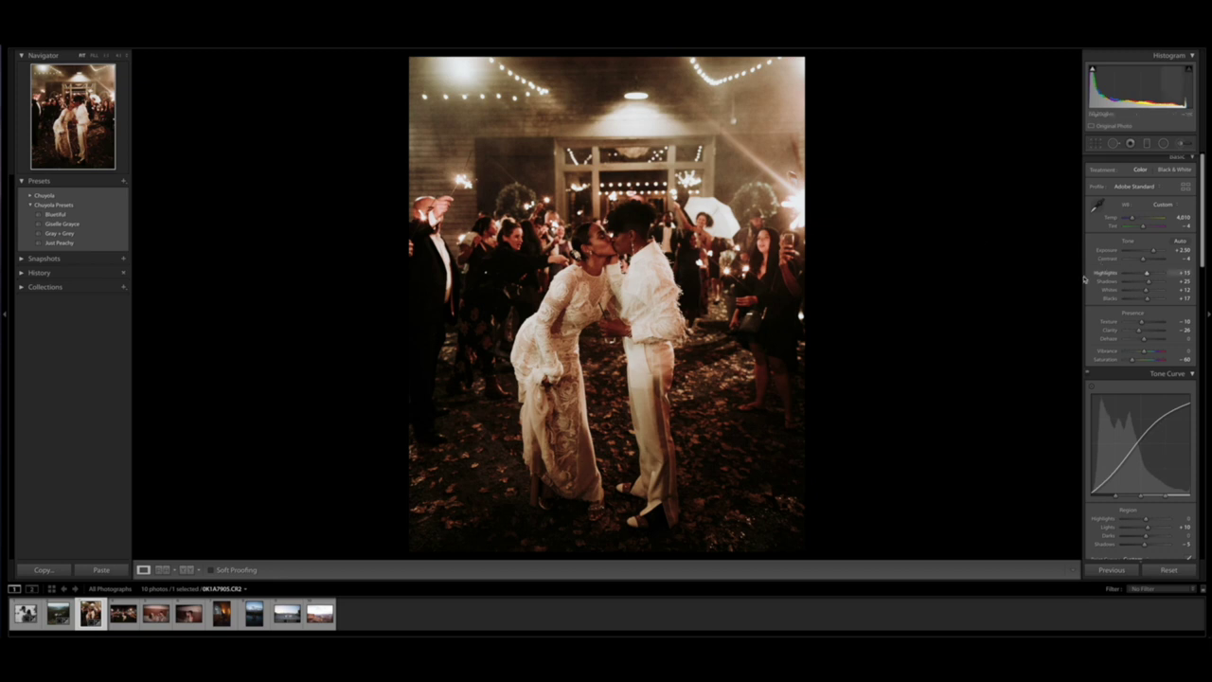
{"action": "key", "text": "r"}
{"action": "left_click_drag", "start_coordinate": [948, 287], "coordinate": [948, 287]}
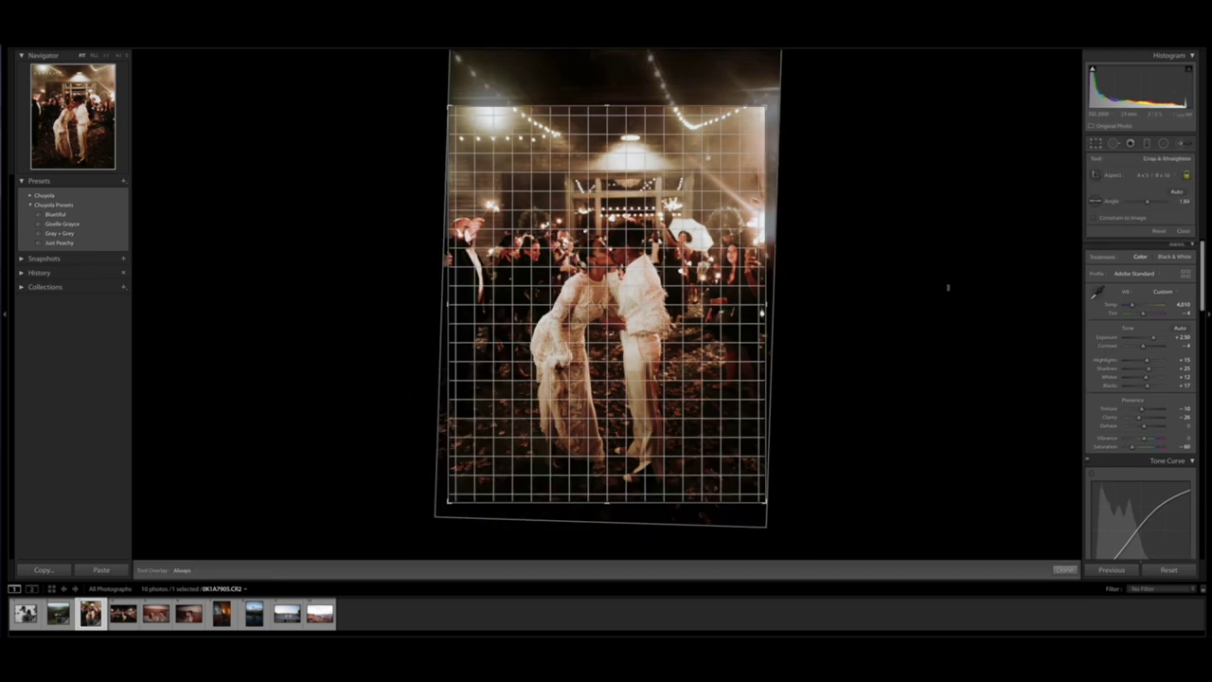
{"action": "key", "text": "Return"}
Step: Set the dance photo's whites to +10 and compare it before and after editing
{"action": "left_click_drag", "start_coordinate": [1146, 292], "coordinate": [1151, 292]}
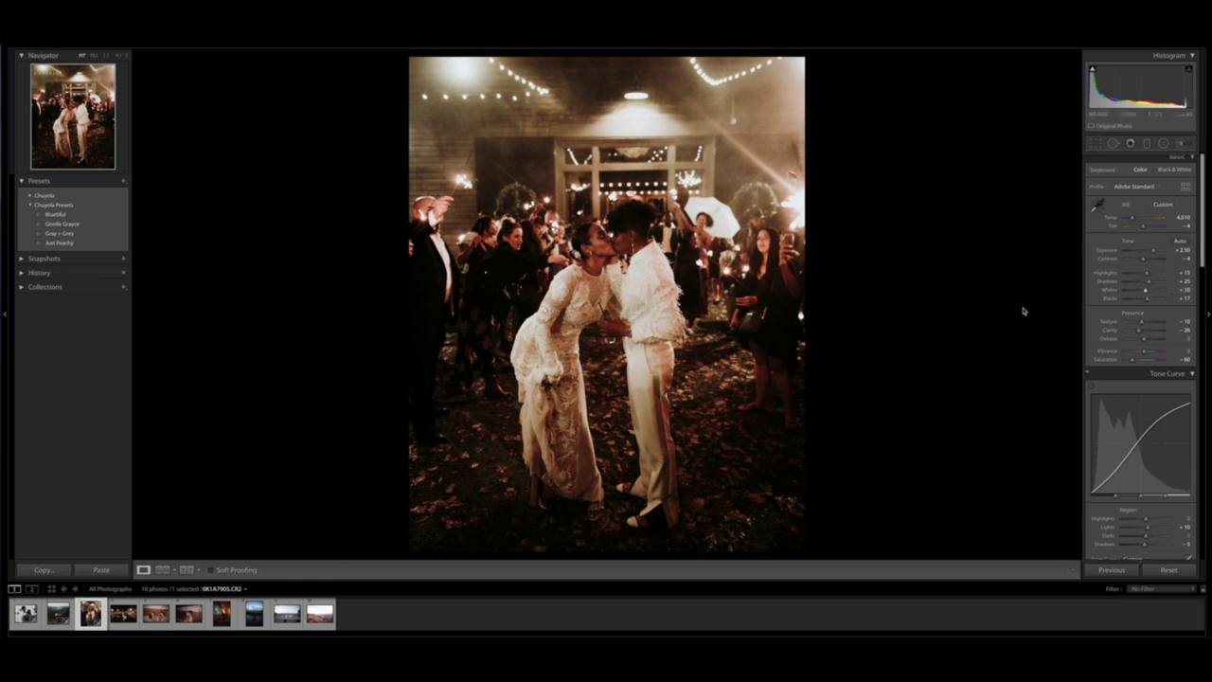
{"action": "key", "text": "y"}
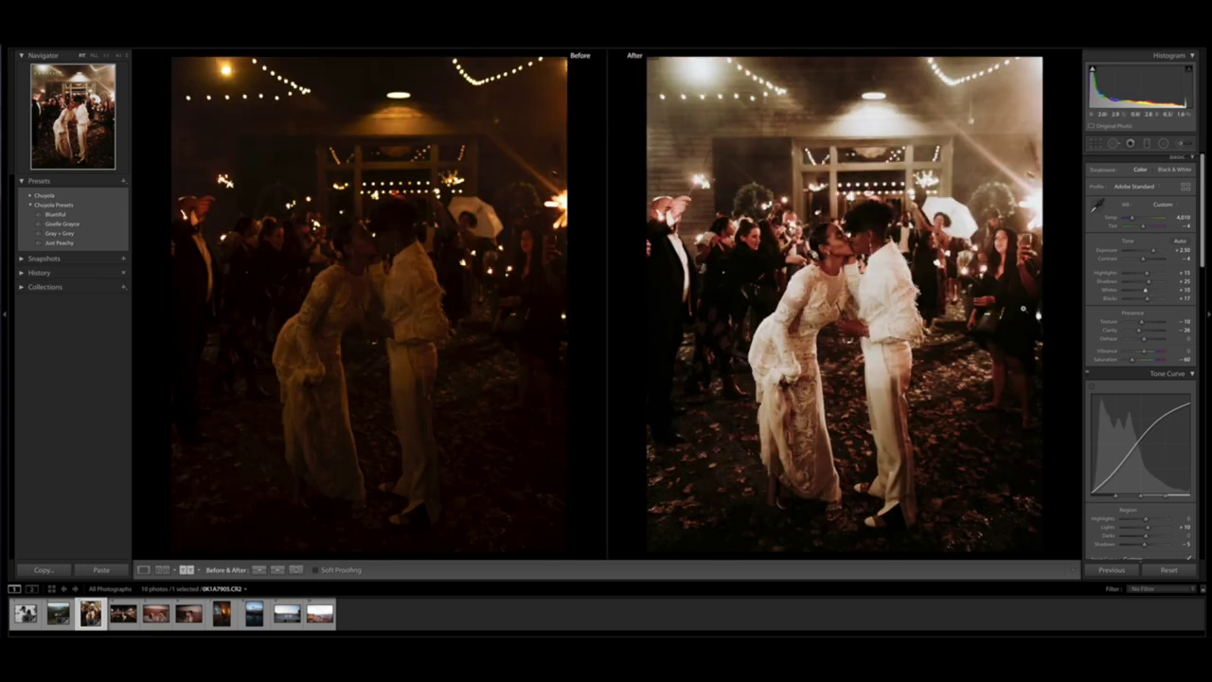
{"action": "key", "text": "y"}
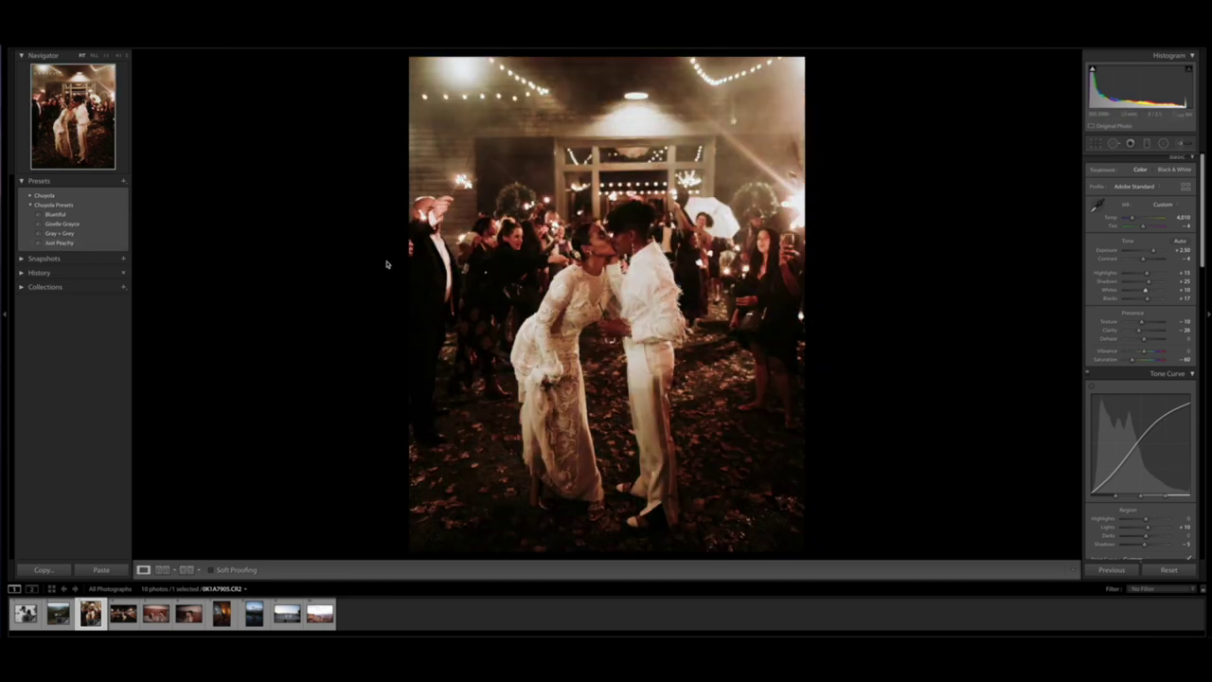
Step: Apply the Just Peachy preset to the sparkler exit photo that follows the dance photo
{"action": "key", "text": "Right"}
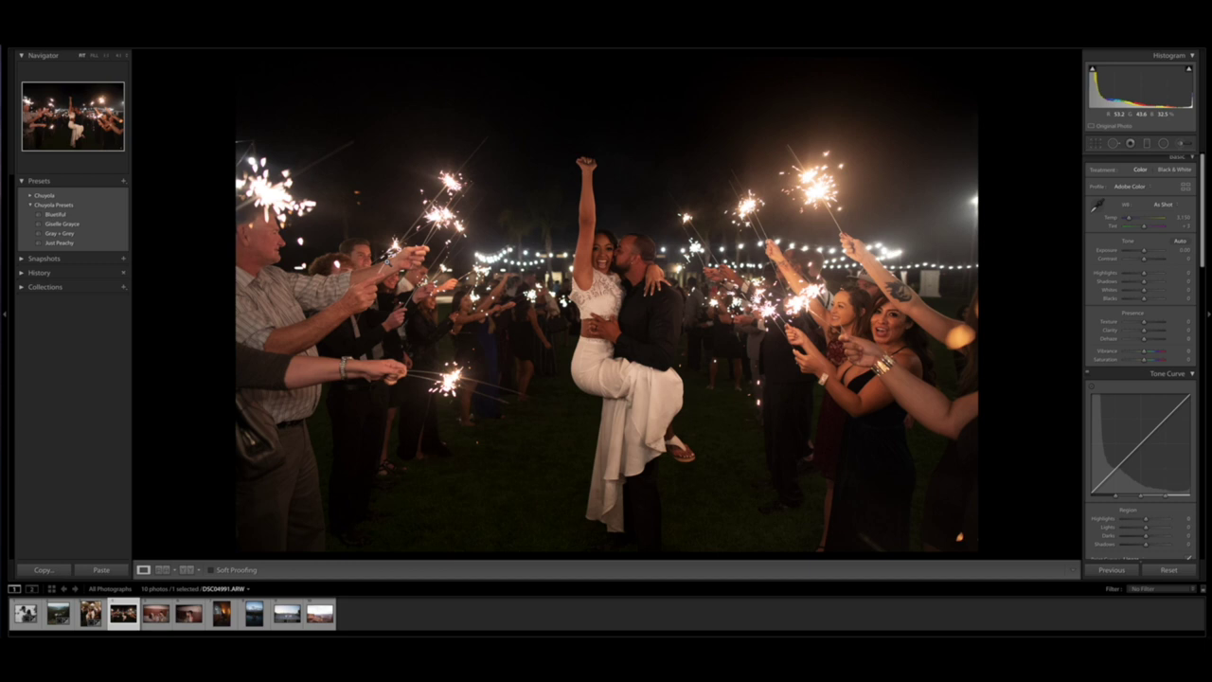
{"action": "left_click", "coordinate": [95, 245]}
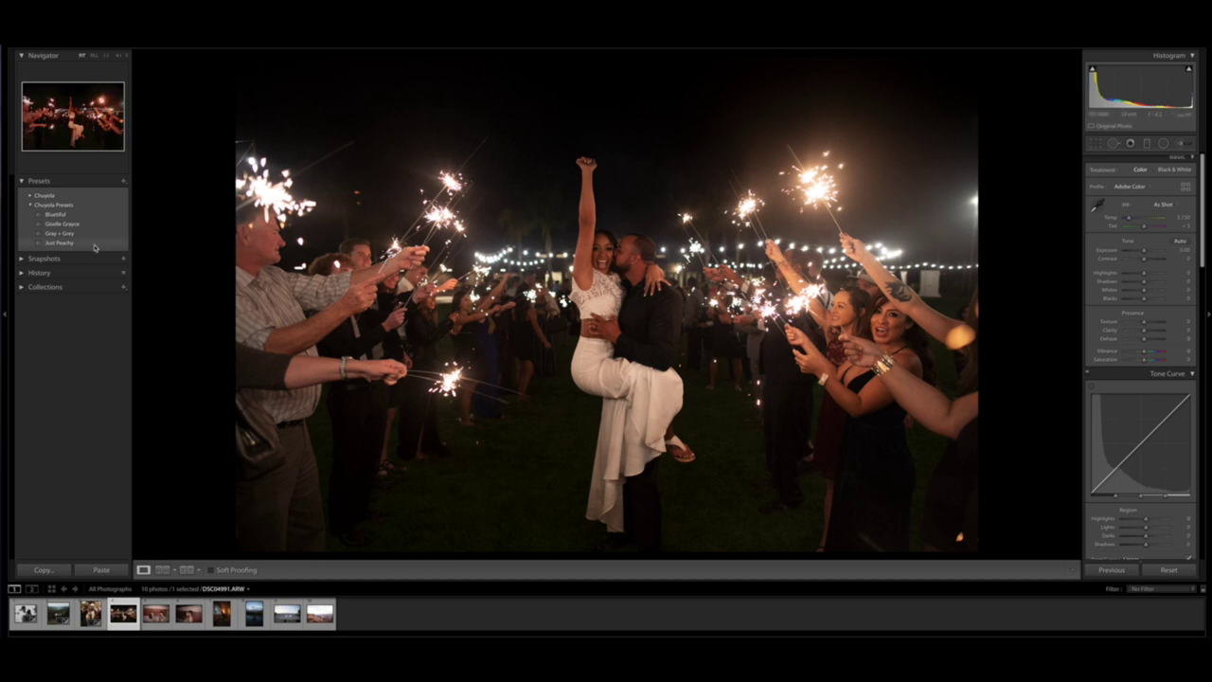
{"action": "left_click", "coordinate": [94, 244]}
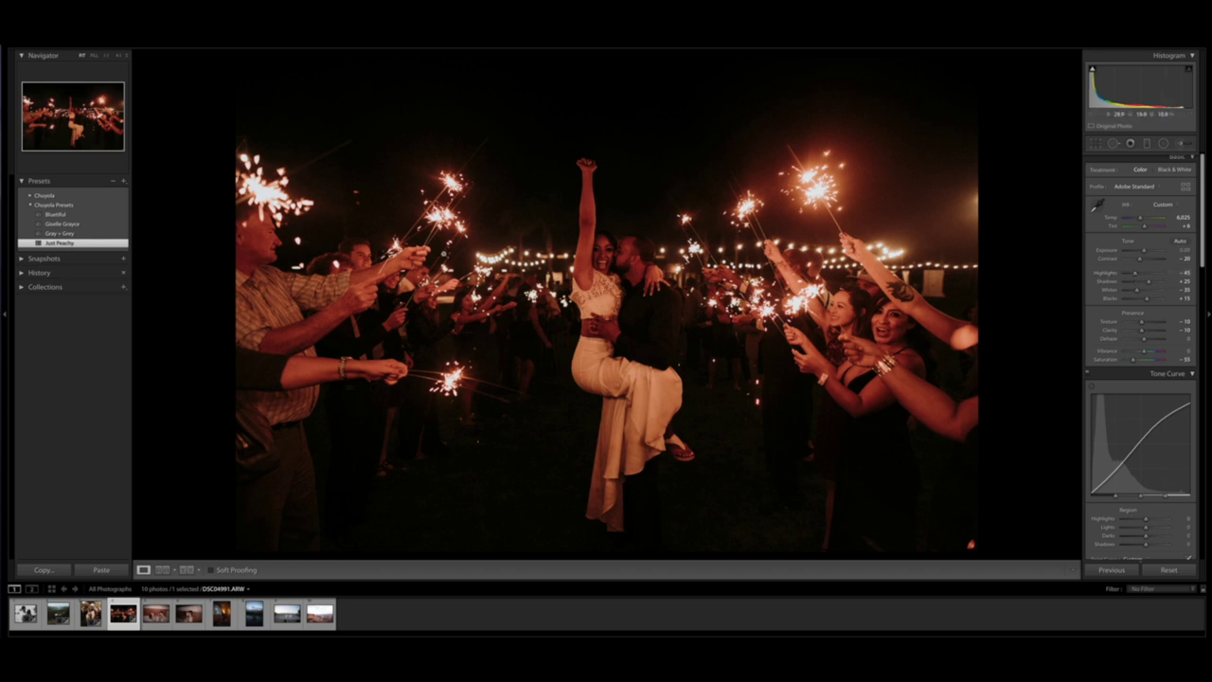
Step: Set the sparkler photo's exposure to +1.05 and its temperature to 4,572
{"action": "left_click_drag", "start_coordinate": [1144, 252], "coordinate": [1151, 252]}
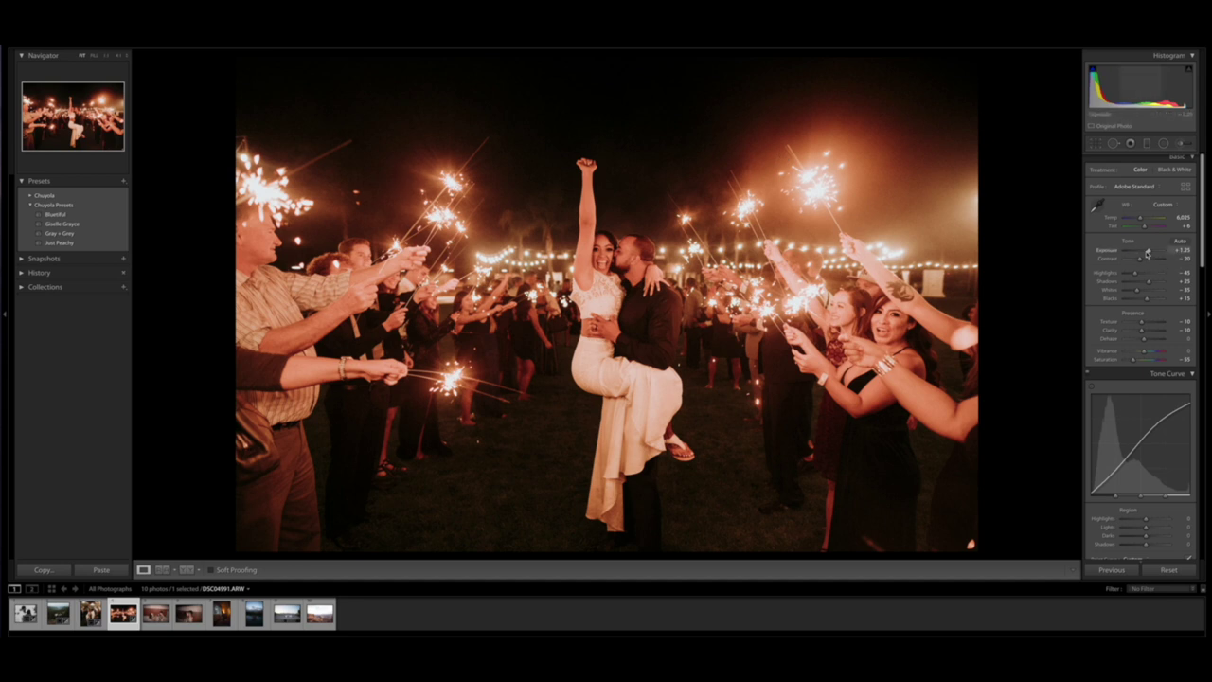
{"action": "left_click_drag", "start_coordinate": [1150, 252], "coordinate": [1148, 253]}
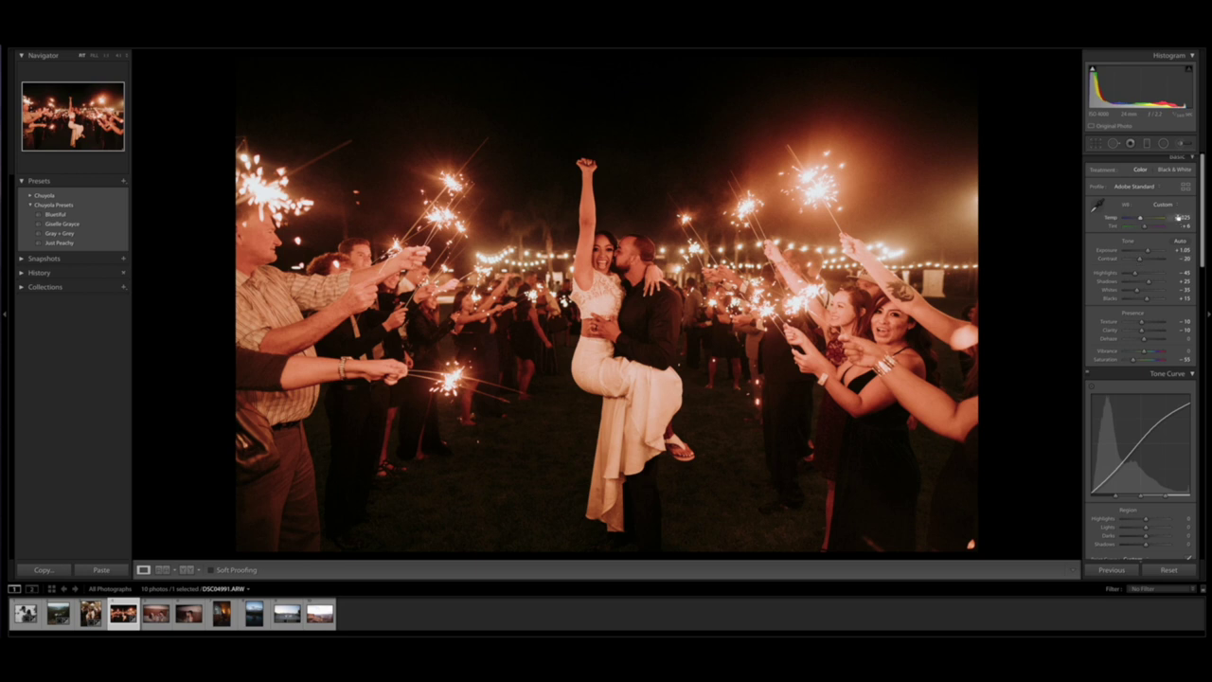
{"action": "left_click", "coordinate": [1141, 220]}
{"action": "left_click_drag", "start_coordinate": [1141, 219], "coordinate": [1138, 220]}
{"action": "left_click_drag", "start_coordinate": [1135, 219], "coordinate": [1135, 219]}
Step: Set the tone curve's lights to +10 and shadows to -5, the orange saturation to +10 and the orange hue to -20
{"action": "scroll", "coordinate": [1144, 283], "scroll_direction": "down", "scroll_amount": 5}
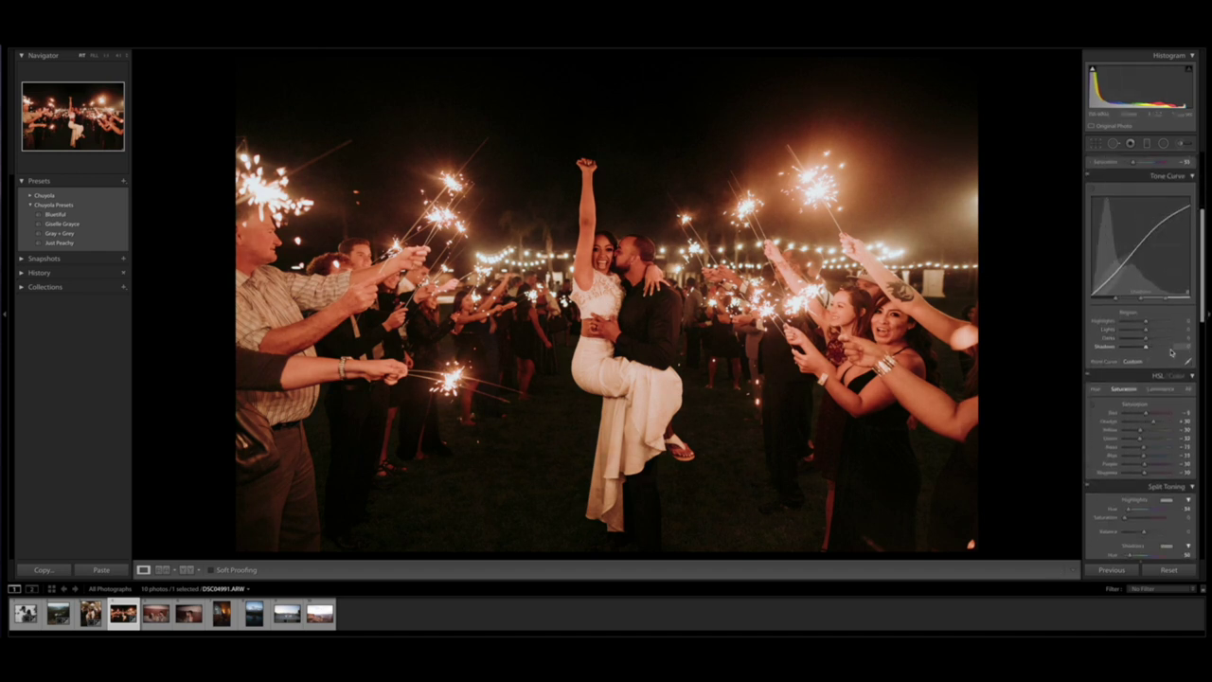
{"action": "key", "text": "Up"}
{"action": "key", "text": "Up"}
{"action": "key", "text": "Up"}
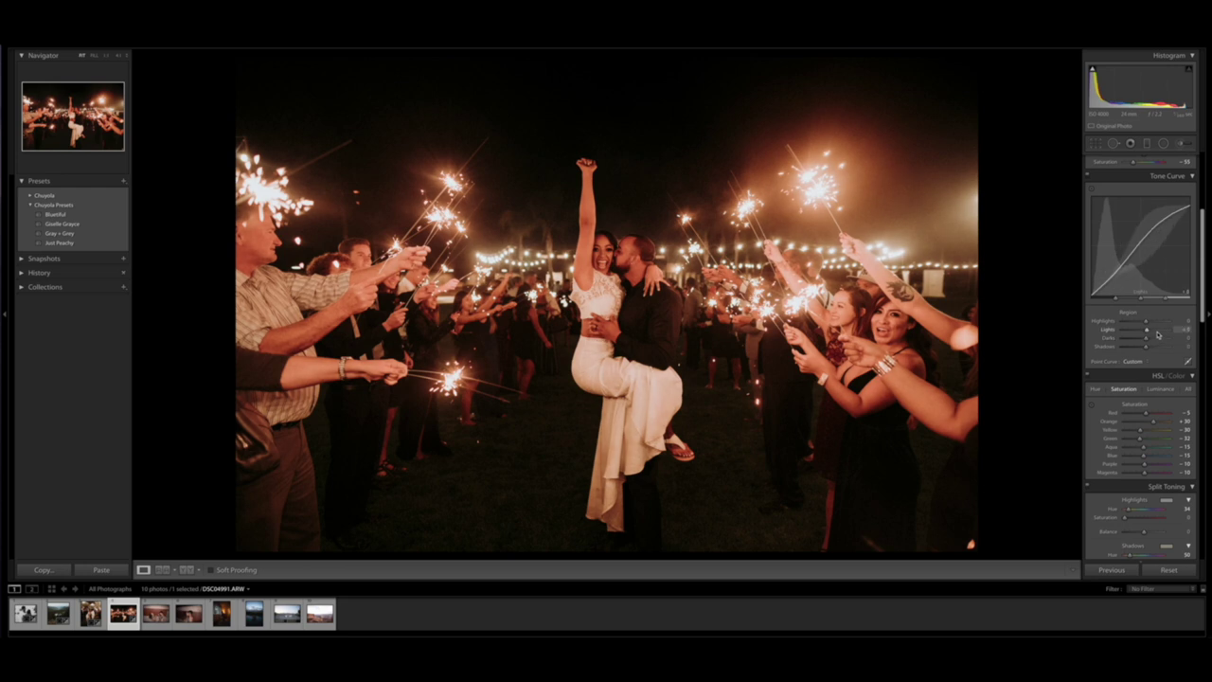
{"action": "left_click_drag", "start_coordinate": [1150, 419], "coordinate": [1150, 425]}
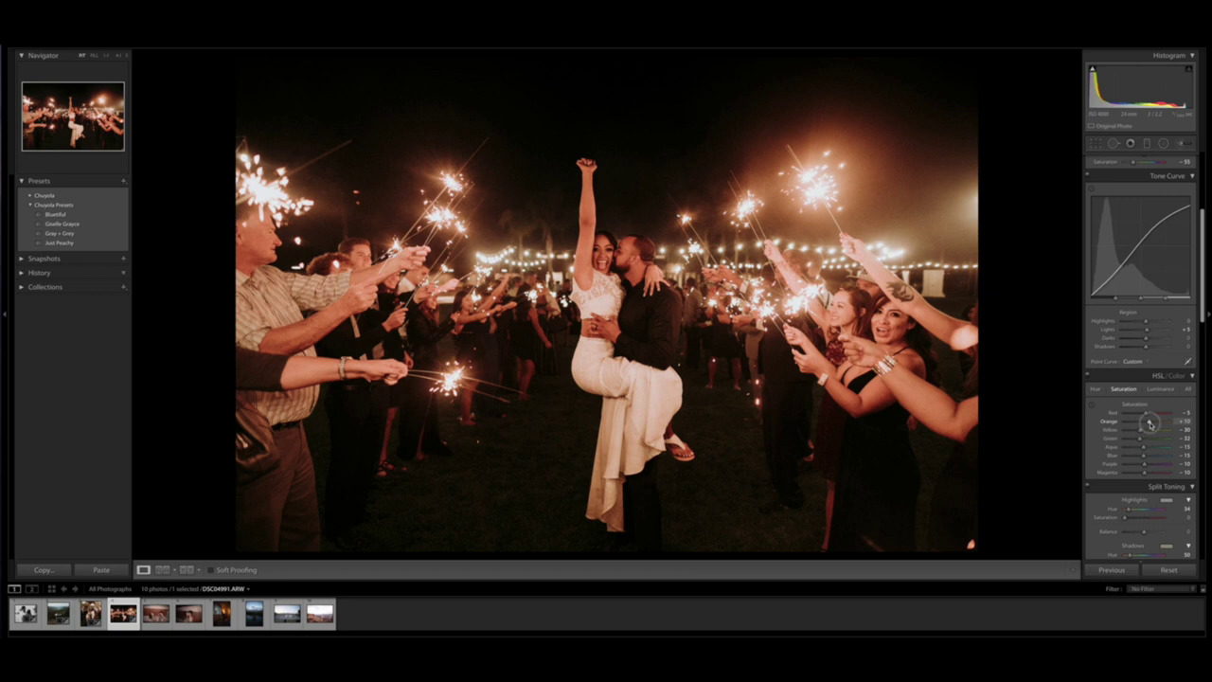
{"action": "left_click", "coordinate": [1096, 388]}
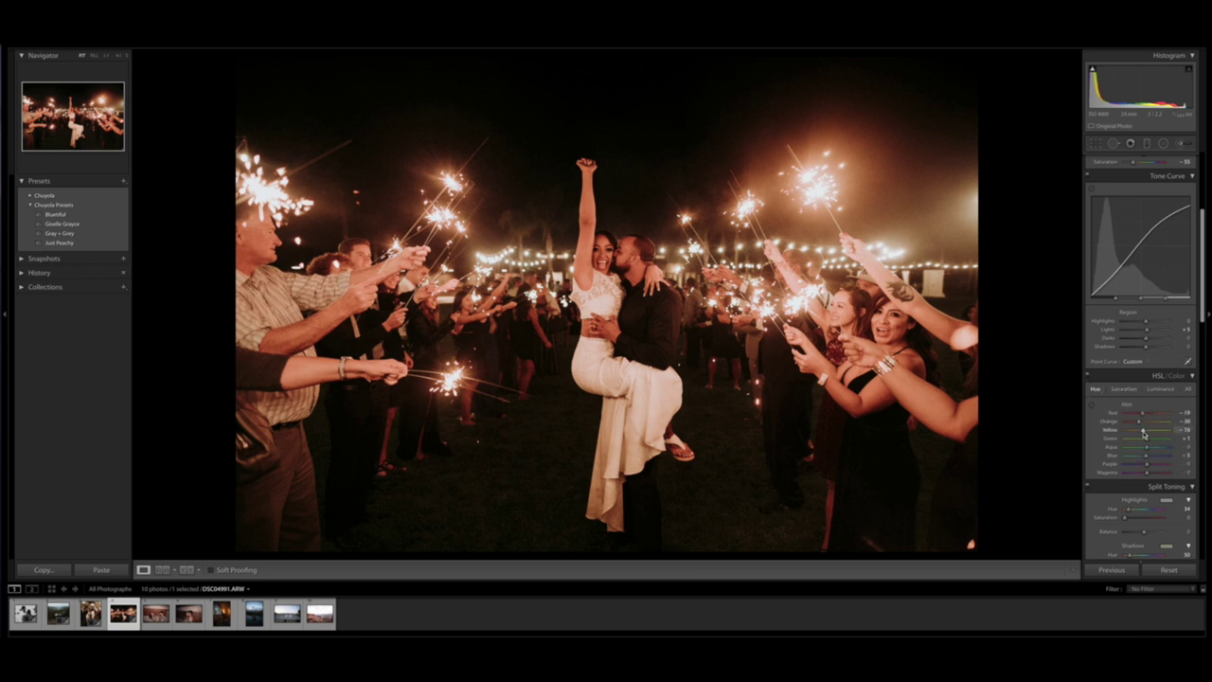
{"action": "left_click_drag", "start_coordinate": [1143, 431], "coordinate": [1141, 424]}
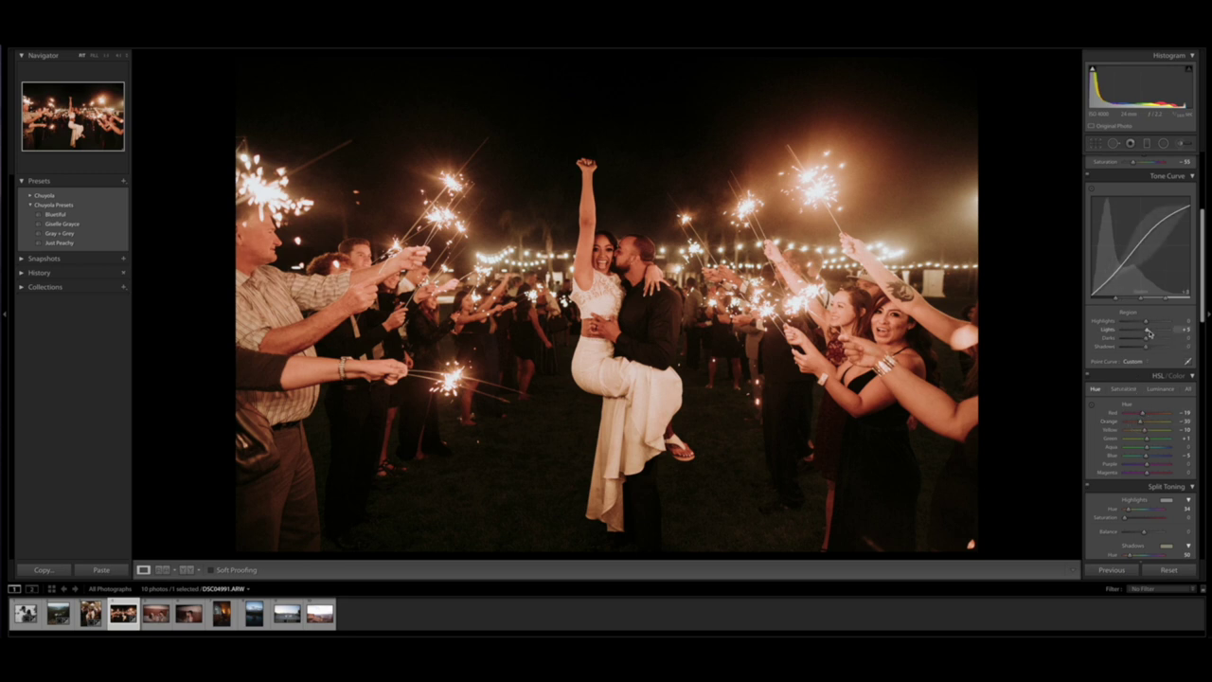
{"action": "left_click_drag", "start_coordinate": [1147, 331], "coordinate": [1149, 349]}
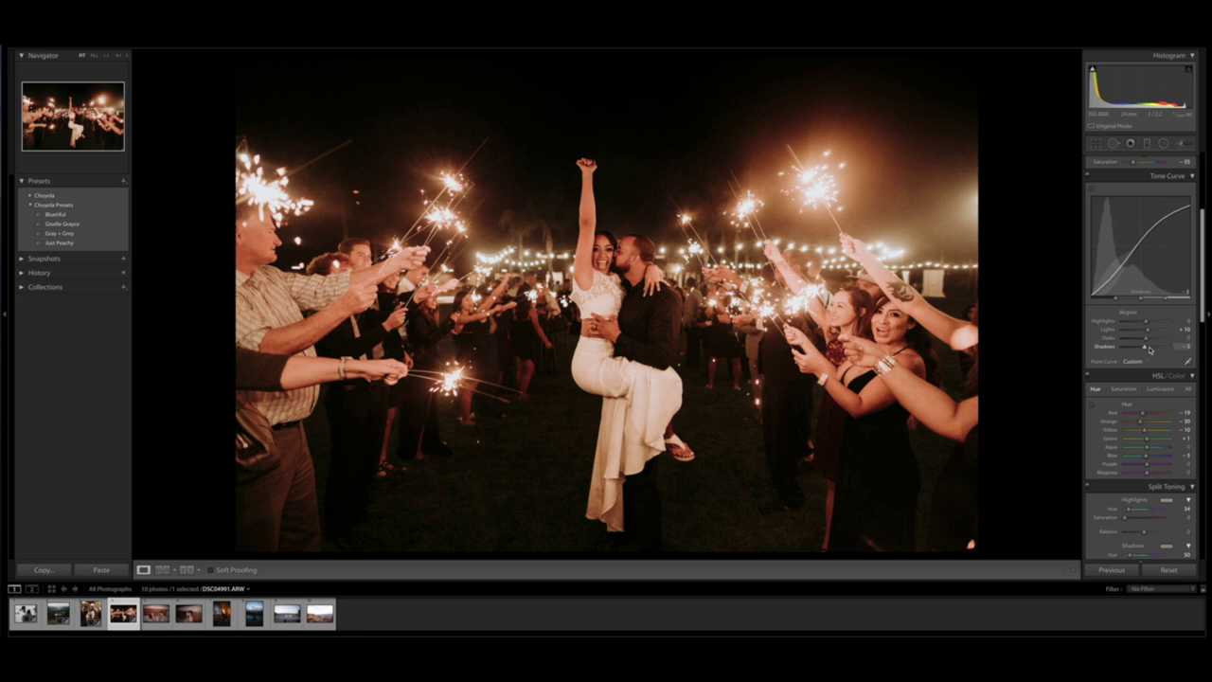
Step: Set the sparkler photo's yellow saturation to -57 and reduce its orange saturation
{"action": "left_click", "coordinate": [1123, 389]}
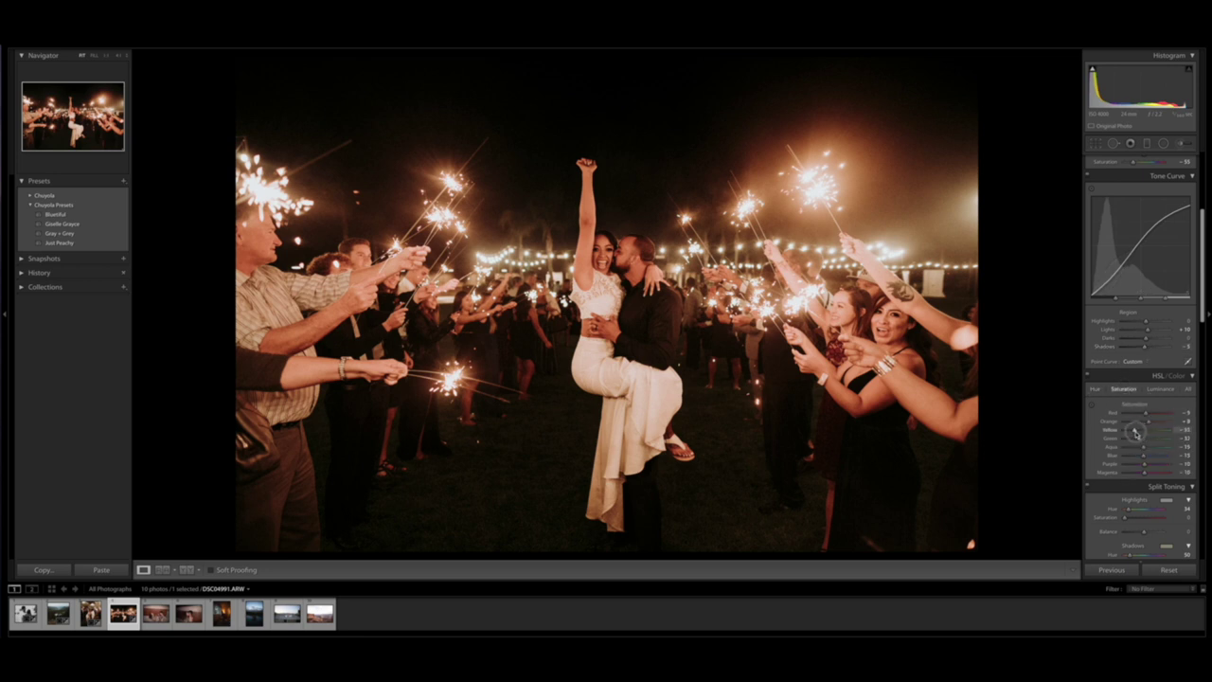
{"action": "left_click_drag", "start_coordinate": [1135, 430], "coordinate": [1134, 430]}
{"action": "double_click", "coordinate": [1149, 426]}
Step: Adjust the orange luminance, lower the yellow luminance and set the orange saturation to -1
{"action": "left_click", "coordinate": [1160, 389]}
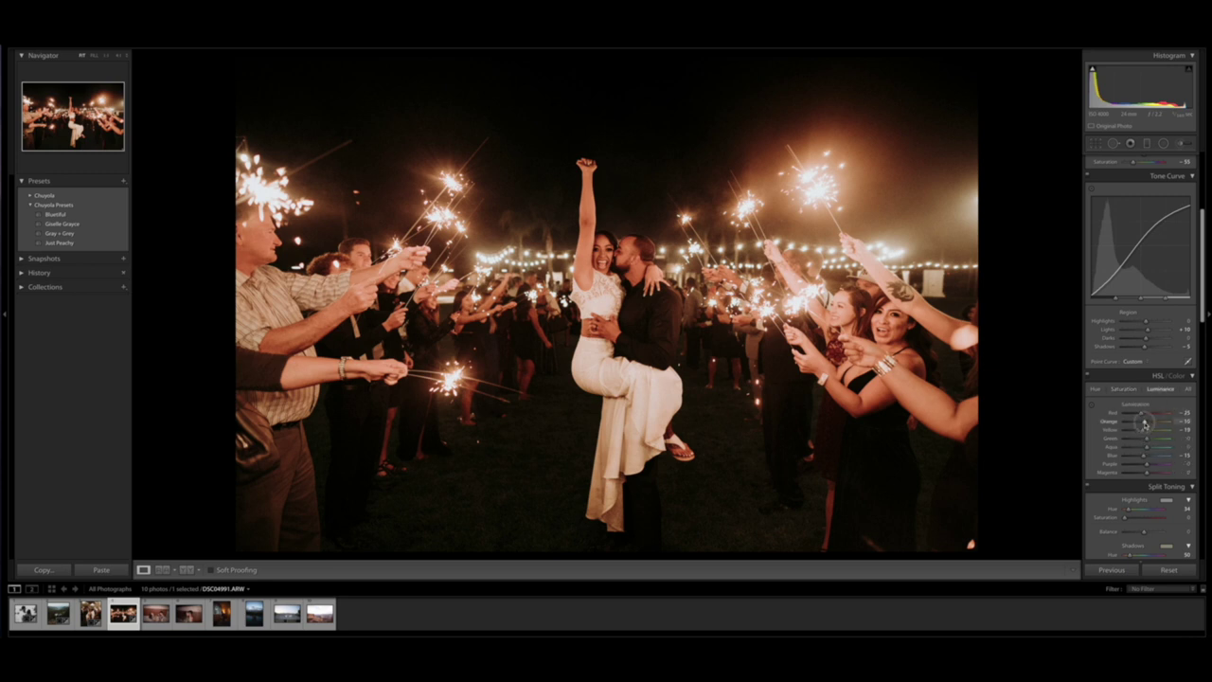
{"action": "double_click", "coordinate": [1146, 422]}
{"action": "left_click_drag", "start_coordinate": [1146, 422], "coordinate": [1143, 425]}
{"action": "left_click", "coordinate": [1139, 431]}
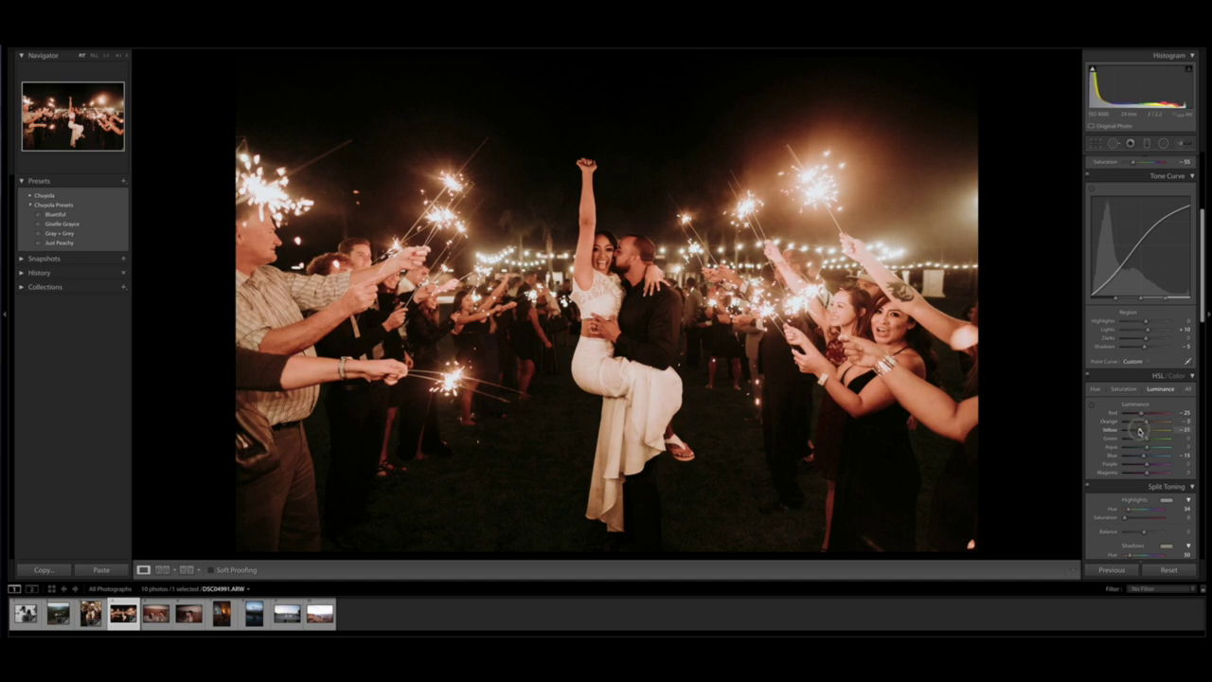
{"action": "left_click", "coordinate": [1123, 389]}
{"action": "left_click_drag", "start_coordinate": [1147, 423], "coordinate": [1147, 424]}
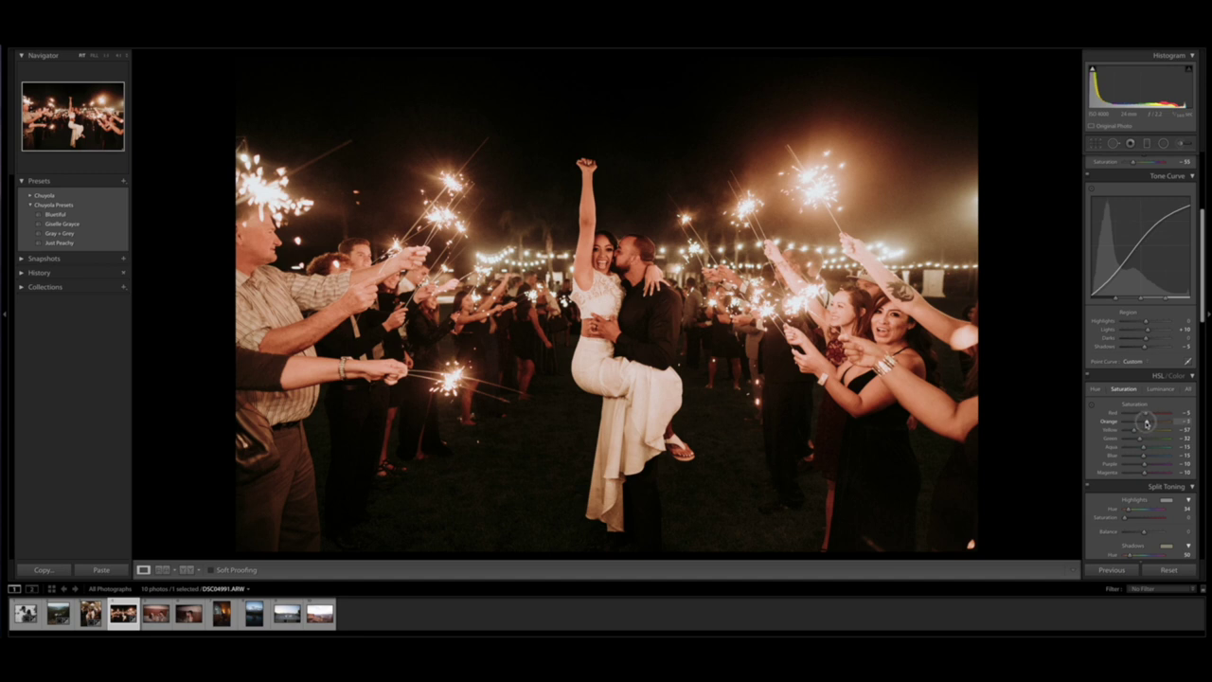
Step: Set the sparkler photo's temperature to 4,072, tint to +1, contrast to -22, highlights to -55, shadows to +21, whites to -34 and blacks to +13
{"action": "scroll", "coordinate": [1143, 379], "scroll_direction": "up", "scroll_amount": 5}
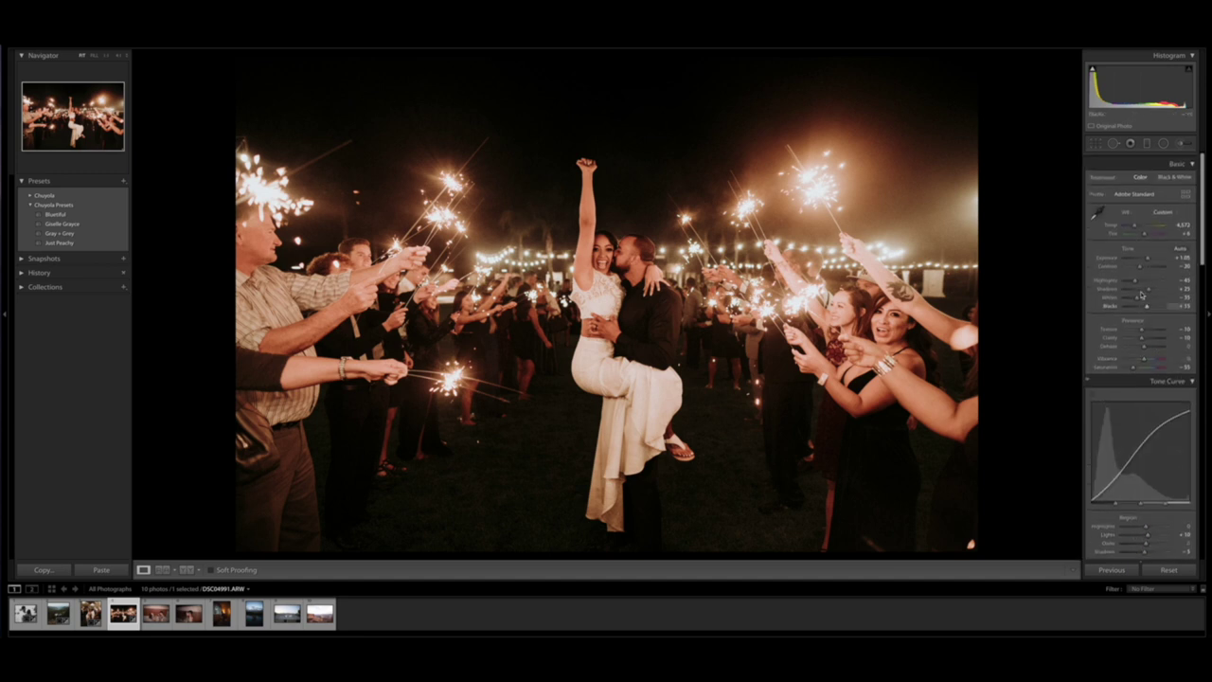
{"action": "scroll", "coordinate": [1141, 295], "scroll_direction": "up", "scroll_amount": 1}
{"action": "left_click_drag", "start_coordinate": [1137, 275], "coordinate": [1134, 276]}
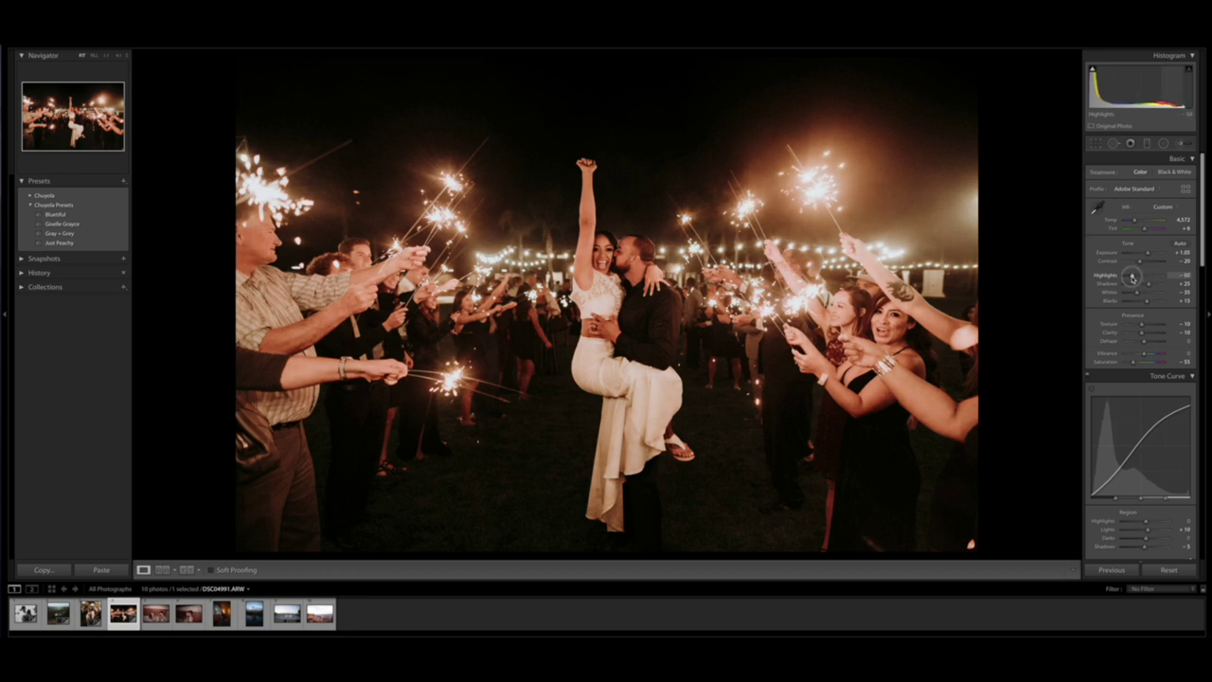
{"action": "left_click_drag", "start_coordinate": [1133, 221], "coordinate": [1135, 221]}
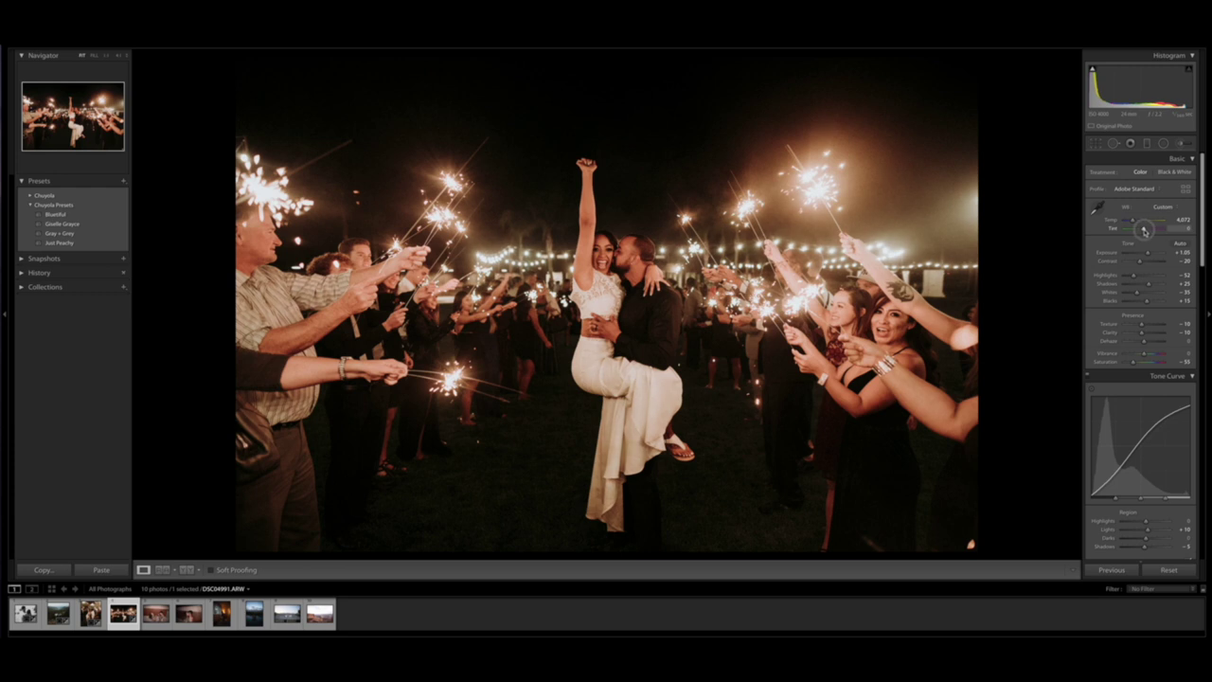
{"action": "left_click_drag", "start_coordinate": [1144, 230], "coordinate": [1139, 264]}
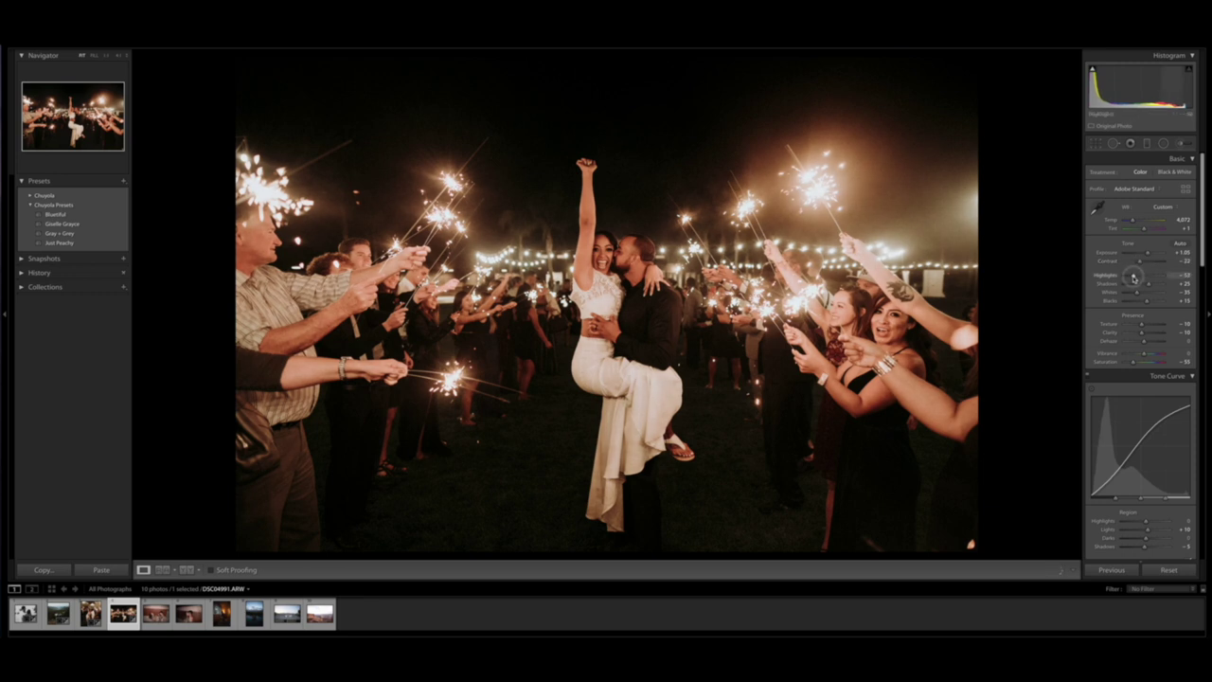
{"action": "mouse_move", "coordinate": [1136, 293]}
{"action": "left_mouse_down"}
{"action": "mouse_move", "coordinate": [1148, 286]}
{"action": "mouse_move", "coordinate": [1146, 303]}
{"action": "mouse_move", "coordinate": [1138, 295]}
{"action": "left_mouse_up"}
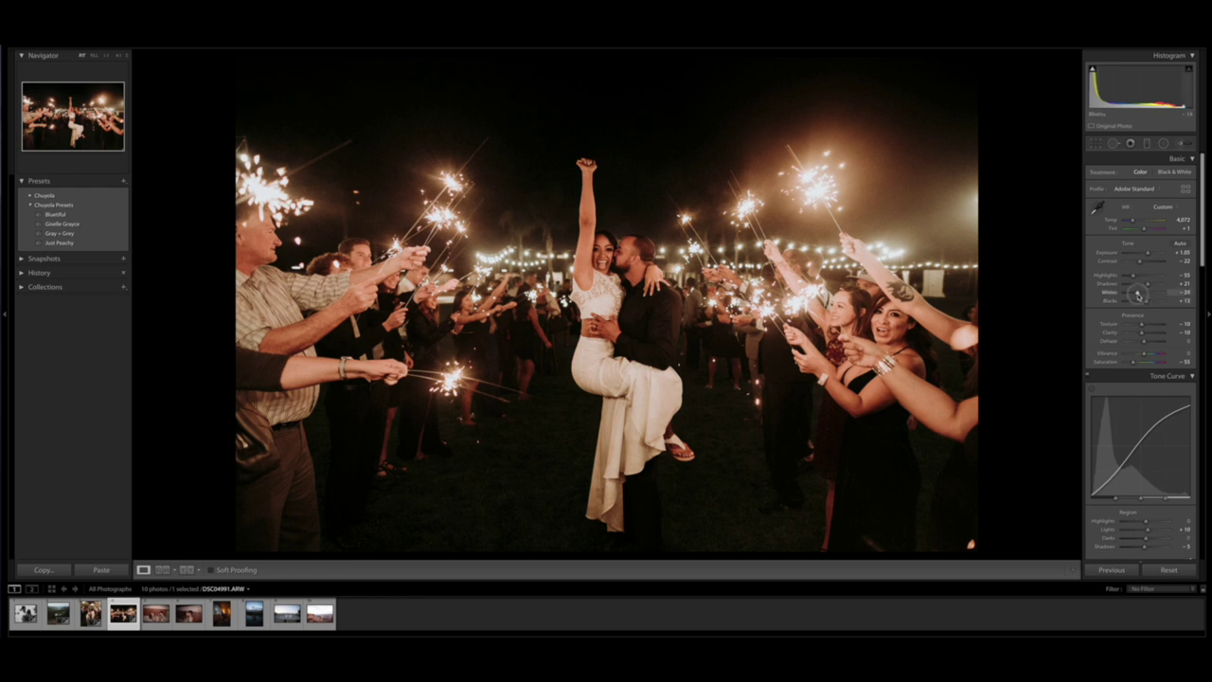
Step: Set the sparkler photo's orange hue to -29
{"action": "scroll", "coordinate": [1141, 331], "scroll_direction": "down", "scroll_amount": 5}
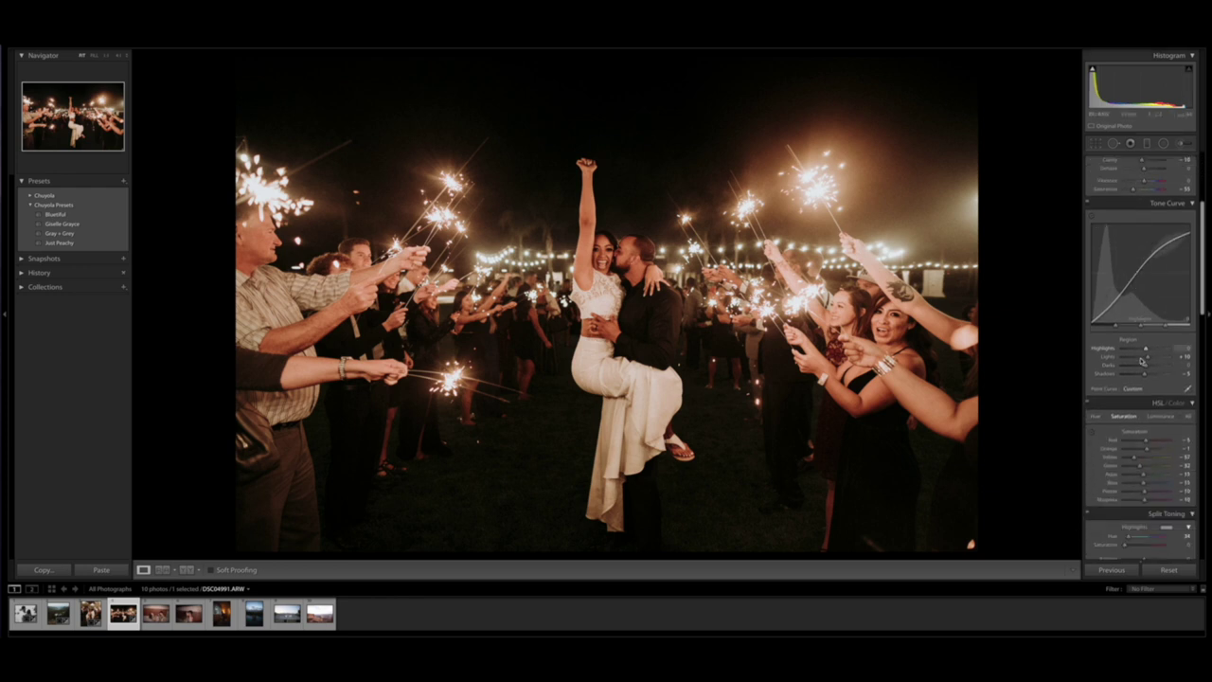
{"action": "scroll", "coordinate": [1141, 361], "scroll_direction": "down", "scroll_amount": 1}
{"action": "left_click", "coordinate": [1095, 386]}
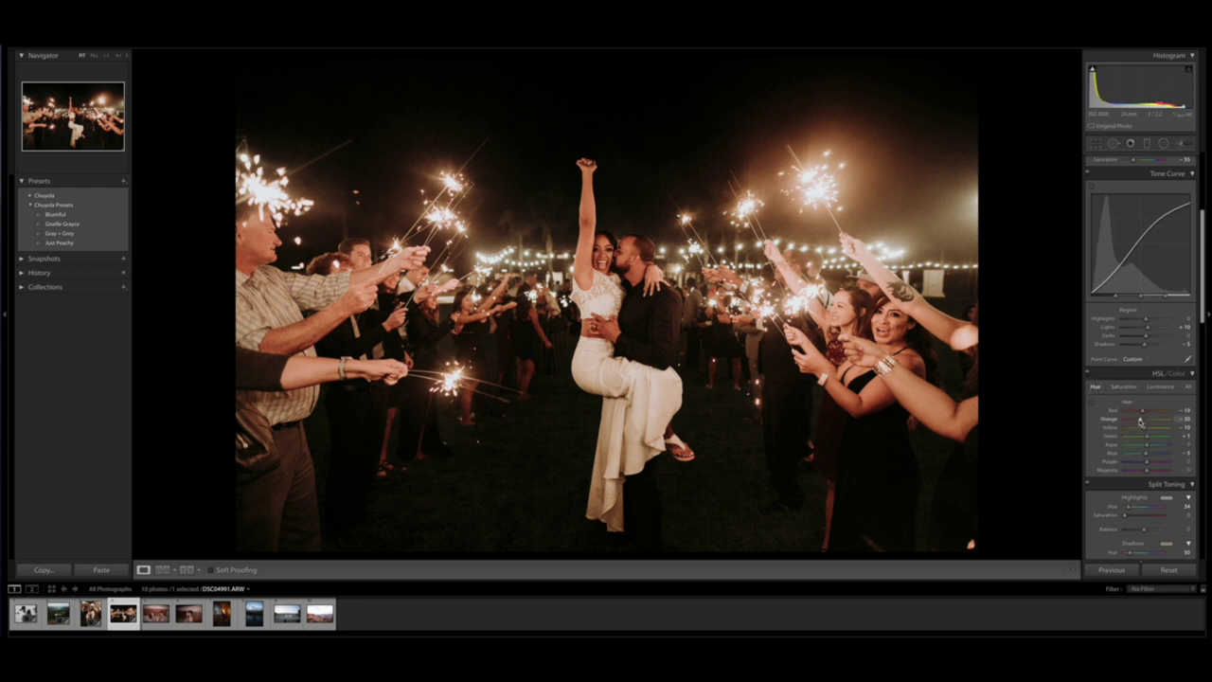
{"action": "left_click_drag", "start_coordinate": [1141, 422], "coordinate": [1141, 423]}
{"action": "left_click_drag", "start_coordinate": [1141, 421], "coordinate": [1141, 421]}
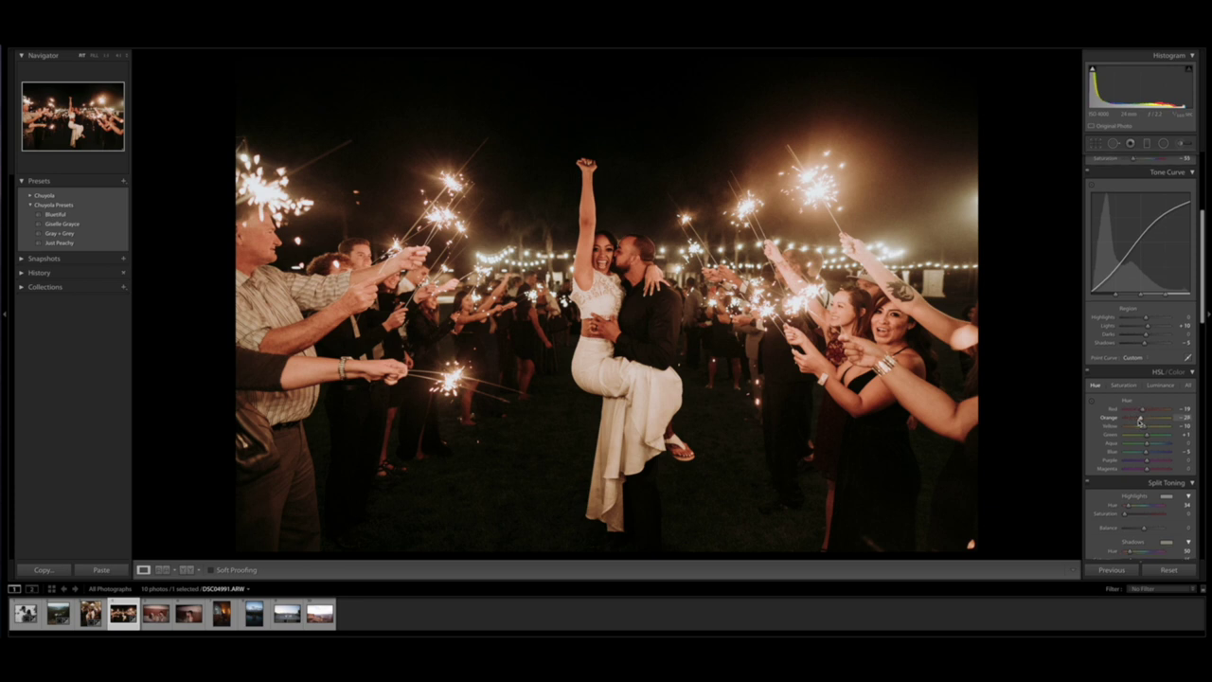
Step: Place a tall radial filter over the embracing couple and set its exposure to -0.10
{"action": "scroll", "coordinate": [1151, 284], "scroll_direction": "up", "scroll_amount": 5}
{"action": "left_click", "coordinate": [1163, 143]}
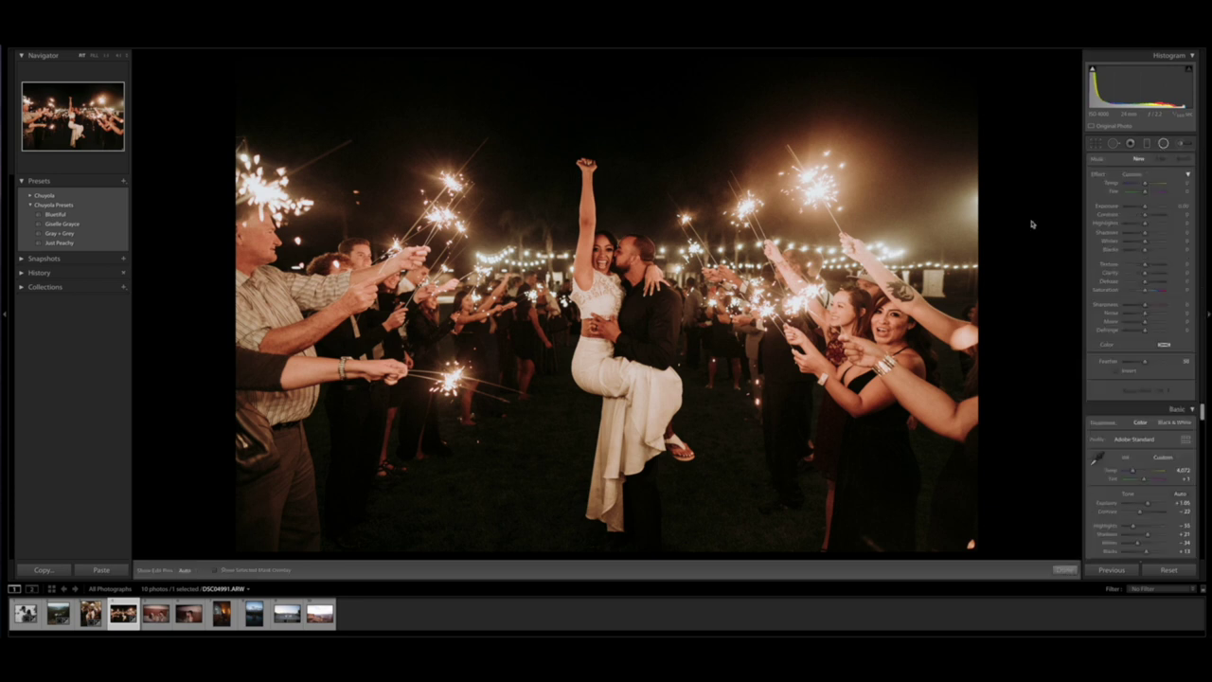
{"action": "mouse_move", "coordinate": [619, 270]}
{"action": "left_mouse_down"}
{"action": "mouse_move", "coordinate": [663, 417]}
{"action": "mouse_move", "coordinate": [644, 396]}
{"action": "left_mouse_up"}
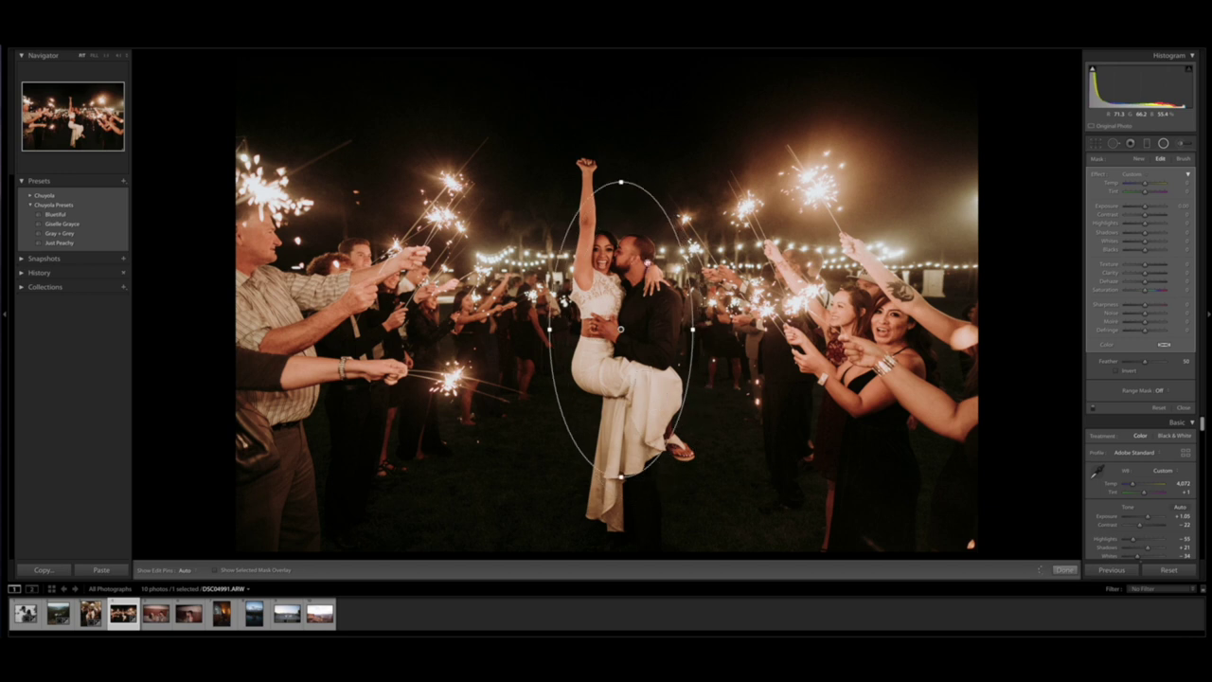
{"action": "left_click_drag", "start_coordinate": [620, 181], "coordinate": [619, 132]}
{"action": "left_click_drag", "start_coordinate": [698, 329], "coordinate": [717, 327]}
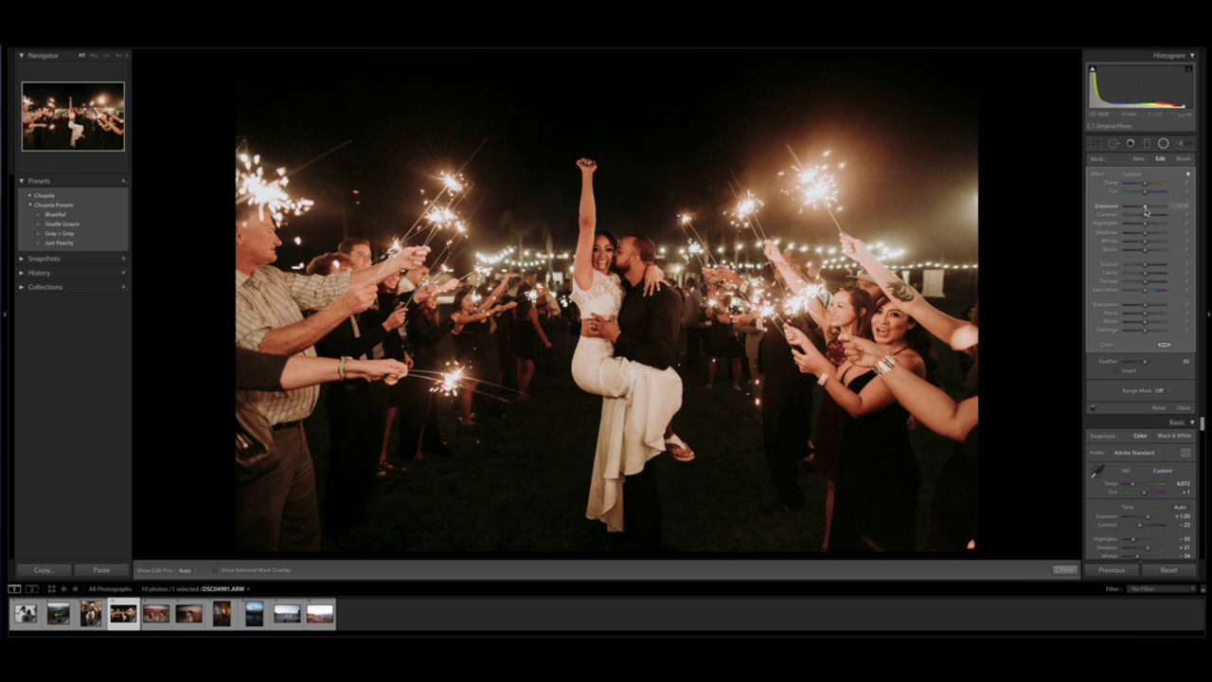
{"action": "left_click_drag", "start_coordinate": [1145, 206], "coordinate": [1143, 210]}
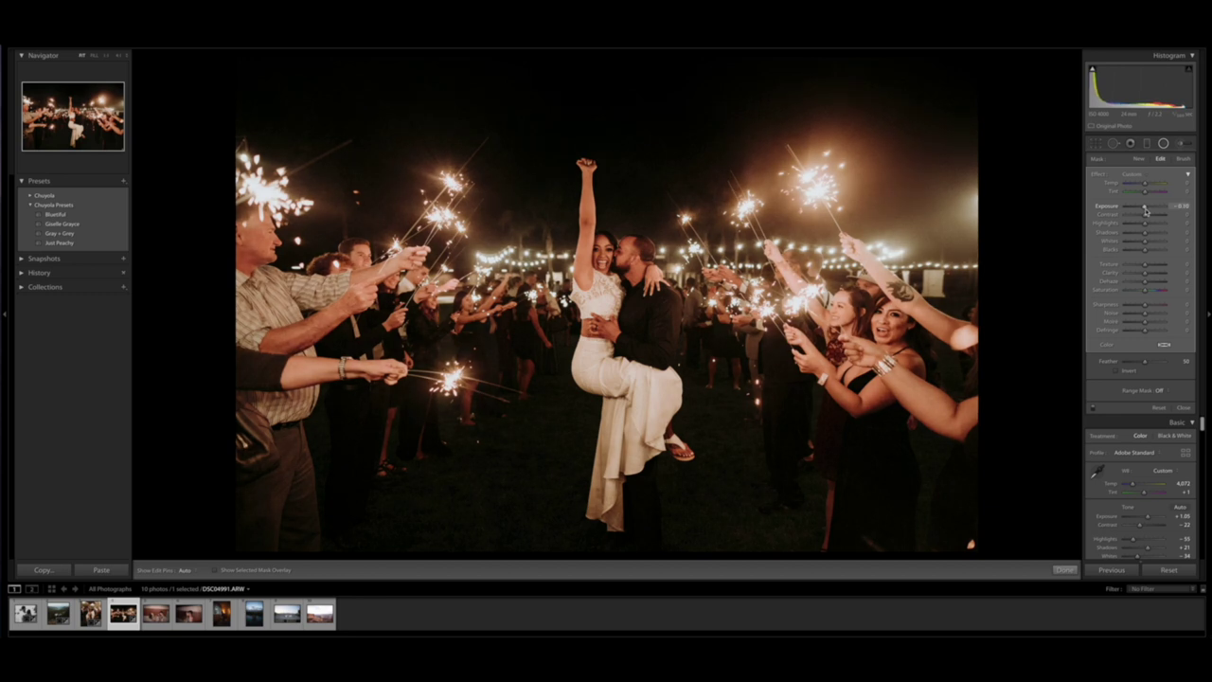
{"action": "left_click_drag", "start_coordinate": [1145, 224], "coordinate": [1145, 224]}
{"action": "key", "text": "Return"}
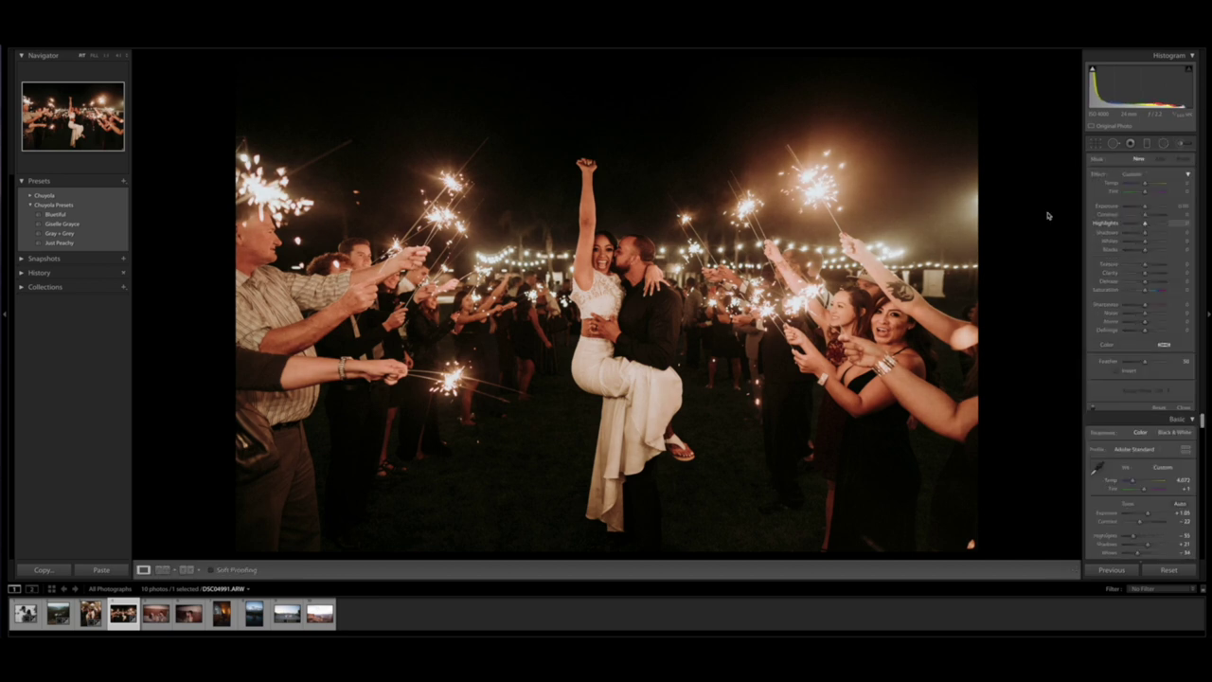
Step: Crop the sparkler photo slightly tighter from its left edge and fine-tune its rotation so the scene sits level
{"action": "key", "text": "r"}
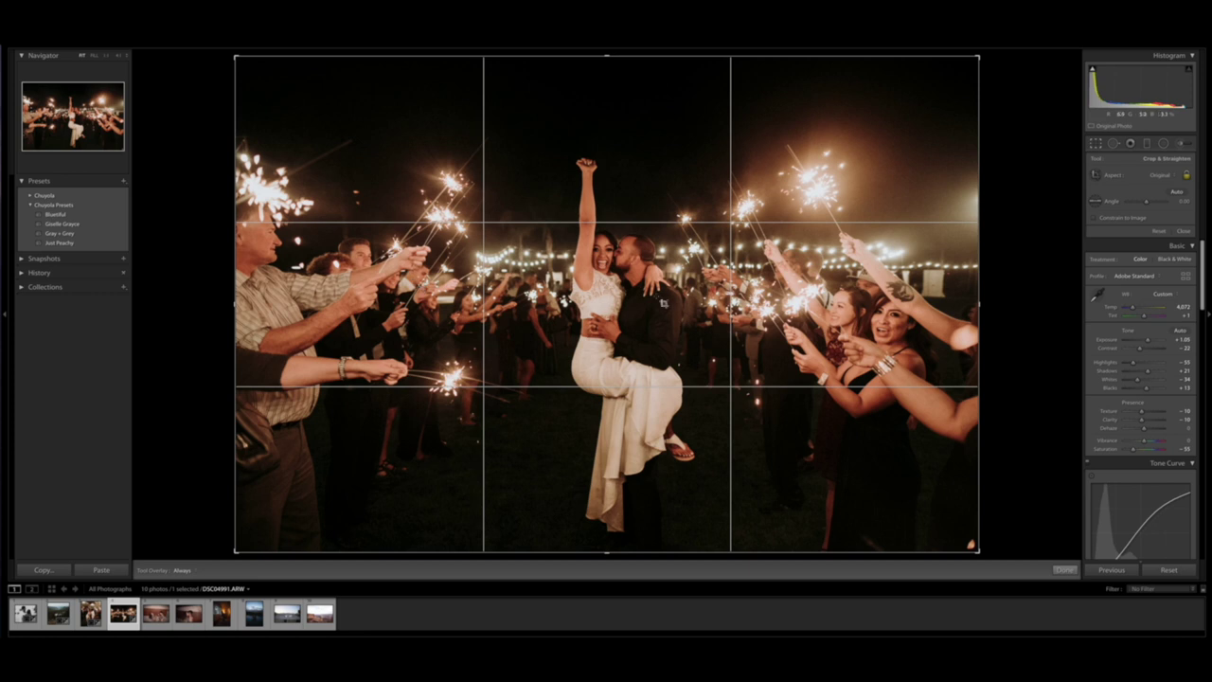
{"action": "left_click_drag", "start_coordinate": [234, 284], "coordinate": [244, 284]}
{"action": "key", "text": "r"}
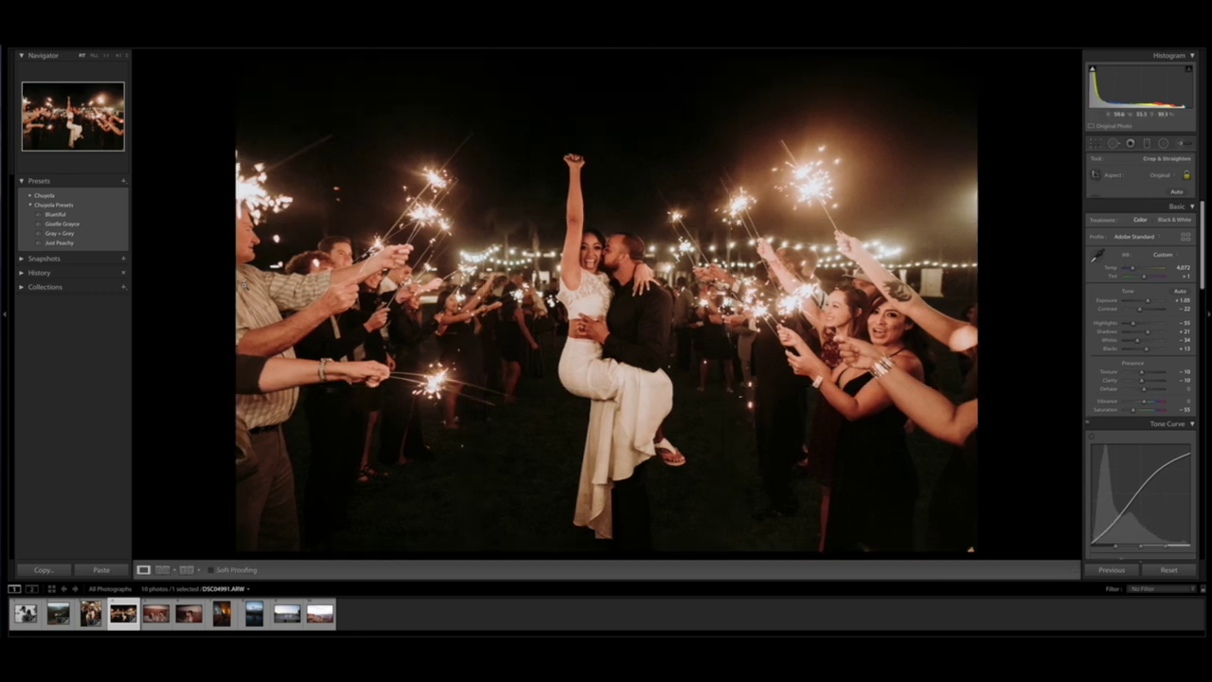
{"action": "key", "text": "r"}
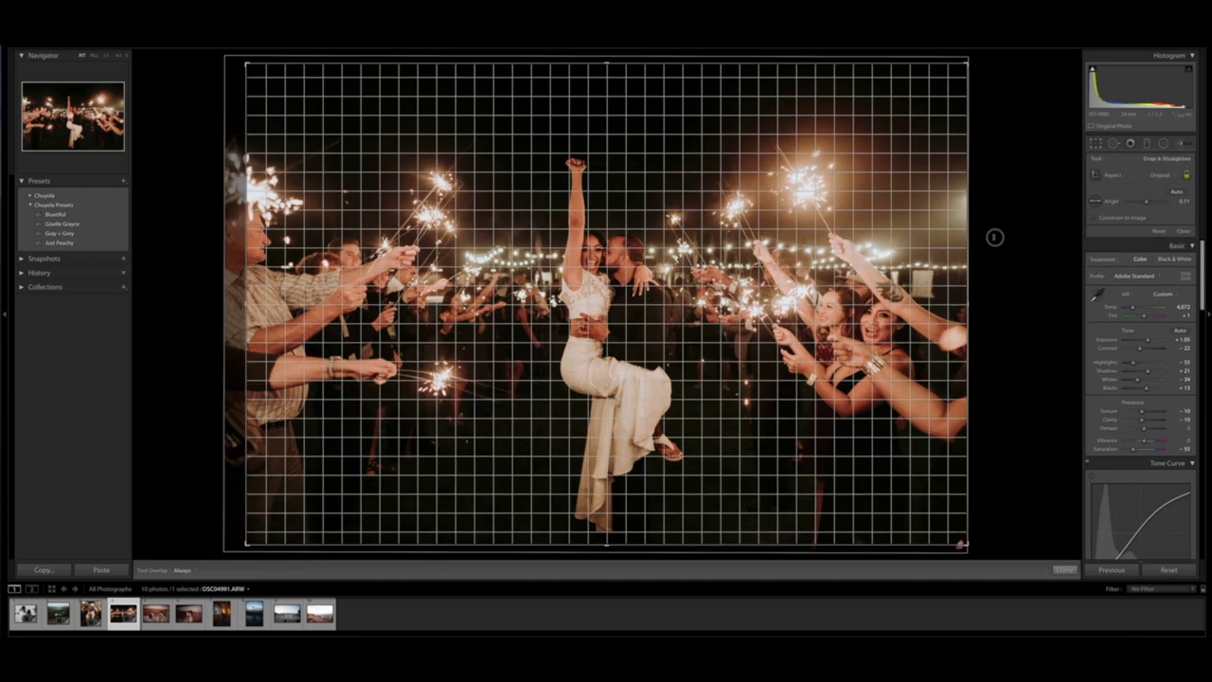
{"action": "key", "text": "r"}
{"action": "key", "text": "r"}
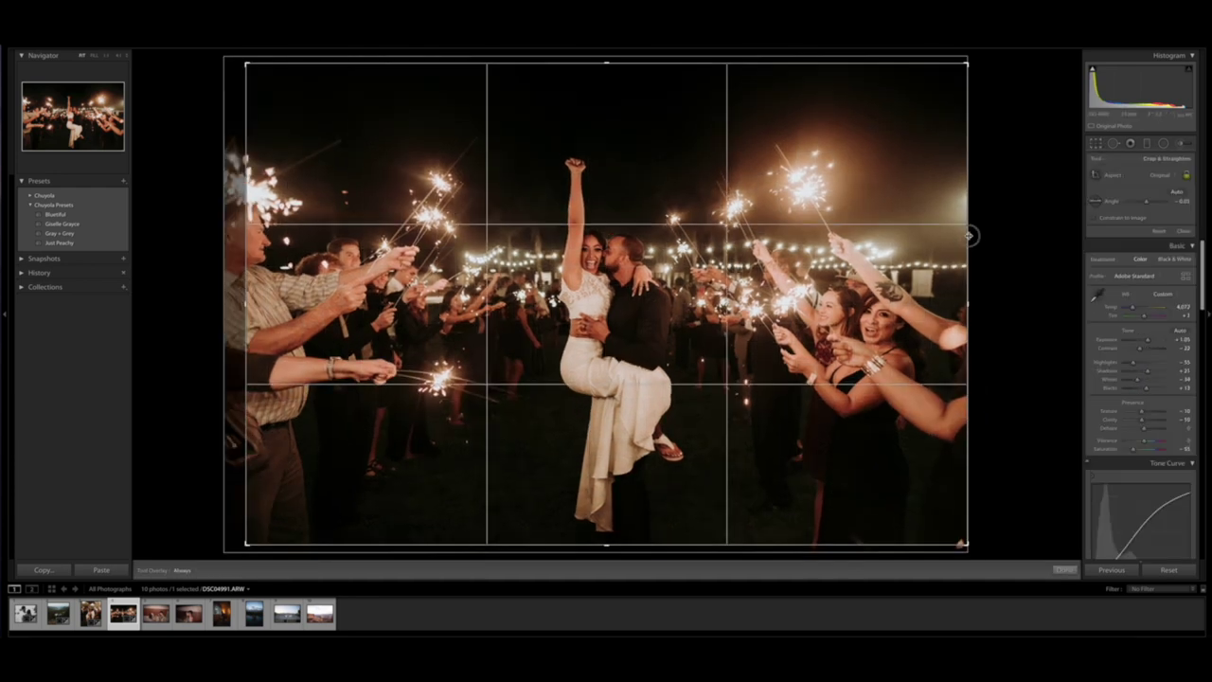
{"action": "left_click_drag", "start_coordinate": [968, 230], "coordinate": [969, 232]}
{"action": "key", "text": "r"}
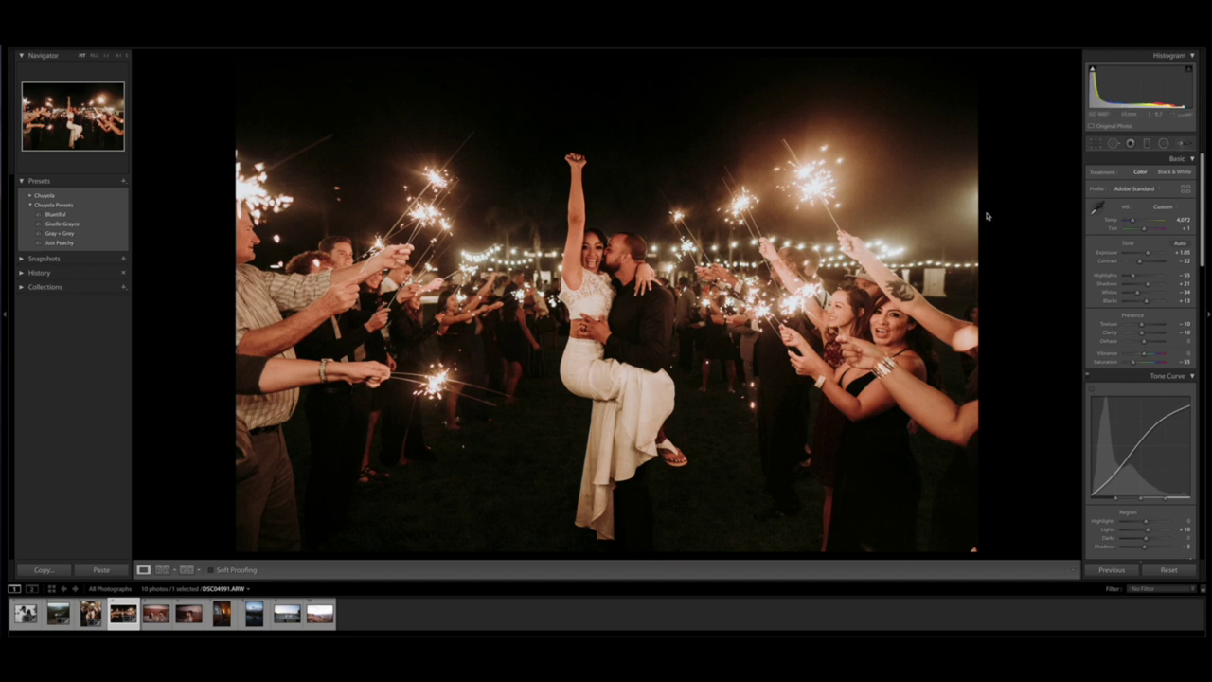
Step: Lay a graduated filter over the lower part of the sparkler photo, show its mask overlay and raise it to the couple's waist
{"action": "left_click", "coordinate": [1147, 144]}
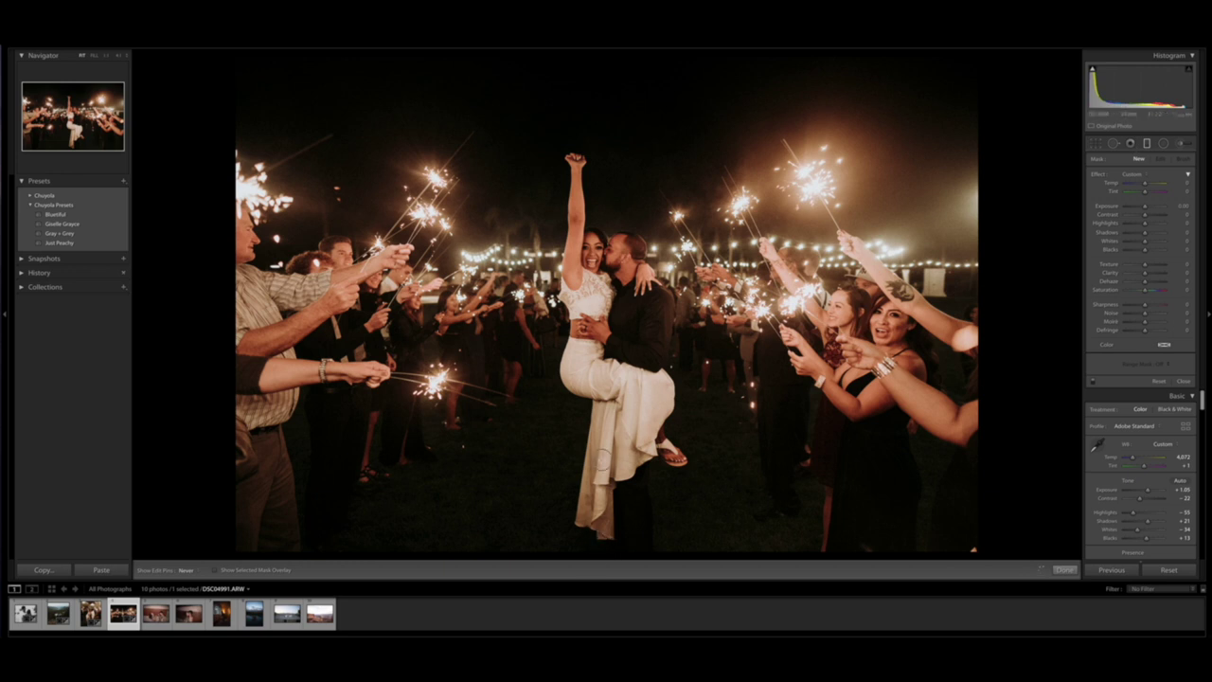
{"action": "left_click", "coordinate": [604, 360]}
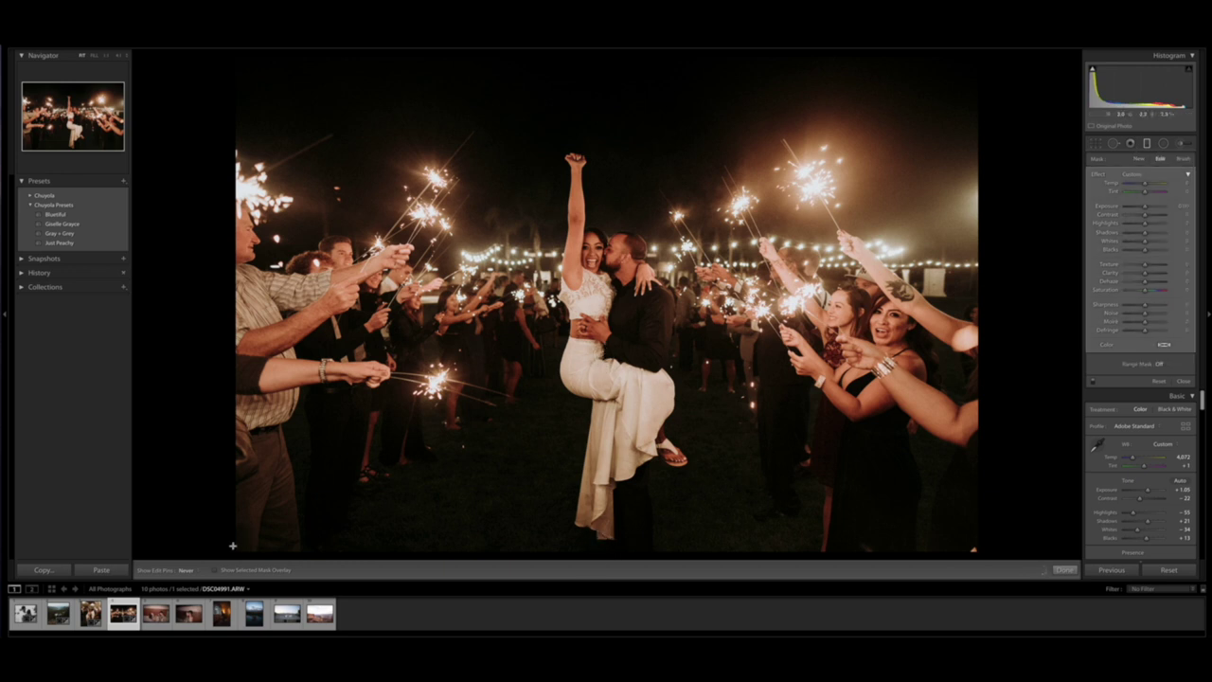
{"action": "left_click", "coordinate": [216, 571]}
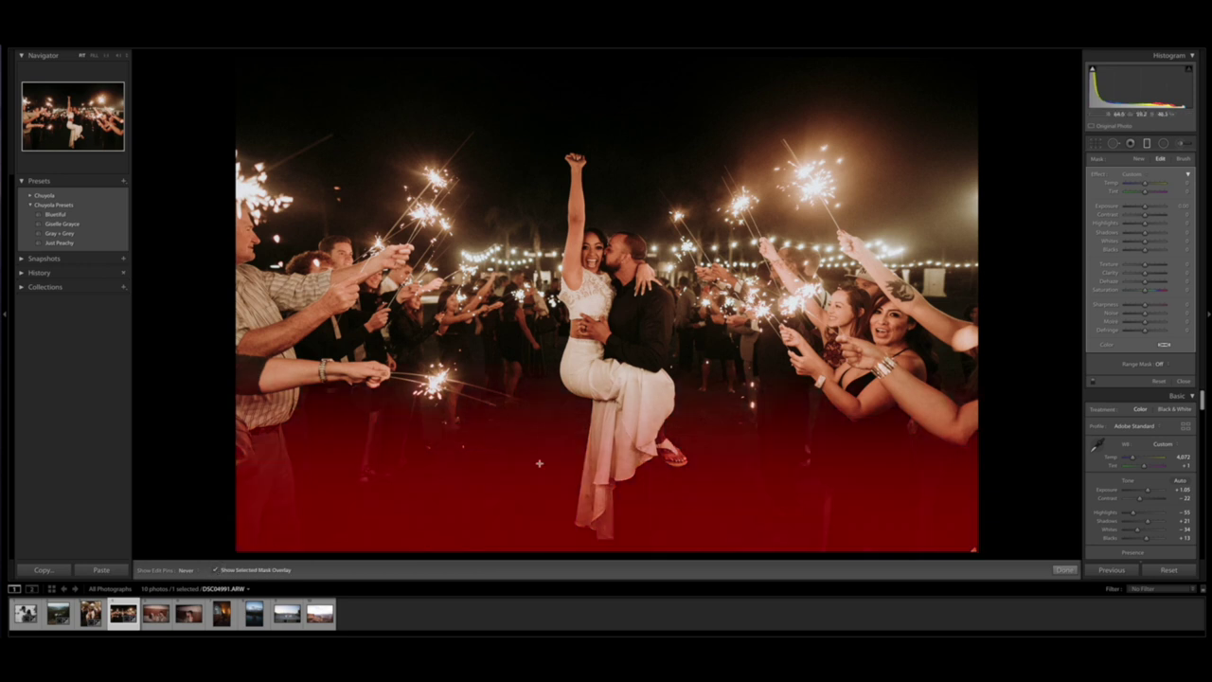
{"action": "key", "text": "h"}
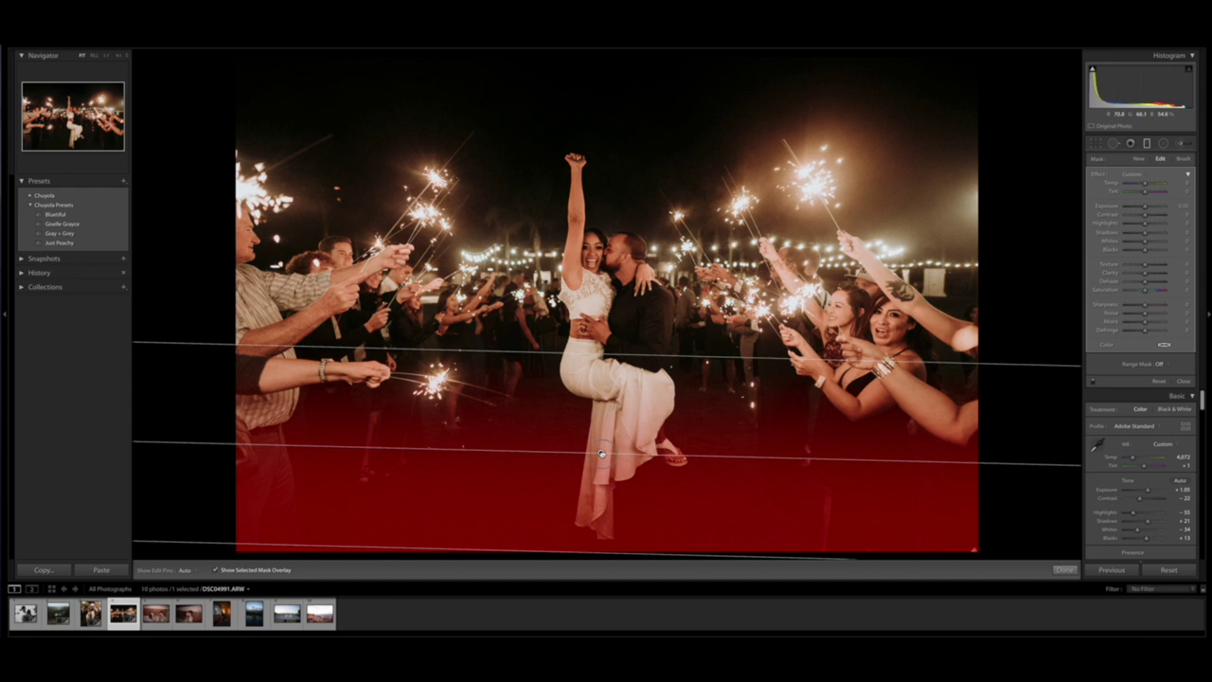
{"action": "left_click_drag", "start_coordinate": [601, 453], "coordinate": [603, 359]}
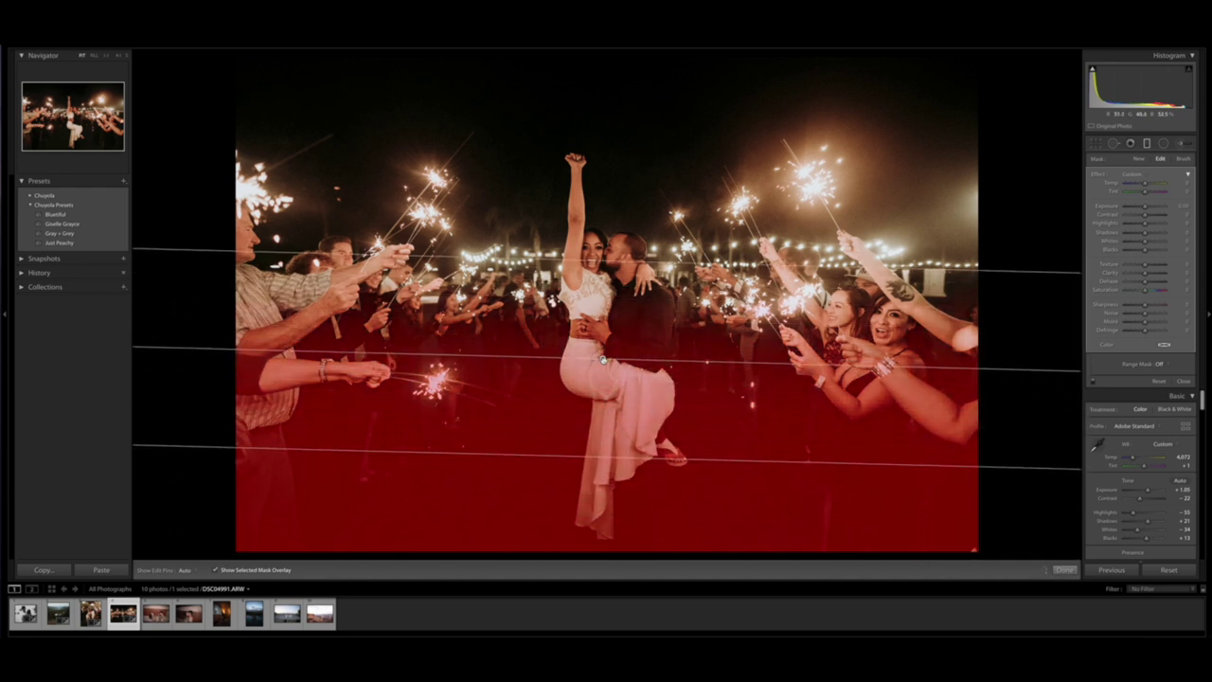
Step: Narrow the graduated filter's transition to the dress area, rotate it nearly level and hide the mask overlay
{"action": "left_click_drag", "start_coordinate": [617, 261], "coordinate": [617, 380]}
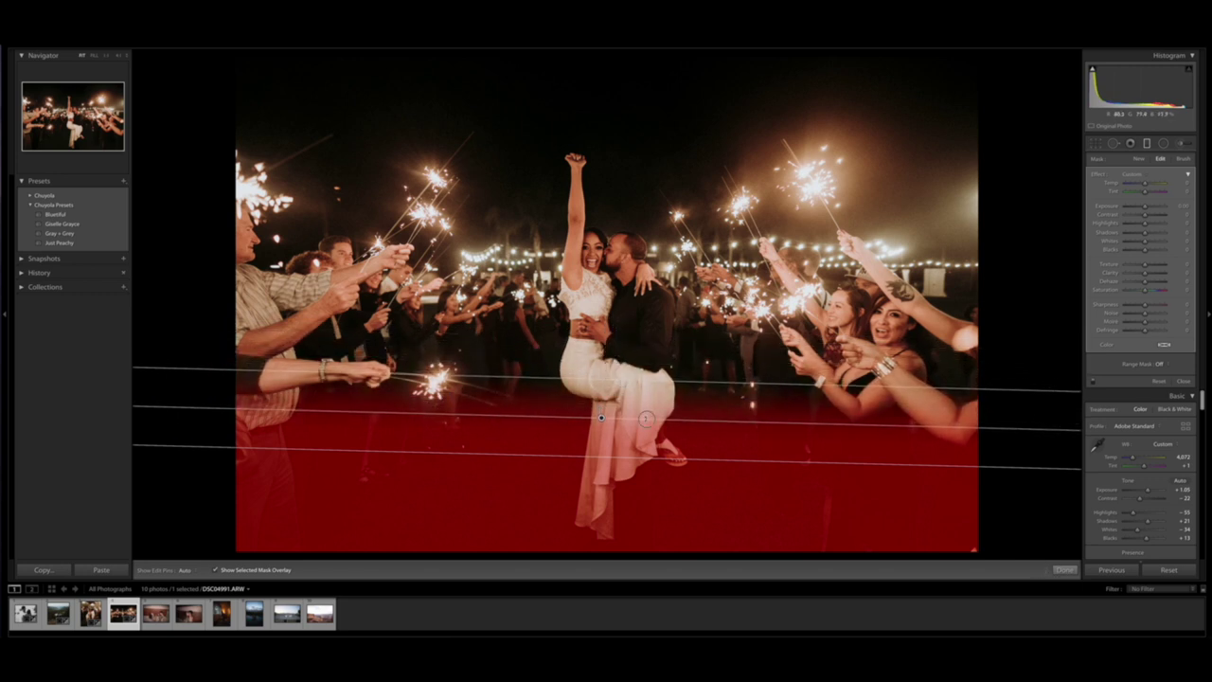
{"action": "left_click_drag", "start_coordinate": [647, 419], "coordinate": [647, 417]}
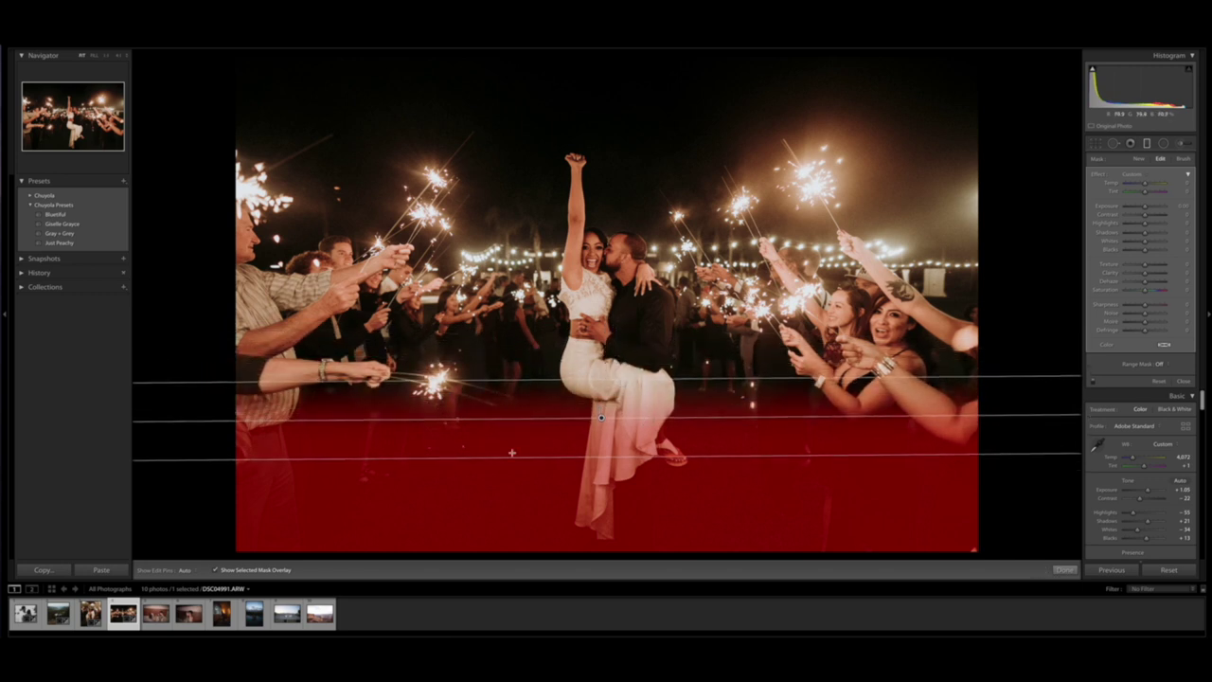
{"action": "left_click_drag", "start_coordinate": [353, 423], "coordinate": [354, 419]}
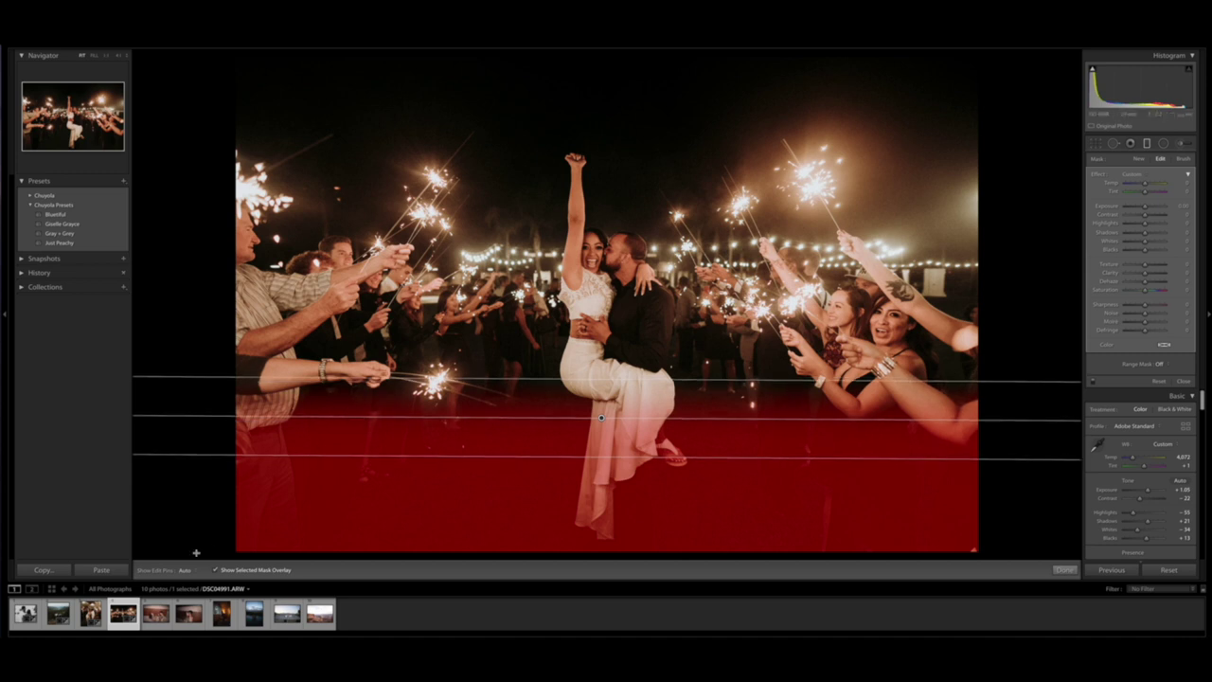
{"action": "left_click", "coordinate": [215, 571]}
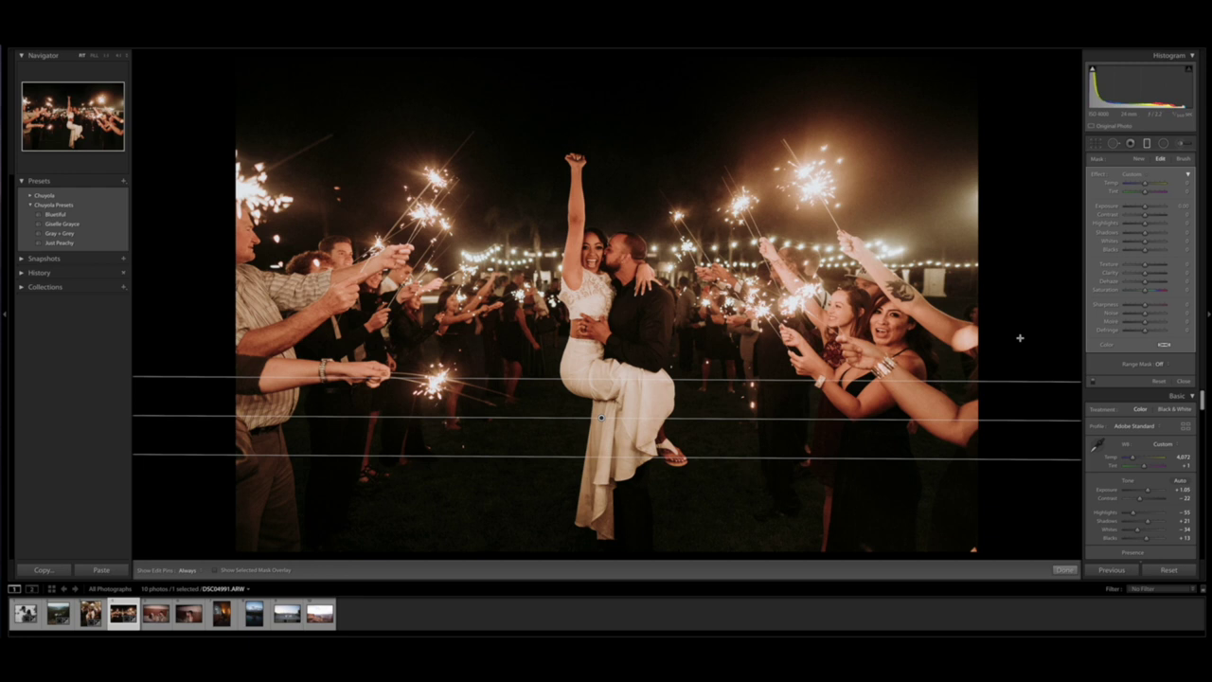
Step: Lower the graduated filter's sharpness and shift the filter up towards the couple's waist
{"action": "key", "text": "h"}
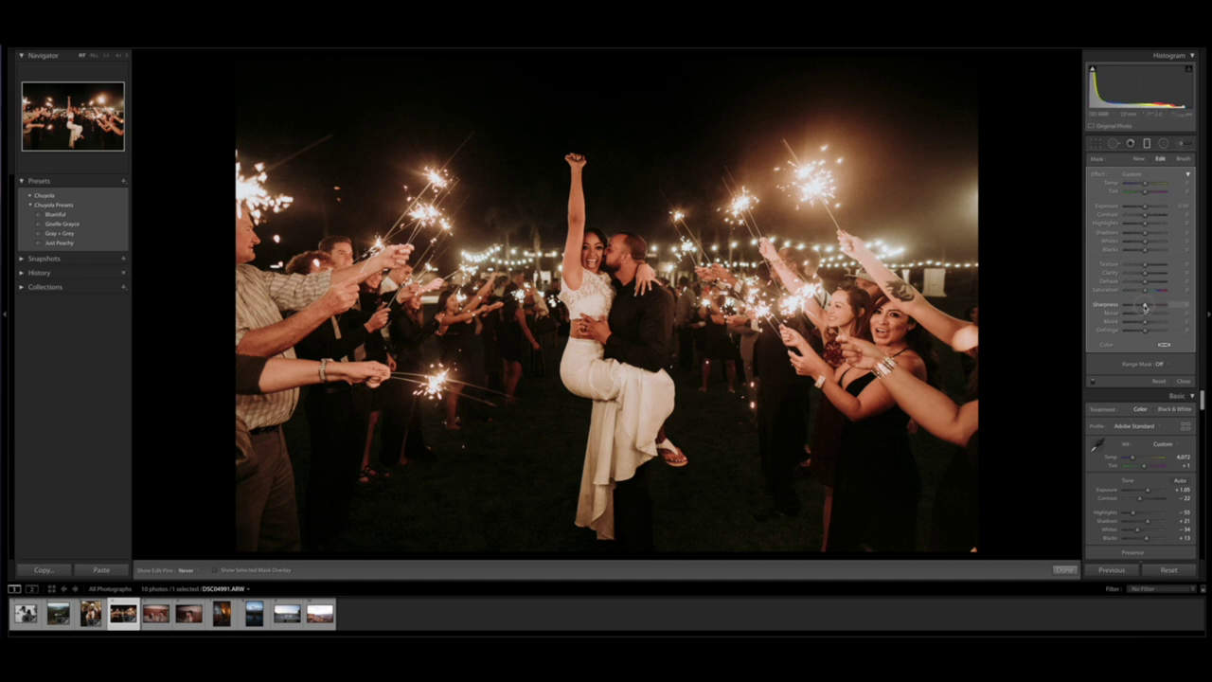
{"action": "mouse_move", "coordinate": [1145, 306]}
{"action": "left_mouse_down"}
{"action": "mouse_move", "coordinate": [1109, 307]}
{"action": "mouse_move", "coordinate": [1134, 307]}
{"action": "left_mouse_up"}
{"action": "key", "text": "h"}
{"action": "left_click_drag", "start_coordinate": [601, 417], "coordinate": [602, 368]}
Step: Review the sparkler photo in the library grid among the other photos and enlarged, and return to developing it
{"action": "key", "text": "g"}
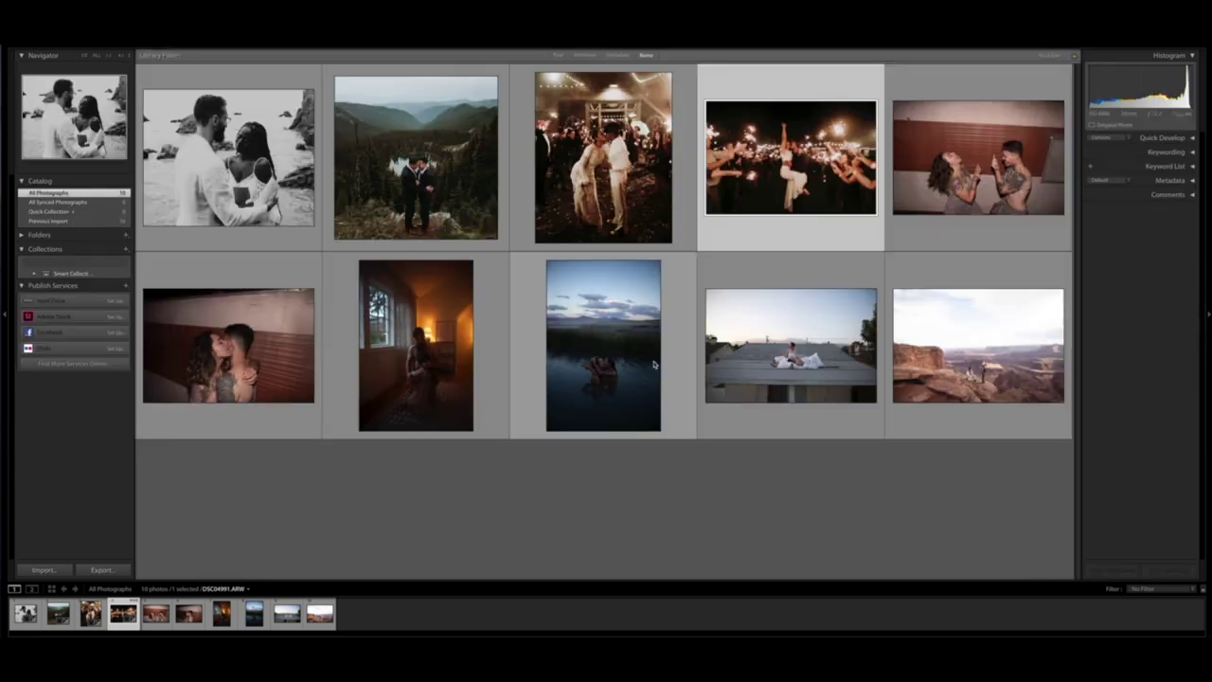
{"action": "key", "text": "j"}
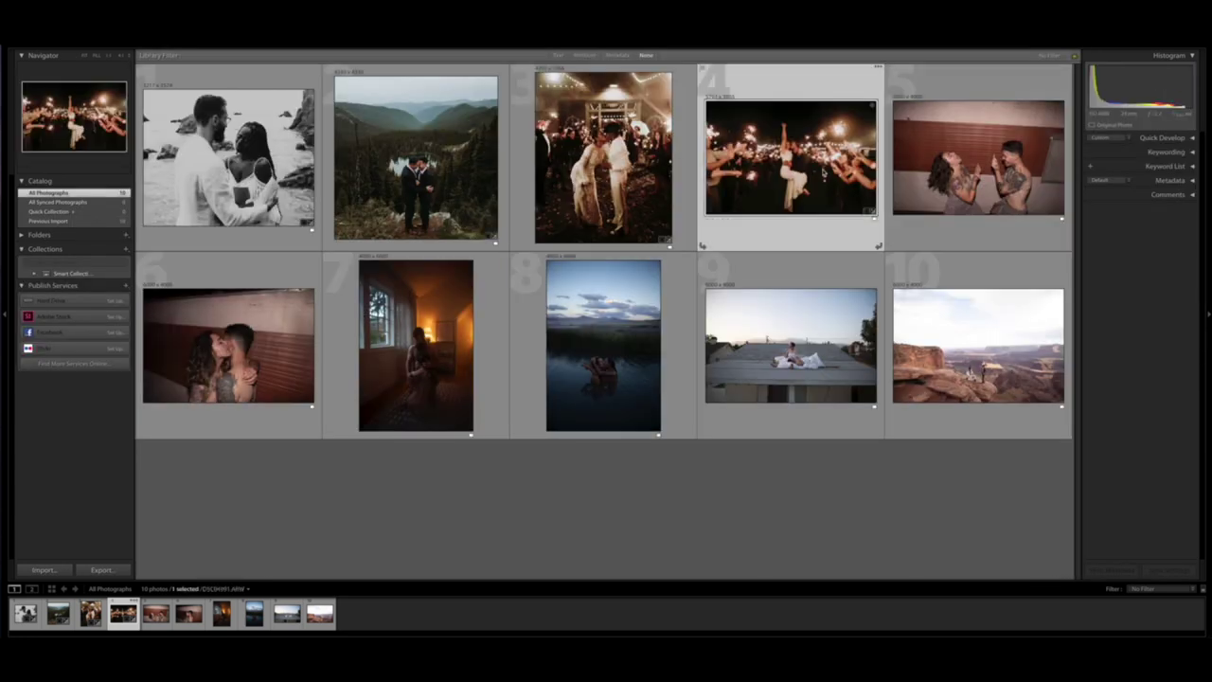
{"action": "key", "text": "e"}
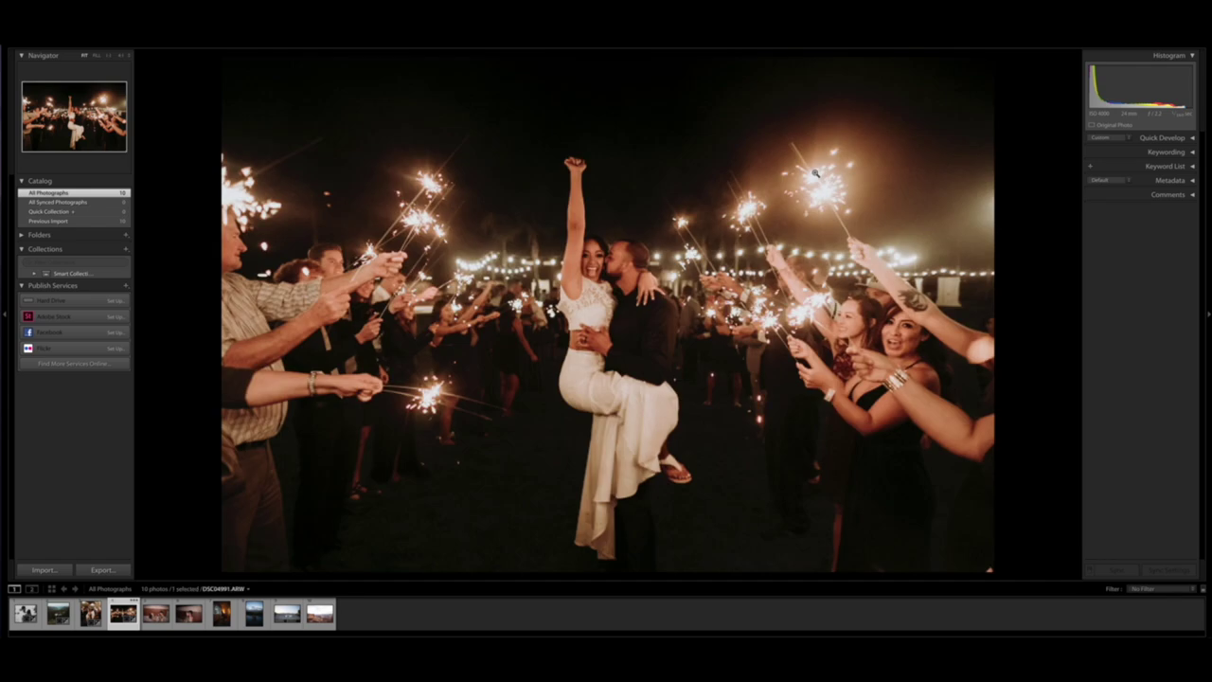
{"action": "key", "text": "r"}
{"action": "key", "text": "r"}
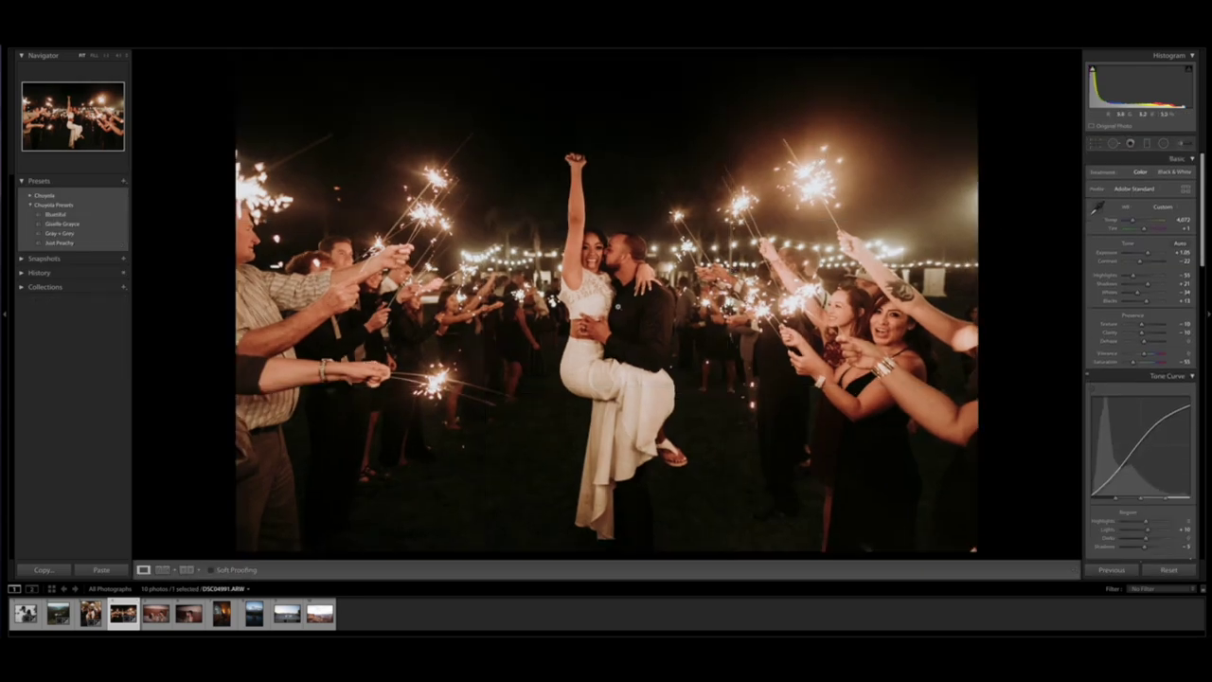
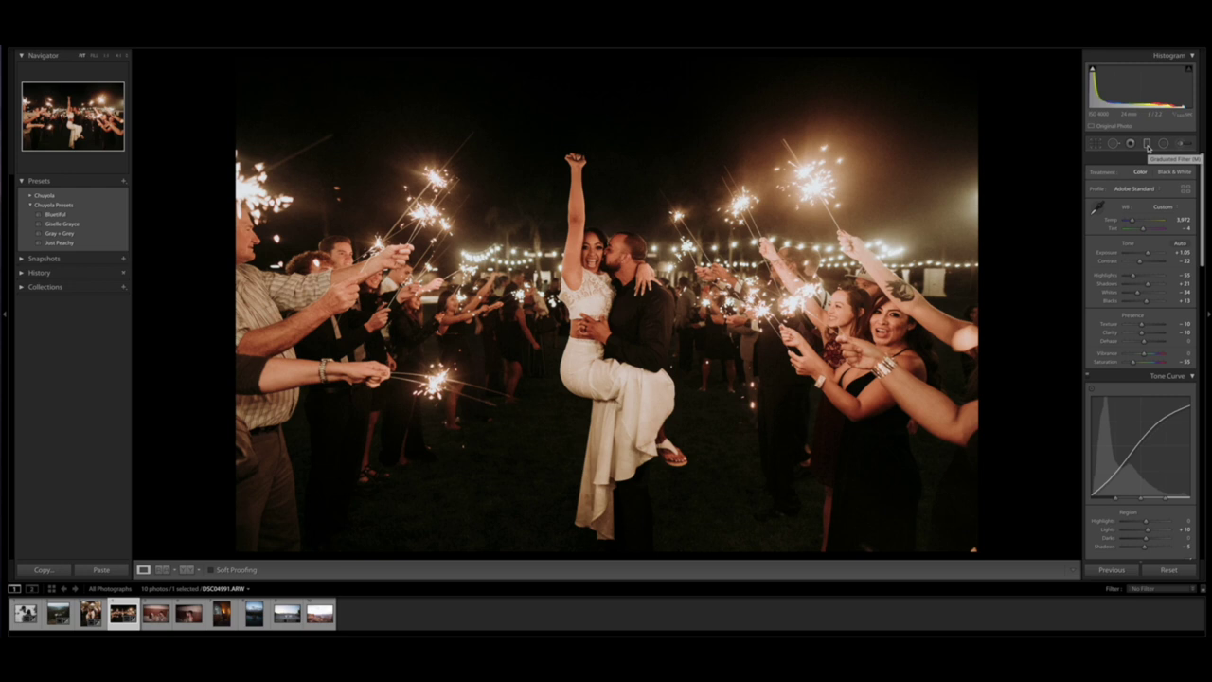
Step: Compare the sparkler photo's edited version with its original state
{"action": "key", "text": "backslash"}
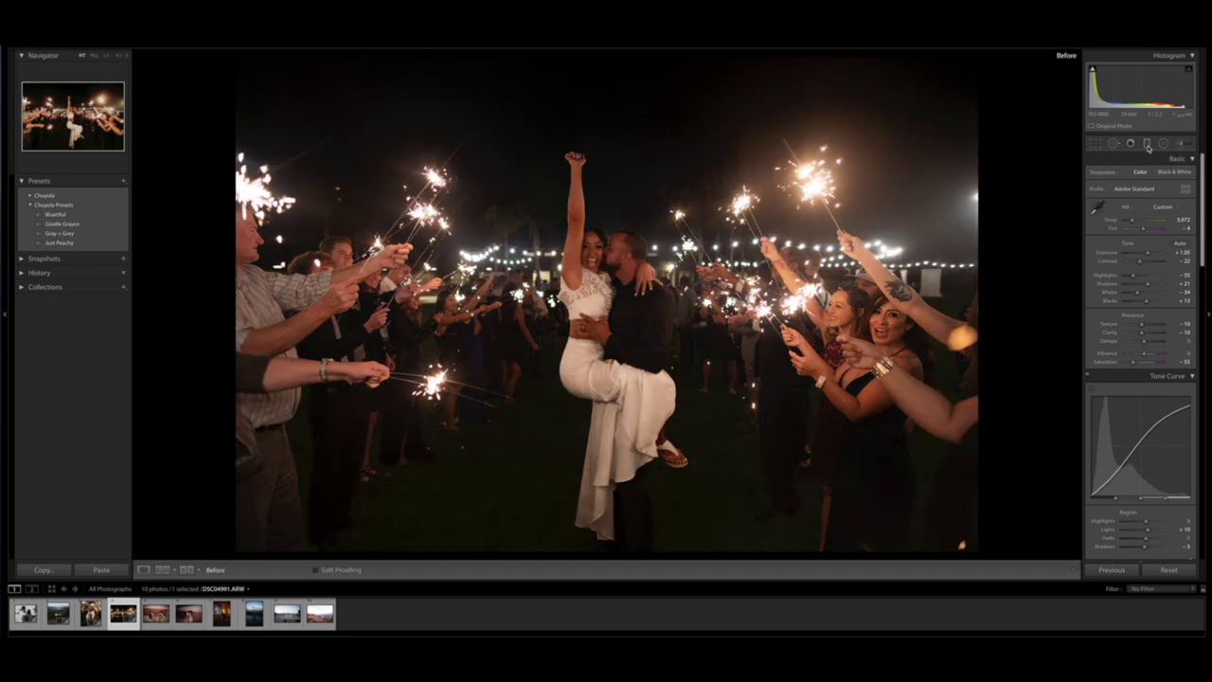
{"action": "key", "text": "backslash"}
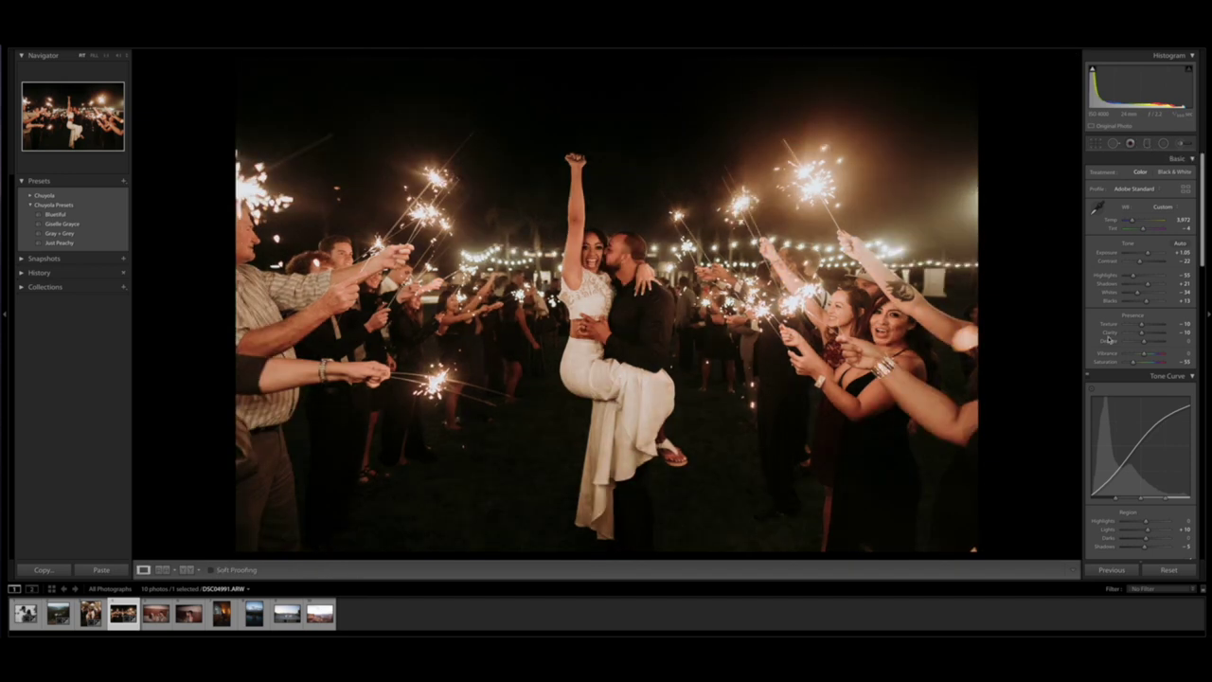
{"action": "key", "text": "backslash"}
{"action": "scroll", "coordinate": [1119, 331], "scroll_direction": "down", "scroll_amount": 3}
{"action": "scroll", "coordinate": [1119, 332], "scroll_direction": "down", "scroll_amount": 10}
{"action": "key", "text": "backslash"}
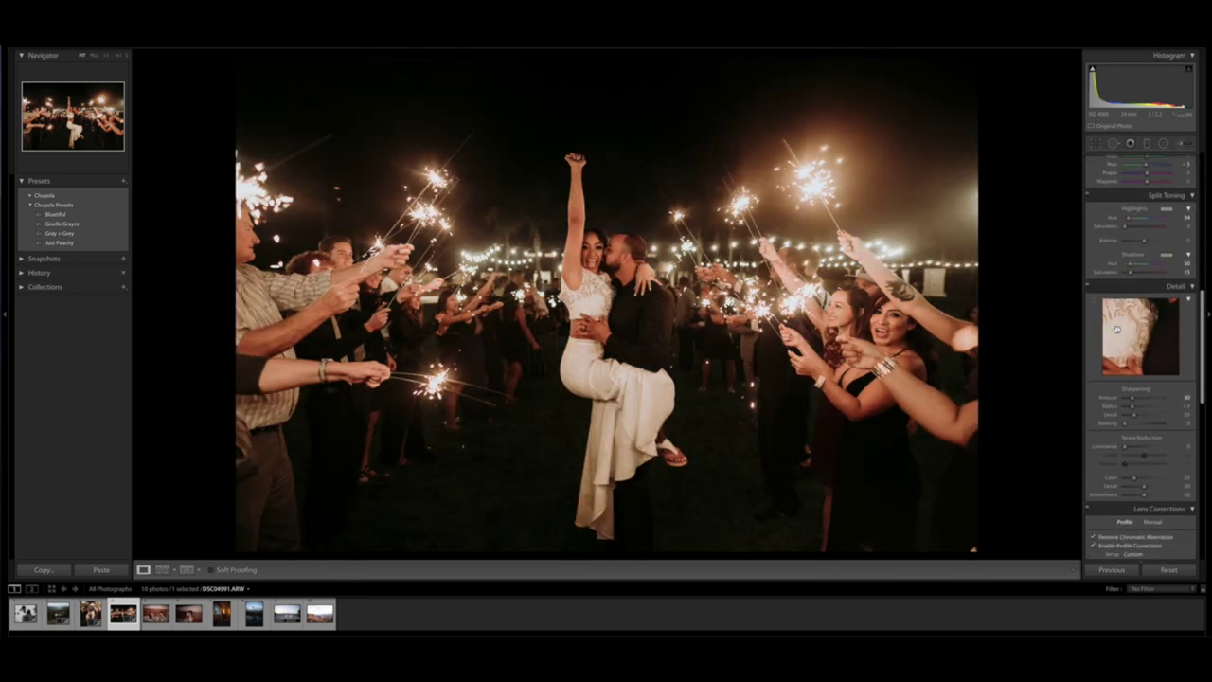
Step: Lower the sparkler photo's grain amount and set the tone curve's lights to +25 and shadows to -10
{"action": "scroll", "coordinate": [1122, 360], "scroll_direction": "down", "scroll_amount": 6}
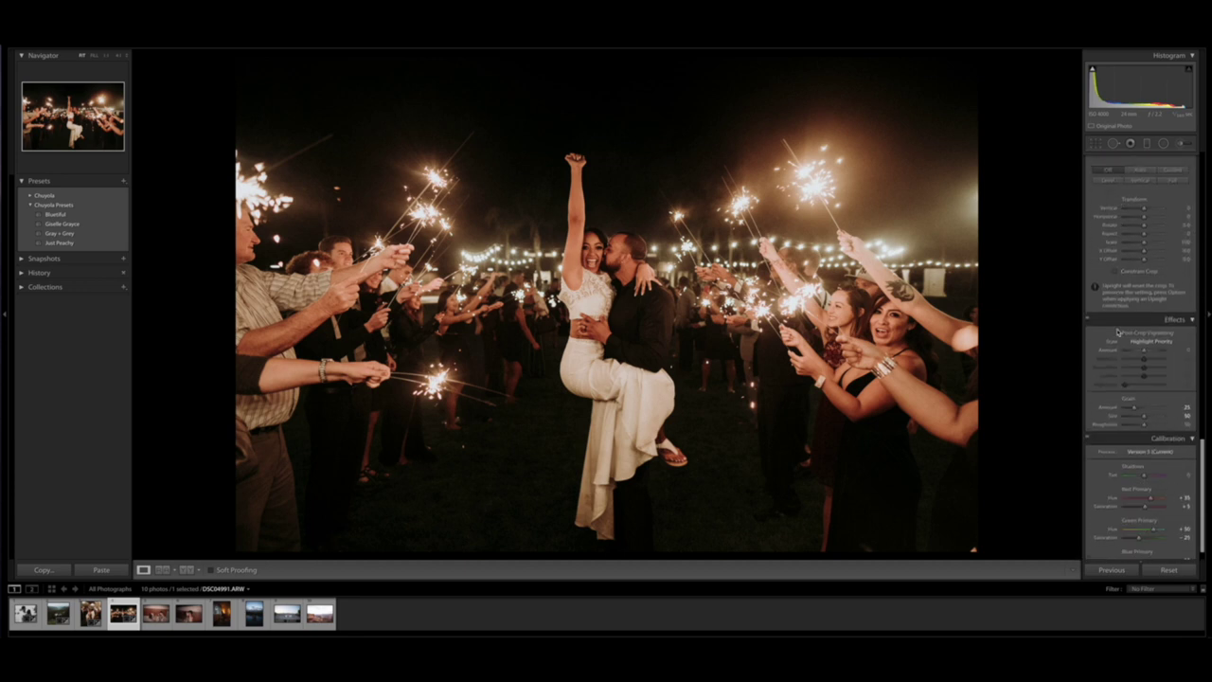
{"action": "mouse_move", "coordinate": [1130, 396]}
{"action": "left_mouse_down"}
{"action": "mouse_move", "coordinate": [1139, 387]}
{"action": "mouse_move", "coordinate": [1128, 397]}
{"action": "left_mouse_up"}
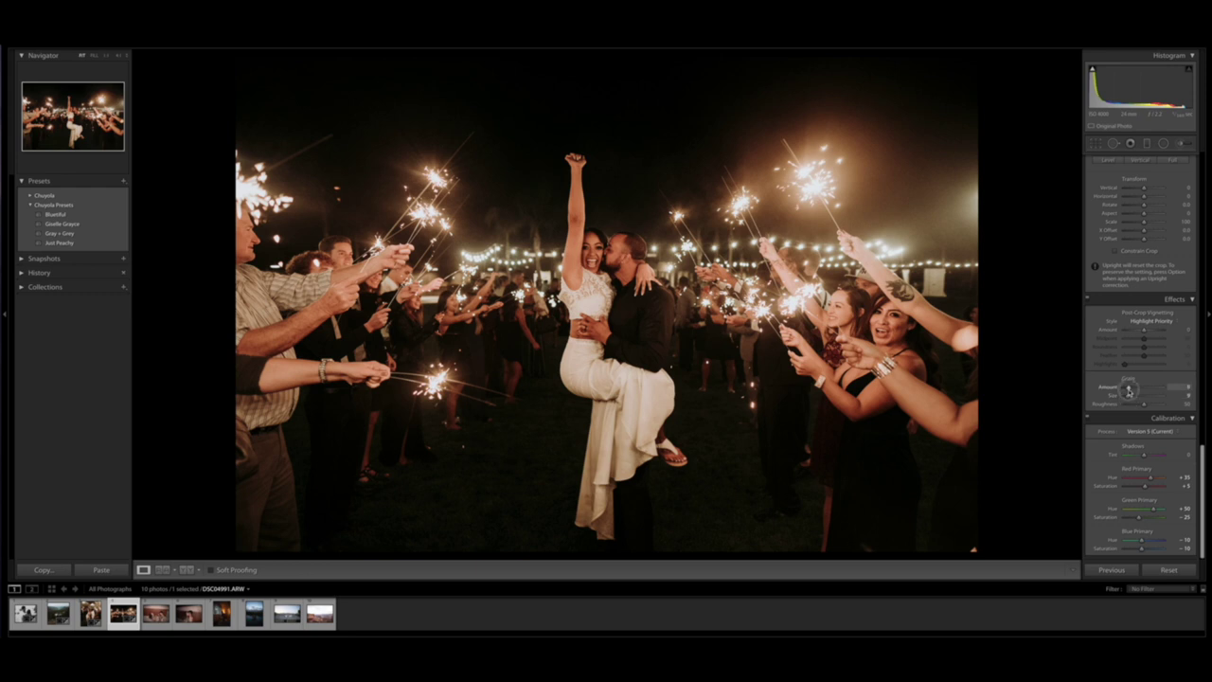
{"action": "scroll", "coordinate": [1141, 322], "scroll_direction": "up", "scroll_amount": 5}
{"action": "scroll", "coordinate": [1153, 248], "scroll_direction": "up", "scroll_amount": 10}
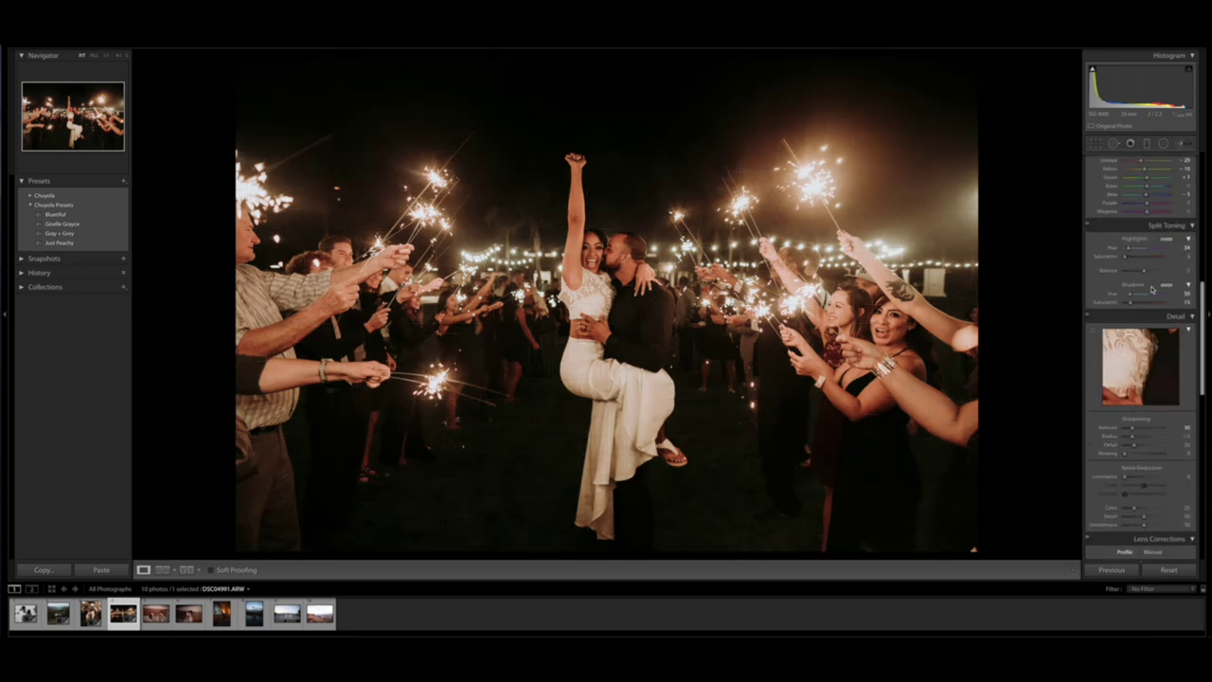
{"action": "left_click_drag", "start_coordinate": [1144, 432], "coordinate": [1150, 443]}
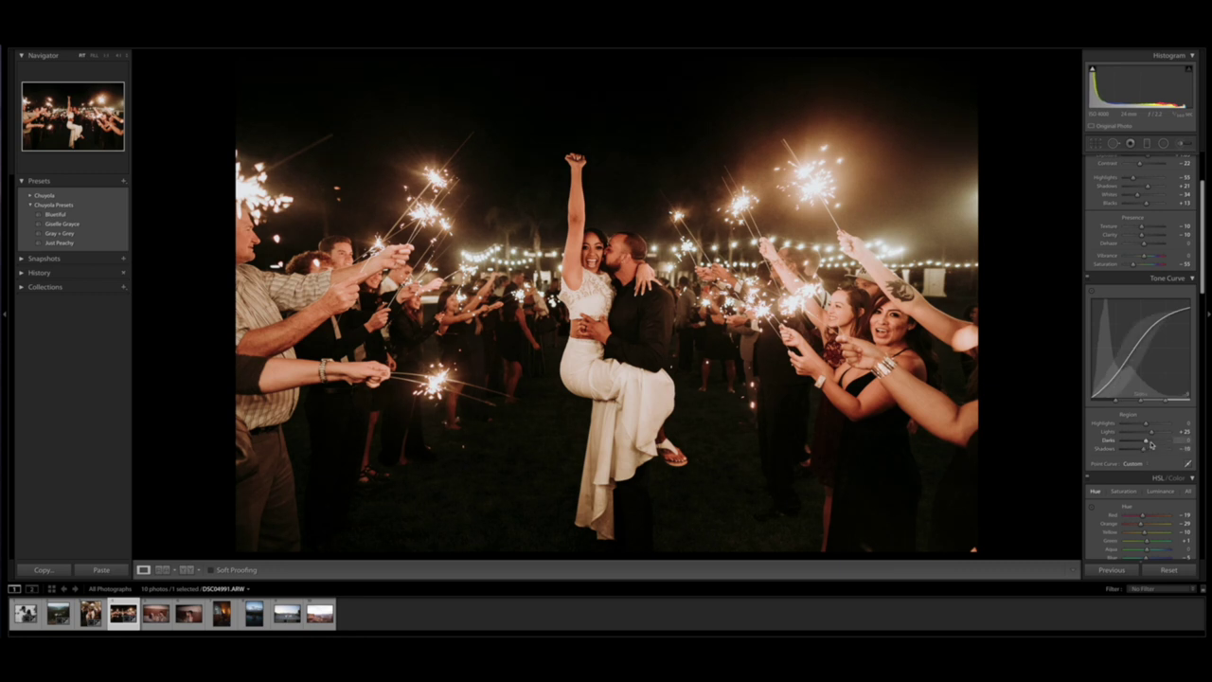
Step: Set the sparkler photo's clarity to -20 and temperature to 3,422, and compare before and after side by side
{"action": "scroll", "coordinate": [1149, 417], "scroll_direction": "up", "scroll_amount": 3}
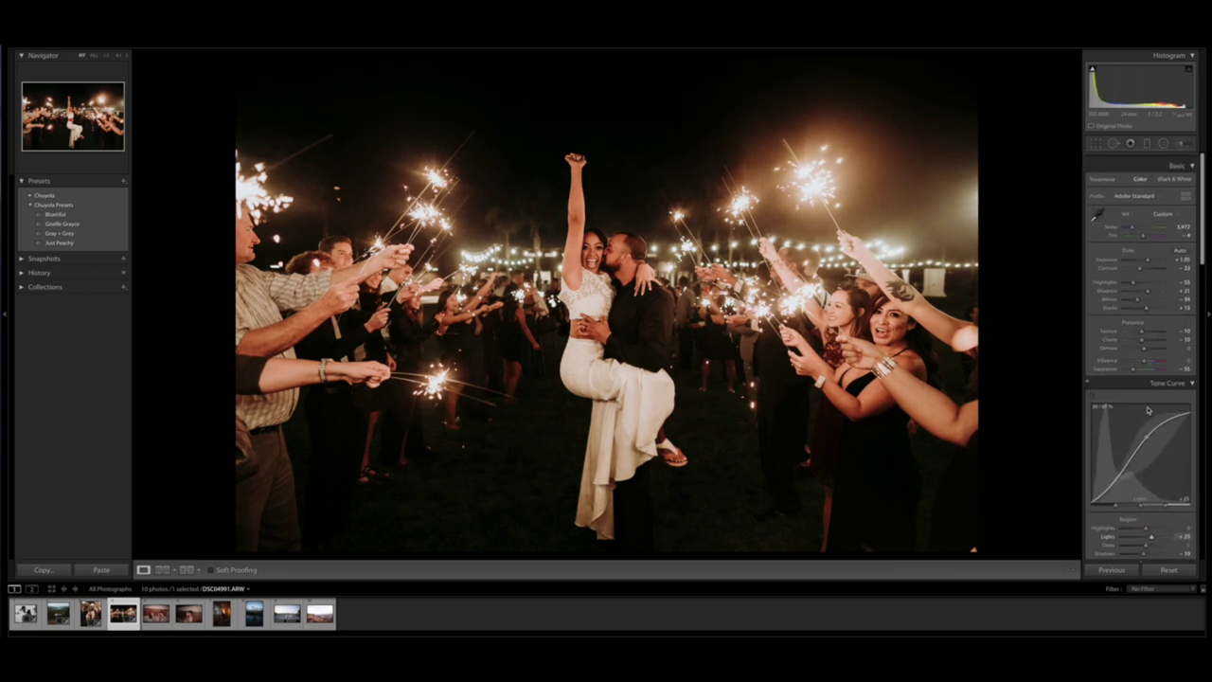
{"action": "scroll", "coordinate": [1146, 379], "scroll_direction": "down", "scroll_amount": 1}
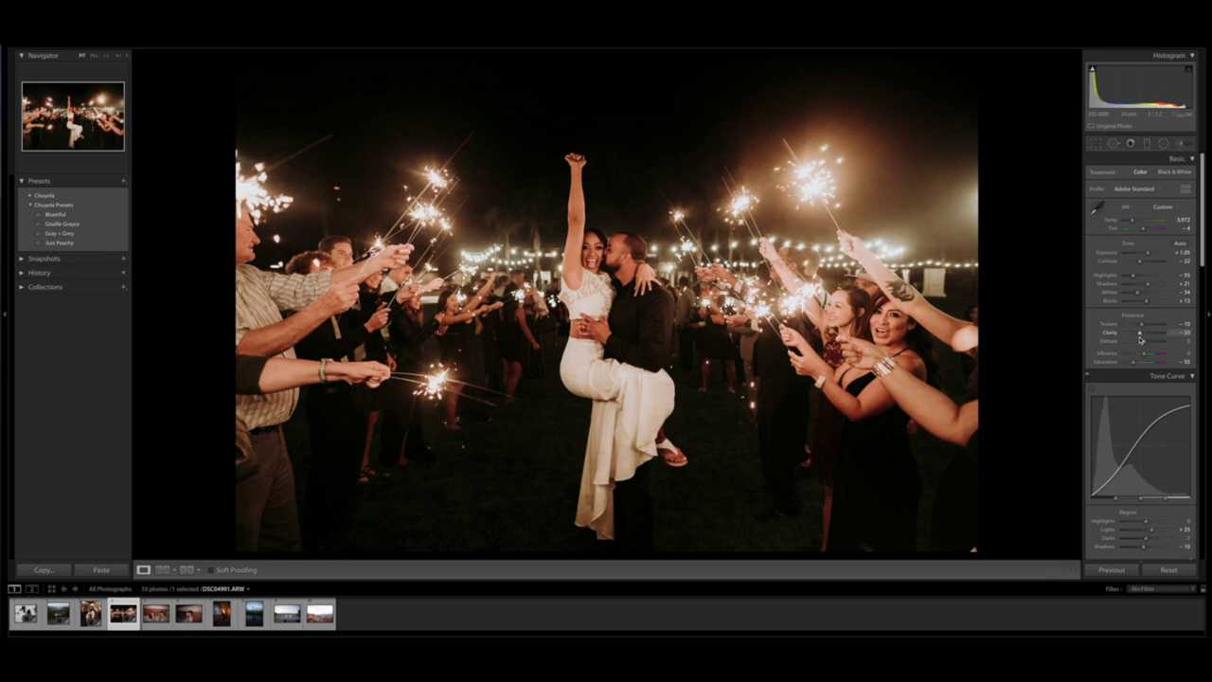
{"action": "left_click_drag", "start_coordinate": [1144, 336], "coordinate": [1147, 336]}
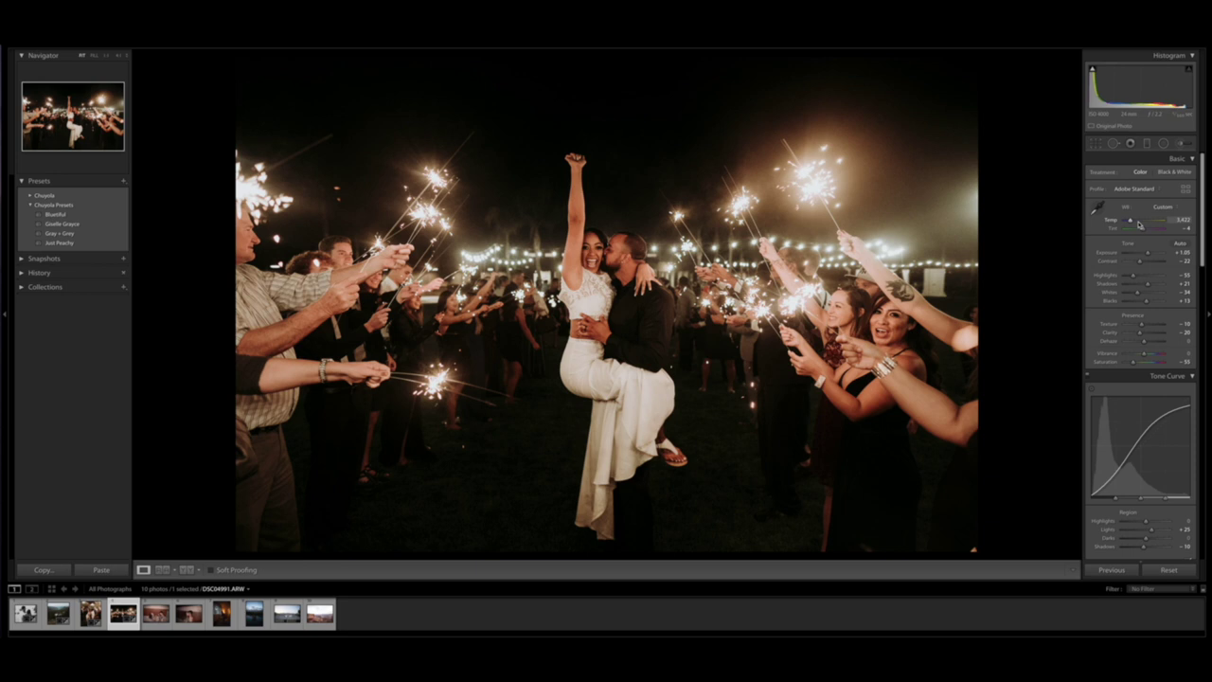
{"action": "key", "text": "y"}
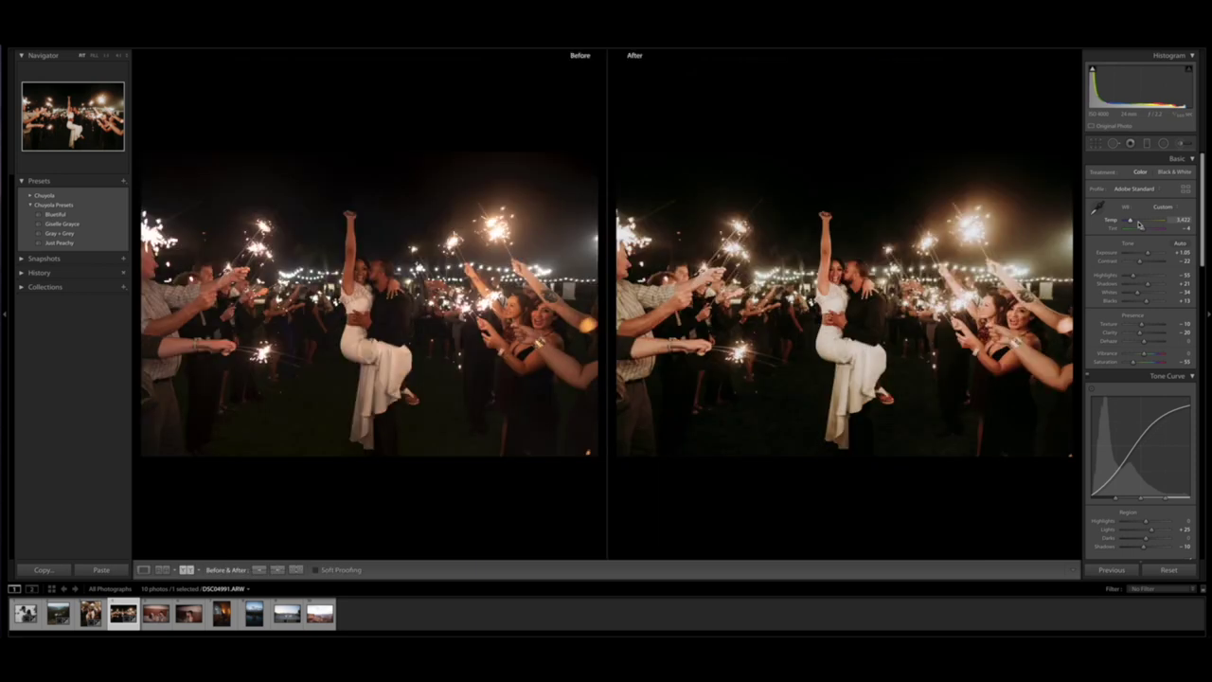
{"action": "key", "text": "y"}
Step: Open the next photo, of the tattooed couple against the striped wall, and straighten it so the wall's stripes run level
{"action": "key", "text": "Right"}
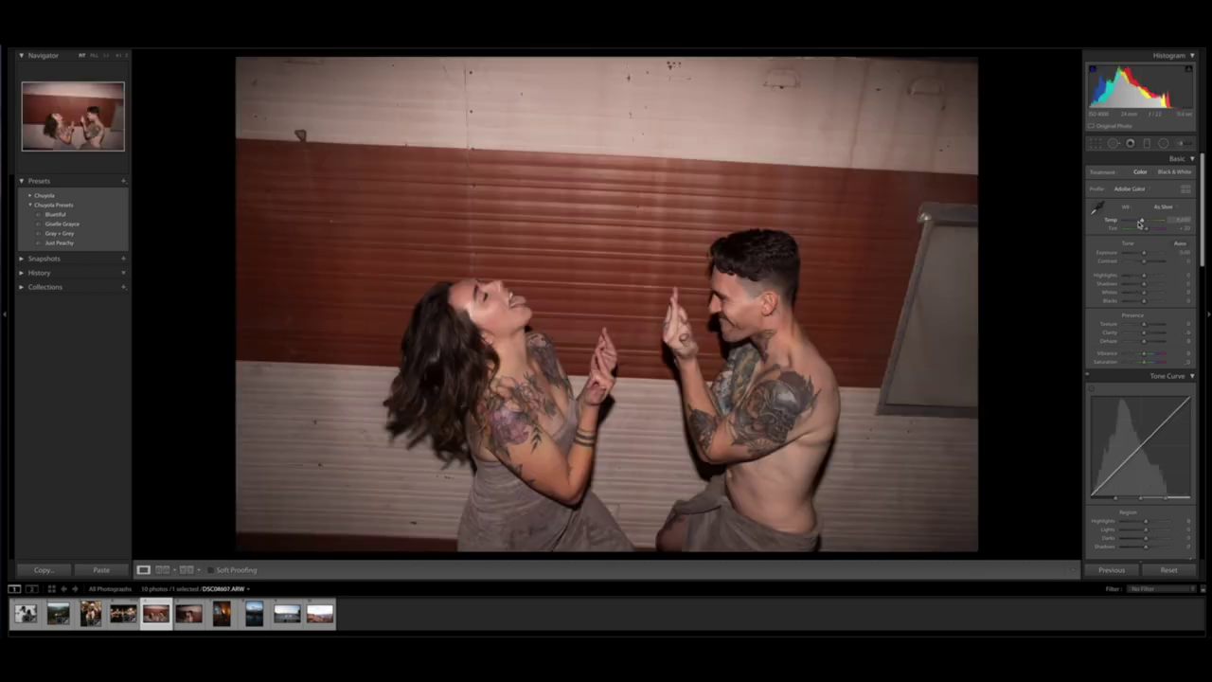
{"action": "key", "text": "r"}
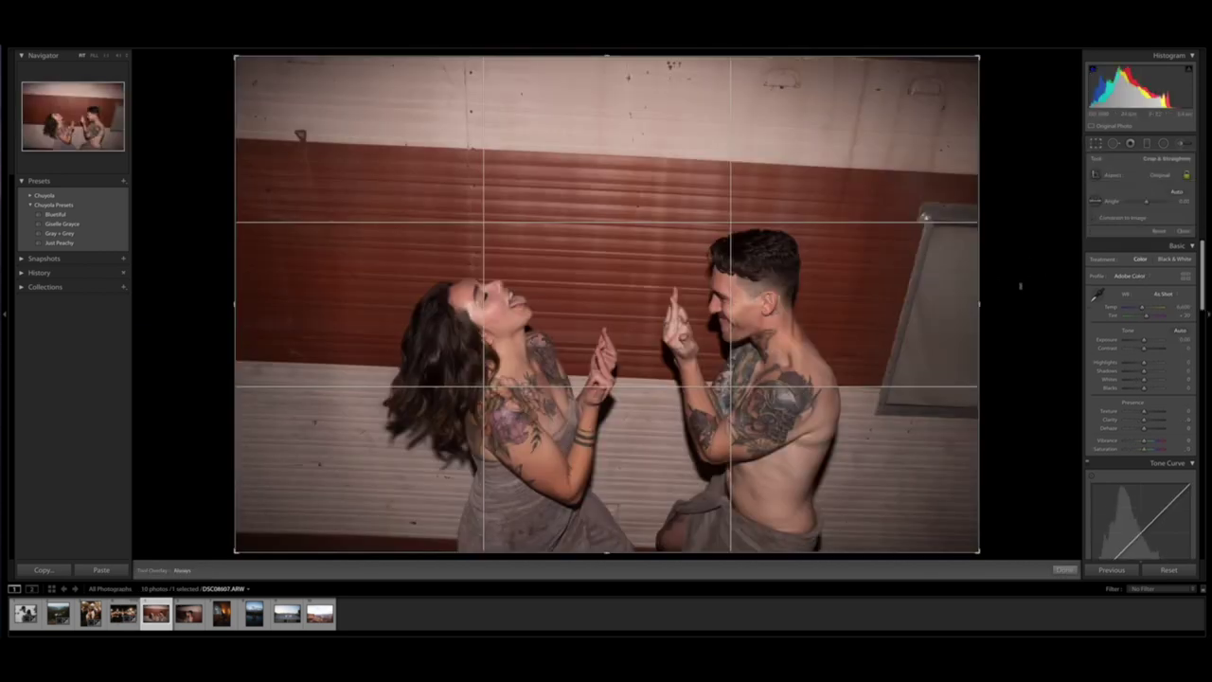
{"action": "left_click_drag", "start_coordinate": [1017, 321], "coordinate": [988, 308]}
{"action": "key", "text": "Return"}
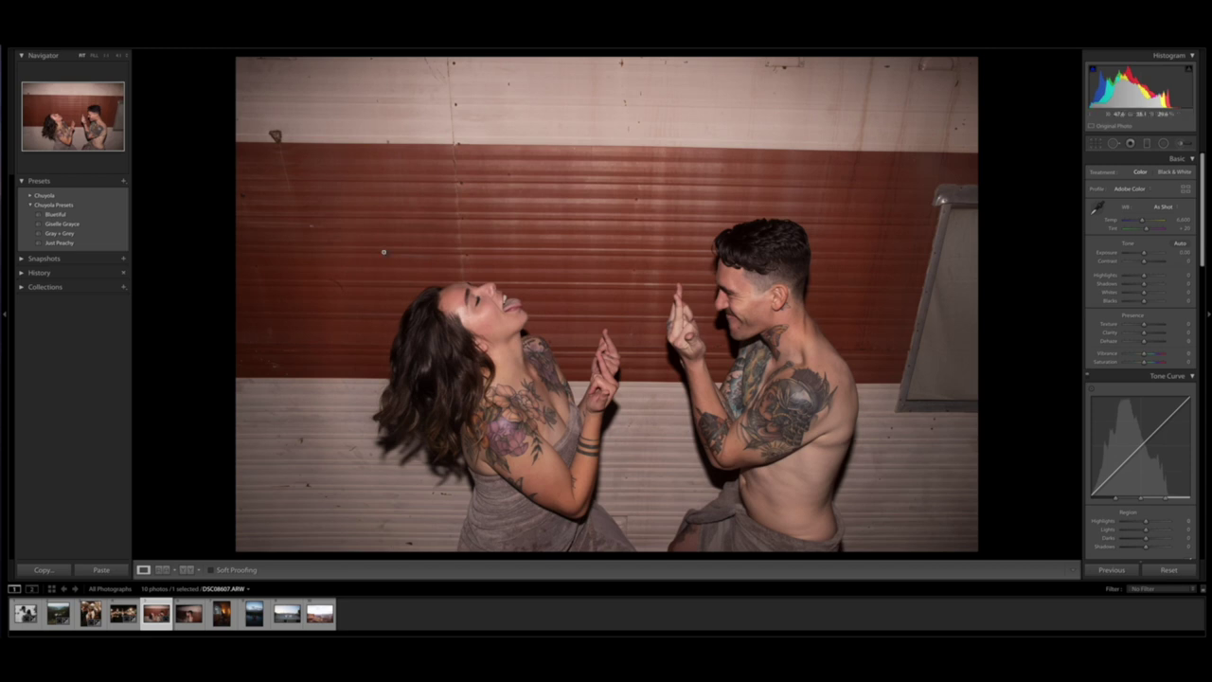
Step: Apply the Gray + Grey preset to the tattooed couple's photo, then set exposure to -0.05 and contrast to +44
{"action": "left_click", "coordinate": [69, 234]}
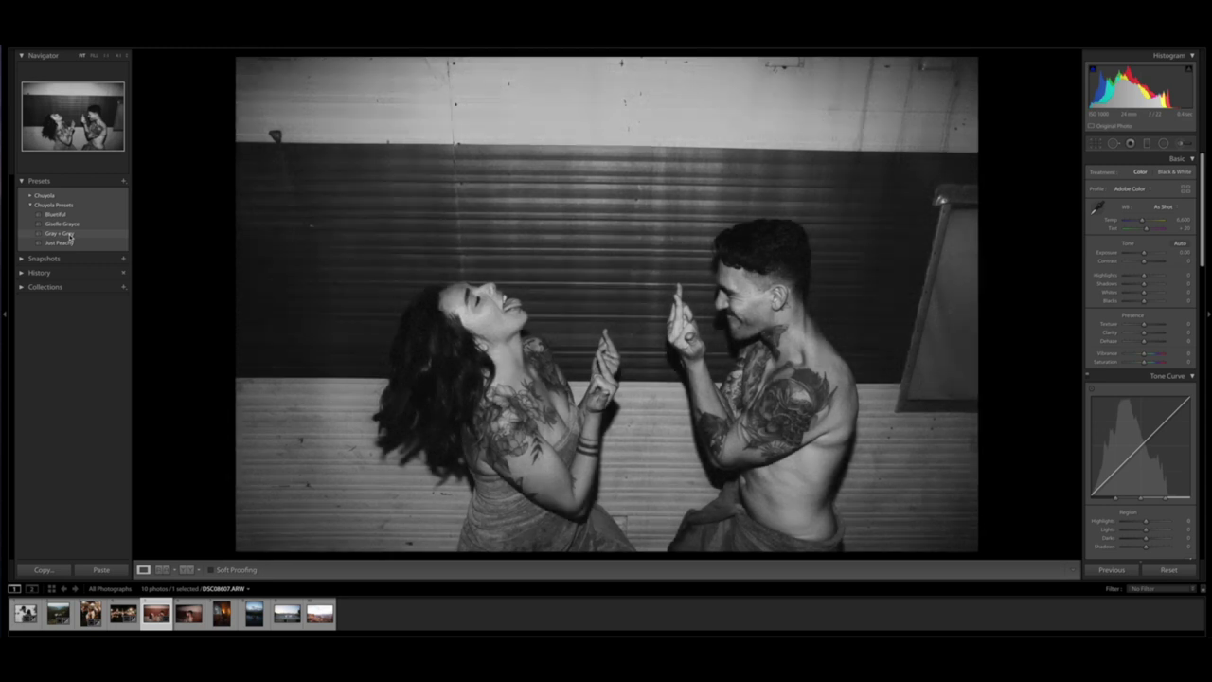
{"action": "left_click", "coordinate": [69, 236]}
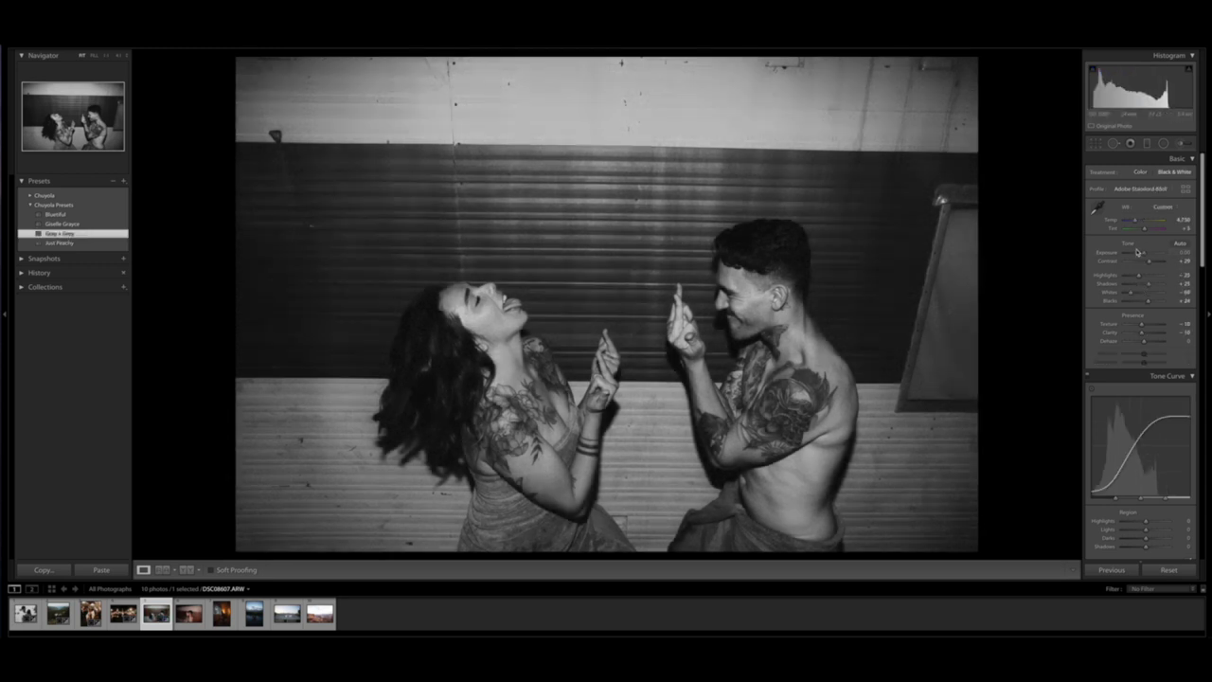
{"action": "left_click_drag", "start_coordinate": [1144, 253], "coordinate": [1142, 254]}
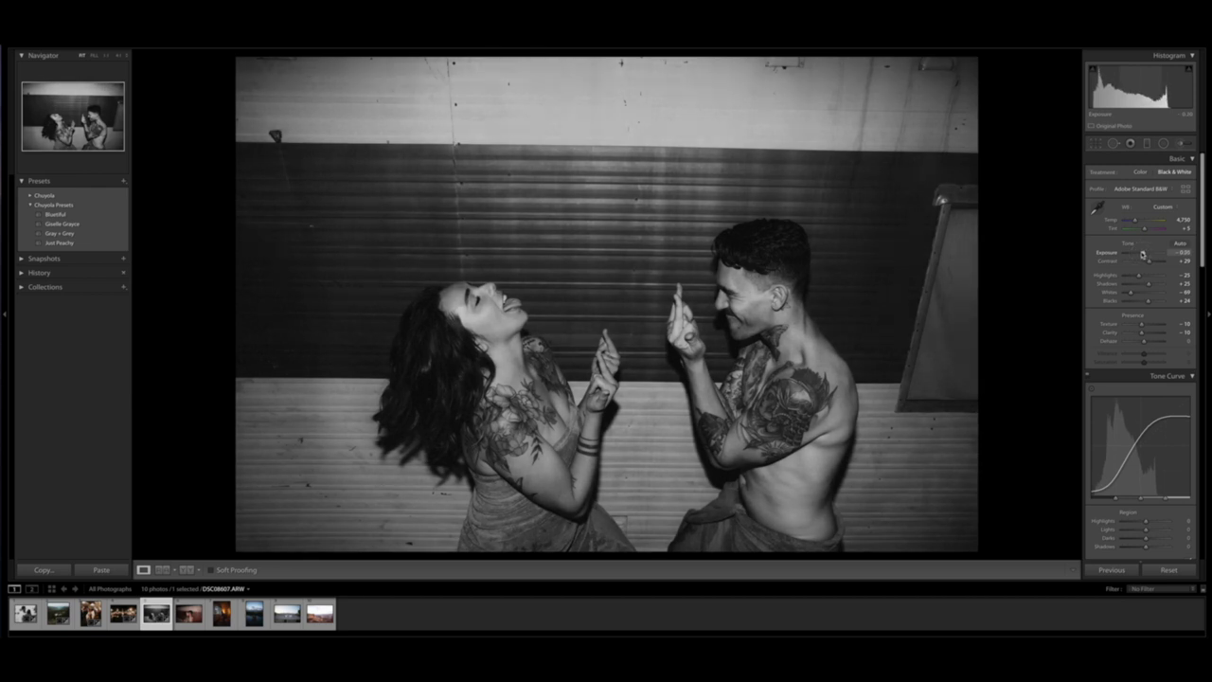
{"action": "mouse_move", "coordinate": [90, 243]}
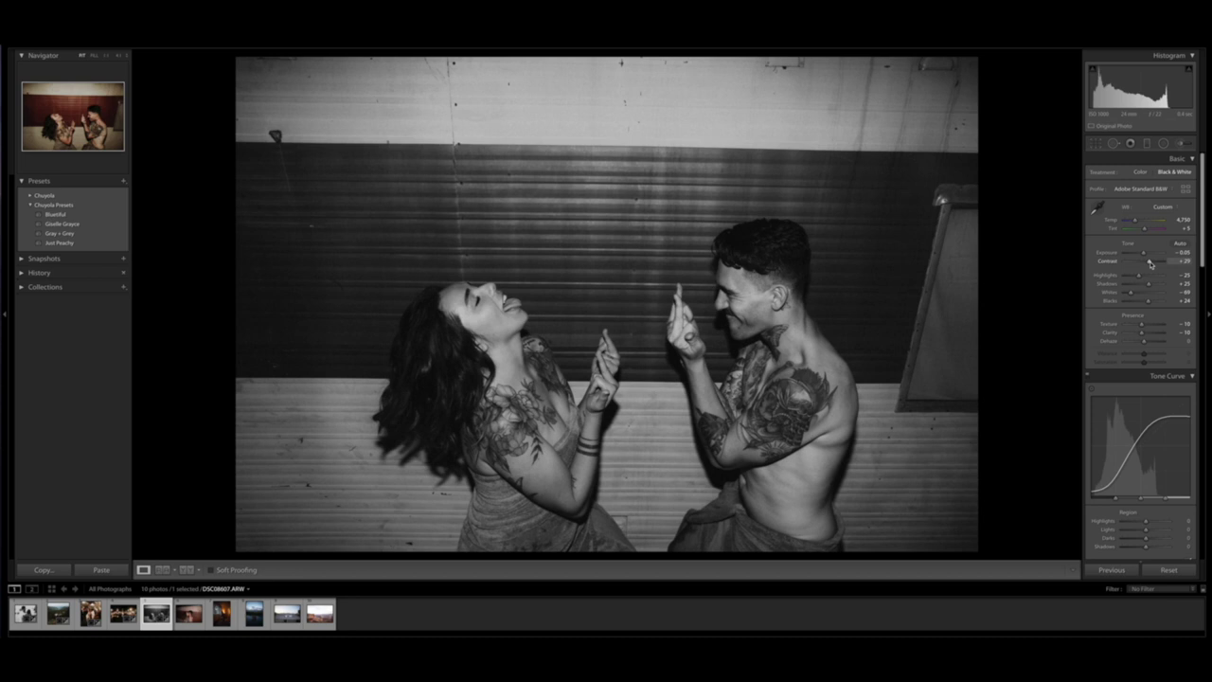
{"action": "left_click_drag", "start_coordinate": [1151, 264], "coordinate": [1151, 264]}
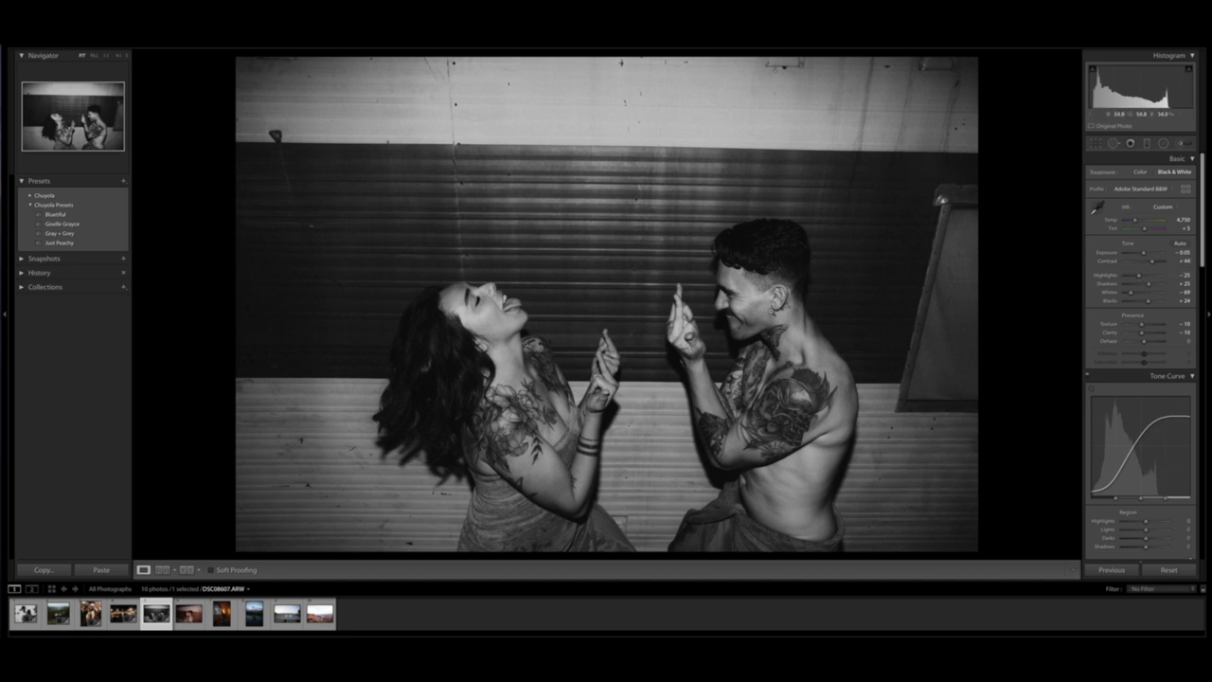
Step: Set the crop to a 1 x 1 aspect ratio and frame the square around the couple
{"action": "key", "text": "r"}
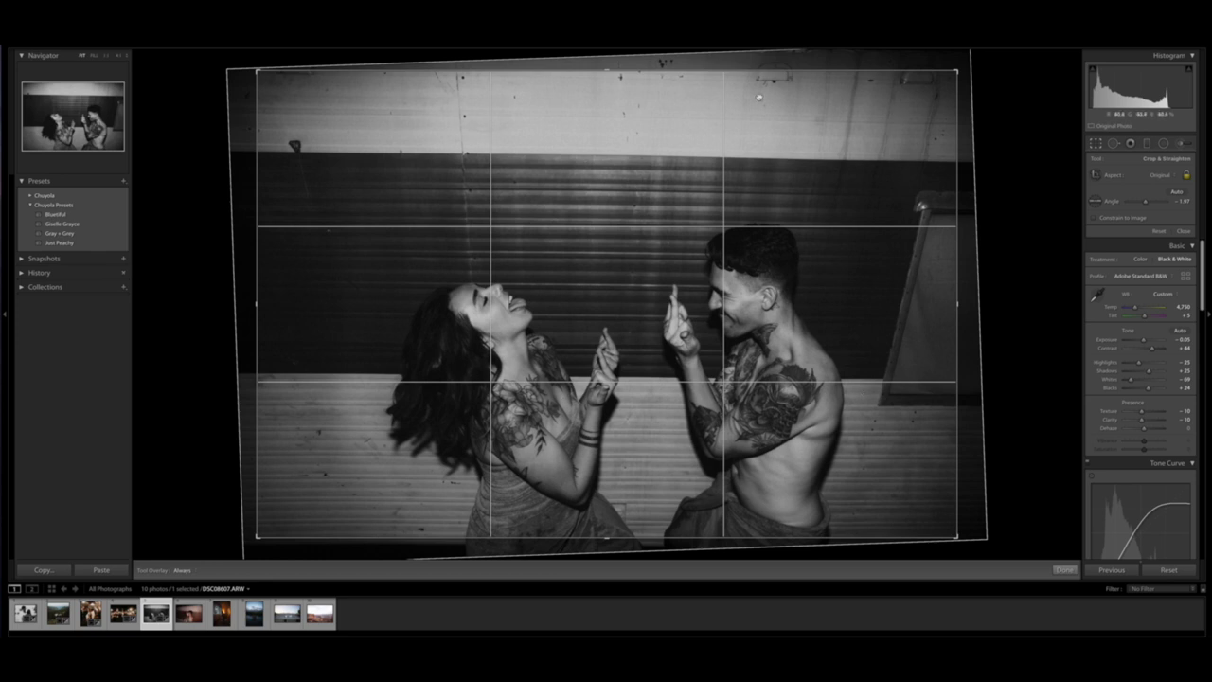
{"action": "left_click_drag", "start_coordinate": [665, 76], "coordinate": [665, 65]}
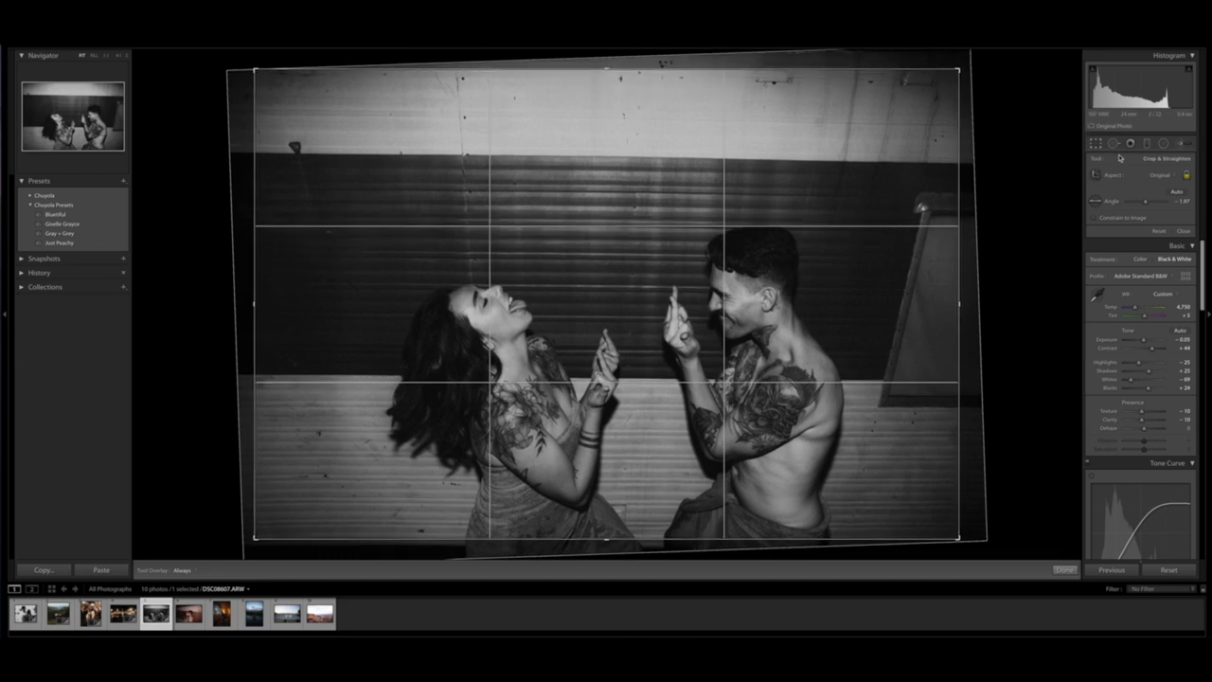
{"action": "left_click", "coordinate": [1160, 175]}
{"action": "left_click", "coordinate": [1157, 198]}
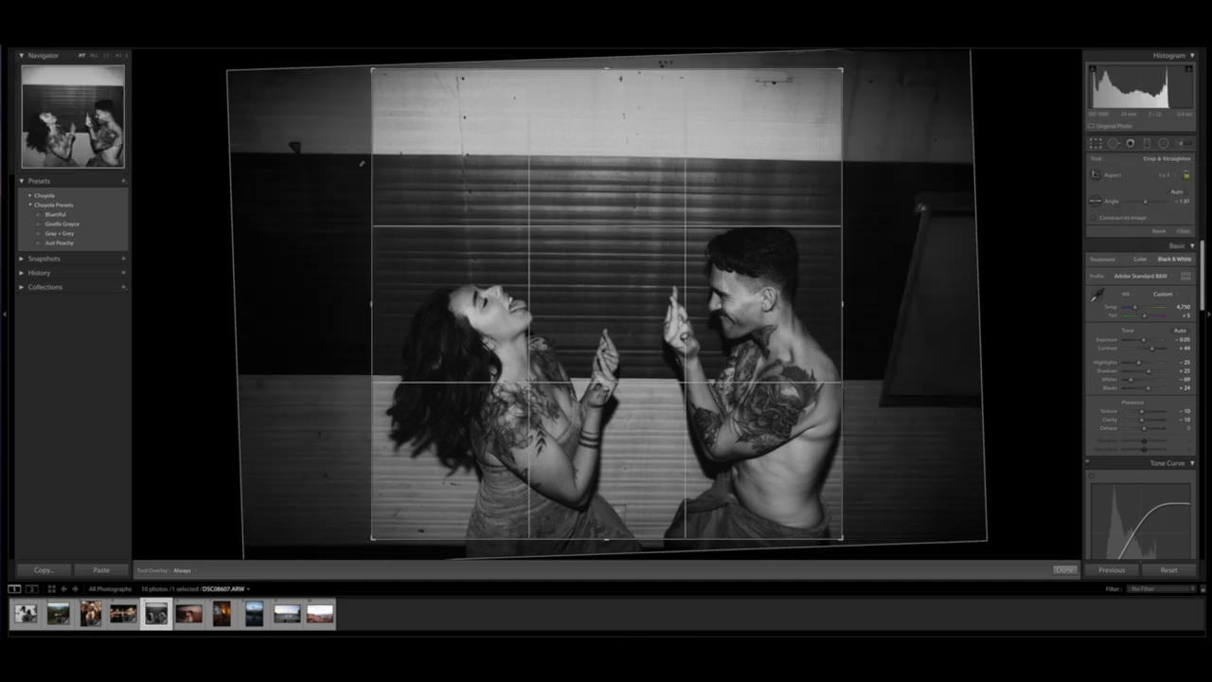
{"action": "left_click_drag", "start_coordinate": [589, 228], "coordinate": [583, 228]}
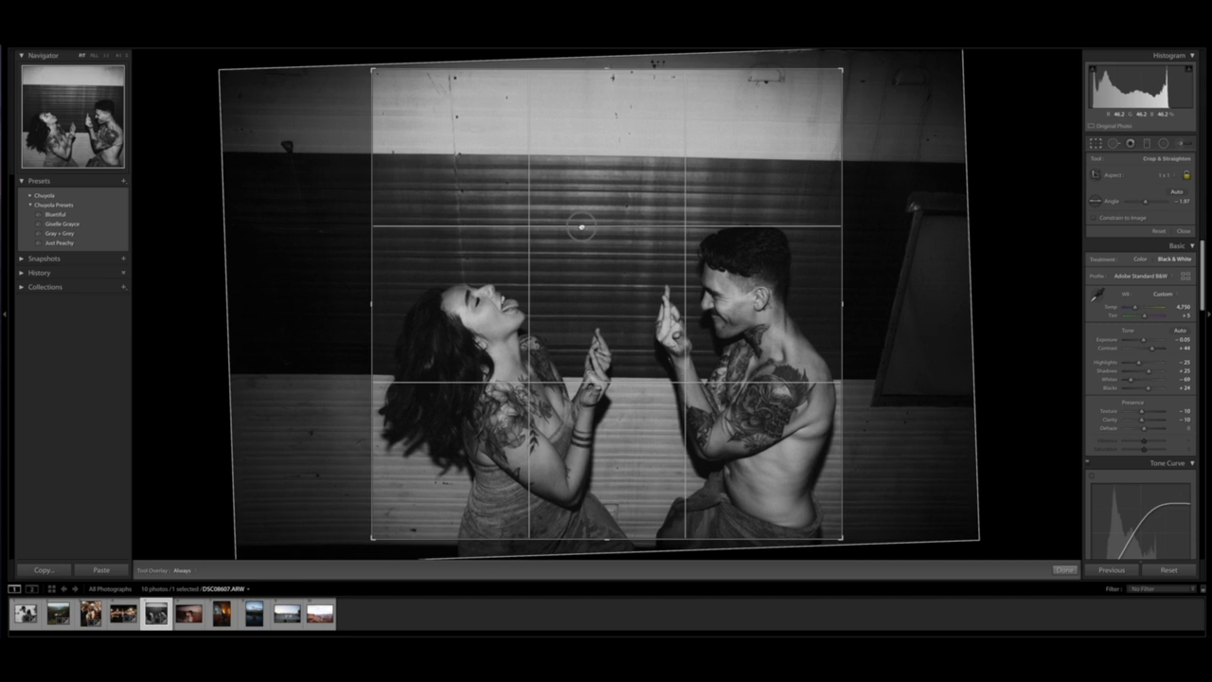
Step: Tighten the square crop slightly, rotate the photo until the wall's upper stripe edge runs level, and apply the crop
{"action": "left_click_drag", "start_coordinate": [607, 68], "coordinate": [609, 76]}
{"action": "left_click_drag", "start_coordinate": [887, 156], "coordinate": [891, 153]}
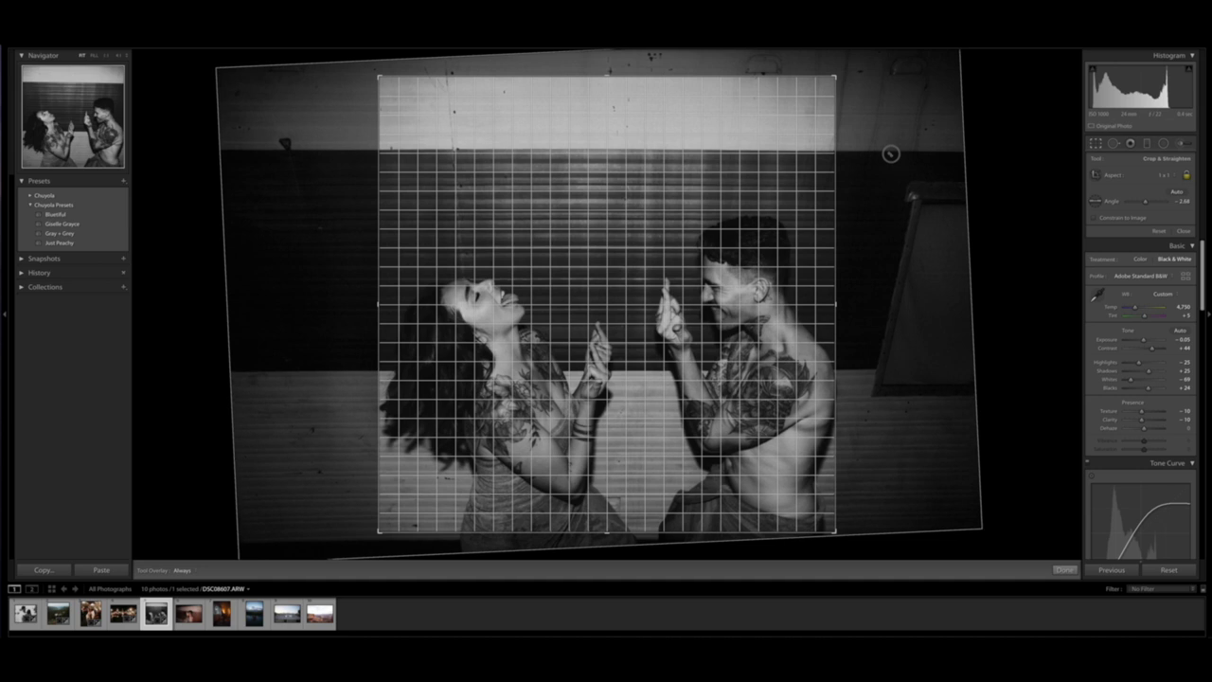
{"action": "key", "text": "Return"}
{"action": "key", "text": "r"}
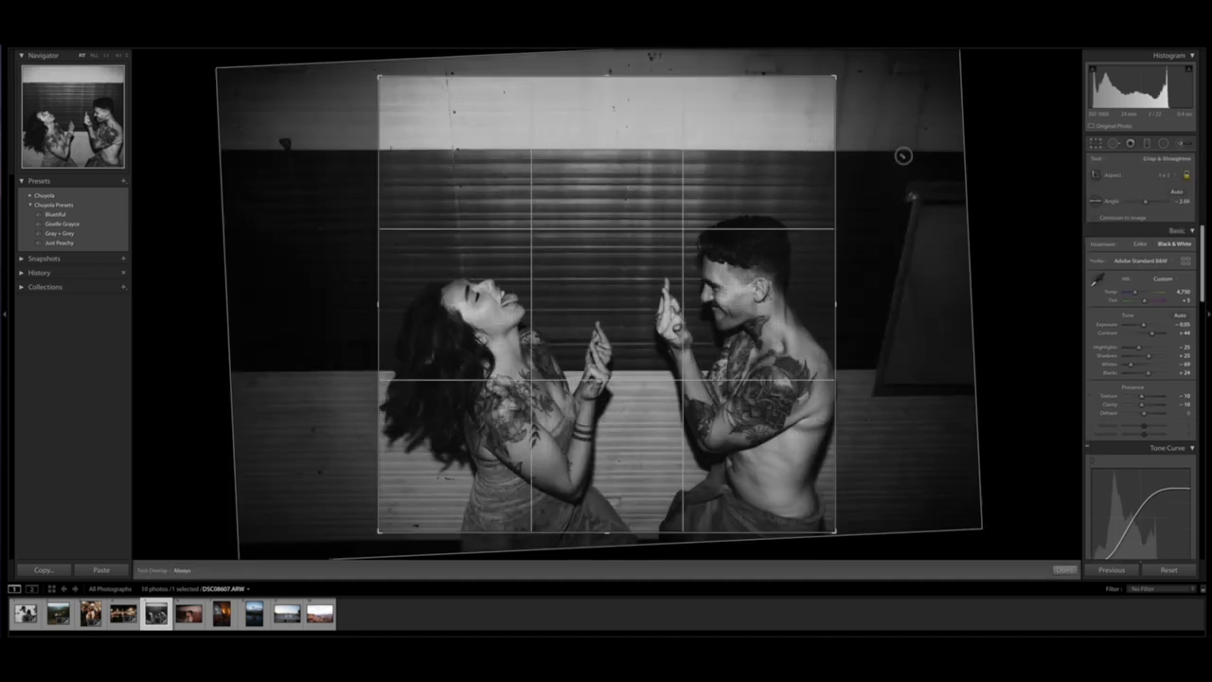
{"action": "key", "text": "r"}
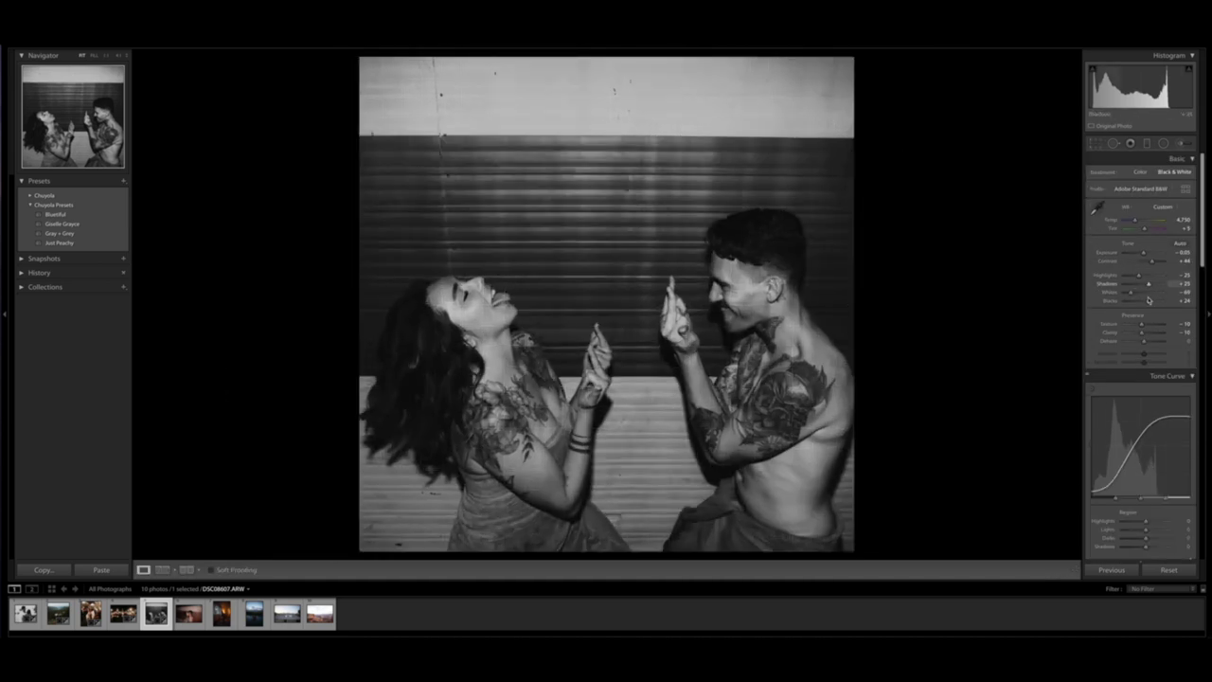
Step: Compare the cropped black-and-white photo with its original state
{"action": "left_click_drag", "start_coordinate": [1151, 304], "coordinate": [1137, 277]}
{"action": "scroll", "coordinate": [1105, 386], "scroll_direction": "down", "scroll_amount": 15}
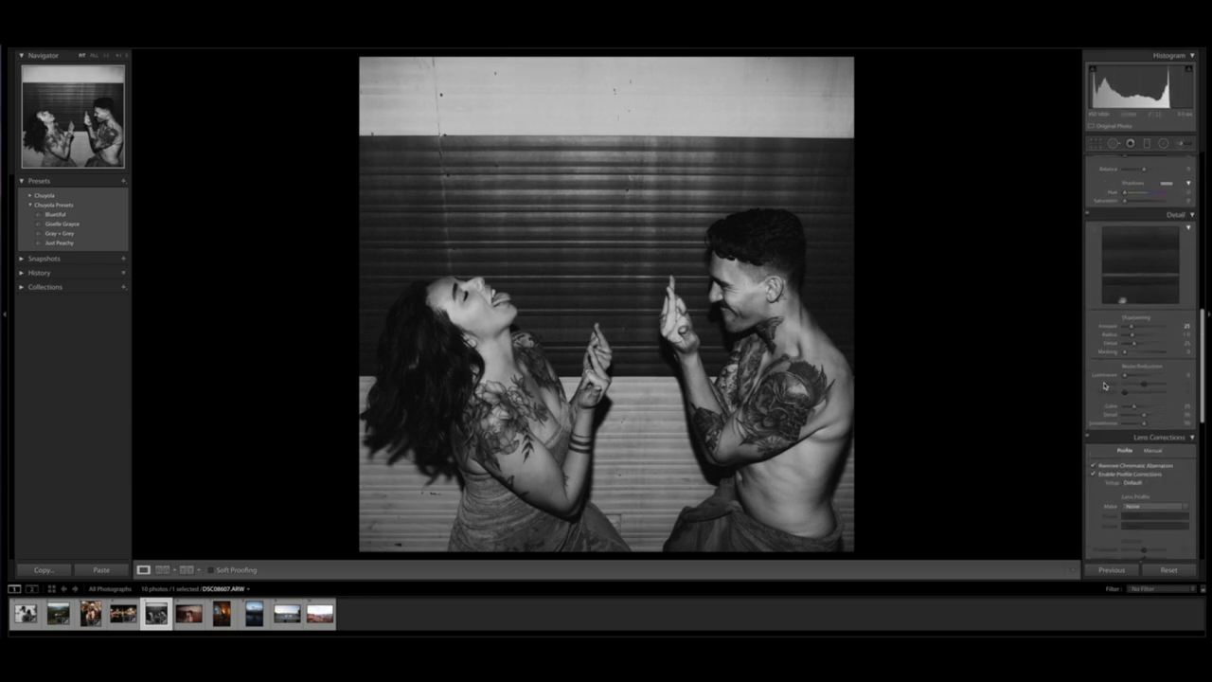
{"action": "key", "text": "backslash"}
{"action": "key", "text": "backslash"}
{"action": "scroll", "coordinate": [1104, 425], "scroll_direction": "down", "scroll_amount": 1}
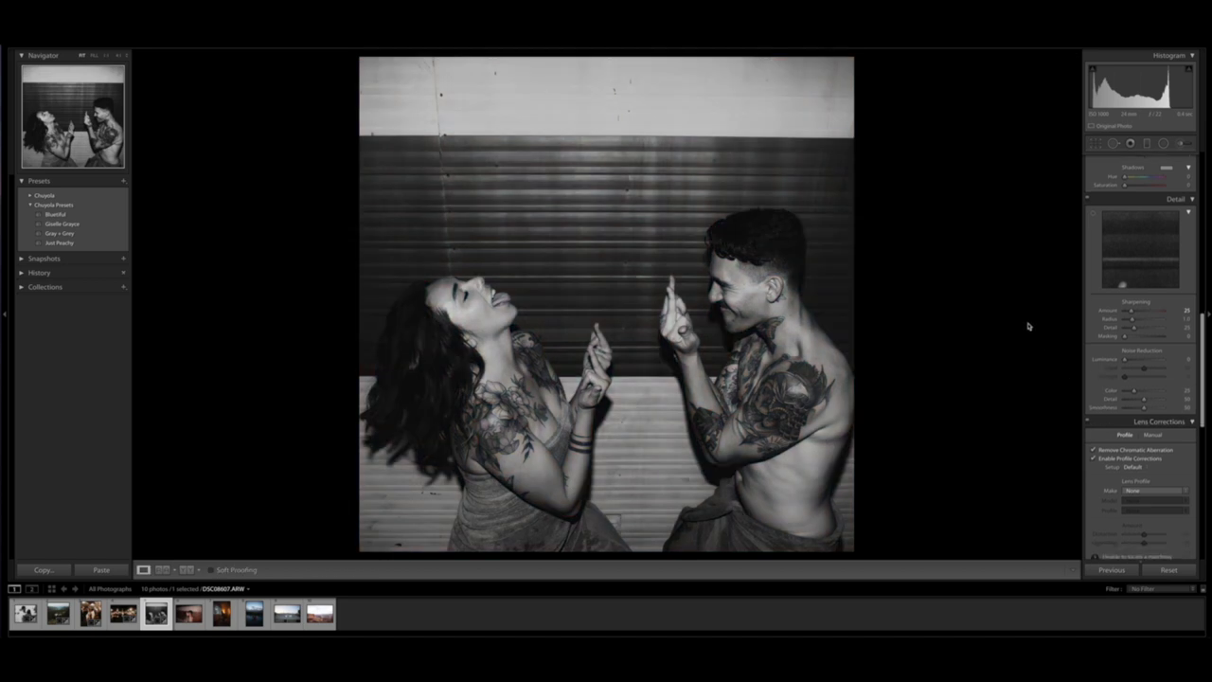
Step: Add a graduated filter from the photo's lower edge up to the couple's hands, with reduced sharpness and texture and clarity at -17
{"action": "left_click", "coordinate": [1147, 144]}
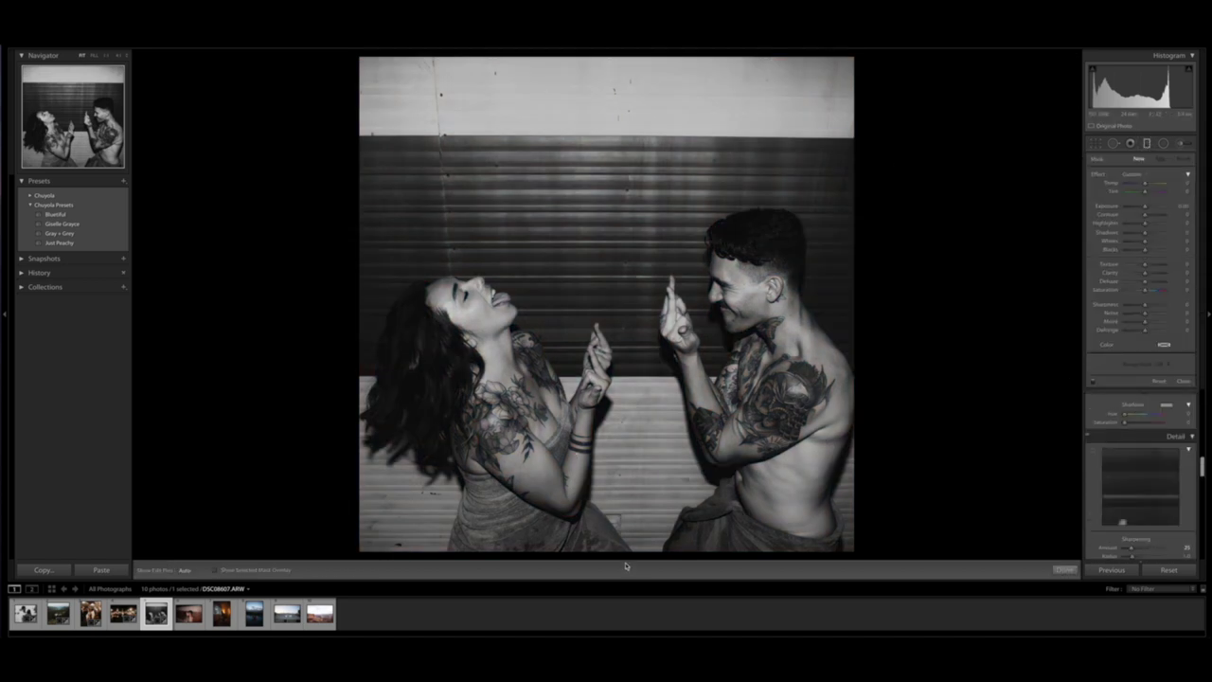
{"action": "left_click_drag", "start_coordinate": [599, 555], "coordinate": [601, 332]}
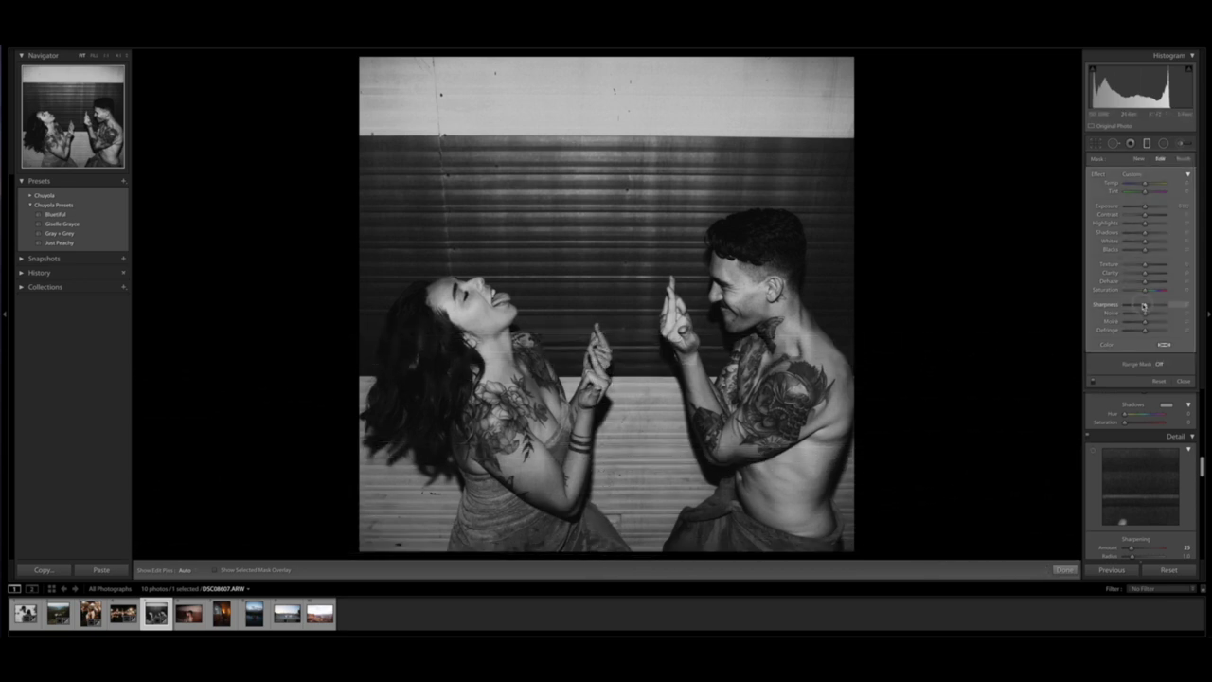
{"action": "left_click_drag", "start_coordinate": [1144, 305], "coordinate": [1135, 306]}
{"action": "left_click_drag", "start_coordinate": [1146, 276], "coordinate": [1146, 275]}
{"action": "key", "text": "Down"}
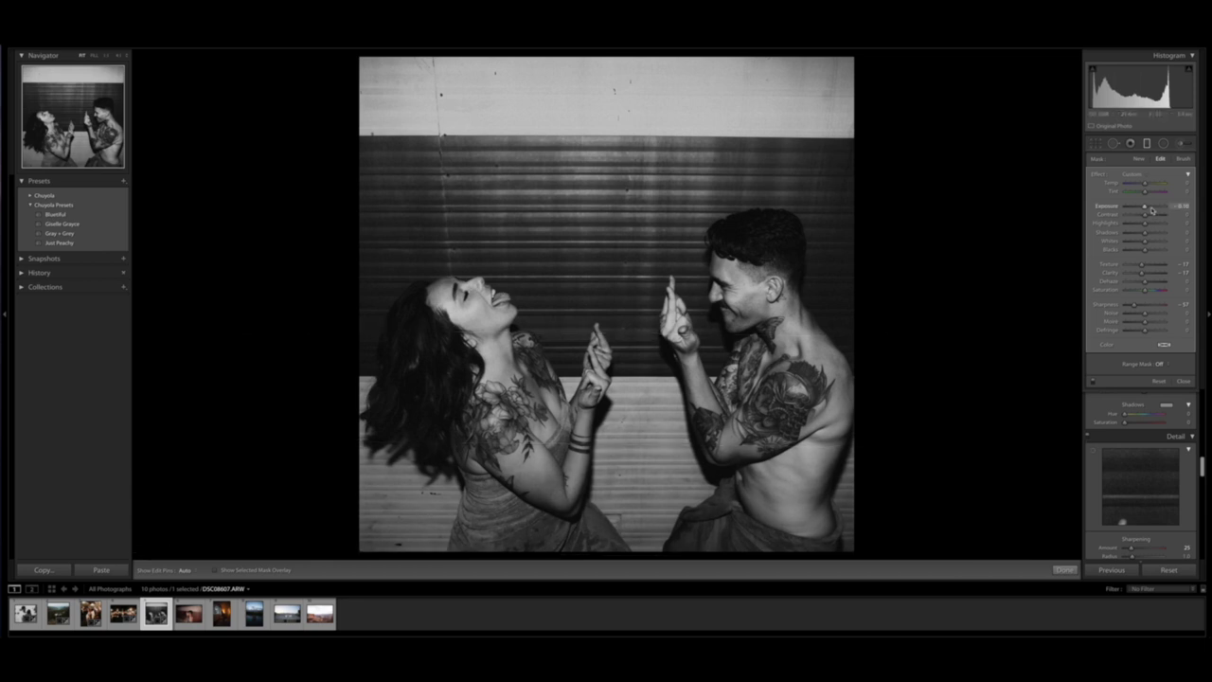
Step: Set the graduated filter's exposure to -0.20, lower its highlights, shadows and blacks, and compare the photo with the filter off and on
{"action": "left_click_drag", "start_coordinate": [1151, 210], "coordinate": [1150, 209]}
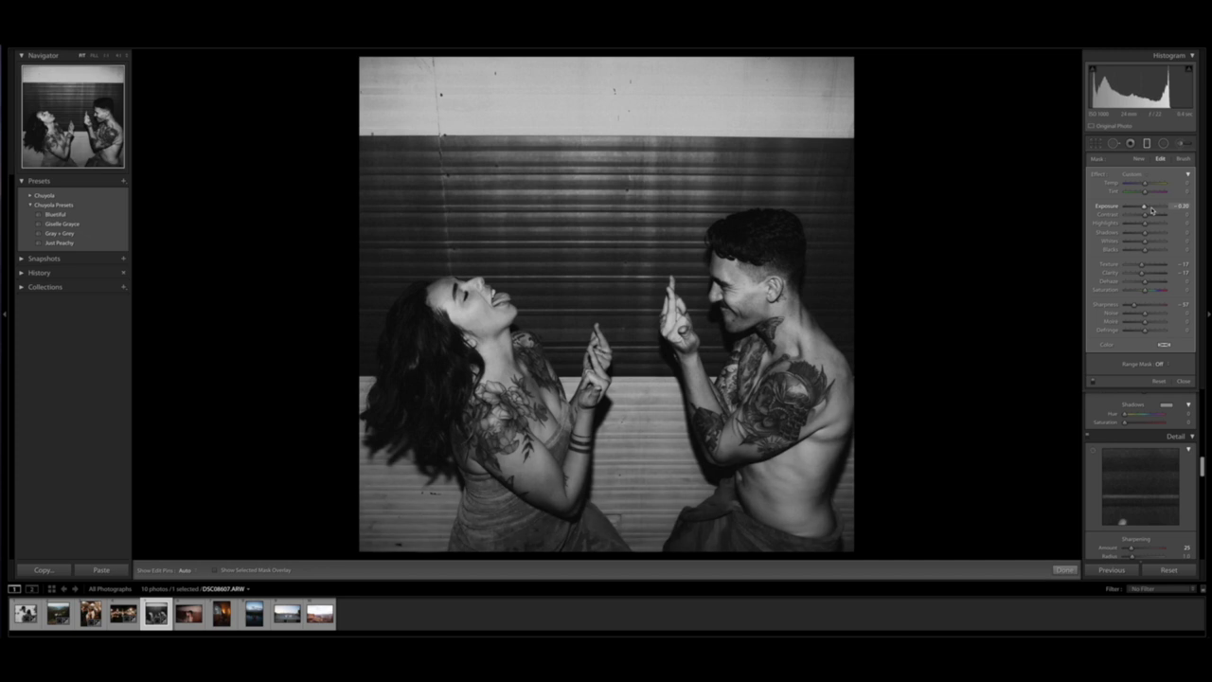
{"action": "left_click_drag", "start_coordinate": [1144, 225], "coordinate": [1143, 236]}
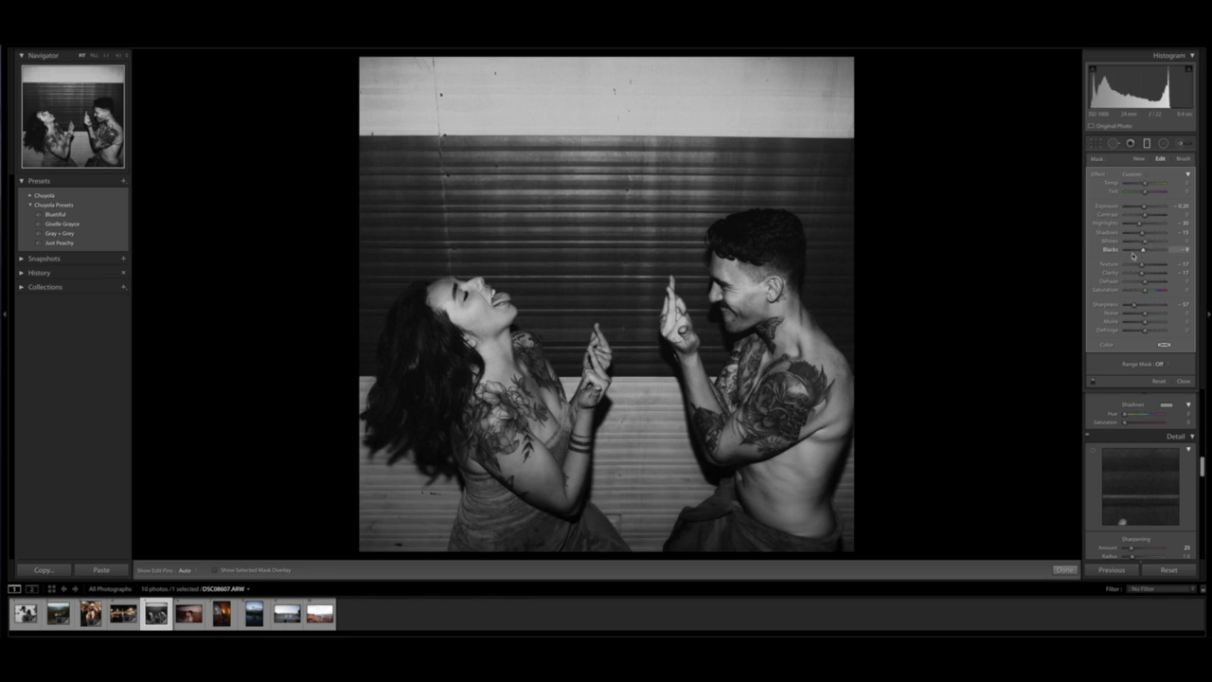
{"action": "left_click", "coordinate": [1094, 382]}
{"action": "left_click", "coordinate": [1093, 382]}
{"action": "left_click", "coordinate": [1094, 382]}
{"action": "left_click", "coordinate": [1094, 383]}
Step: Narrow the graduated filter's transition and reposition it higher over the lower part of the couple
{"action": "mouse_move", "coordinate": [600, 443]}
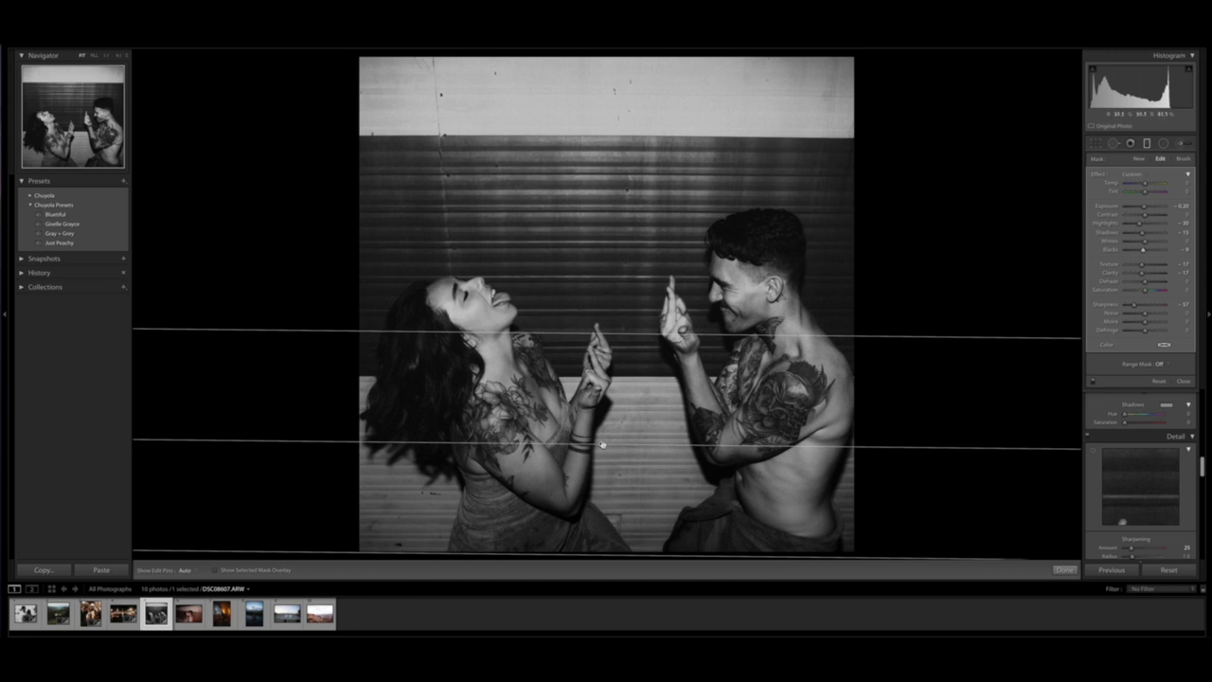
{"action": "left_click_drag", "start_coordinate": [601, 444], "coordinate": [603, 406]}
{"action": "left_click_drag", "start_coordinate": [663, 295], "coordinate": [663, 336]}
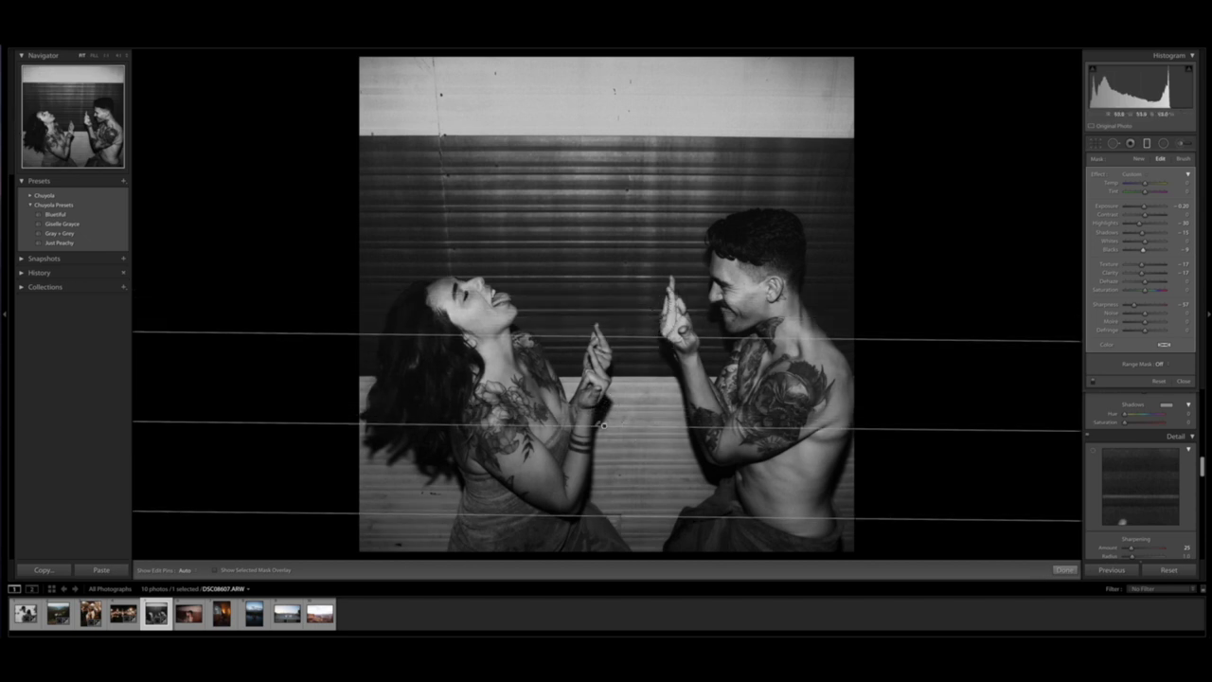
{"action": "left_click_drag", "start_coordinate": [600, 426], "coordinate": [620, 396]}
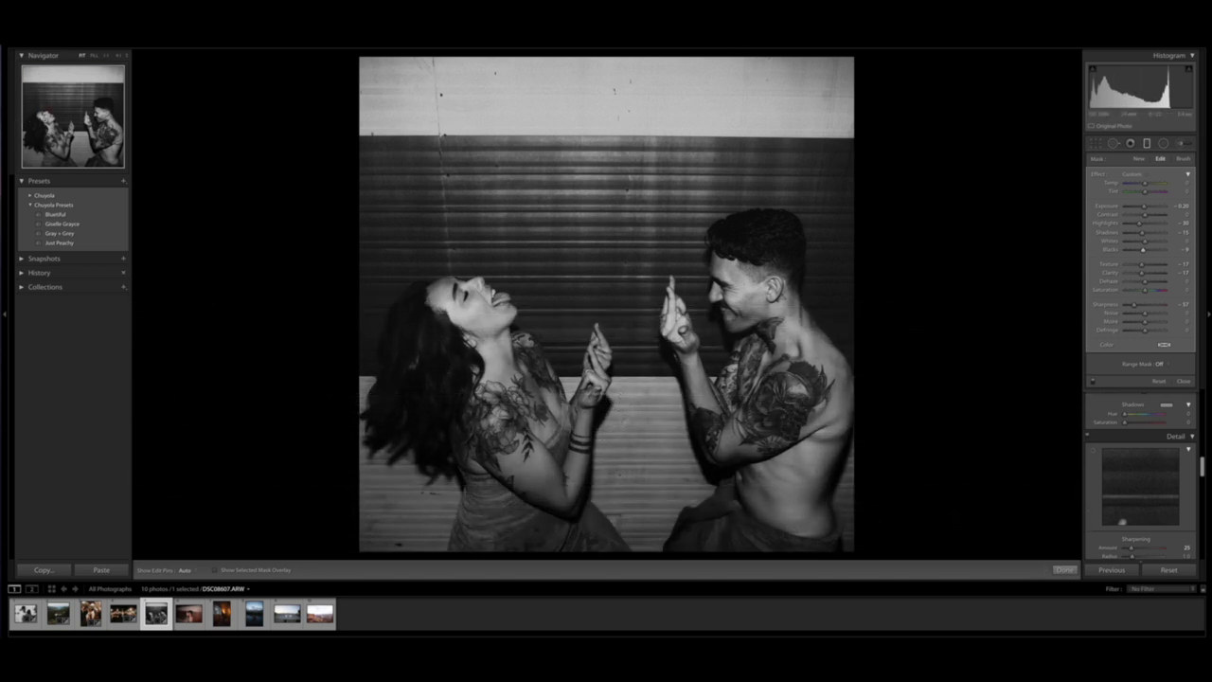
Step: Finish the graduated filter on the black-and-white photo and open the next photo, DSC08666.ARW
{"action": "left_click", "coordinate": [946, 334]}
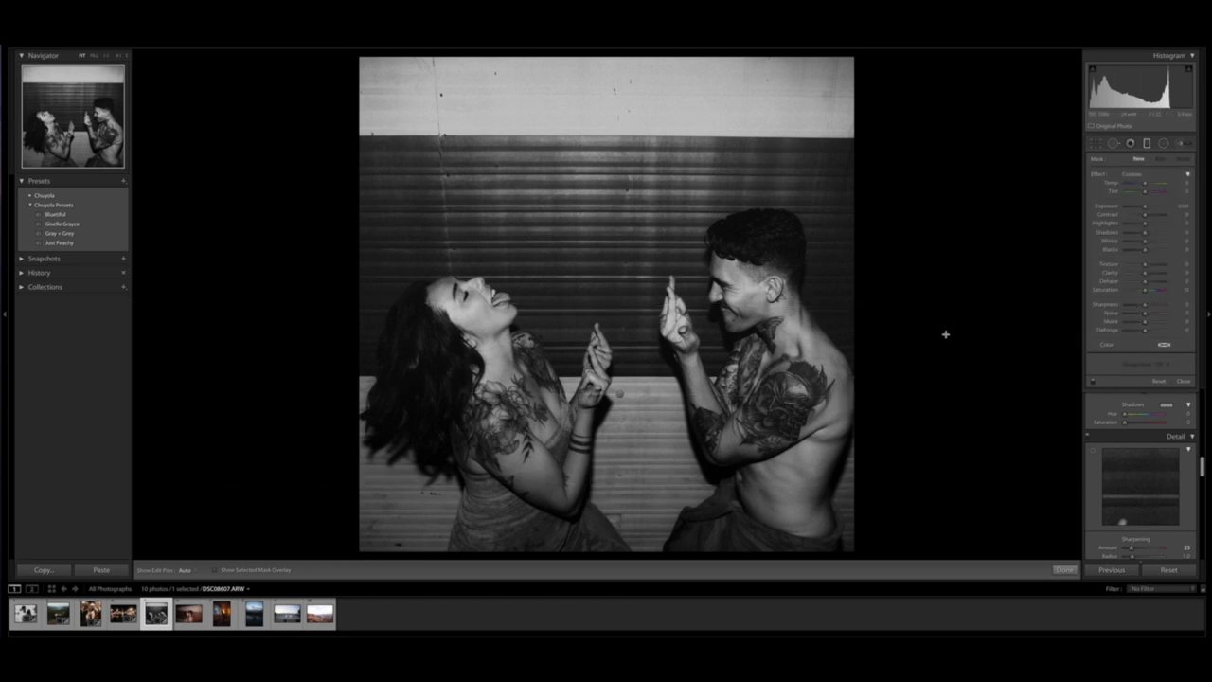
{"action": "key", "text": "m"}
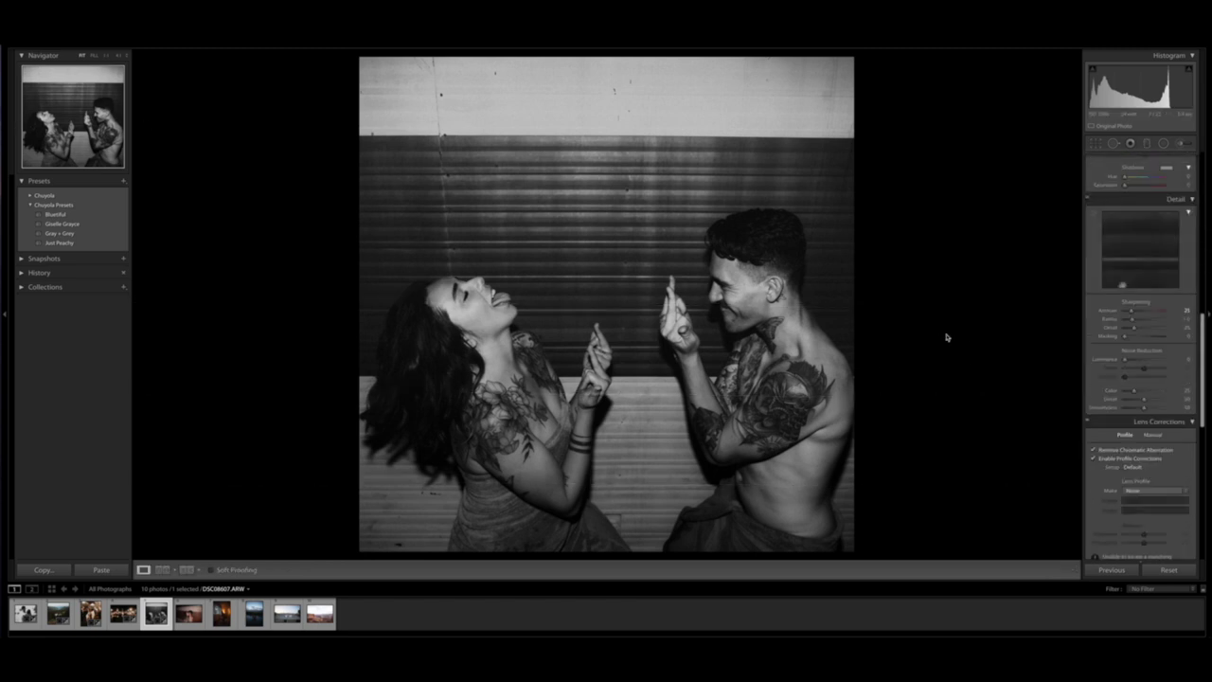
{"action": "key", "text": "Right"}
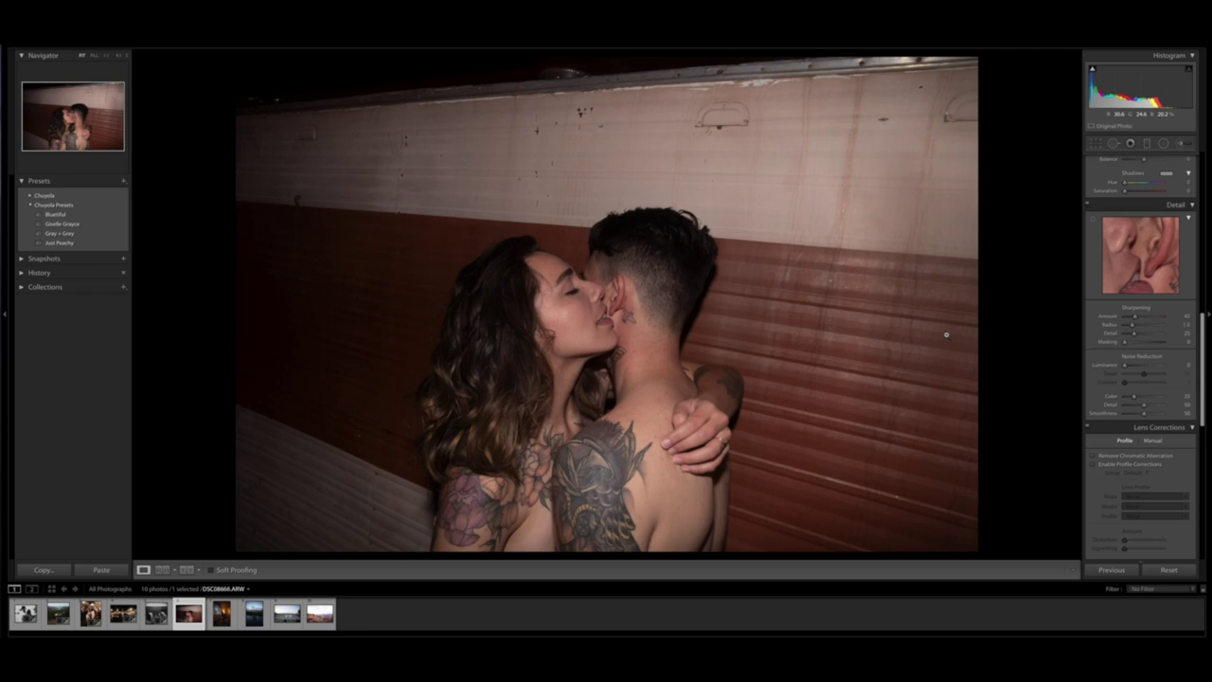
Step: Straighten the couple photo with a slight counterclockwise rotation so the wall stripe sits more level
{"action": "key", "text": "r"}
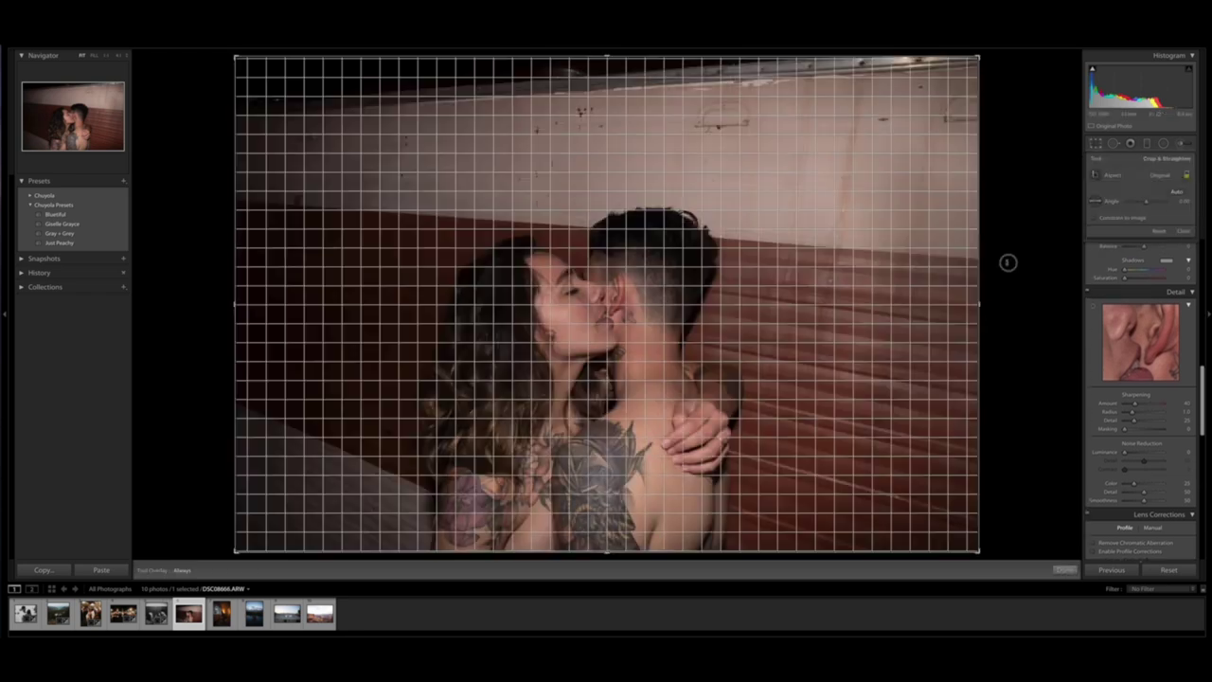
{"action": "left_click_drag", "start_coordinate": [1007, 263], "coordinate": [1006, 250]}
{"action": "key", "text": "Return"}
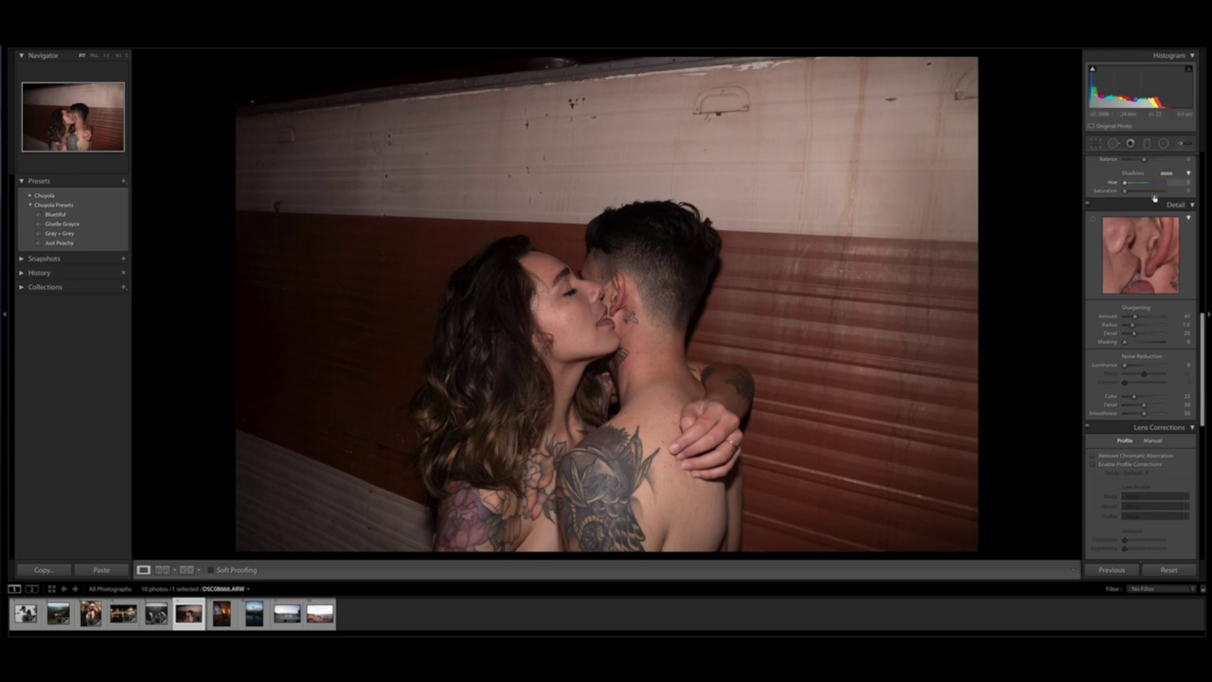
Step: Crop the photo to a 1 x 1 square framed tightly around the embracing couple
{"action": "scroll", "coordinate": [1142, 284], "scroll_direction": "up", "scroll_amount": 10}
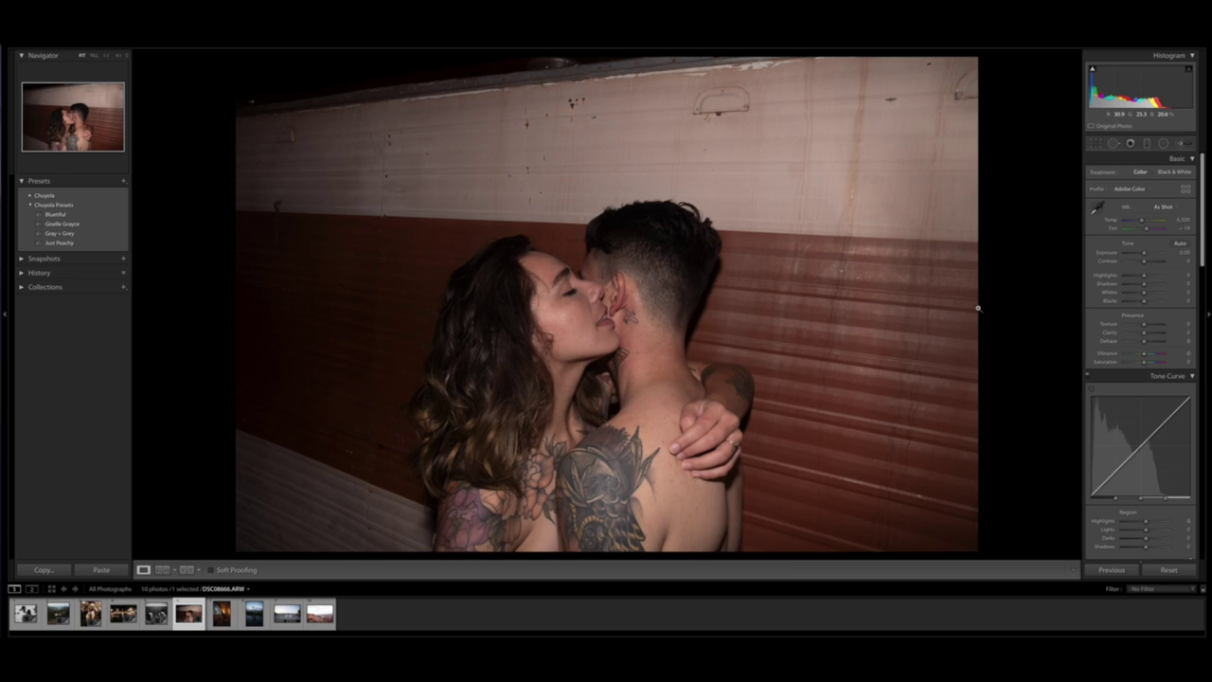
{"action": "left_click", "coordinate": [1095, 143]}
{"action": "left_click", "coordinate": [1161, 175]}
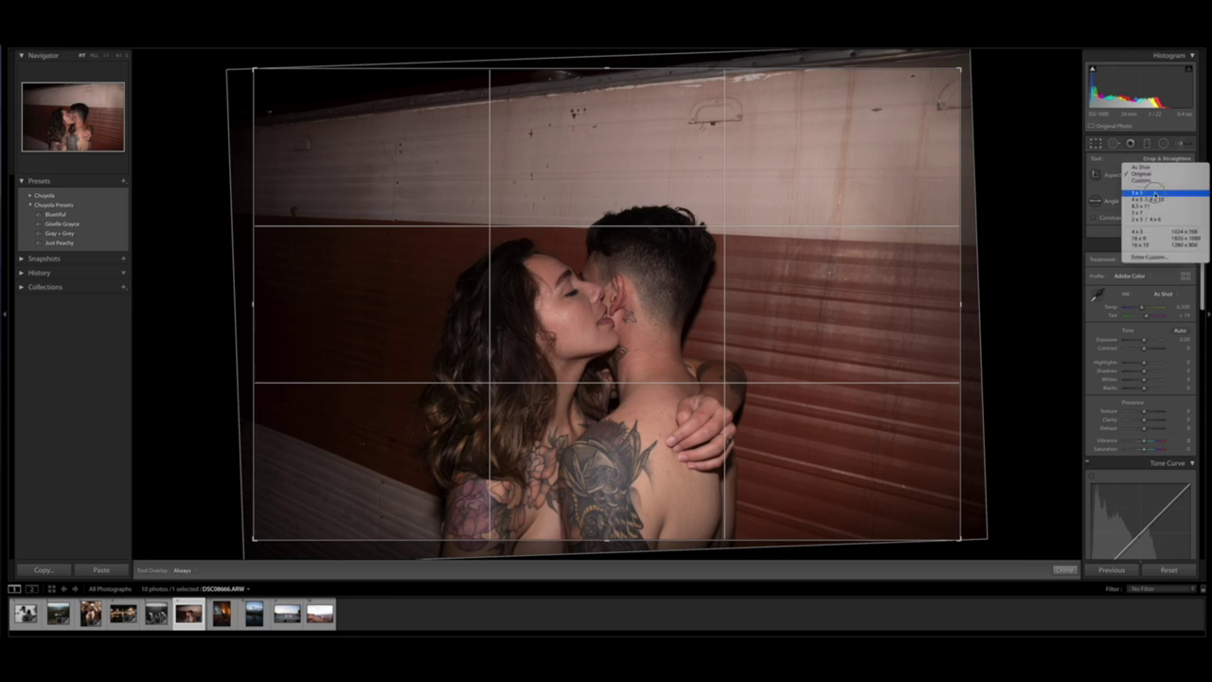
{"action": "left_click", "coordinate": [1154, 195]}
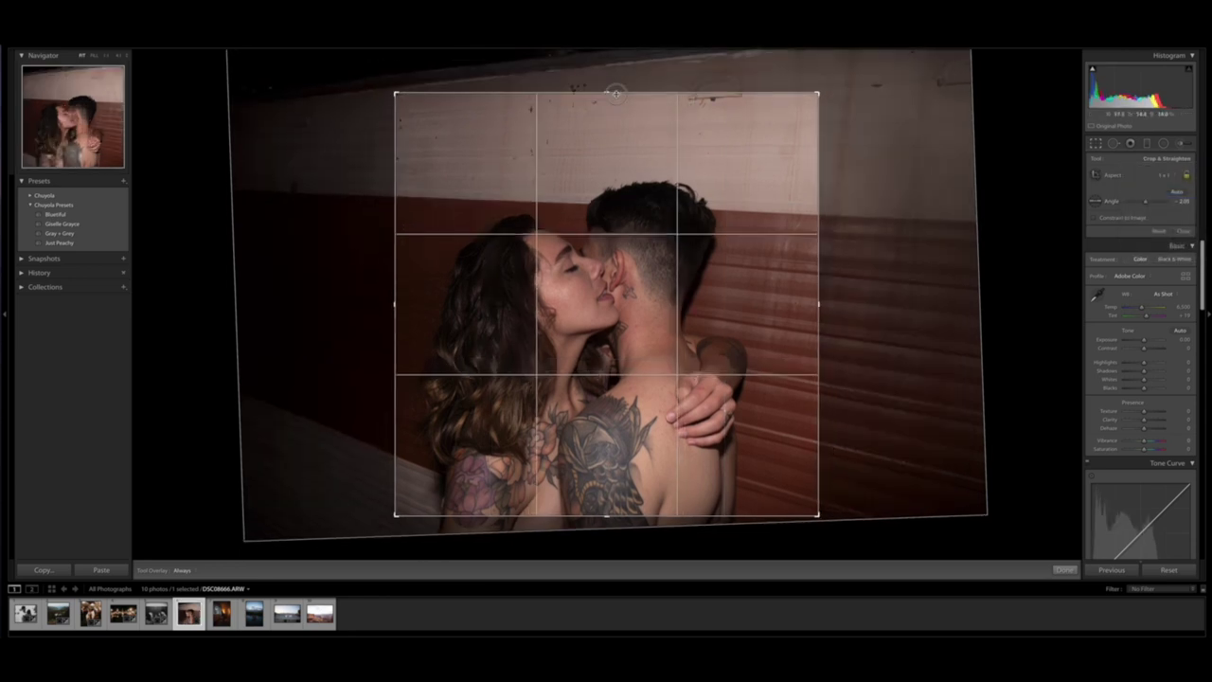
{"action": "mouse_move", "coordinate": [618, 131]}
{"action": "left_mouse_down"}
{"action": "mouse_move", "coordinate": [618, 101]}
{"action": "mouse_move", "coordinate": [634, 113]}
{"action": "left_mouse_up"}
{"action": "key", "text": "Return"}
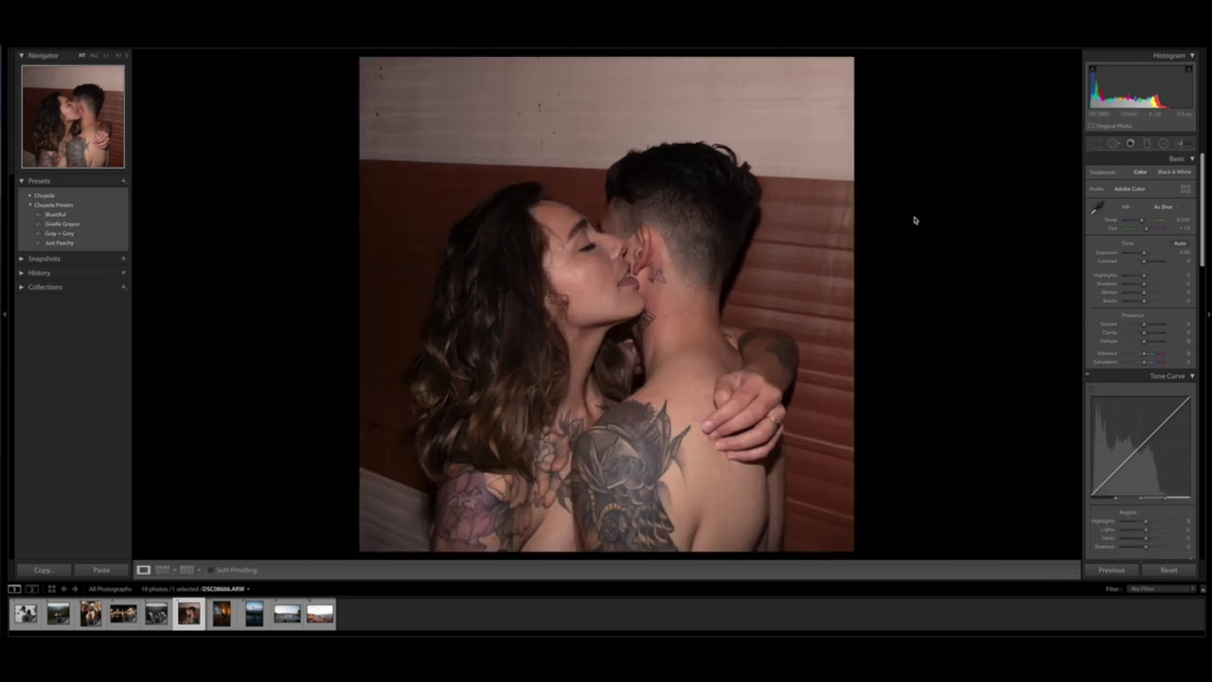
Step: Fine-tune the rotation of the square crop around the couple
{"action": "key", "text": "r"}
{"action": "left_click_drag", "start_coordinate": [931, 223], "coordinate": [934, 217]}
{"action": "key", "text": "Return"}
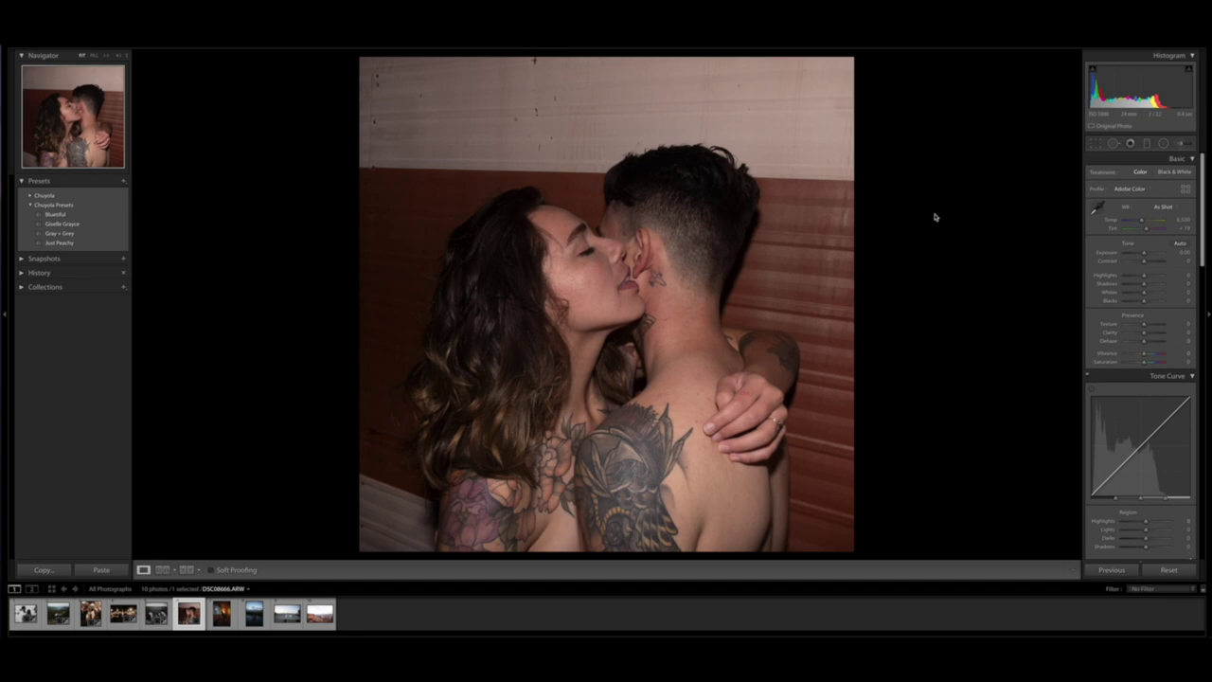
{"action": "key", "text": "r"}
{"action": "key", "text": "Return"}
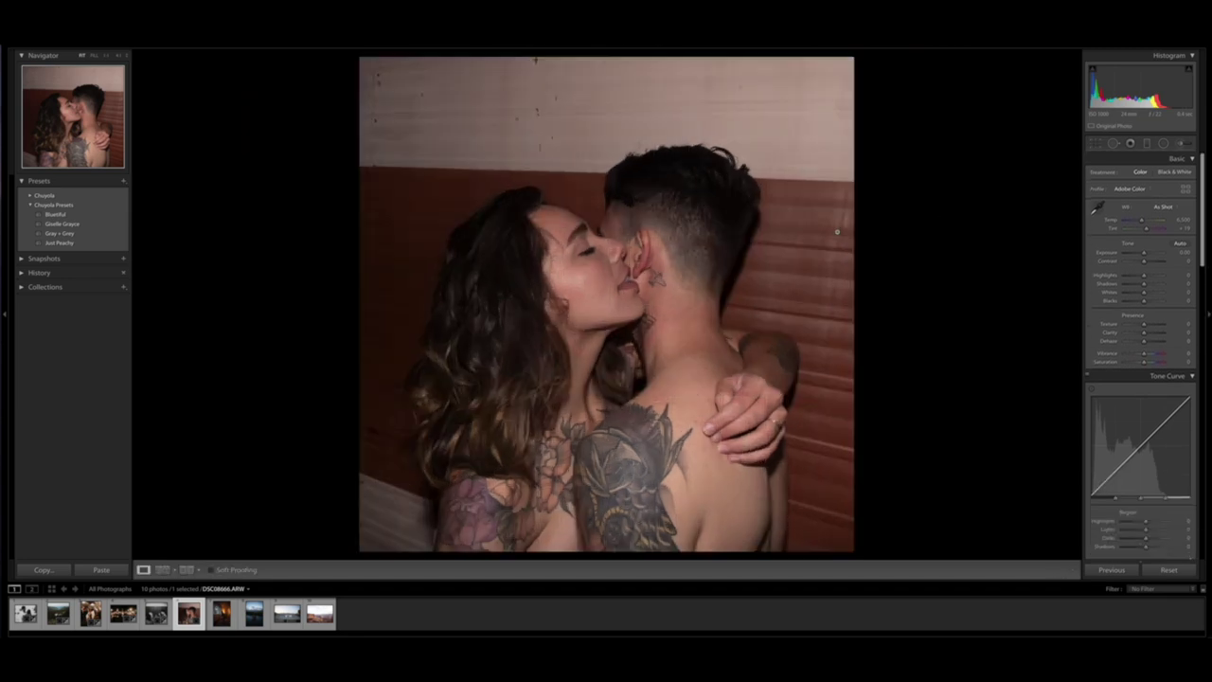
Step: Compare the Chopola presets on the square photo and apply Just Peachy
{"action": "left_click", "coordinate": [87, 214]}
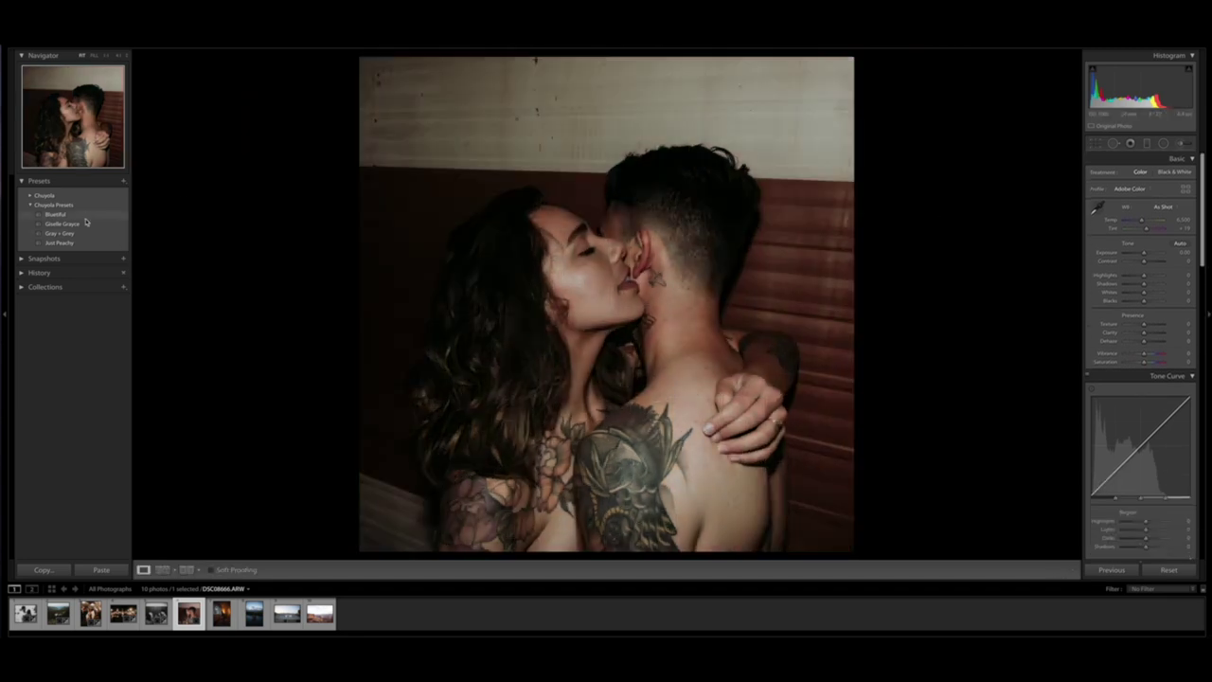
{"action": "left_click", "coordinate": [85, 222]}
{"action": "left_click", "coordinate": [86, 233]}
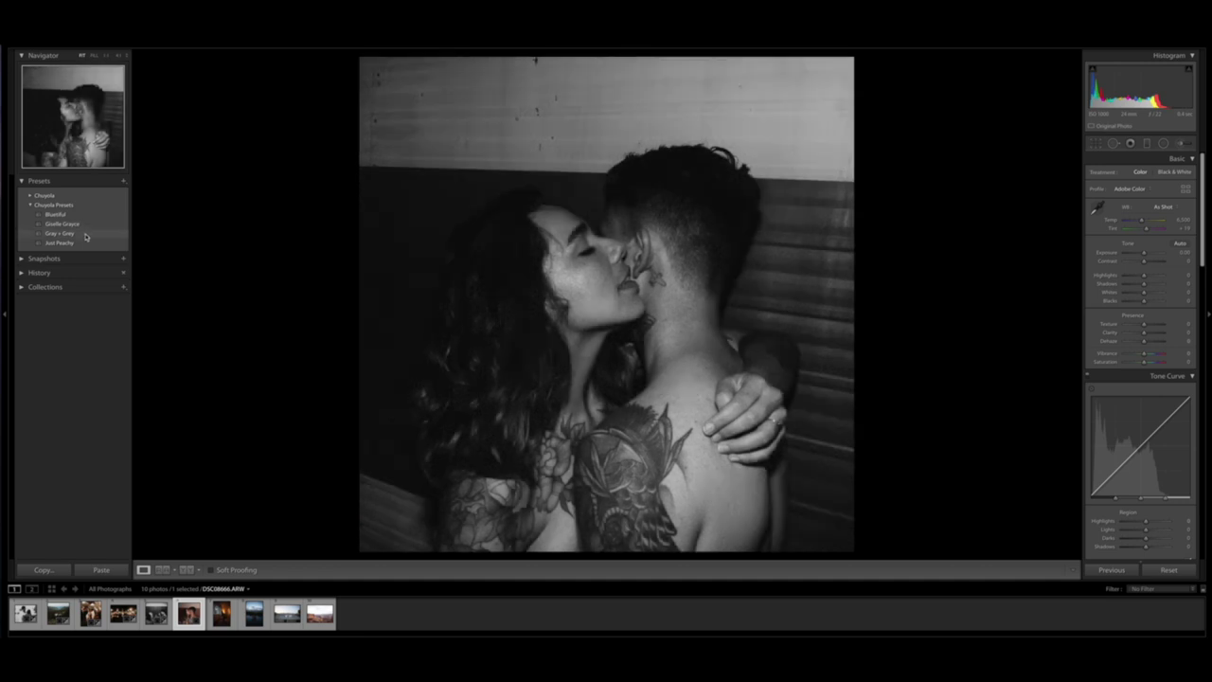
{"action": "left_click", "coordinate": [83, 243]}
{"action": "left_click", "coordinate": [85, 233]}
{"action": "left_click", "coordinate": [86, 223]}
{"action": "left_click", "coordinate": [85, 243]}
{"action": "left_click", "coordinate": [85, 243]}
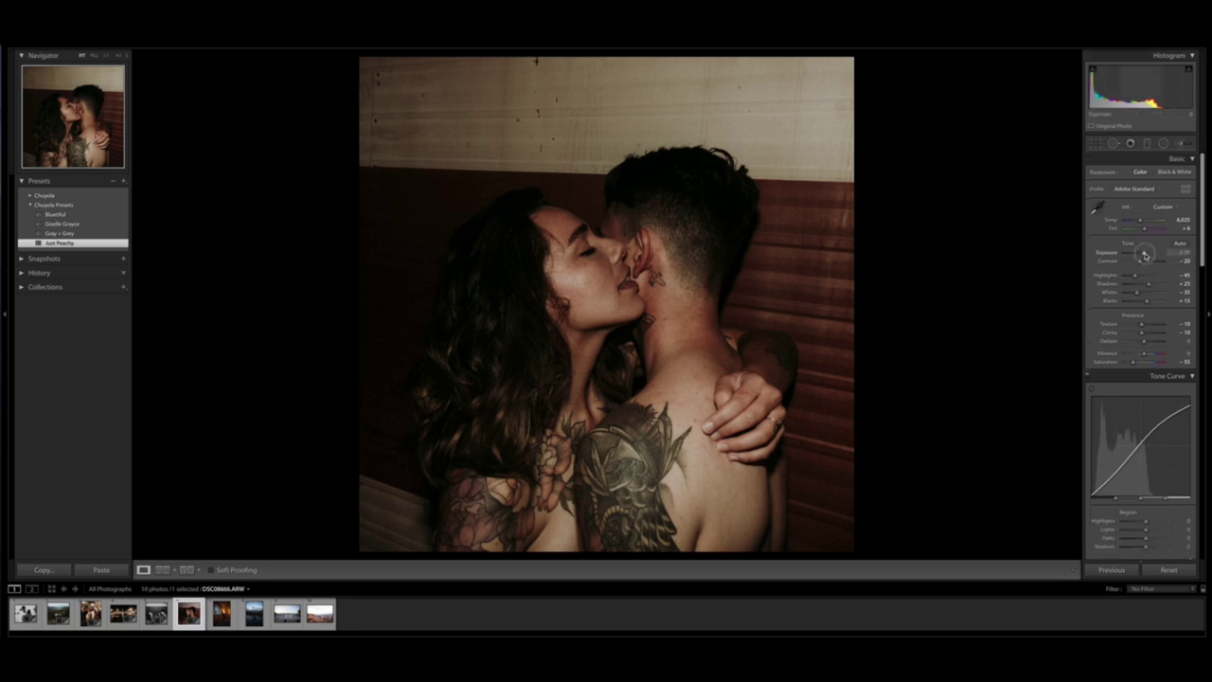
Step: Set the exposure to +0.60, contrast to -12 and shadows to +39, and fine-tune the whites
{"action": "left_click_drag", "start_coordinate": [1144, 257], "coordinate": [1142, 262]}
{"action": "left_click_drag", "start_coordinate": [1148, 284], "coordinate": [1136, 294]}
Step: Lower the film grain's amount and strongly reduce its size
{"action": "scroll", "coordinate": [1137, 295], "scroll_direction": "down", "scroll_amount": 15}
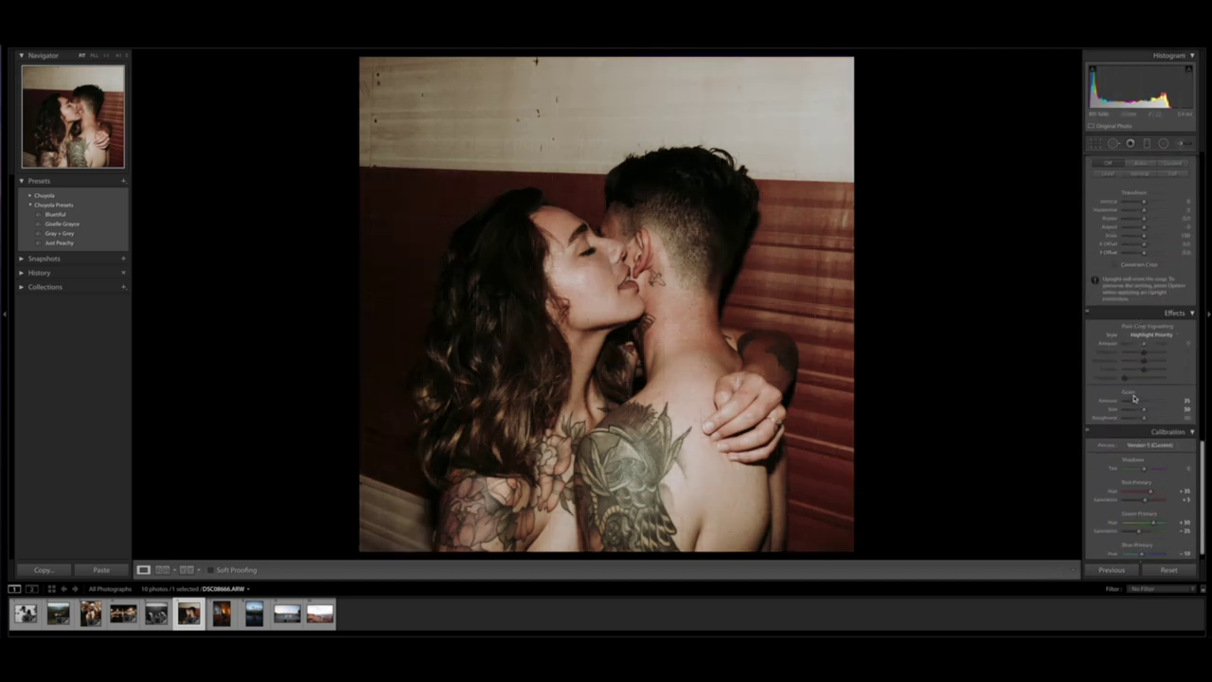
{"action": "mouse_move", "coordinate": [1144, 409]}
{"action": "left_mouse_down"}
{"action": "mouse_move", "coordinate": [1127, 411]}
{"action": "mouse_move", "coordinate": [1150, 410]}
{"action": "mouse_move", "coordinate": [1130, 410]}
{"action": "mouse_move", "coordinate": [1133, 401]}
{"action": "left_mouse_up"}
{"action": "scroll", "coordinate": [1132, 409], "scroll_direction": "down", "scroll_amount": 1}
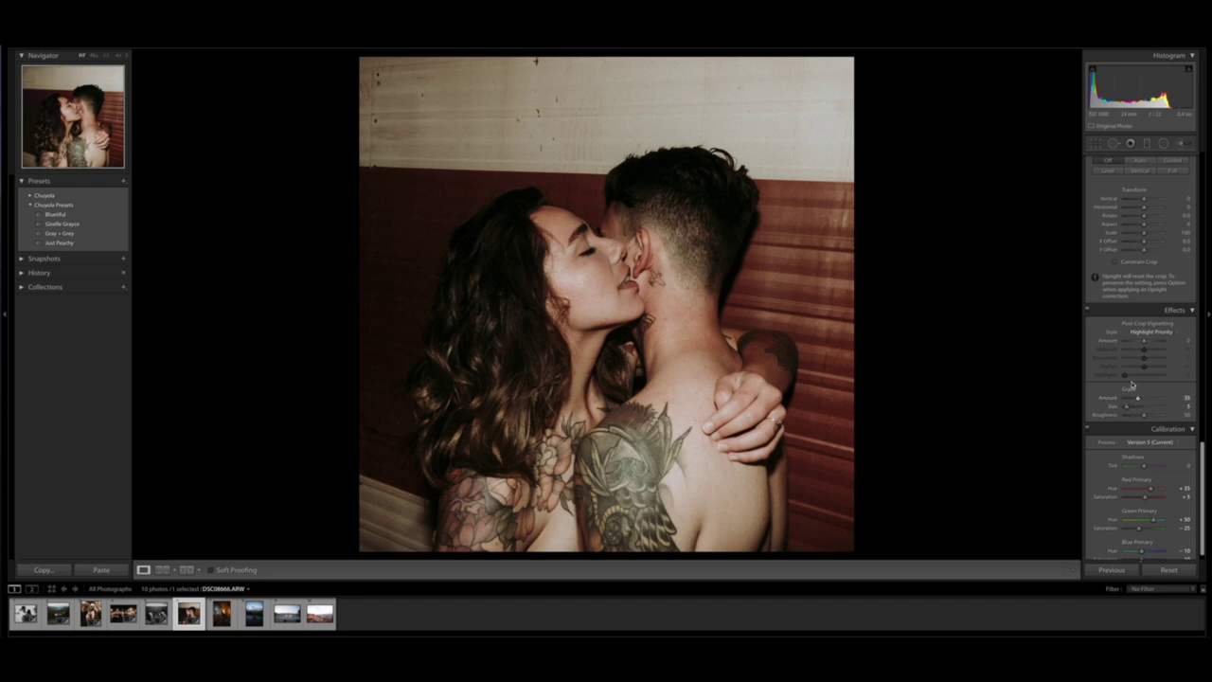
Step: Set vibrance to +22, contrast to -2, temperature to 5,525 and tint to +11, and fine-tune the highlights and blacks
{"action": "scroll", "coordinate": [1168, 311], "scroll_direction": "up", "scroll_amount": 10}
{"action": "scroll", "coordinate": [1168, 311], "scroll_direction": "up", "scroll_amount": 5}
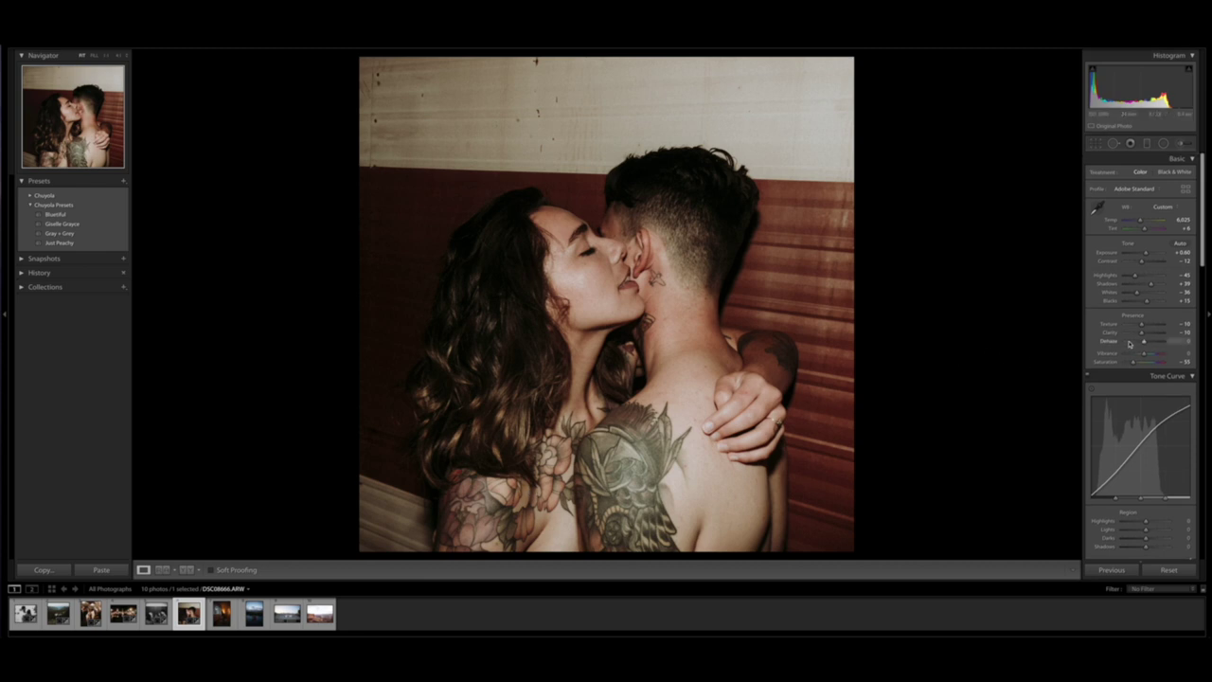
{"action": "left_click_drag", "start_coordinate": [1142, 354], "coordinate": [1147, 354]}
{"action": "key", "text": "Up"}
{"action": "left_click_drag", "start_coordinate": [1136, 276], "coordinate": [1134, 276]}
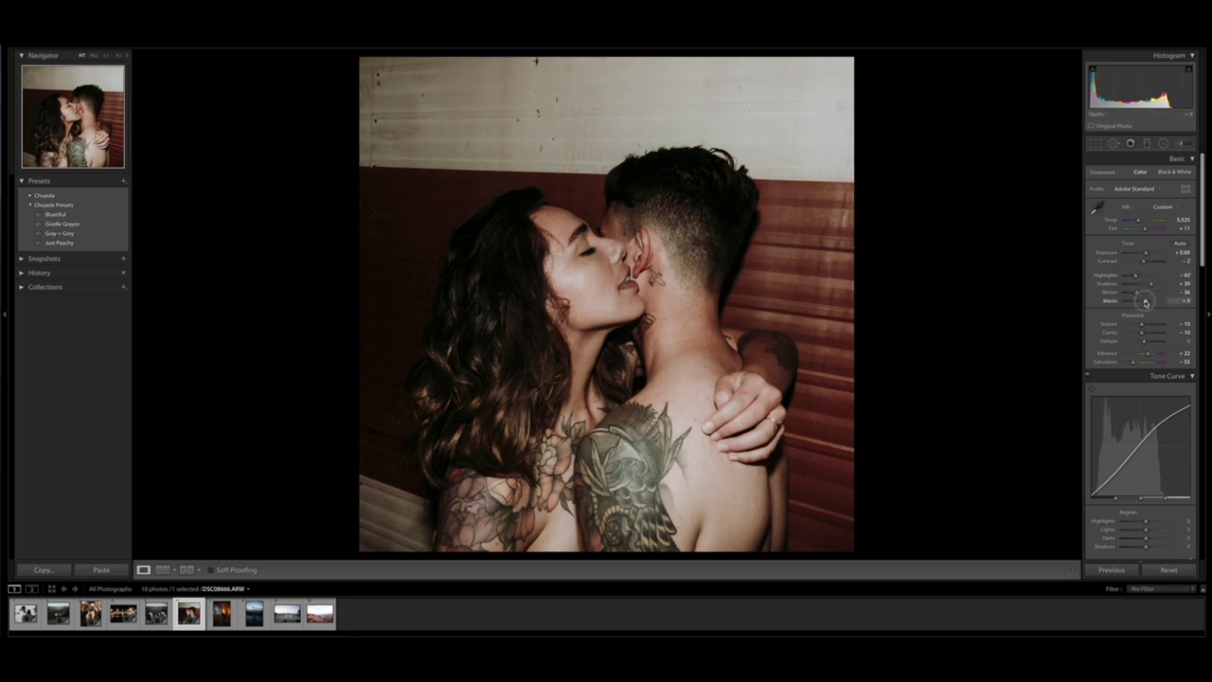
Step: Set the tone curve's Lights region to +5
{"action": "scroll", "coordinate": [1145, 301], "scroll_direction": "down", "scroll_amount": 5}
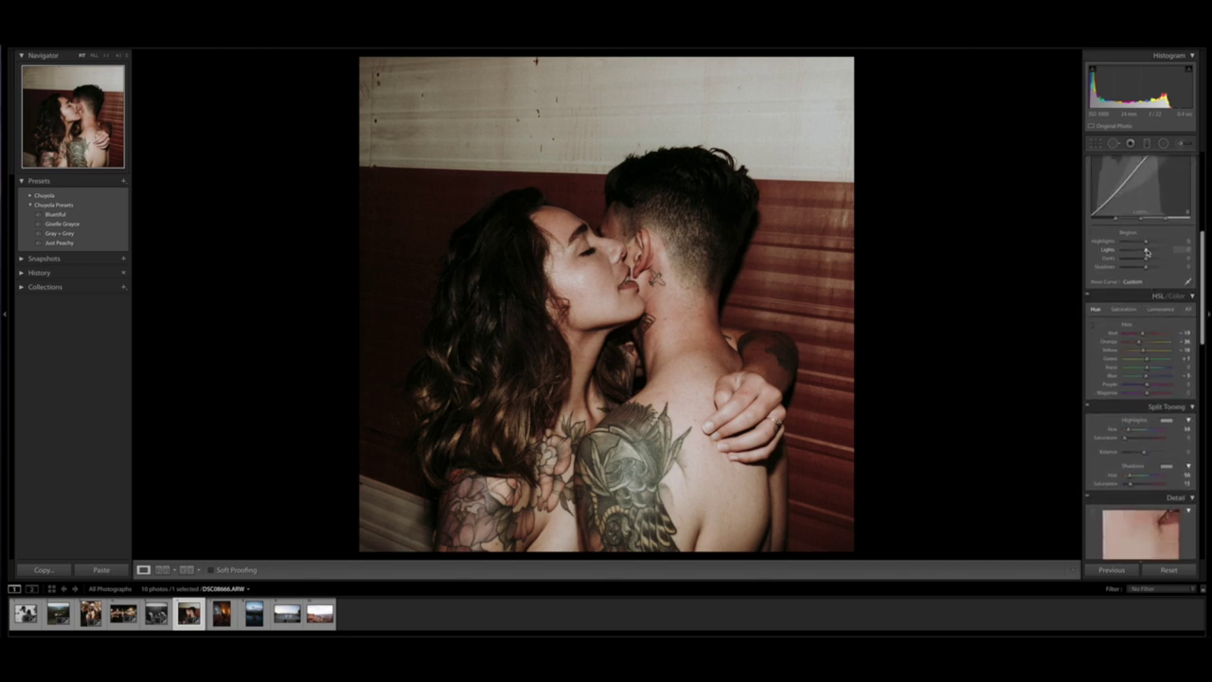
{"action": "left_click_drag", "start_coordinate": [1146, 251], "coordinate": [1149, 268]}
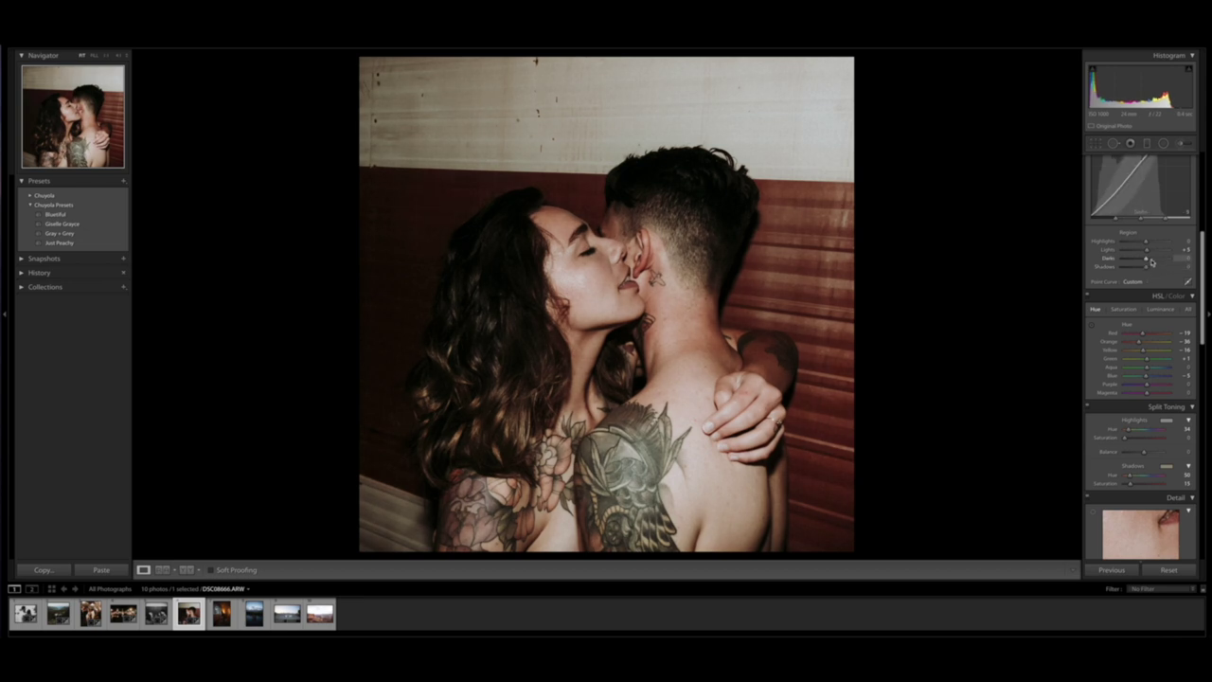
Step: Add a graduated filter rising from the photo's lower edge to face level, with slightly lowered exposure, highlights, shadows and sharpness
{"action": "left_click", "coordinate": [1147, 143]}
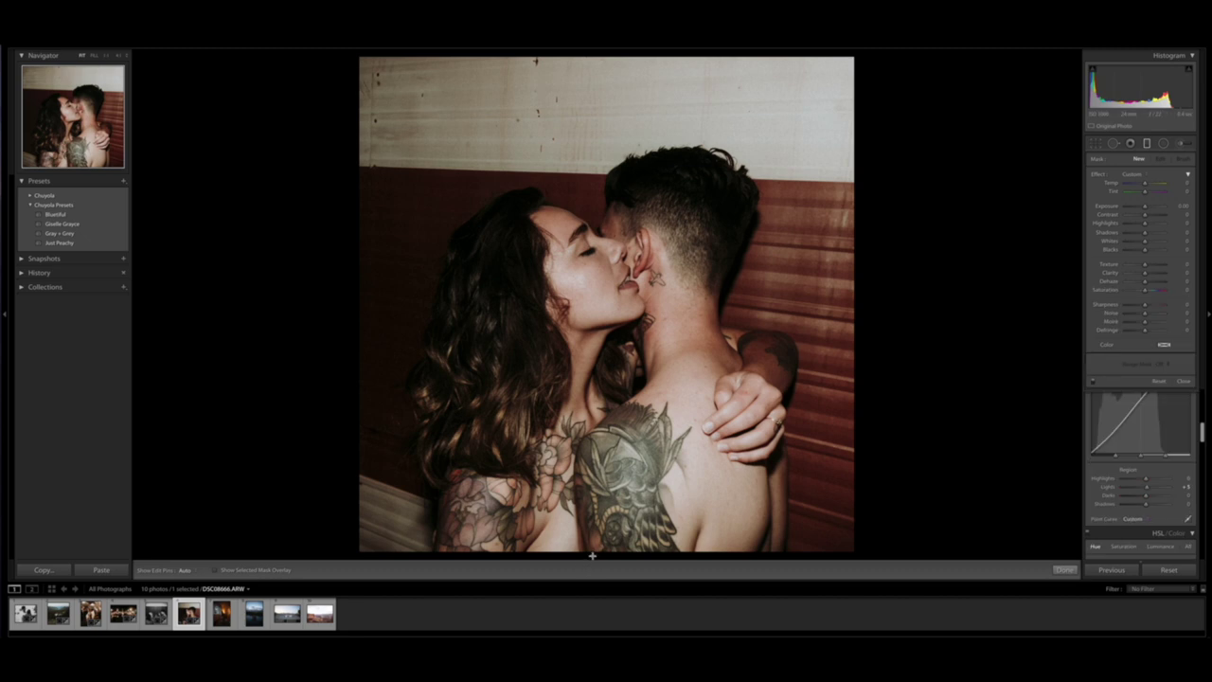
{"action": "left_click_drag", "start_coordinate": [592, 556], "coordinate": [594, 279]}
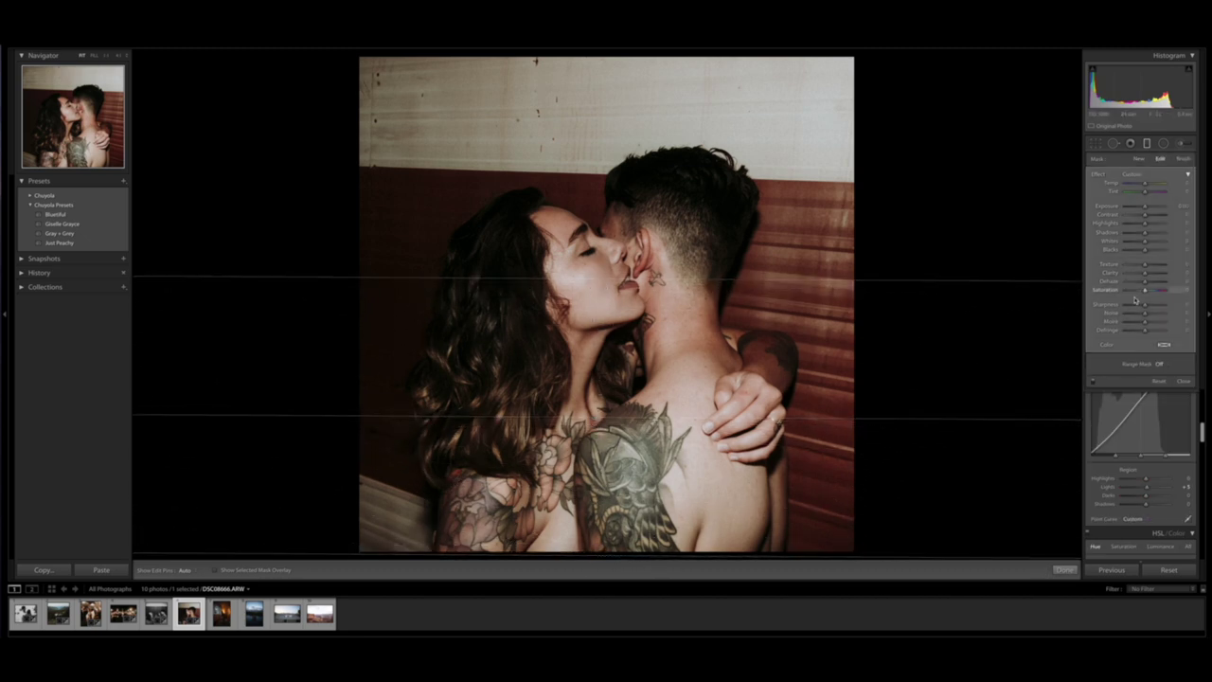
{"action": "left_click_drag", "start_coordinate": [1150, 210], "coordinate": [1144, 236]}
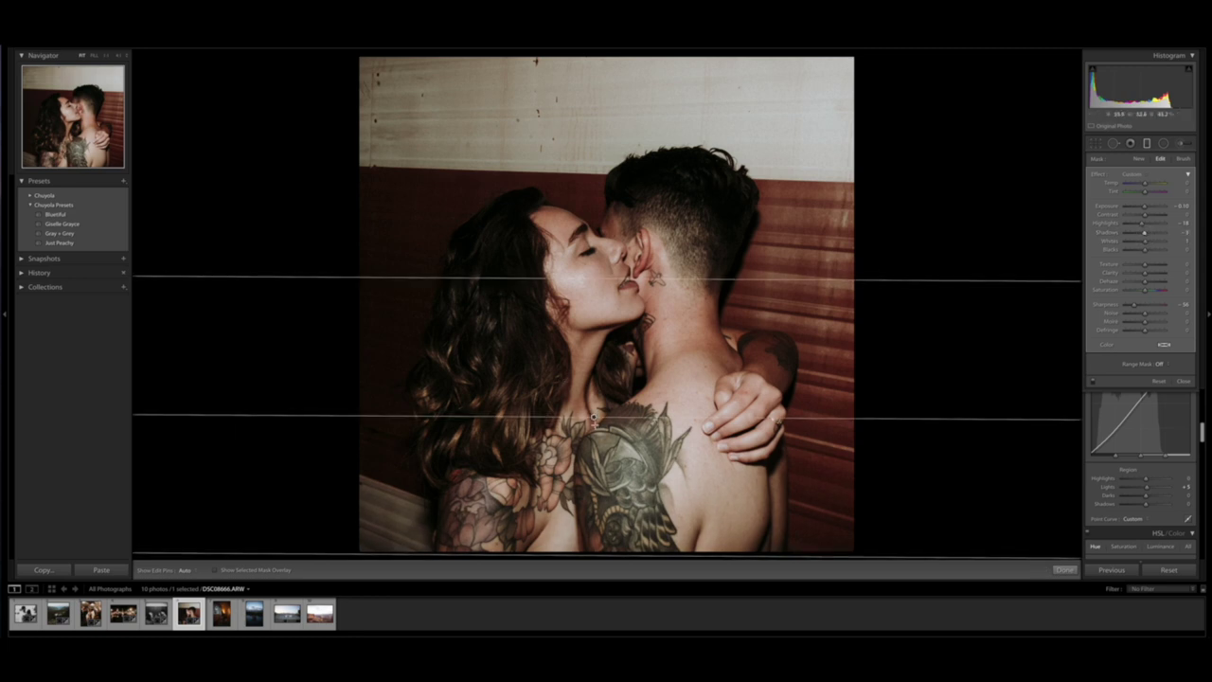
{"action": "left_click_drag", "start_coordinate": [595, 421], "coordinate": [635, 422]}
{"action": "key", "text": "Return"}
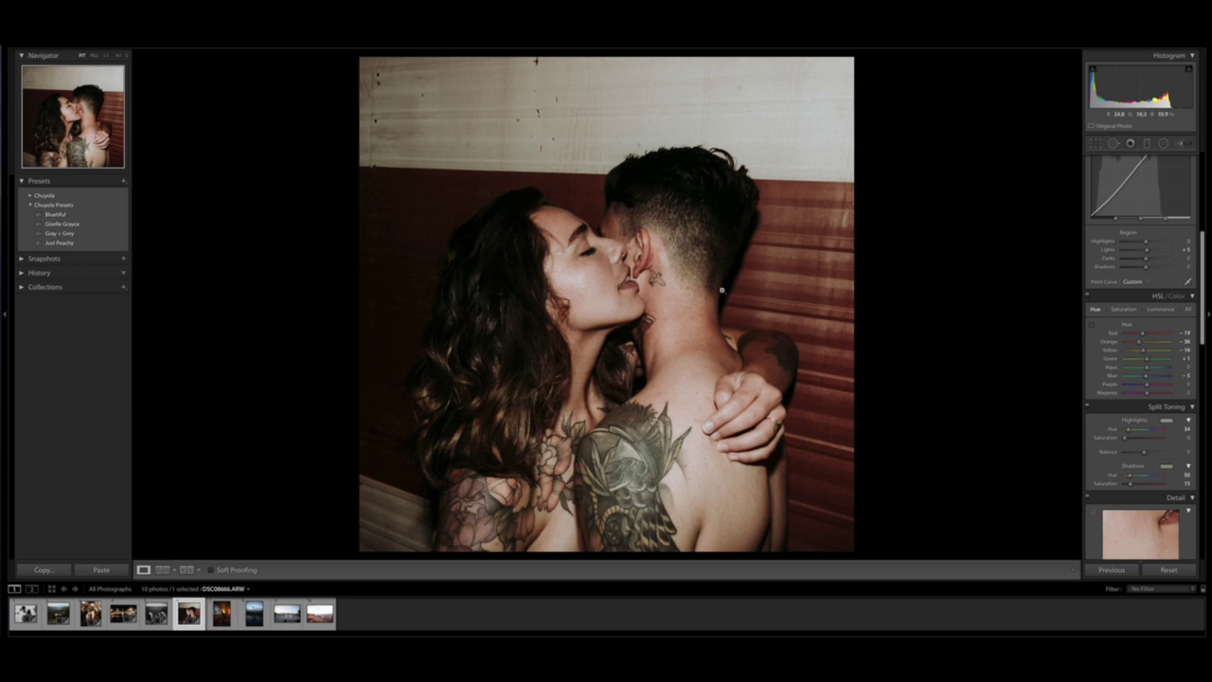
Step: Clone out the red mark on the finger of the hand resting on the man's shoulder
{"action": "left_click", "coordinate": [745, 406]}
{"action": "key", "text": "q"}
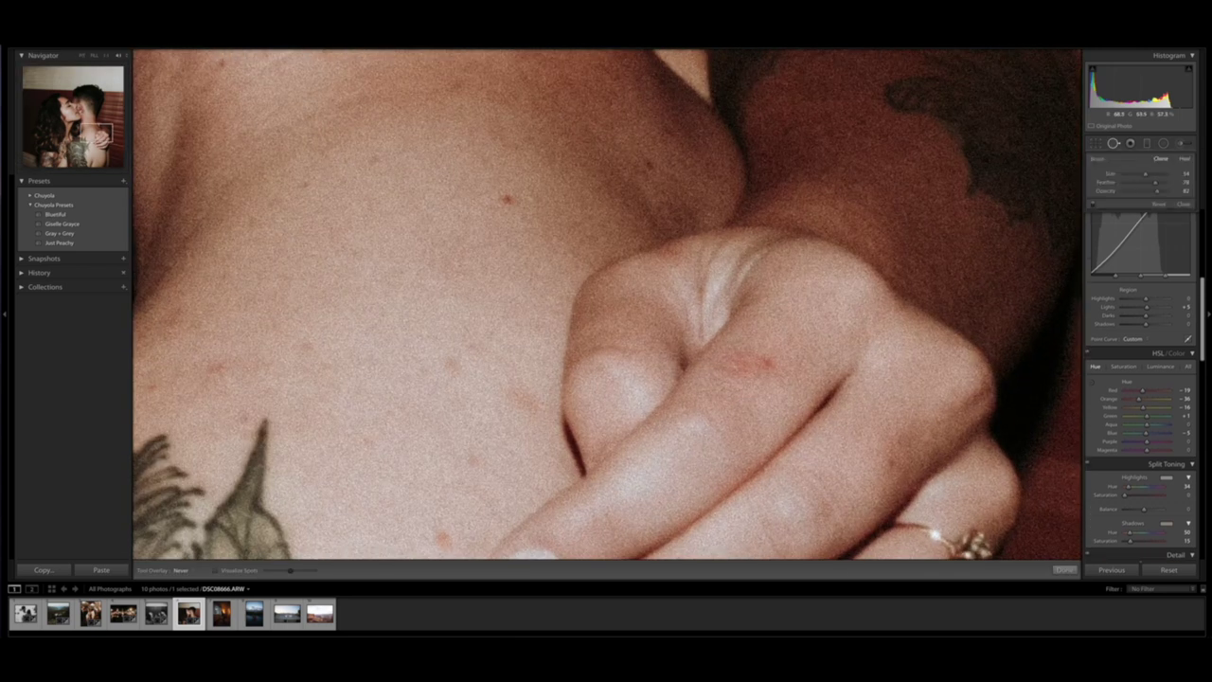
{"action": "mouse_move", "coordinate": [720, 368]}
{"action": "left_mouse_down"}
{"action": "mouse_move", "coordinate": [765, 359]}
{"action": "mouse_move", "coordinate": [746, 373]}
{"action": "mouse_move", "coordinate": [762, 365]}
{"action": "mouse_move", "coordinate": [754, 349]}
{"action": "mouse_move", "coordinate": [740, 373]}
{"action": "mouse_move", "coordinate": [716, 369]}
{"action": "mouse_move", "coordinate": [732, 357]}
{"action": "mouse_move", "coordinate": [791, 356]}
{"action": "left_mouse_up"}
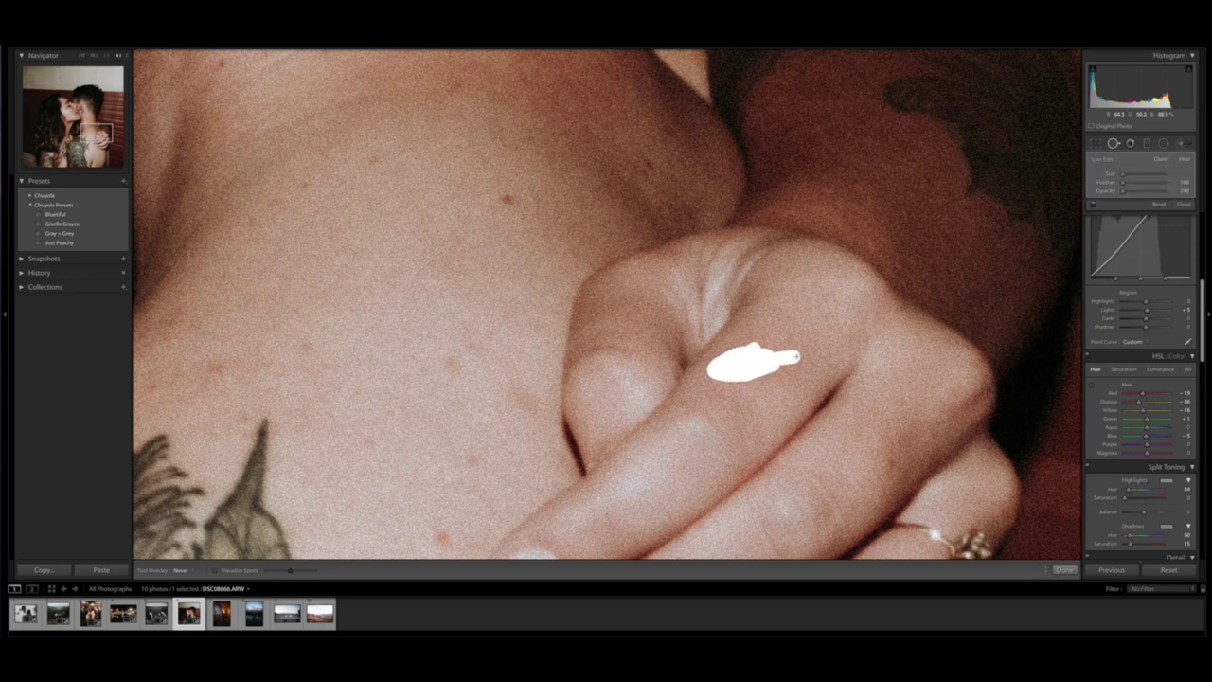
{"action": "left_click", "coordinate": [1113, 143]}
{"action": "left_click", "coordinate": [821, 337]}
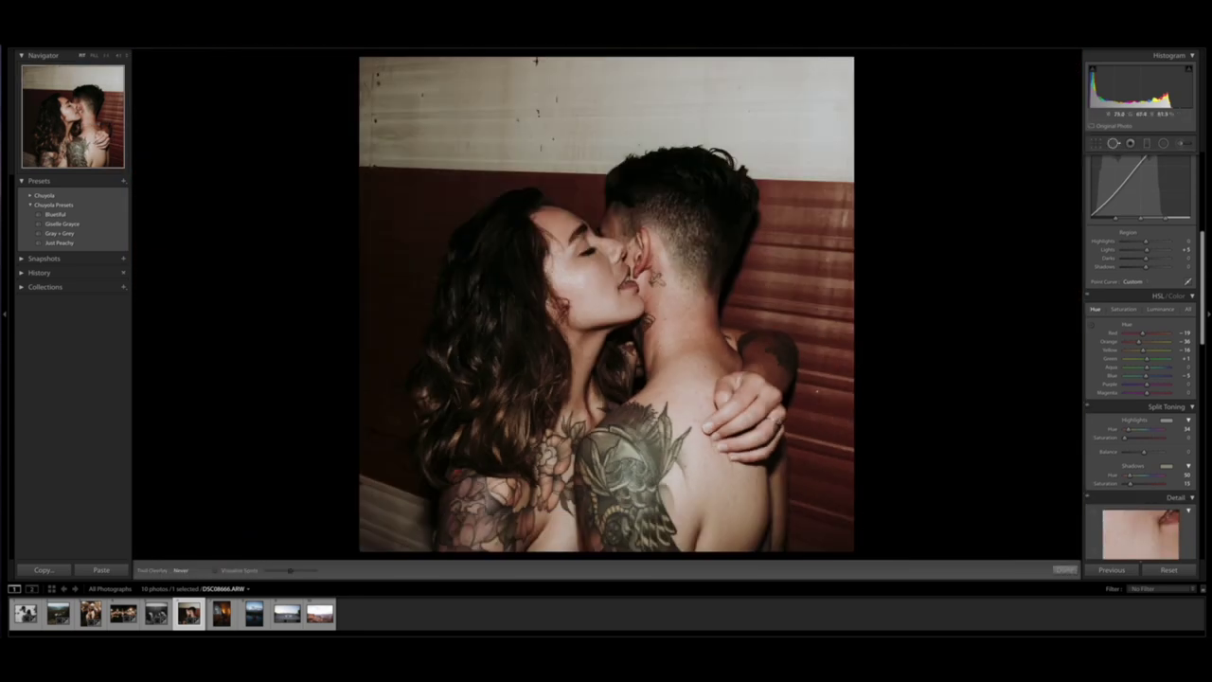
{"action": "key", "text": "q"}
Step: Clone out the small red blemish on the man's cheek beside his ear
{"action": "left_click", "coordinate": [634, 257]}
{"action": "key", "text": "q"}
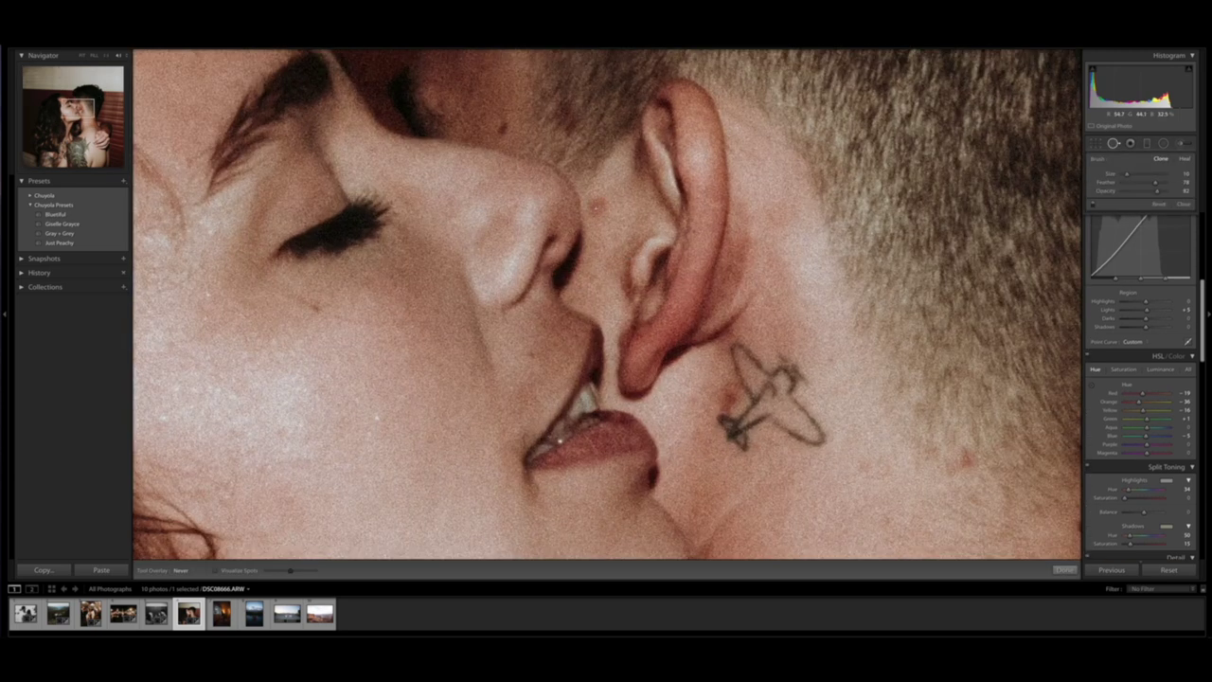
{"action": "left_click_drag", "start_coordinate": [596, 207], "coordinate": [602, 202]}
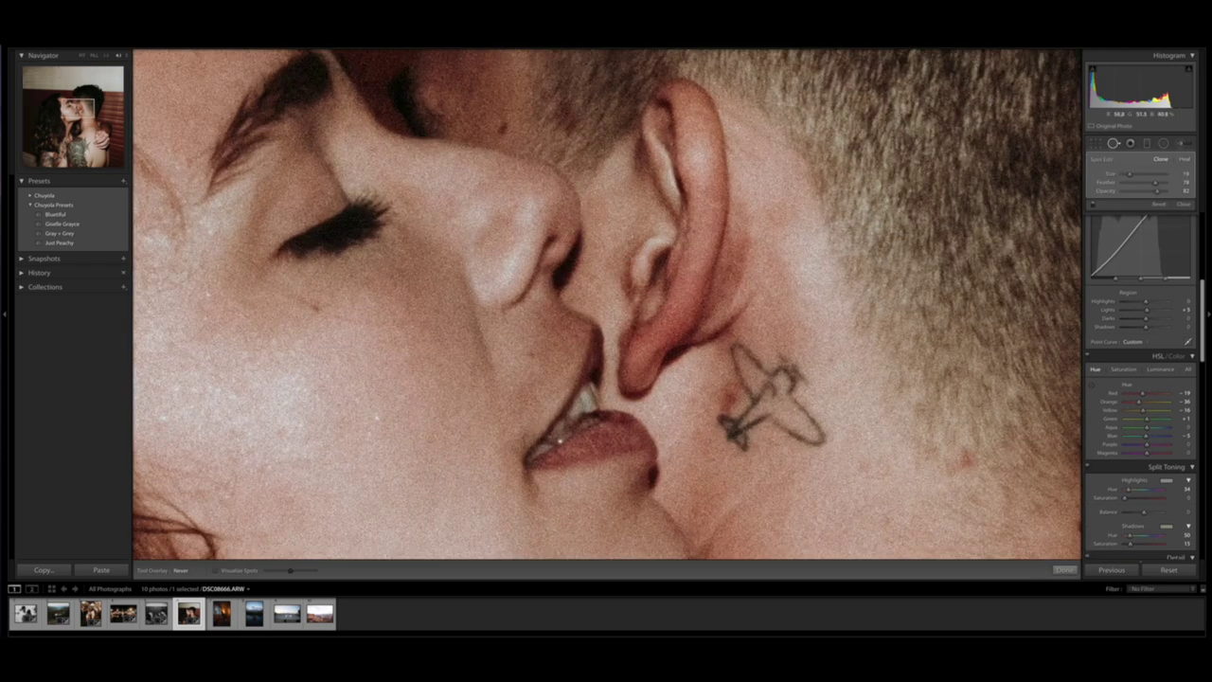
{"action": "key", "text": "z"}
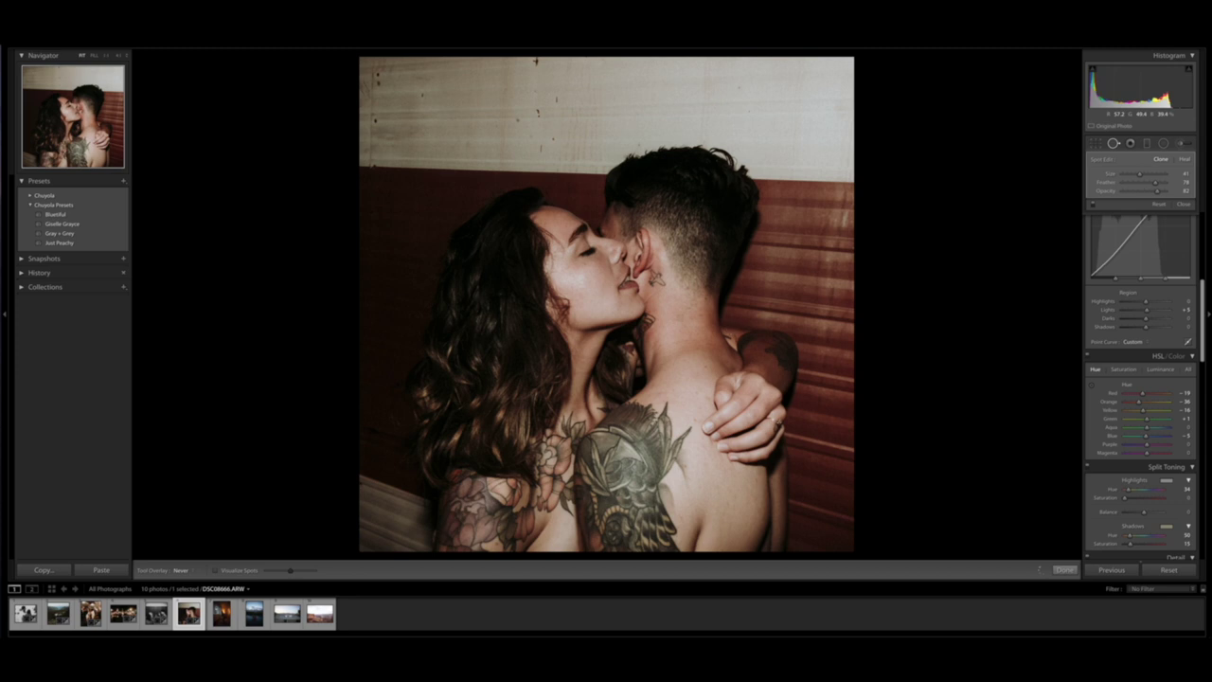
{"action": "key", "text": "q"}
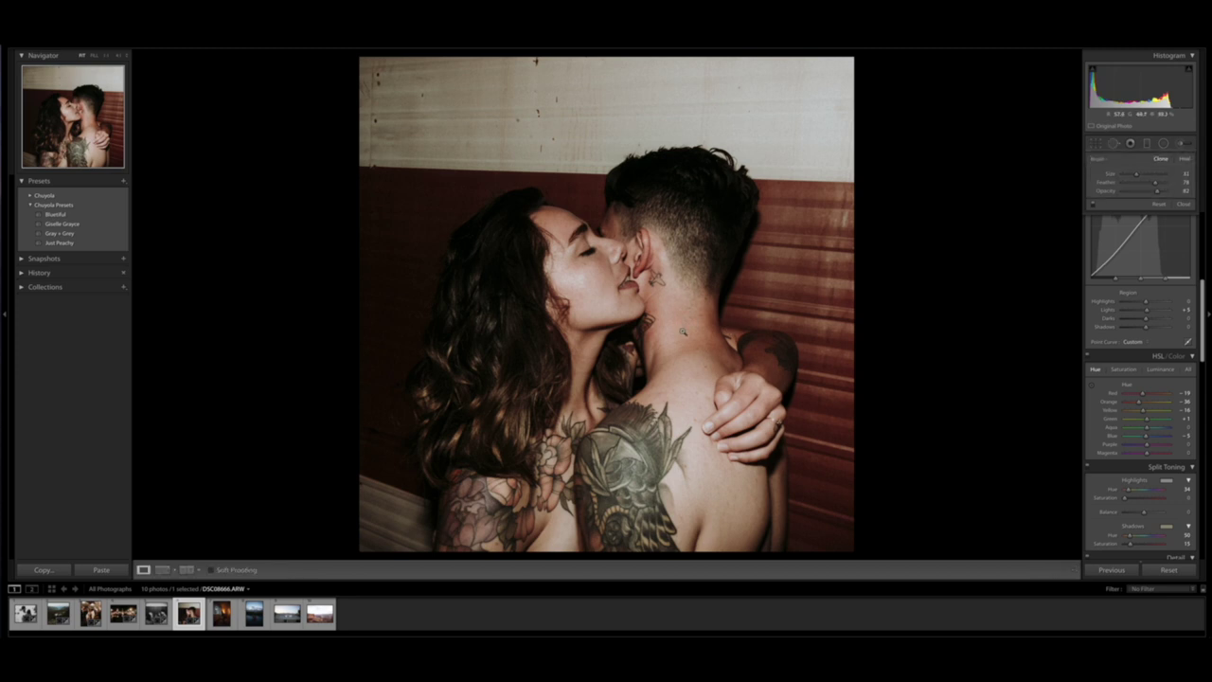
Step: Clone out remaining skin blemishes with the Spot Removal tool and check the retouched photo
{"action": "key", "text": "q"}
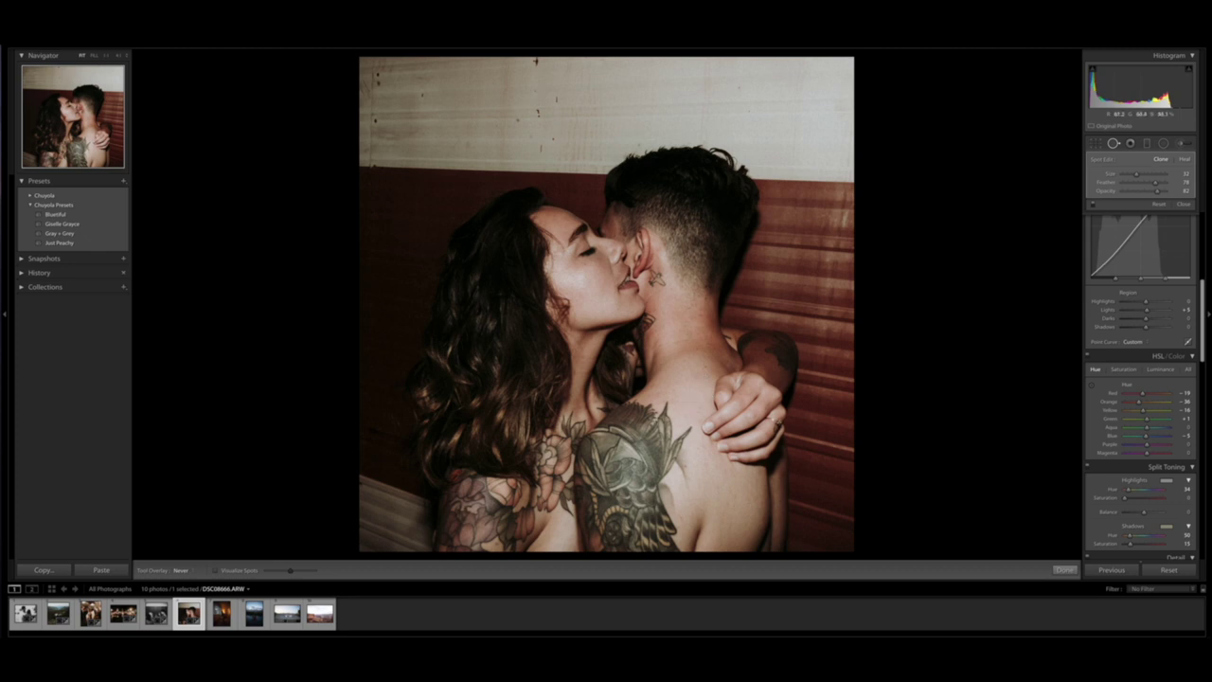
{"action": "key", "text": "q"}
{"action": "key", "text": "q"}
{"action": "key", "text": "q"}
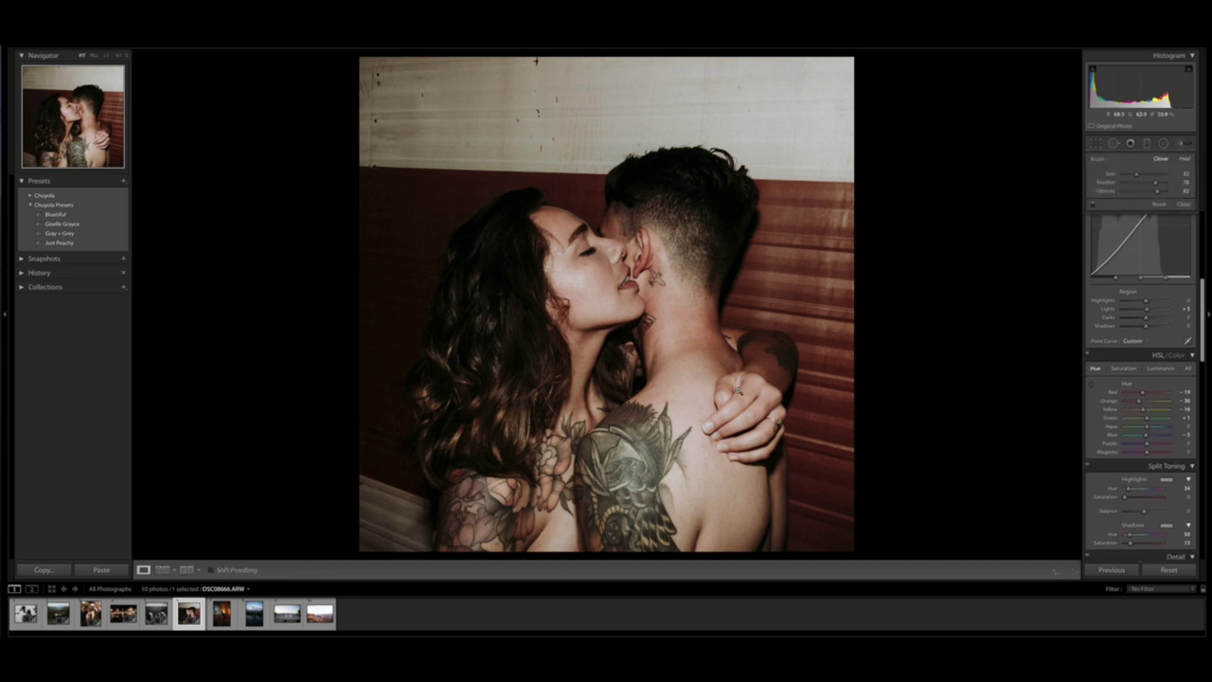
{"action": "key", "text": "q"}
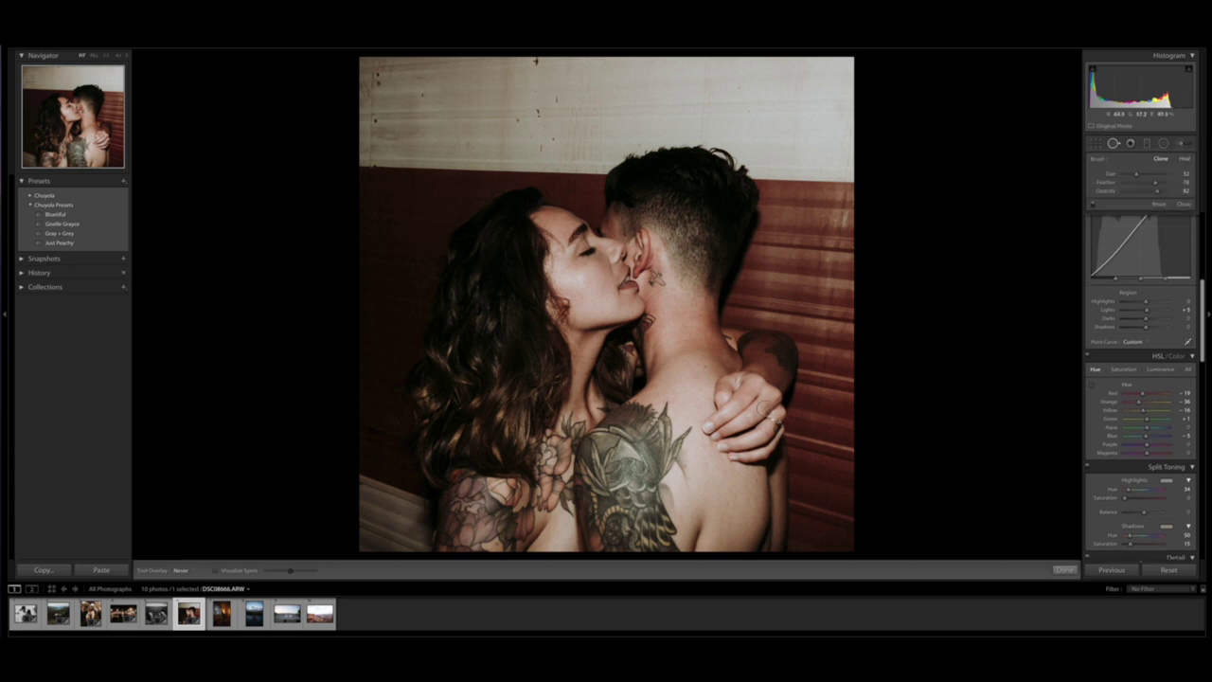
{"action": "key", "text": "q"}
{"action": "key", "text": "q"}
{"action": "key", "text": "h"}
{"action": "key", "text": "q"}
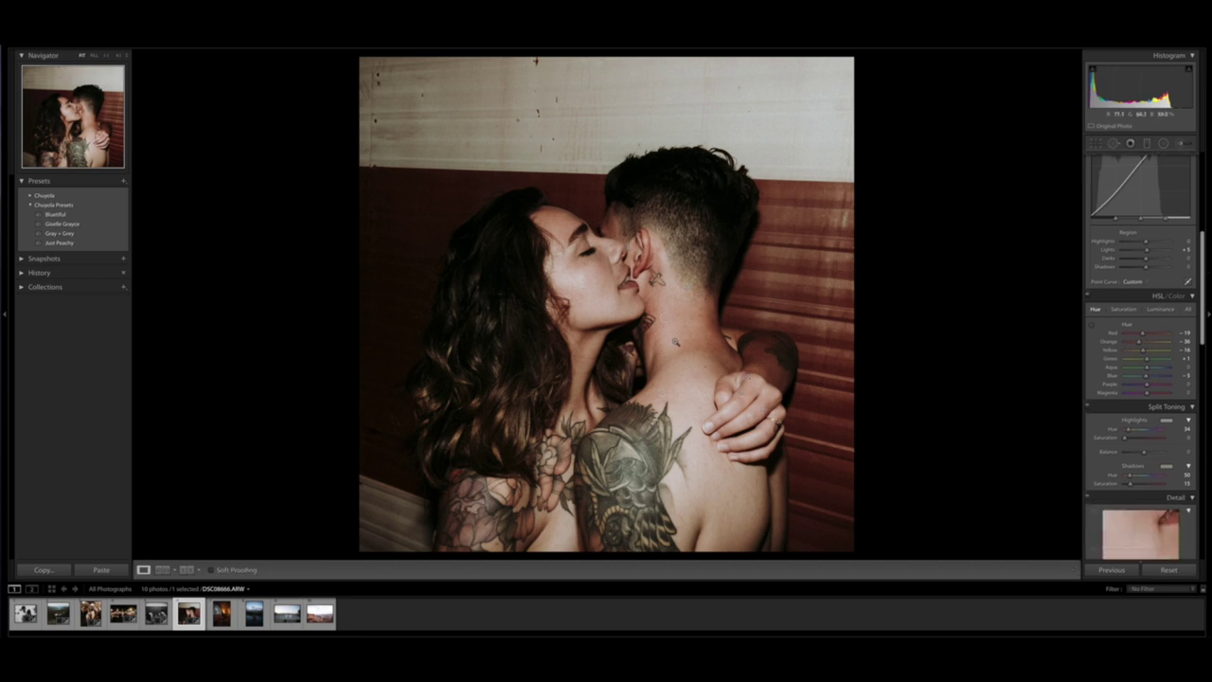
Step: Set the Spot Removal brush feather to 14 and clone out the red mark beside the airplane tattoo on the man's neck
{"action": "left_click", "coordinate": [660, 287]}
{"action": "left_click", "coordinate": [595, 252]}
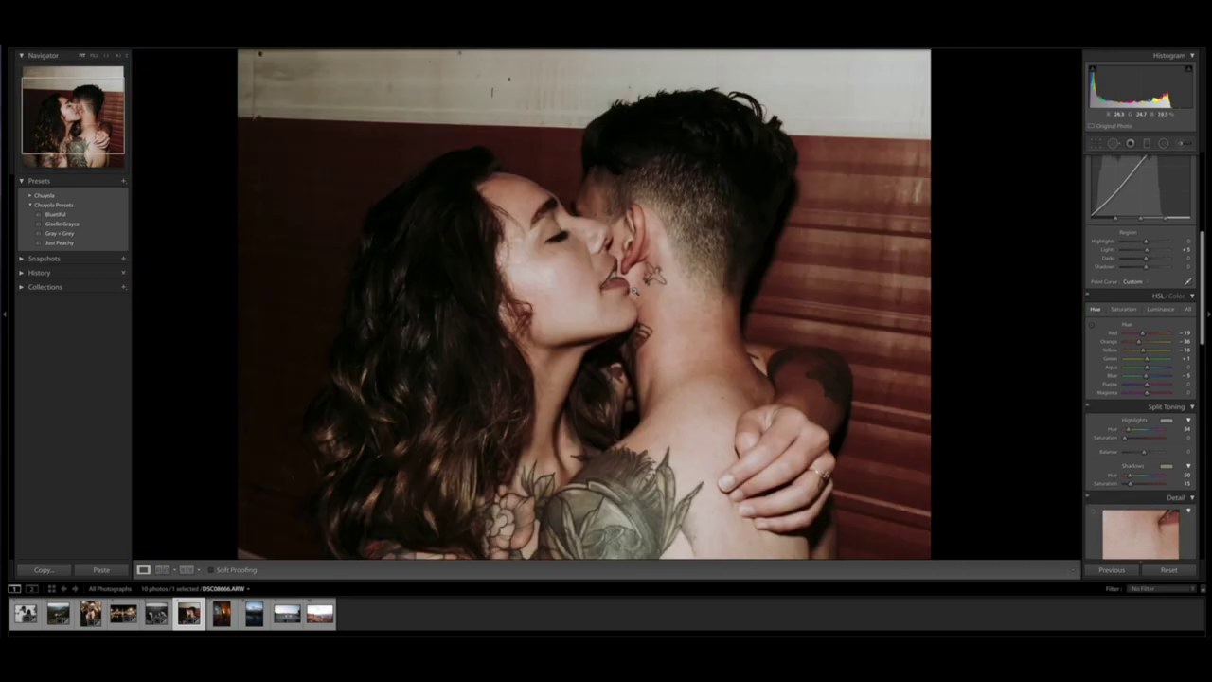
{"action": "left_click", "coordinate": [636, 267]}
{"action": "left_click_drag", "start_coordinate": [636, 267], "coordinate": [669, 308]}
{"action": "key", "text": "q"}
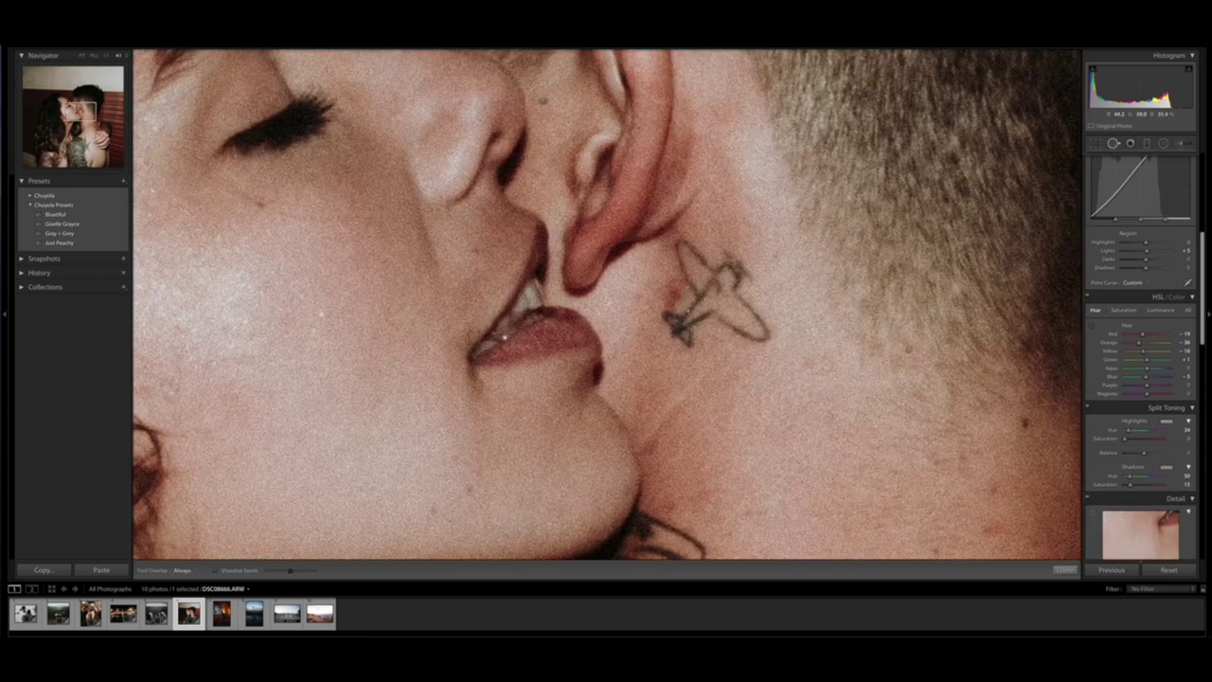
{"action": "left_click_drag", "start_coordinate": [1143, 180], "coordinate": [1128, 182]}
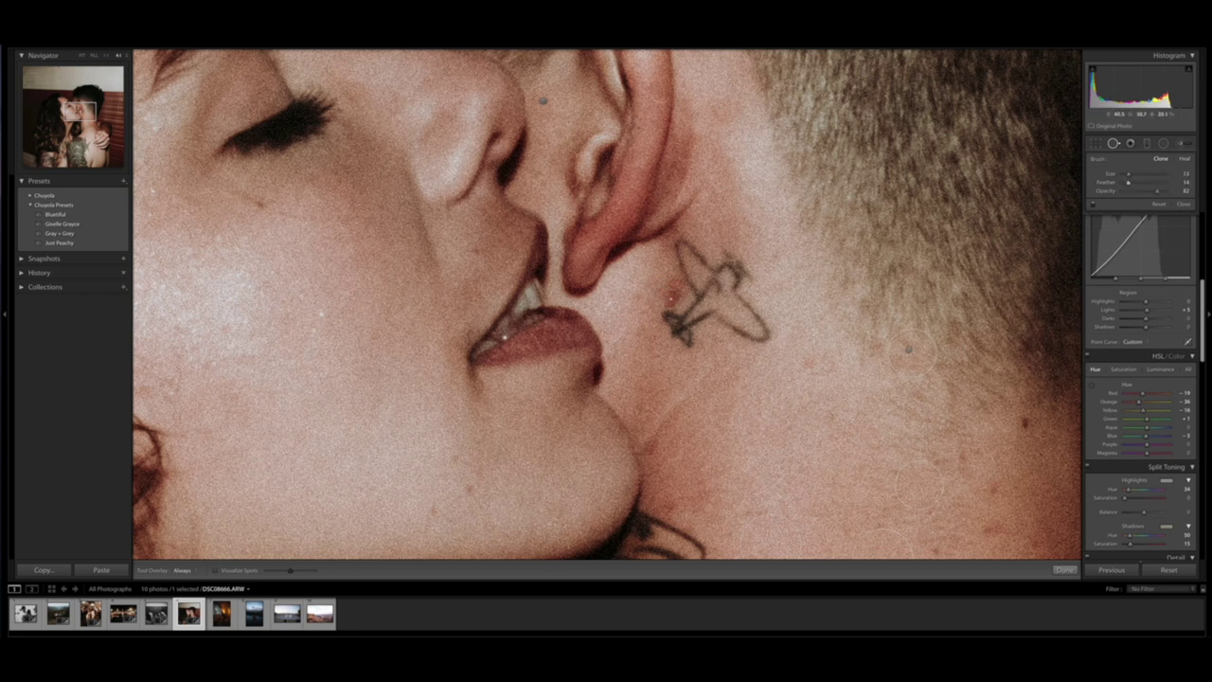
{"action": "left_click", "coordinate": [674, 296]}
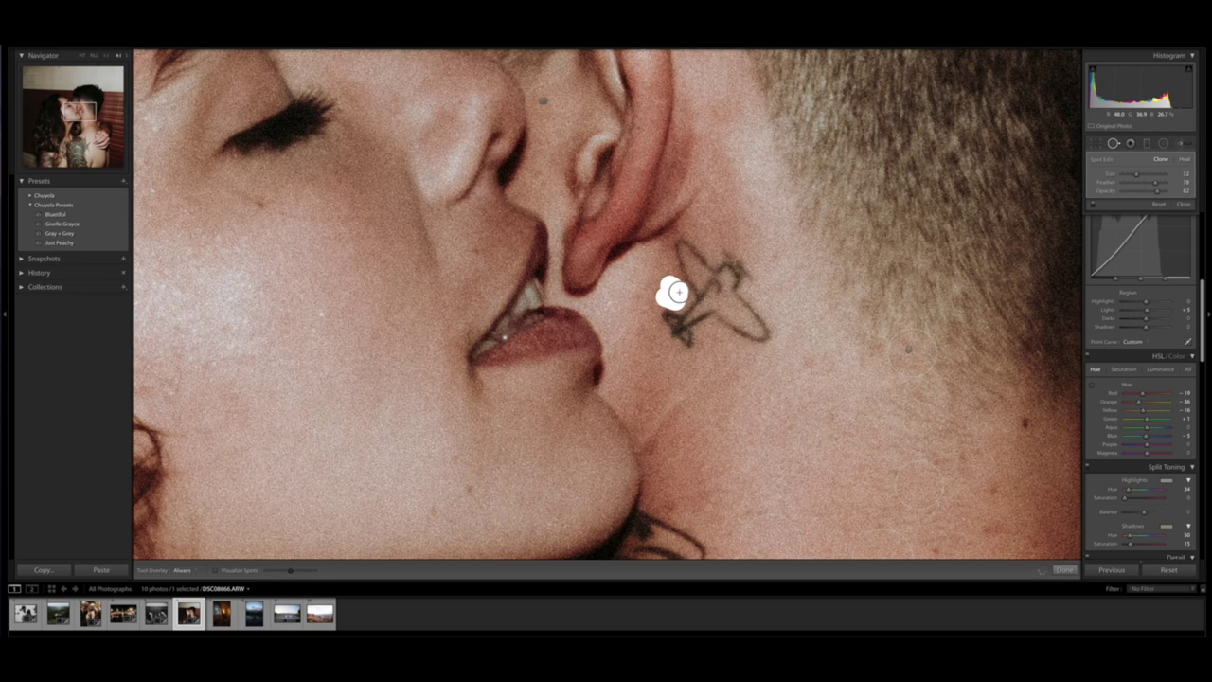
{"action": "left_click", "coordinate": [675, 291]}
{"action": "left_click_drag", "start_coordinate": [714, 275], "coordinate": [709, 215]}
{"action": "mouse_move", "coordinate": [666, 274]}
{"action": "left_mouse_down"}
{"action": "mouse_move", "coordinate": [657, 287]}
{"action": "mouse_move", "coordinate": [653, 277]}
{"action": "left_mouse_up"}
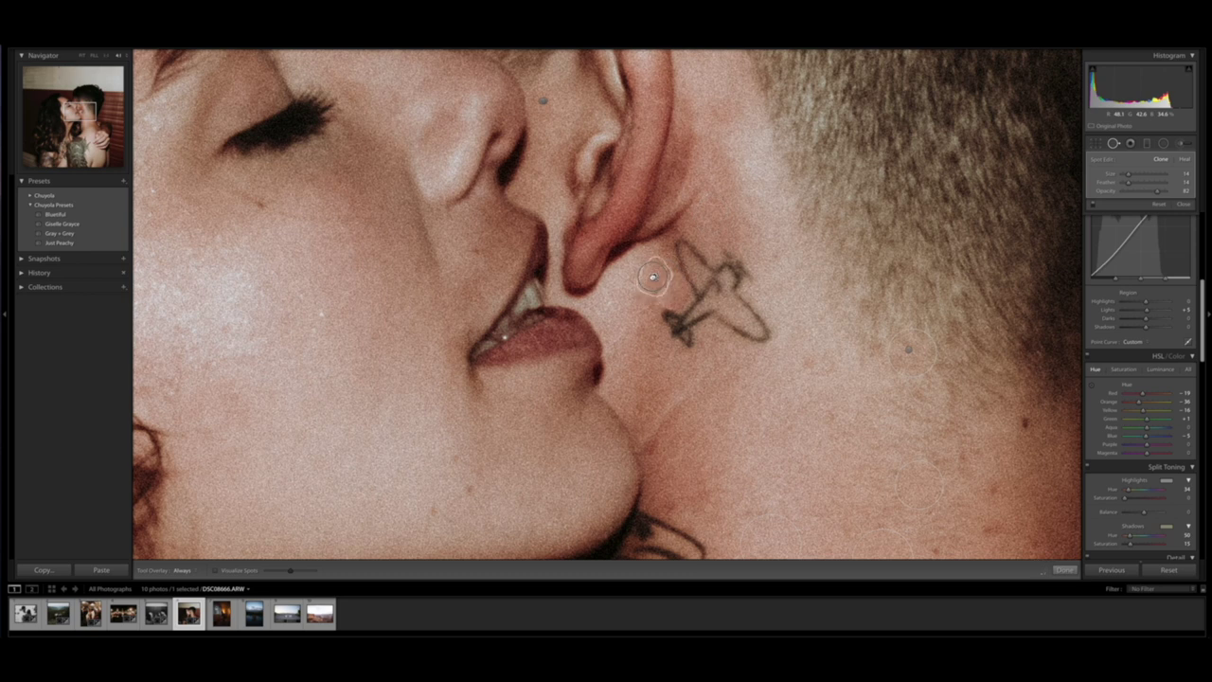
Step: Switch Spot Removal to Heal and retouch the remaining redness between the earlobe and the airplane tattoo
{"action": "left_click", "coordinate": [1181, 160]}
{"action": "key", "text": "q"}
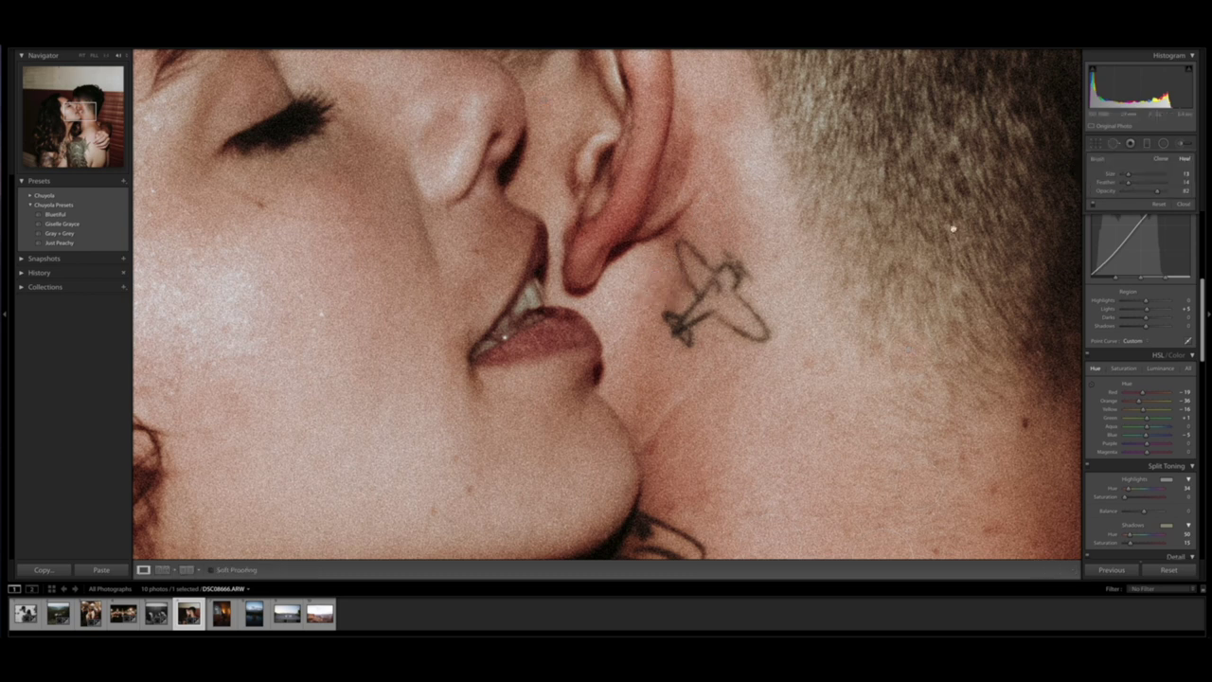
{"action": "left_click", "coordinate": [704, 275]}
{"action": "left_click", "coordinate": [640, 284]}
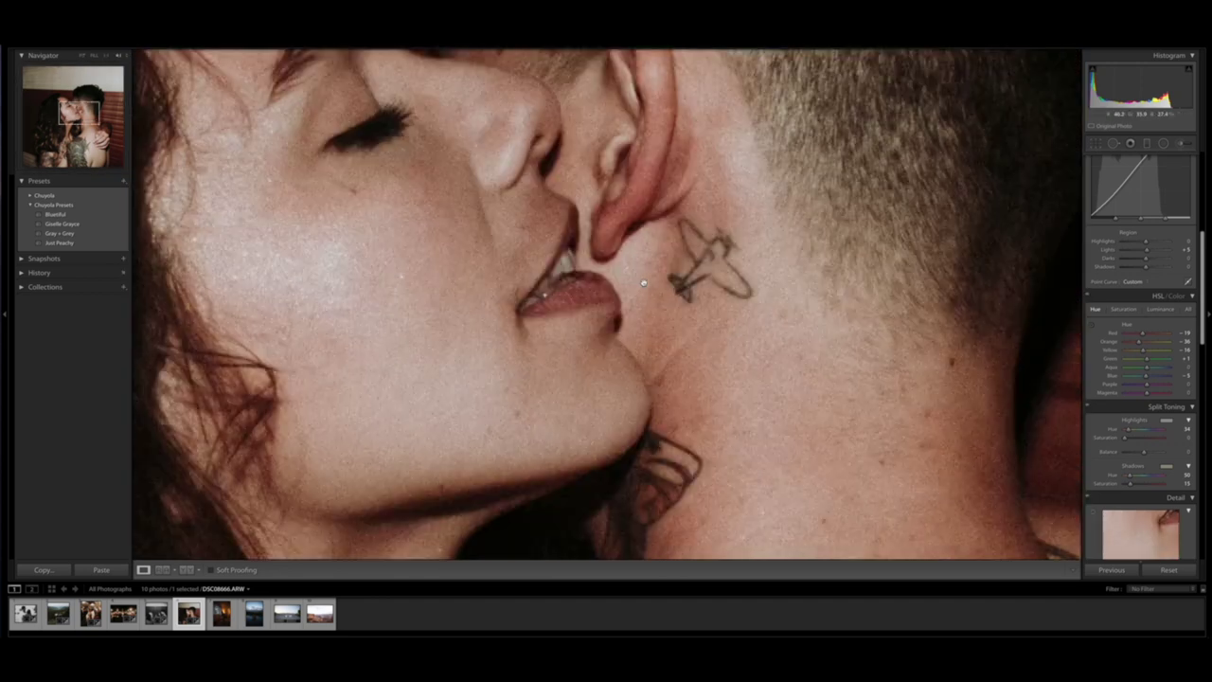
{"action": "key", "text": "q"}
{"action": "key", "text": "h"}
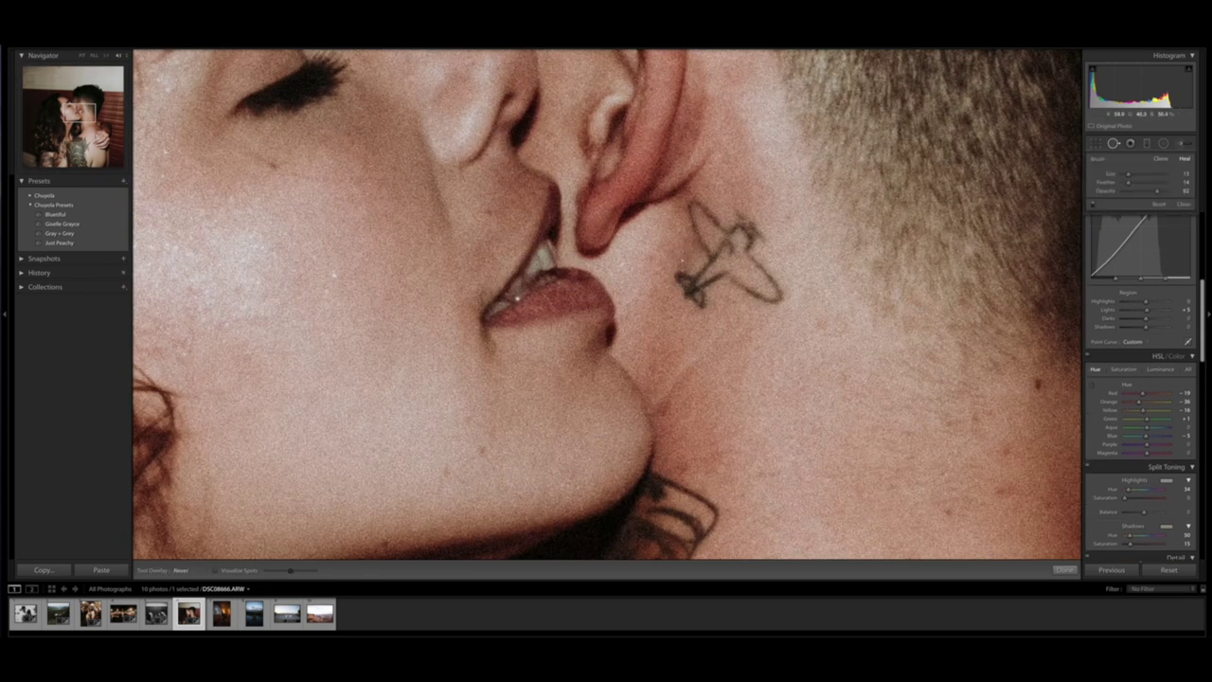
{"action": "left_click", "coordinate": [689, 265]}
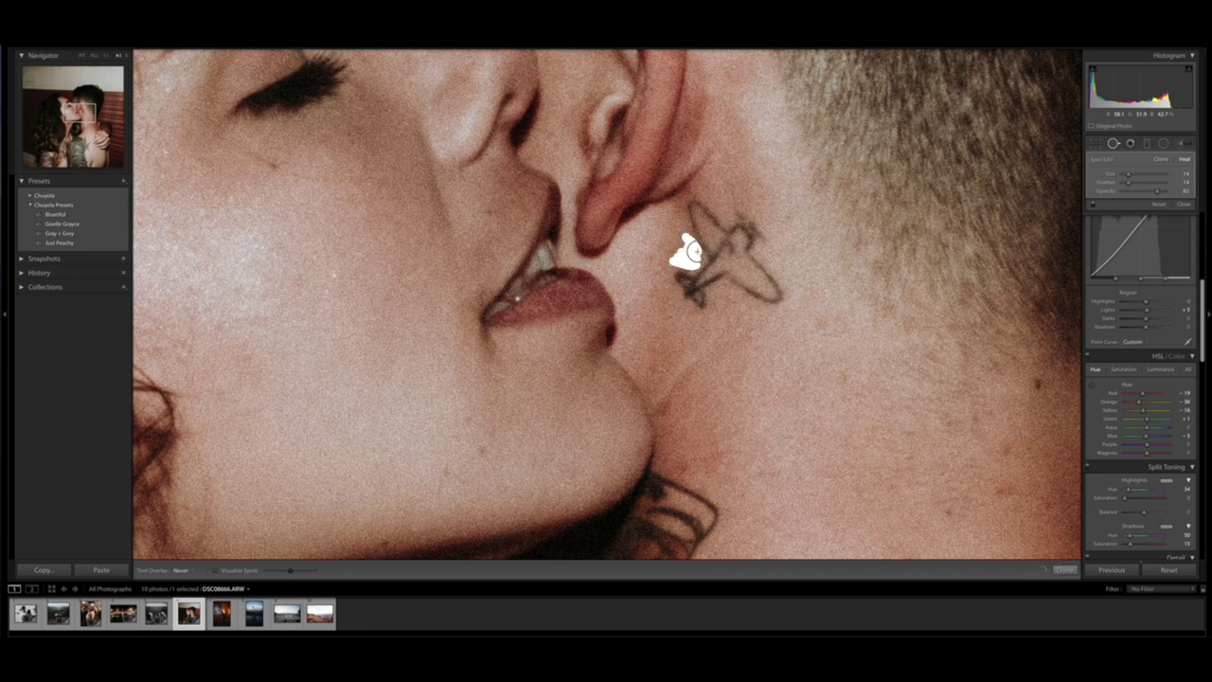
{"action": "left_click_drag", "start_coordinate": [691, 235], "coordinate": [690, 235]}
{"action": "key", "text": "q"}
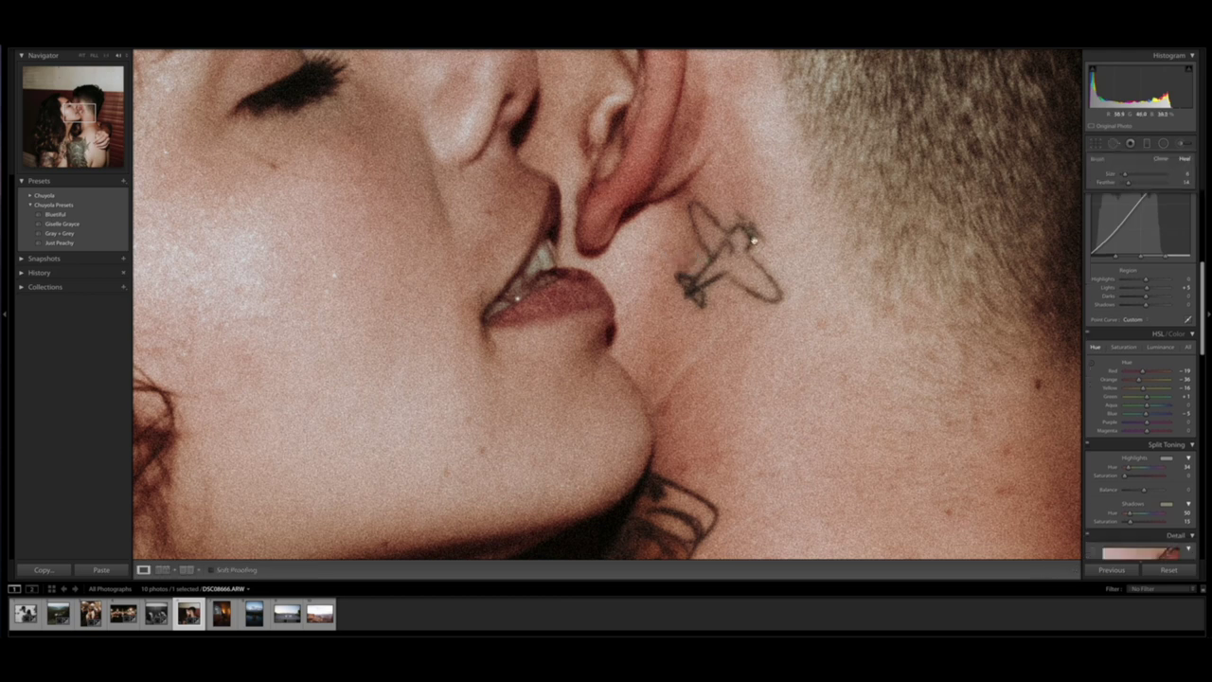
Step: Compare the before and after views of the retouched photo at full-frame size
{"action": "left_click", "coordinate": [749, 238]}
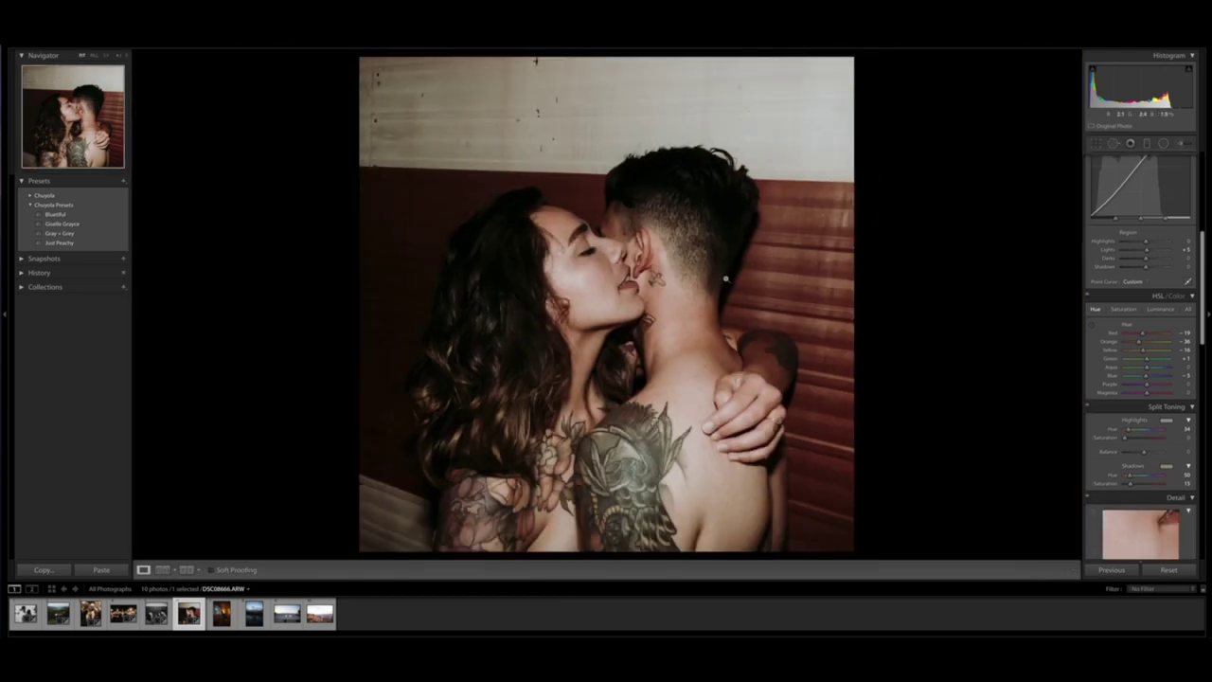
{"action": "key", "text": "y"}
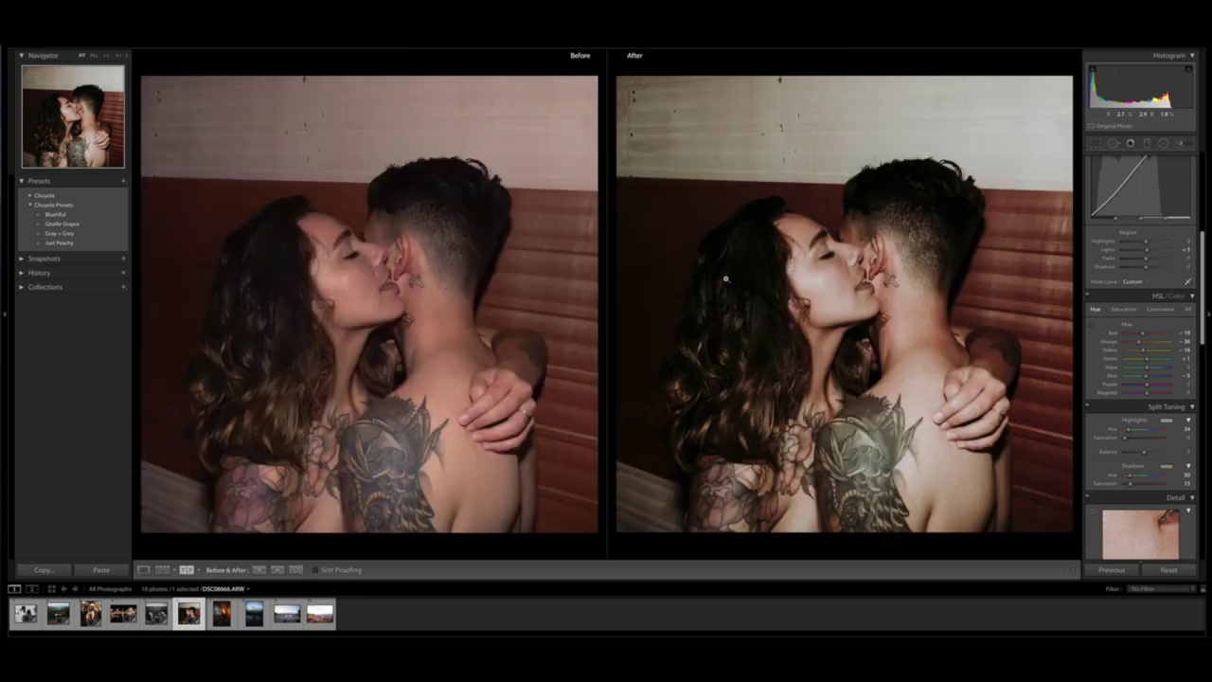
{"action": "key", "text": "y"}
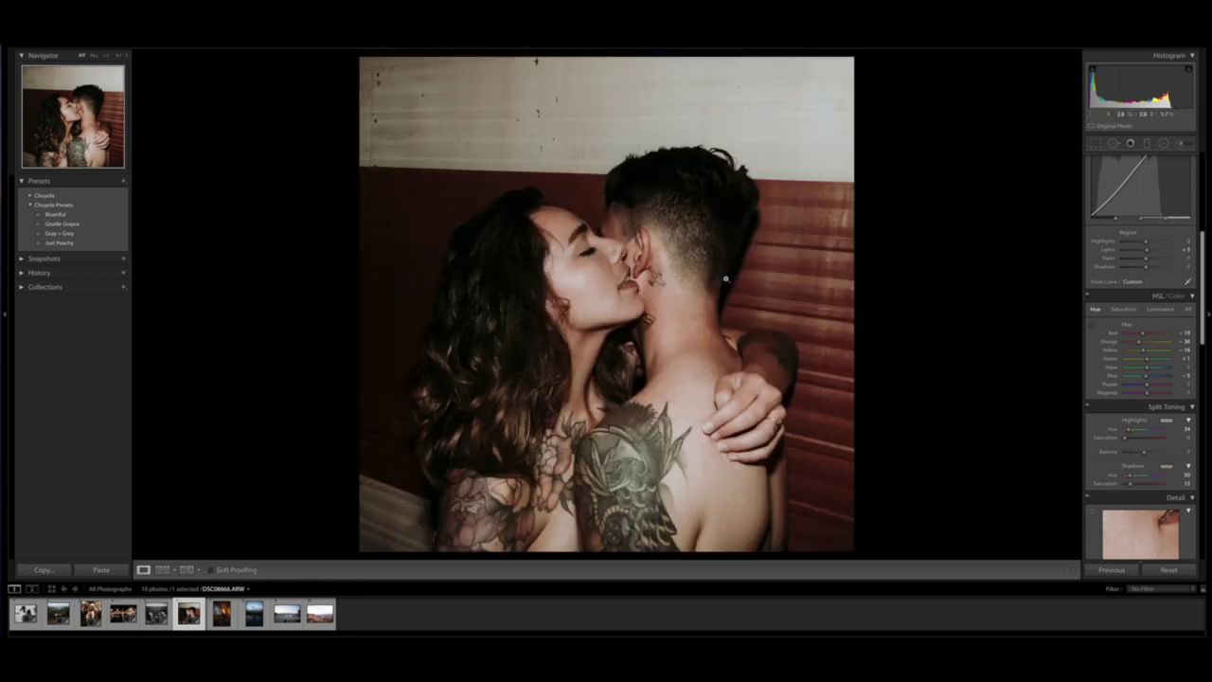
{"action": "key", "text": "q"}
{"action": "key", "text": "q"}
Step: Fine-tune the saturation and hue of the orange tones in the HSL settings
{"action": "scroll", "coordinate": [1131, 255], "scroll_direction": "up", "scroll_amount": 10}
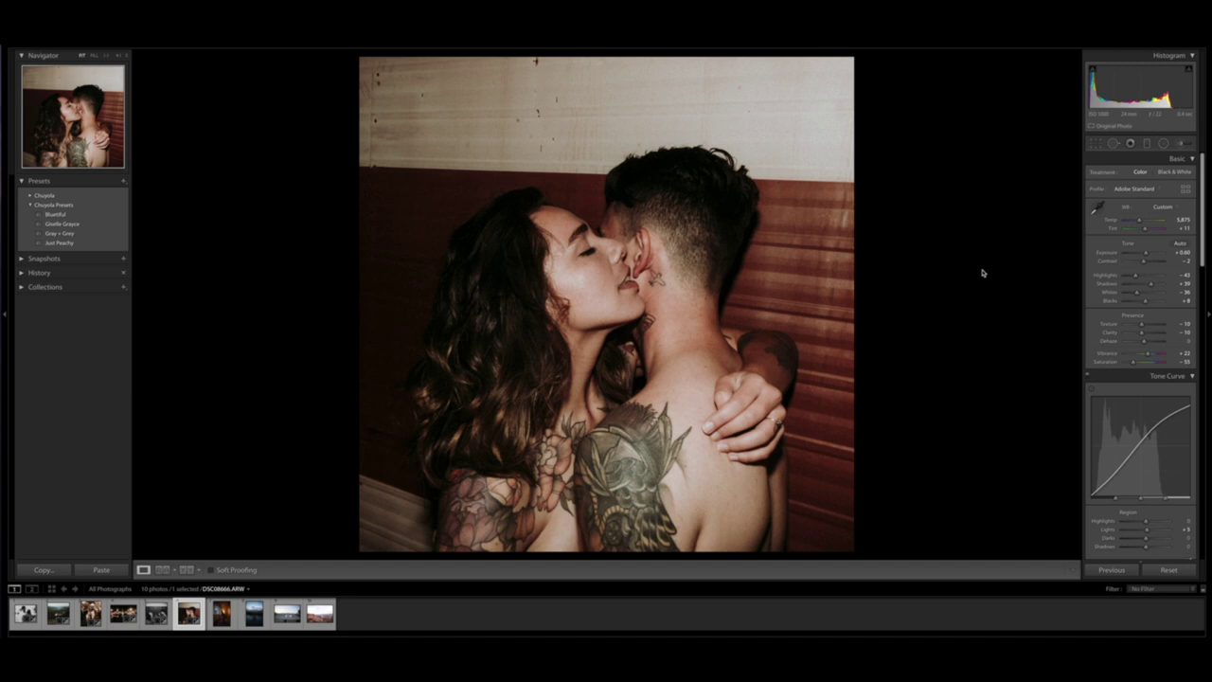
{"action": "scroll", "coordinate": [1120, 322], "scroll_direction": "down", "scroll_amount": 10}
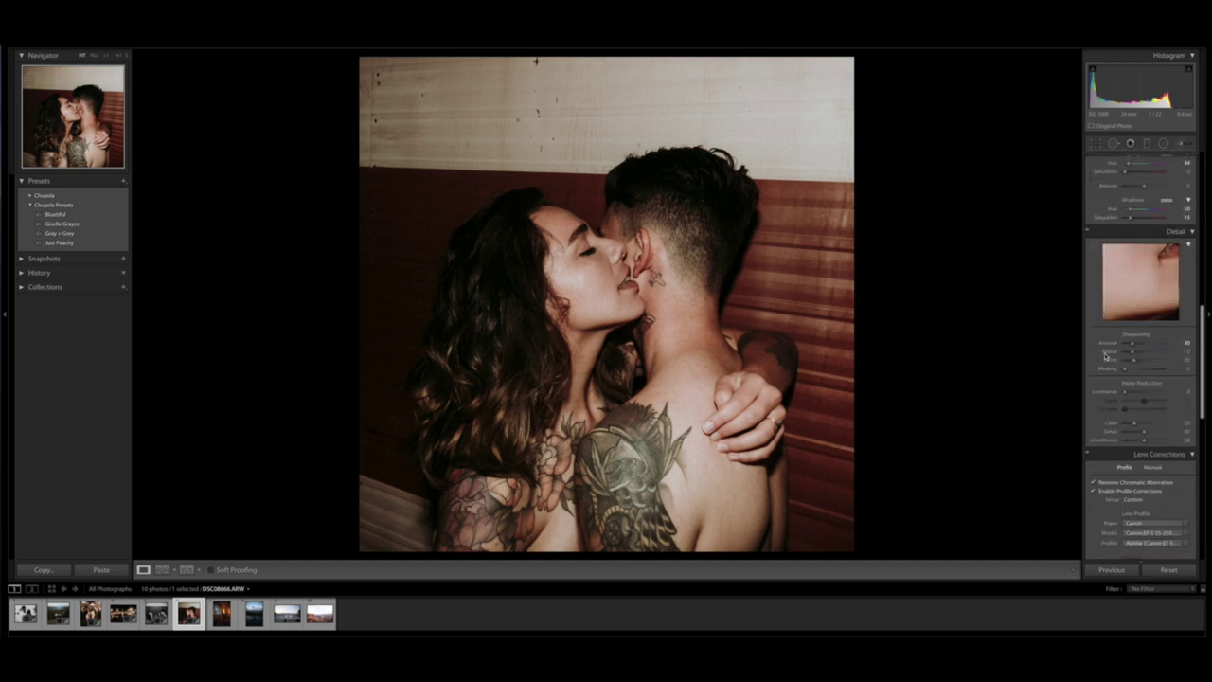
{"action": "scroll", "coordinate": [1120, 323], "scroll_direction": "up", "scroll_amount": 8}
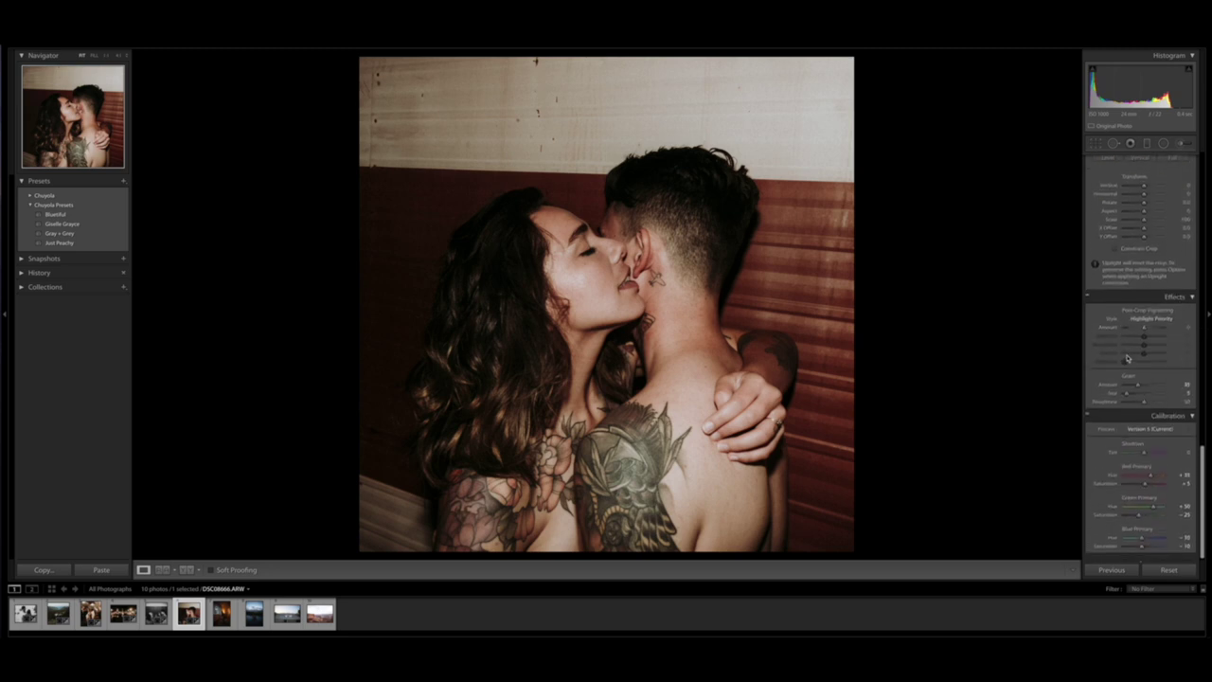
{"action": "left_click", "coordinate": [1123, 332]}
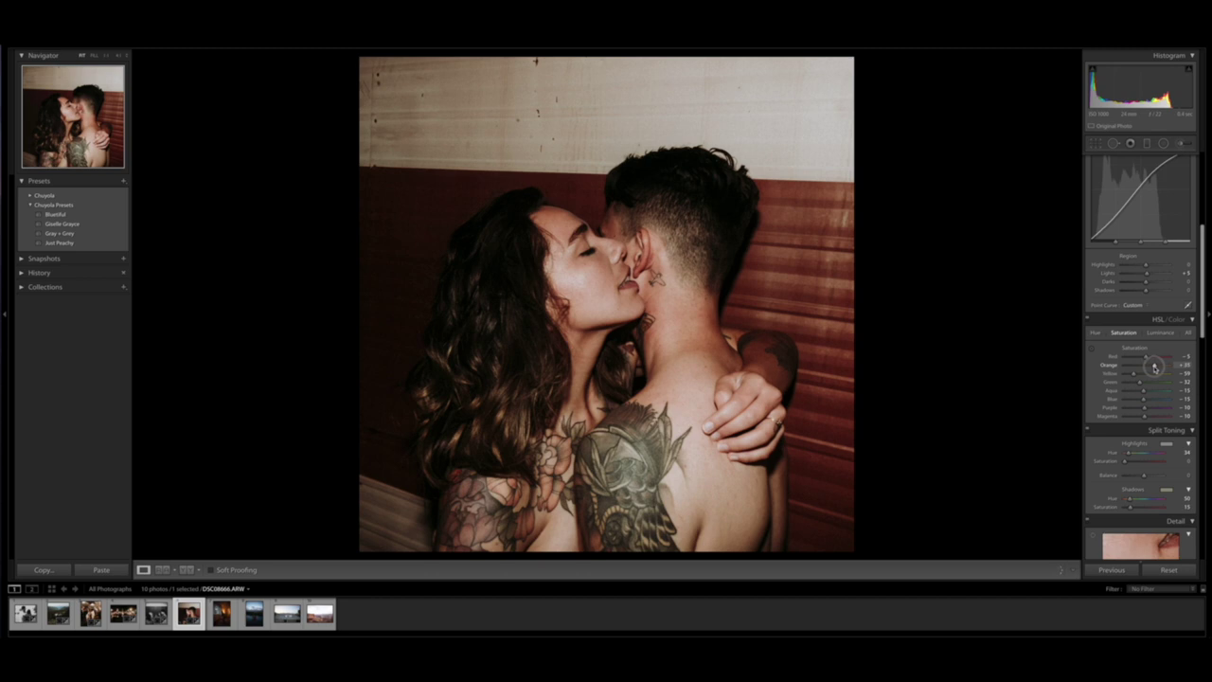
{"action": "left_click", "coordinate": [1095, 332]}
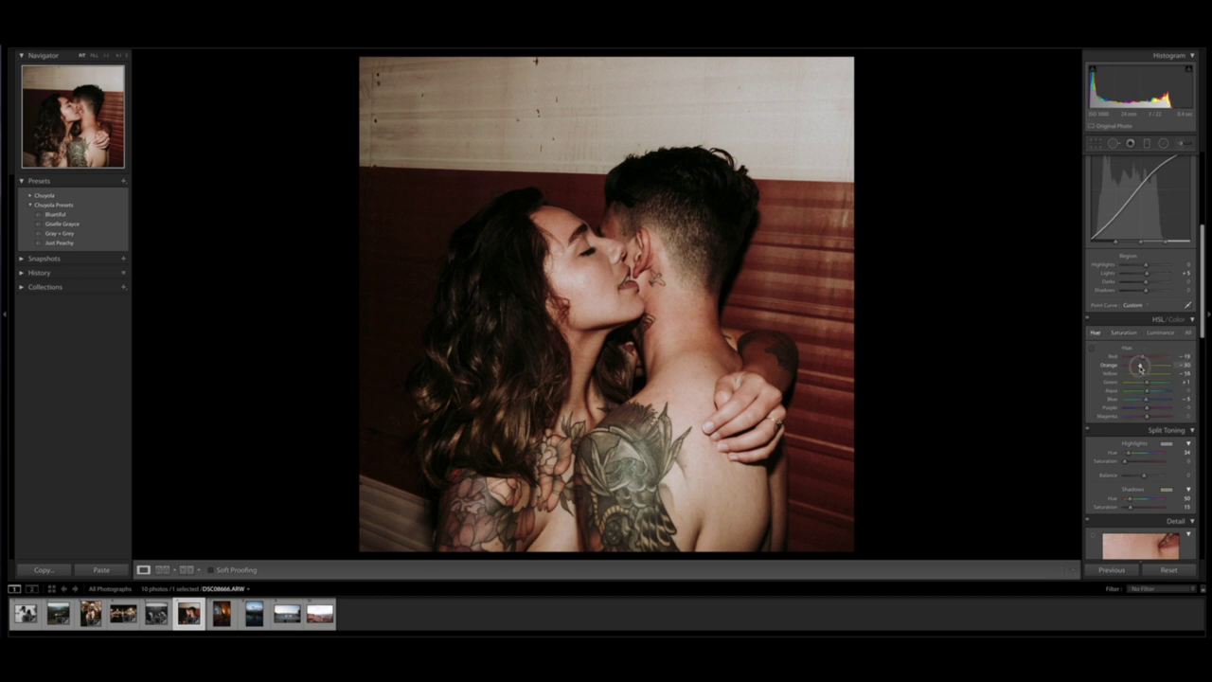
{"action": "left_click_drag", "start_coordinate": [1140, 366], "coordinate": [1143, 374]}
Step: Open the next photo, the couple in the lamplit room, then straighten it and slightly tighten its crop
{"action": "key", "text": "Right"}
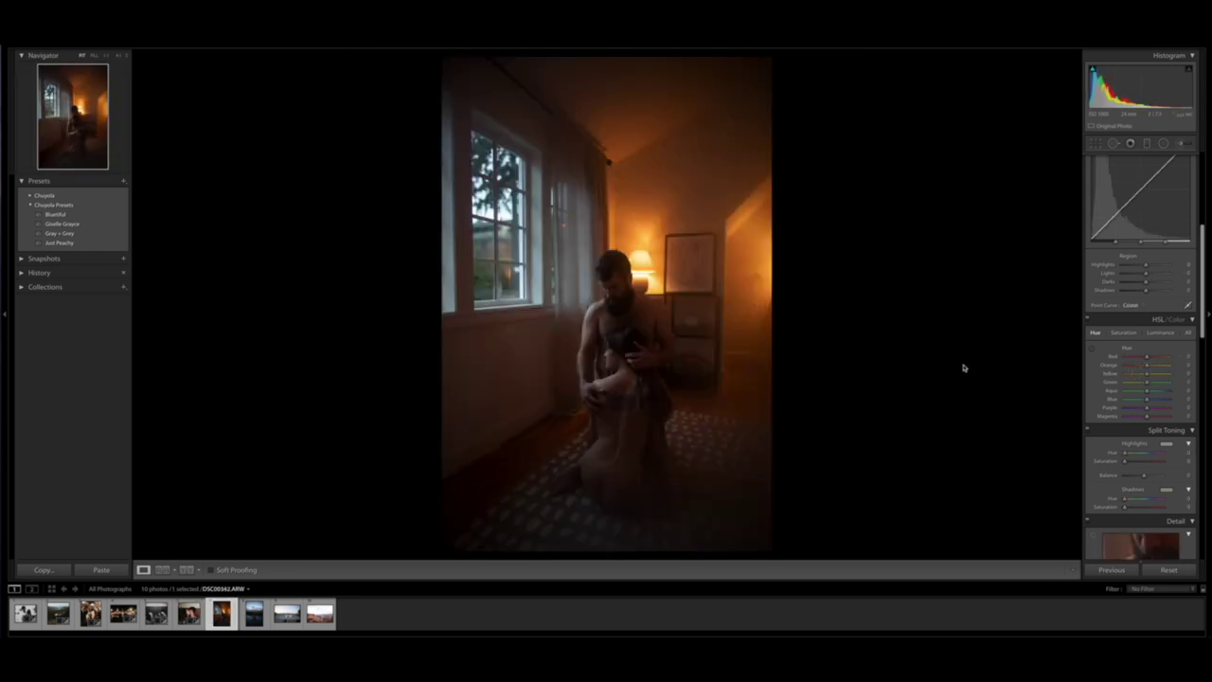
{"action": "key", "text": "r"}
{"action": "left_click_drag", "start_coordinate": [924, 357], "coordinate": [922, 354]}
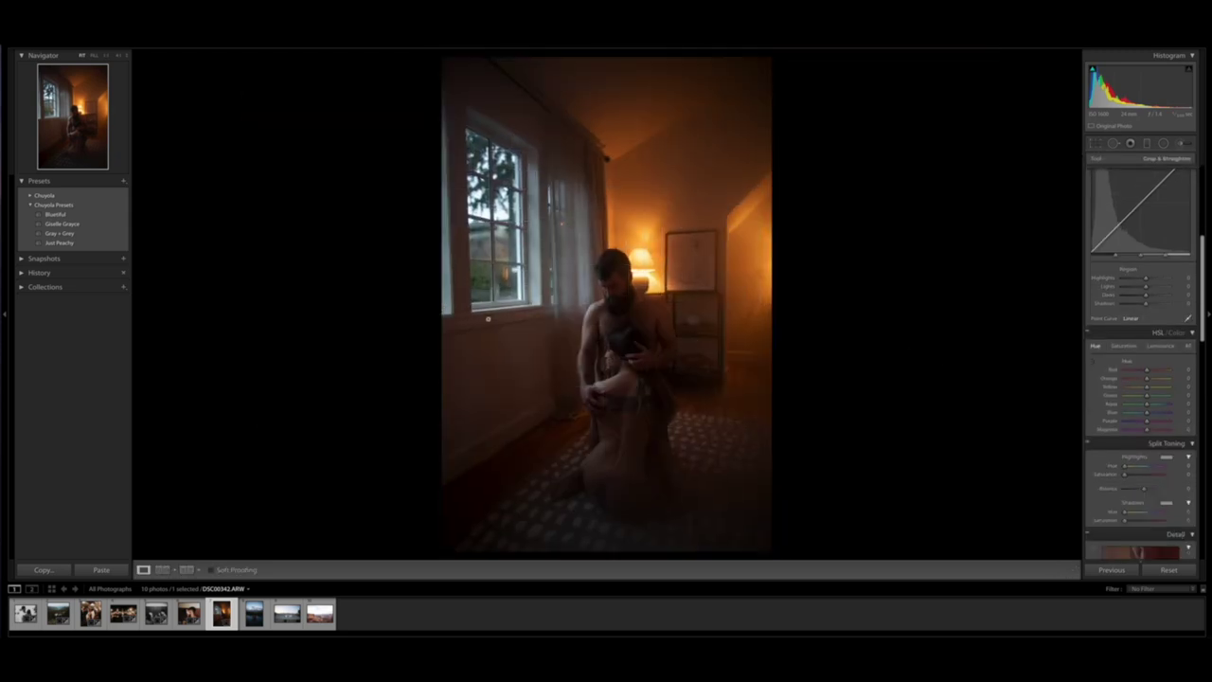
{"action": "left_click_drag", "start_coordinate": [444, 306], "coordinate": [454, 306]}
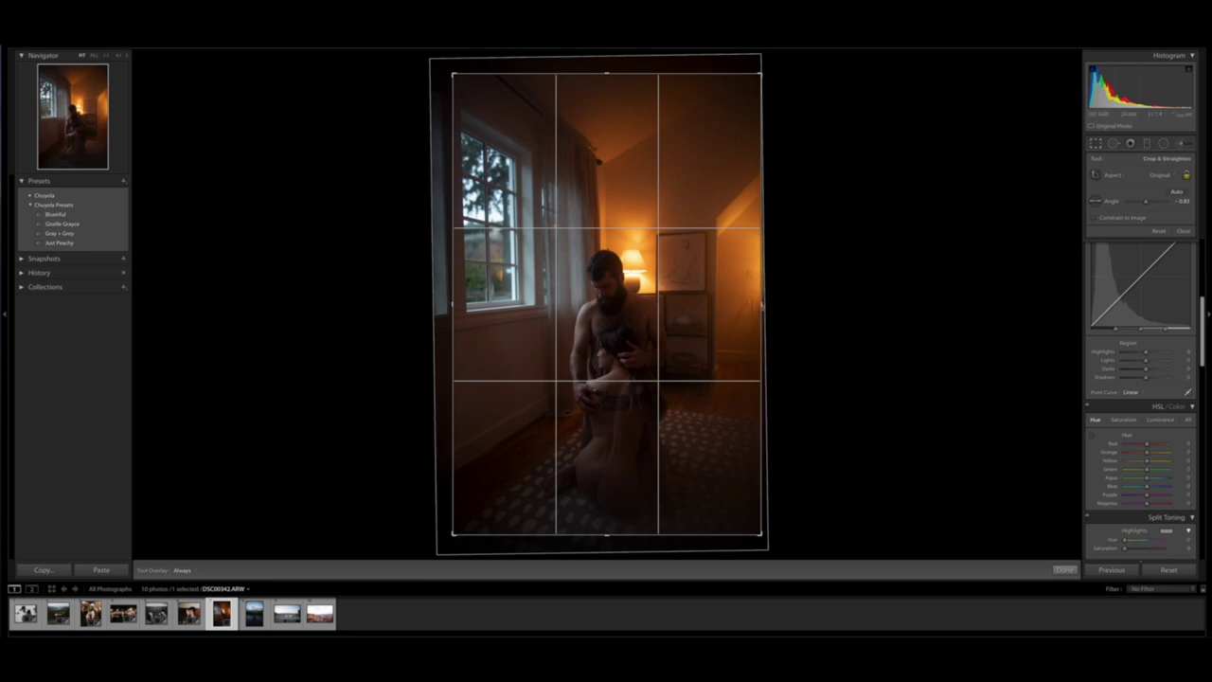
{"action": "left_click_drag", "start_coordinate": [763, 305], "coordinate": [759, 306]}
{"action": "mouse_move", "coordinate": [590, 303]}
{"action": "left_mouse_down"}
{"action": "mouse_move", "coordinate": [596, 291]}
{"action": "mouse_move", "coordinate": [586, 297]}
{"action": "left_mouse_up"}
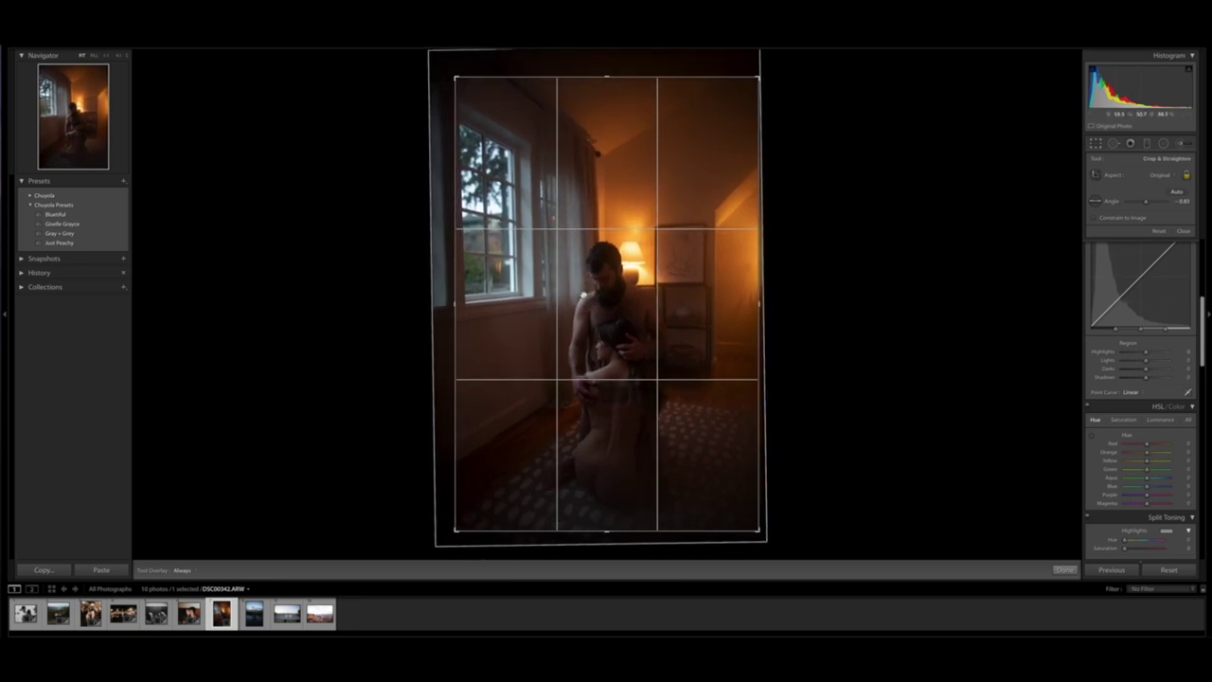
Step: Set the crop aspect ratio to 1 x 1, frame the couple within the square and refine the straightening angle
{"action": "left_click", "coordinate": [1161, 176]}
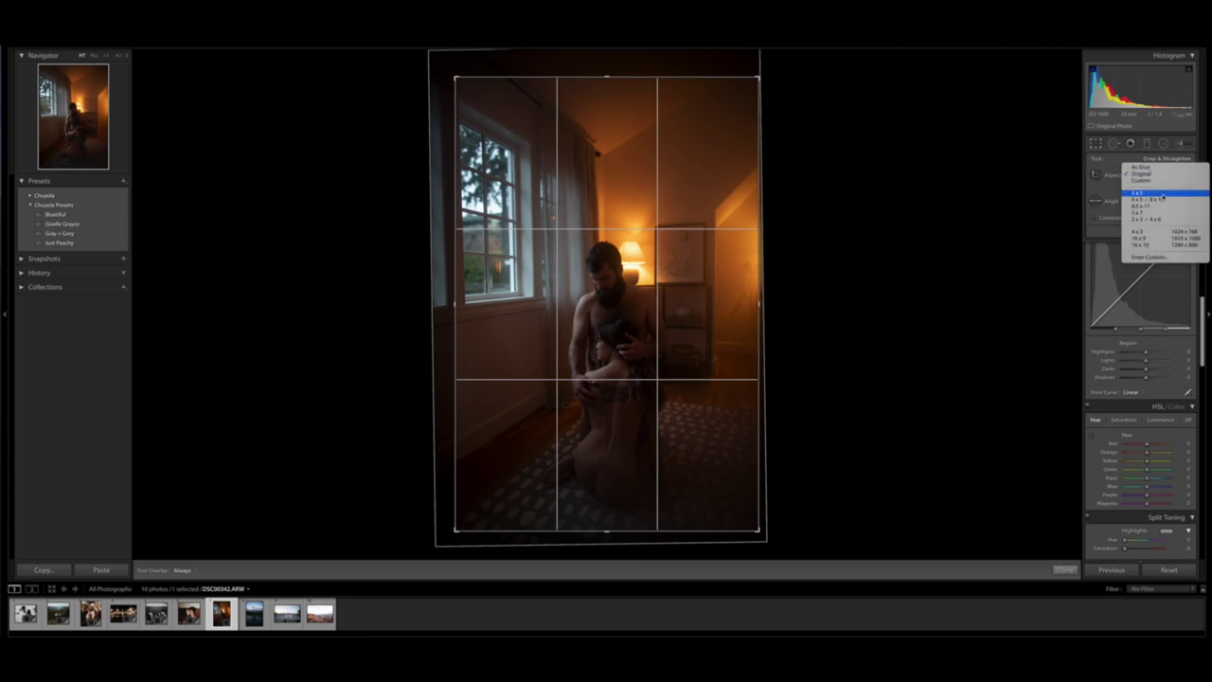
{"action": "left_click", "coordinate": [1157, 192]}
{"action": "left_click_drag", "start_coordinate": [639, 296], "coordinate": [642, 245]}
{"action": "left_click_drag", "start_coordinate": [761, 280], "coordinate": [793, 274]}
{"action": "left_click_drag", "start_coordinate": [612, 284], "coordinate": [605, 284]}
{"action": "left_click_drag", "start_coordinate": [456, 303], "coordinate": [459, 303]}
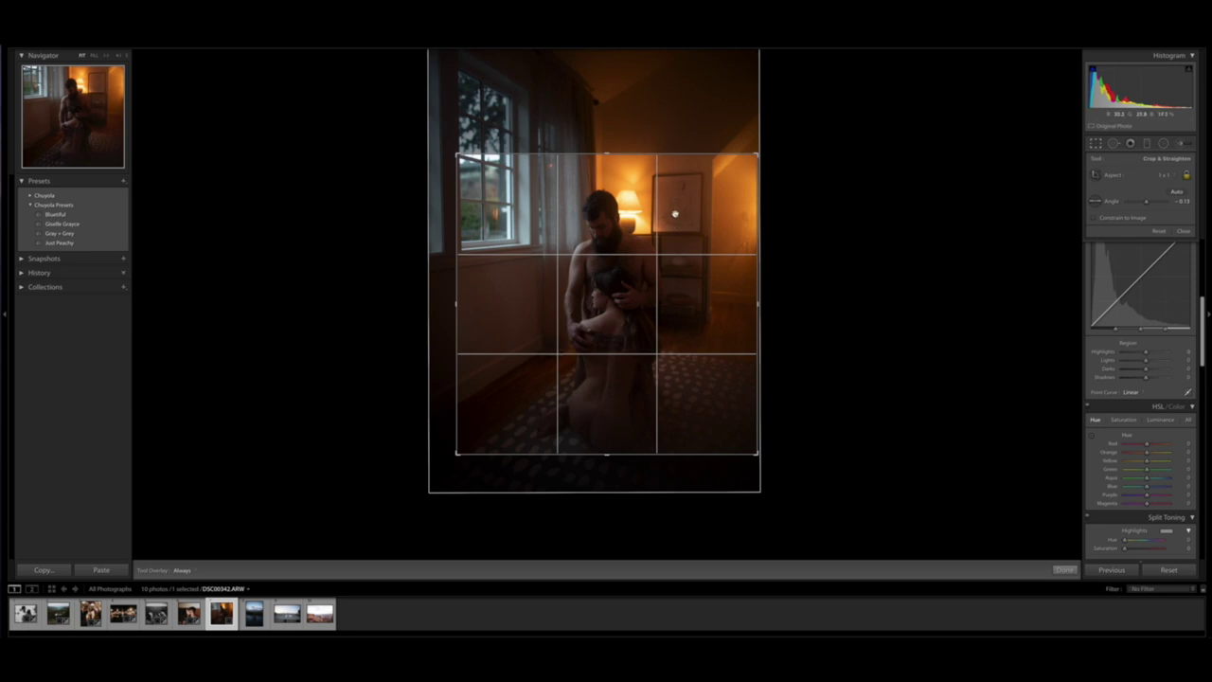
Step: Tighten the square crop slightly around the couple, check it against the grid overlay and apply it
{"action": "key", "text": "r"}
{"action": "key", "text": "r"}
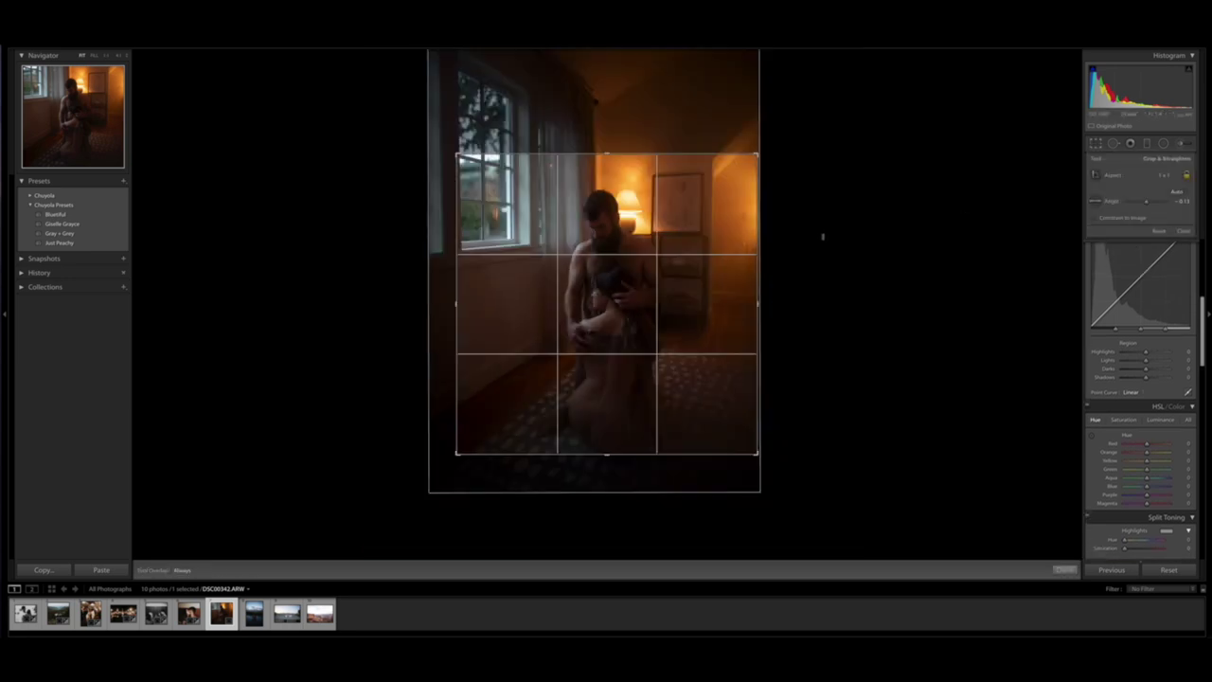
{"action": "key", "text": "r"}
{"action": "key", "text": "r"}
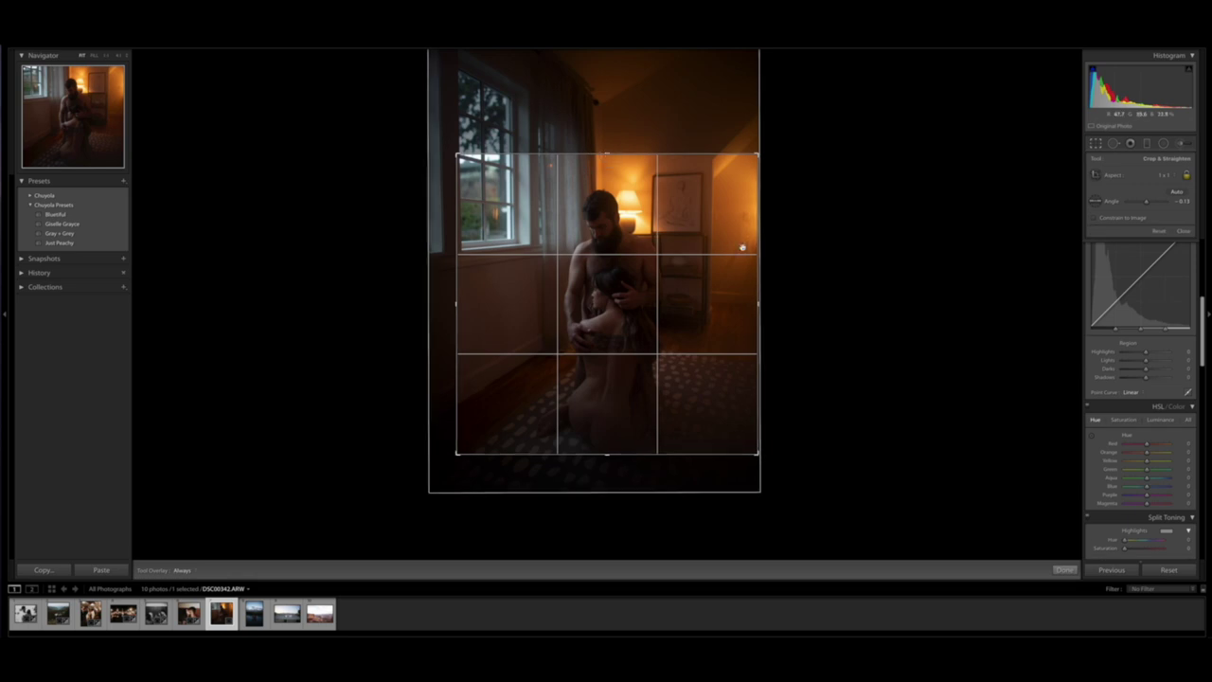
{"action": "left_click_drag", "start_coordinate": [760, 247], "coordinate": [710, 248]}
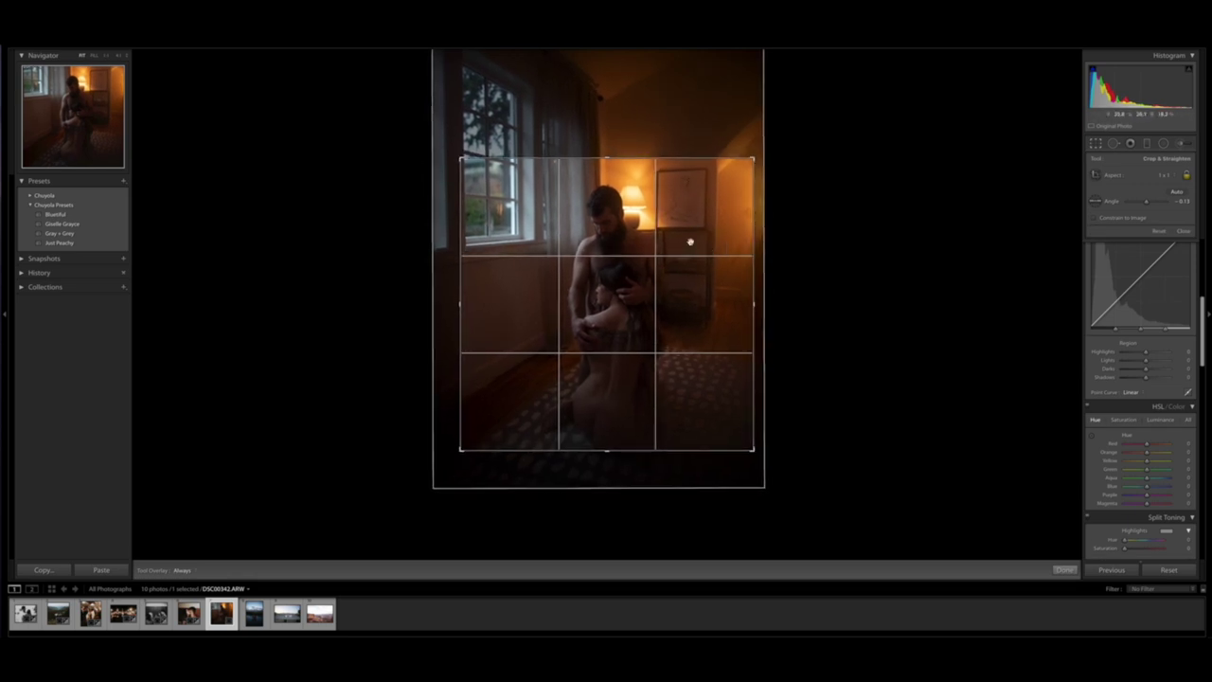
{"action": "key", "text": "Return"}
{"action": "key", "text": "r"}
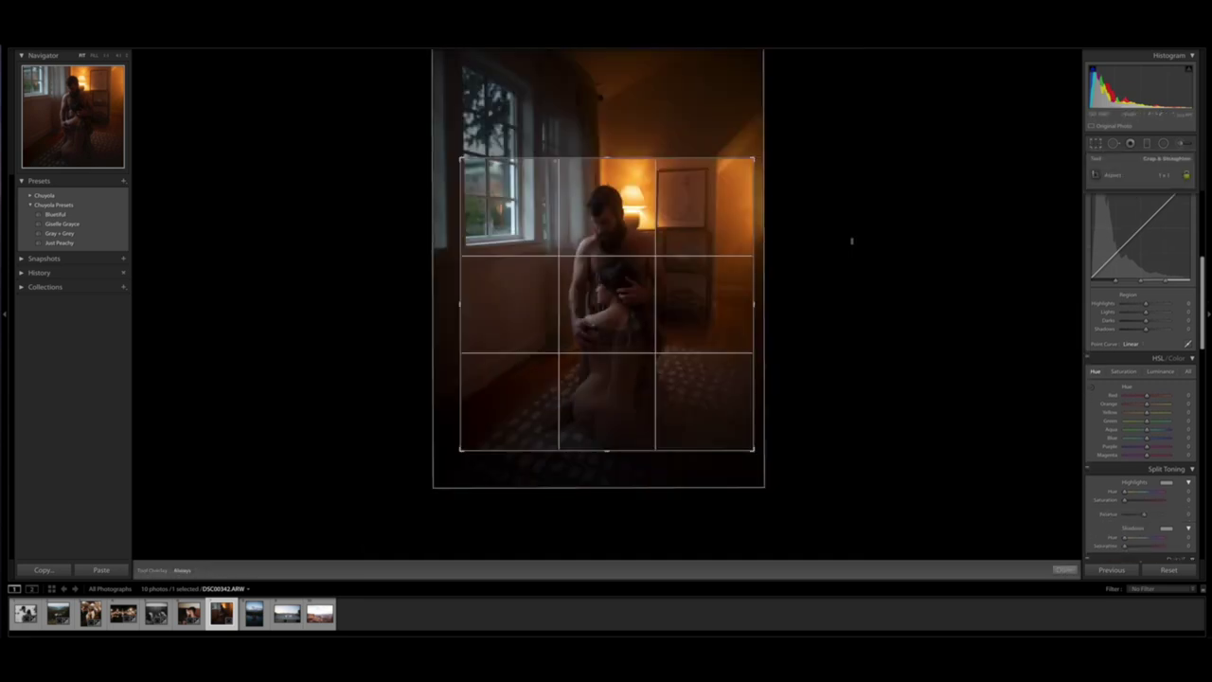
{"action": "key", "text": "o"}
{"action": "left_click_drag", "start_coordinate": [856, 241], "coordinate": [856, 243]}
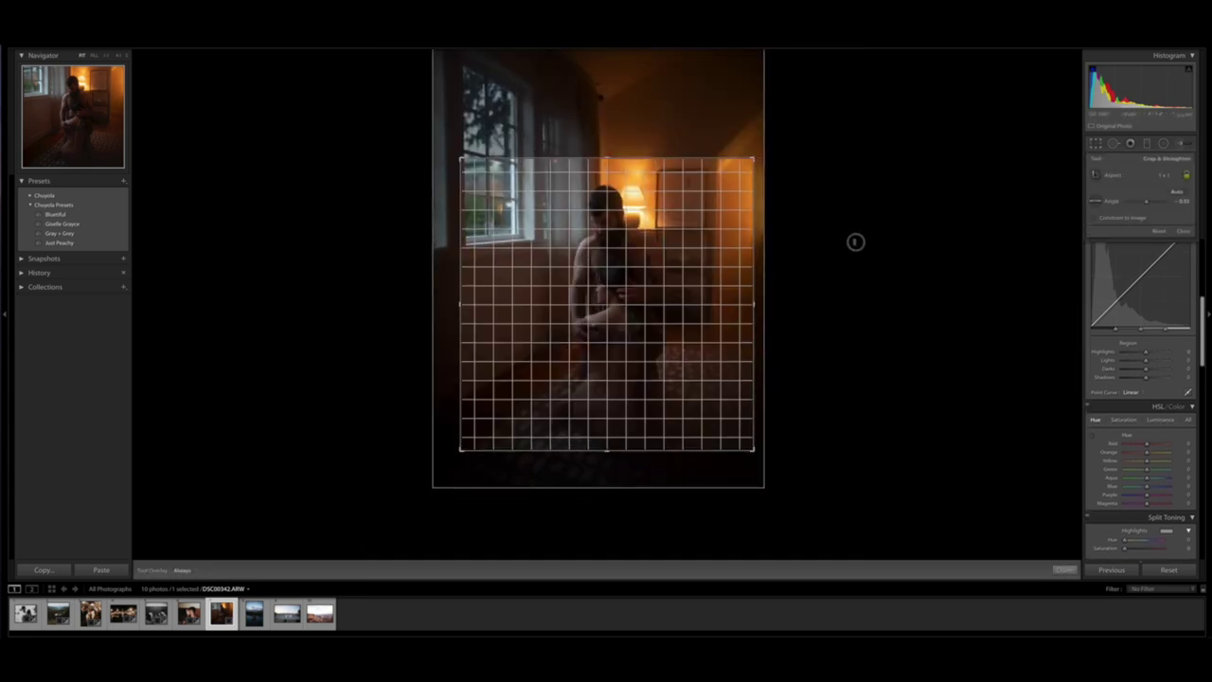
{"action": "key", "text": "Return"}
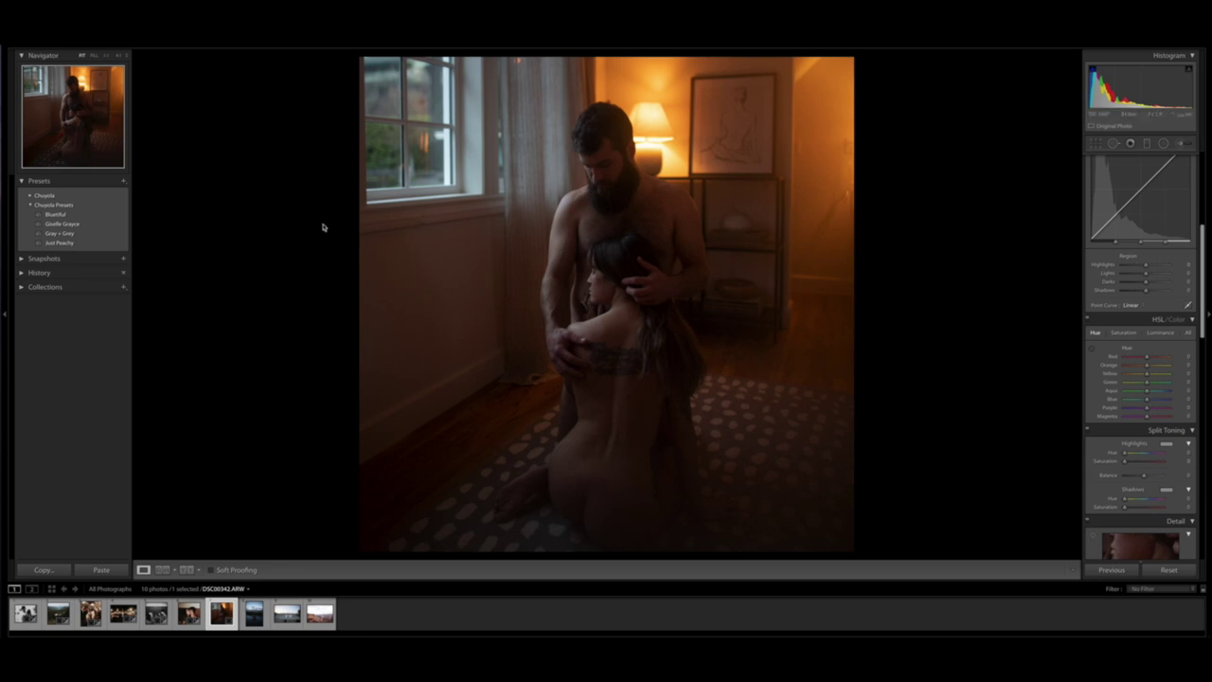
Step: Apply the Just Peachy preset to the cropped photo and raise its exposure to +1.50
{"action": "left_click", "coordinate": [100, 244]}
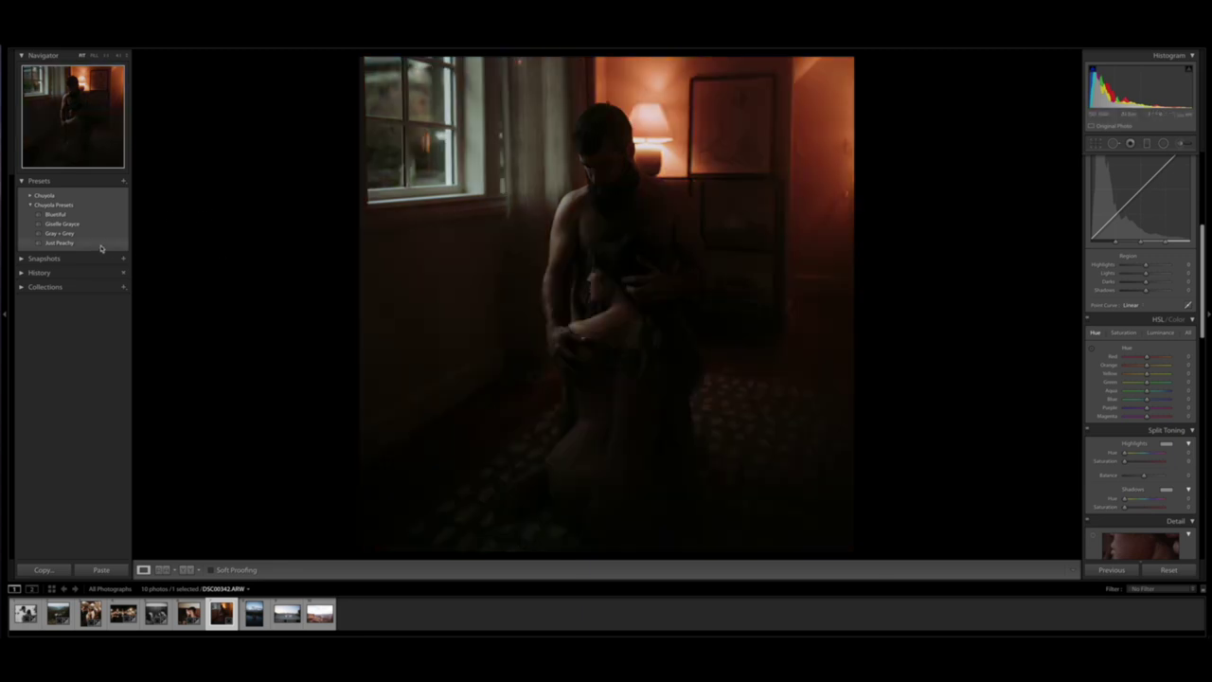
{"action": "left_click", "coordinate": [100, 244]}
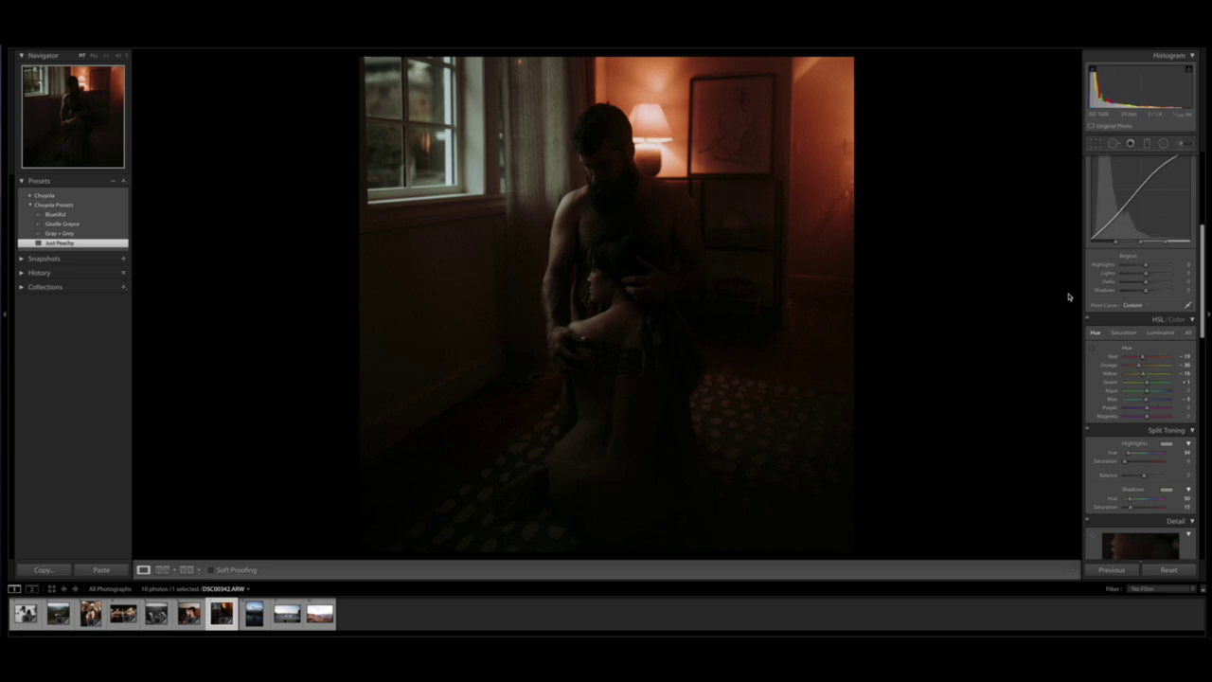
{"action": "scroll", "coordinate": [1142, 297], "scroll_direction": "up", "scroll_amount": 5}
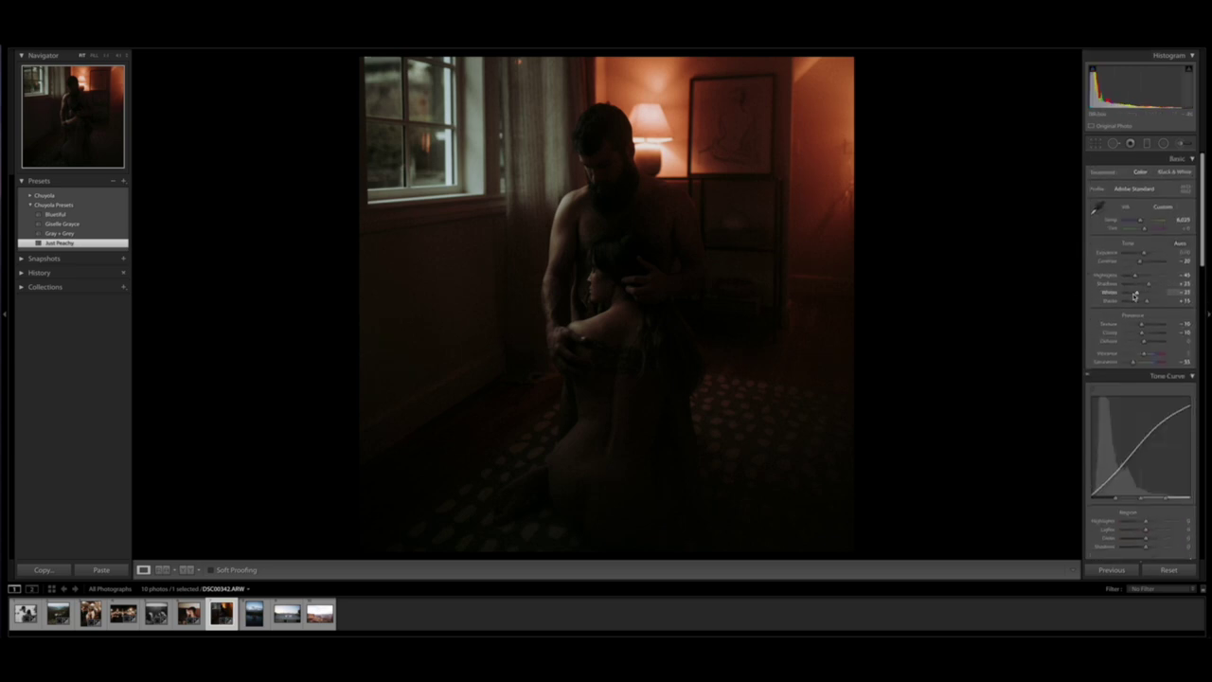
{"action": "key", "text": "equal"}
{"action": "key", "text": "equal"}
{"action": "key", "text": "equal"}
{"action": "key", "text": "equal"}
{"action": "key", "text": "equal"}
{"action": "key", "text": "equal"}
{"action": "key", "text": "equal"}
{"action": "key", "text": "equal"}
{"action": "key", "text": "equal"}
{"action": "key", "text": "equal"}
{"action": "key", "text": "equal"}
{"action": "key", "text": "equal"}
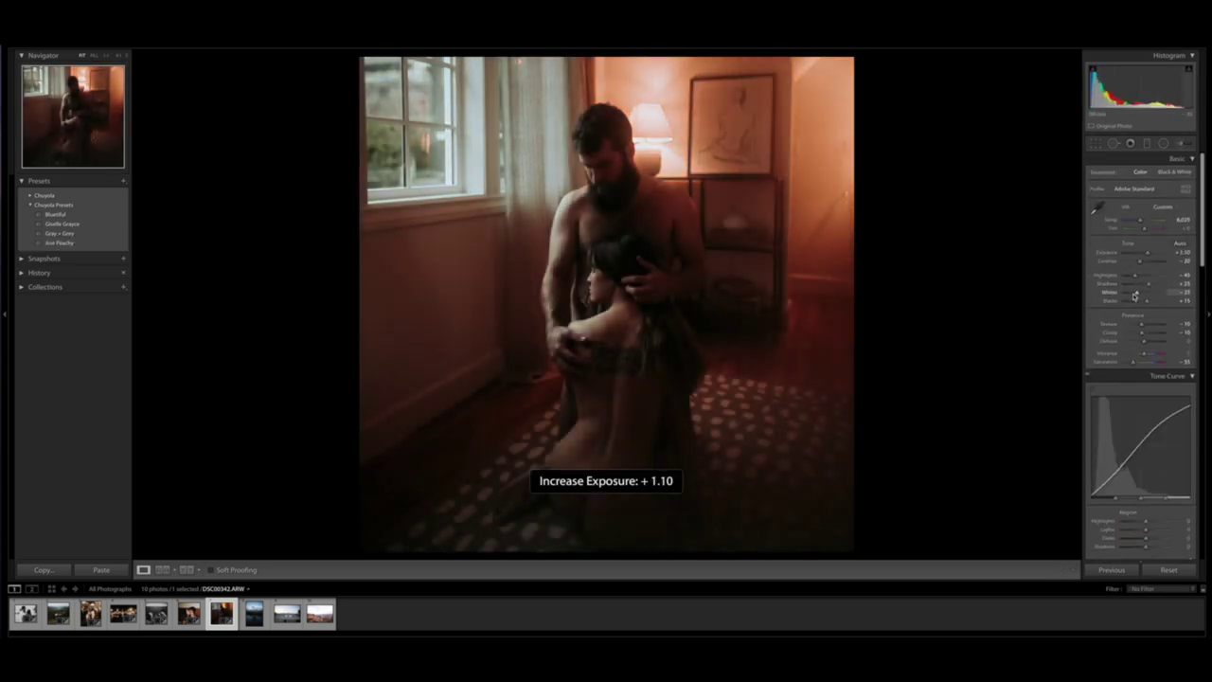
{"action": "key", "text": "minus"}
{"action": "key", "text": "equal"}
{"action": "key", "text": "equal"}
{"action": "key", "text": "equal"}
{"action": "key", "text": "equal"}
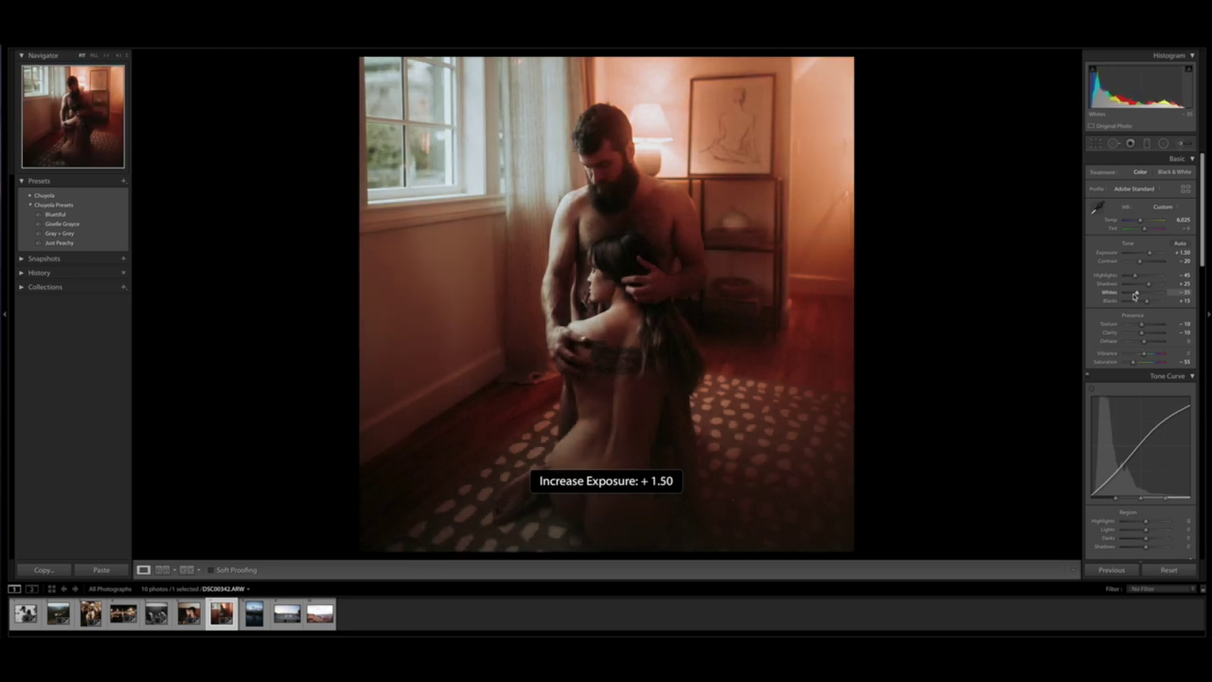
Step: Set the lamplit room photo's exposure to +1.40
{"action": "key", "text": "minus"}
{"action": "key", "text": "minus"}
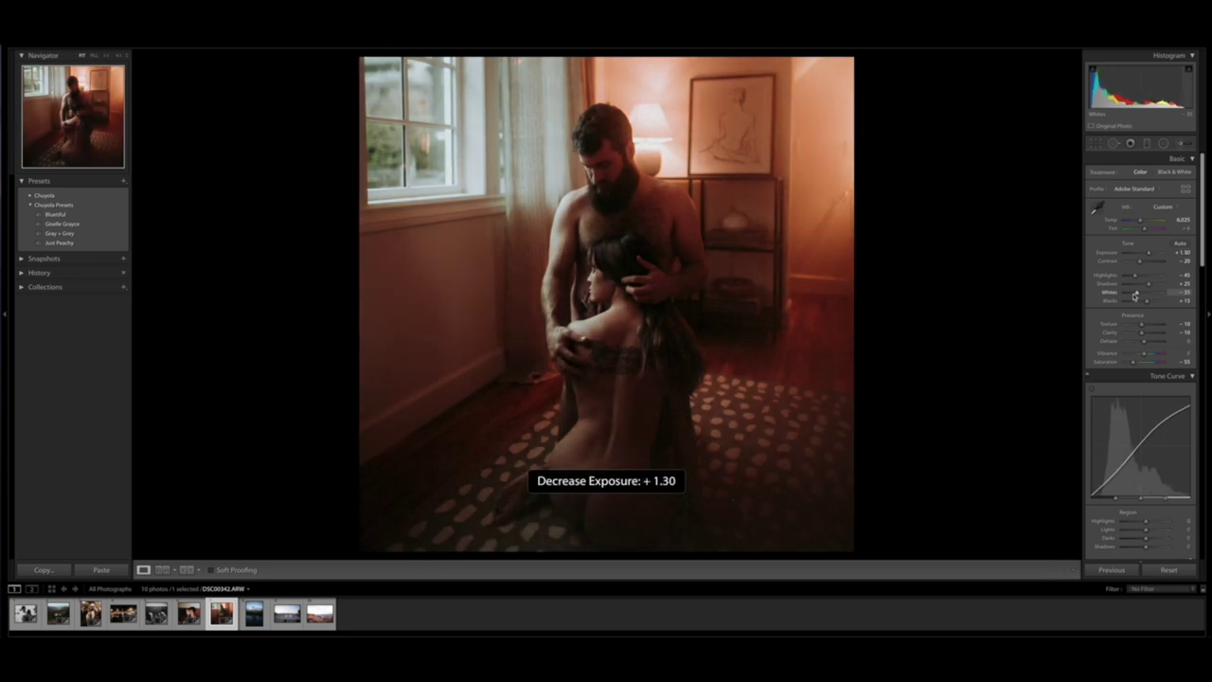
{"action": "key", "text": "equal"}
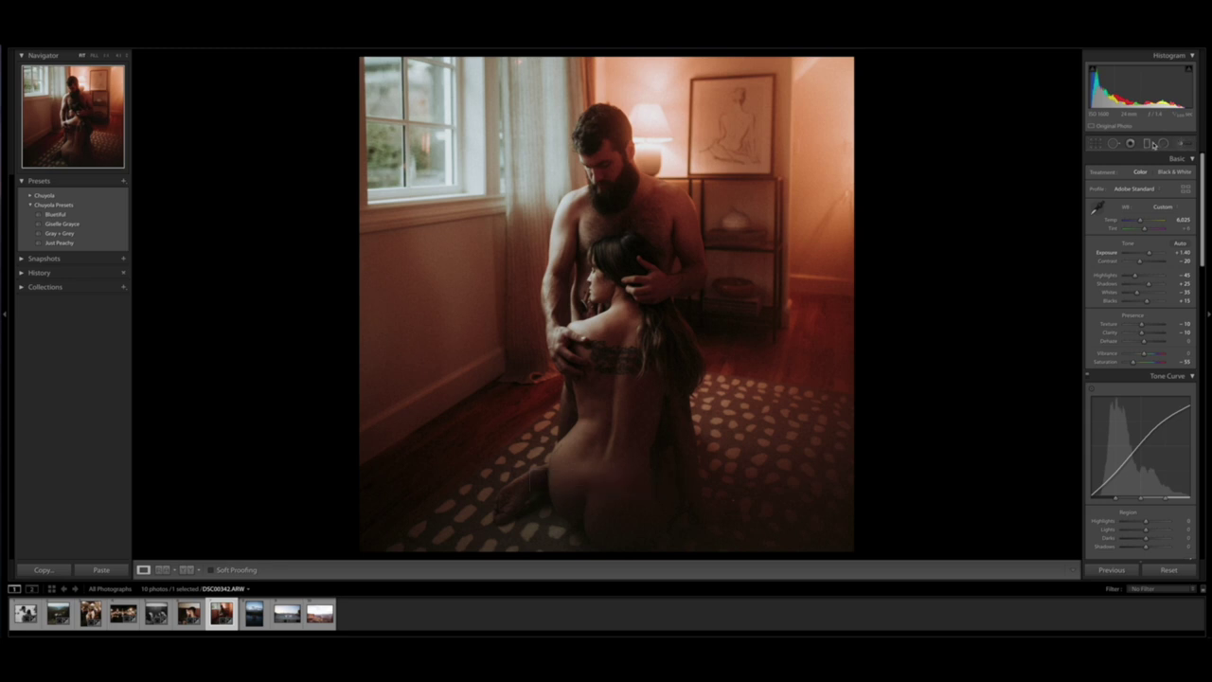
Step: Add a tall radial filter around the couple, widen it to cover both bodies and slightly lower its exposure
{"action": "left_click", "coordinate": [1161, 144]}
{"action": "mouse_move", "coordinate": [608, 238]}
{"action": "left_mouse_down"}
{"action": "mouse_move", "coordinate": [649, 309]}
{"action": "mouse_move", "coordinate": [621, 315]}
{"action": "left_mouse_up"}
{"action": "left_click_drag", "start_coordinate": [619, 402], "coordinate": [620, 505]}
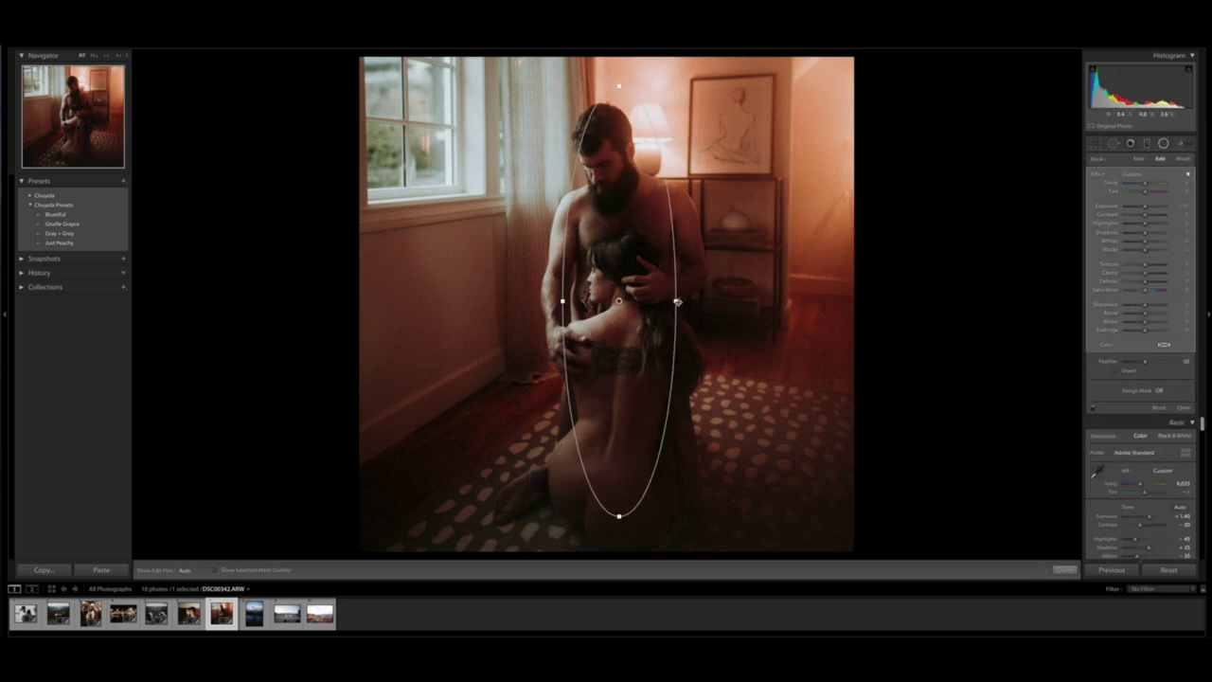
{"action": "left_click_drag", "start_coordinate": [678, 301], "coordinate": [711, 301]}
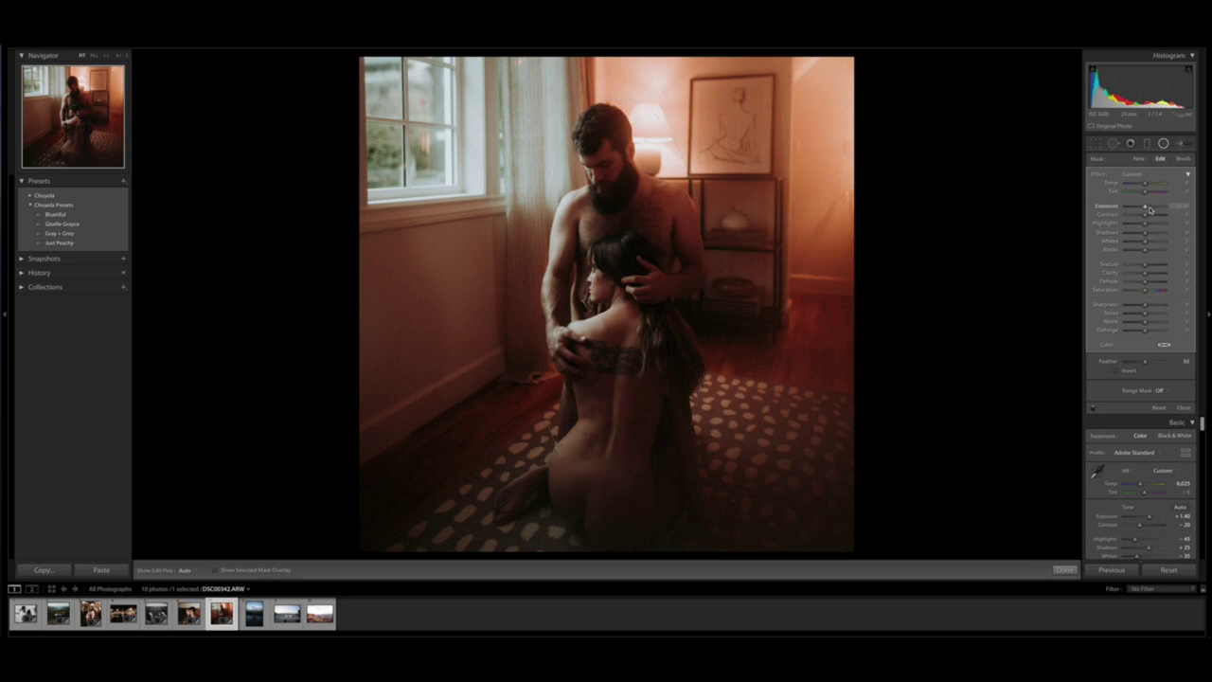
{"action": "left_click_drag", "start_coordinate": [1150, 210], "coordinate": [1151, 210]}
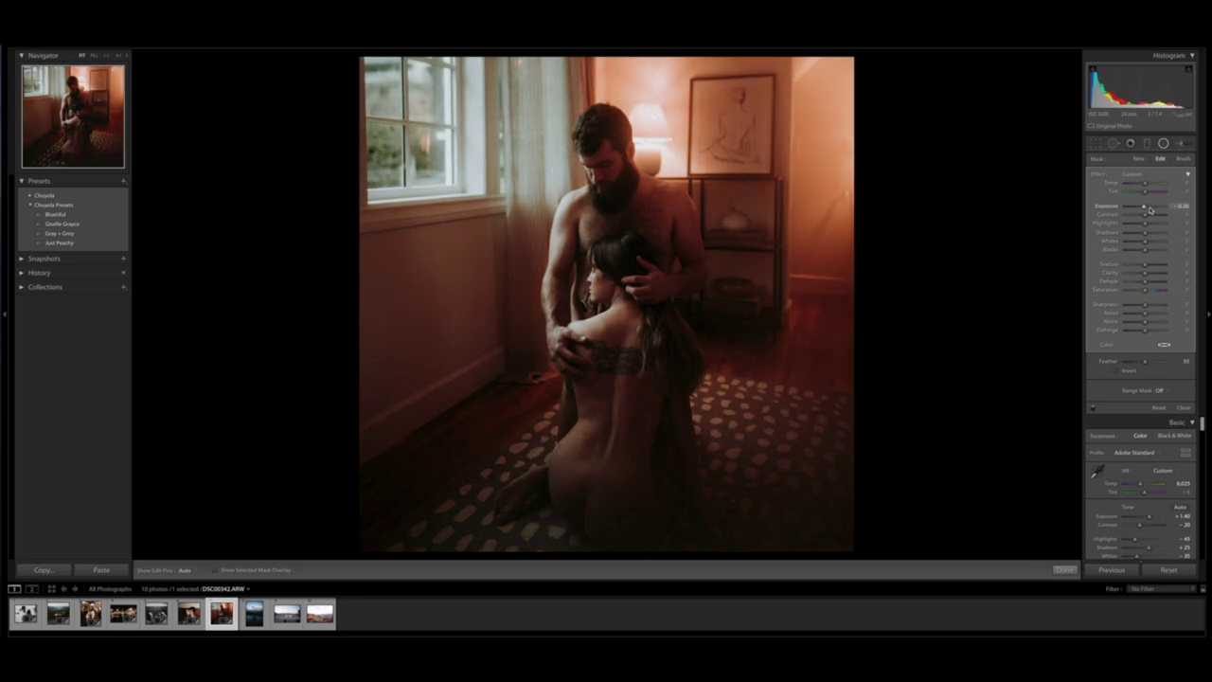
Step: Add a graduated filter rising from the photo's lower edge, with exposure -0.20, highlights -17 and reduced sharpness
{"action": "left_click", "coordinate": [1146, 143]}
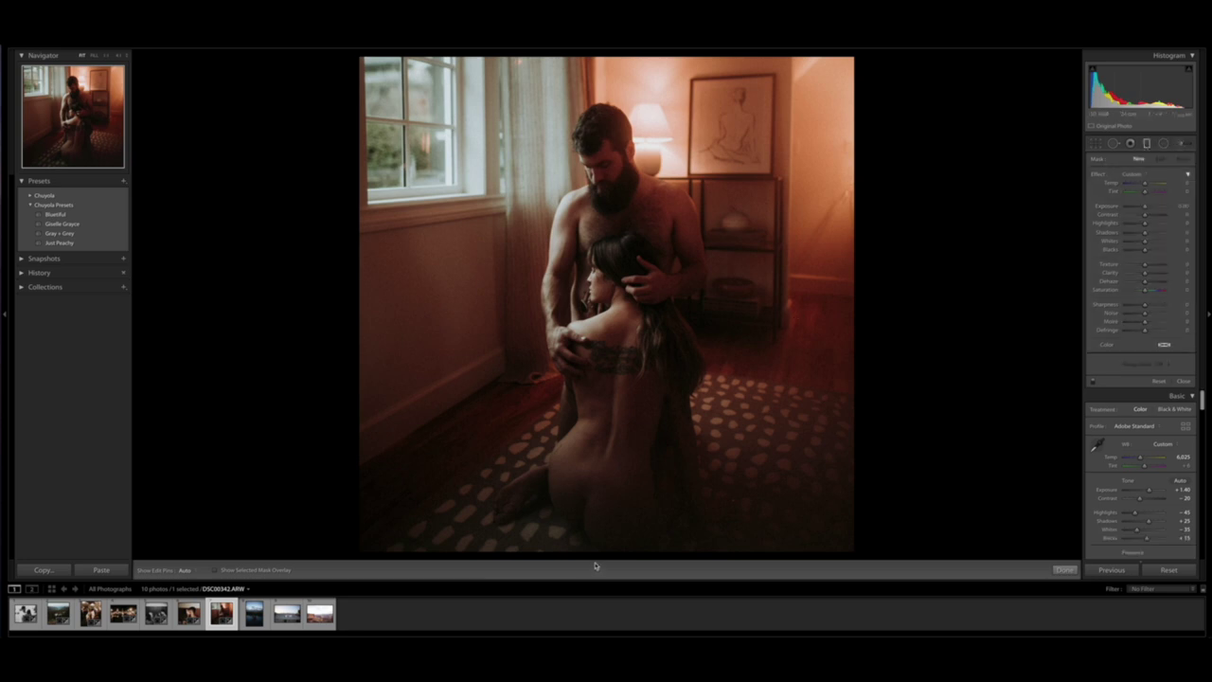
{"action": "left_click_drag", "start_coordinate": [587, 541], "coordinate": [589, 331]}
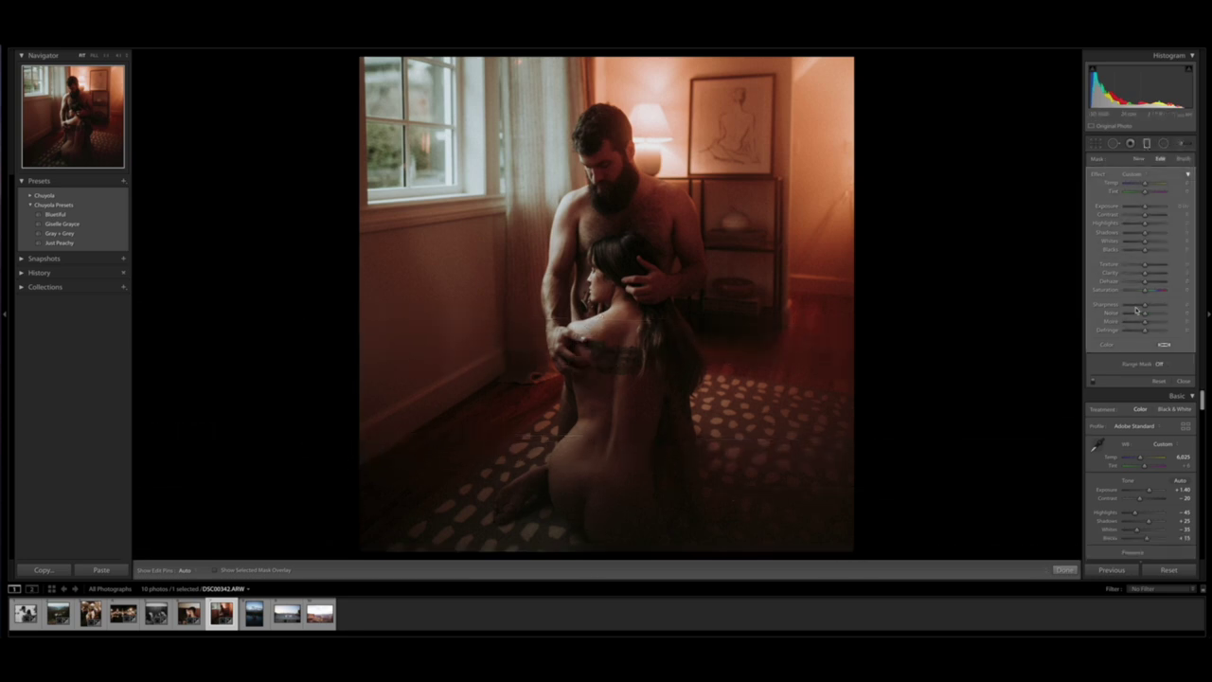
{"action": "left_click_drag", "start_coordinate": [1137, 310], "coordinate": [1127, 310]}
{"action": "left_click_drag", "start_coordinate": [1148, 207], "coordinate": [1144, 252]}
Step: Move the graduated filter upward, level it, narrow its transition over the couple and close the filter
{"action": "left_click_drag", "start_coordinate": [589, 433], "coordinate": [597, 392]}
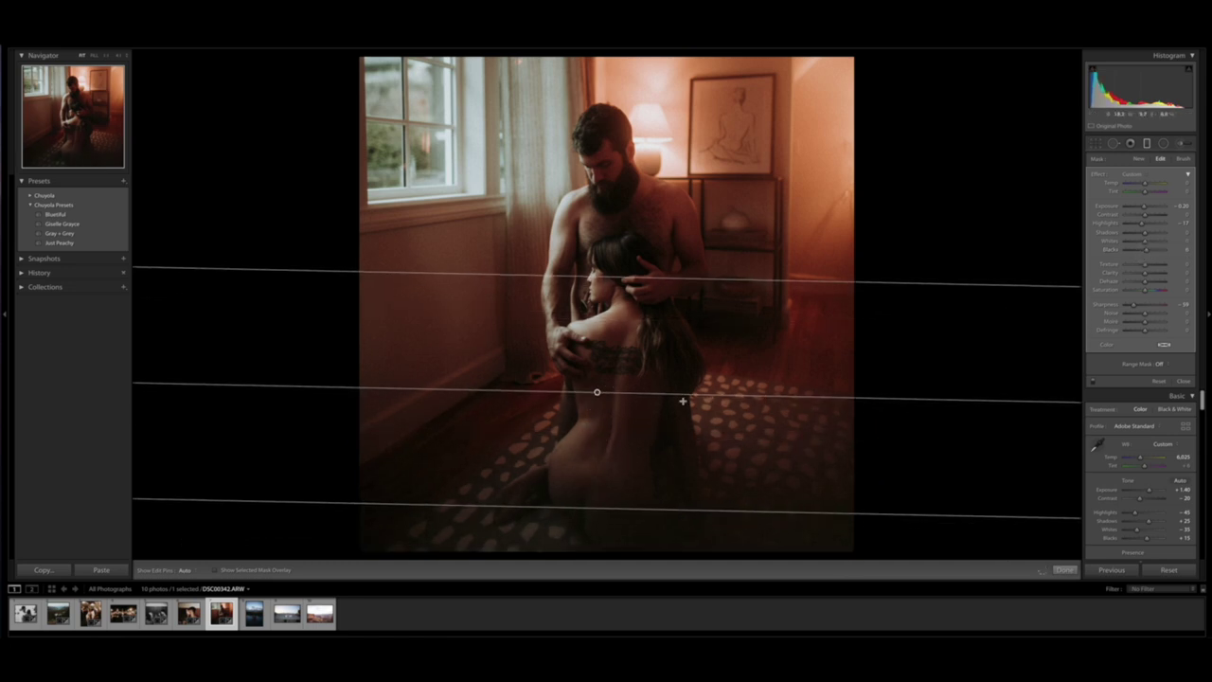
{"action": "left_click_drag", "start_coordinate": [684, 397], "coordinate": [684, 392]}
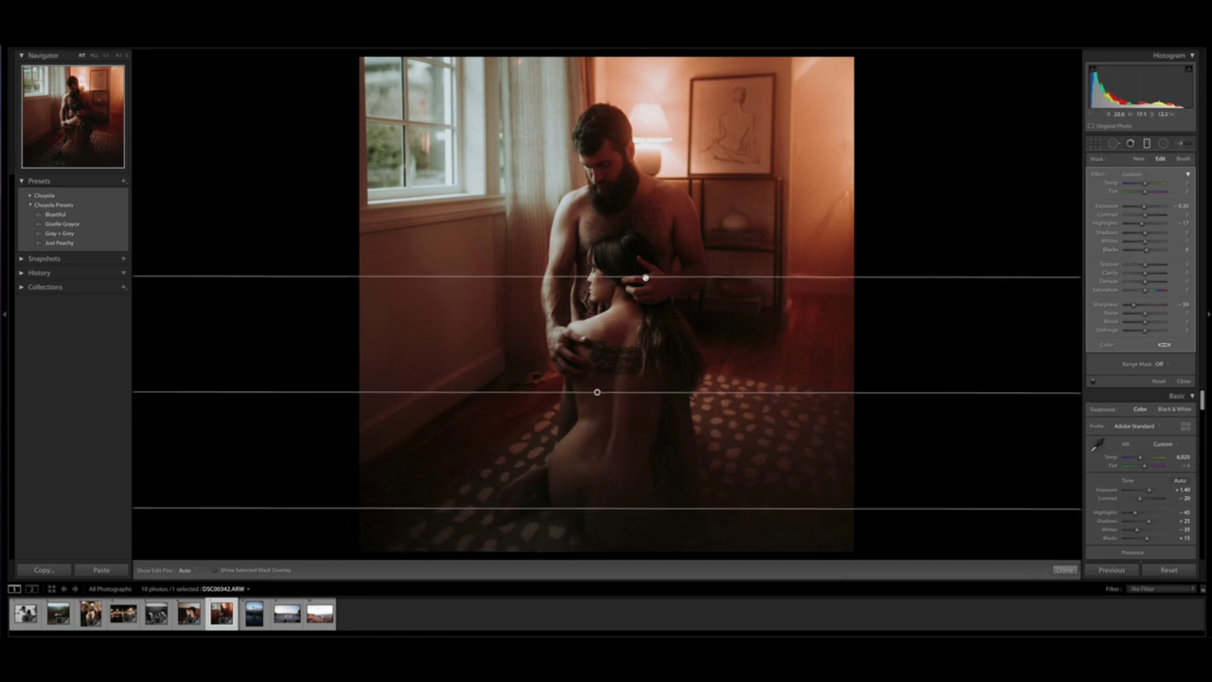
{"action": "left_click_drag", "start_coordinate": [644, 277], "coordinate": [644, 338]}
{"action": "key", "text": "Return"}
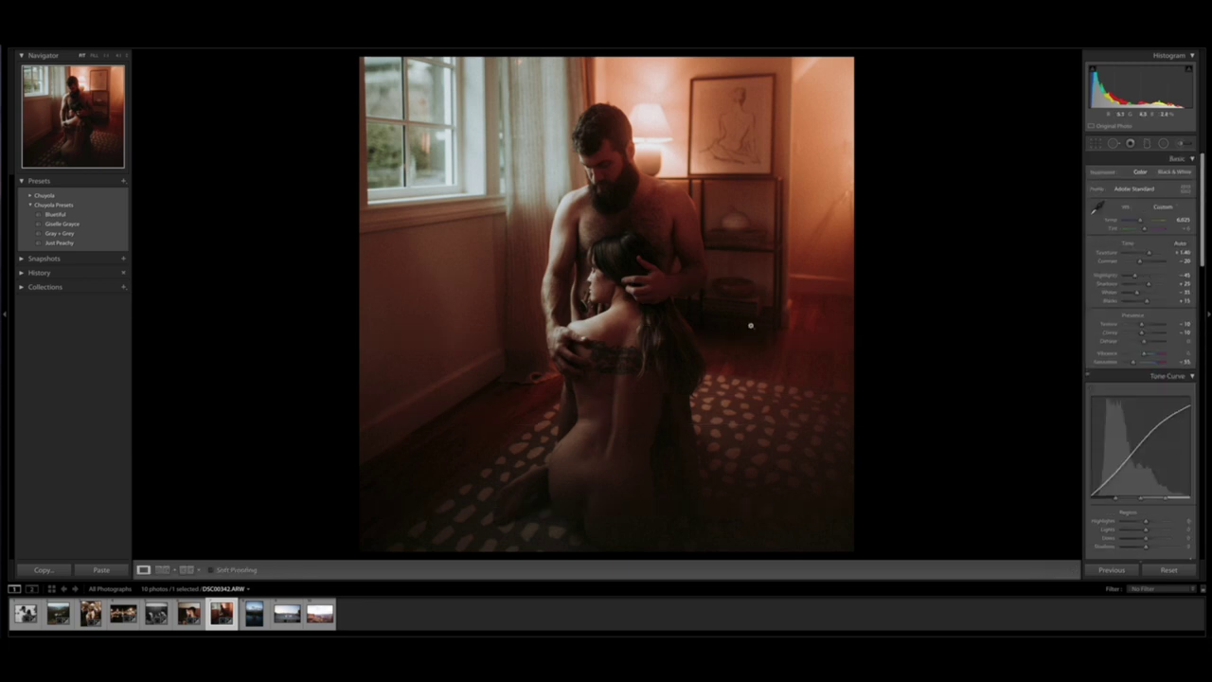
Step: Raise the photo's Highlights slightly and fine-tune its presence settings
{"action": "left_click_drag", "start_coordinate": [1136, 276], "coordinate": [1141, 277]}
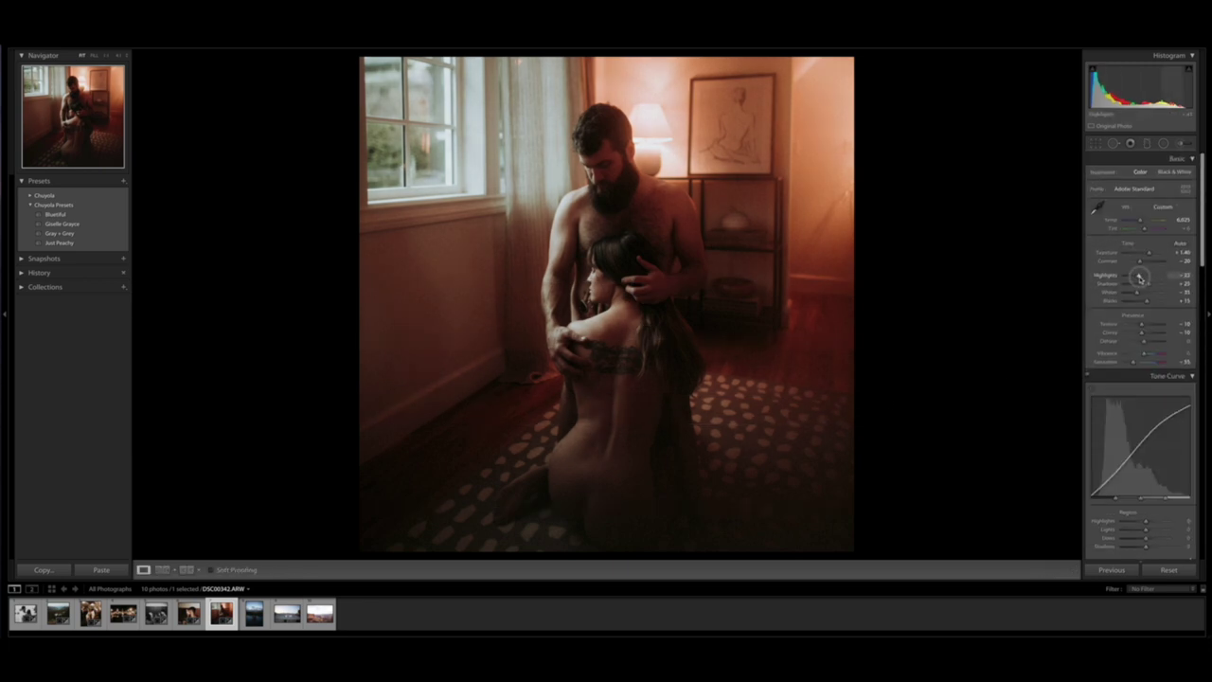
{"action": "scroll", "coordinate": [1142, 299], "scroll_direction": "down", "scroll_amount": 1}
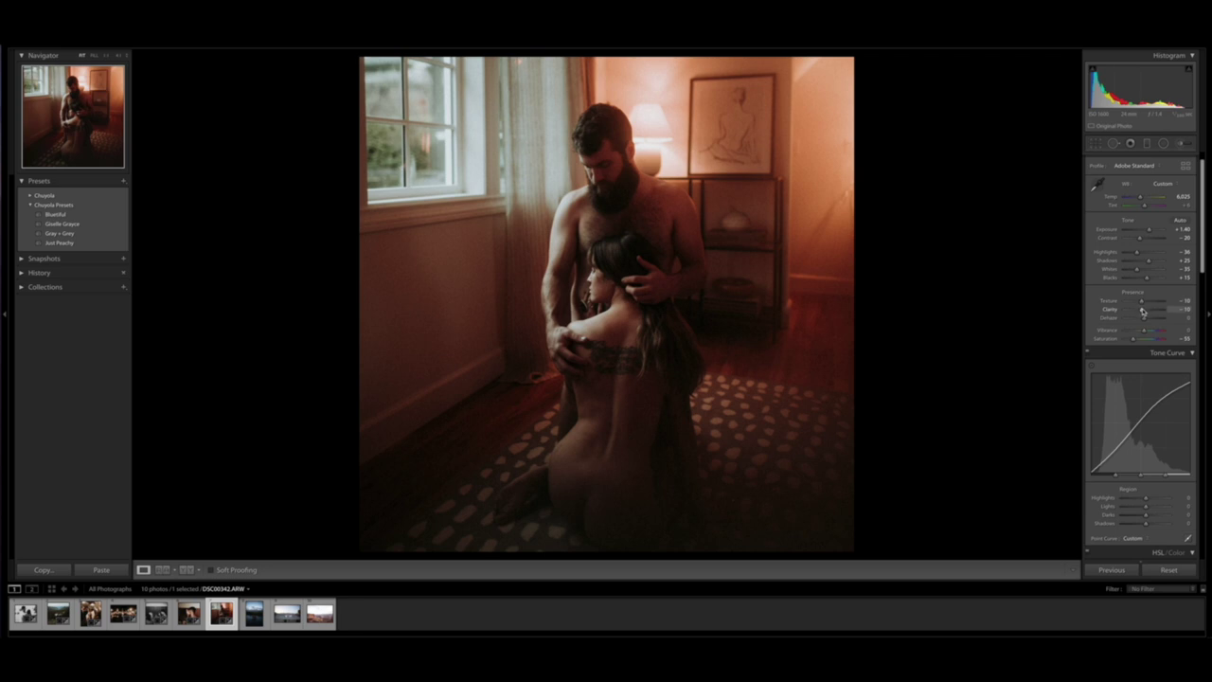
{"action": "left_click_drag", "start_coordinate": [1142, 312], "coordinate": [1142, 301]}
{"action": "scroll", "coordinate": [1139, 309], "scroll_direction": "down", "scroll_amount": 1}
Step: Set the photo's grain amount to 33
{"action": "scroll", "coordinate": [1142, 305], "scroll_direction": "down", "scroll_amount": 10}
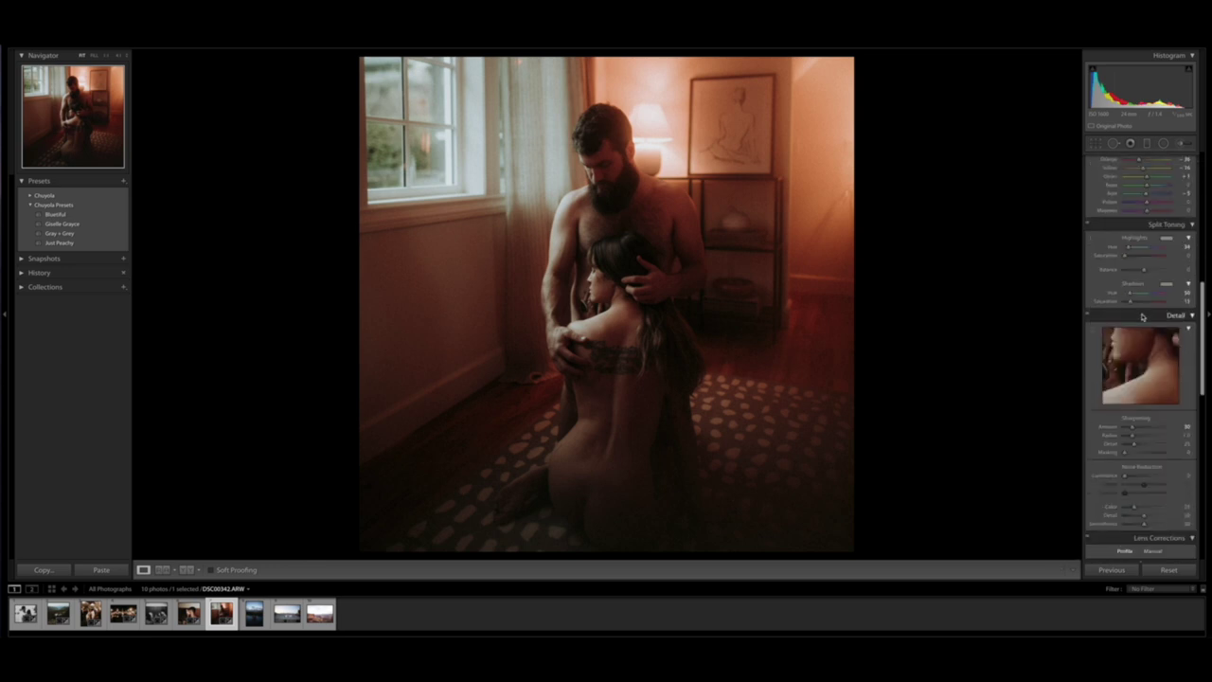
{"action": "scroll", "coordinate": [1142, 315], "scroll_direction": "down", "scroll_amount": 10}
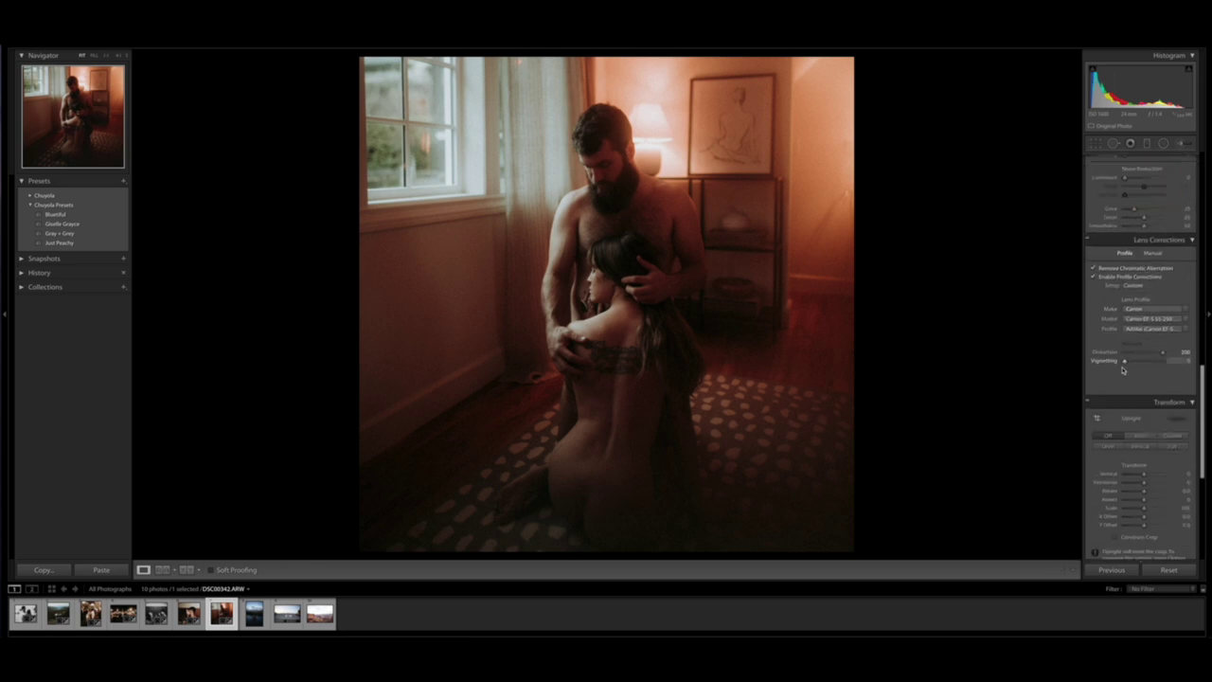
{"action": "left_click_drag", "start_coordinate": [1143, 421], "coordinate": [1126, 424]}
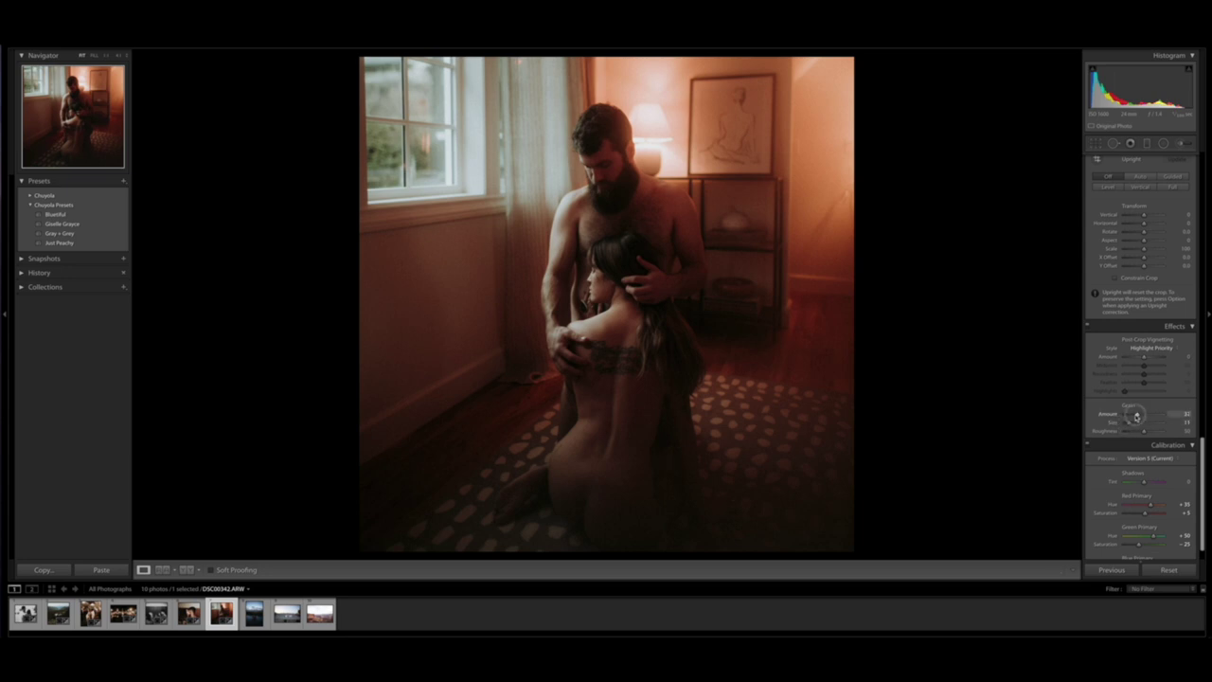
{"action": "scroll", "coordinate": [1142, 341], "scroll_direction": "up", "scroll_amount": 10}
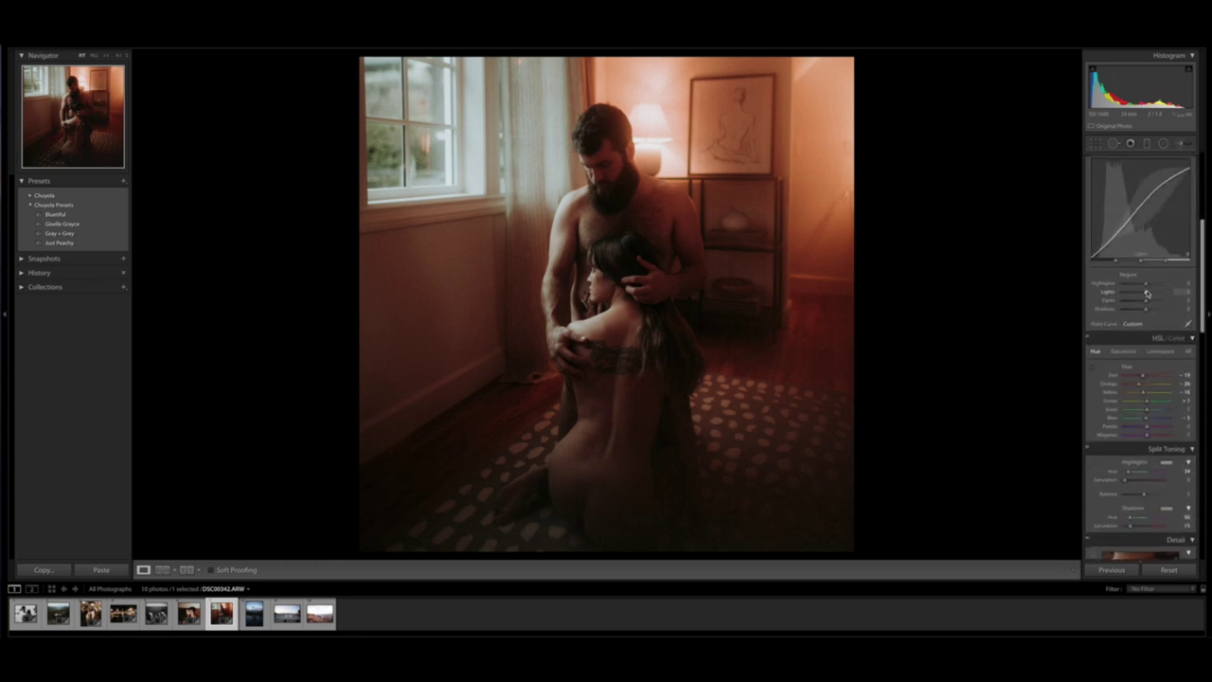
Step: Set the tone curve's Lights to +10, lower Darks slightly and compare the photo before and after
{"action": "left_click_drag", "start_coordinate": [1147, 294], "coordinate": [1151, 312]}
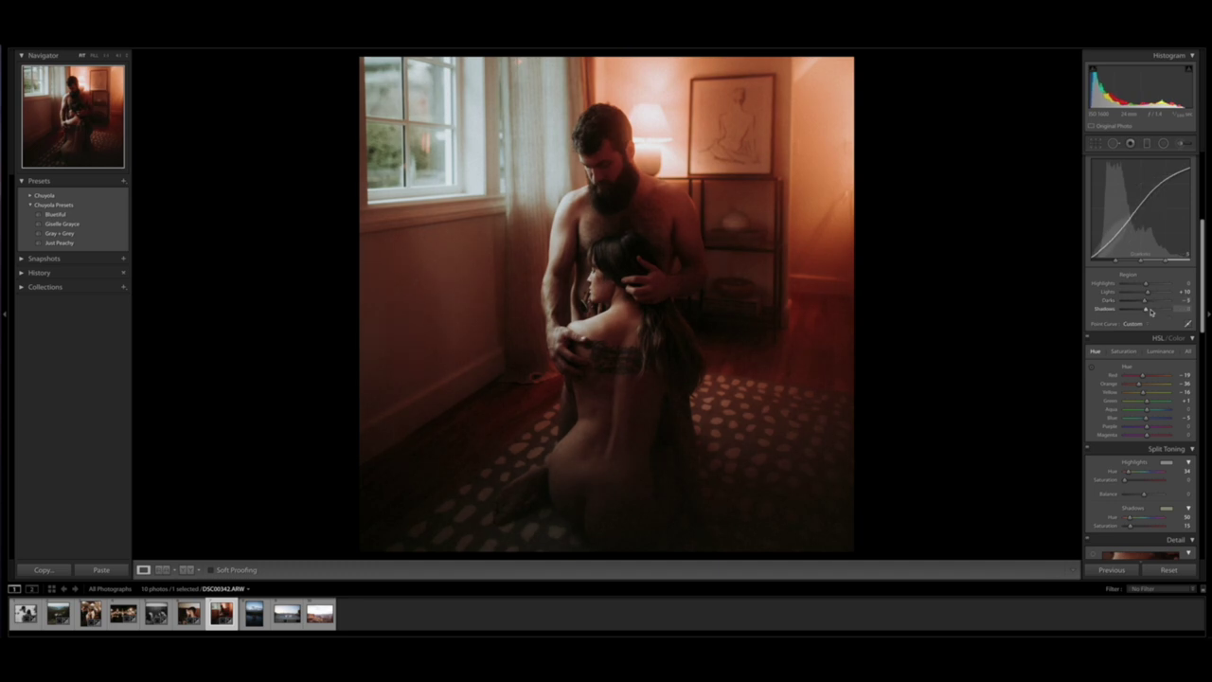
{"action": "key", "text": "Down"}
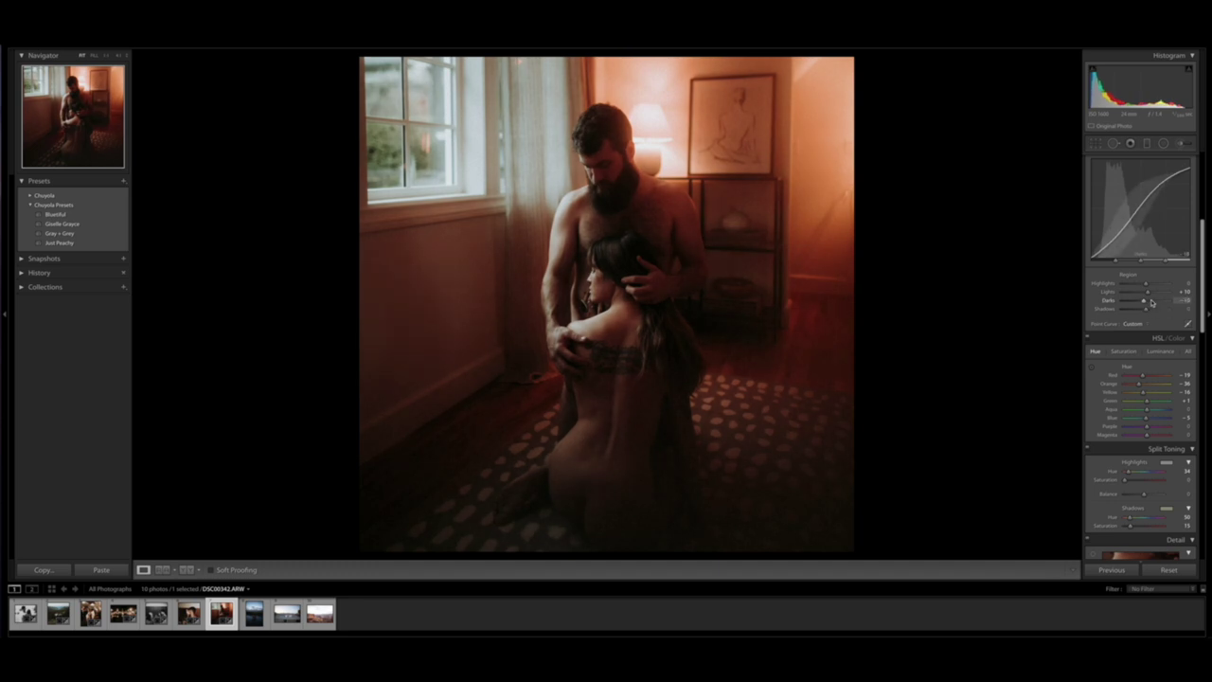
{"action": "left_click_drag", "start_coordinate": [1151, 302], "coordinate": [1152, 302]}
{"action": "key", "text": "y"}
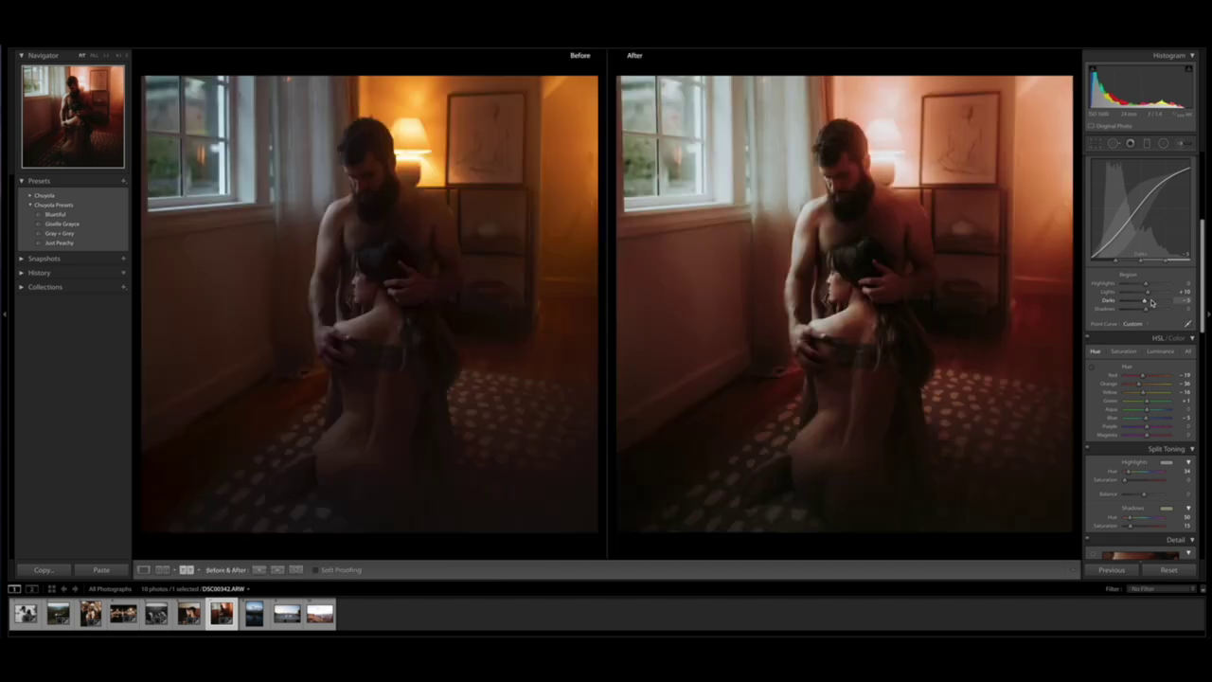
{"action": "key", "text": "y"}
{"action": "key", "text": "y"}
{"action": "key", "text": "y"}
{"action": "scroll", "coordinate": [1146, 398], "scroll_direction": "down", "scroll_amount": 15}
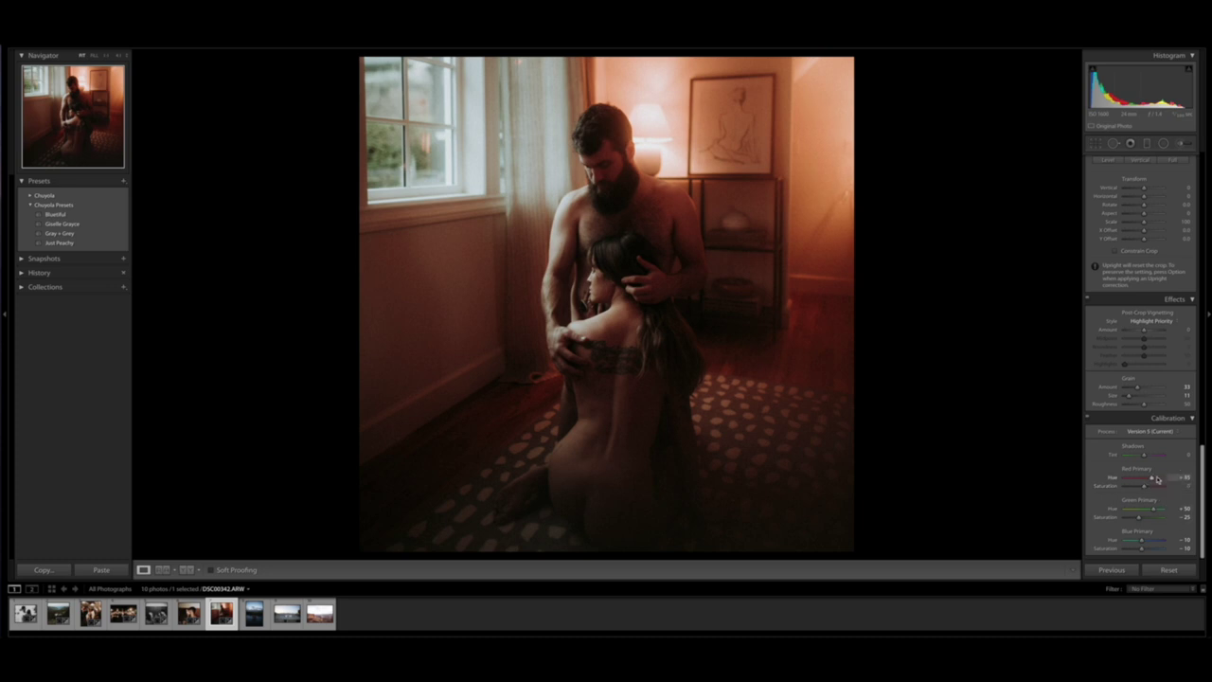
Step: Open the next photo, the couple in the water, and straighten it by -0.14
{"action": "left_click", "coordinate": [253, 614]}
{"action": "key", "text": "r"}
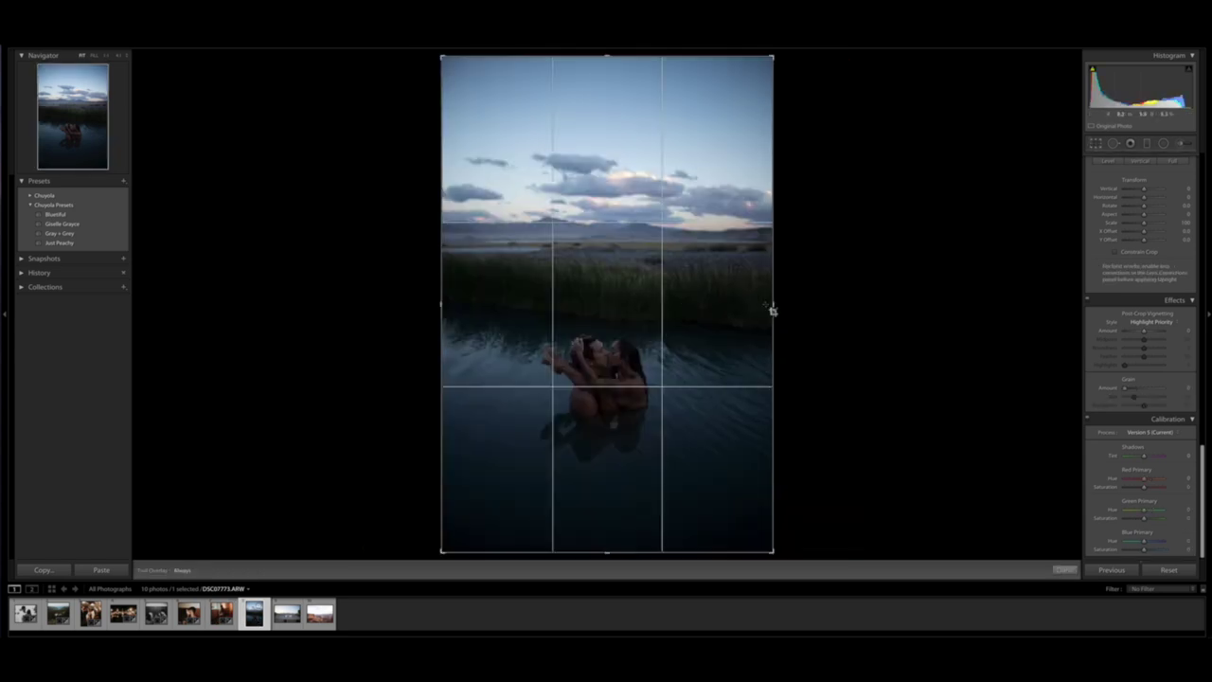
{"action": "left_click_drag", "start_coordinate": [842, 292], "coordinate": [842, 291]}
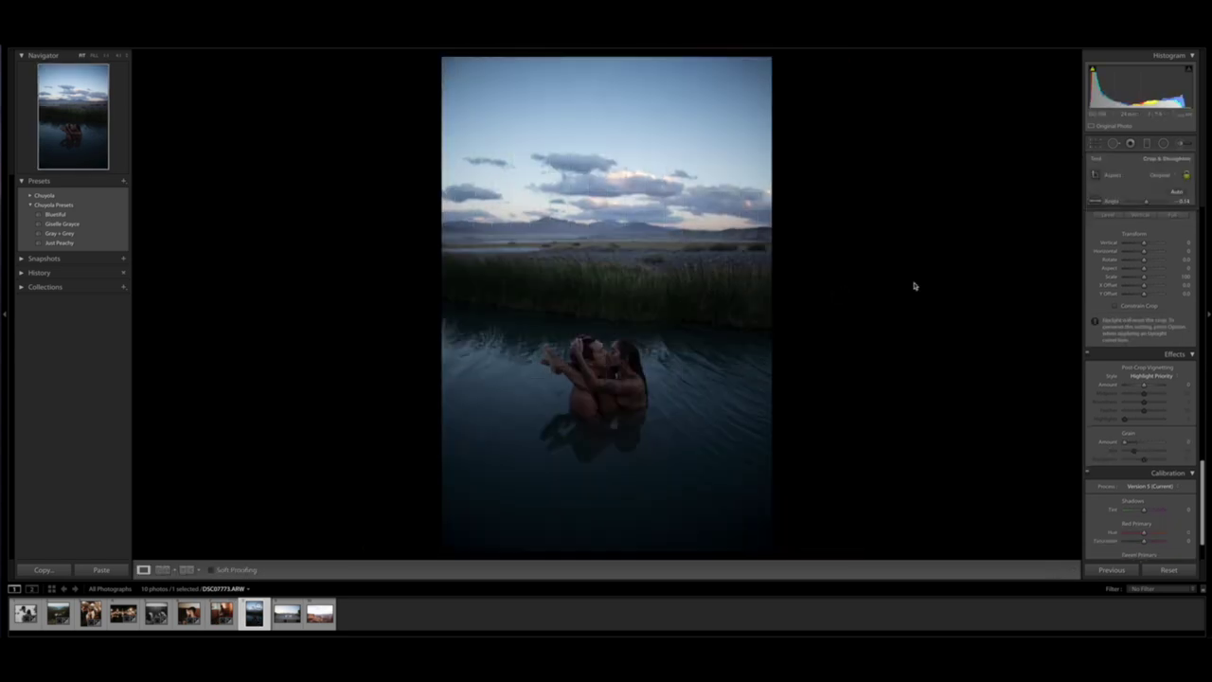
Step: Set the crop aspect ratio to 1 x 1, check the square framing around the couple and apply it
{"action": "left_click", "coordinate": [1157, 174]}
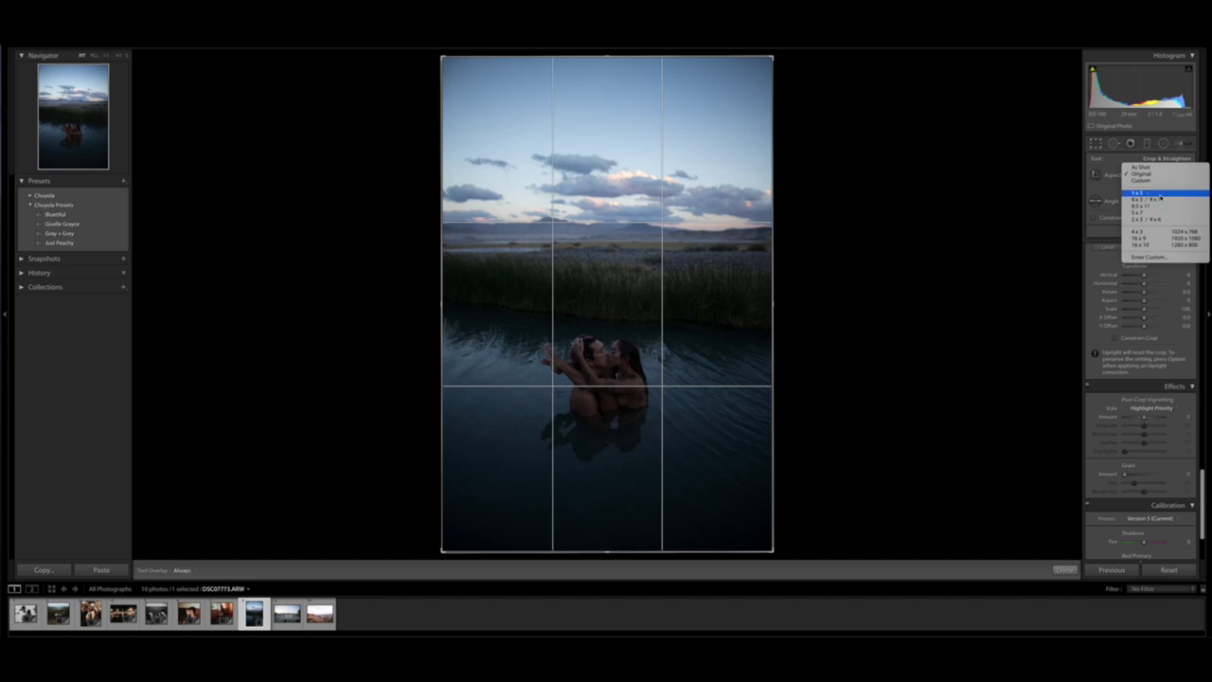
{"action": "left_click", "coordinate": [1161, 194]}
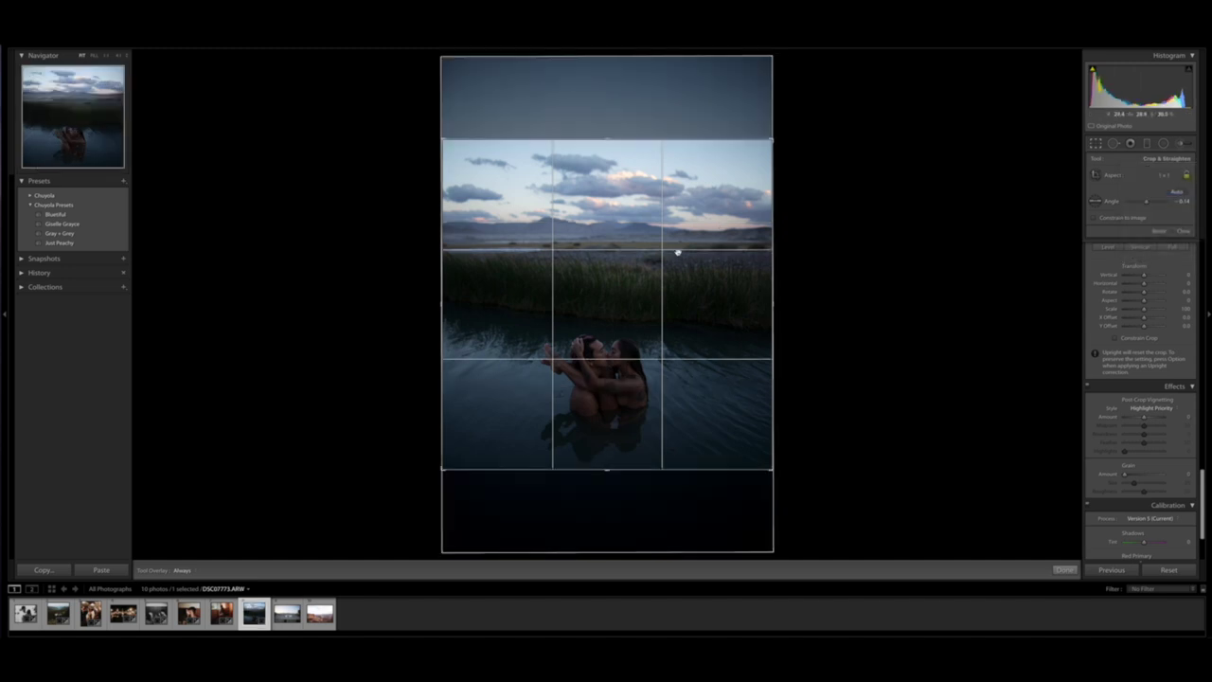
{"action": "key", "text": "r"}
{"action": "key", "text": "r"}
{"action": "key", "text": "r"}
{"action": "key", "text": "r"}
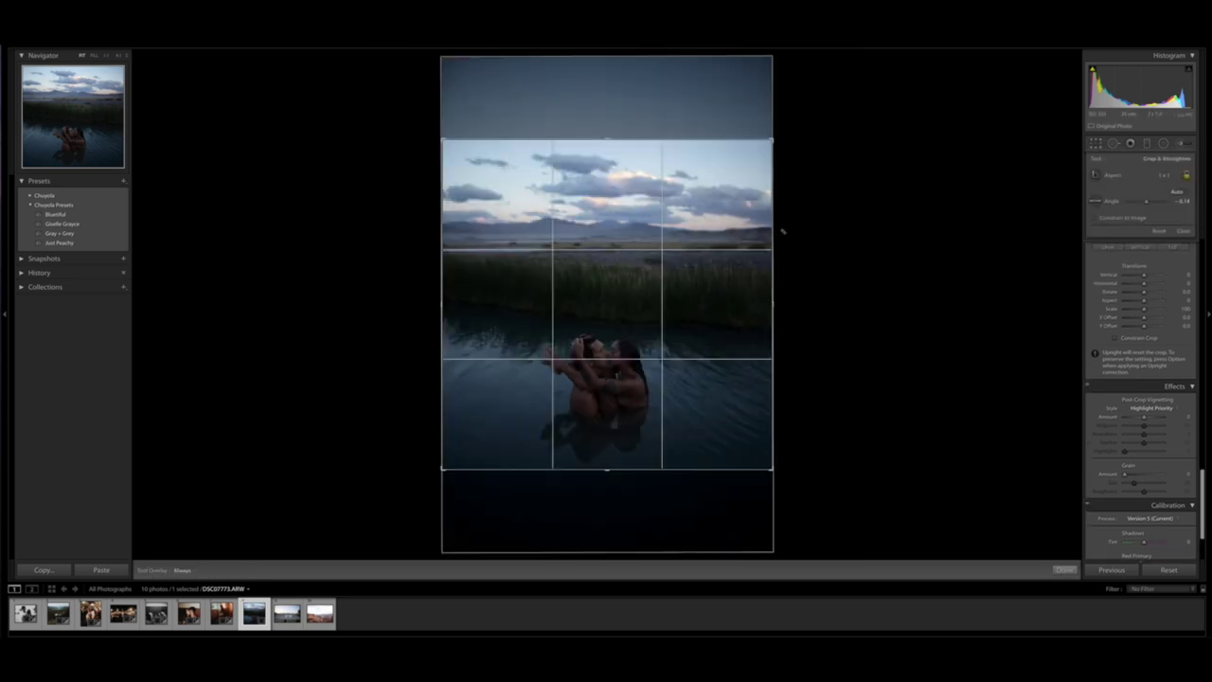
{"action": "key", "text": "r"}
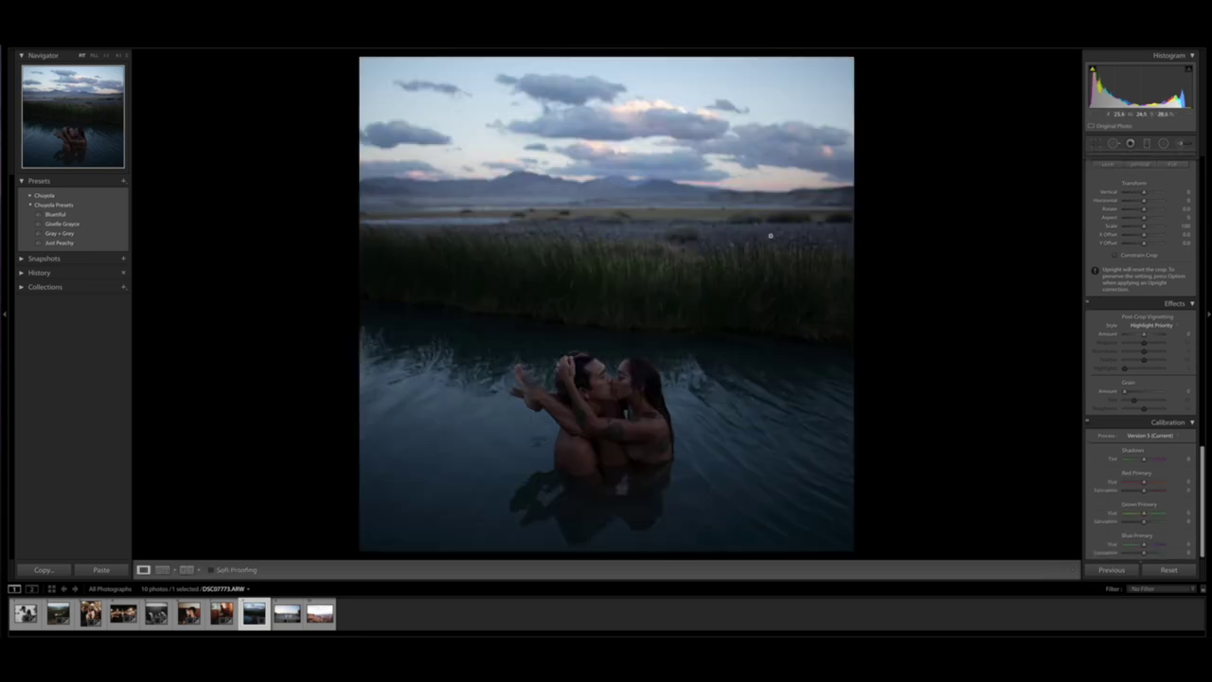
{"action": "key", "text": "r"}
{"action": "key", "text": "r"}
Step: Apply the Bluetiful preset to the lake photo, raise its exposure to +0.80 and set the tint to +14
{"action": "left_click", "coordinate": [68, 215]}
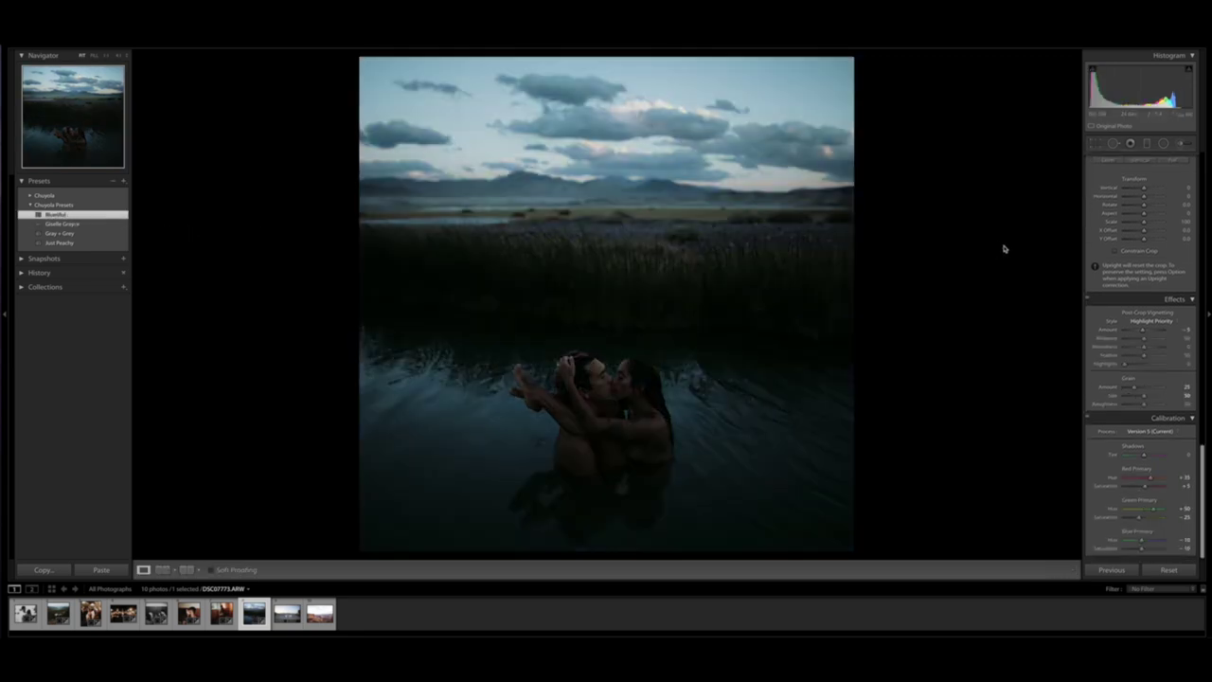
{"action": "scroll", "coordinate": [1127, 256], "scroll_direction": "up", "scroll_amount": 15}
{"action": "left_click_drag", "start_coordinate": [1142, 254], "coordinate": [1145, 225]}
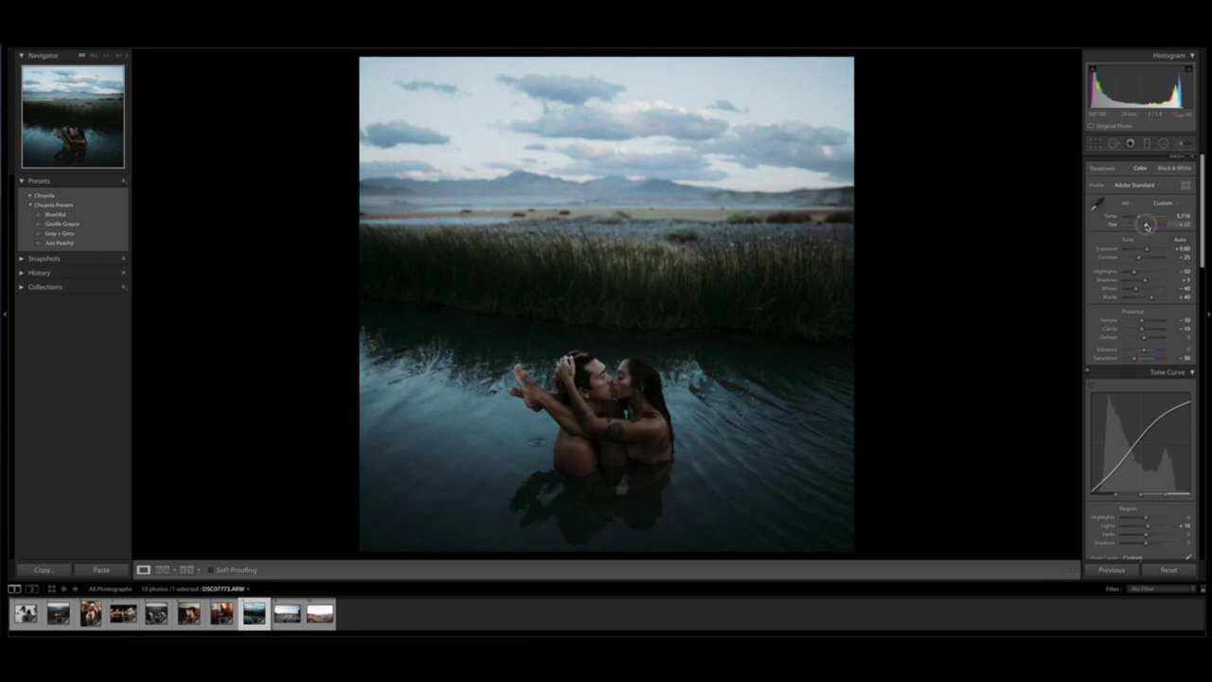
Step: Enable lens profile corrections with Canon as the make, setting distortion to 200 and vignetting to 0
{"action": "scroll", "coordinate": [1146, 226], "scroll_direction": "down", "scroll_amount": 10}
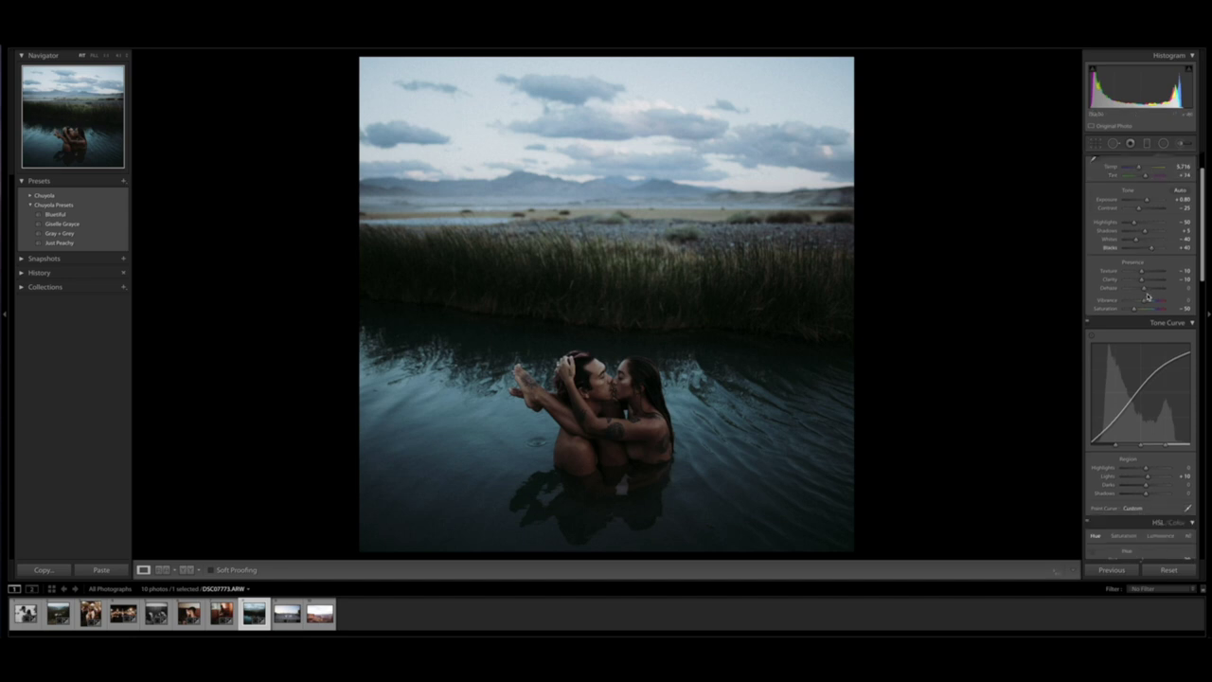
{"action": "left_click", "coordinate": [1094, 362]}
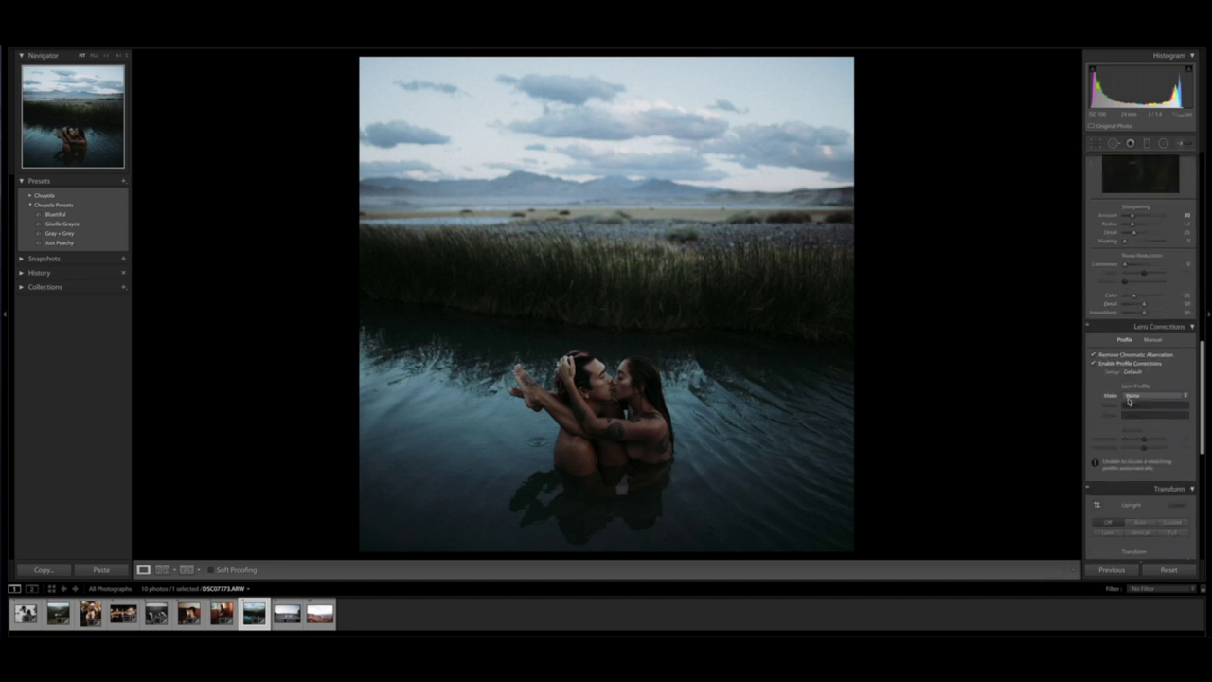
{"action": "left_click", "coordinate": [1133, 396]}
{"action": "left_click", "coordinate": [1143, 421]}
{"action": "left_click_drag", "start_coordinate": [1143, 439], "coordinate": [1153, 448]}
Step: Choose the Canon EF 24mm f/1.4L II USM model as the lens profile
{"action": "left_click", "coordinate": [1169, 405]}
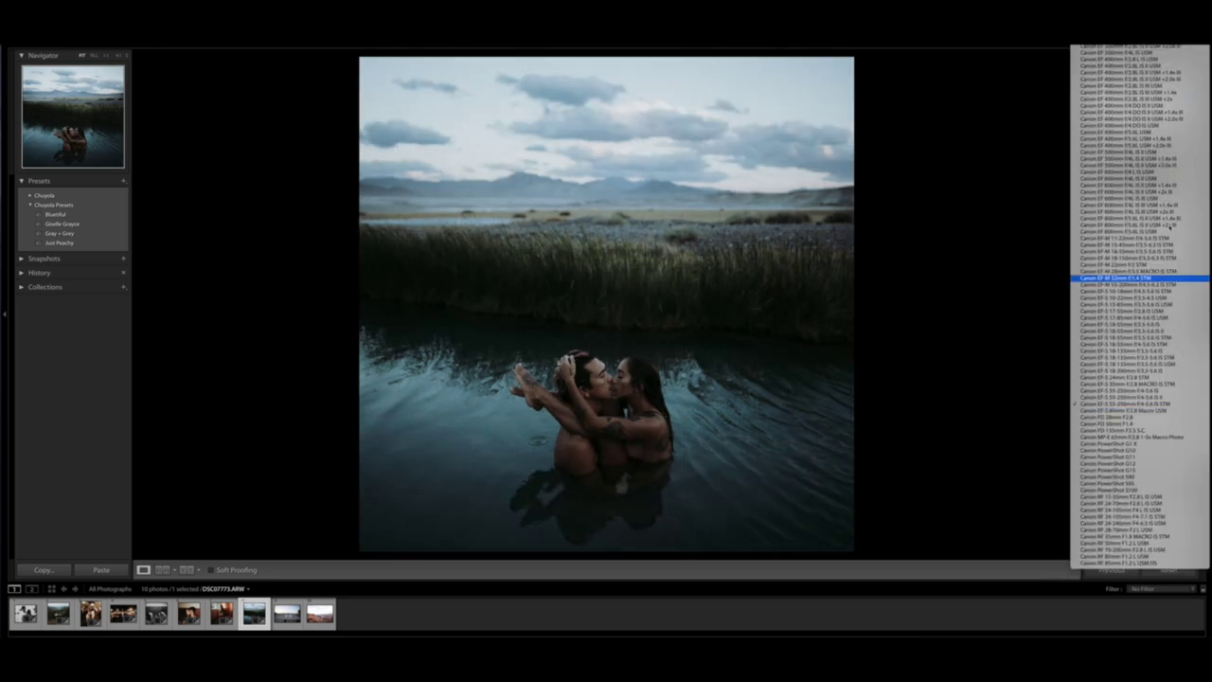
{"action": "scroll", "coordinate": [1170, 219], "scroll_direction": "up", "scroll_amount": 15}
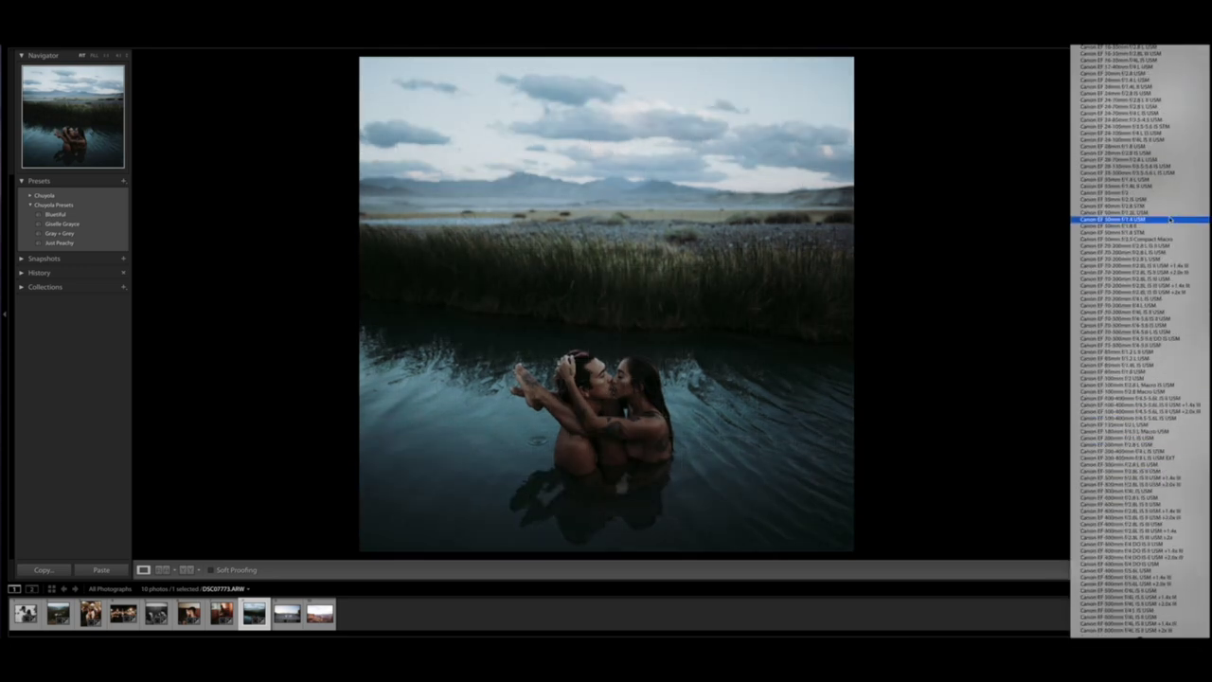
{"action": "left_click", "coordinate": [1132, 88]}
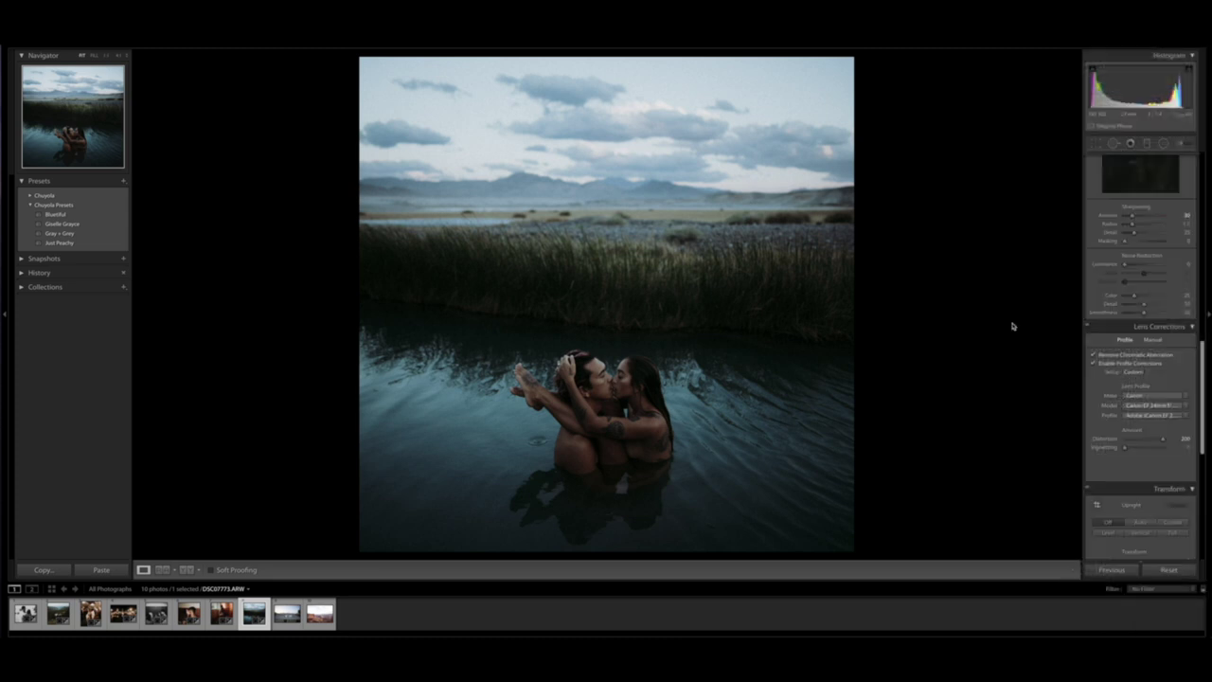
Step: Fine-tune the lake photo's grain amount, reduce the grain size and slightly warm the white balance temperature
{"action": "scroll", "coordinate": [1136, 398], "scroll_direction": "down", "scroll_amount": 10}
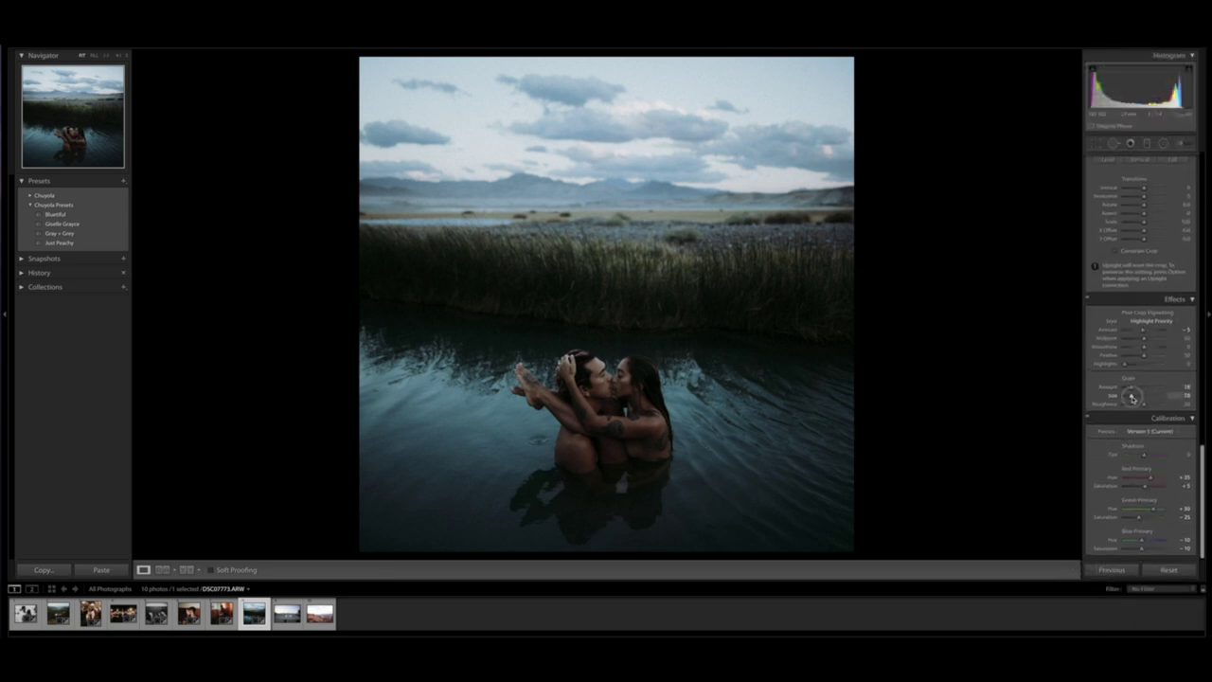
{"action": "left_click_drag", "start_coordinate": [1131, 388], "coordinate": [1133, 390]}
{"action": "left_click_drag", "start_coordinate": [1130, 396], "coordinate": [1126, 396]}
{"action": "scroll", "coordinate": [1117, 382], "scroll_direction": "up", "scroll_amount": 15}
{"action": "scroll", "coordinate": [1116, 382], "scroll_direction": "down", "scroll_amount": 2}
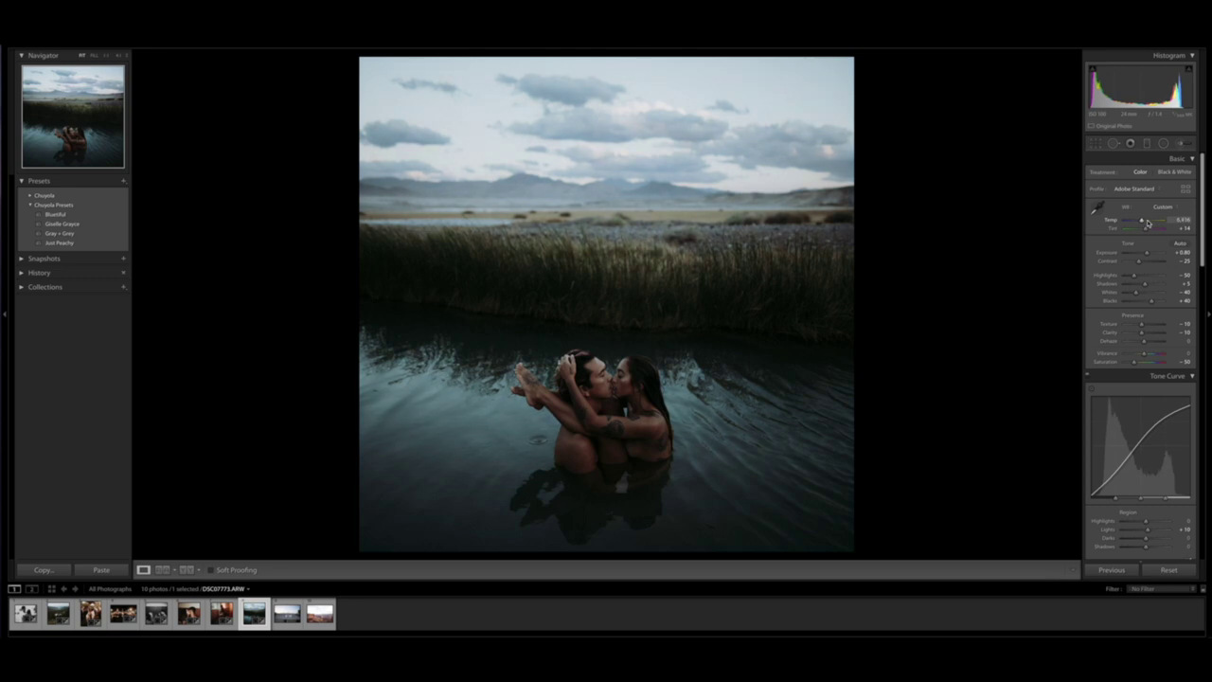
Step: Check the lake photo's square crop against the full frame
{"action": "key", "text": "r"}
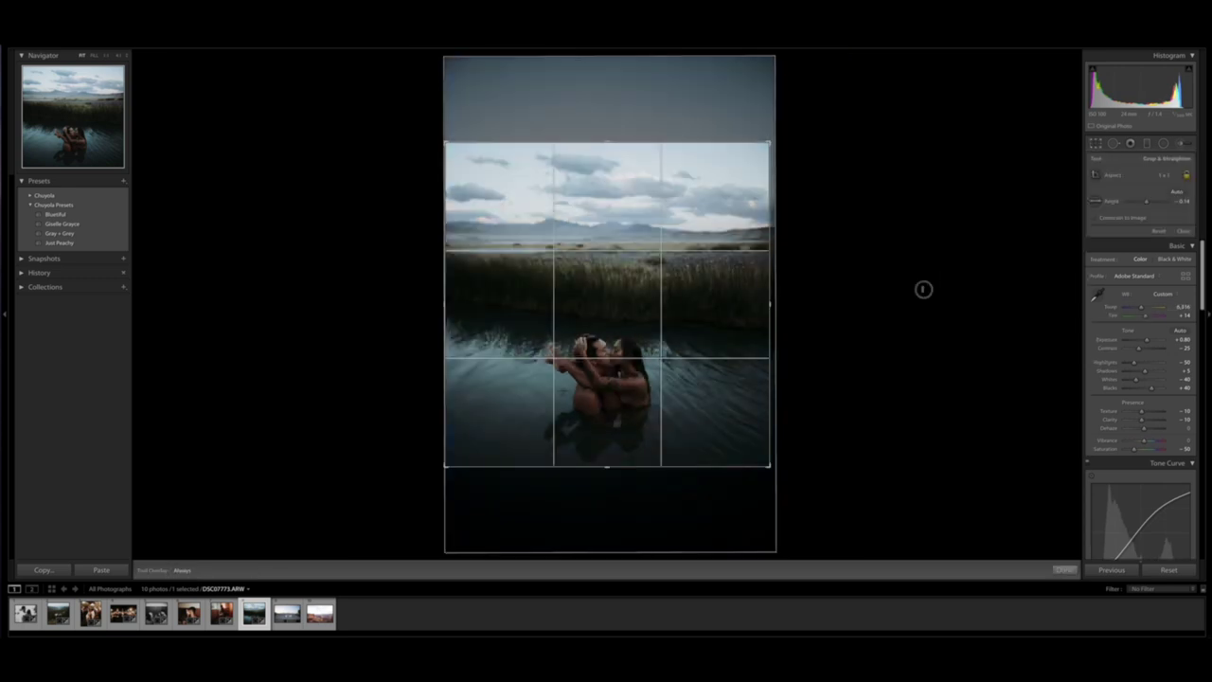
{"action": "key", "text": "o"}
{"action": "key", "text": "Return"}
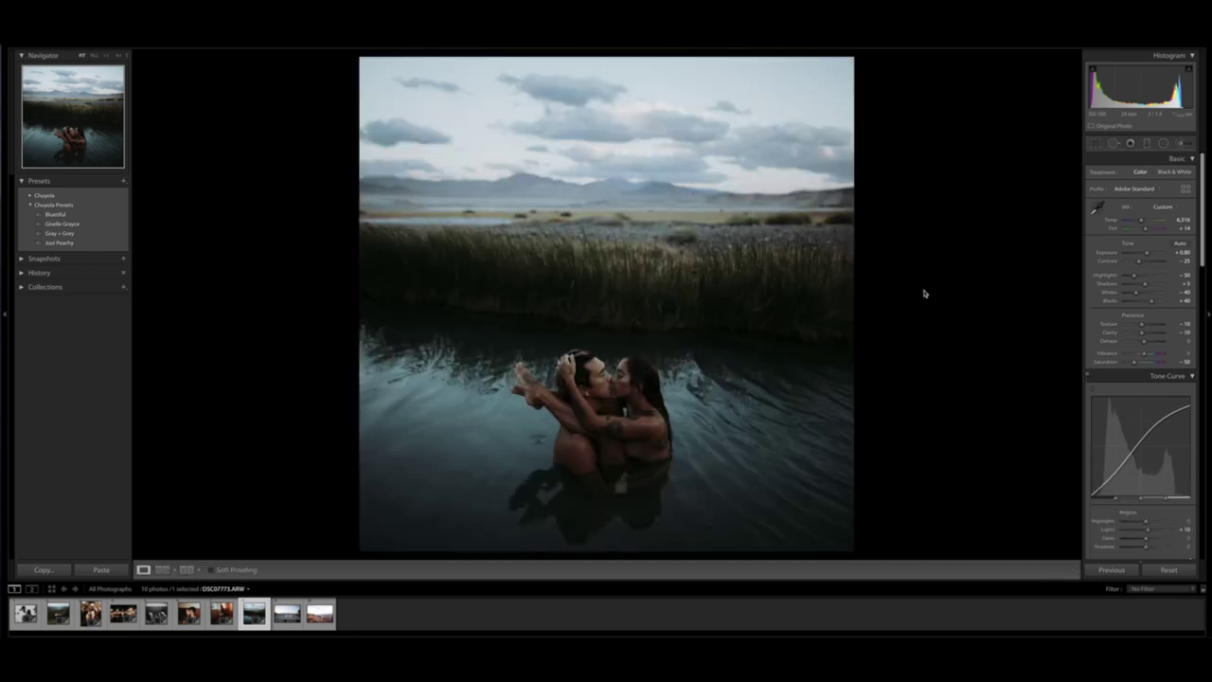
Step: Cool the lake photo's temperature to 5,694 and raise the aqua saturation to +51 and the blue saturation to +48
{"action": "left_click_drag", "start_coordinate": [1141, 222], "coordinate": [1139, 222]}
{"action": "scroll", "coordinate": [1130, 323], "scroll_direction": "down", "scroll_amount": 3}
{"action": "scroll", "coordinate": [1131, 323], "scroll_direction": "down", "scroll_amount": 6}
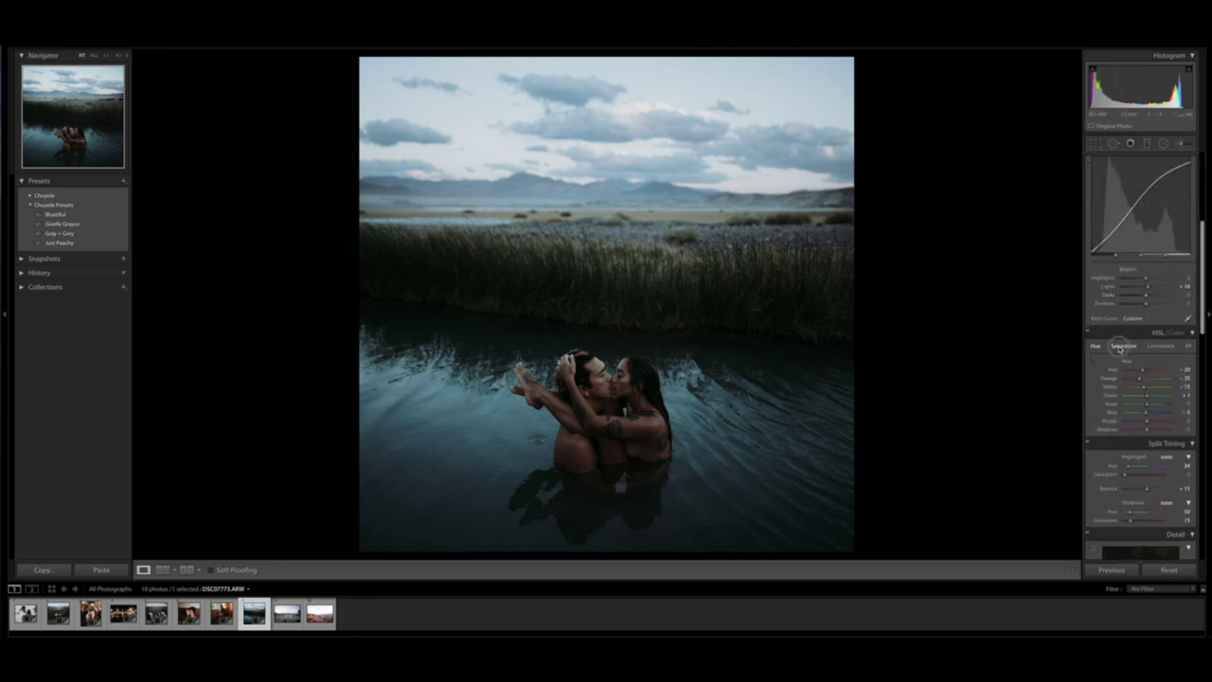
{"action": "left_click", "coordinate": [1122, 346]}
{"action": "left_click_drag", "start_coordinate": [1152, 411], "coordinate": [1157, 415]}
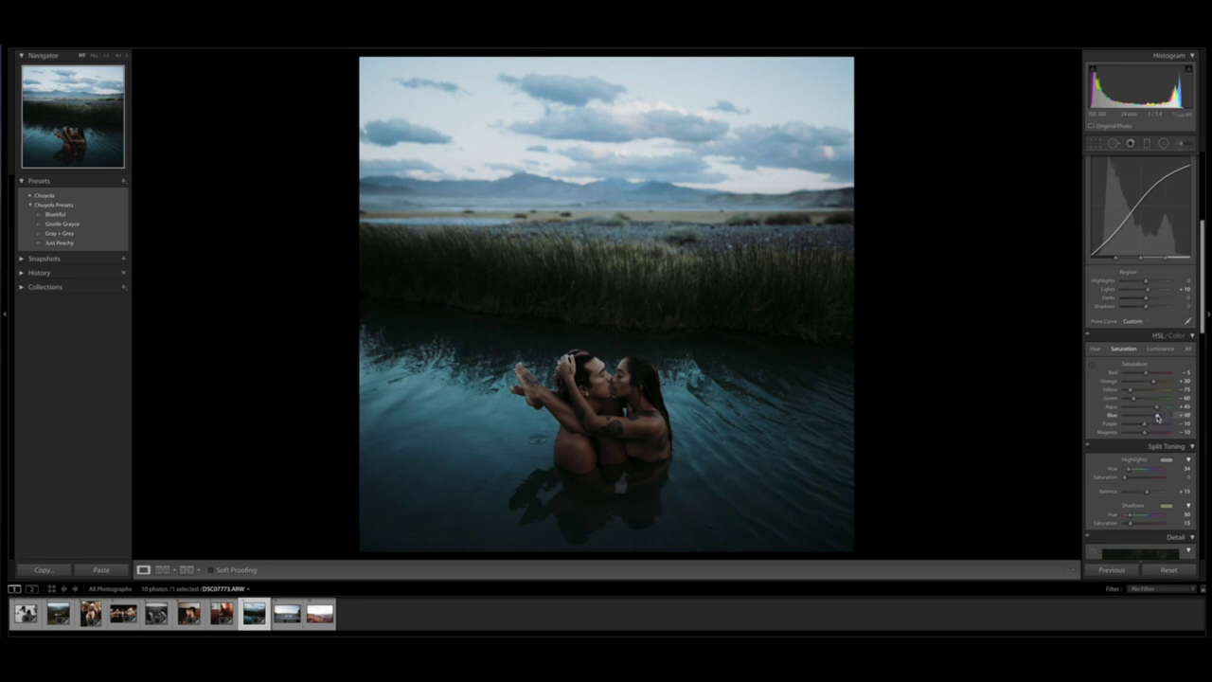
{"action": "key", "text": "backslash"}
{"action": "key", "text": "backslash"}
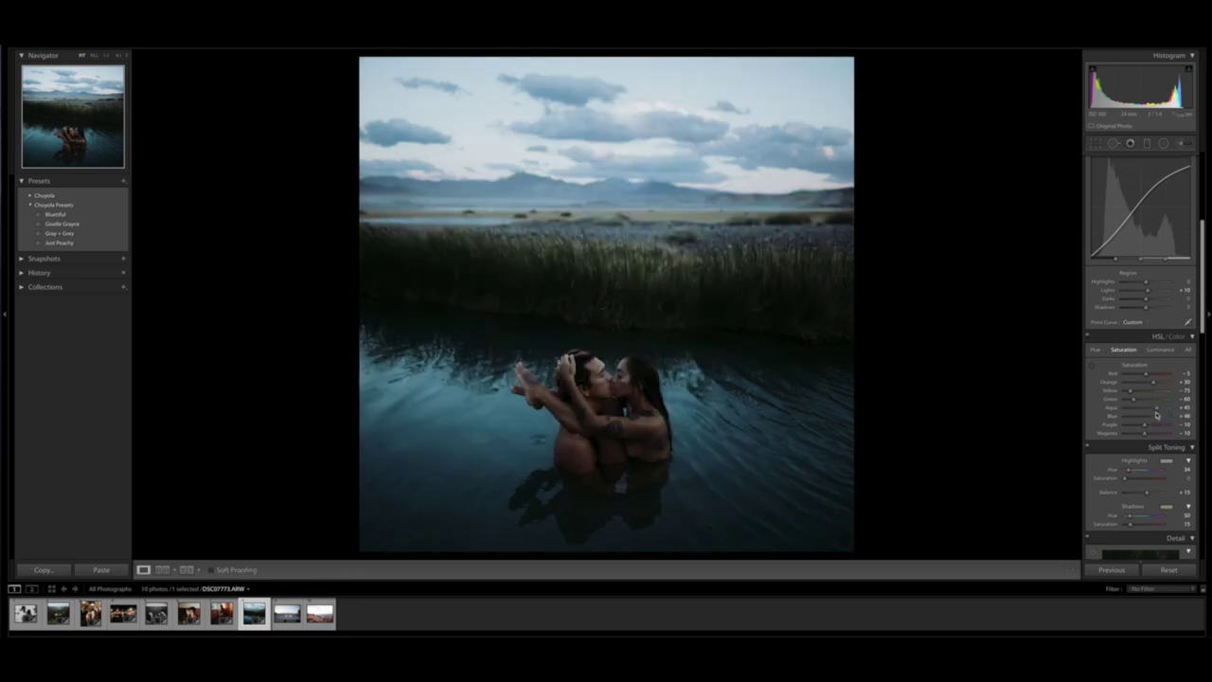
{"action": "left_click_drag", "start_coordinate": [1156, 408], "coordinate": [1158, 408]}
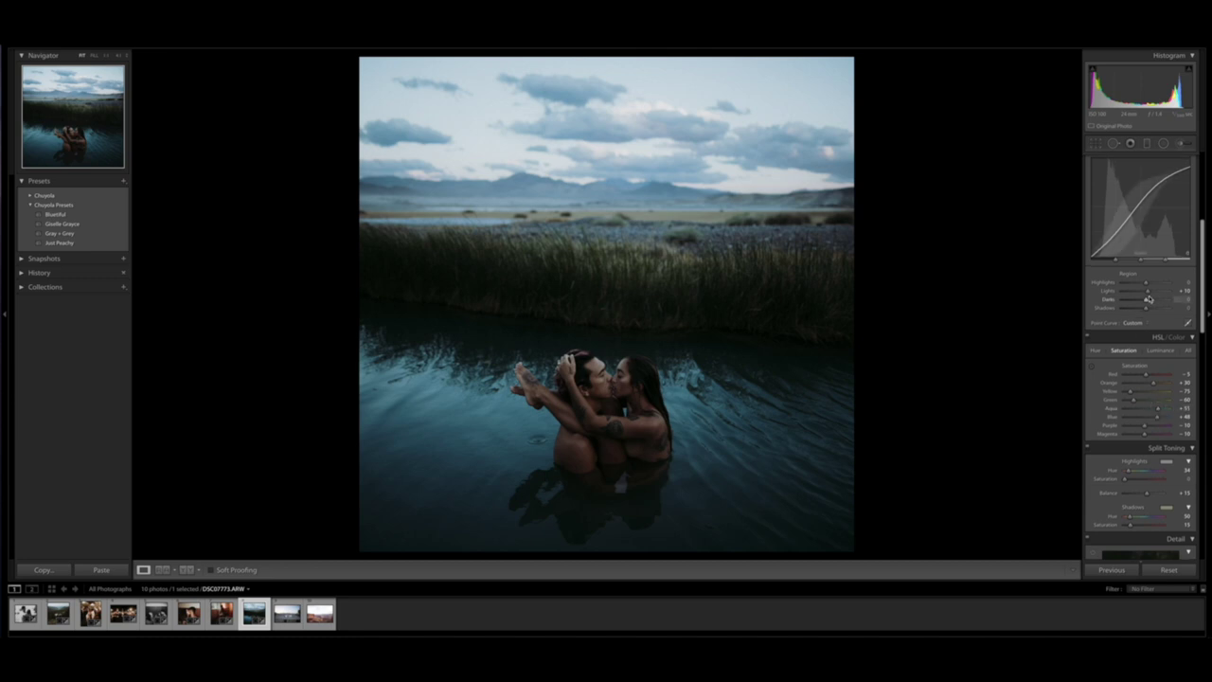
Step: Raise the tone curve lights to +20 and set the yellow saturation to -35 and green to -53
{"action": "left_click_drag", "start_coordinate": [1149, 298], "coordinate": [1148, 295]}
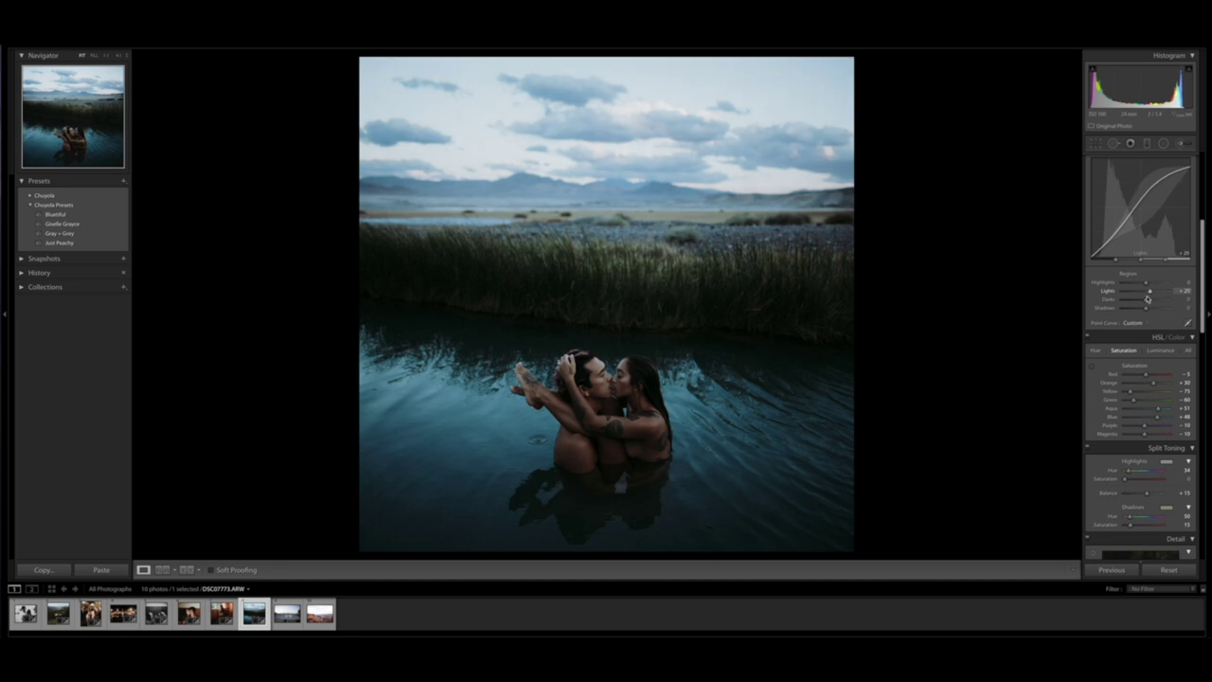
{"action": "scroll", "coordinate": [1147, 305], "scroll_direction": "up", "scroll_amount": 4}
{"action": "scroll", "coordinate": [1146, 305], "scroll_direction": "down", "scroll_amount": 3}
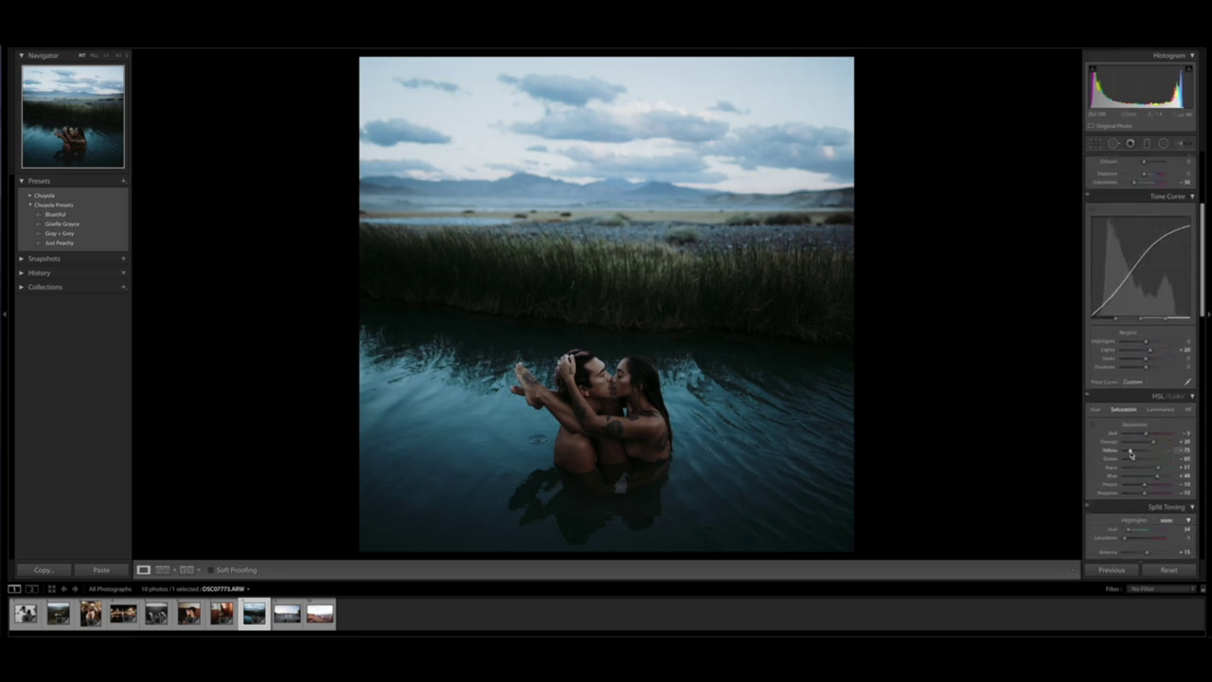
{"action": "left_click_drag", "start_coordinate": [1131, 452], "coordinate": [1141, 450]}
{"action": "scroll", "coordinate": [1140, 453], "scroll_direction": "down", "scroll_amount": 1}
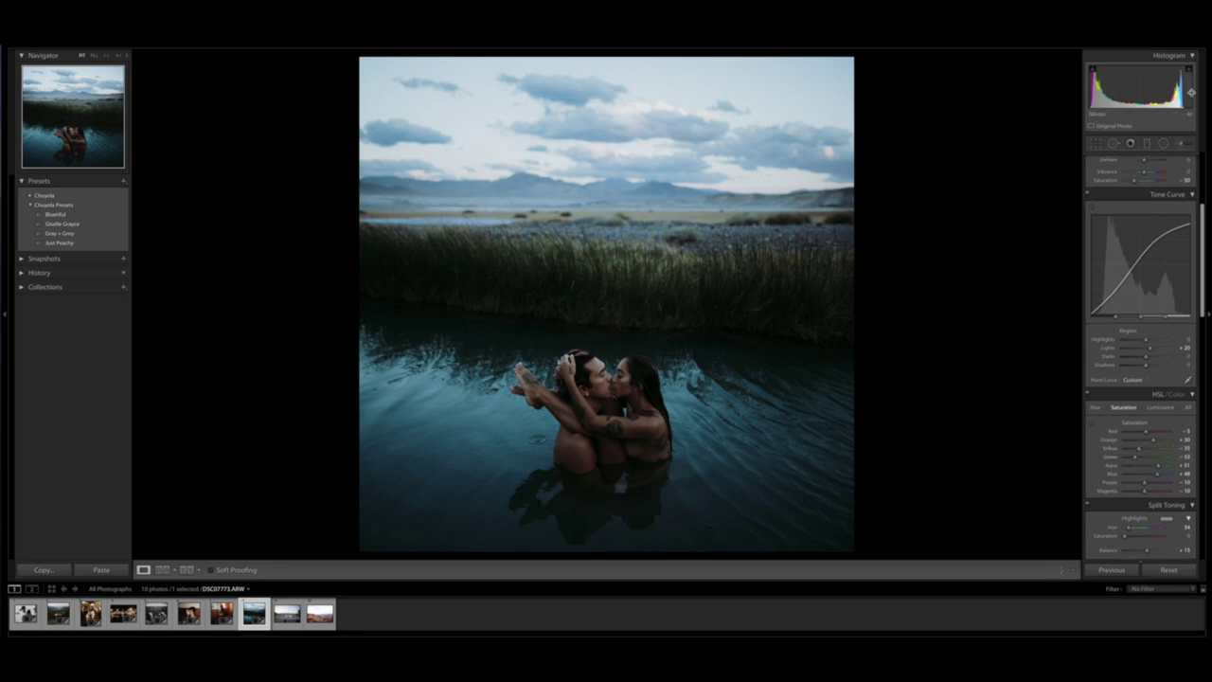
Step: Add a radial filter centred on the couple, invert its mask, and set temperature to 12 and highlights to 30
{"action": "left_click", "coordinate": [1163, 143]}
{"action": "left_click_drag", "start_coordinate": [585, 383], "coordinate": [671, 475]}
{"action": "left_click_drag", "start_coordinate": [586, 382], "coordinate": [611, 405]}
{"action": "left_click_drag", "start_coordinate": [610, 309], "coordinate": [611, 277]}
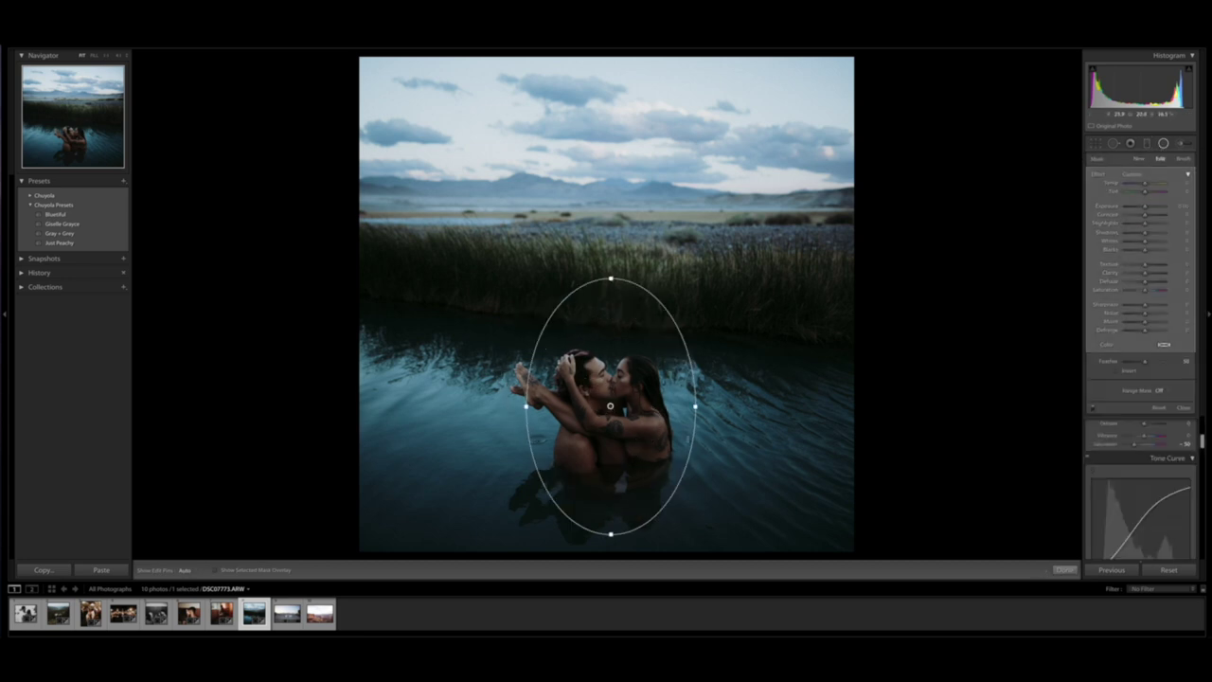
{"action": "left_click", "coordinate": [1118, 371]}
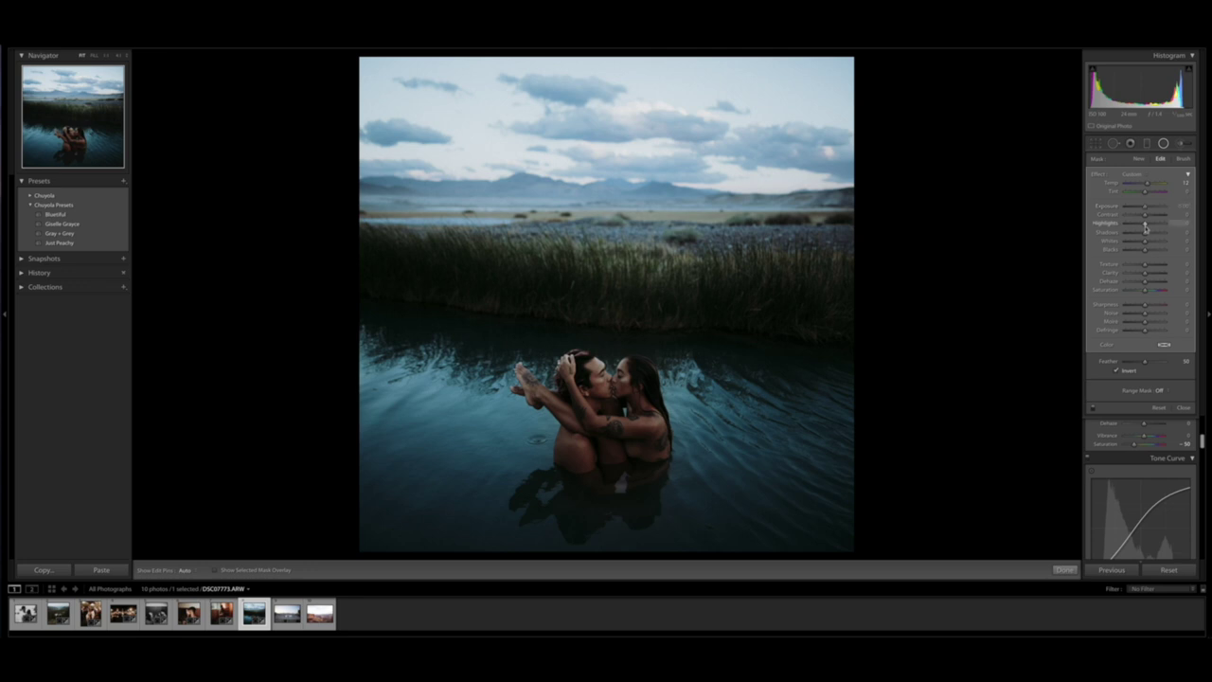
{"action": "left_click_drag", "start_coordinate": [1145, 225], "coordinate": [1152, 227]}
{"action": "key", "text": "Return"}
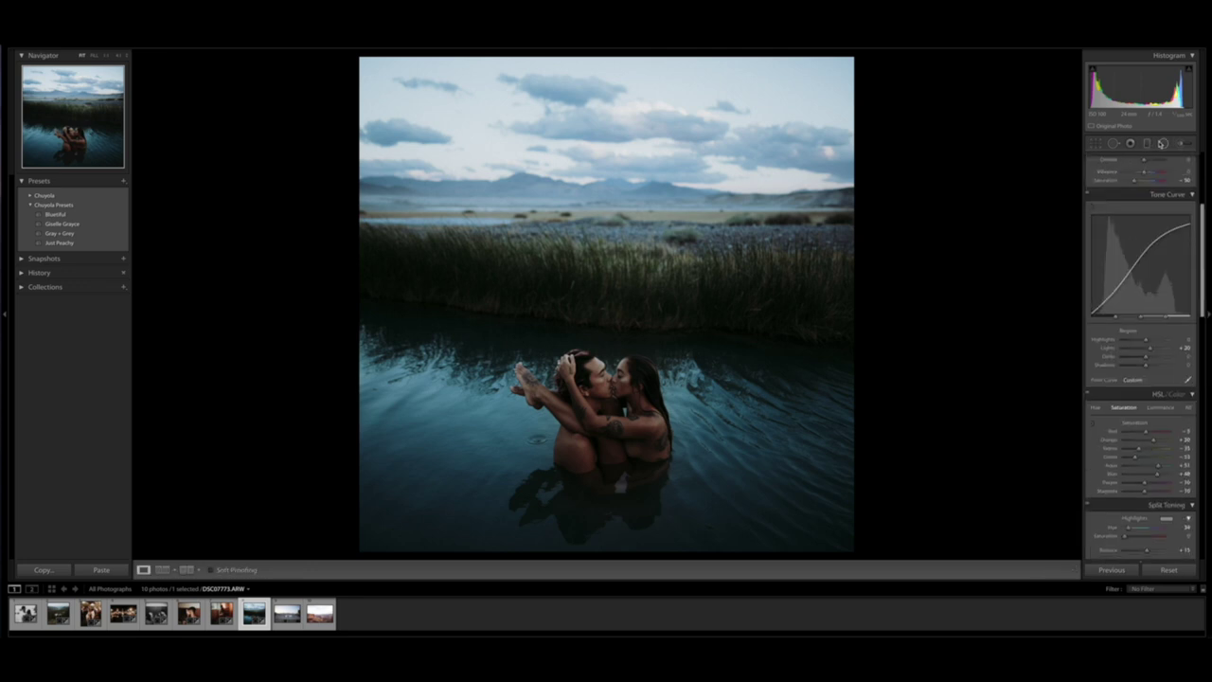
Step: Add a second, non-inverted radial filter around the couple and slightly lower its exposure to darken the surroundings
{"action": "left_click", "coordinate": [1163, 143]}
{"action": "left_click_drag", "start_coordinate": [584, 380], "coordinate": [625, 421]}
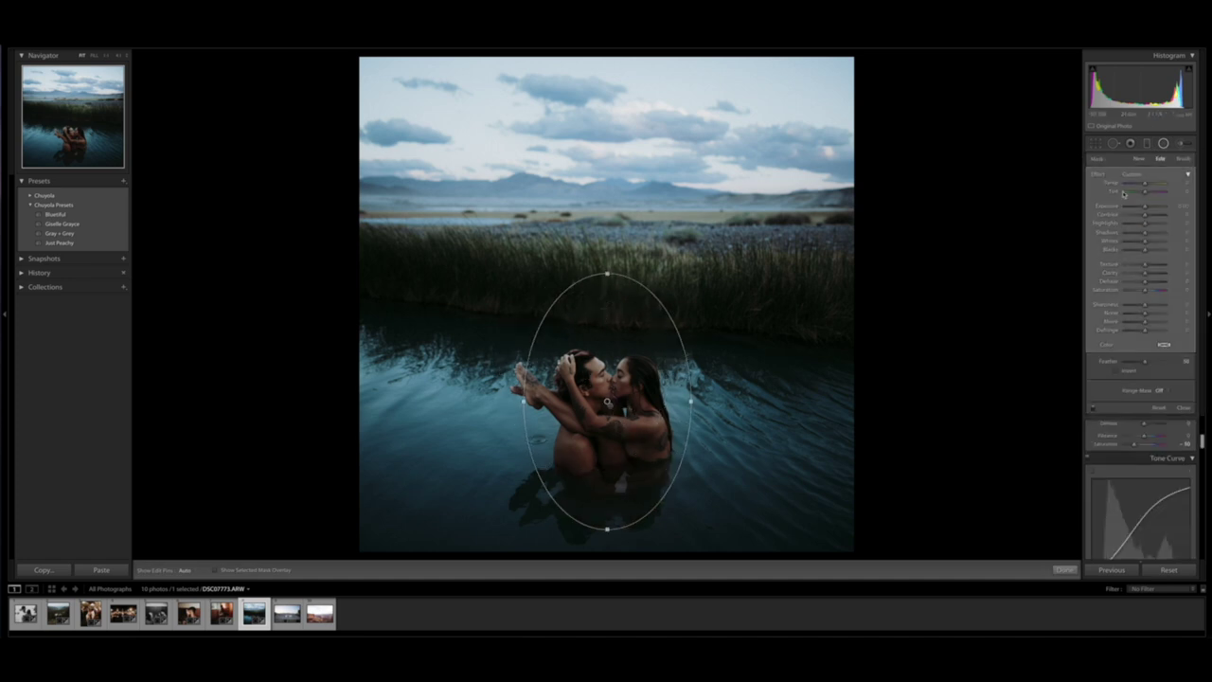
{"action": "left_click_drag", "start_coordinate": [1146, 209], "coordinate": [1144, 209]}
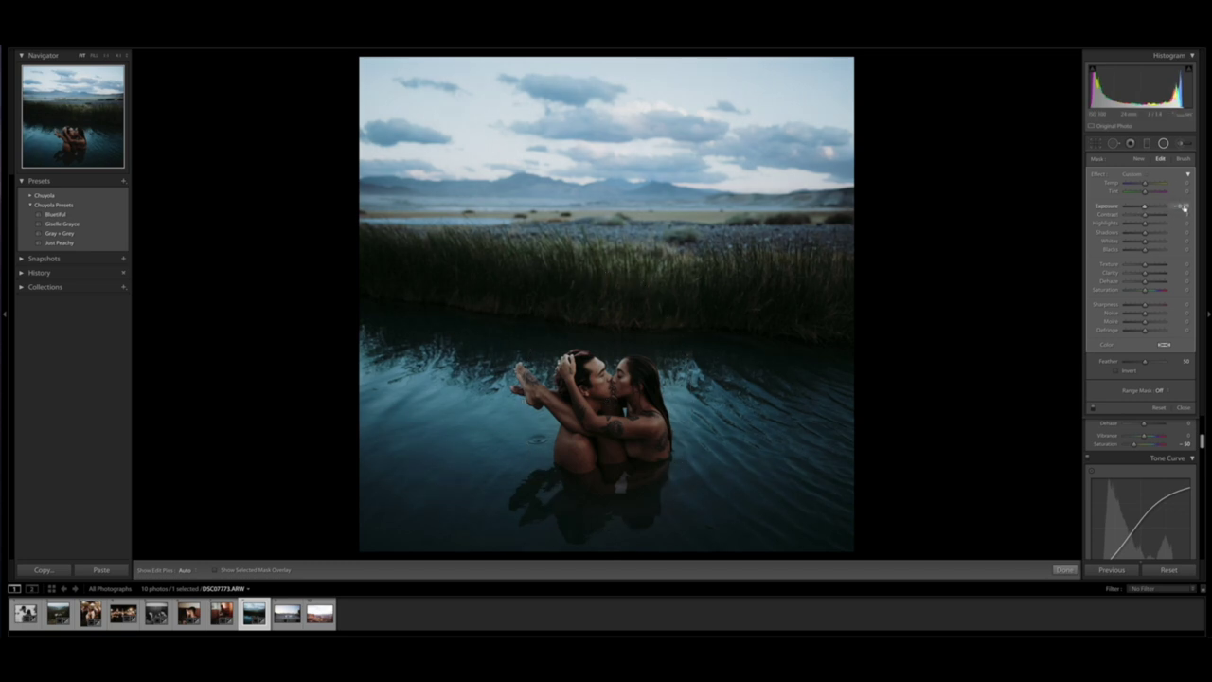
{"action": "left_click", "coordinate": [1179, 207]}
{"action": "key", "text": "BackSpace"}
{"action": "type", "text": "-0.8"}
{"action": "key", "text": "Return"}
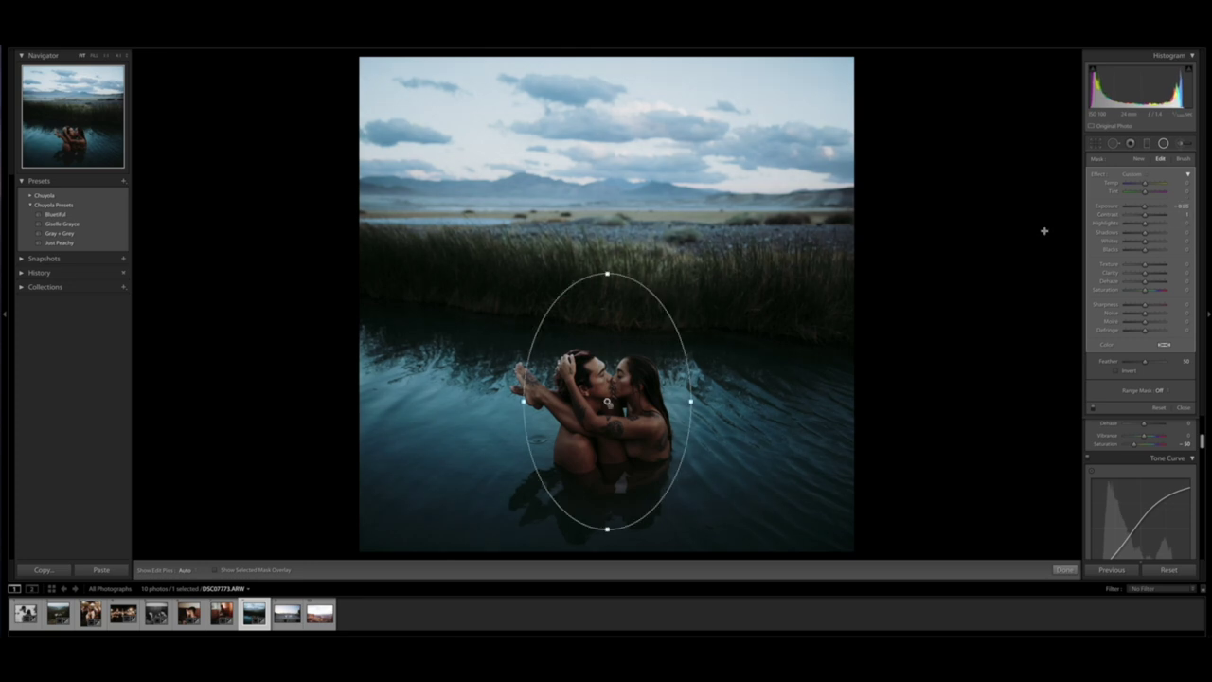
{"action": "key", "text": "Return"}
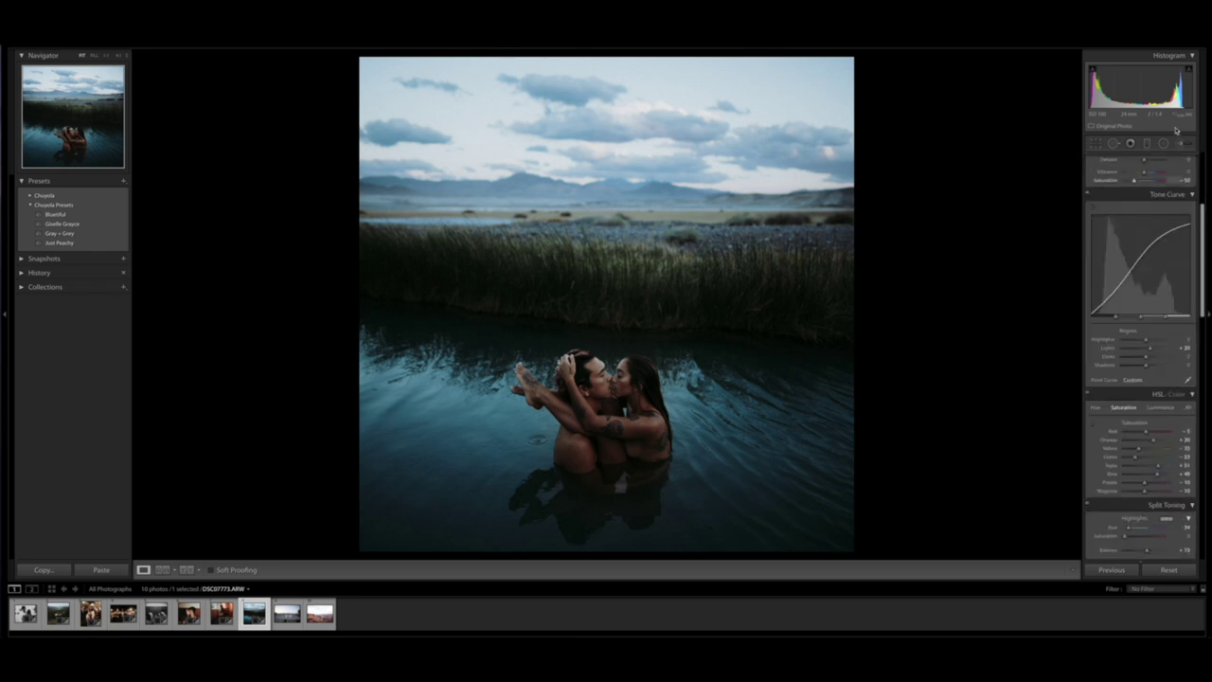
Step: Add a graduated filter from the photo's lower edge up to the couple's heads with sharpness -52 and exposure -0.10
{"action": "left_click", "coordinate": [1146, 143]}
{"action": "left_click_drag", "start_coordinate": [599, 556], "coordinate": [608, 365]}
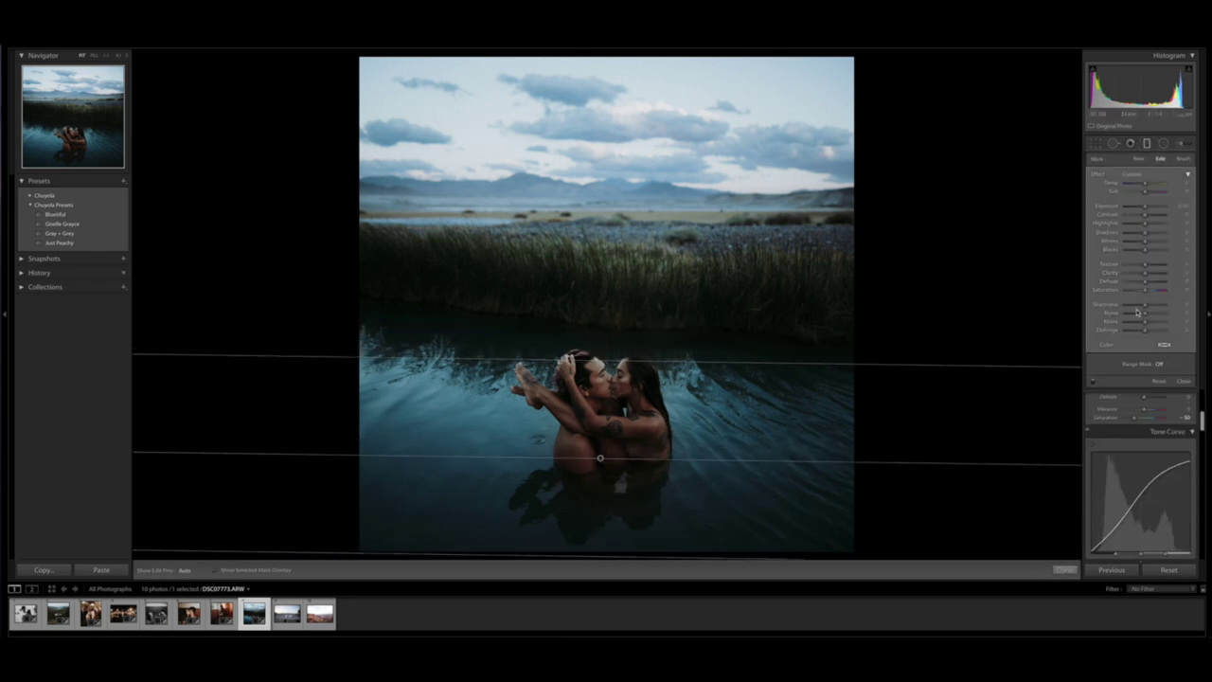
{"action": "key", "text": "Down"}
{"action": "key", "text": "Down"}
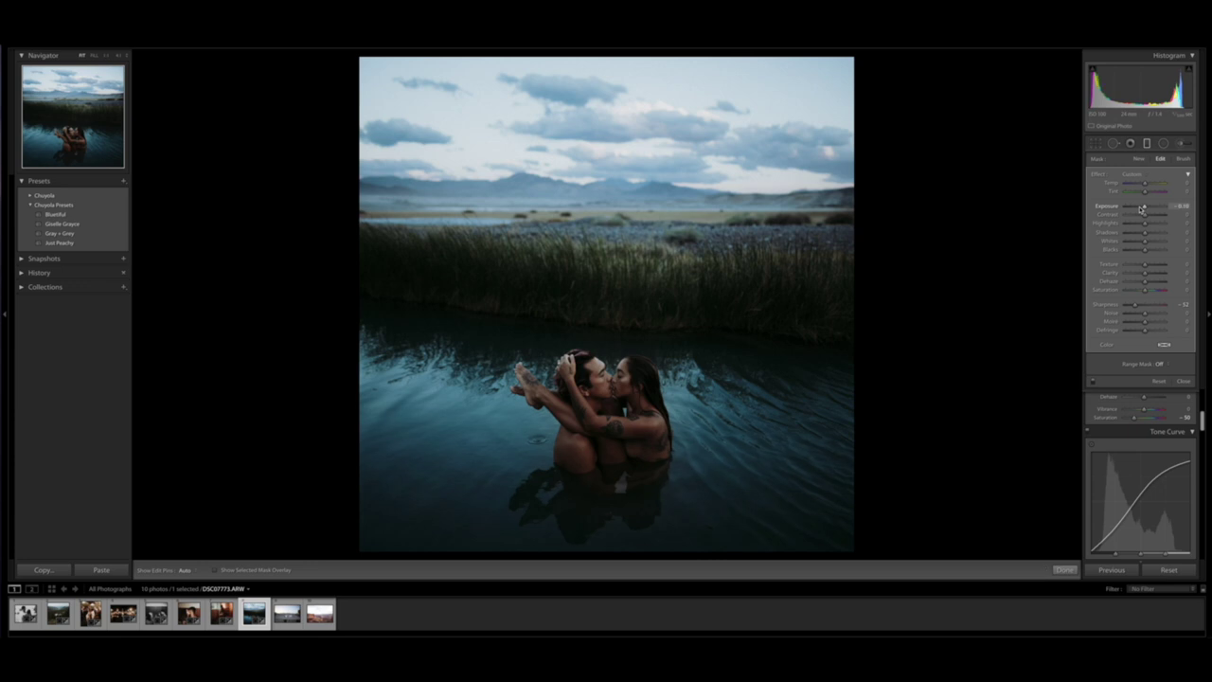
{"action": "key", "text": "Return"}
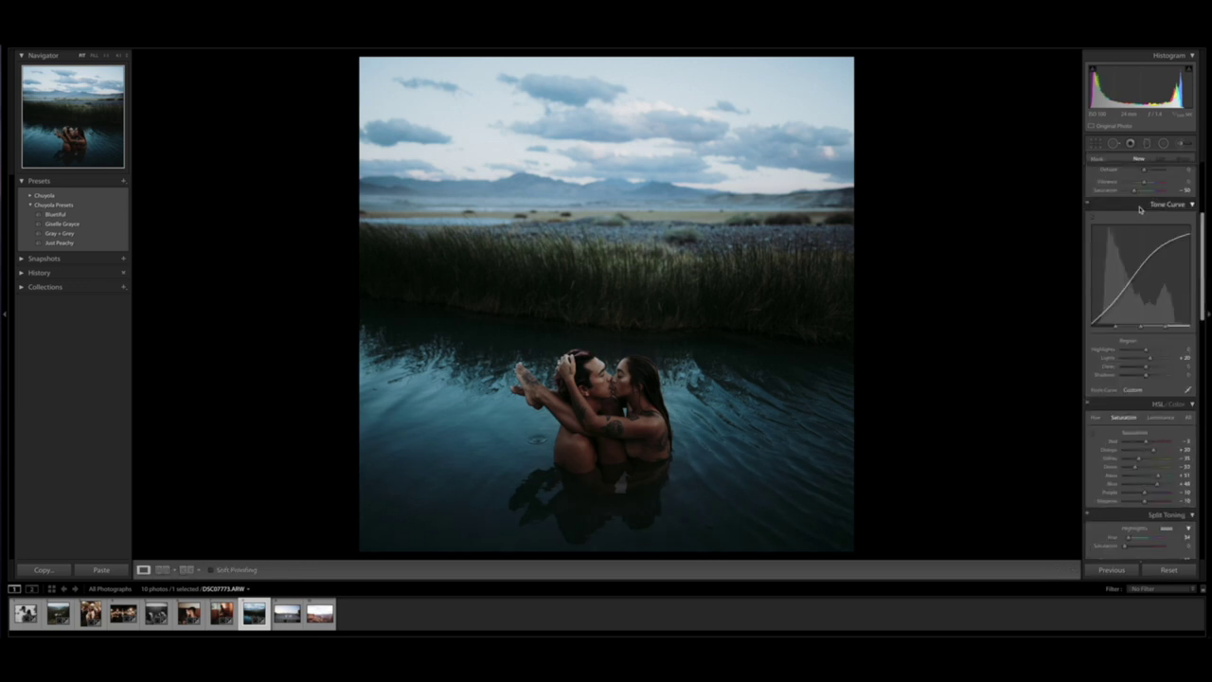
Step: Compare the lake photo's before and after versions side by side and review its adjustment settings
{"action": "key", "text": "y"}
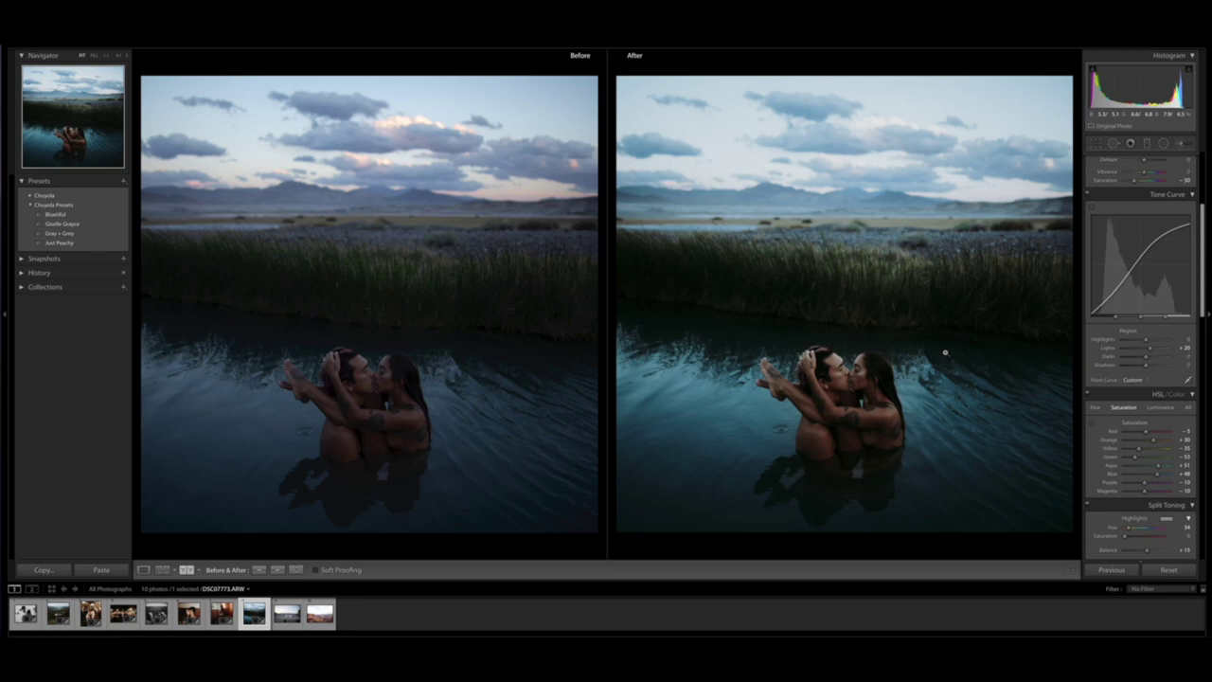
{"action": "key", "text": "y"}
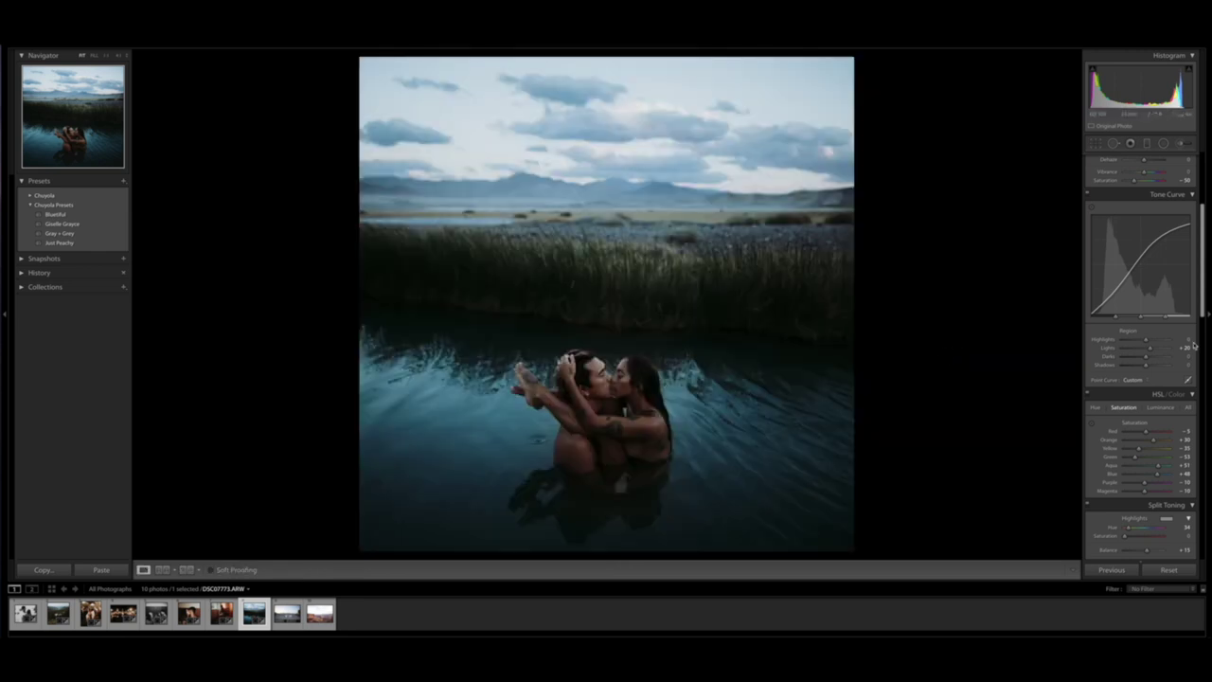
{"action": "scroll", "coordinate": [1182, 356], "scroll_direction": "down", "scroll_amount": 5}
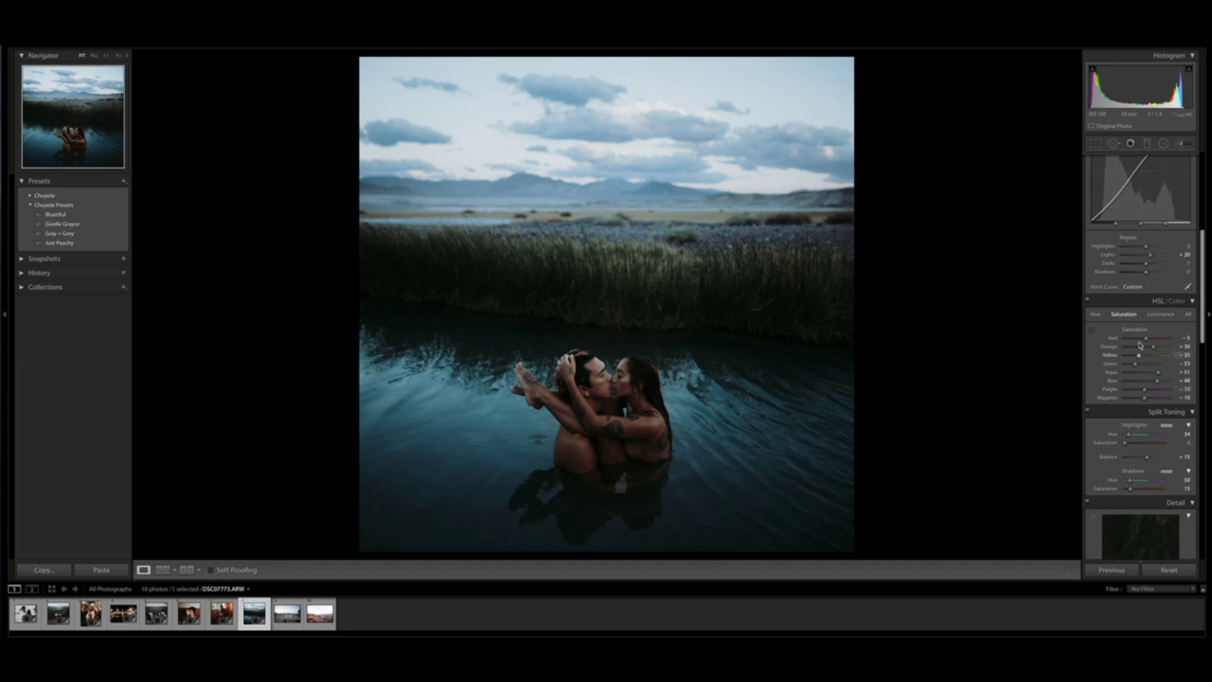
{"action": "scroll", "coordinate": [1131, 389], "scroll_direction": "up", "scroll_amount": 5}
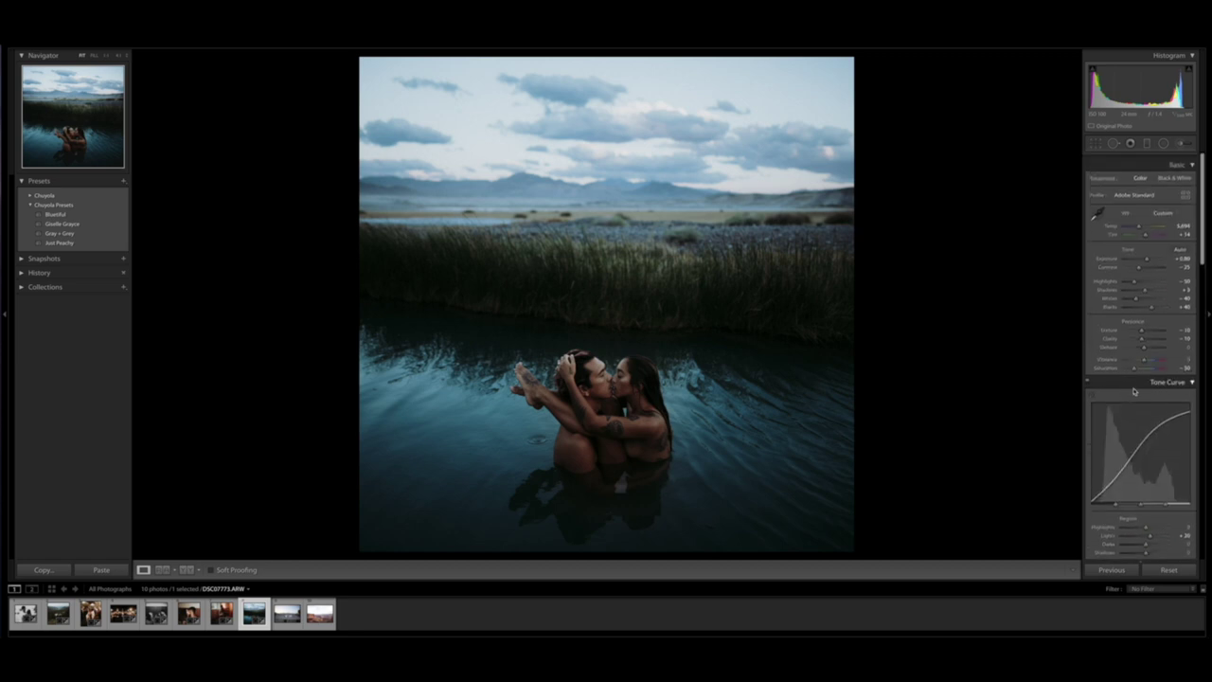
Step: Set the couple's inverted radial filter to temperature 17 and tint 12, and compare the edit with the original
{"action": "left_click", "coordinate": [1163, 143]}
{"action": "left_click_drag", "start_coordinate": [610, 404], "coordinate": [697, 536]}
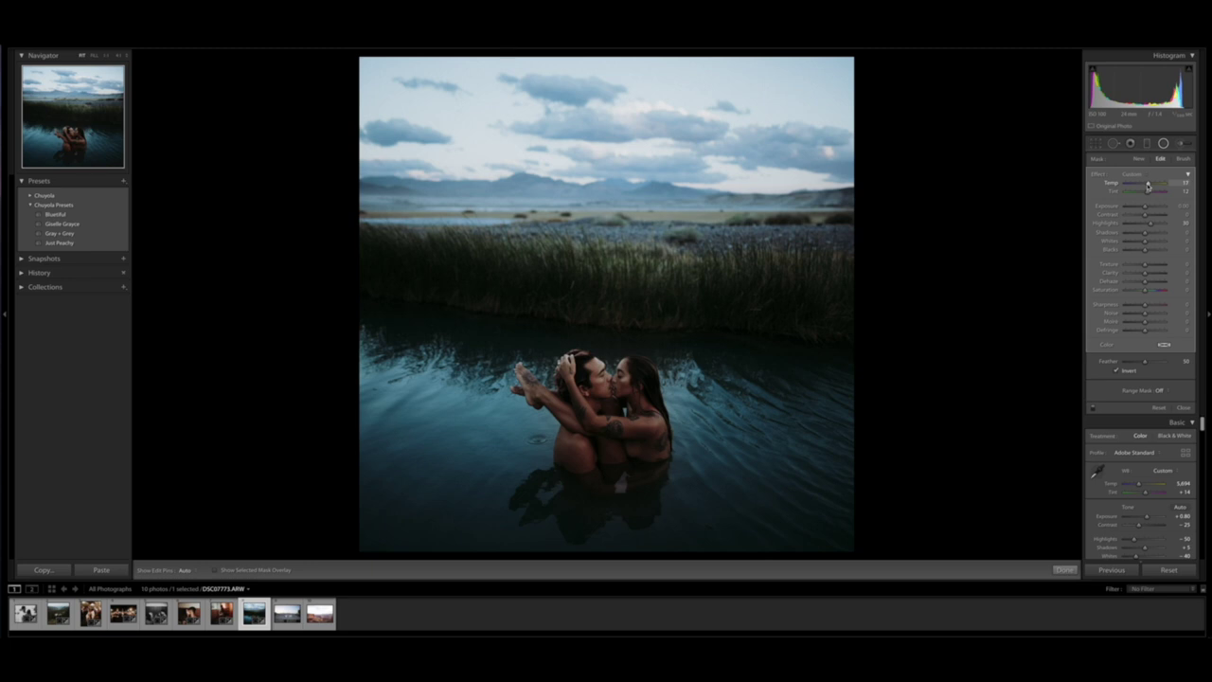
{"action": "key", "text": "Return"}
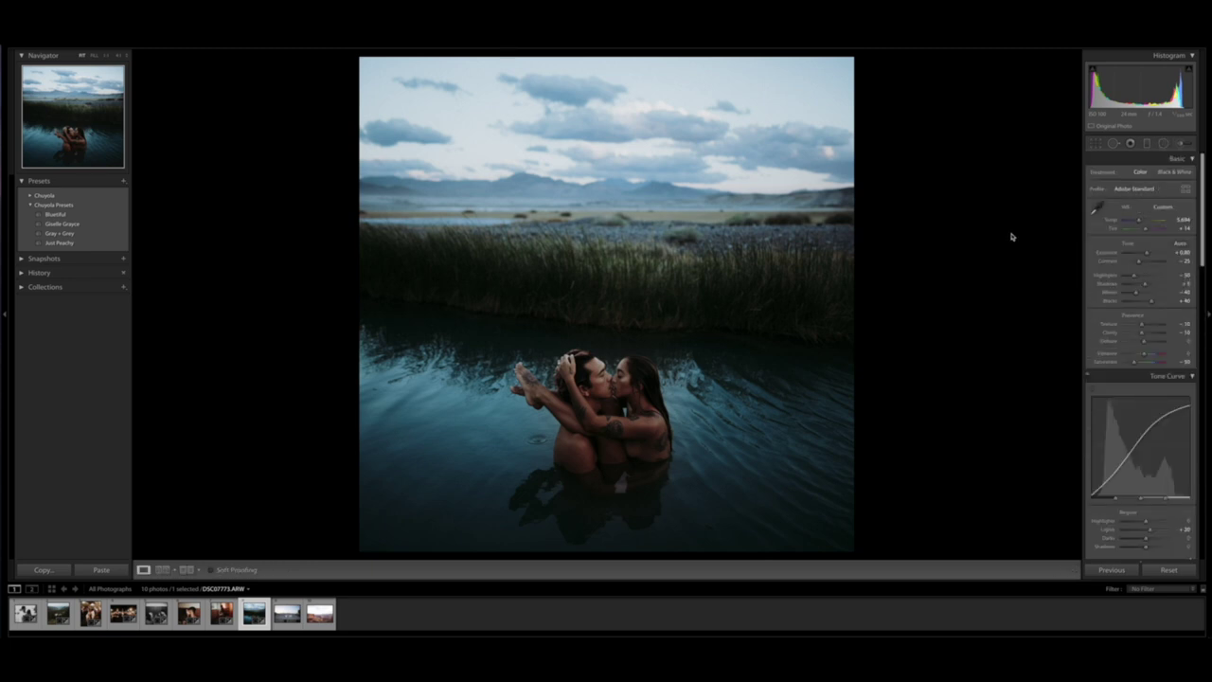
{"action": "key", "text": "backslash"}
{"action": "key", "text": "backslash"}
{"action": "key", "text": "backslash"}
{"action": "key", "text": "backslash"}
Step: Switch to the rooftop photo and straighten it to an angle of -0.58
{"action": "key", "text": "Right"}
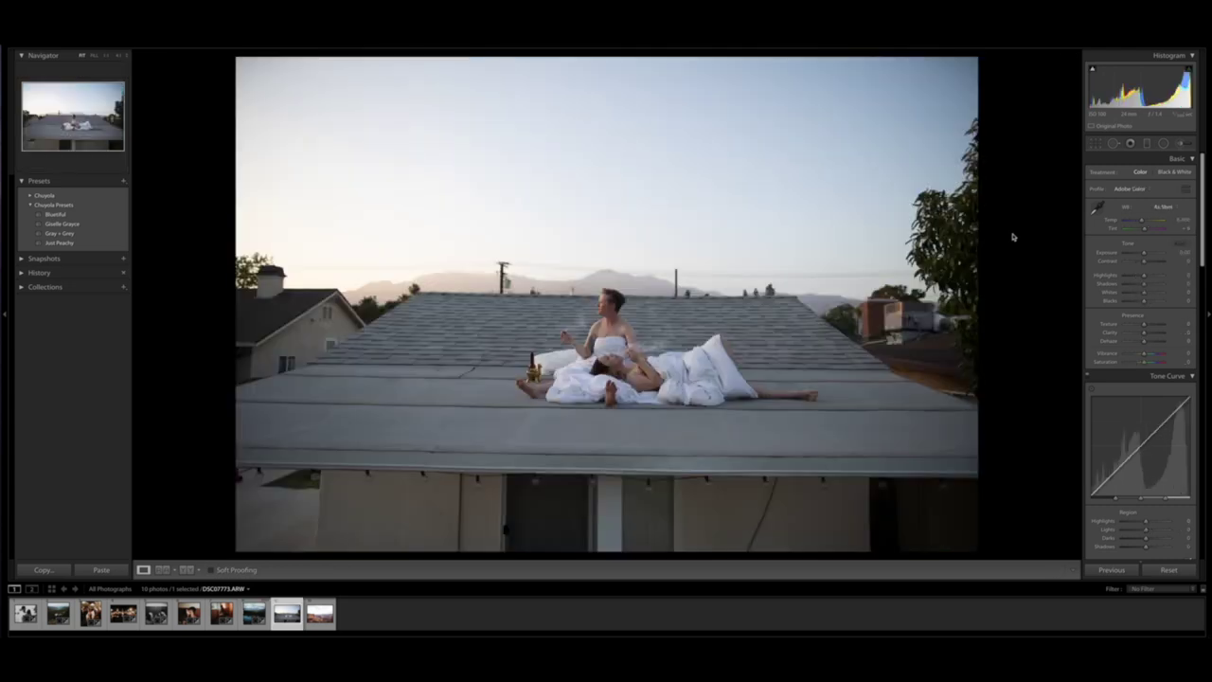
{"action": "key", "text": "r"}
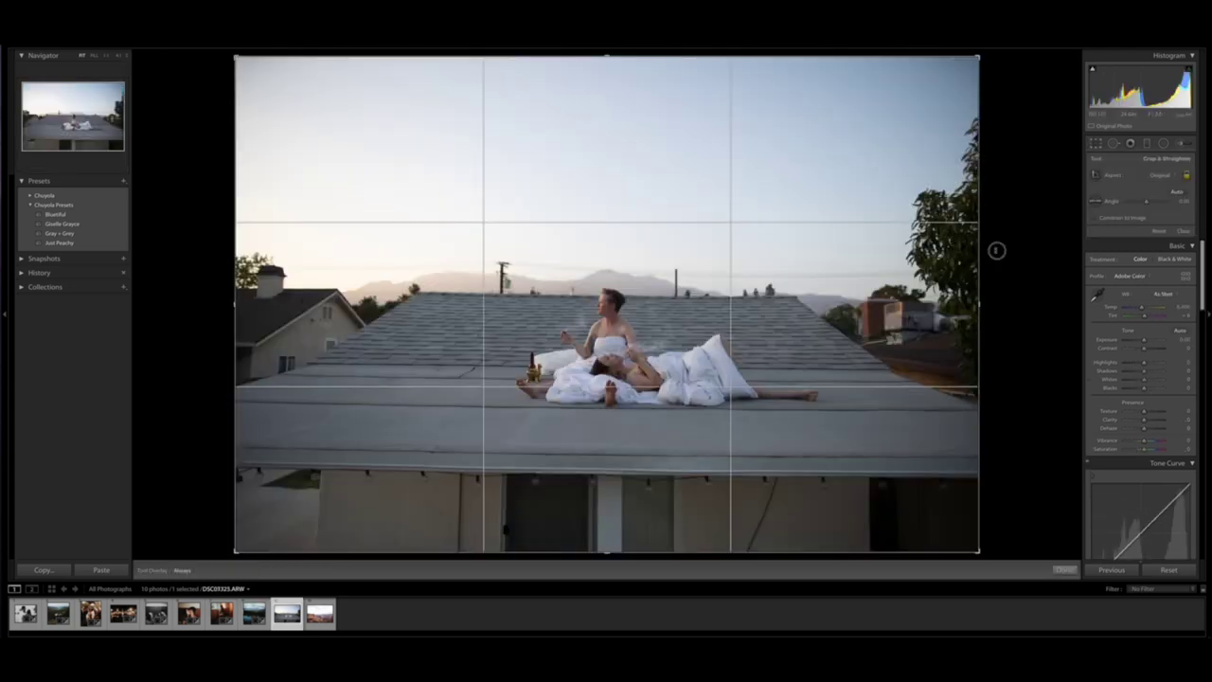
{"action": "left_click_drag", "start_coordinate": [996, 249], "coordinate": [995, 247]}
{"action": "key", "text": "r"}
{"action": "key", "text": "r"}
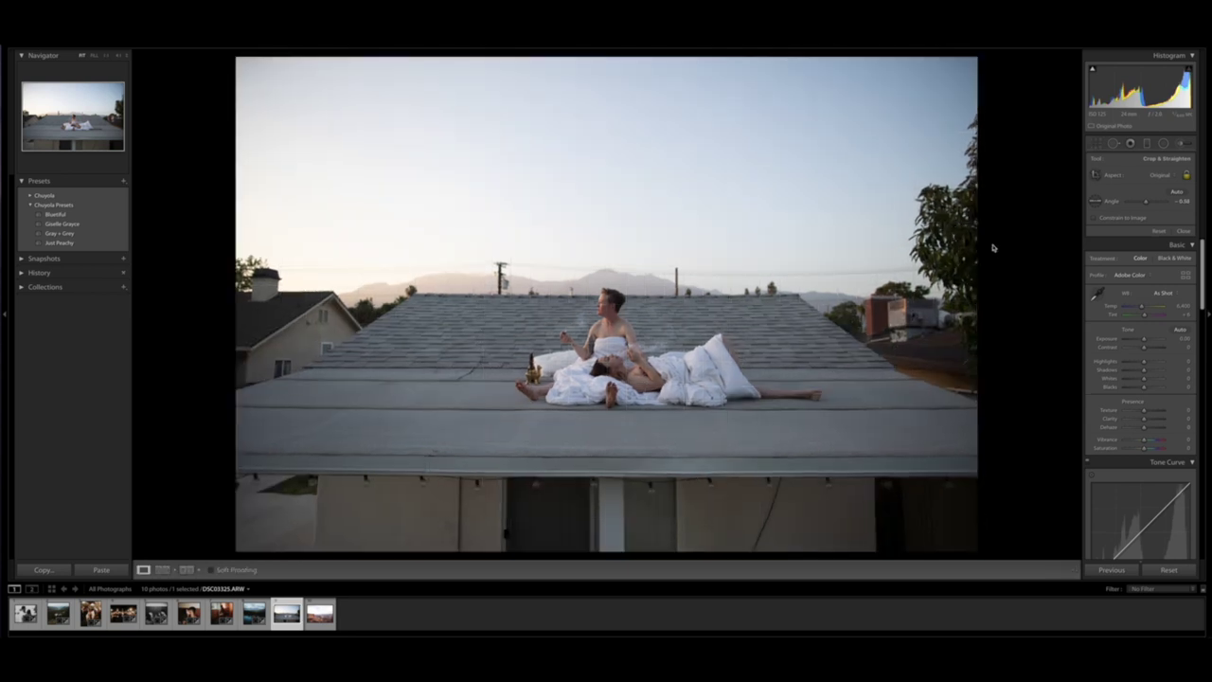
Step: Crop the rooftop photo to a 16 x 9 aspect ratio, tightening the frame slightly around the roof and couple
{"action": "left_click", "coordinate": [1159, 176]}
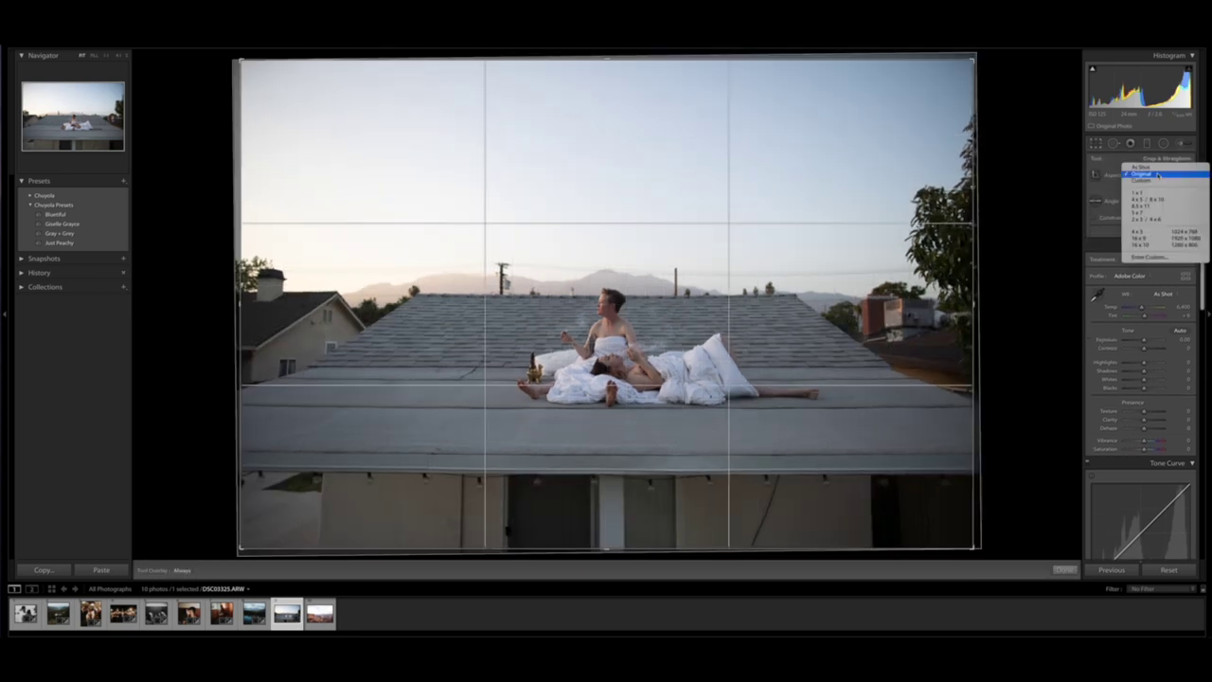
{"action": "left_click", "coordinate": [1154, 237]}
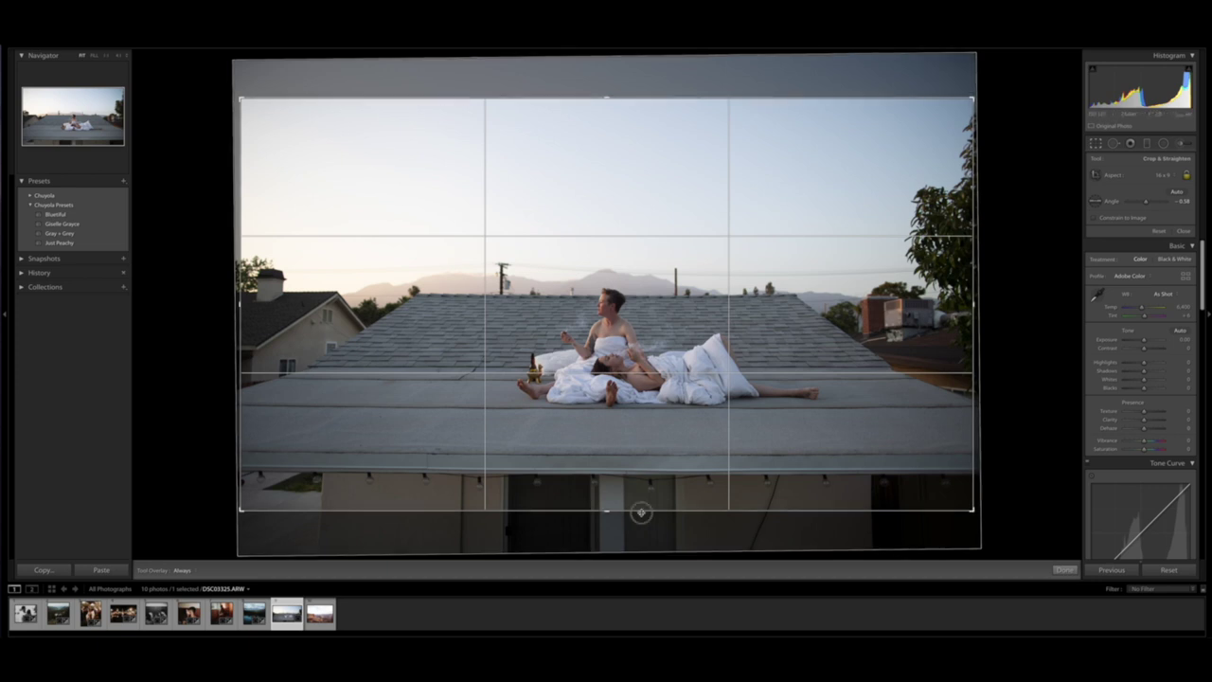
{"action": "left_click_drag", "start_coordinate": [641, 511], "coordinate": [644, 504]}
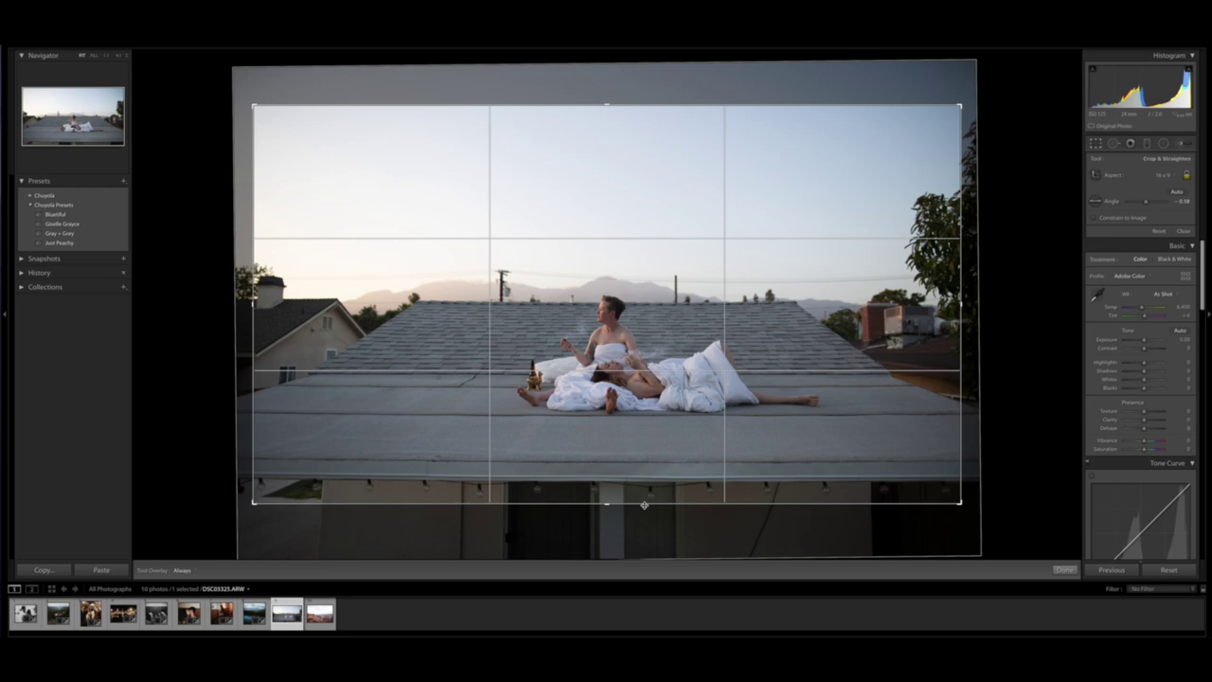
{"action": "key", "text": "Return"}
Step: Review the edited lake photo and the window-lit indoor photo, and return to the rooftop photo
{"action": "key", "text": "Left"}
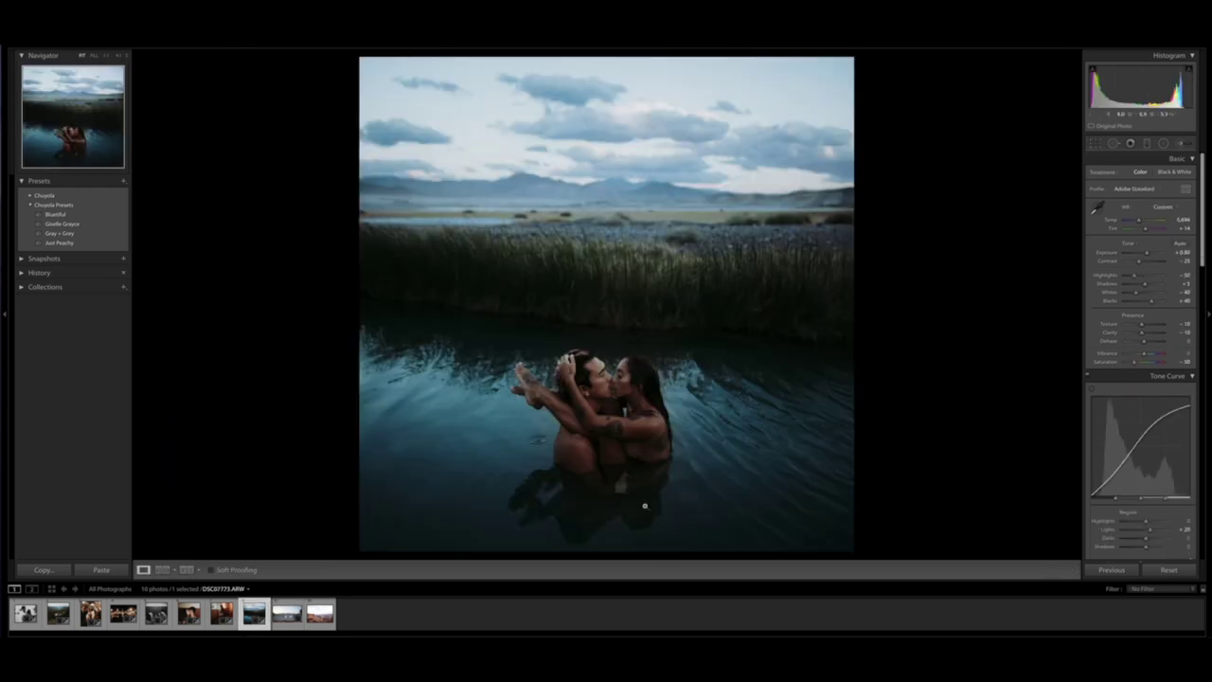
{"action": "key", "text": "Left"}
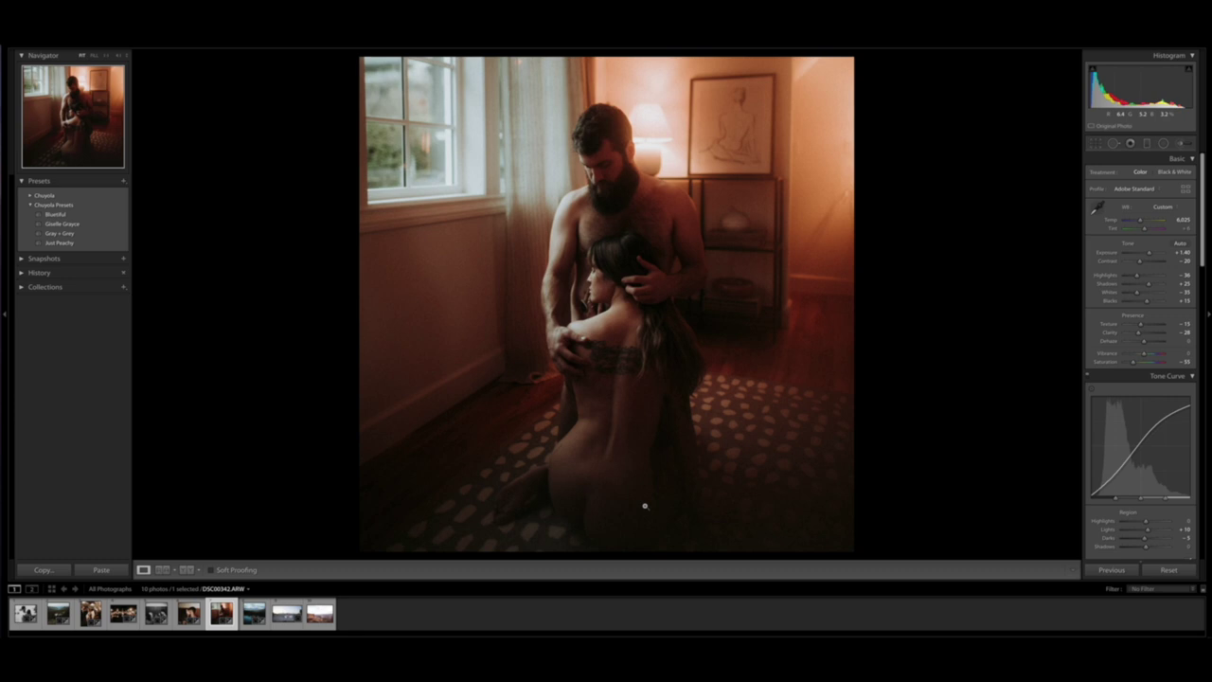
{"action": "key", "text": "Right"}
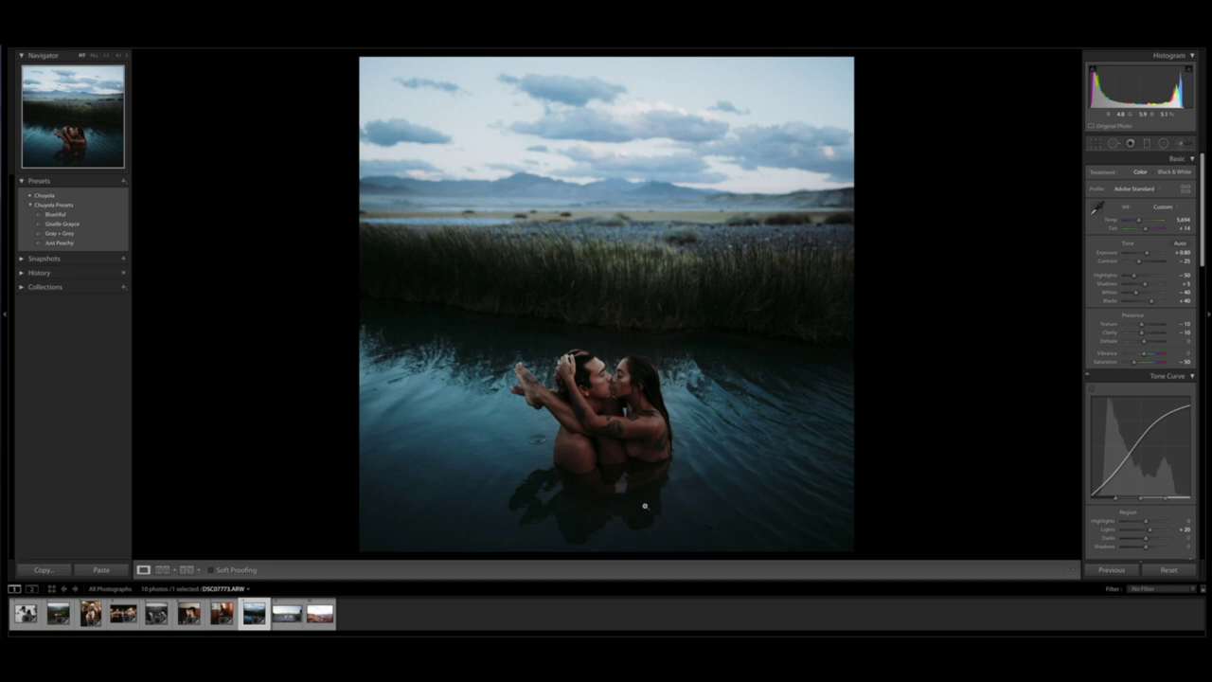
{"action": "key", "text": "Right"}
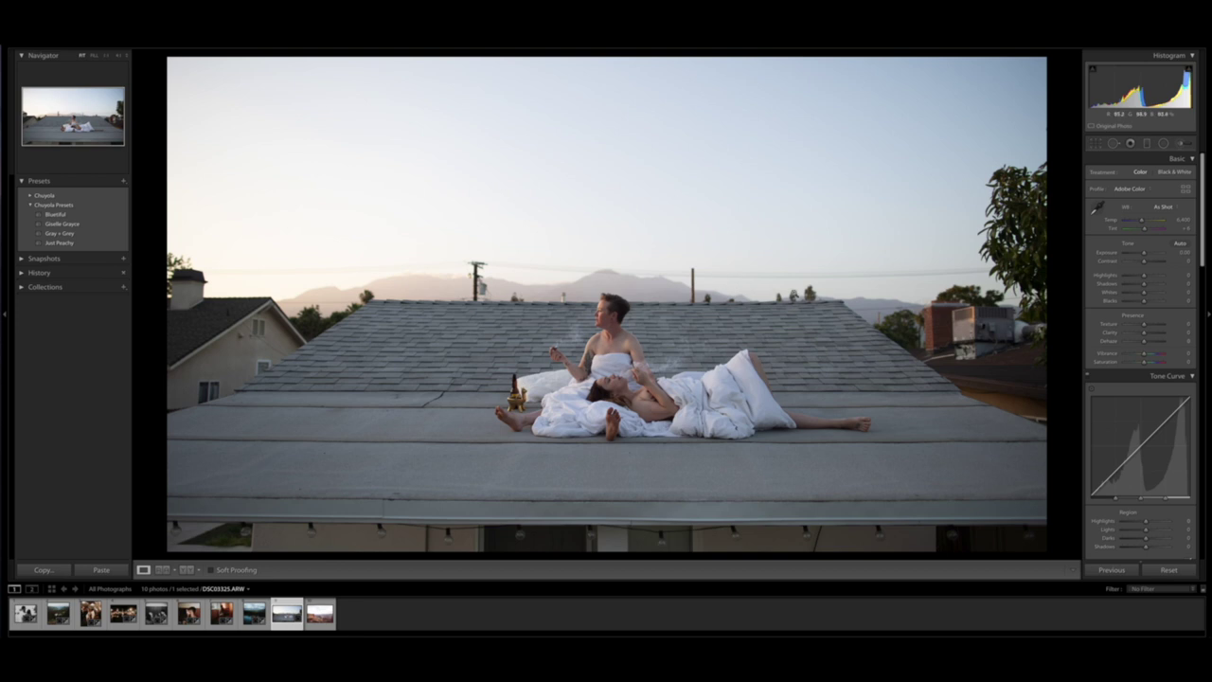
Step: Apply the Just Peachy preset to the rooftop photo and refine it to temperature 6,916, exposure +0.15, contrast -8, highlights -31 and whites -40
{"action": "left_click", "coordinate": [83, 243]}
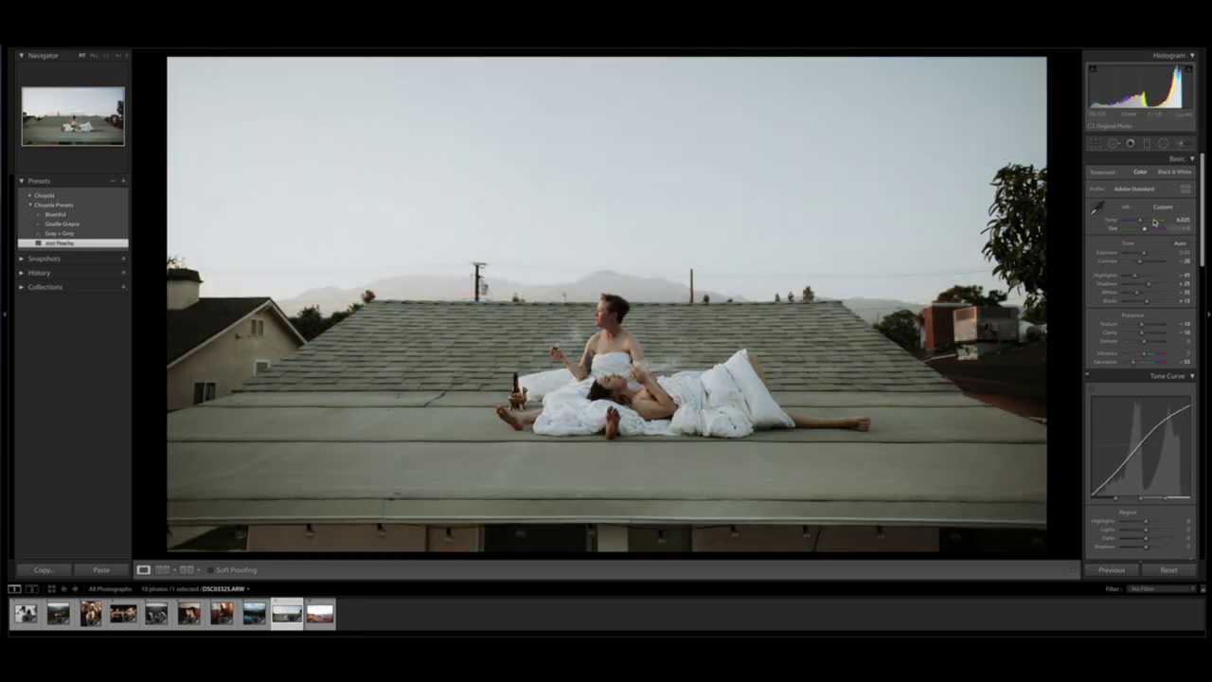
{"action": "left_click_drag", "start_coordinate": [1143, 221], "coordinate": [1133, 293]}
Step: Adjust the vignetting correction of the rooftop photo's lens profile
{"action": "scroll", "coordinate": [1141, 312], "scroll_direction": "down", "scroll_amount": 15}
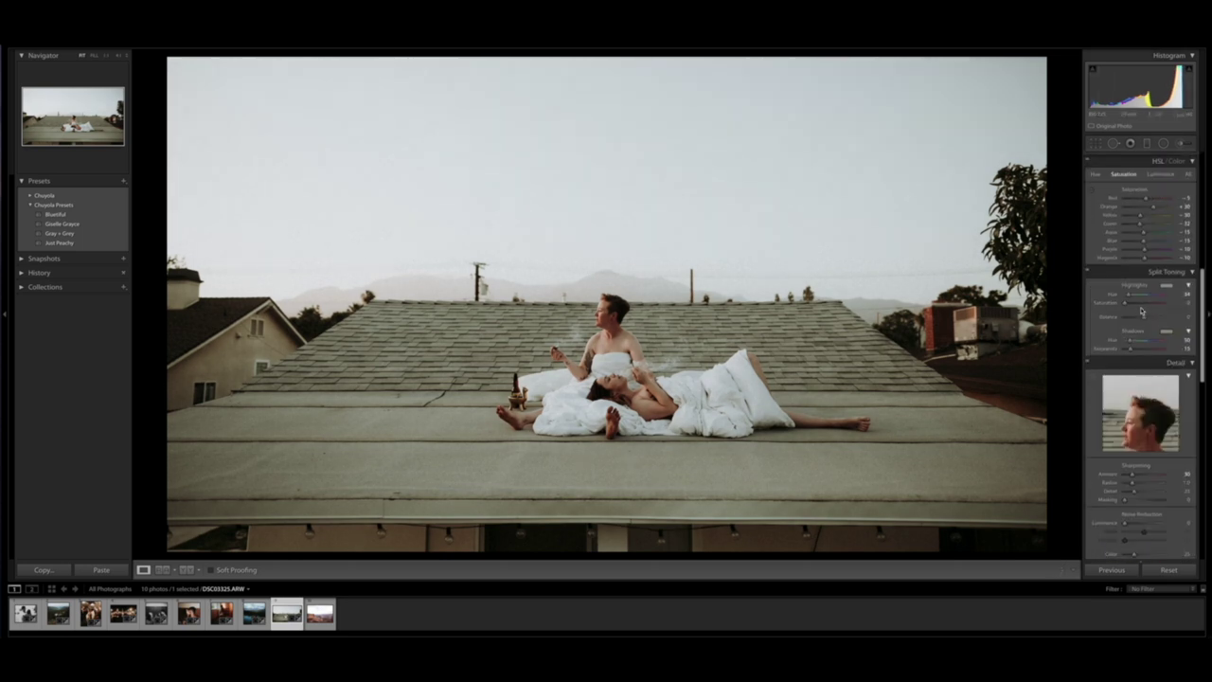
{"action": "left_click_drag", "start_coordinate": [1127, 383], "coordinate": [1139, 383]}
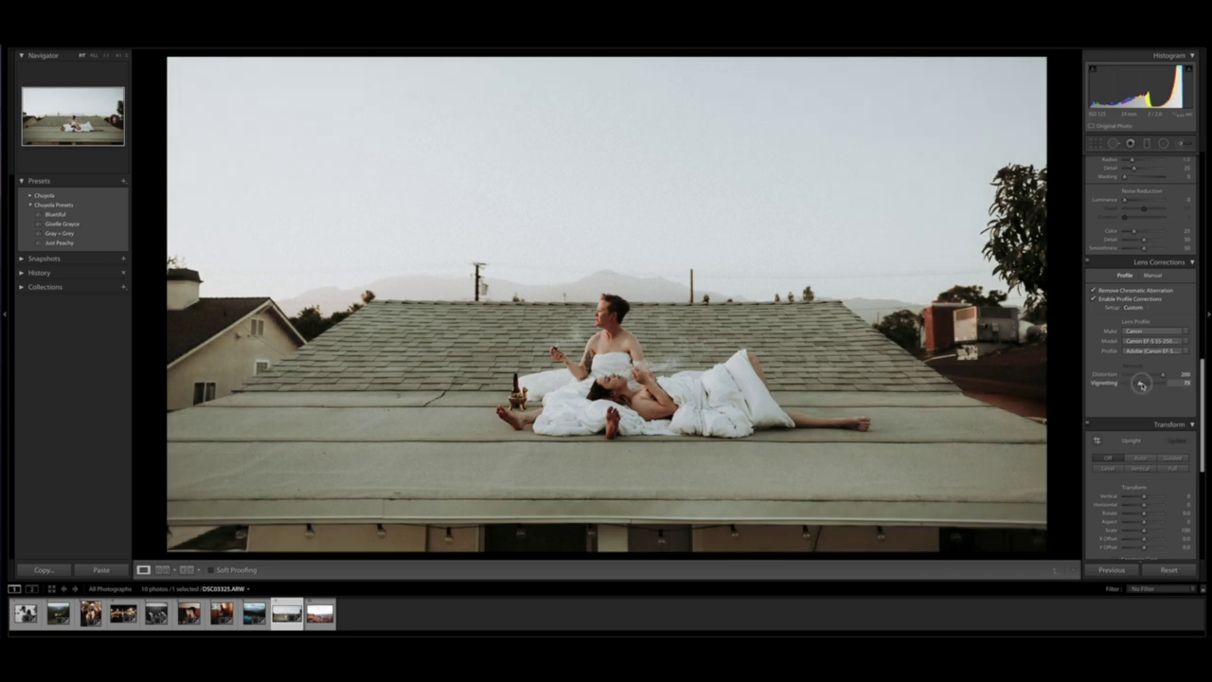
Step: Crop the rooftop photo to a 1 x 1 aspect ratio and reposition the frame around the couple
{"action": "key", "text": "r"}
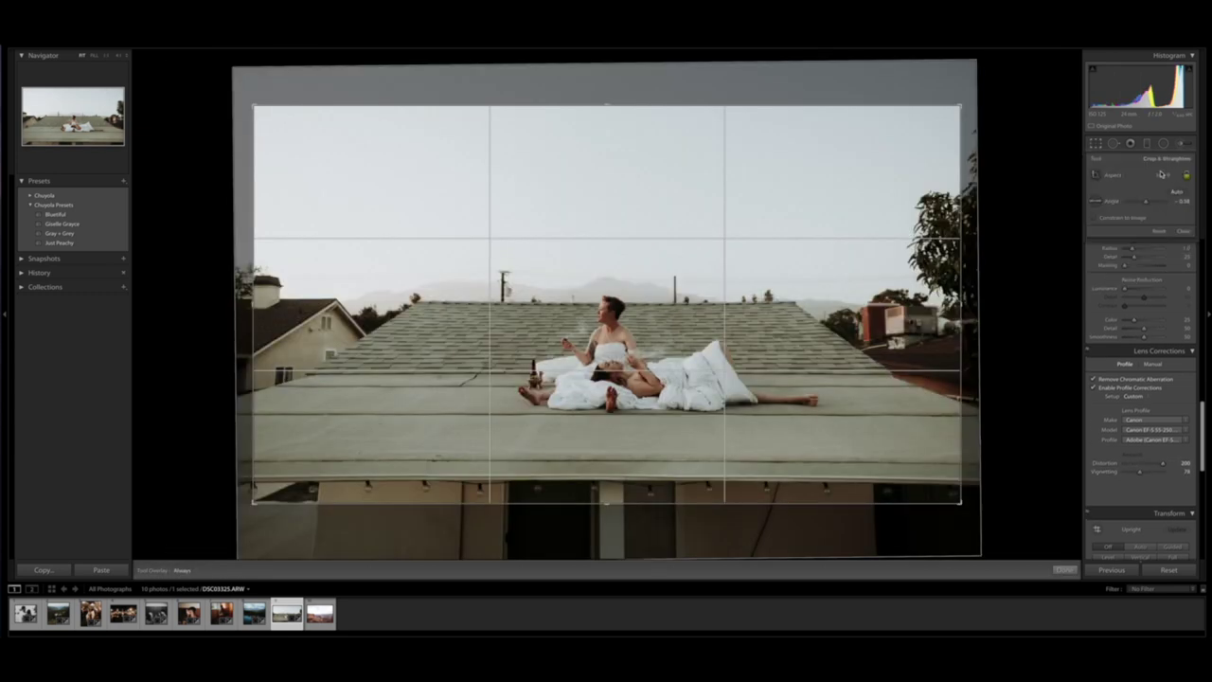
{"action": "left_click", "coordinate": [1164, 175]}
{"action": "left_click", "coordinate": [1141, 129]}
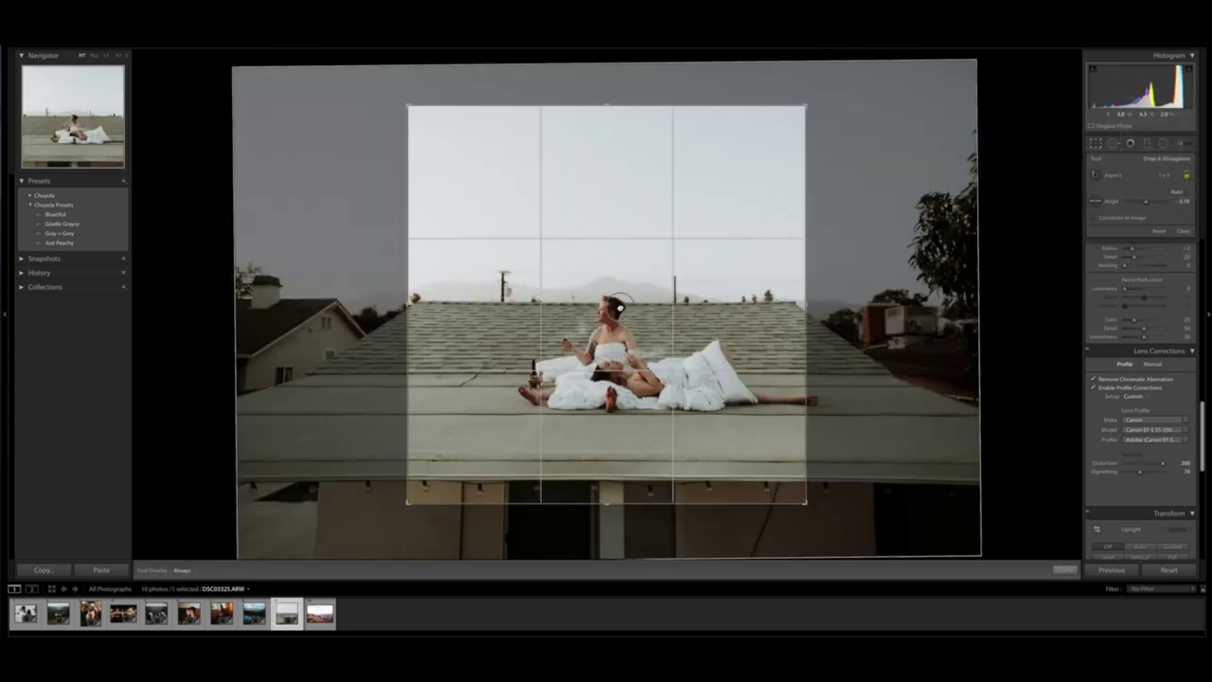
{"action": "left_click_drag", "start_coordinate": [621, 304], "coordinate": [620, 303]}
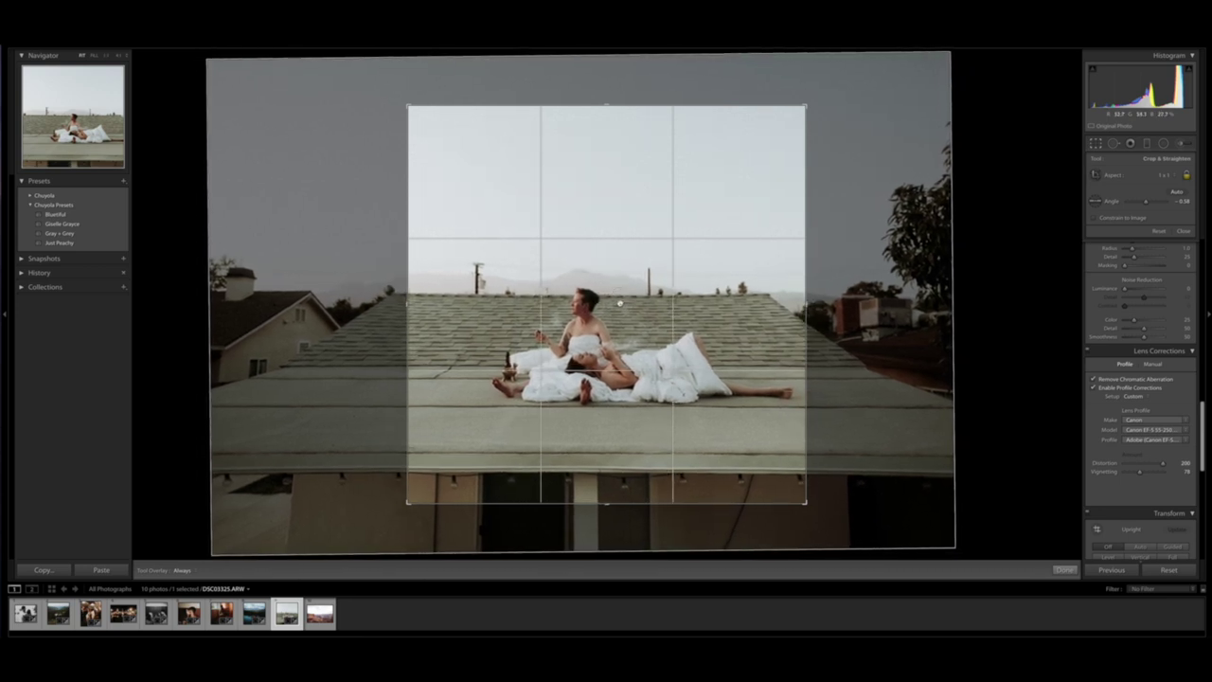
{"action": "key", "text": "Return"}
Step: Rotate the square crop very slightly and shift the frame sideways to balance the couple, checking the framing with and without the overlay
{"action": "key", "text": "r"}
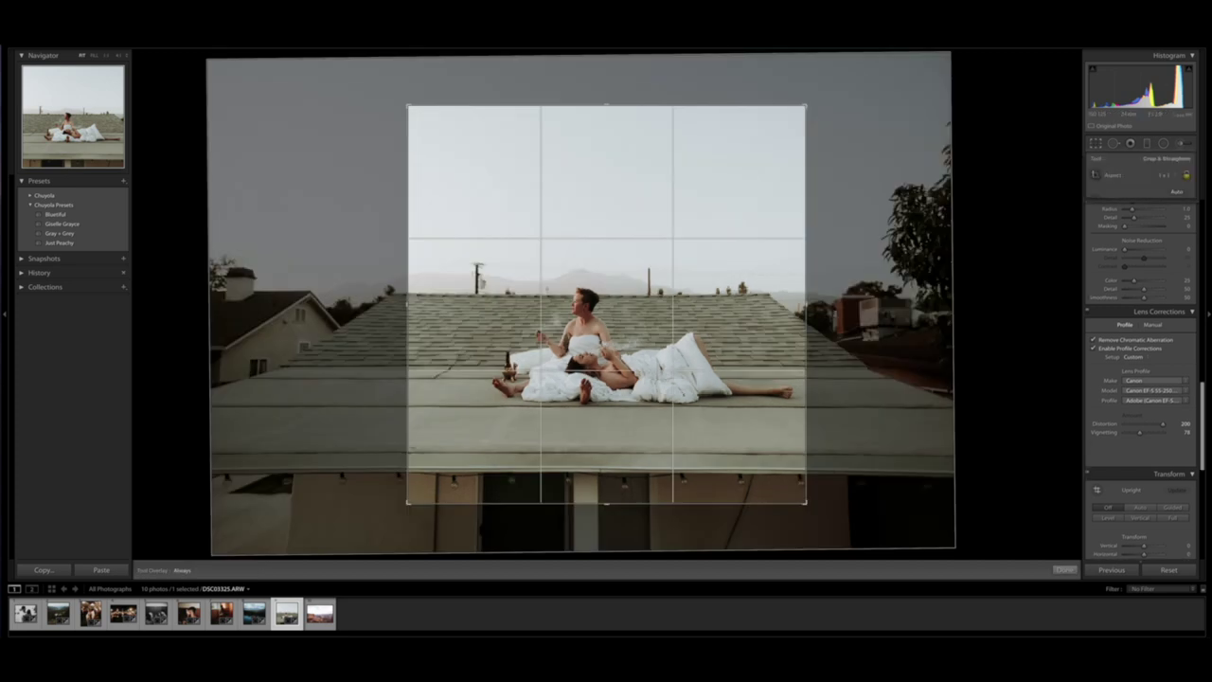
{"action": "left_click_drag", "start_coordinate": [813, 313], "coordinate": [813, 313]}
{"action": "key", "text": "Return"}
{"action": "key", "text": "r"}
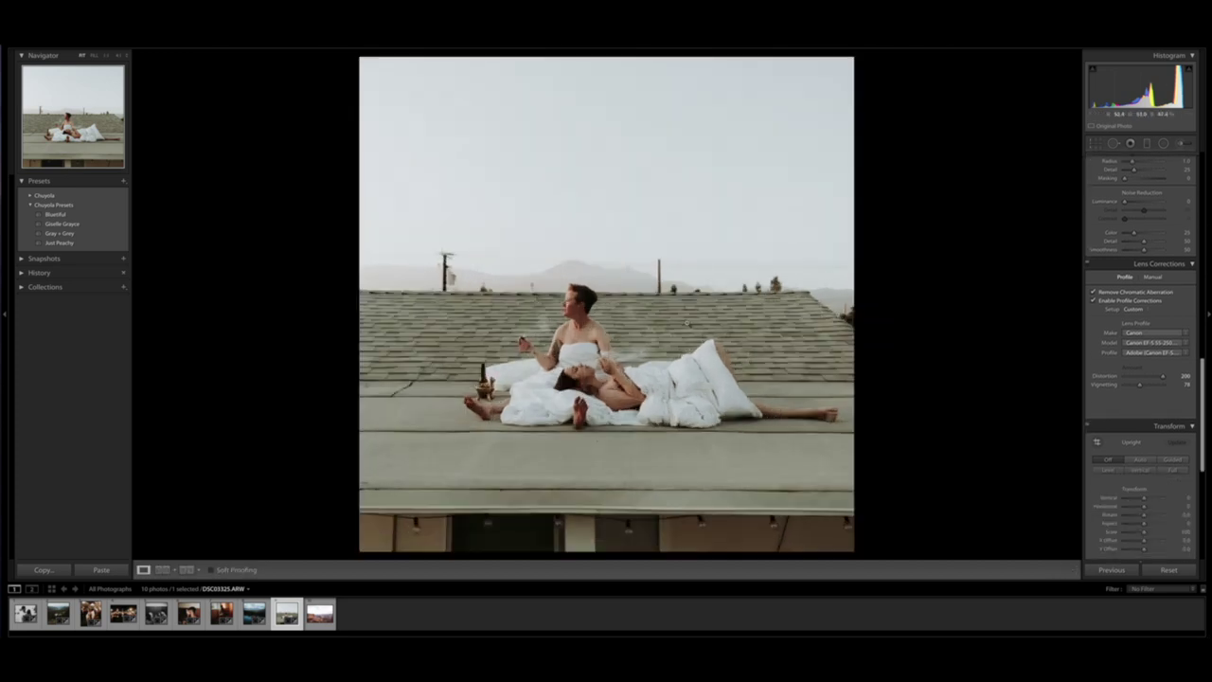
{"action": "left_click_drag", "start_coordinate": [626, 316], "coordinate": [630, 316]}
{"action": "key", "text": "Return"}
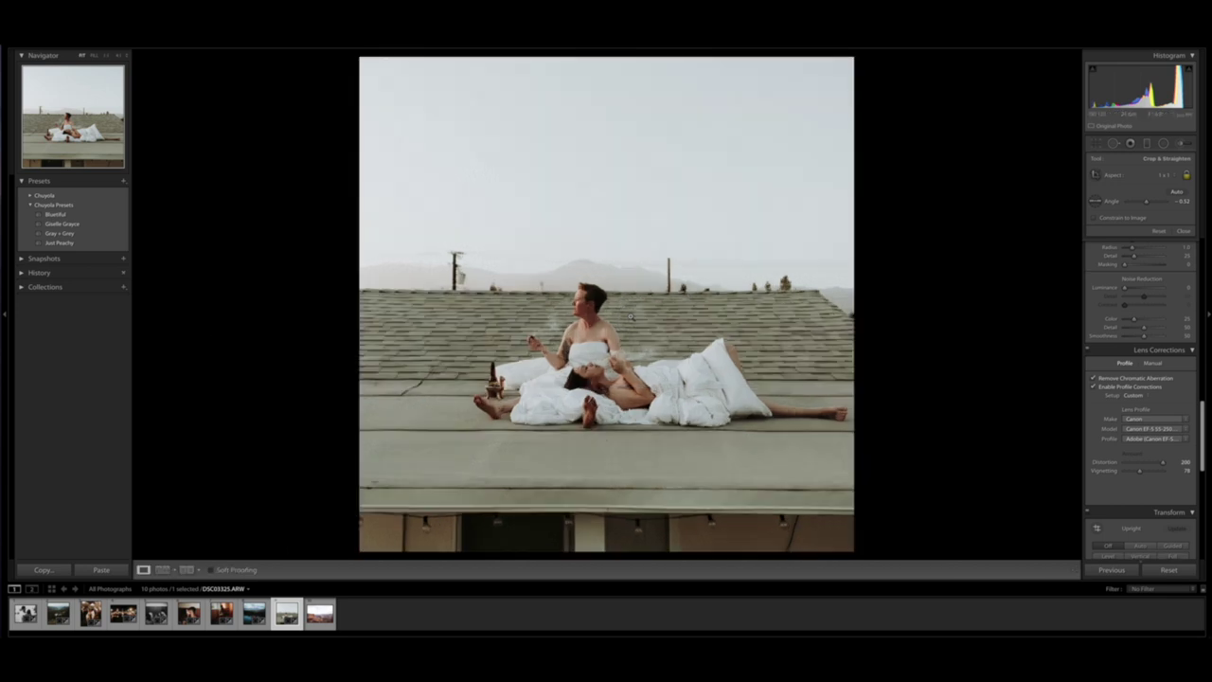
{"action": "key", "text": "r"}
{"action": "key", "text": "Return"}
{"action": "key", "text": "r"}
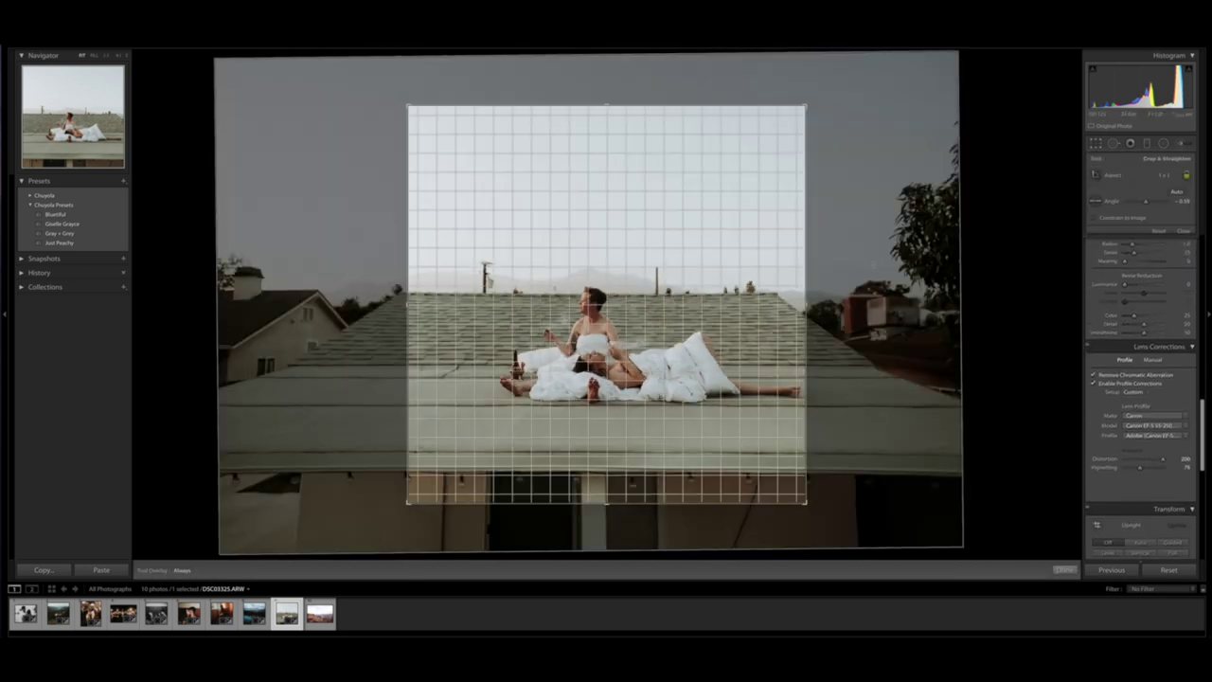
{"action": "key", "text": "Return"}
{"action": "key", "text": "r"}
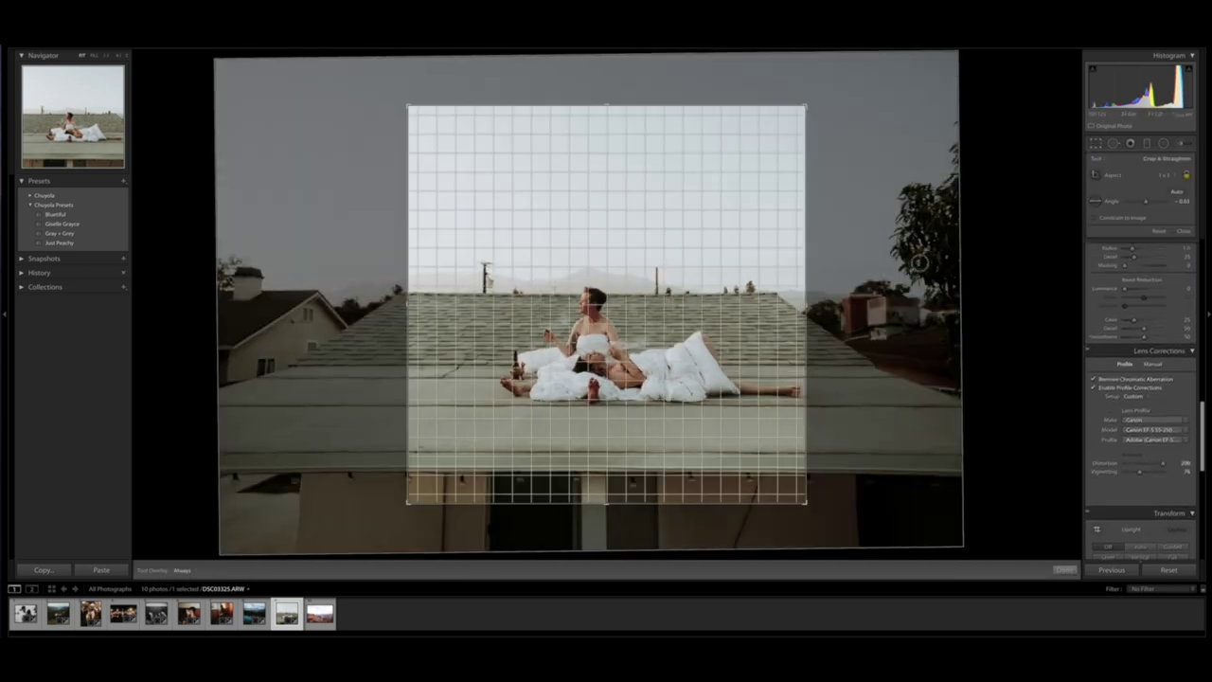
{"action": "key", "text": "Return"}
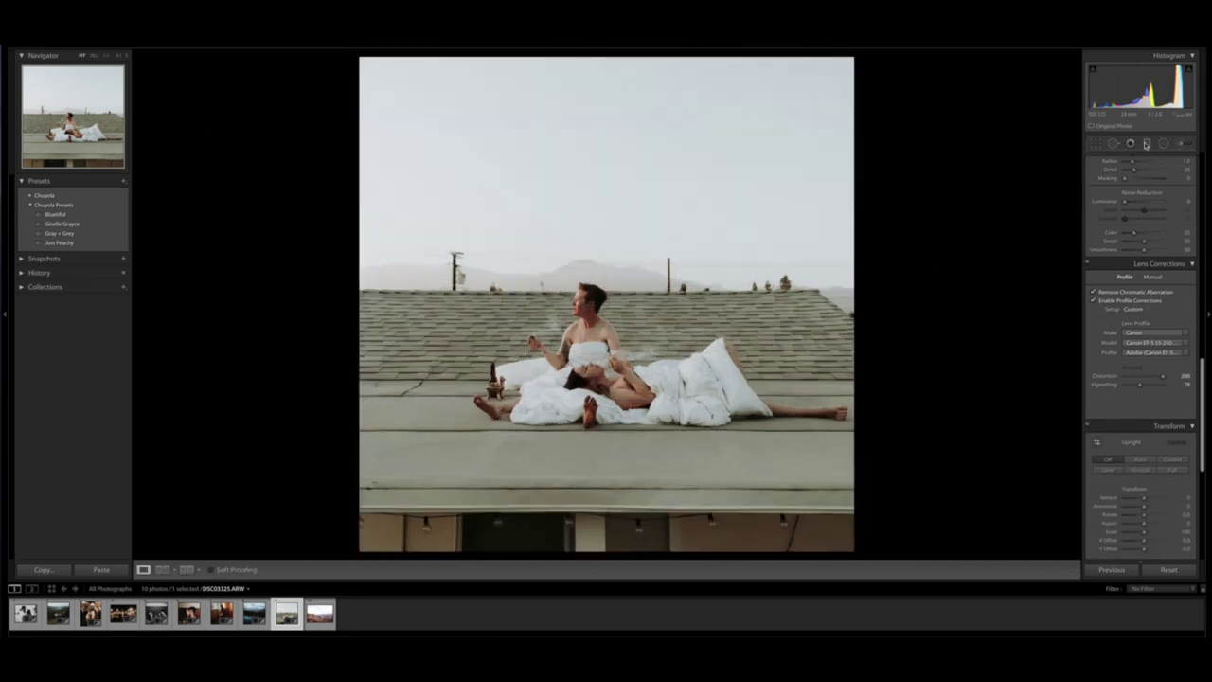
Step: Nudge the photo slightly within the square crop and fine-tune its rotation so the roofline sits level
{"action": "left_click", "coordinate": [1096, 143]}
{"action": "mouse_move", "coordinate": [642, 312]}
{"action": "left_mouse_down"}
{"action": "mouse_move", "coordinate": [697, 316]}
{"action": "mouse_move", "coordinate": [652, 307]}
{"action": "left_mouse_up"}
{"action": "key", "text": "Return"}
{"action": "key", "text": "r"}
{"action": "key", "text": "r"}
{"action": "key", "text": "r"}
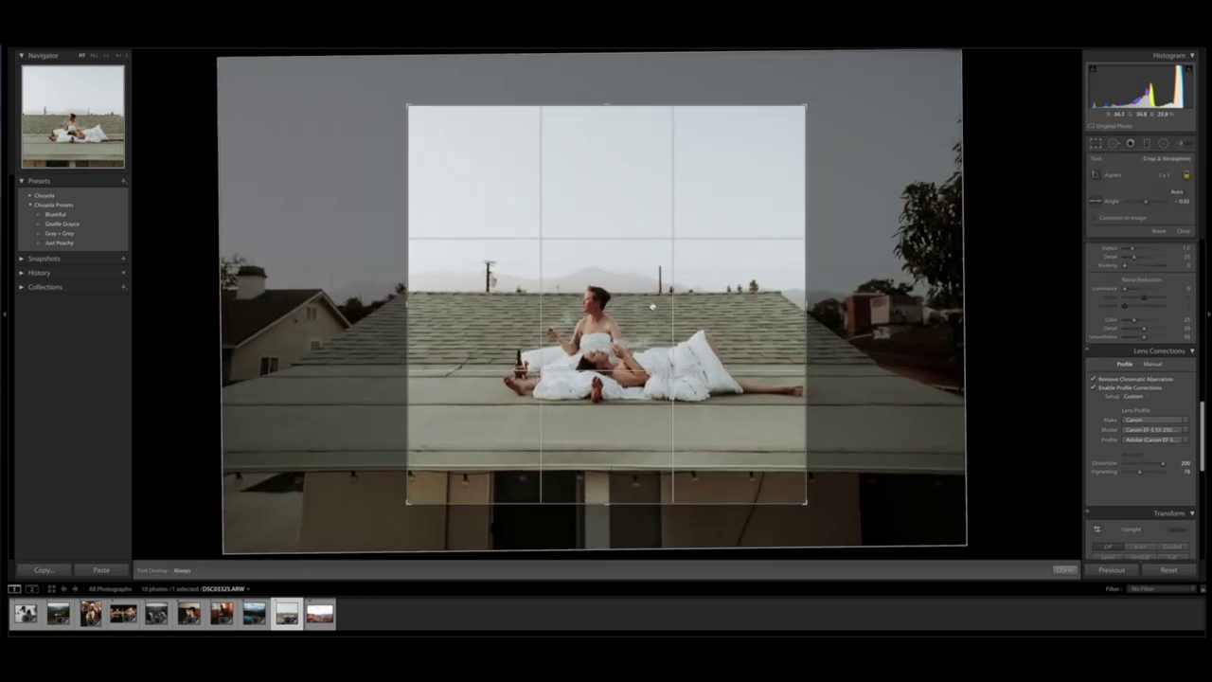
{"action": "key", "text": "r"}
{"action": "key", "text": "r"}
{"action": "left_click_drag", "start_coordinate": [864, 306], "coordinate": [864, 309]}
{"action": "key", "text": "r"}
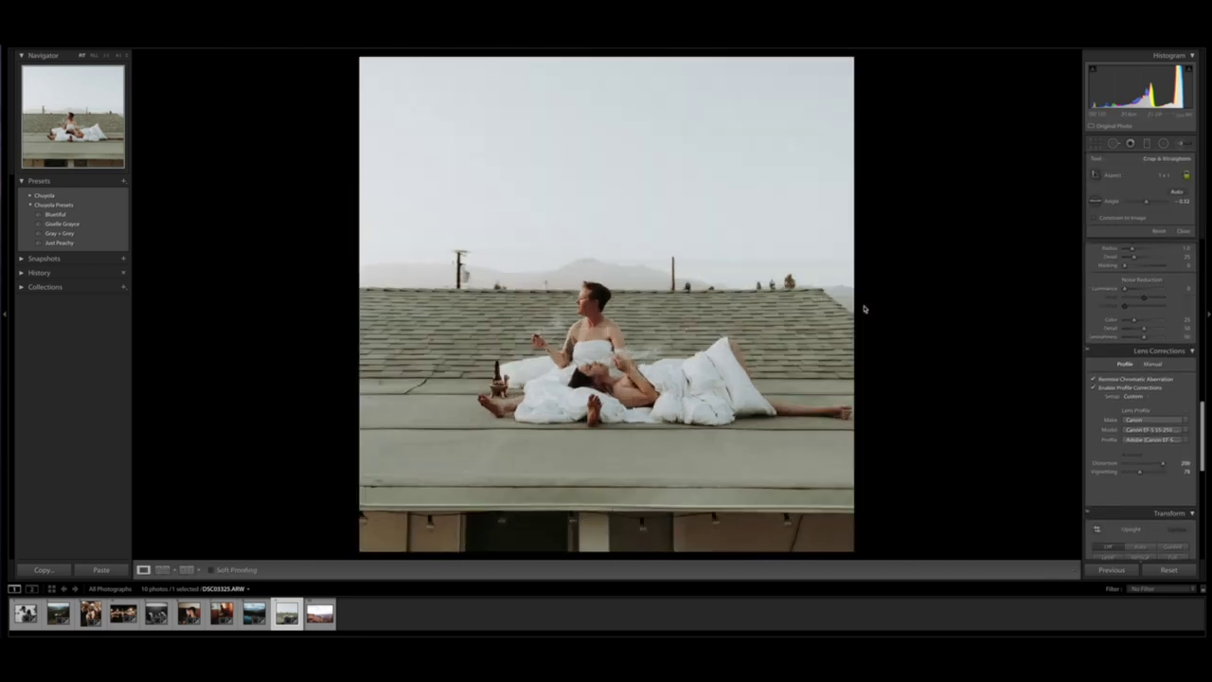
{"action": "key", "text": "r"}
{"action": "key", "text": "r"}
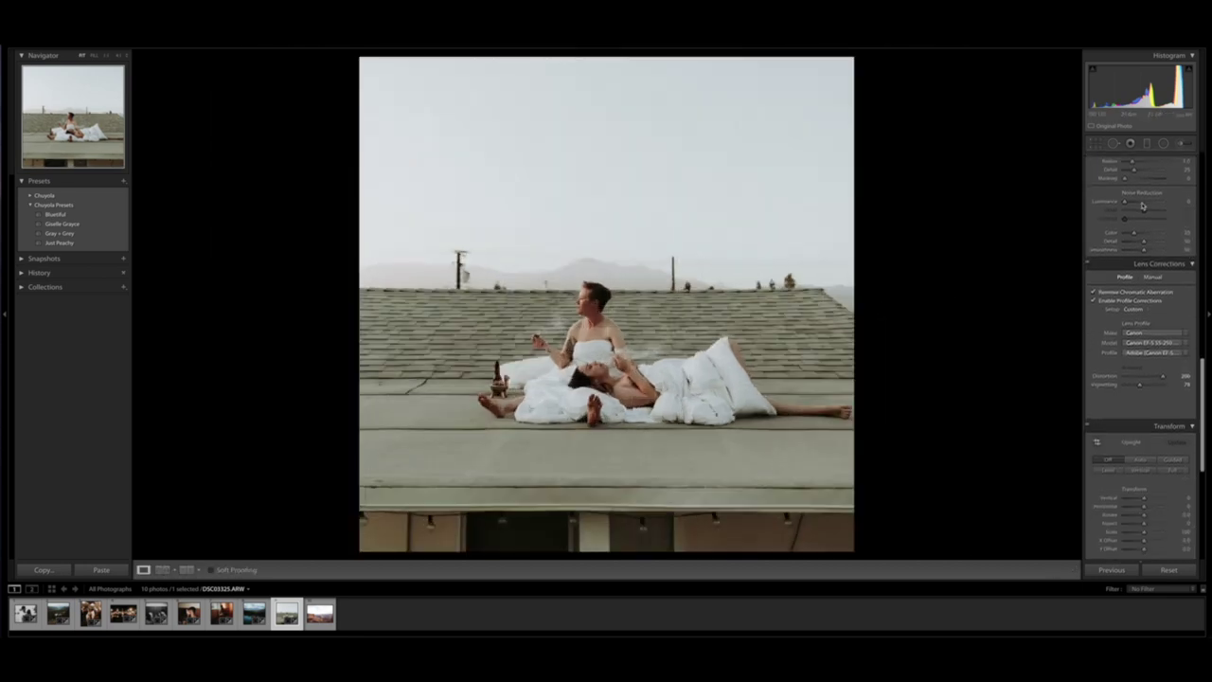
Step: Set the rooftop photo's tone curve regions to lights +10, darks -10 and shadows -10
{"action": "scroll", "coordinate": [1142, 206], "scroll_direction": "up", "scroll_amount": 10}
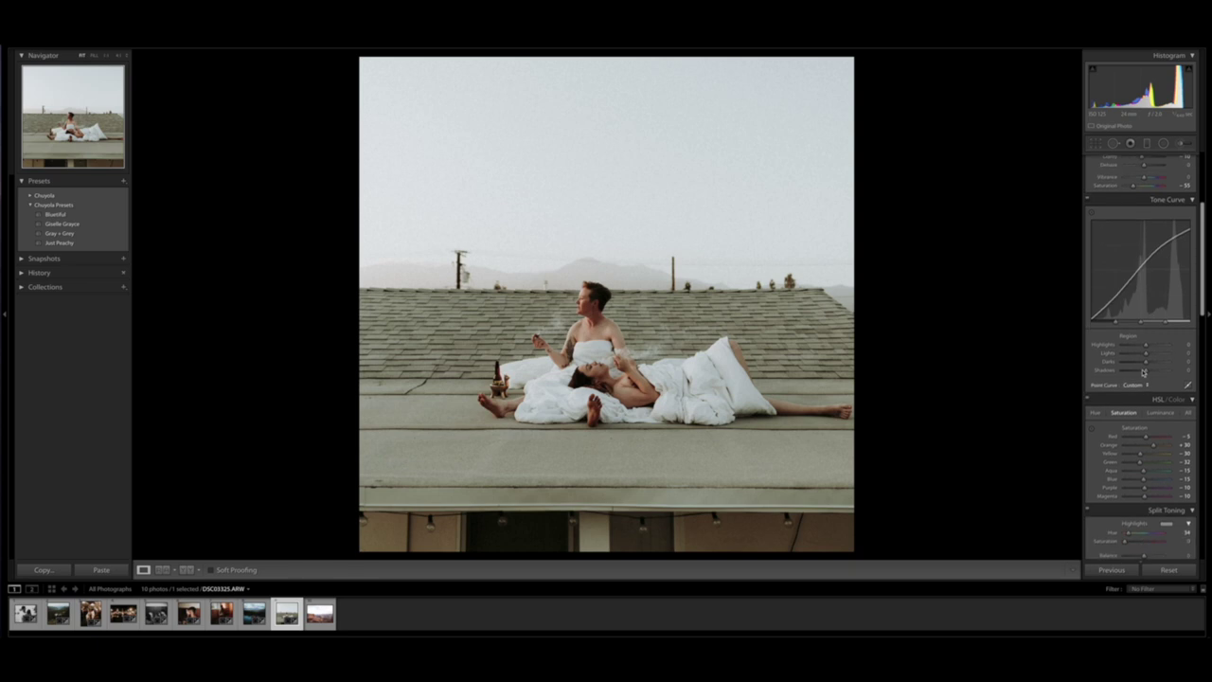
{"action": "left_click_drag", "start_coordinate": [1147, 353], "coordinate": [1149, 364]}
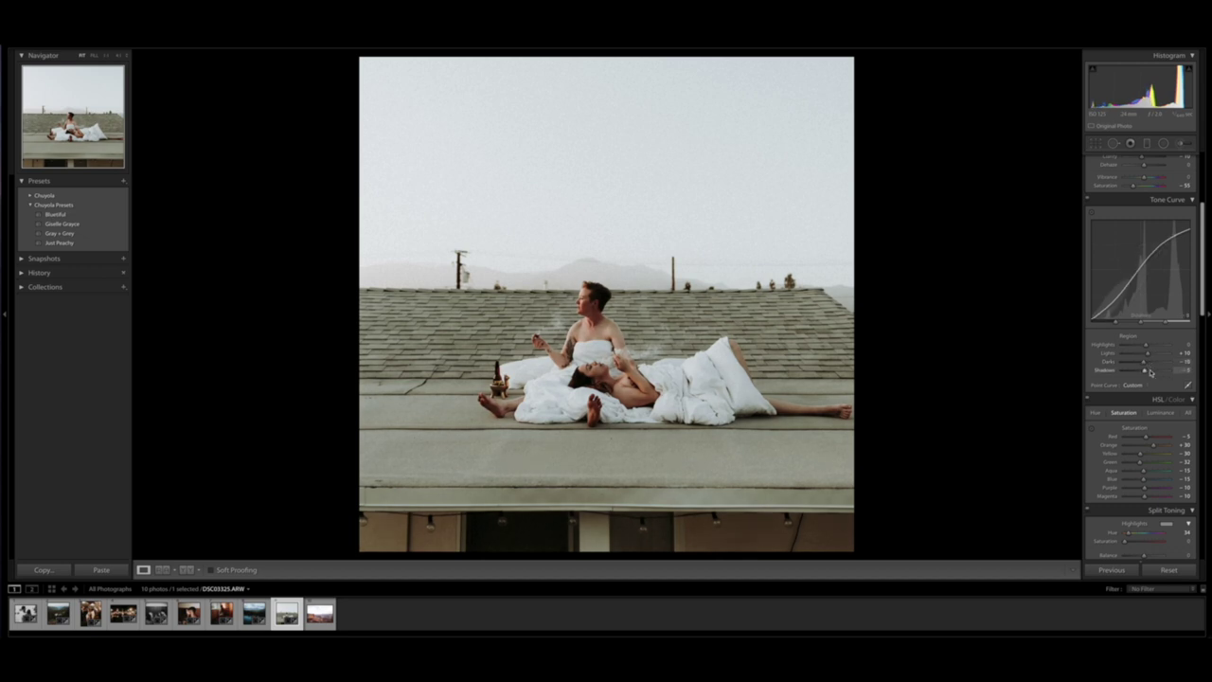
Step: Preview the bluish preset and Just Peachy on the rooftop photo, and set the temperature to 6,216
{"action": "scroll", "coordinate": [1152, 372], "scroll_direction": "up", "scroll_amount": 5}
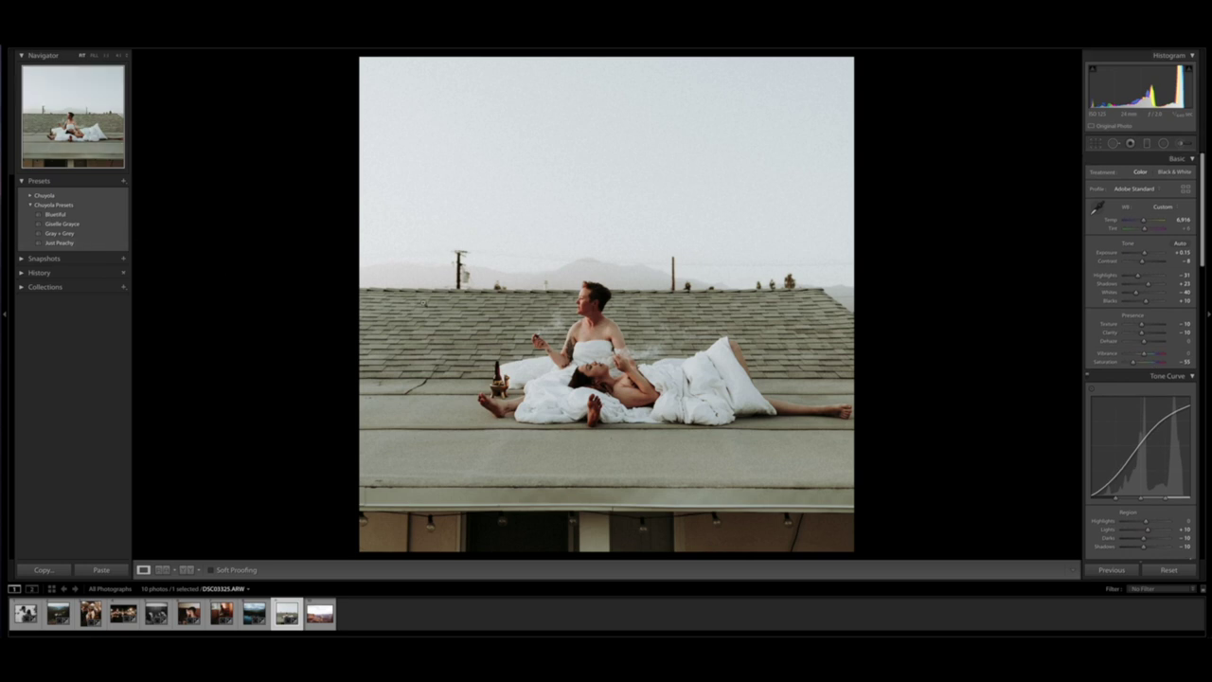
{"action": "left_click", "coordinate": [94, 215]}
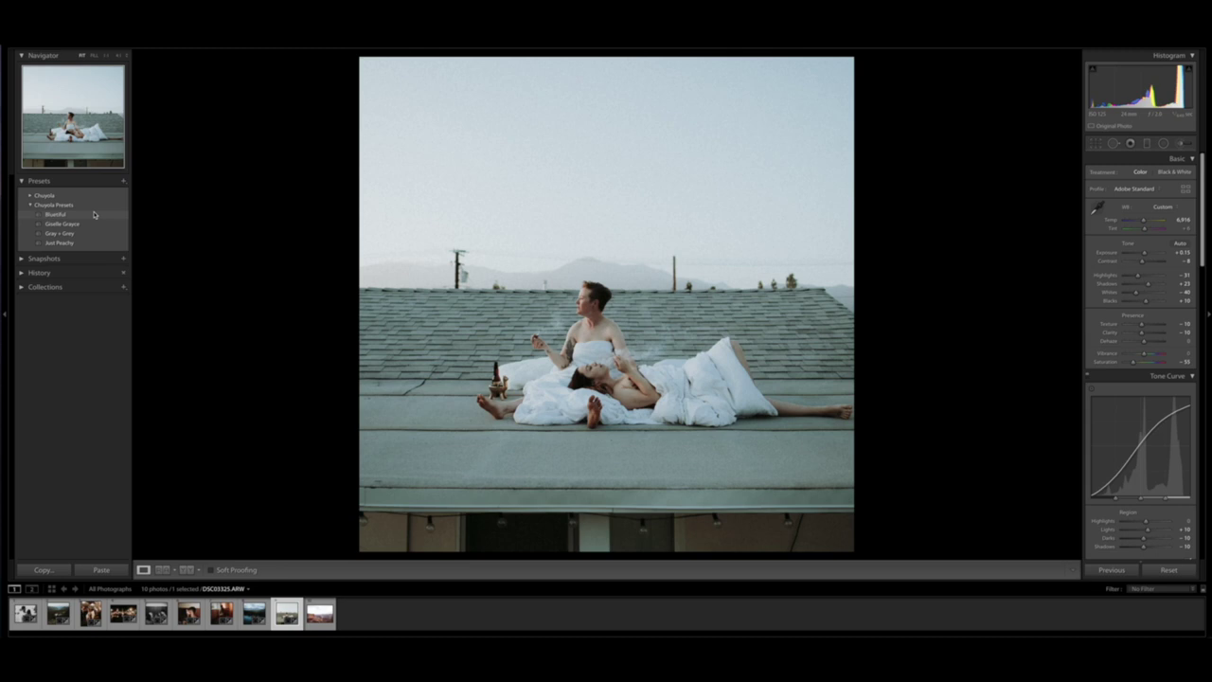
{"action": "left_click", "coordinate": [88, 242]}
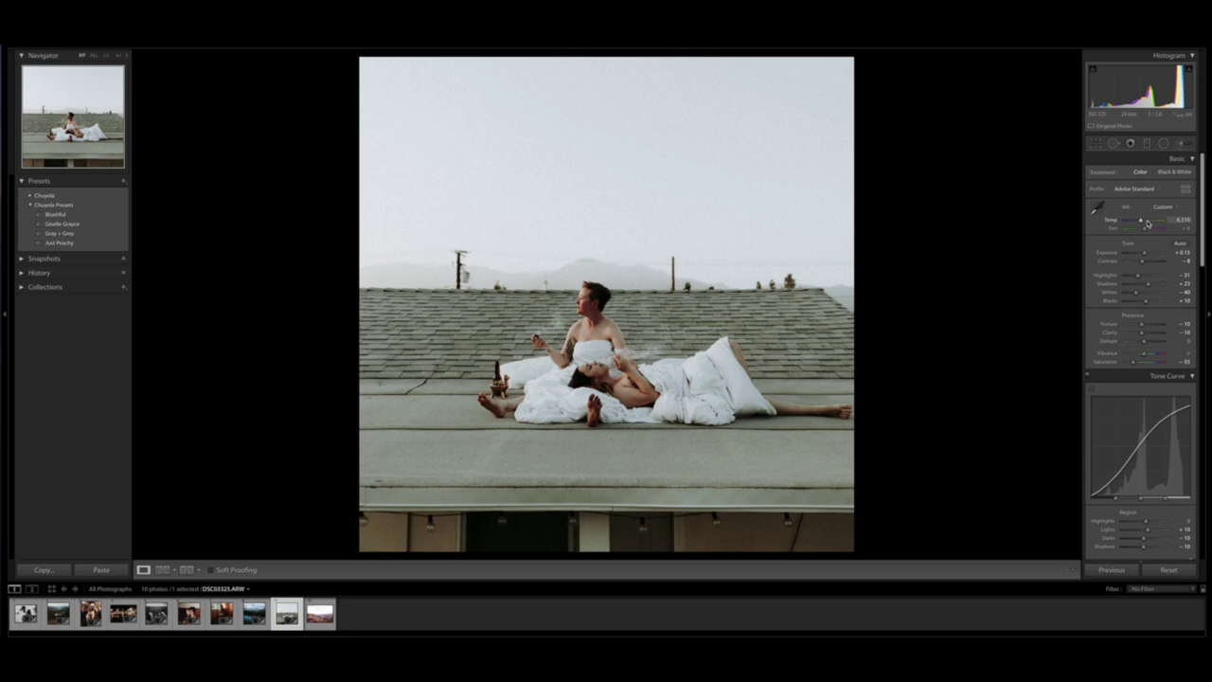
Step: Add an inverted radial filter over the couple on the roof with a slightly warmer temperature and adjusted highlights
{"action": "left_click", "coordinate": [1164, 145]}
{"action": "mouse_move", "coordinate": [595, 343]}
{"action": "left_mouse_down"}
{"action": "mouse_move", "coordinate": [635, 398]}
{"action": "mouse_move", "coordinate": [642, 434]}
{"action": "left_mouse_up"}
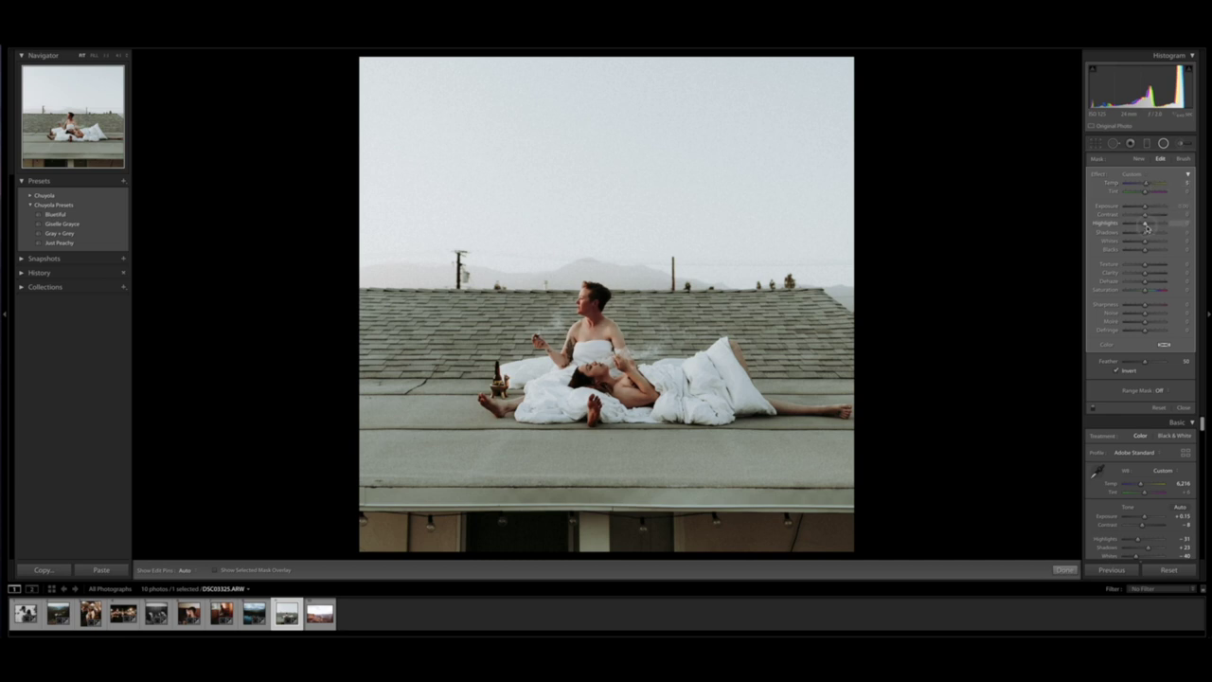
{"action": "left_click_drag", "start_coordinate": [1145, 223], "coordinate": [1147, 225]}
{"action": "key", "text": "Return"}
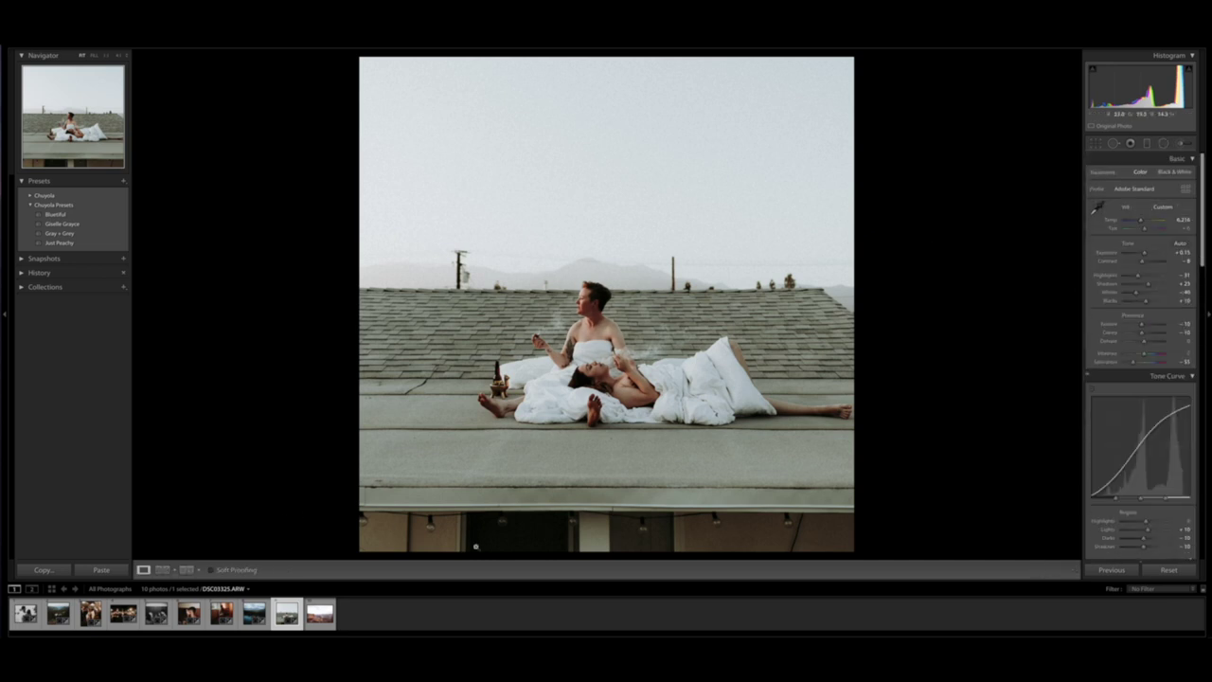
Step: Add a graduated filter rising from the photo's lower edge with exposure -0.10, highlights -44 and sharpness -54
{"action": "left_click", "coordinate": [1146, 143]}
{"action": "left_click_drag", "start_coordinate": [595, 554], "coordinate": [598, 320]}
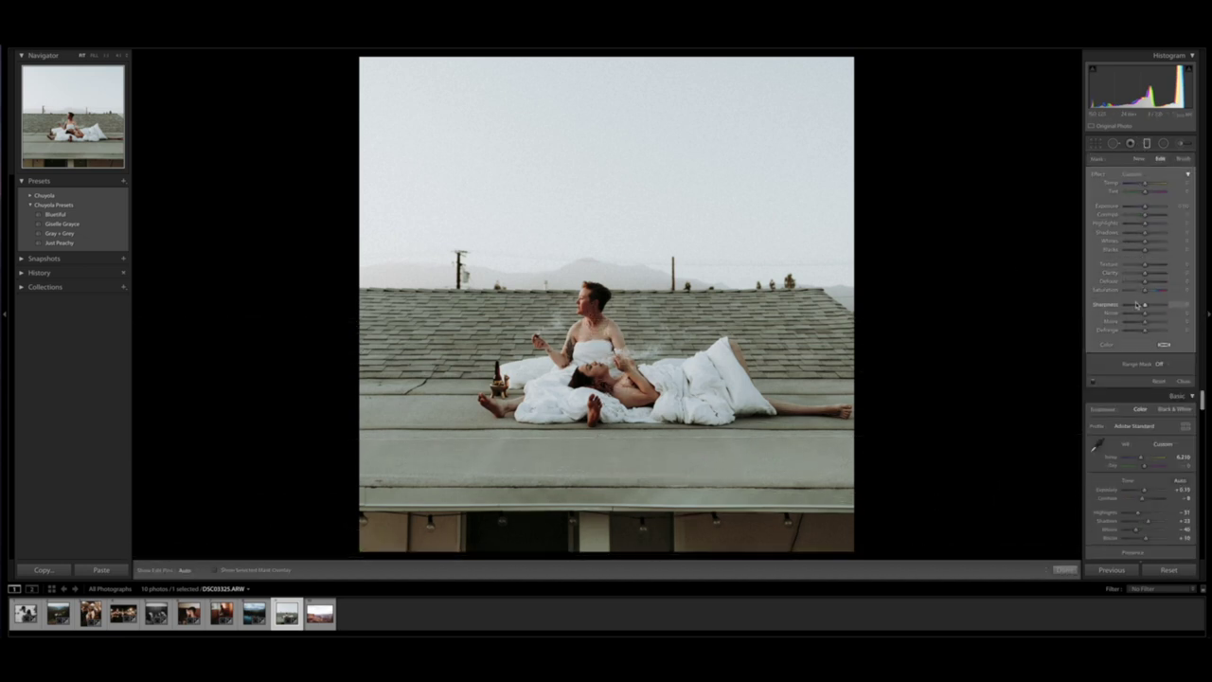
{"action": "left_click_drag", "start_coordinate": [1136, 303], "coordinate": [1131, 304]}
{"action": "left_click_drag", "start_coordinate": [1146, 206], "coordinate": [1137, 228]}
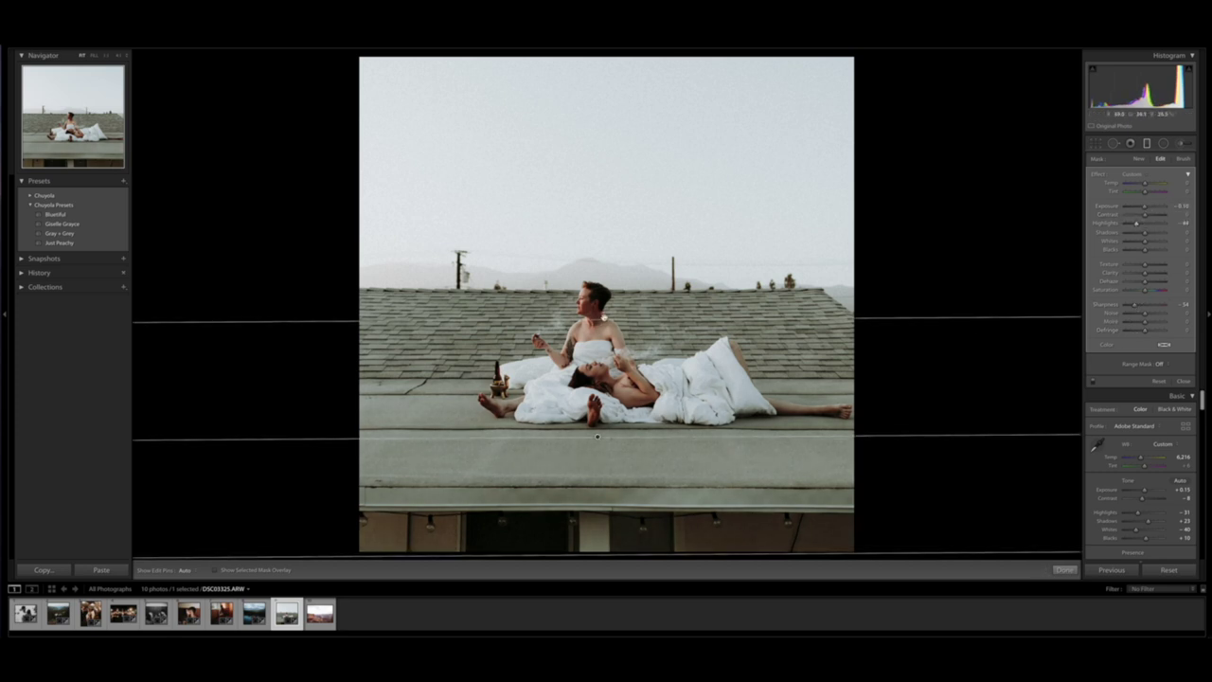
Step: Narrow the graduated filter's transition and position it across the lower roof, just below the couple
{"action": "left_click_drag", "start_coordinate": [605, 319], "coordinate": [600, 406]}
{"action": "left_click_drag", "start_coordinate": [599, 478], "coordinate": [602, 427]}
{"action": "left_click_drag", "start_coordinate": [598, 351], "coordinate": [600, 416]}
{"action": "mouse_move", "coordinate": [602, 461]}
{"action": "left_mouse_down"}
{"action": "mouse_move", "coordinate": [591, 437]}
{"action": "mouse_move", "coordinate": [593, 474]}
{"action": "mouse_move", "coordinate": [590, 453]}
{"action": "left_mouse_up"}
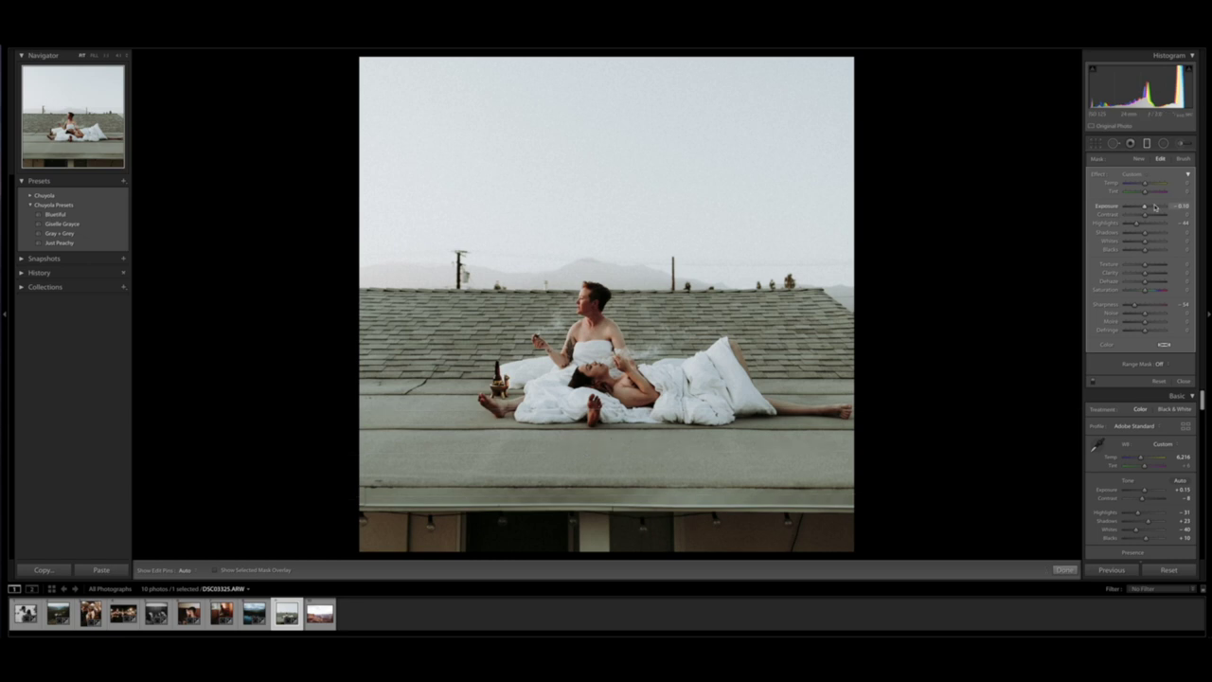
Step: Set the graduated filter's exposure to -0.05, and check the square crop's framing
{"action": "left_click", "coordinate": [1183, 207]}
{"action": "type", "text": "-0.05"}
{"action": "key", "text": "Return"}
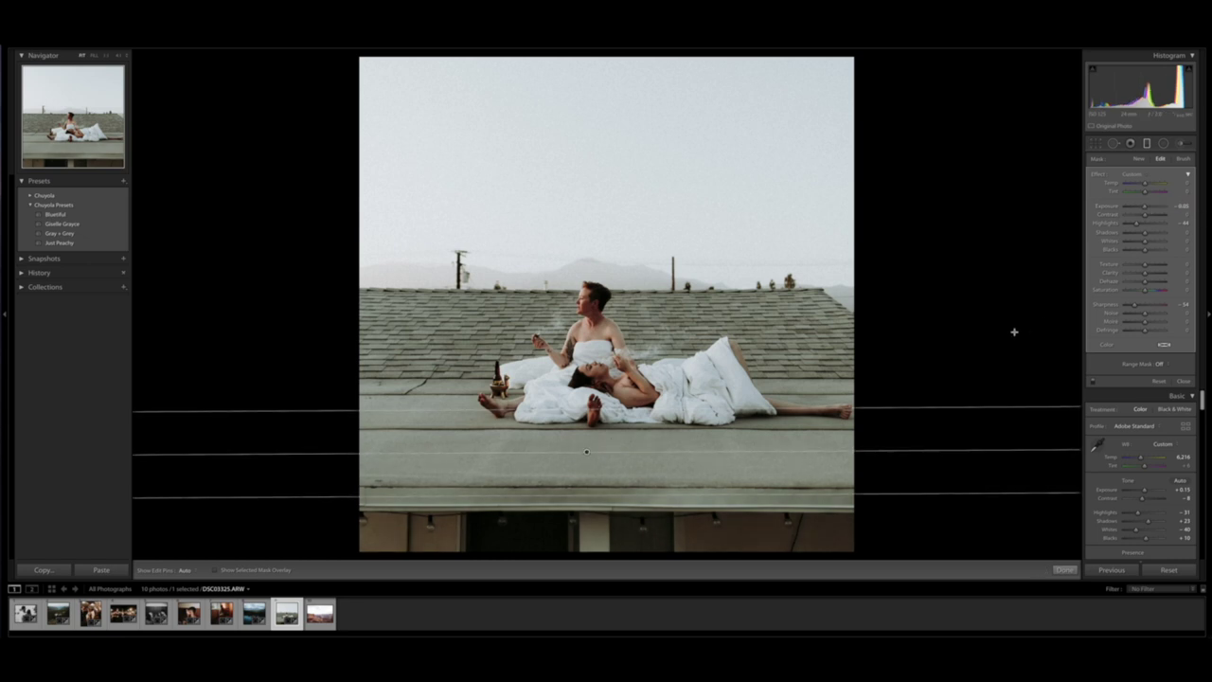
{"action": "key", "text": "Return"}
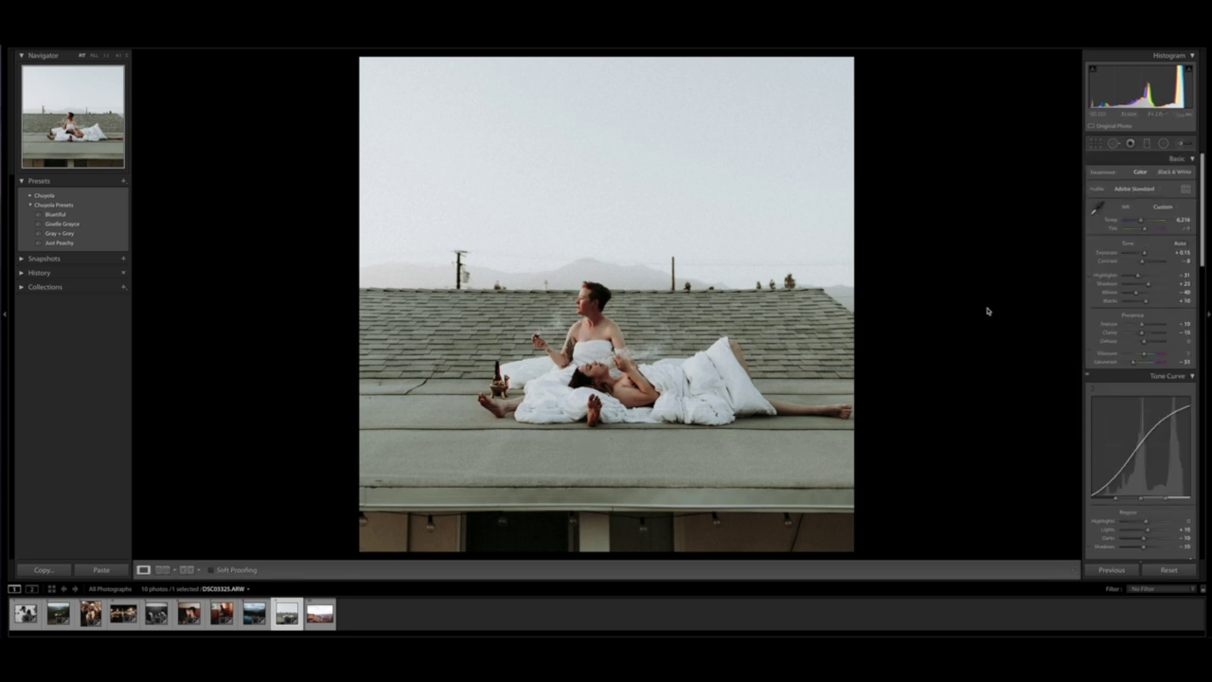
{"action": "key", "text": "r"}
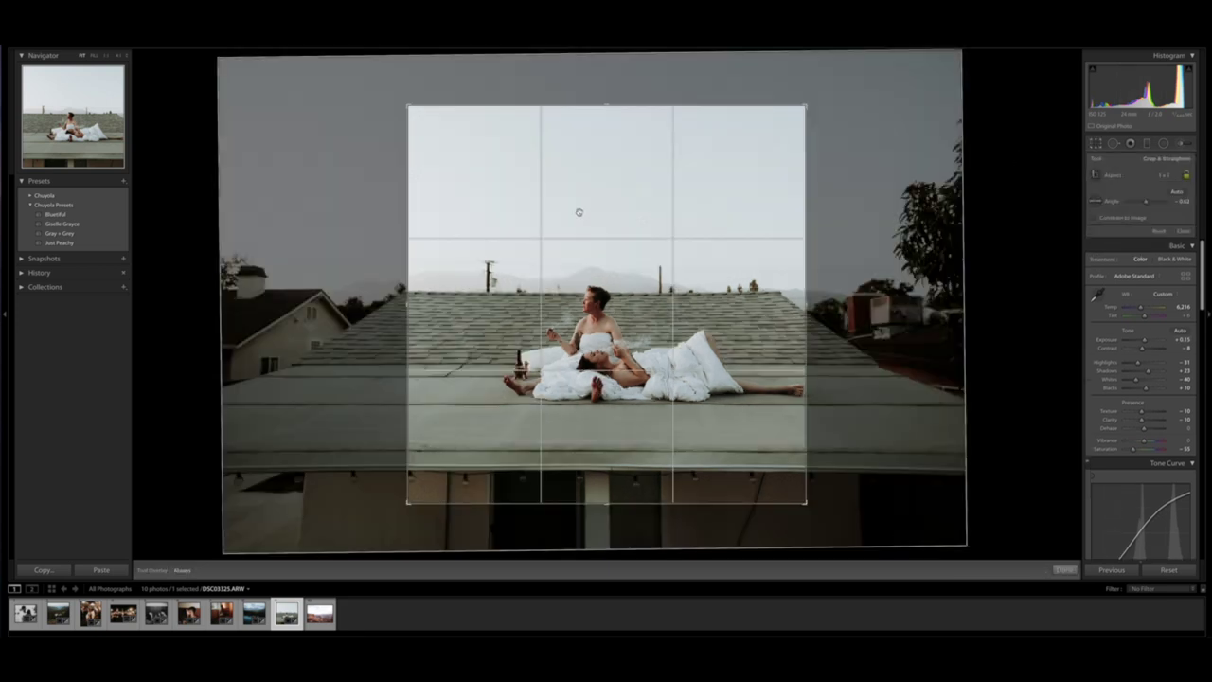
{"action": "key", "text": "r"}
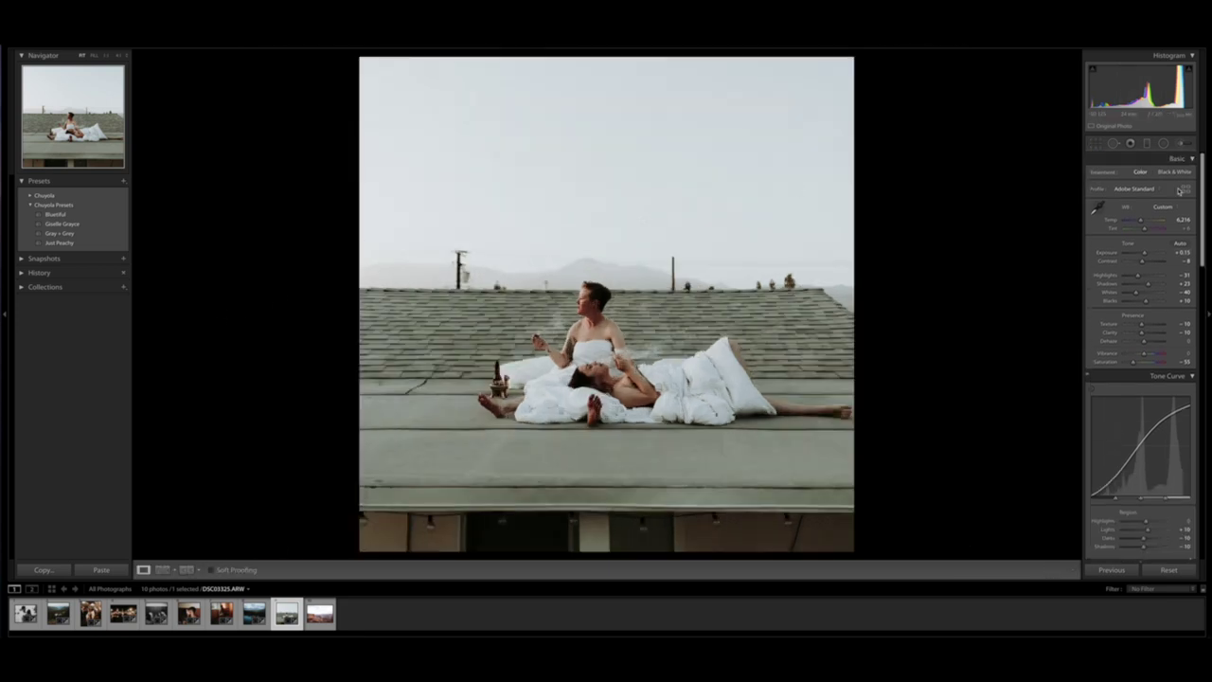
Step: Brush a warmer temperature with exposure -0.18 and highlights -44 over the distant mountains, and switch the brush to Erase
{"action": "left_click", "coordinate": [1181, 144]}
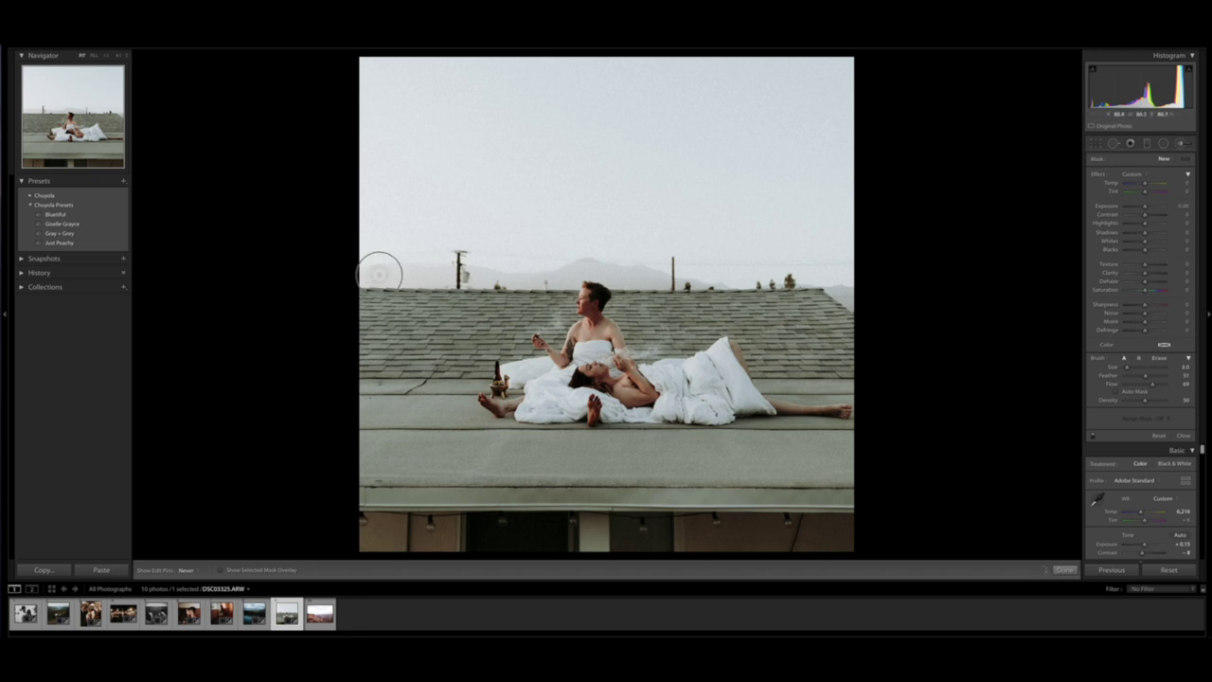
{"action": "left_click_drag", "start_coordinate": [454, 273], "coordinate": [670, 277]}
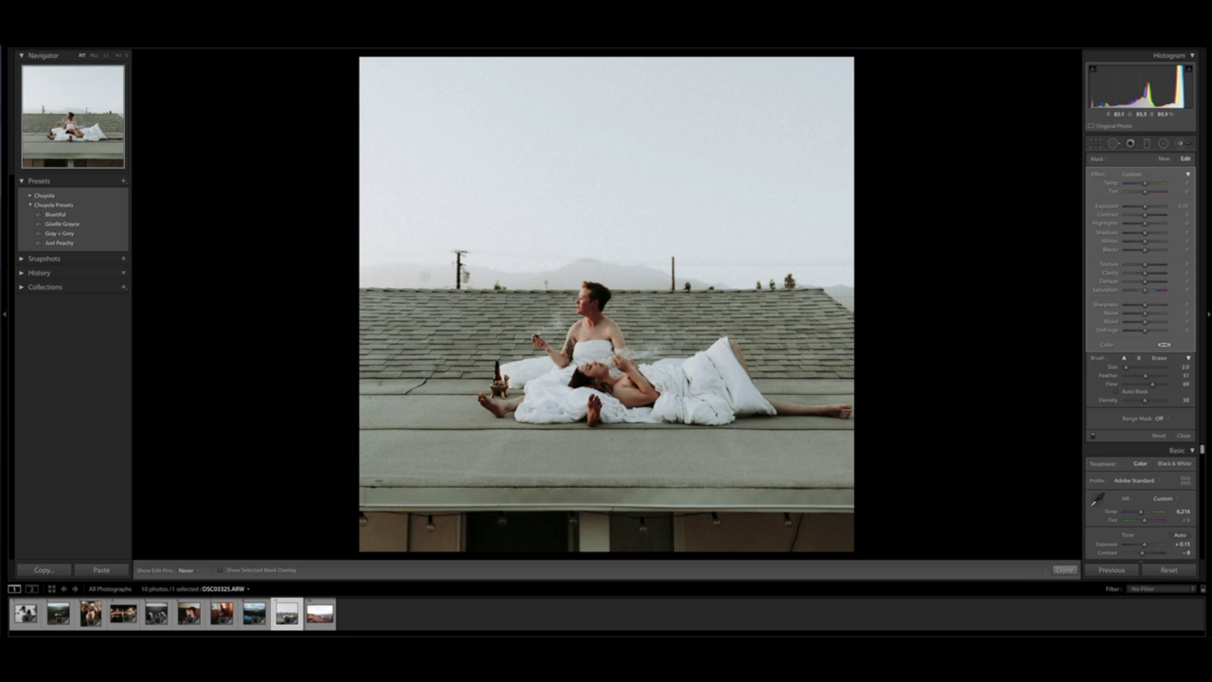
{"action": "left_click_drag", "start_coordinate": [368, 279], "coordinate": [369, 278]}
{"action": "left_click_drag", "start_coordinate": [1152, 185], "coordinate": [1162, 185]}
{"action": "left_click_drag", "start_coordinate": [1145, 223], "coordinate": [1136, 223]}
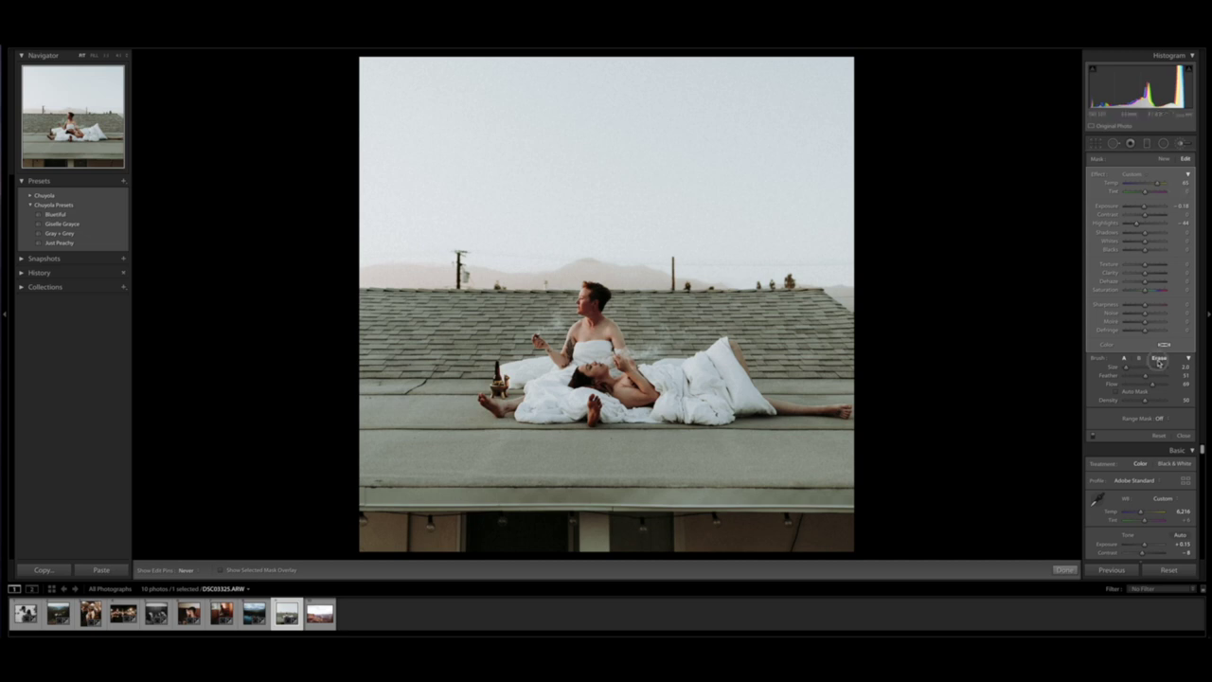
{"action": "left_click", "coordinate": [1158, 359]}
Step: Strongly reduce the rooftop photo's vibrance and convert the photo to black and white
{"action": "key", "text": "k"}
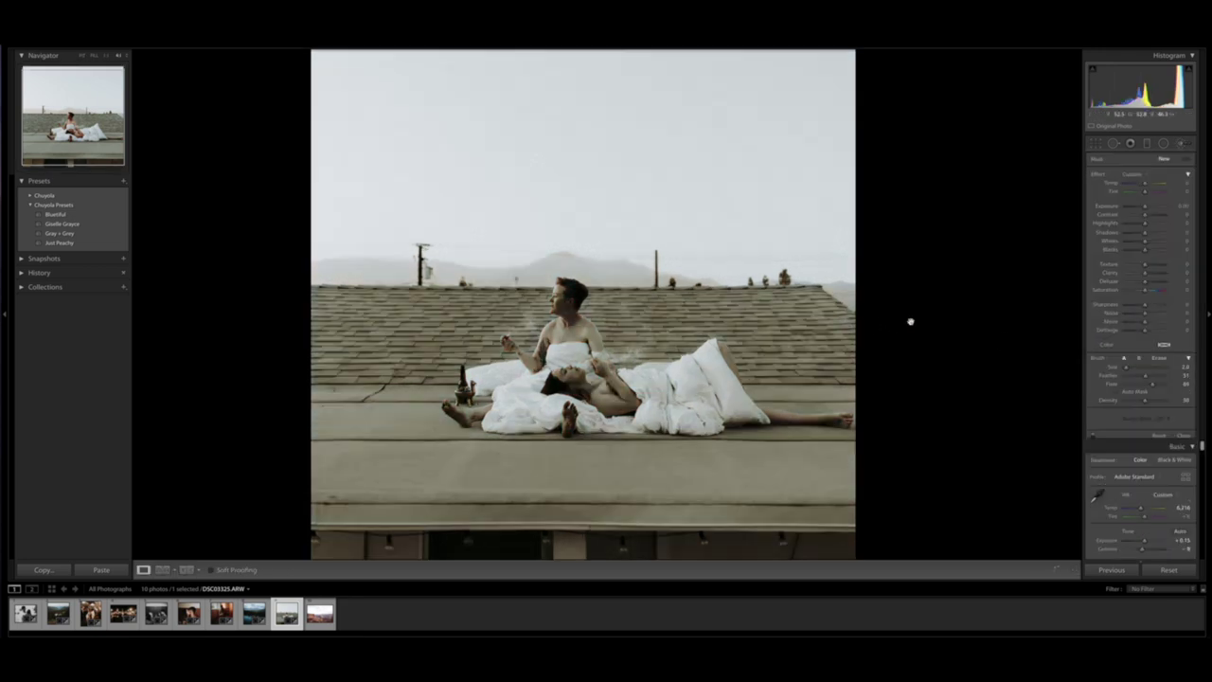
{"action": "left_click", "coordinate": [765, 335]}
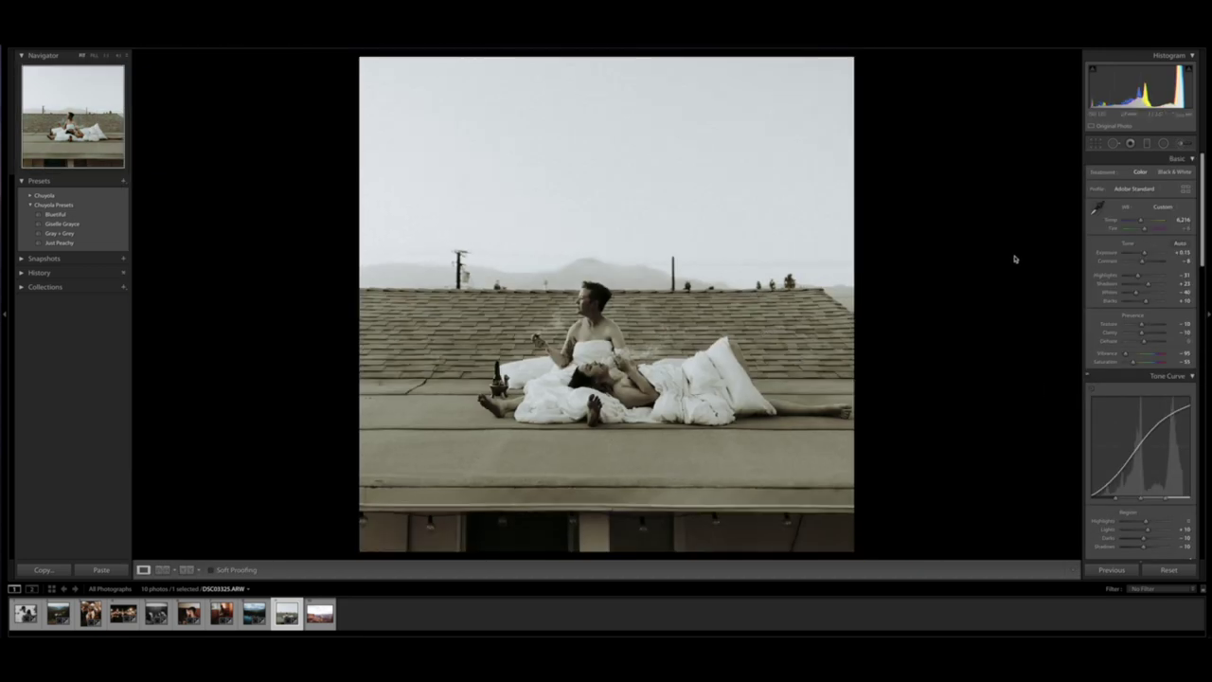
{"action": "key", "text": "v"}
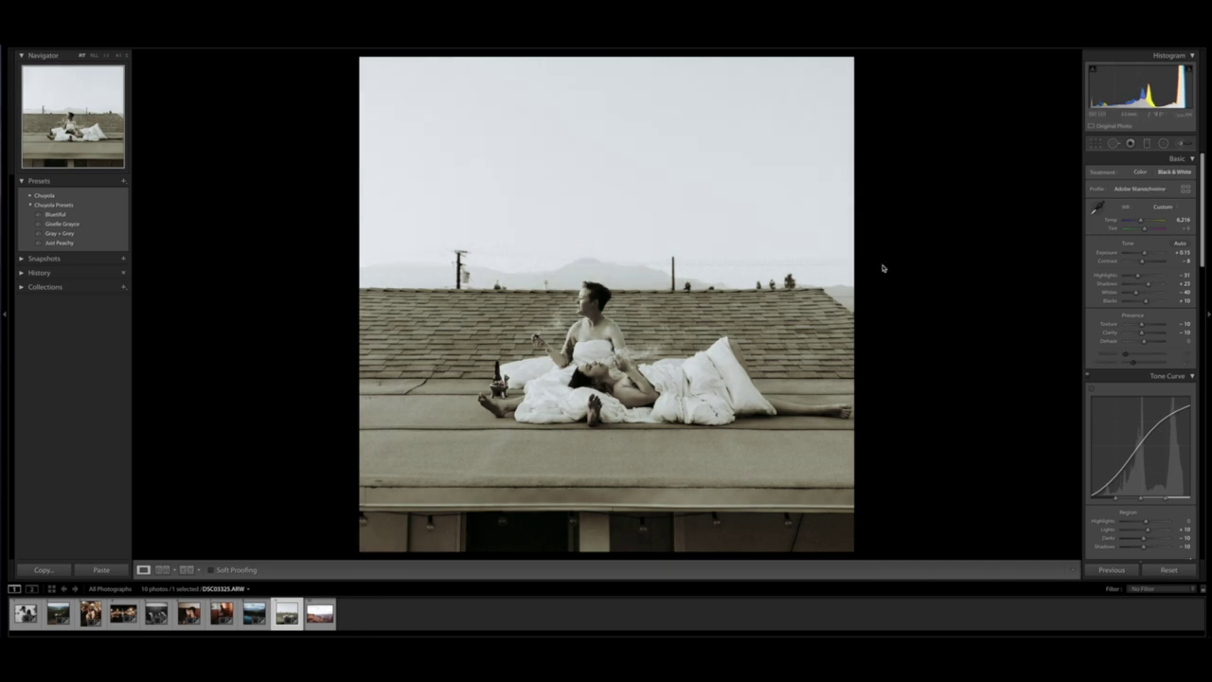
Step: Undo the rooftop photo's black-and-white conversion and the strong vibrance reduction
{"action": "key", "text": "v"}
{"action": "key", "text": "ctrl+z"}
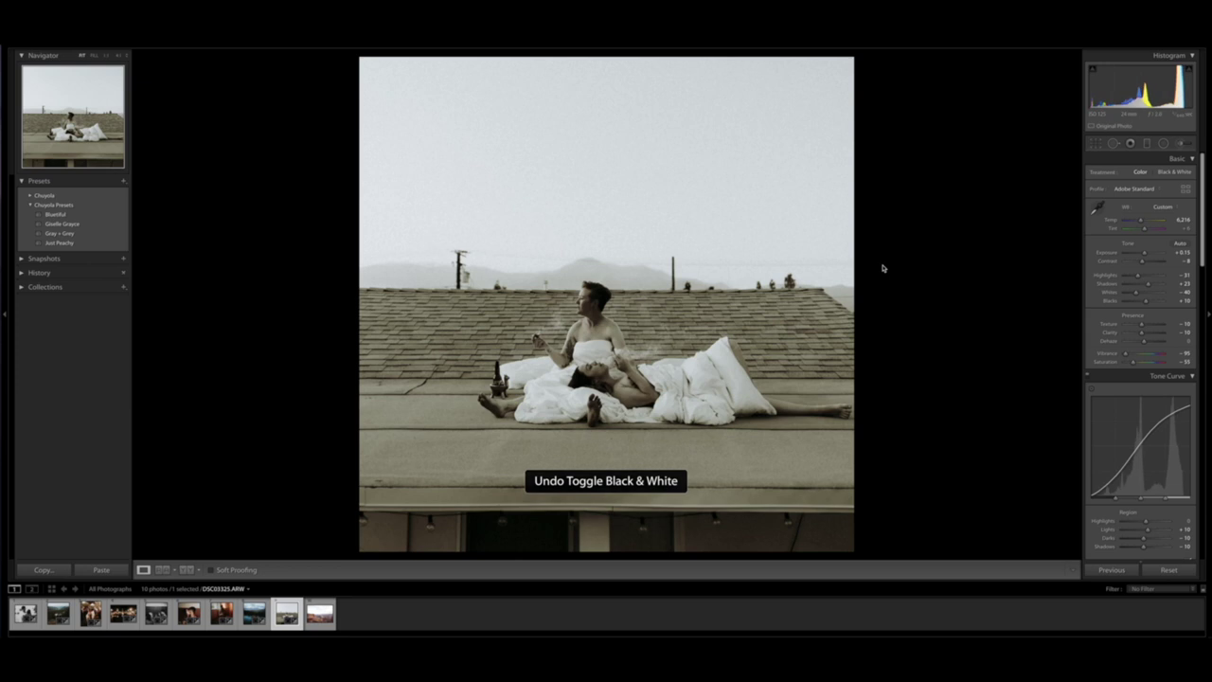
{"action": "key", "text": "ctrl+z"}
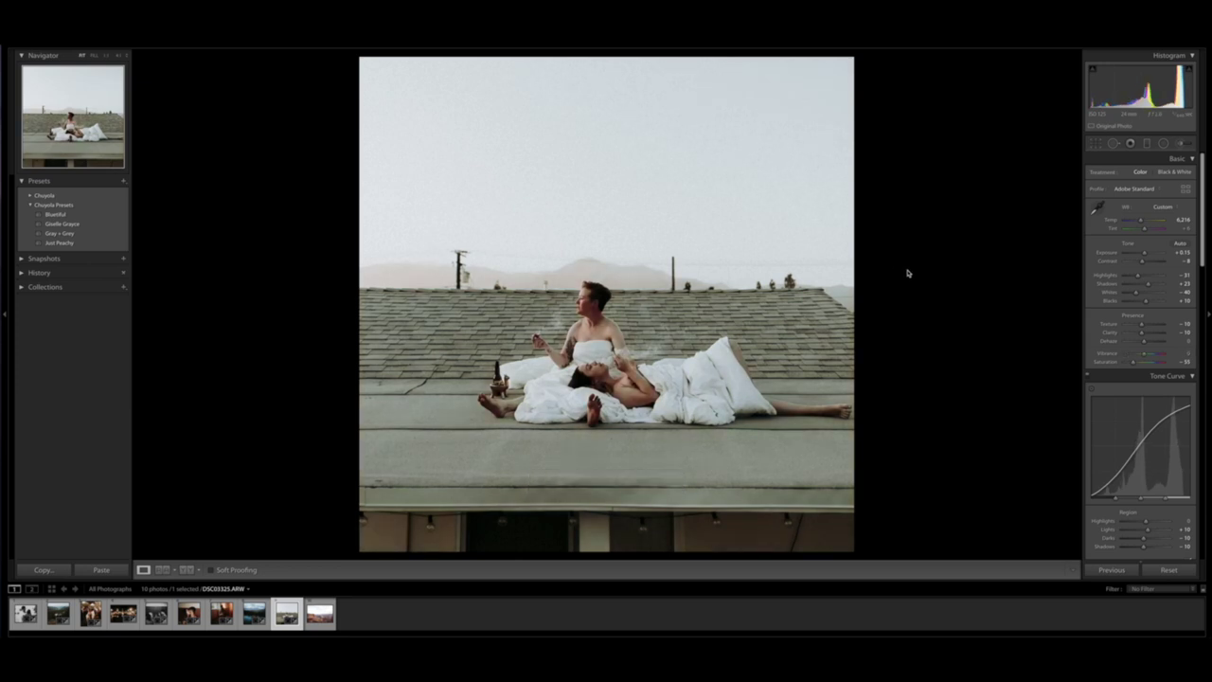
Step: Brush a local adjustment over the bluish mountain at the roofline's far right end and set its tint to -44
{"action": "key", "text": "r"}
{"action": "key", "text": "r"}
{"action": "left_click", "coordinate": [1187, 146]}
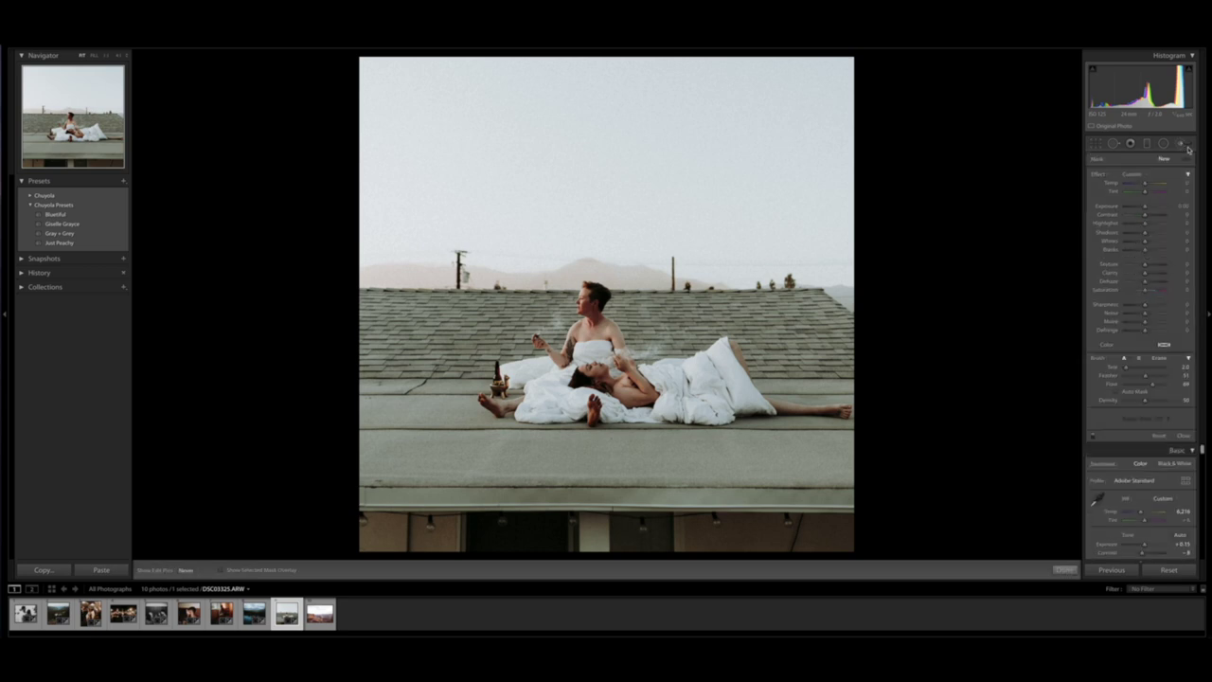
{"action": "left_click", "coordinate": [852, 301]}
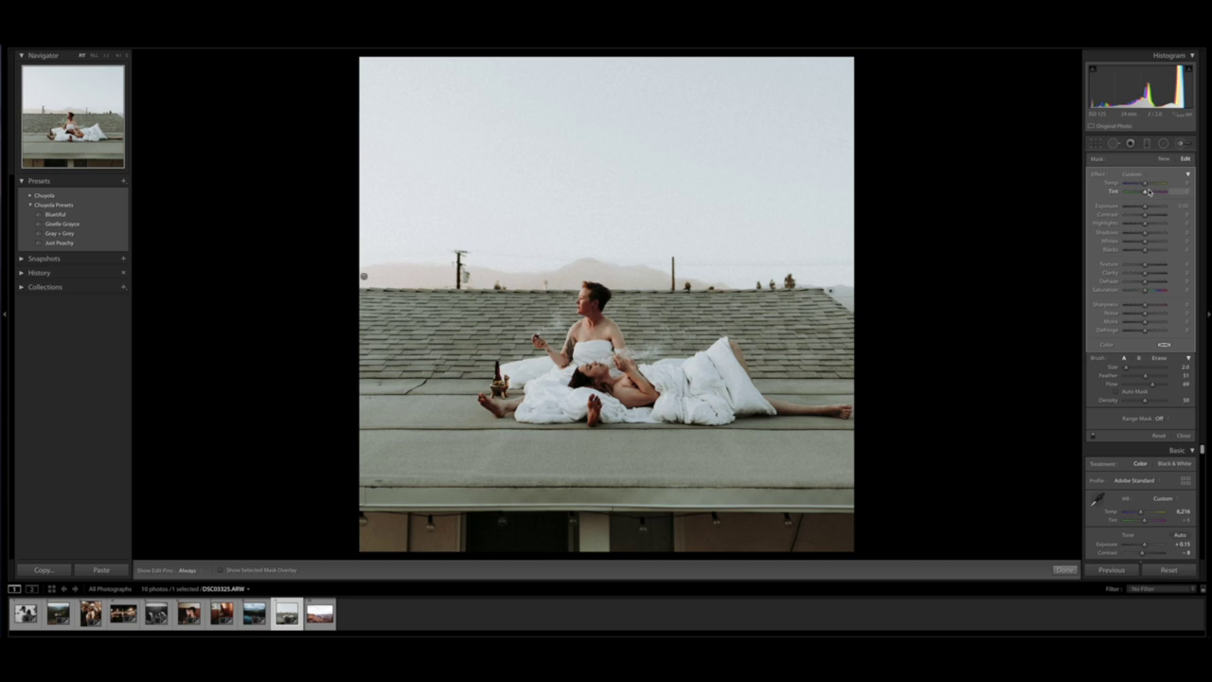
{"action": "mouse_move", "coordinate": [1145, 184]}
{"action": "left_mouse_down"}
{"action": "mouse_move", "coordinate": [1130, 184]}
{"action": "mouse_move", "coordinate": [1151, 193]}
{"action": "mouse_move", "coordinate": [1137, 192]}
{"action": "left_mouse_up"}
{"action": "key", "text": "k"}
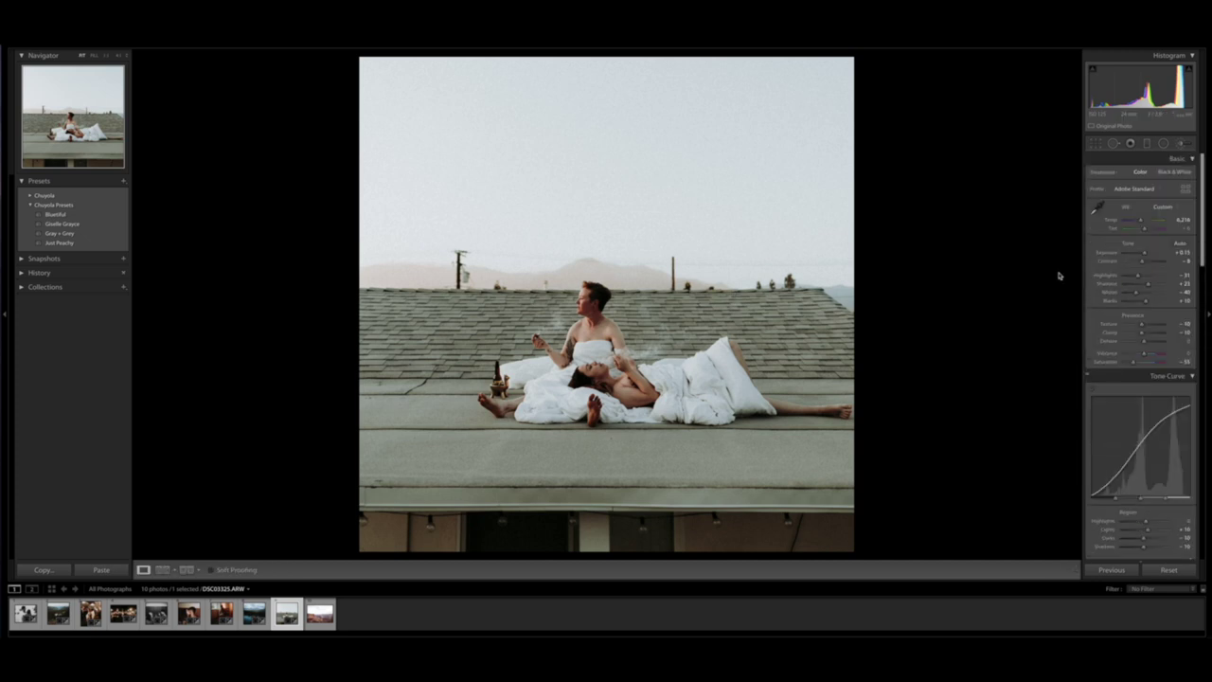
Step: Warm the temperature of the brush adjustment on the right-hand mountain, switch the brush to Erase and close it
{"action": "left_click", "coordinate": [1180, 143]}
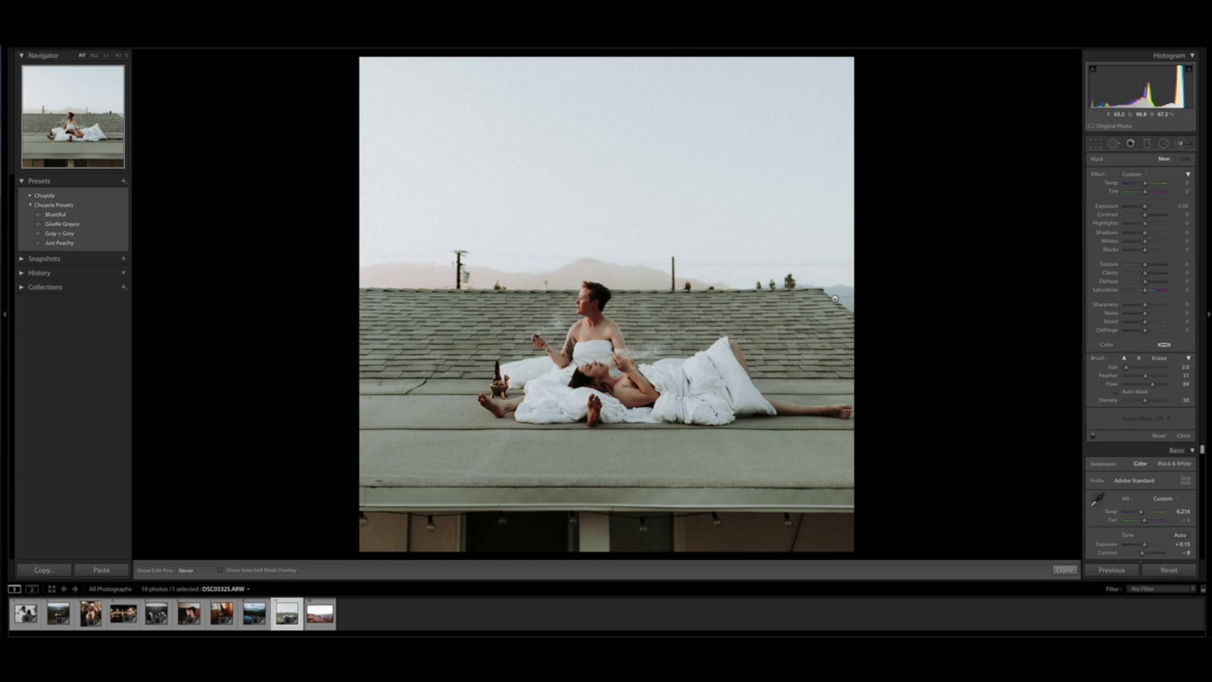
{"action": "key", "text": "h"}
{"action": "left_click", "coordinate": [831, 293]}
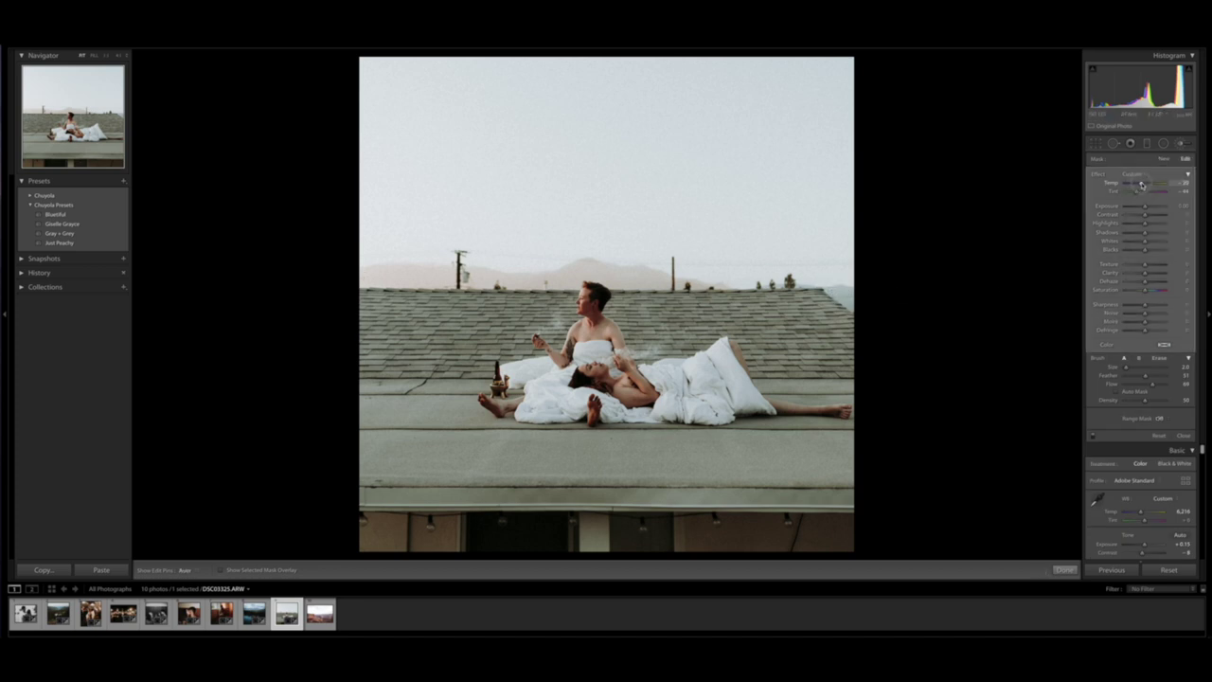
{"action": "left_click_drag", "start_coordinate": [1147, 185], "coordinate": [1150, 185]}
{"action": "left_click", "coordinate": [1159, 359]}
{"action": "key", "text": "Return"}
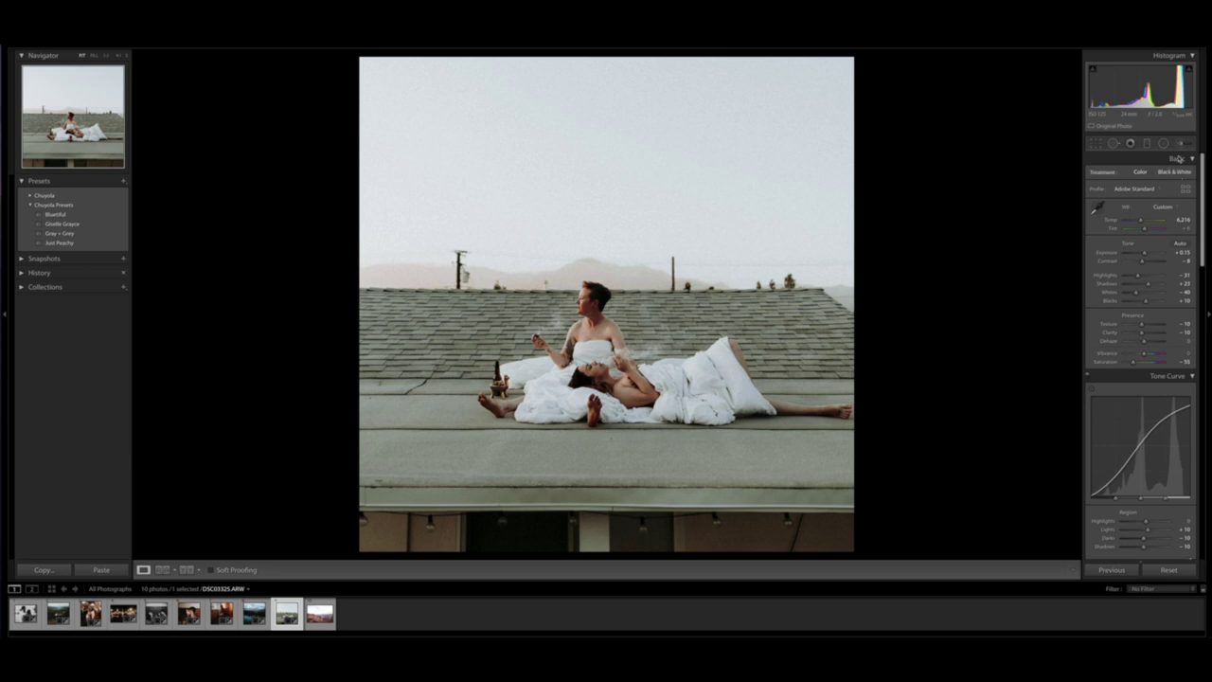
Step: Raise the saturation of the main mountain brush adjustment to 44, and undo the last brush change
{"action": "left_click", "coordinate": [1180, 143]}
{"action": "left_click", "coordinate": [363, 278]}
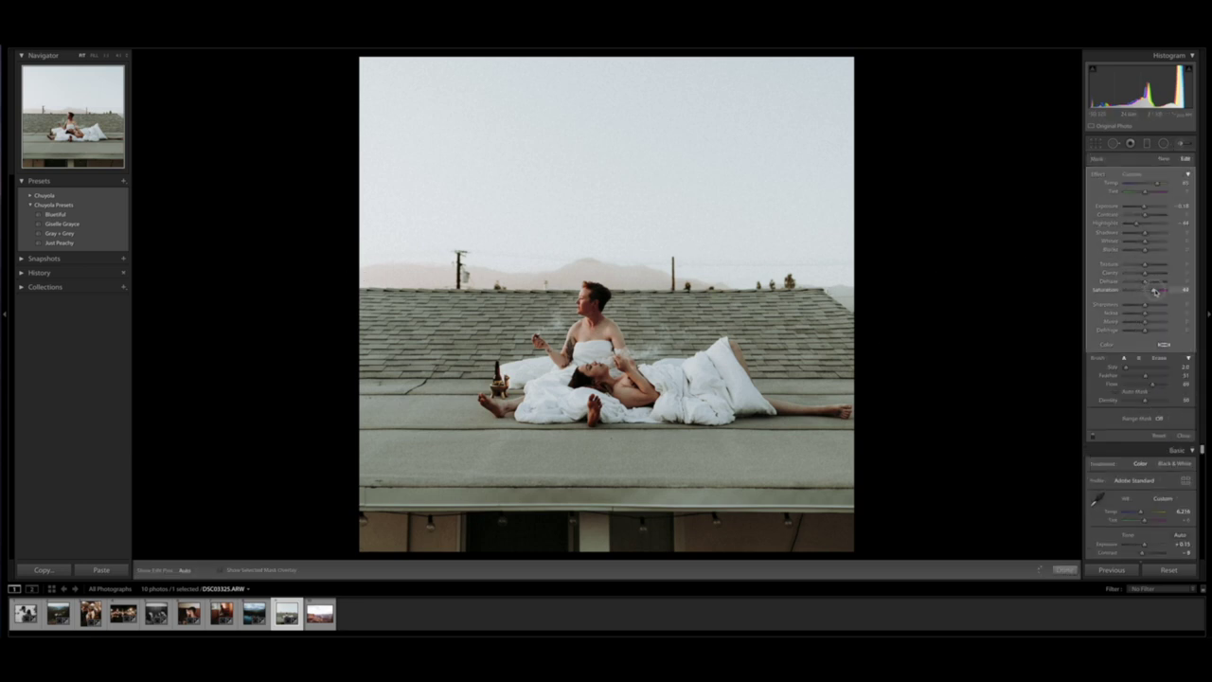
{"action": "left_click_drag", "start_coordinate": [1159, 291], "coordinate": [1154, 289]}
{"action": "left_click", "coordinate": [1159, 358]}
{"action": "key", "text": "ctrl+z"}
{"action": "key", "text": "k"}
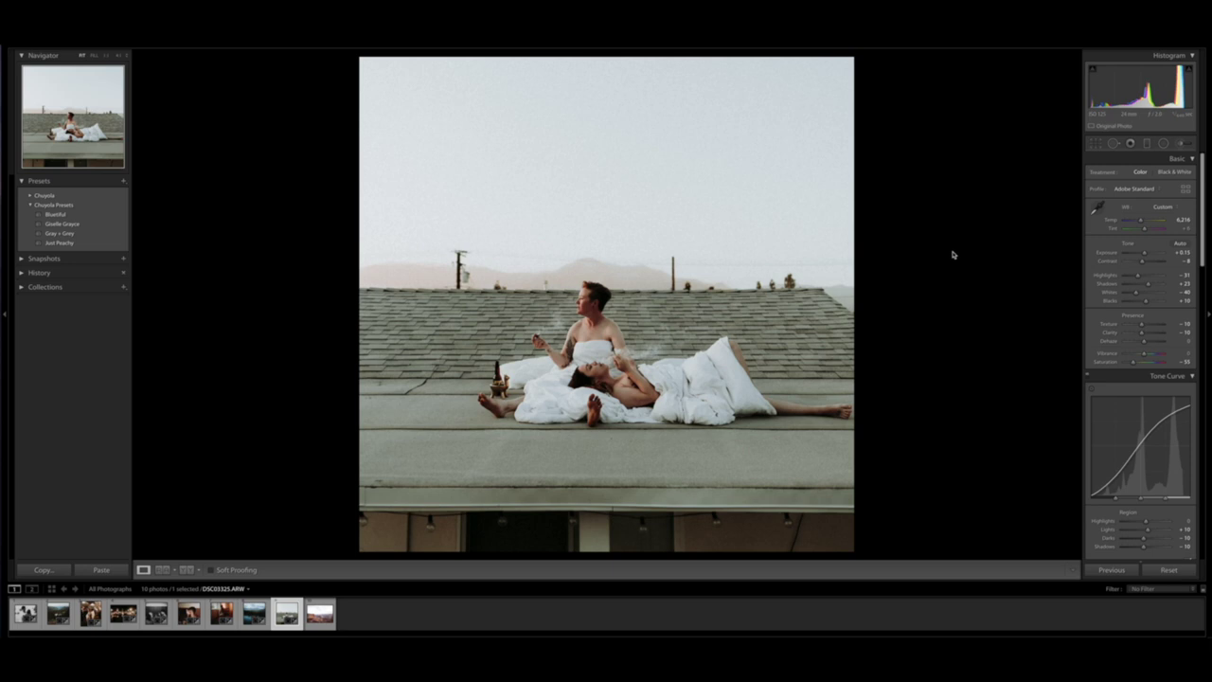
Step: Heal the uneven patches on the mountain peak above the seated person's head
{"action": "left_click", "coordinate": [591, 270]}
{"action": "key", "text": "q"}
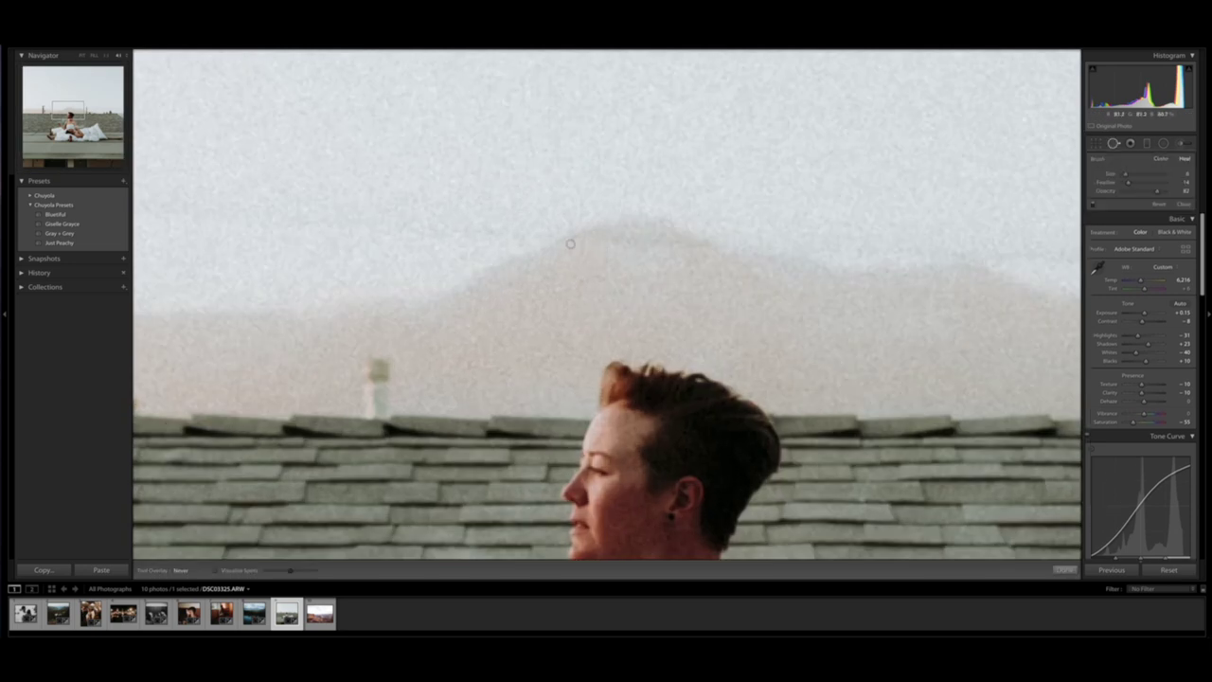
{"action": "mouse_move", "coordinate": [570, 244]}
{"action": "left_mouse_down"}
{"action": "mouse_move", "coordinate": [612, 233]}
{"action": "mouse_move", "coordinate": [579, 244]}
{"action": "mouse_move", "coordinate": [696, 245]}
{"action": "mouse_move", "coordinate": [622, 236]}
{"action": "left_mouse_up"}
{"action": "key", "text": "q"}
{"action": "left_click", "coordinate": [658, 281]}
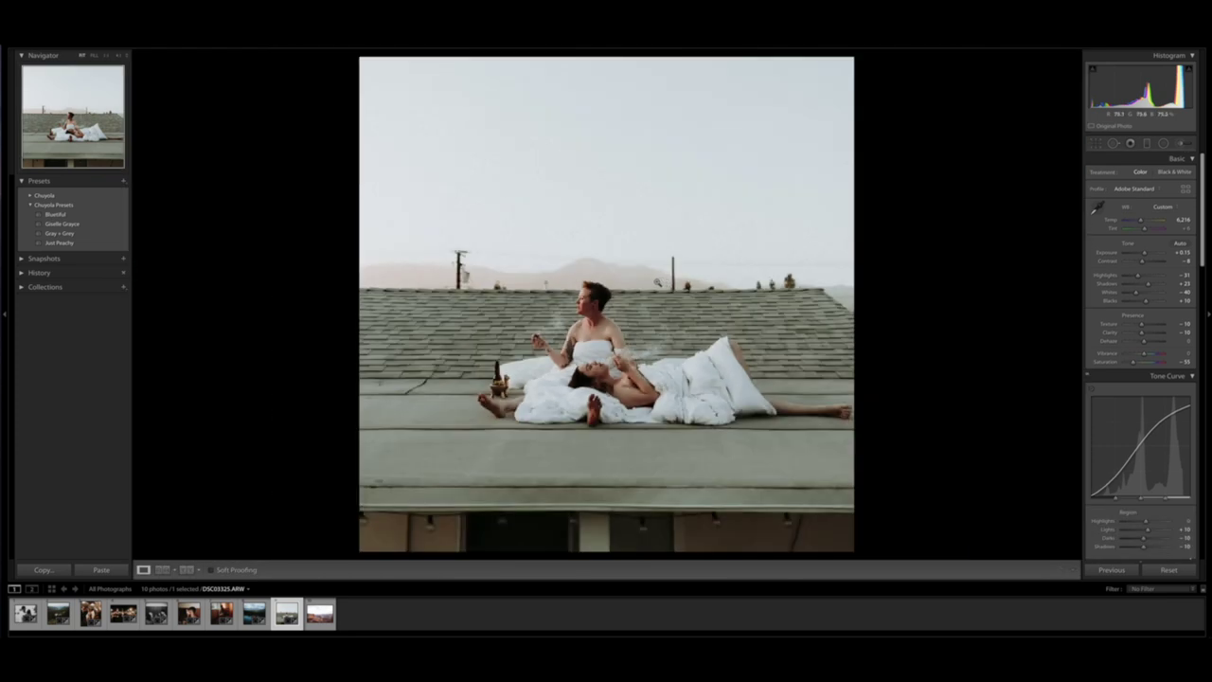
{"action": "key", "text": "q"}
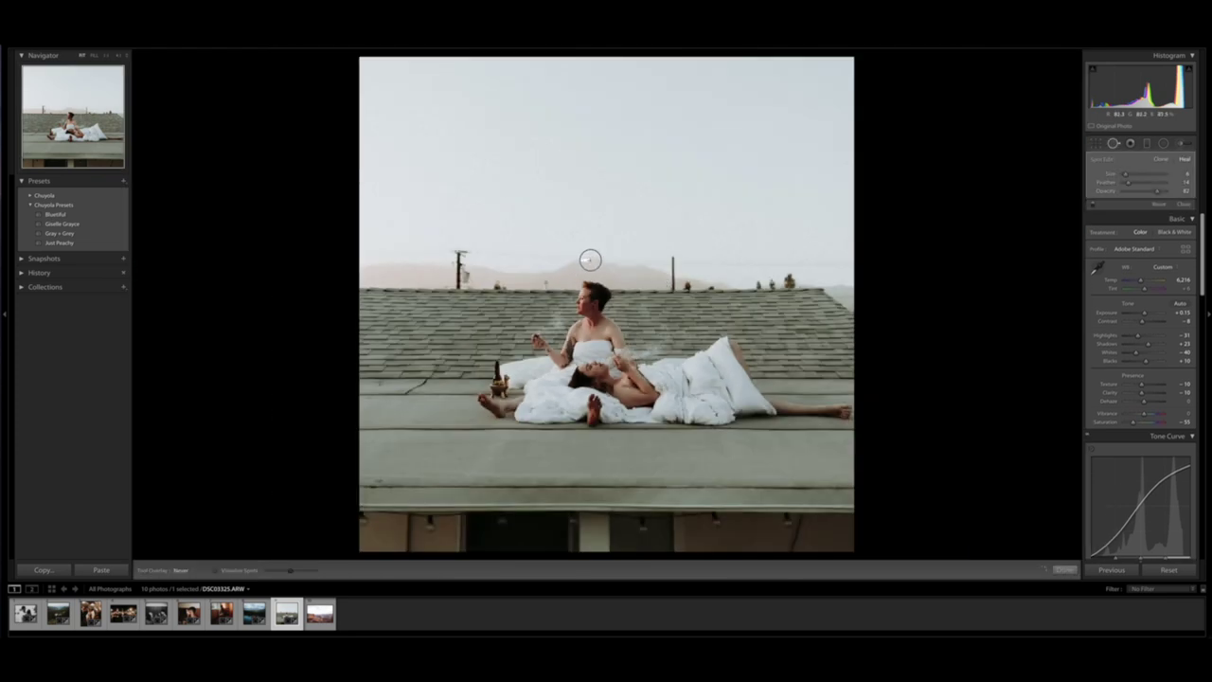
{"action": "left_click_drag", "start_coordinate": [590, 260], "coordinate": [586, 262]}
{"action": "key", "text": "q"}
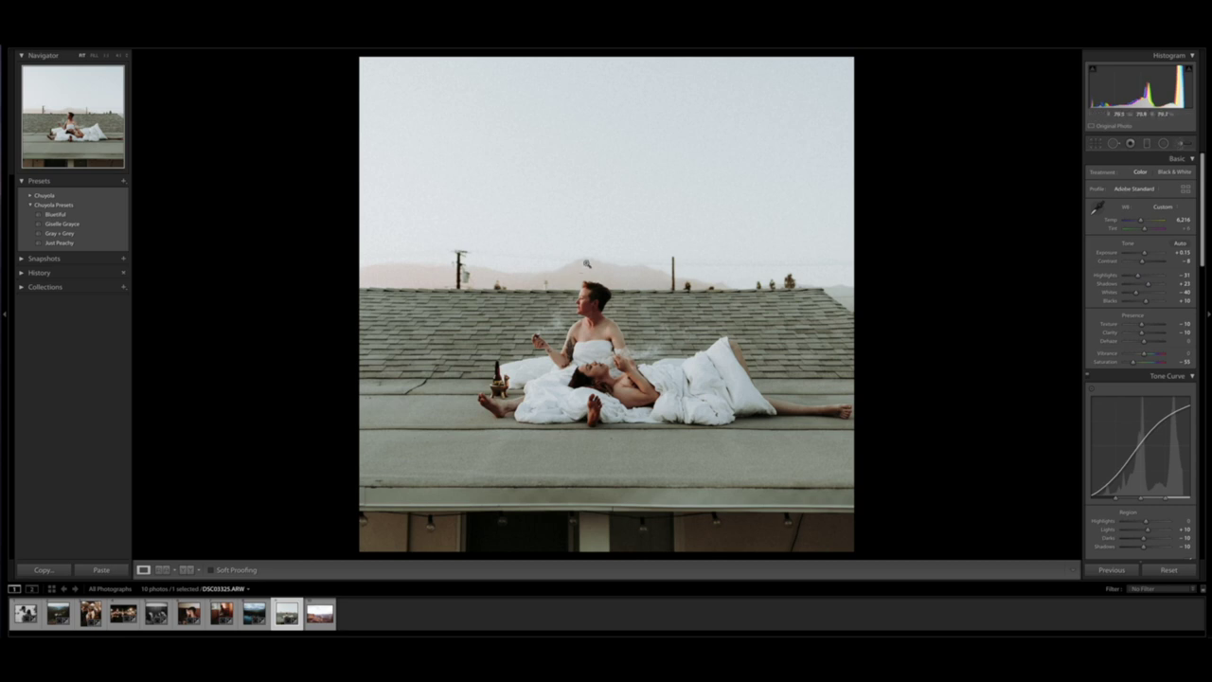
Step: Add a new brush adjustment on the mountain peak above the seated person and warm its temperature
{"action": "key", "text": "k"}
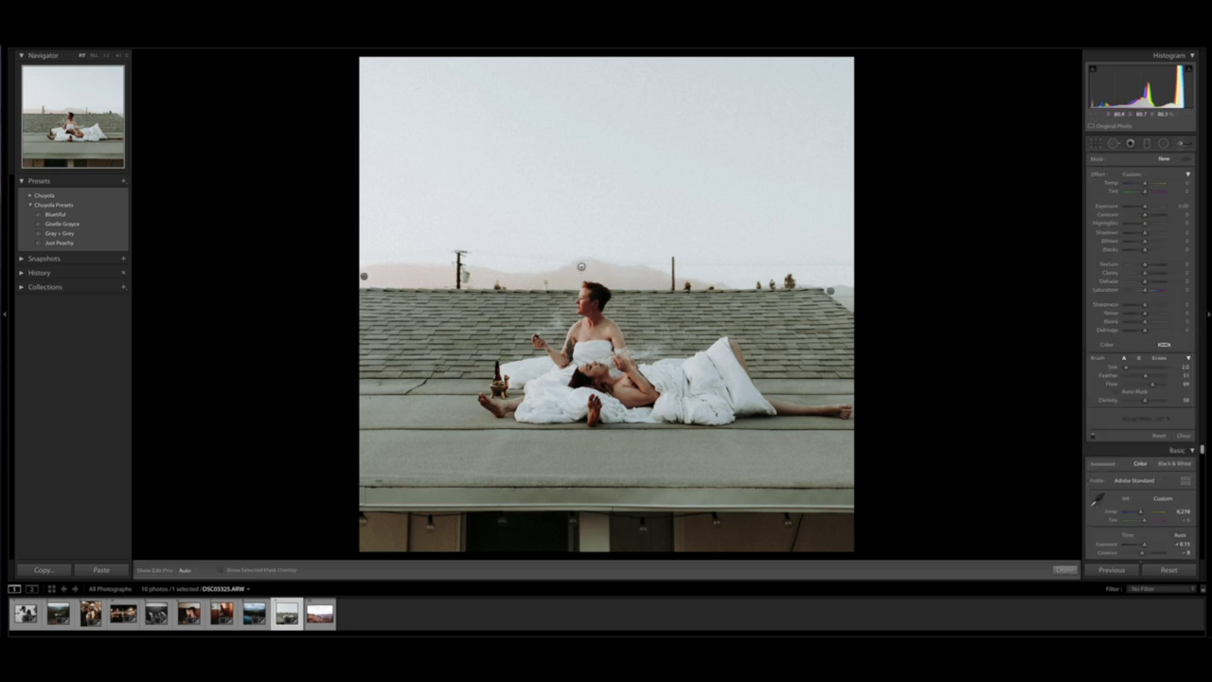
{"action": "left_click", "coordinate": [585, 265]}
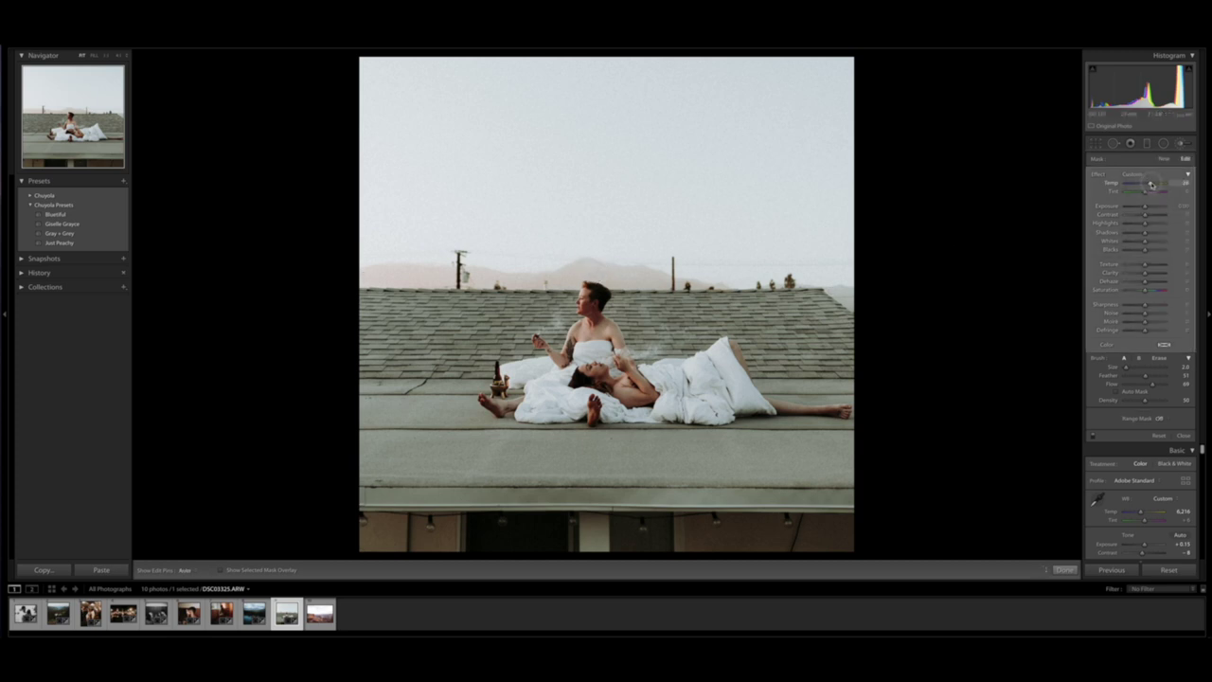
{"action": "left_click_drag", "start_coordinate": [1152, 185], "coordinate": [1149, 185]}
{"action": "key", "text": "h"}
{"action": "key", "text": "q"}
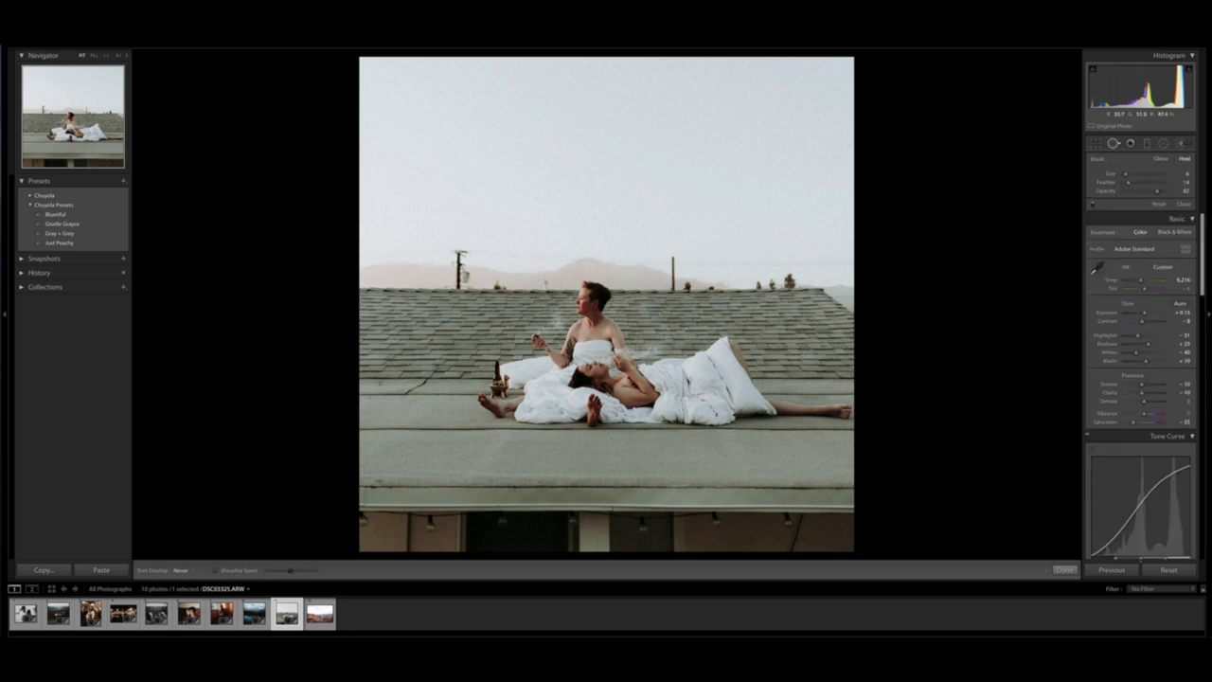
{"action": "key", "text": "q"}
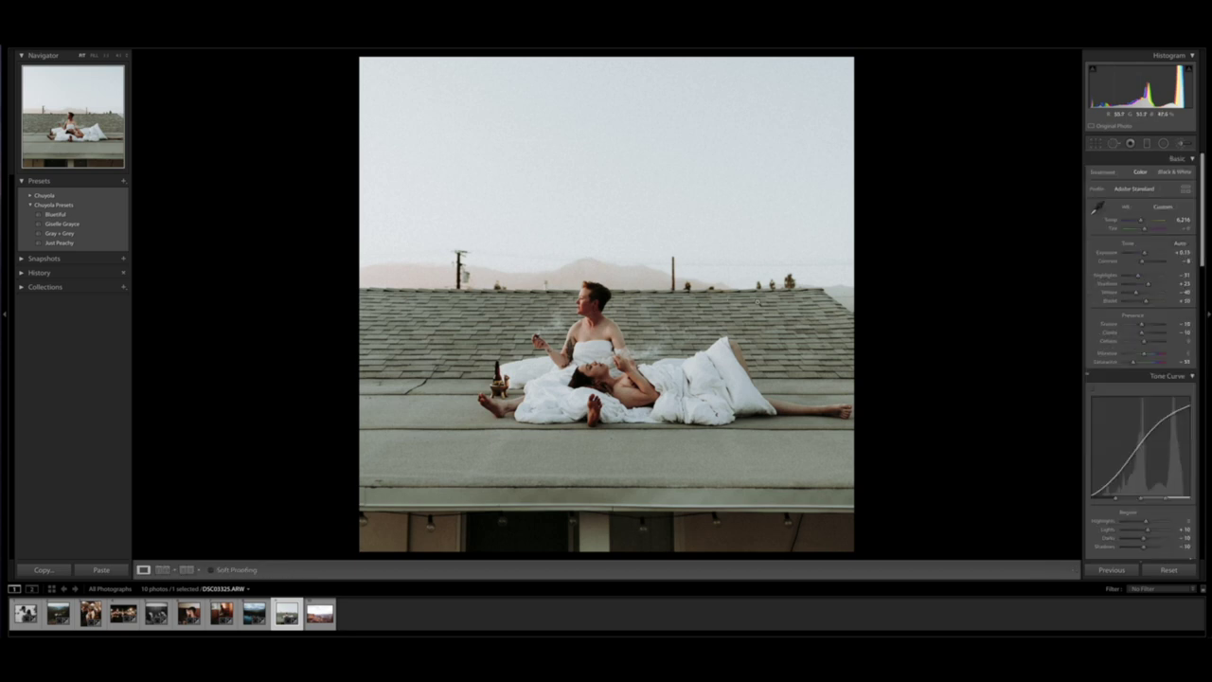
Step: Compare the rooftop photo before and after editing side by side
{"action": "key", "text": "t"}
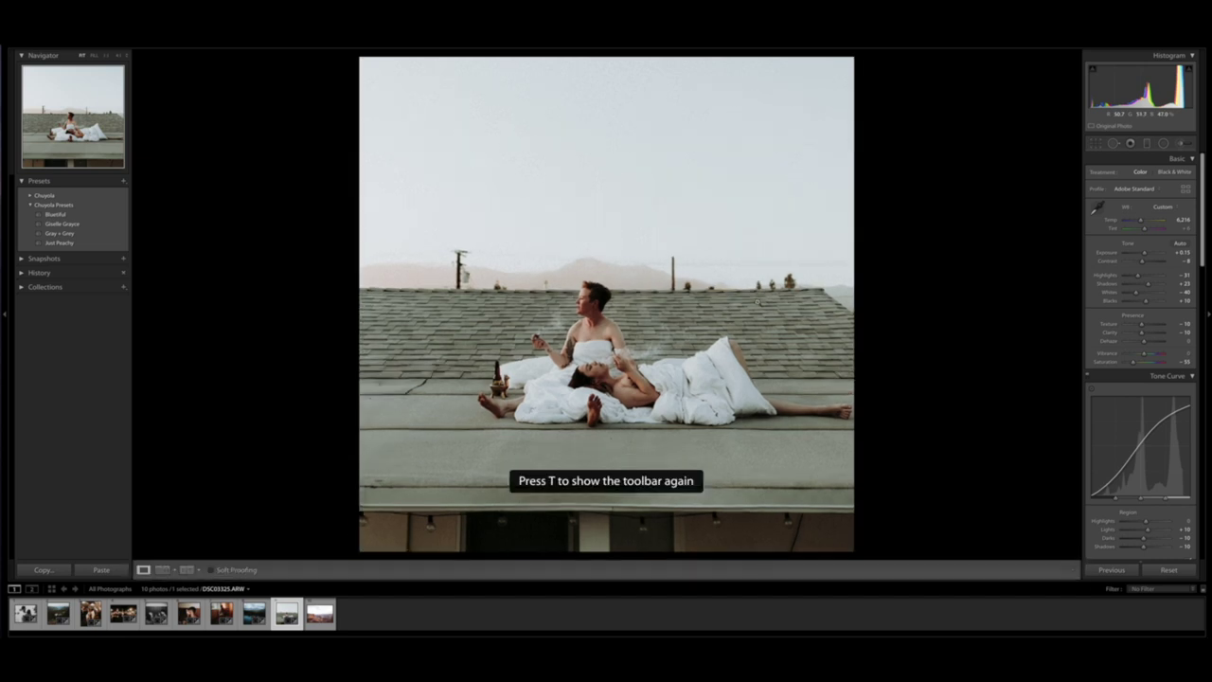
{"action": "key", "text": "y"}
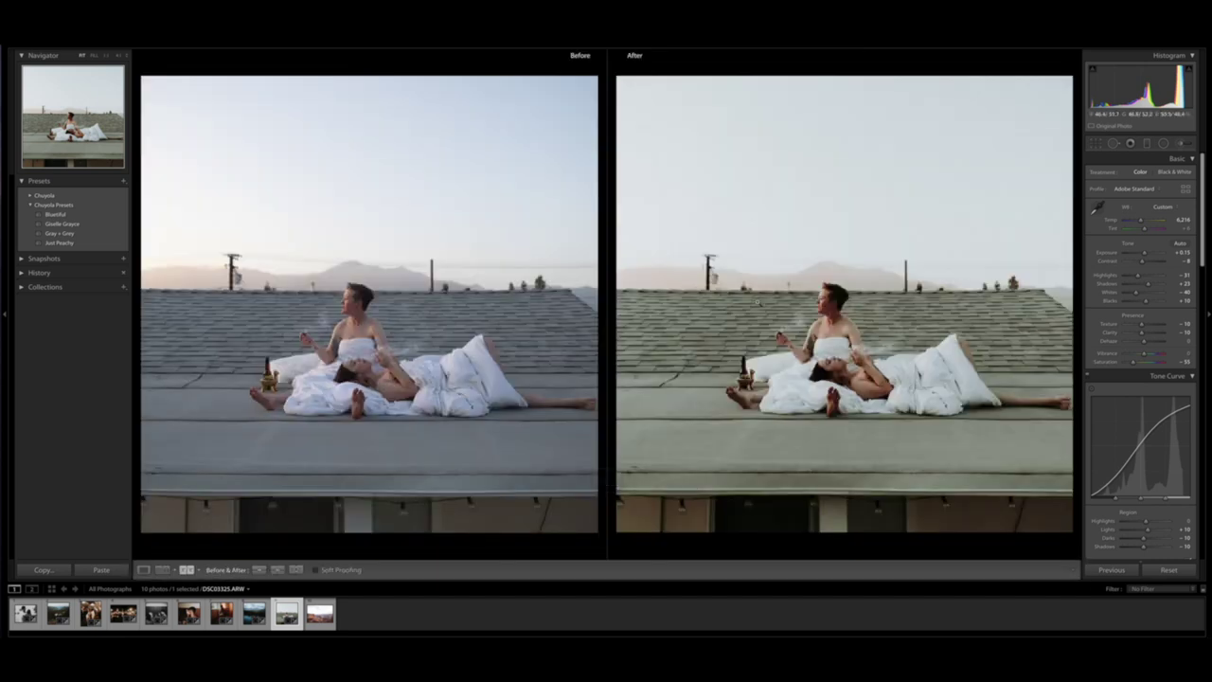
{"action": "key", "text": "y"}
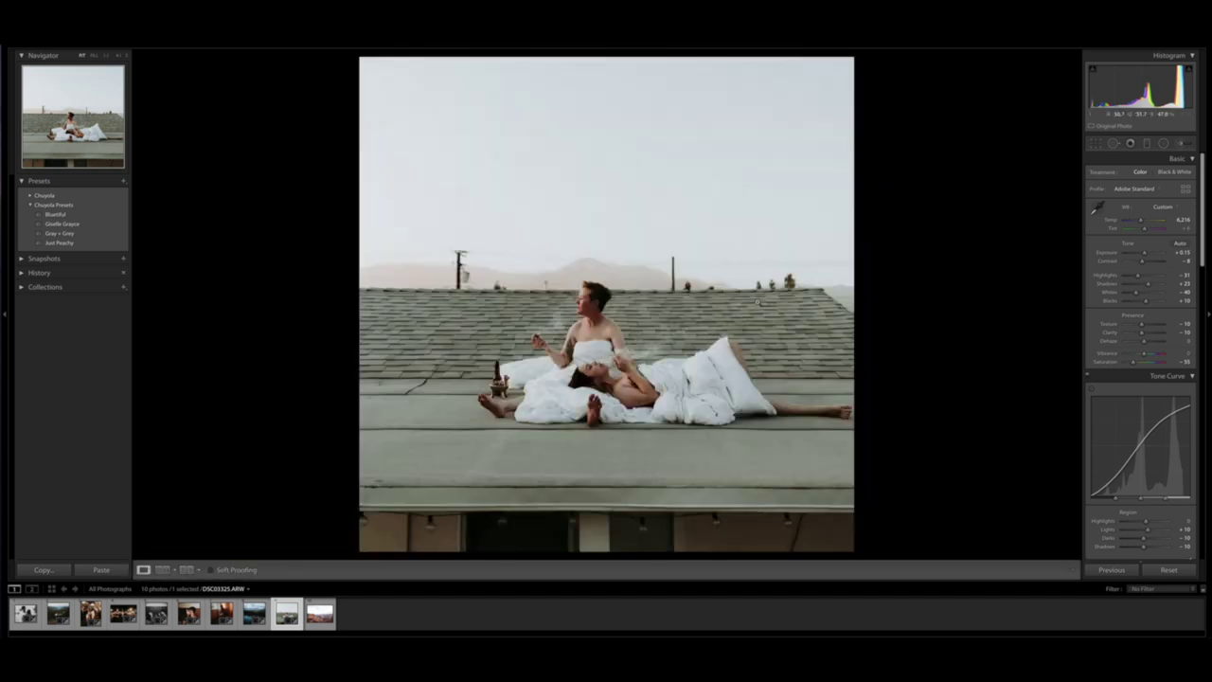
Step: Open the canyon photo and rotate it 0.12 degrees to level the horizon
{"action": "key", "text": "Right"}
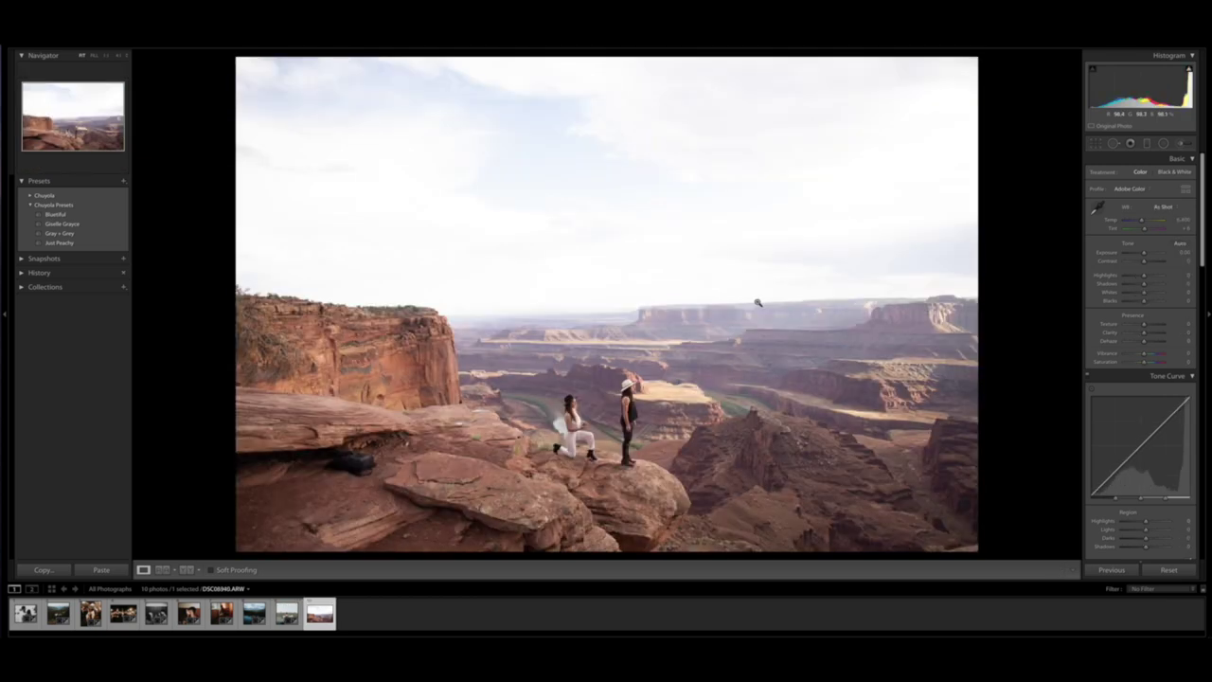
{"action": "key", "text": "r"}
{"action": "left_click_drag", "start_coordinate": [1012, 291], "coordinate": [1011, 299]}
{"action": "key", "text": "r"}
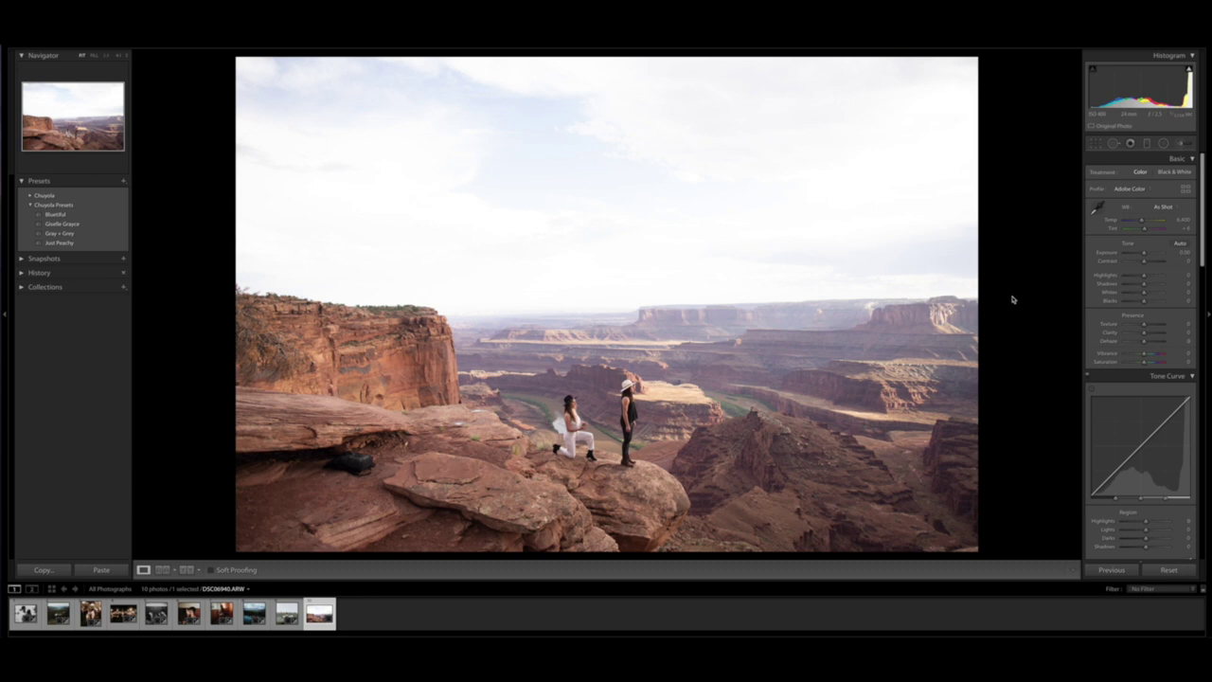
{"action": "key", "text": "w"}
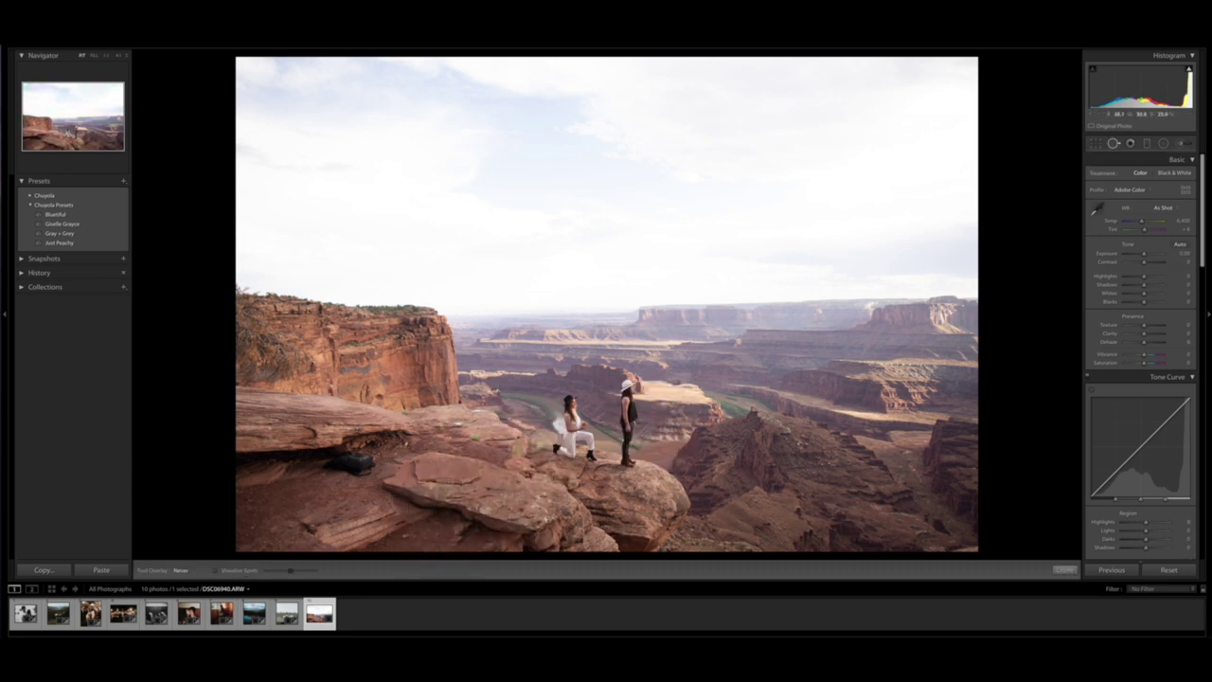
{"action": "key", "text": "q"}
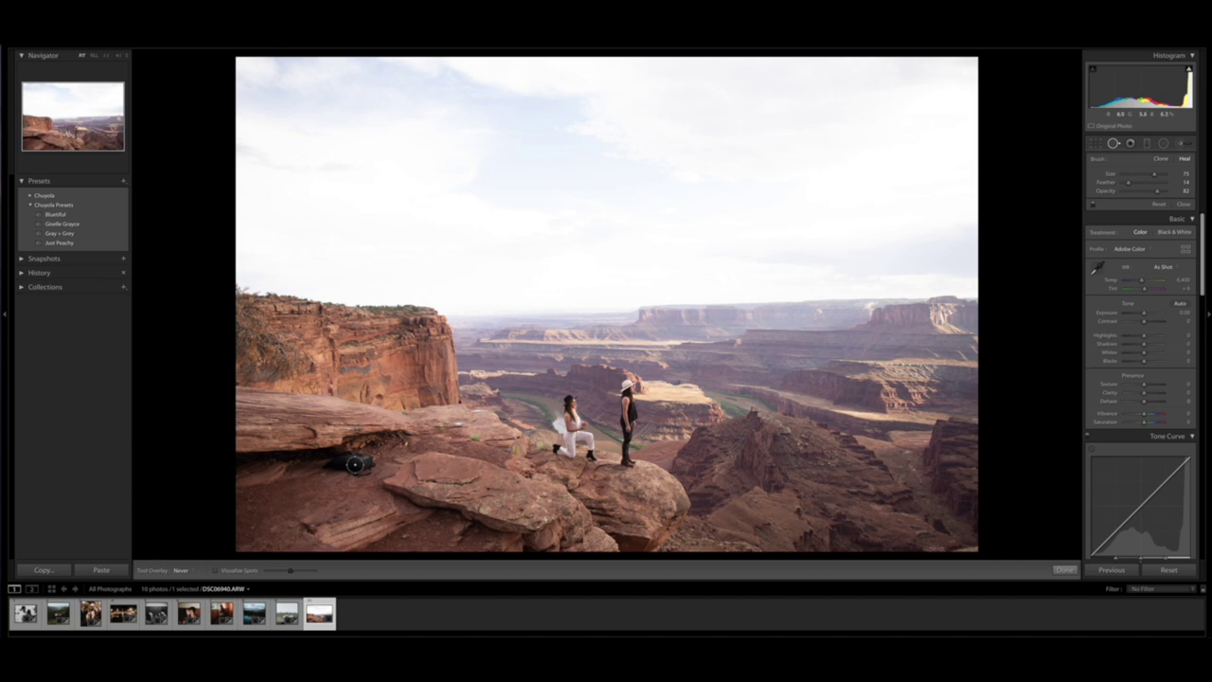
{"action": "key", "text": "q"}
{"action": "left_click", "coordinate": [591, 418]}
{"action": "left_click", "coordinate": [540, 466]}
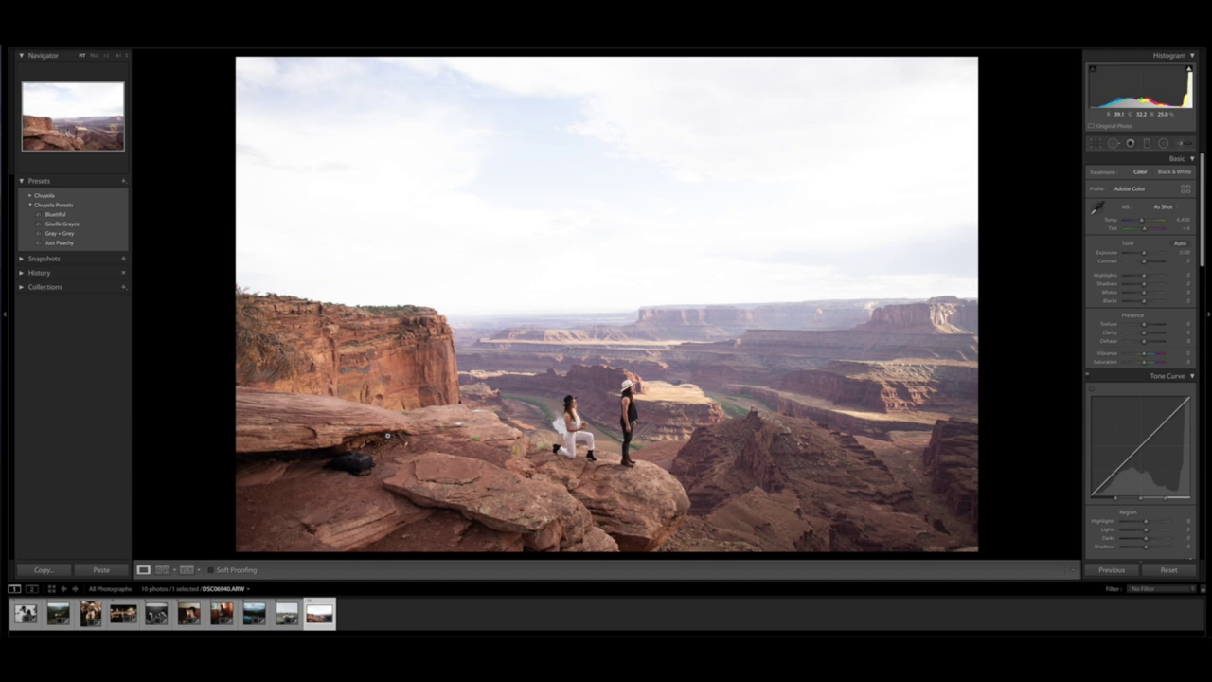
Step: Try a 1 x 1 crop of the canyon photo framed around the couple on the rock
{"action": "key", "text": "r"}
{"action": "left_click", "coordinate": [1154, 174]}
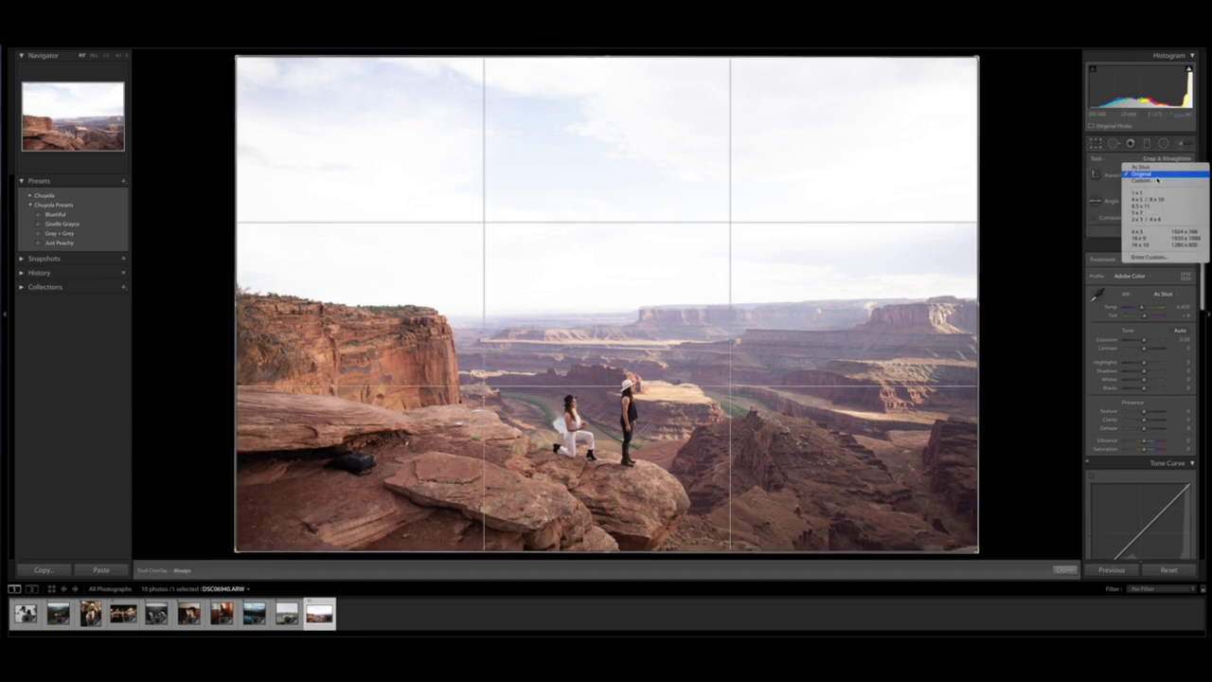
{"action": "left_click", "coordinate": [1150, 193]}
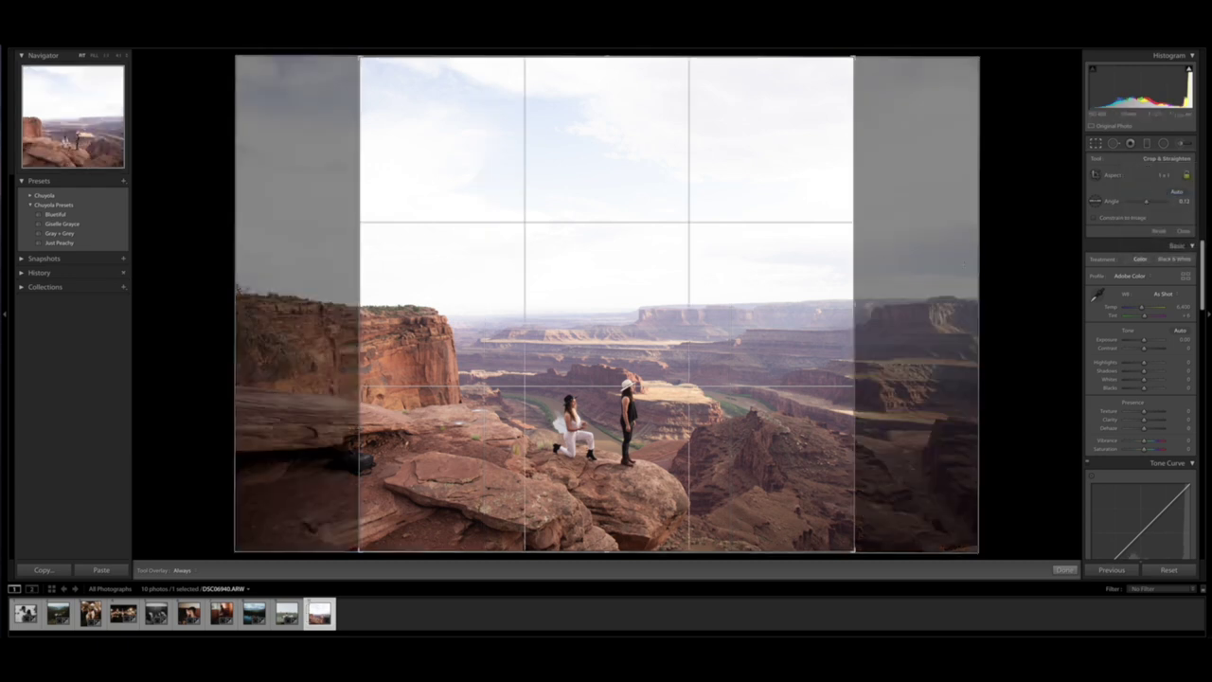
{"action": "left_click_drag", "start_coordinate": [961, 264], "coordinate": [961, 268]}
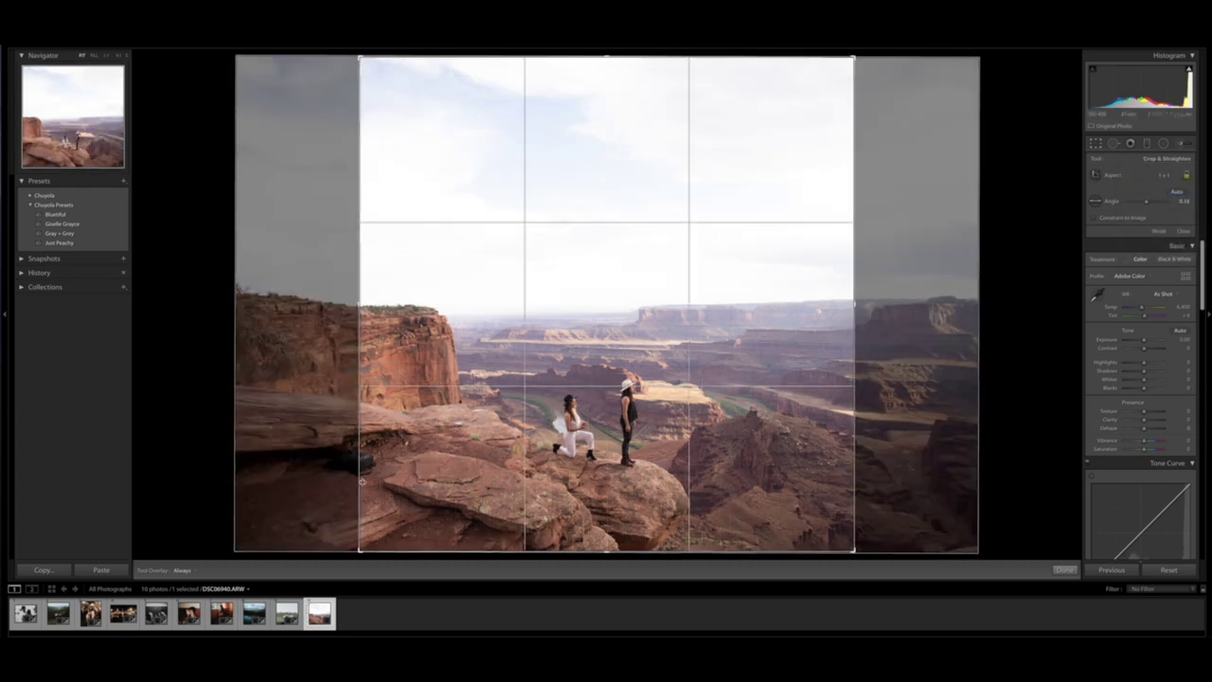
{"action": "left_click_drag", "start_coordinate": [608, 323], "coordinate": [590, 314]}
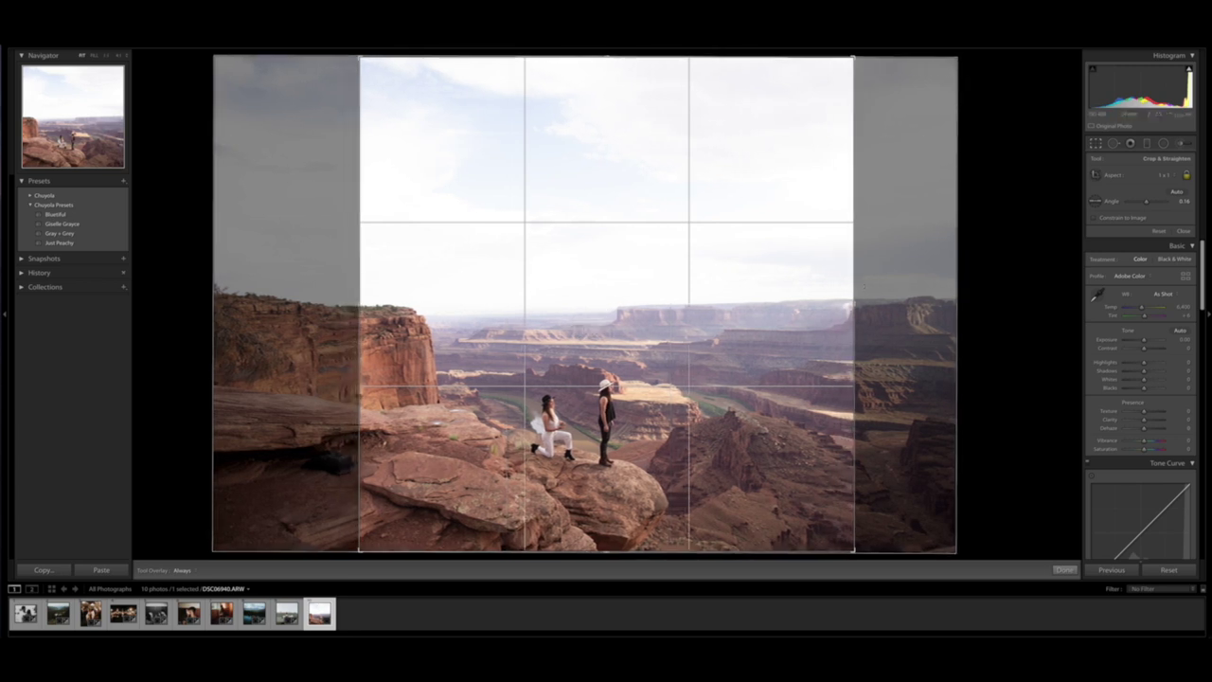
{"action": "left_click_drag", "start_coordinate": [853, 284], "coordinate": [833, 281]}
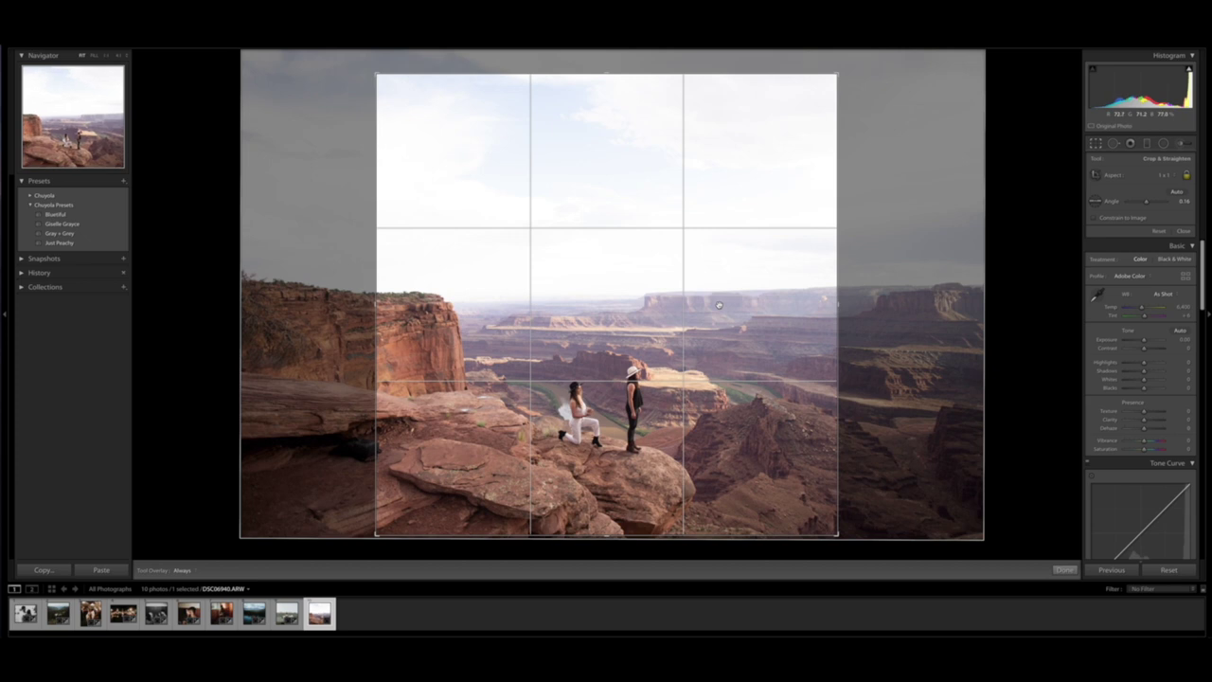
{"action": "key", "text": "Escape"}
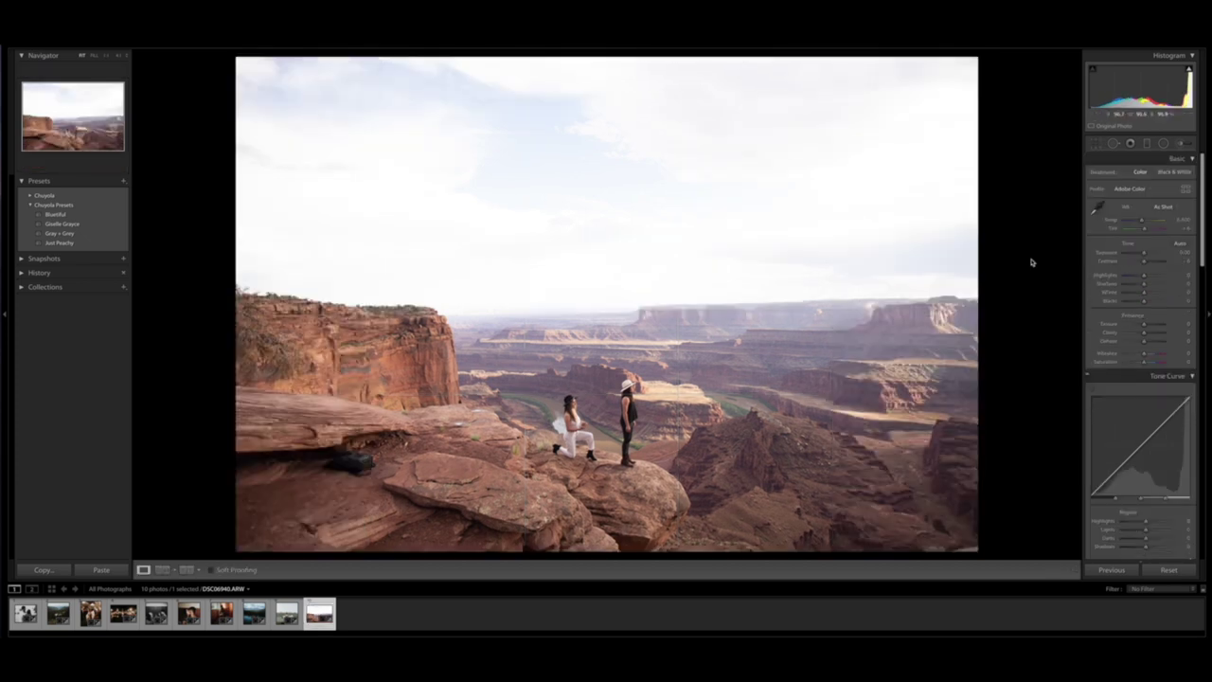
Step: Crop the canyon photo to 16 x 9, positioning the frame to trim mostly sky and a thin strip of foreground
{"action": "left_click", "coordinate": [1095, 143]}
{"action": "left_click", "coordinate": [1163, 174]}
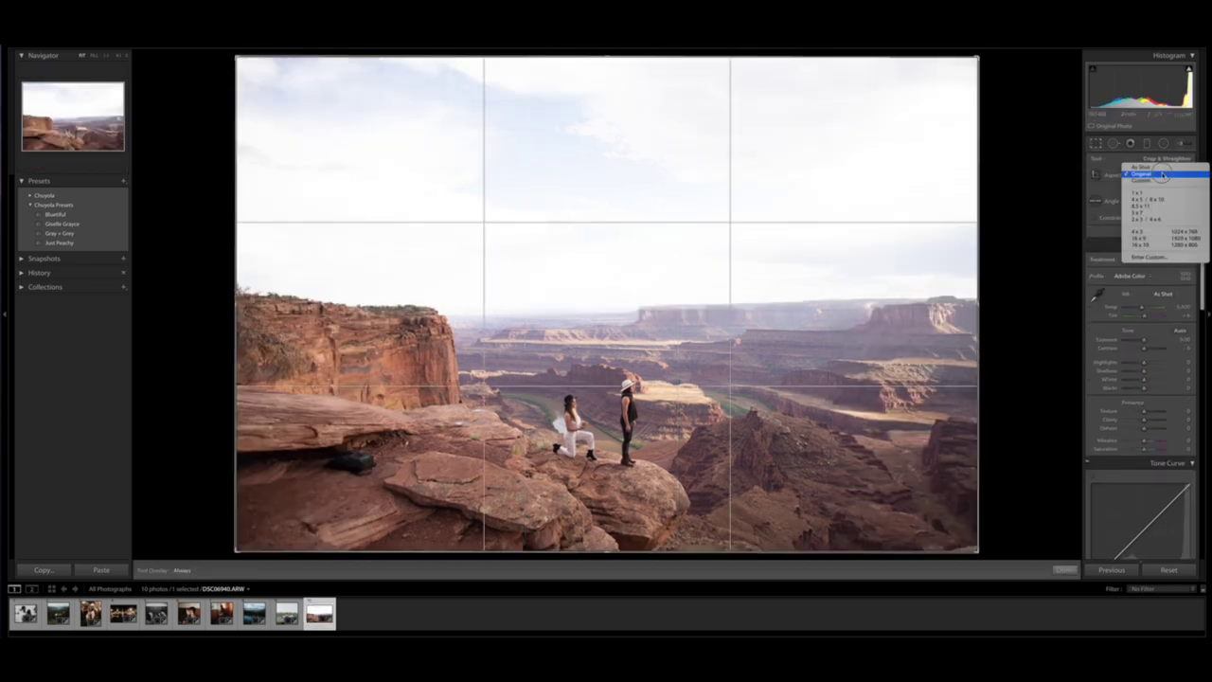
{"action": "left_click", "coordinate": [1156, 238]}
{"action": "left_click_drag", "start_coordinate": [745, 263], "coordinate": [719, 246]}
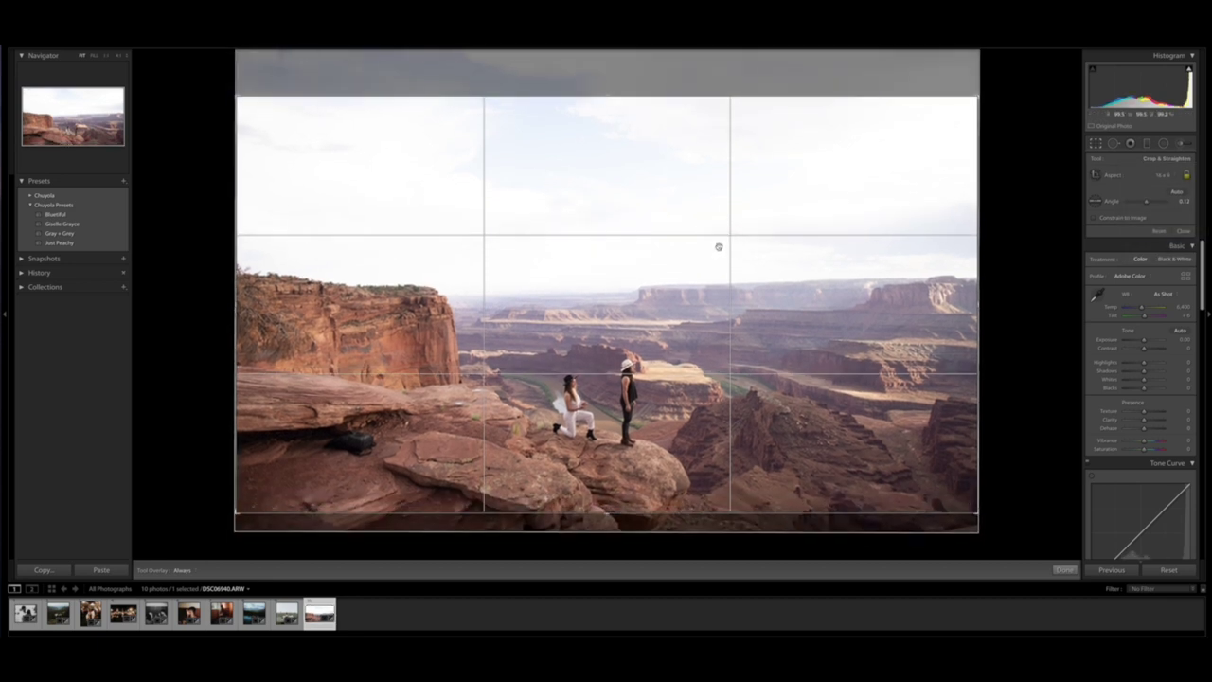
{"action": "key", "text": "Return"}
{"action": "key", "text": "r"}
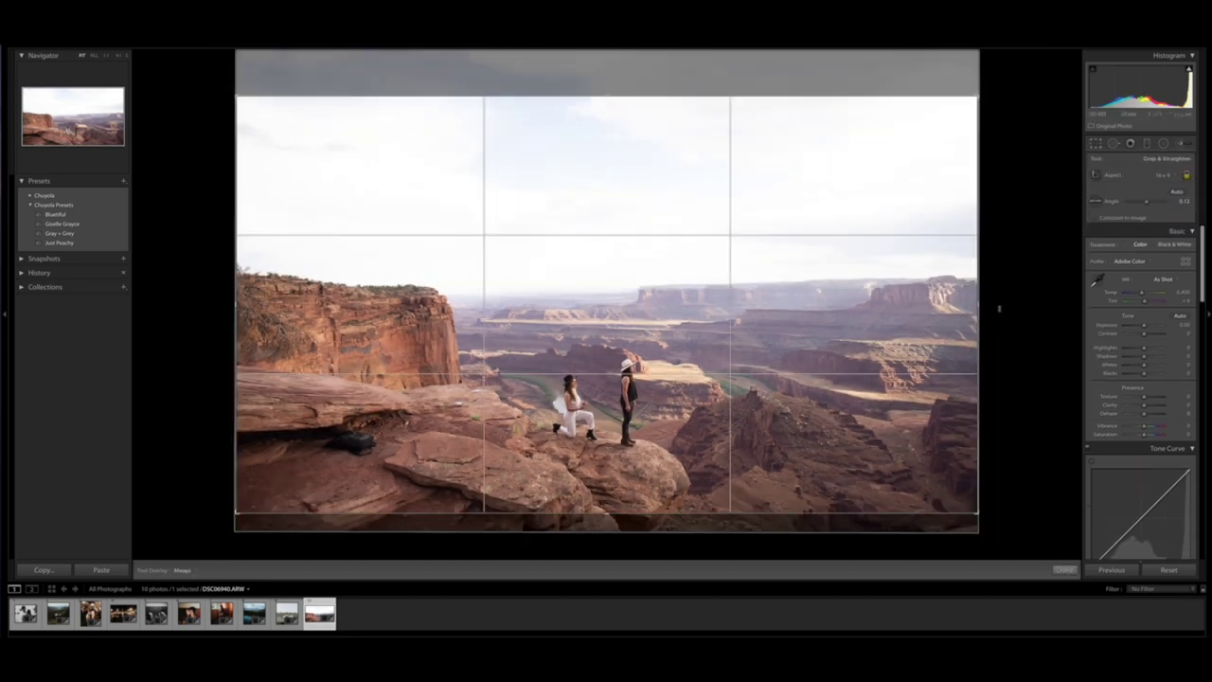
Step: Fine-tune the vertical position of the canyon photo's 16 x 9 crop frame and apply the crop
{"action": "left_click_drag", "start_coordinate": [999, 305], "coordinate": [999, 309]}
{"action": "key", "text": "Return"}
{"action": "key", "text": "r"}
{"action": "key", "text": "Return"}
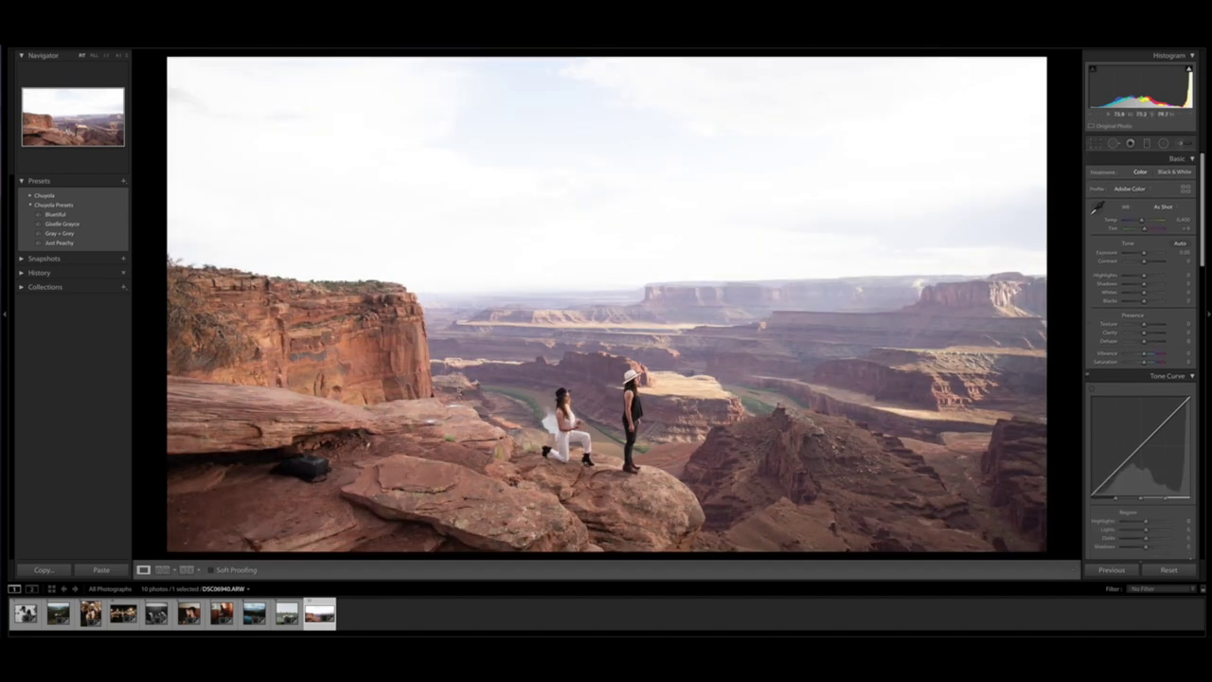
Step: Apply the Just Peachy preset to the canyon photo
{"action": "key", "text": "q"}
{"action": "key", "text": "q"}
{"action": "key", "text": "q"}
{"action": "left_click", "coordinate": [58, 243]}
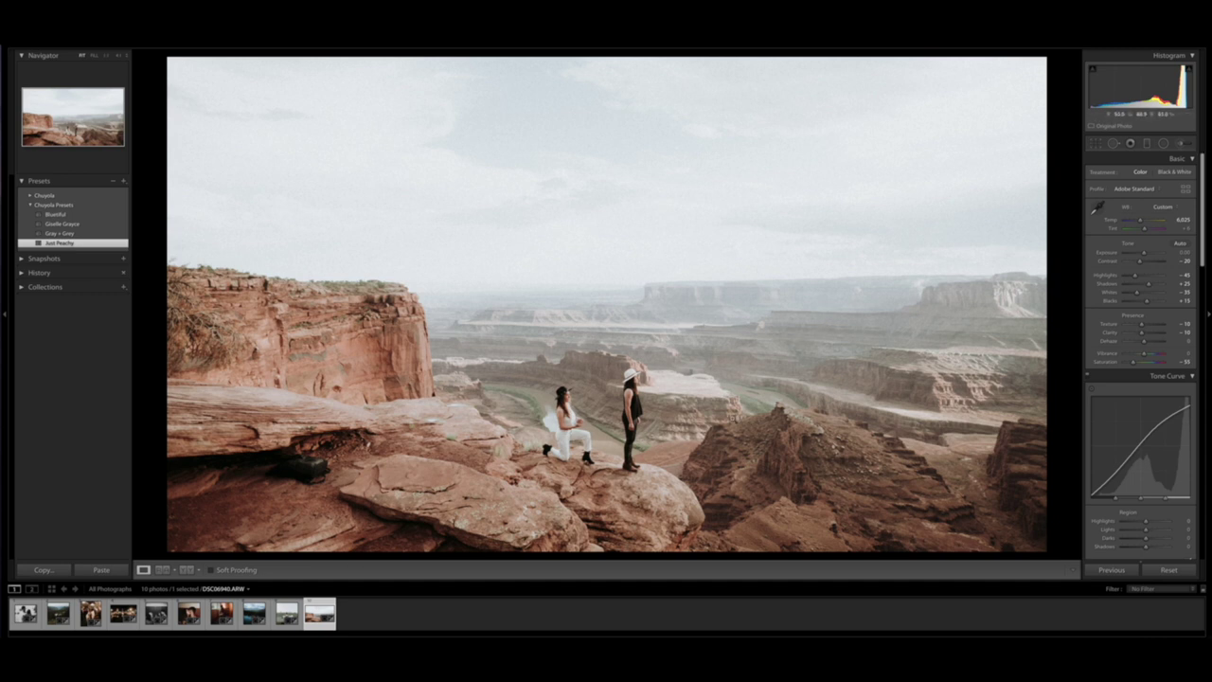
Step: Set the canyon photo's overall exposure to −0.40
{"action": "key", "text": "minus"}
{"action": "key", "text": "minus"}
{"action": "key", "text": "minus"}
{"action": "key", "text": "minus"}
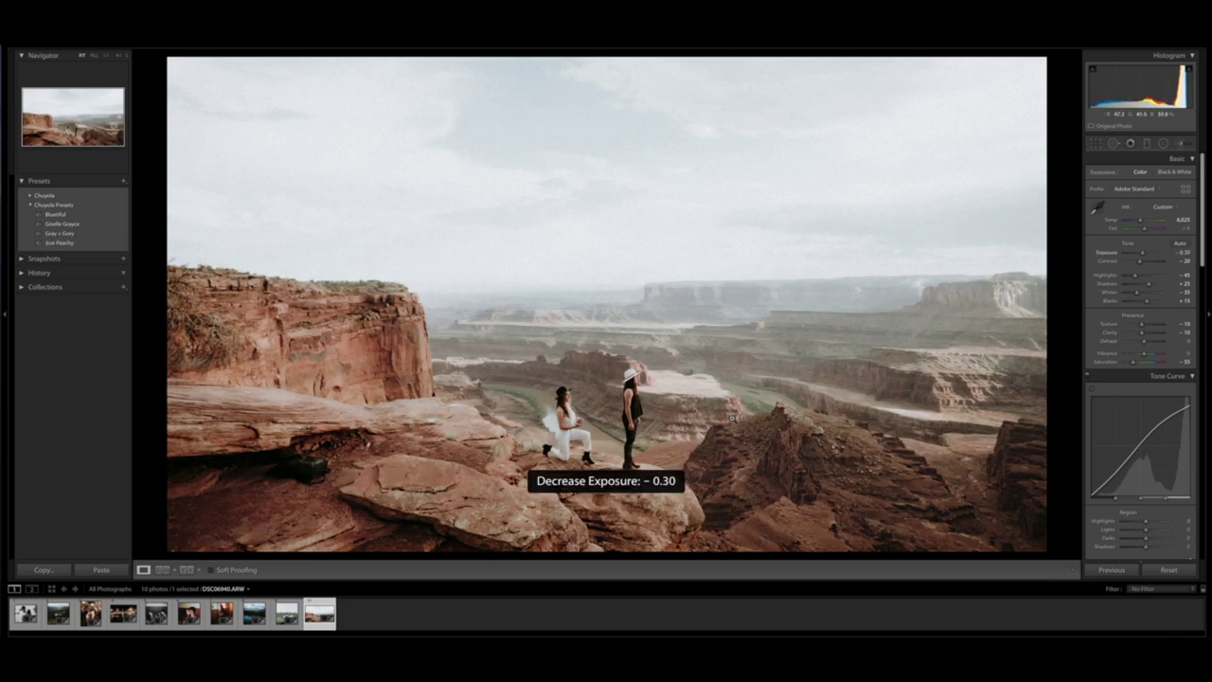
{"action": "key", "text": "minus"}
{"action": "key", "text": "minus"}
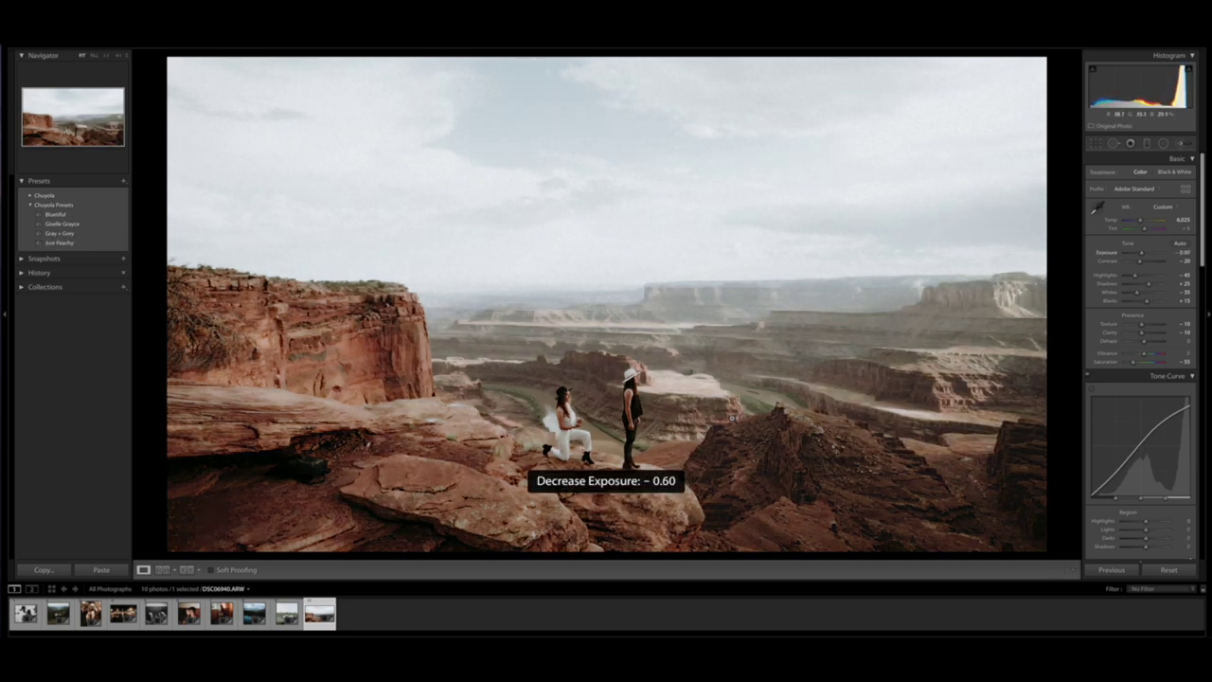
{"action": "key", "text": "equal"}
{"action": "key", "text": "minus"}
{"action": "key", "text": "equal"}
{"action": "key", "text": "minus"}
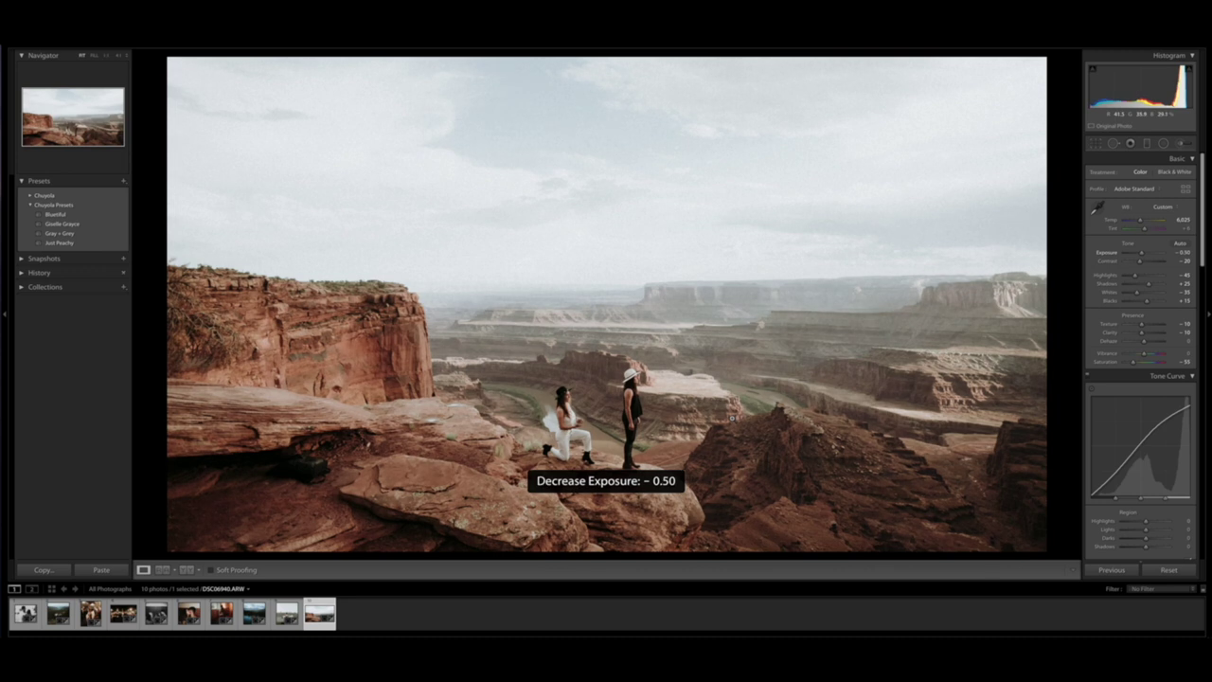
{"action": "key", "text": "equal"}
{"action": "key", "text": "equal"}
{"action": "key", "text": "minus"}
{"action": "key", "text": "equal"}
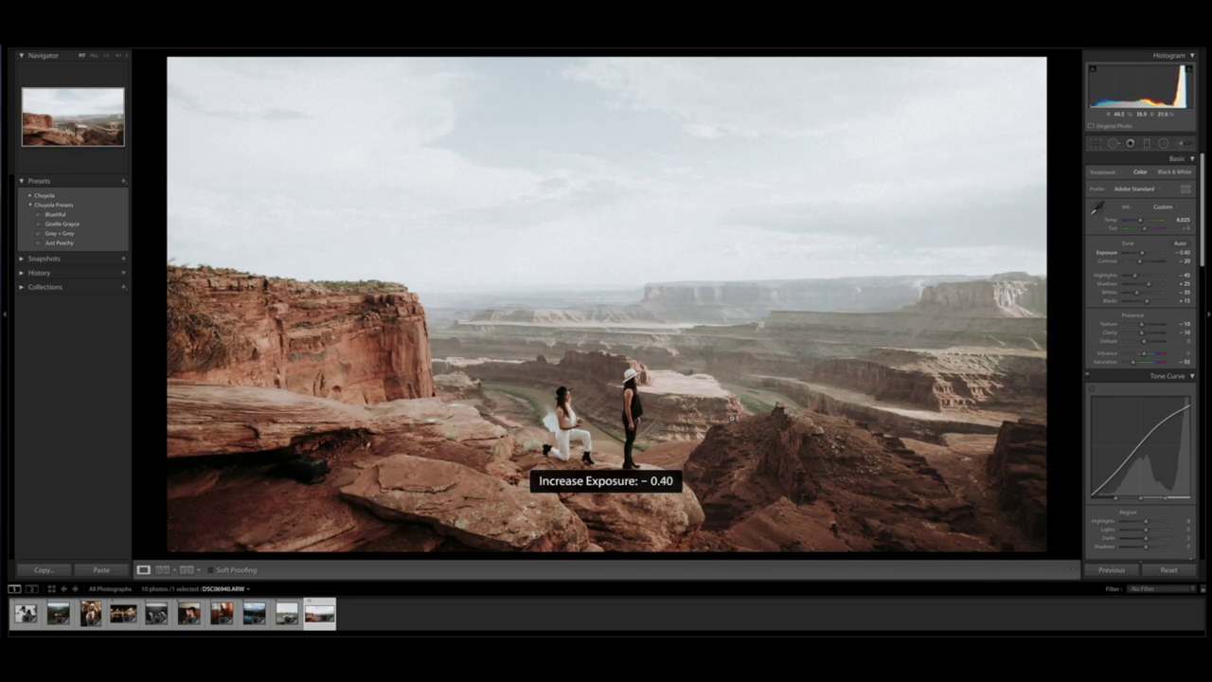
{"action": "key", "text": "r"}
{"action": "key", "text": "r"}
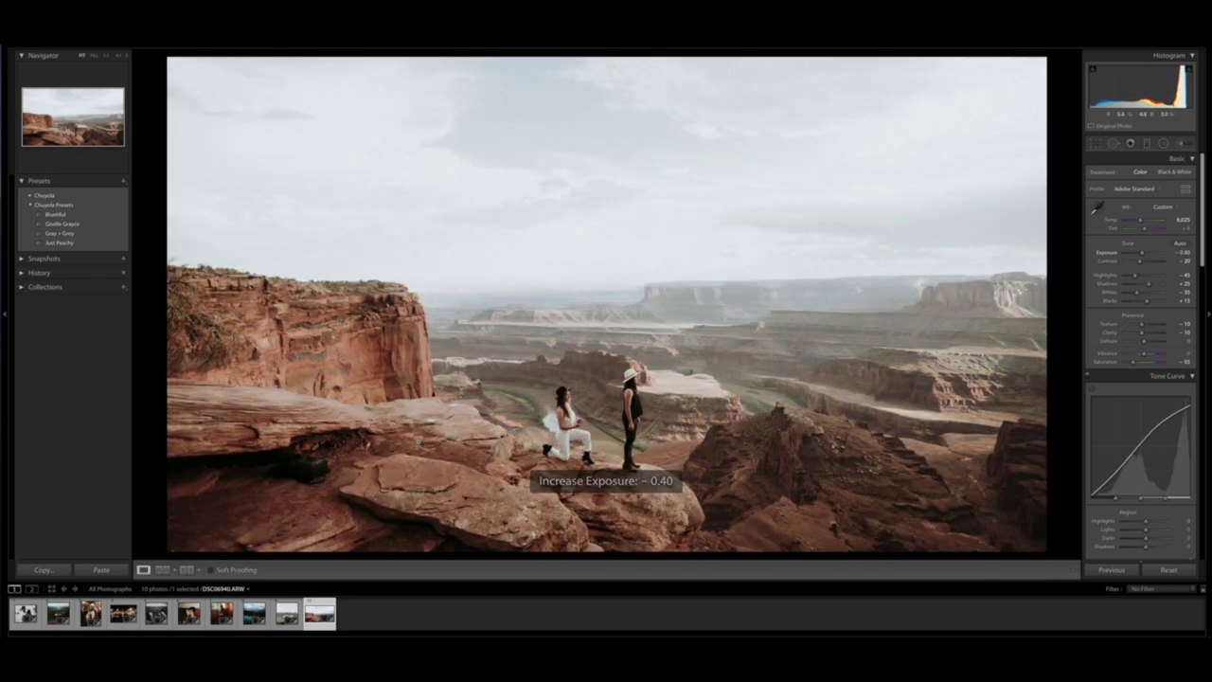
Step: Draw a radial filter around the couple, make its ellipse taller, and slightly lower its exposure to darken the surroundings
{"action": "left_click", "coordinate": [1163, 143]}
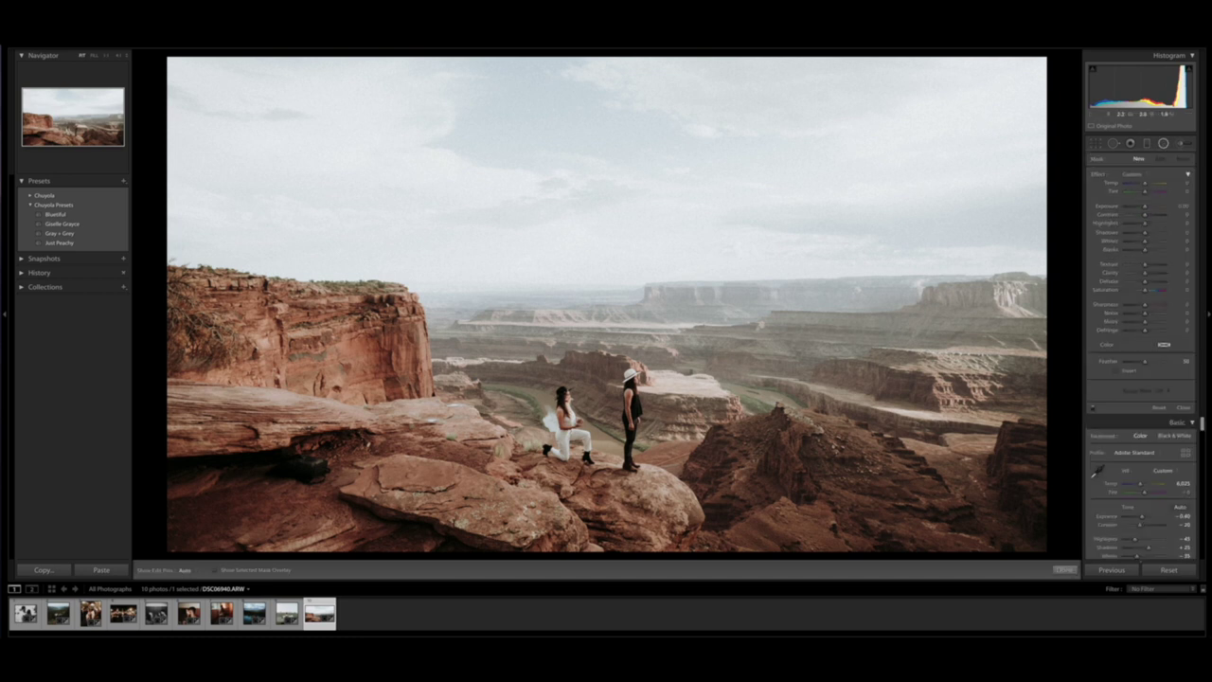
{"action": "left_click_drag", "start_coordinate": [566, 398], "coordinate": [663, 455]}
{"action": "left_click_drag", "start_coordinate": [566, 397], "coordinate": [600, 417]}
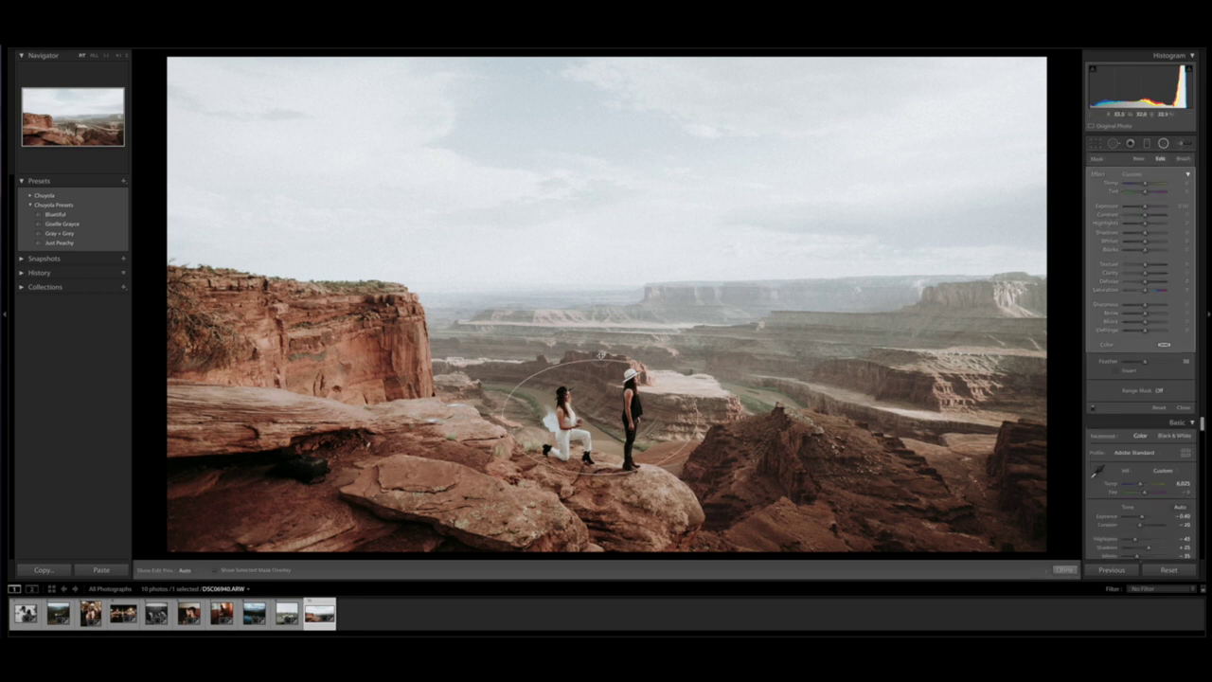
{"action": "left_click_drag", "start_coordinate": [599, 359], "coordinate": [599, 338]}
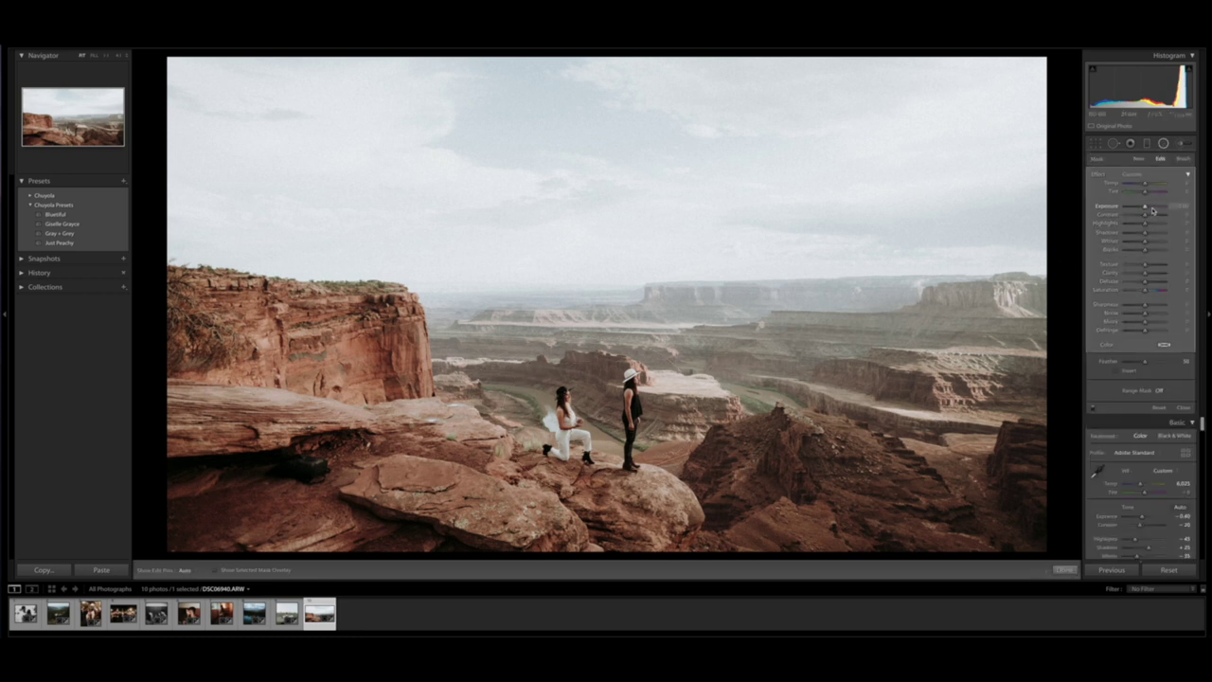
{"action": "key", "text": "Down"}
{"action": "left_click_drag", "start_coordinate": [1152, 210], "coordinate": [1151, 210]}
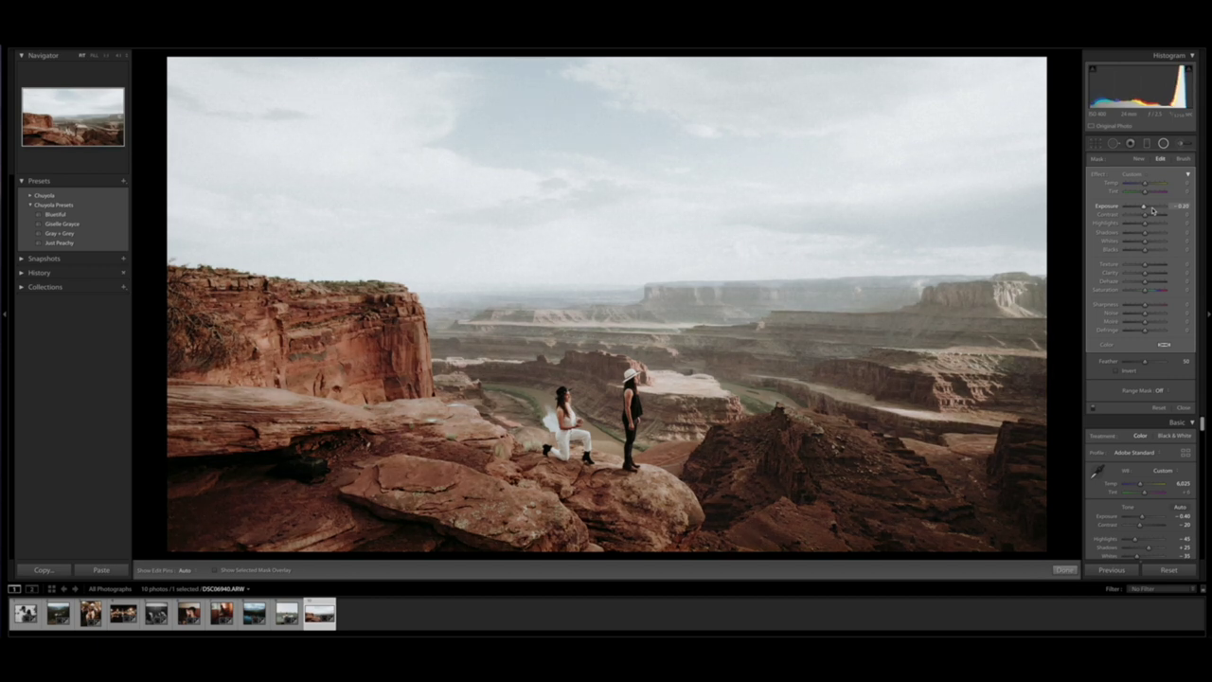
{"action": "key", "text": "Return"}
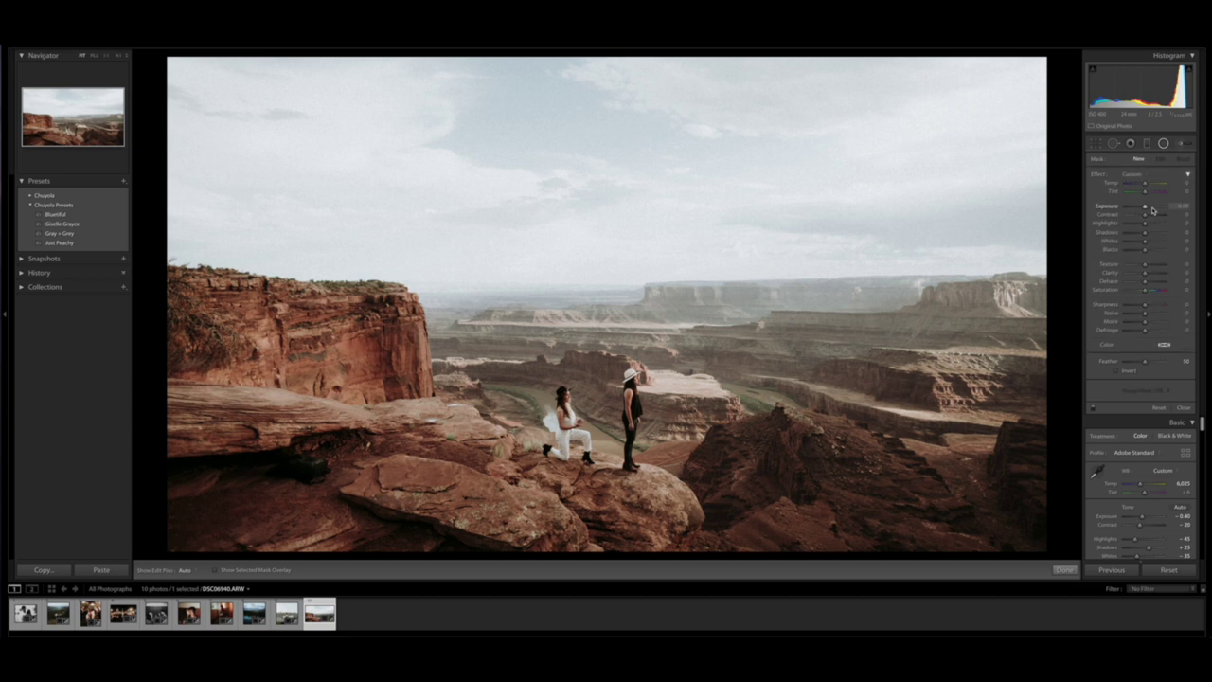
Step: Toggle inversion of the couple's radial filter on and off to compare, and widen its ellipse horizontally
{"action": "left_click", "coordinate": [1164, 143]}
{"action": "left_click", "coordinate": [597, 417]}
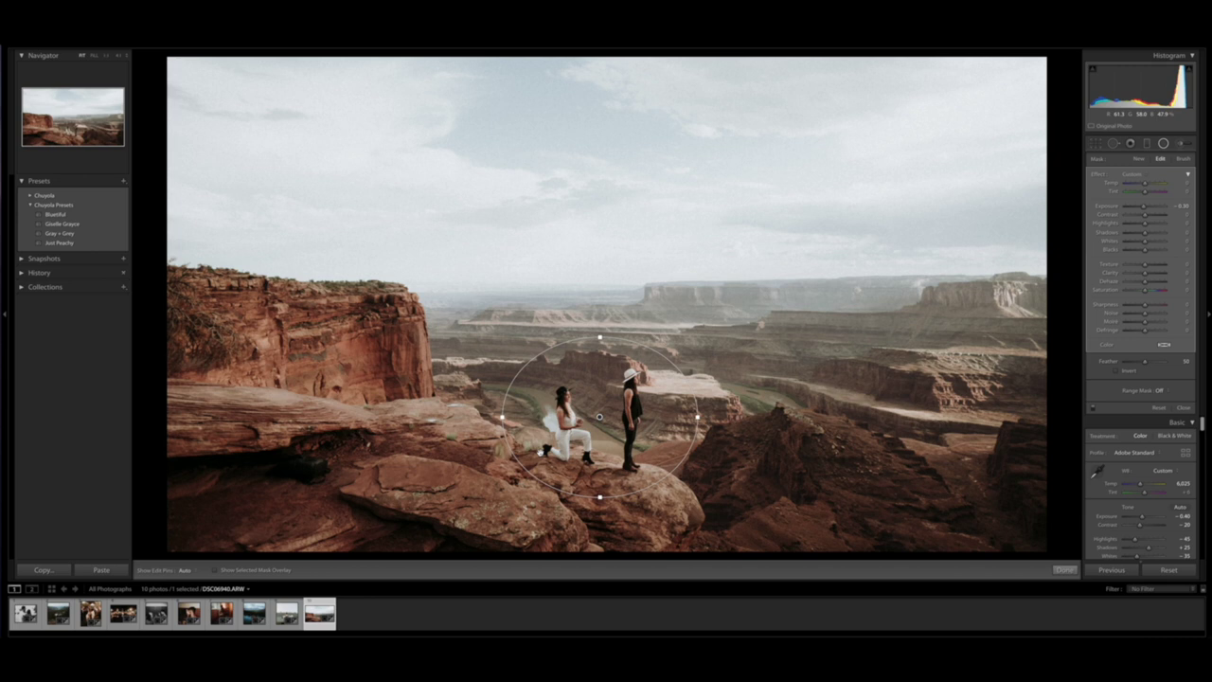
{"action": "left_click", "coordinate": [1118, 371]}
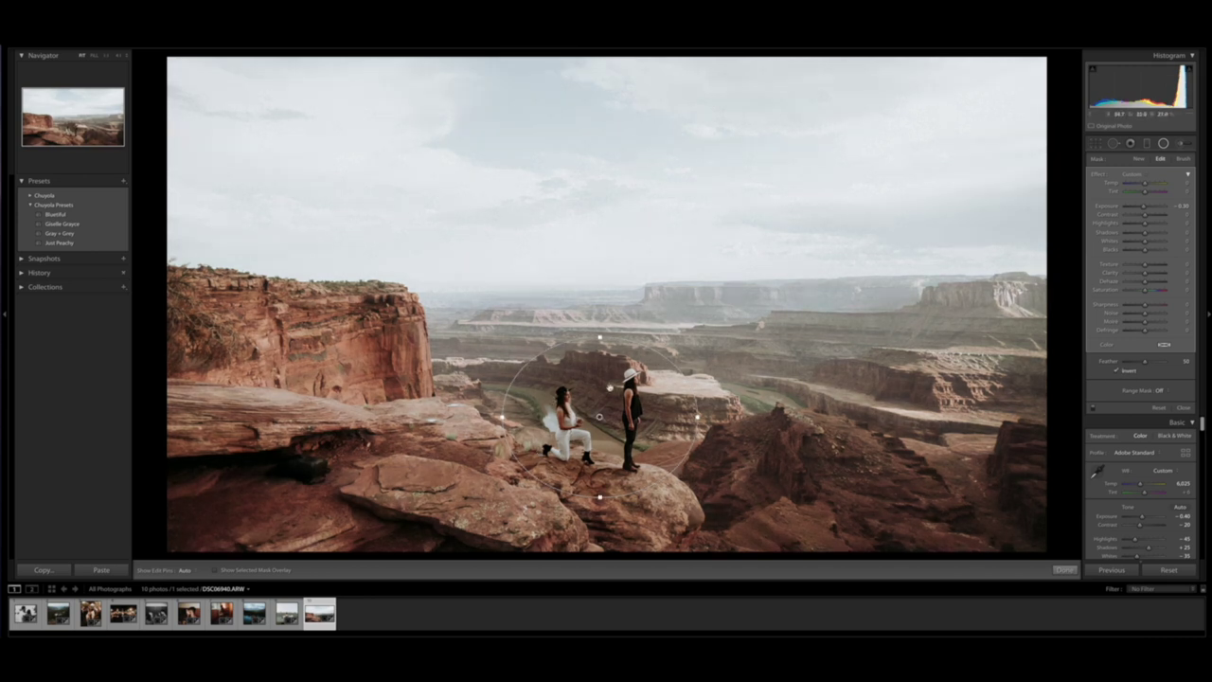
{"action": "left_click", "coordinate": [1118, 371]}
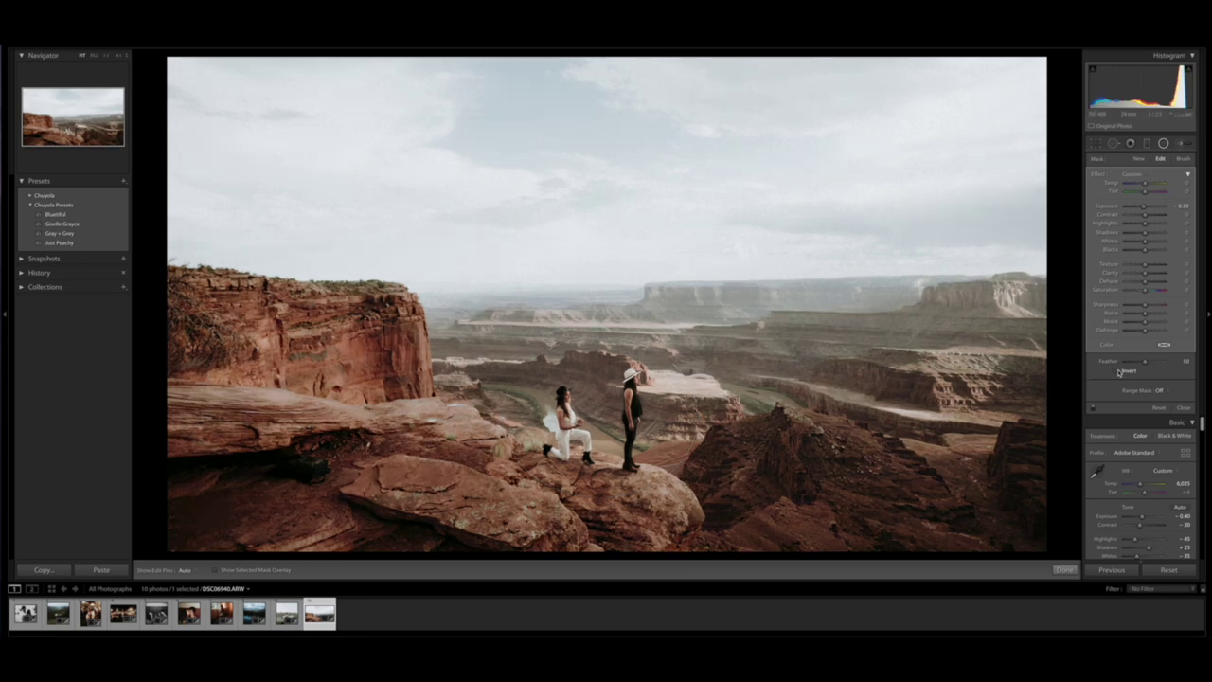
{"action": "left_click_drag", "start_coordinate": [698, 416], "coordinate": [740, 418]}
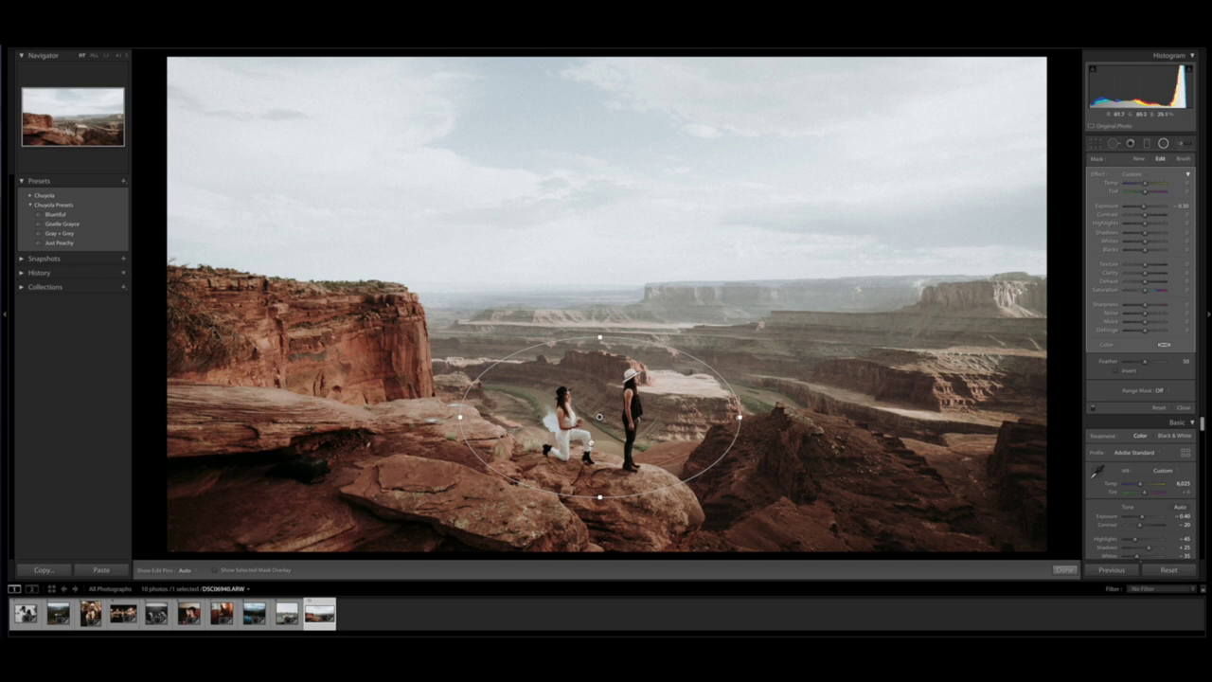
{"action": "key", "text": "Delete"}
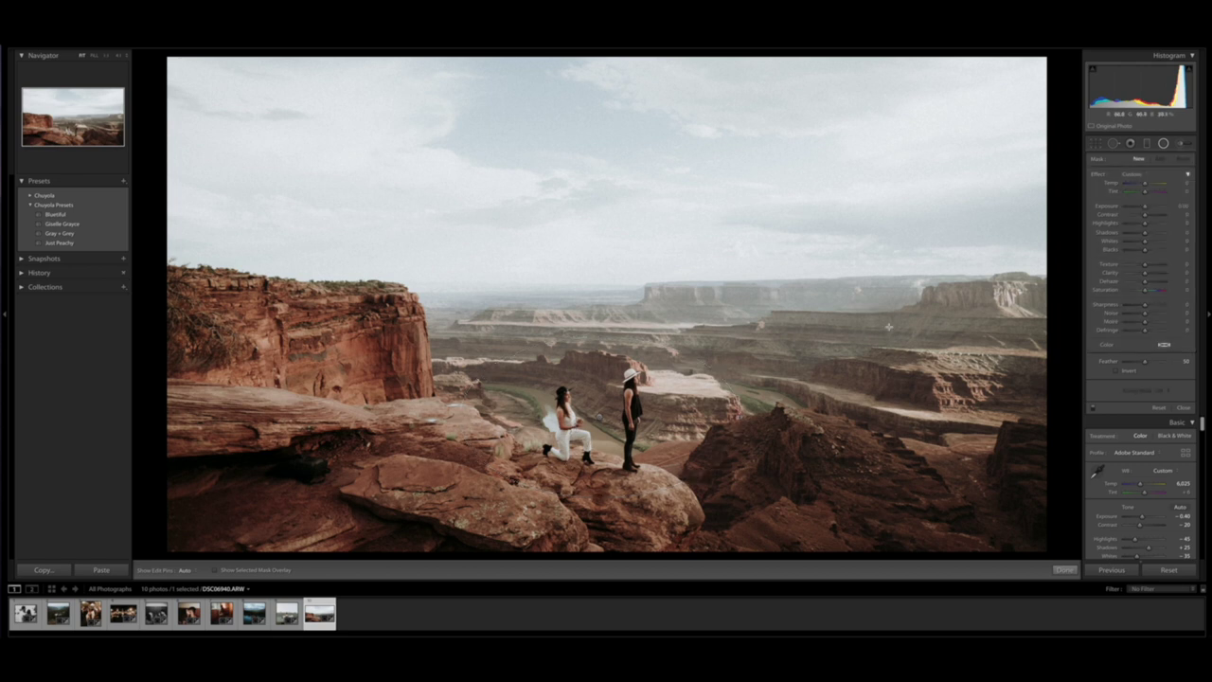
Step: Brush a local adjustment around the standing woman with exposure at −0.20 and reduced highlights
{"action": "key", "text": "k"}
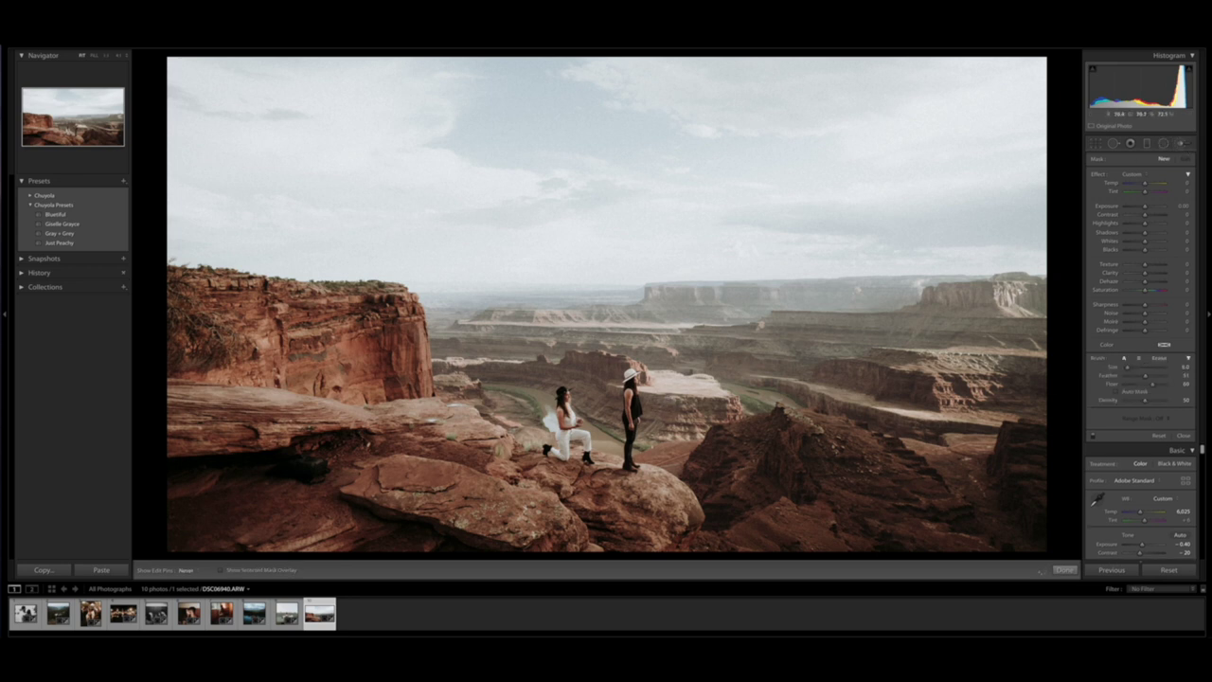
{"action": "left_click", "coordinate": [626, 409]}
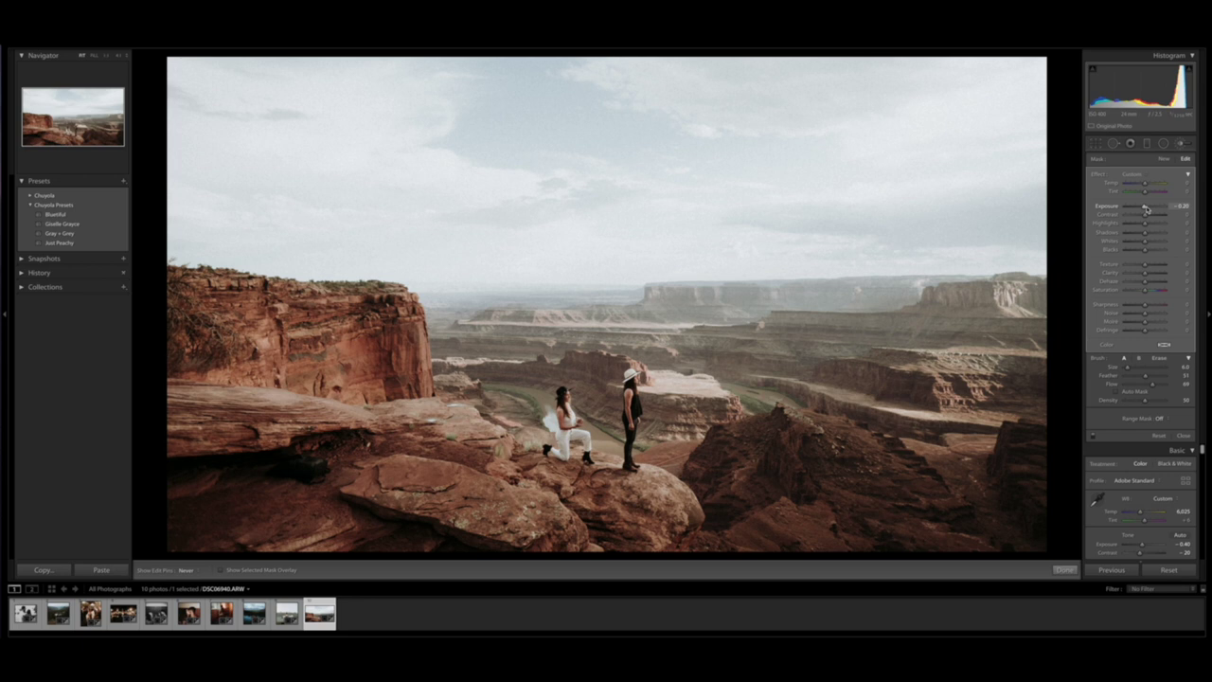
{"action": "left_click_drag", "start_coordinate": [1146, 224], "coordinate": [1139, 226]}
{"action": "key", "text": "k"}
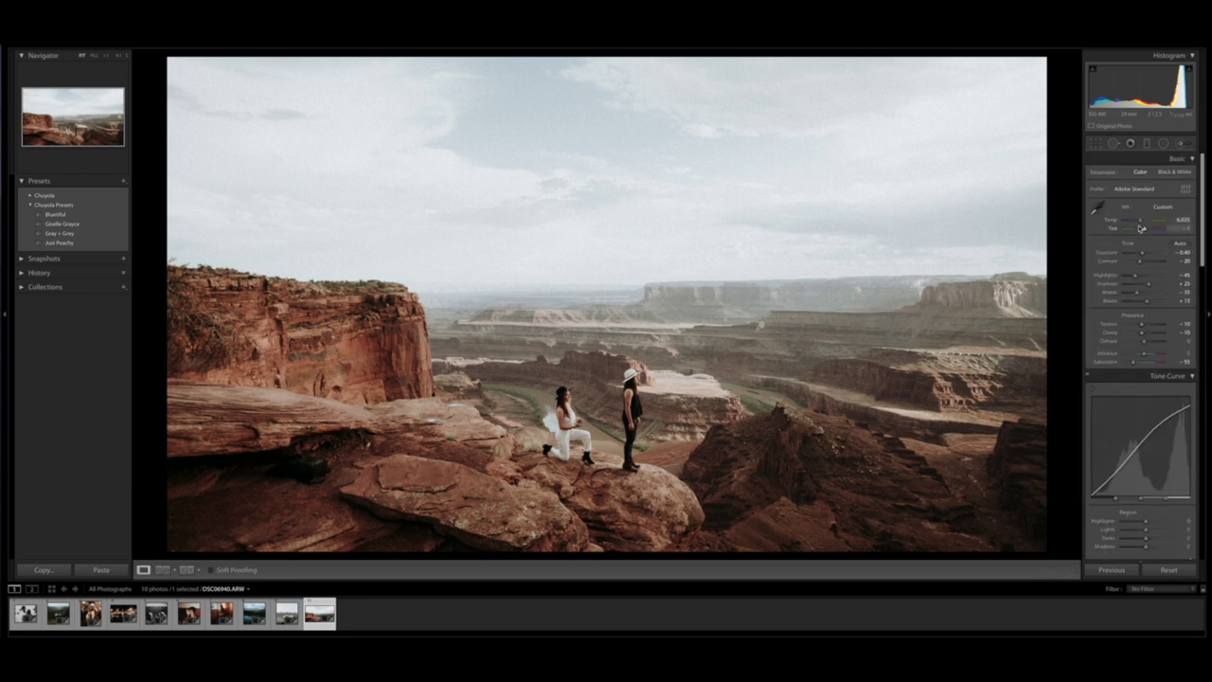
Step: Add a graduated filter rising from the foreground rocks with exposure −0.20, sharpness −70, and reduced highlights, shadows and blacks
{"action": "left_click", "coordinate": [1146, 143]}
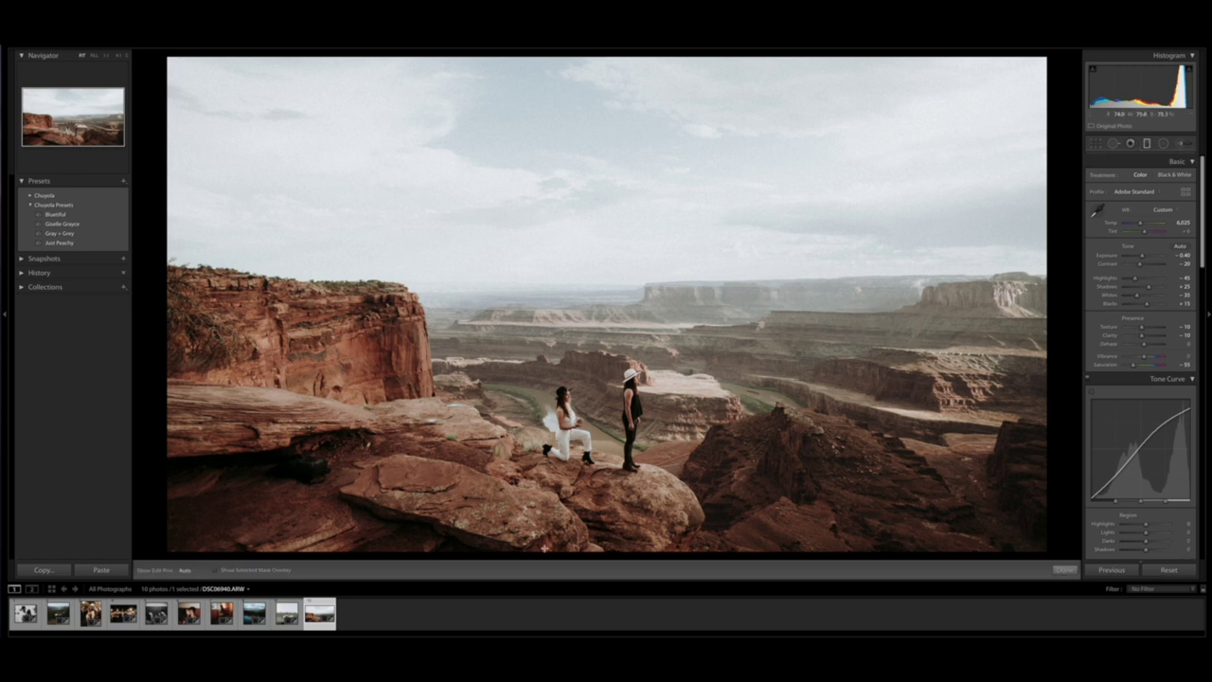
{"action": "left_click_drag", "start_coordinate": [584, 554], "coordinate": [583, 389]}
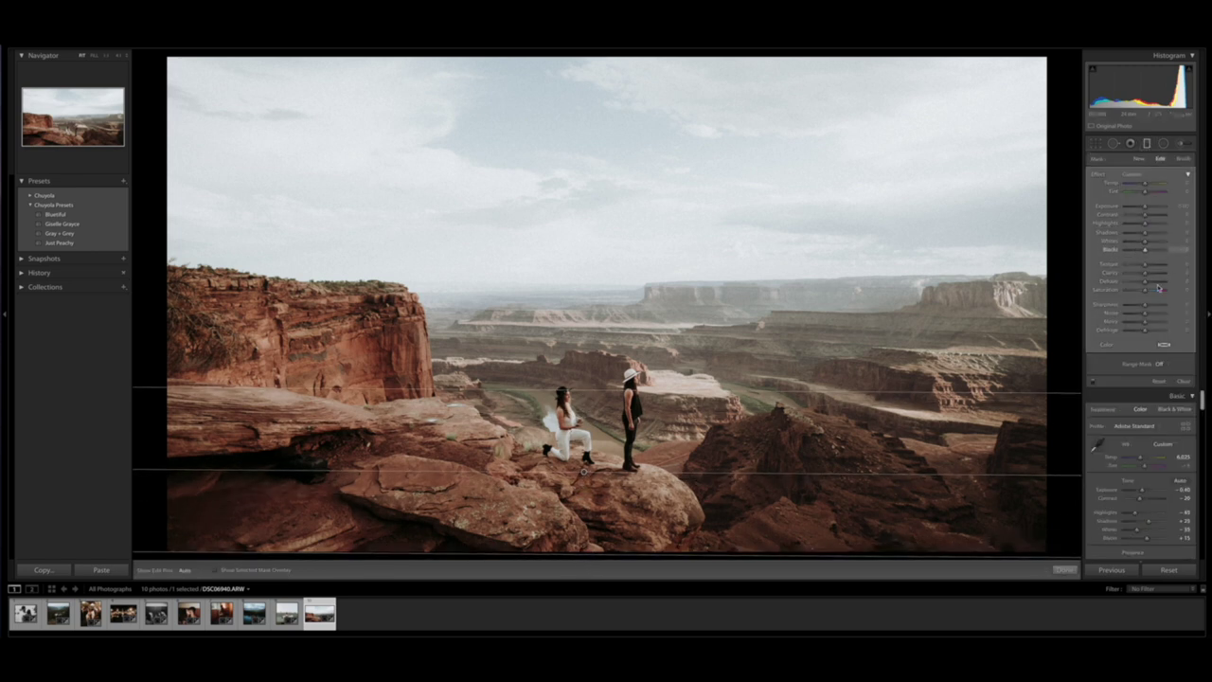
{"action": "left_click_drag", "start_coordinate": [1145, 305], "coordinate": [1130, 305]}
{"action": "key", "text": "Down"}
{"action": "key", "text": "Down"}
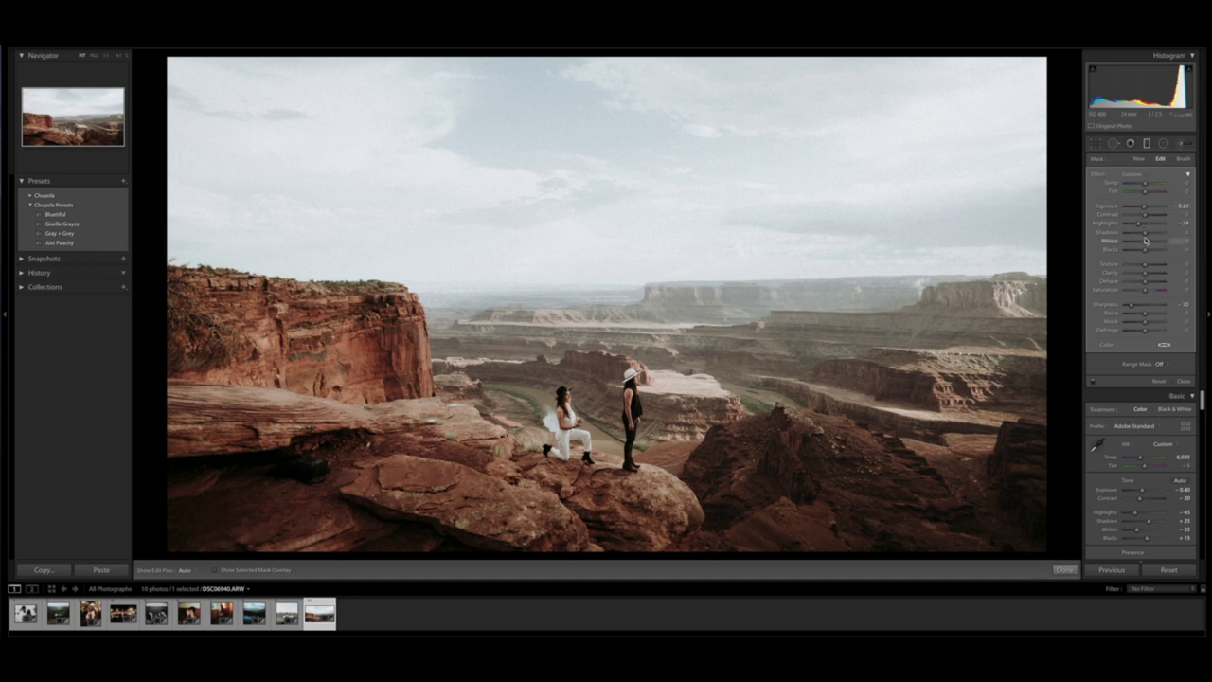
{"action": "left_click_drag", "start_coordinate": [1145, 233], "coordinate": [1144, 233]}
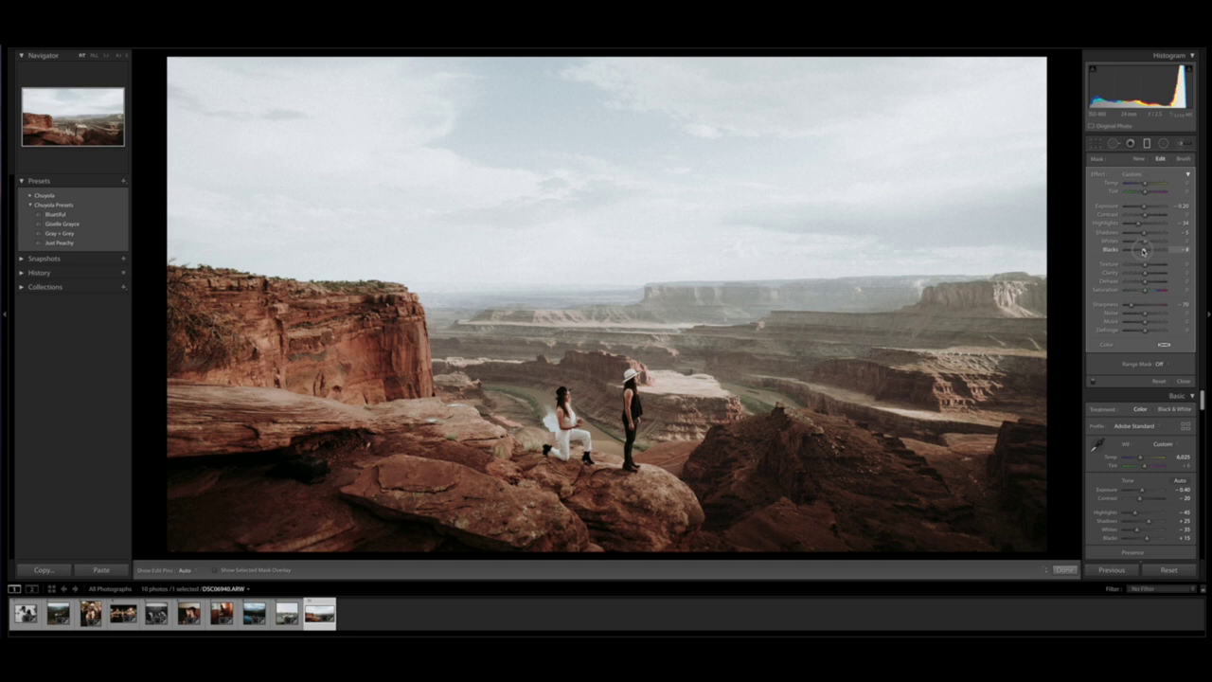
Step: Reposition the foreground graduated filter across the couple's feet and narrow its transition
{"action": "left_click_drag", "start_coordinate": [587, 473], "coordinate": [598, 449]}
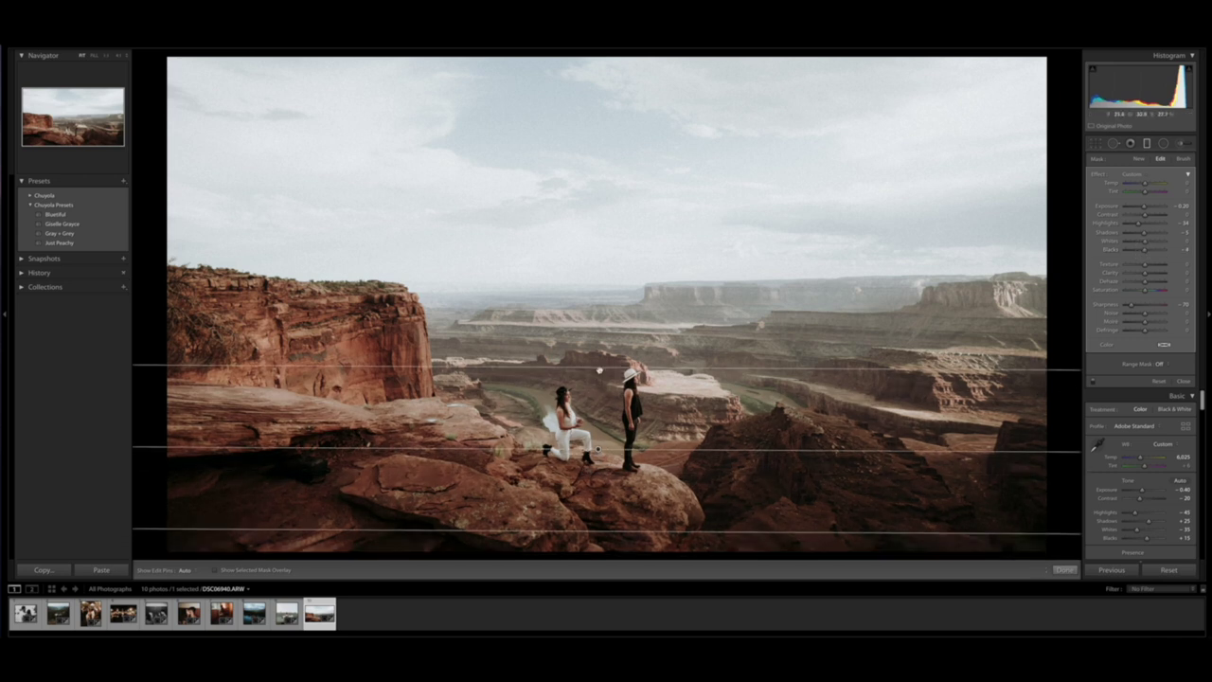
{"action": "left_click_drag", "start_coordinate": [598, 371], "coordinate": [602, 413]}
{"action": "left_click_drag", "start_coordinate": [597, 474], "coordinate": [597, 462]}
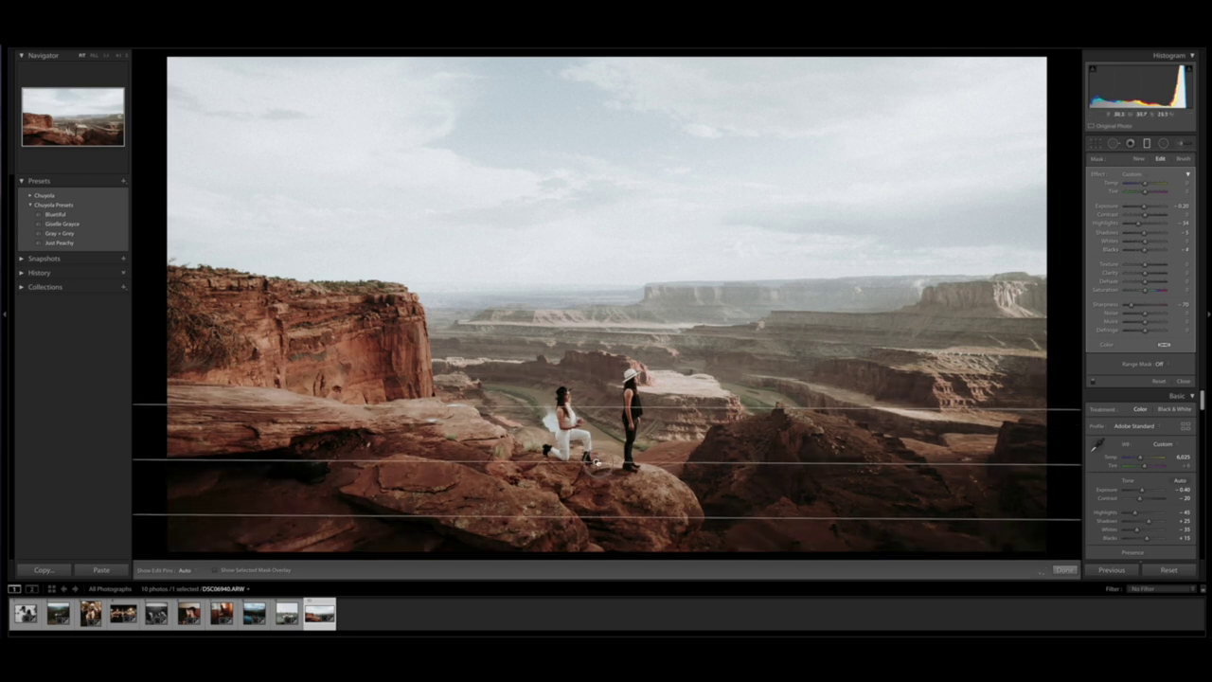
{"action": "key", "text": "m"}
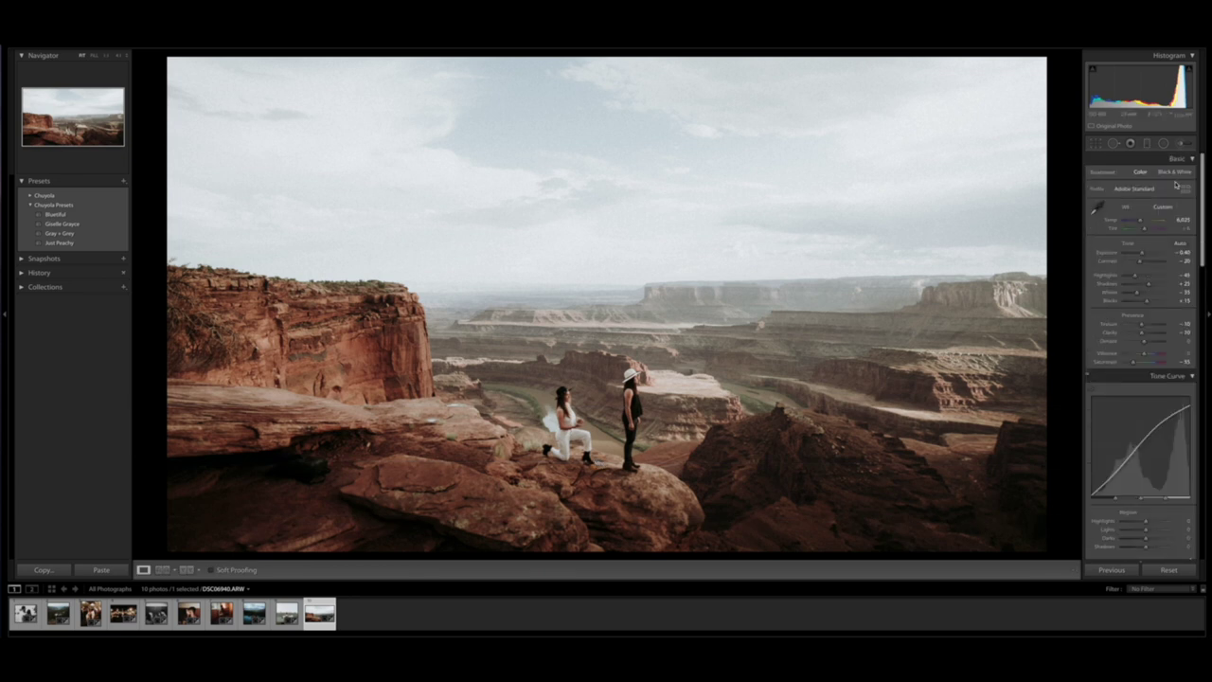
Step: Heal away the black bag on the foreground rocks, using the dark rock area just below it as the source
{"action": "key", "text": "q"}
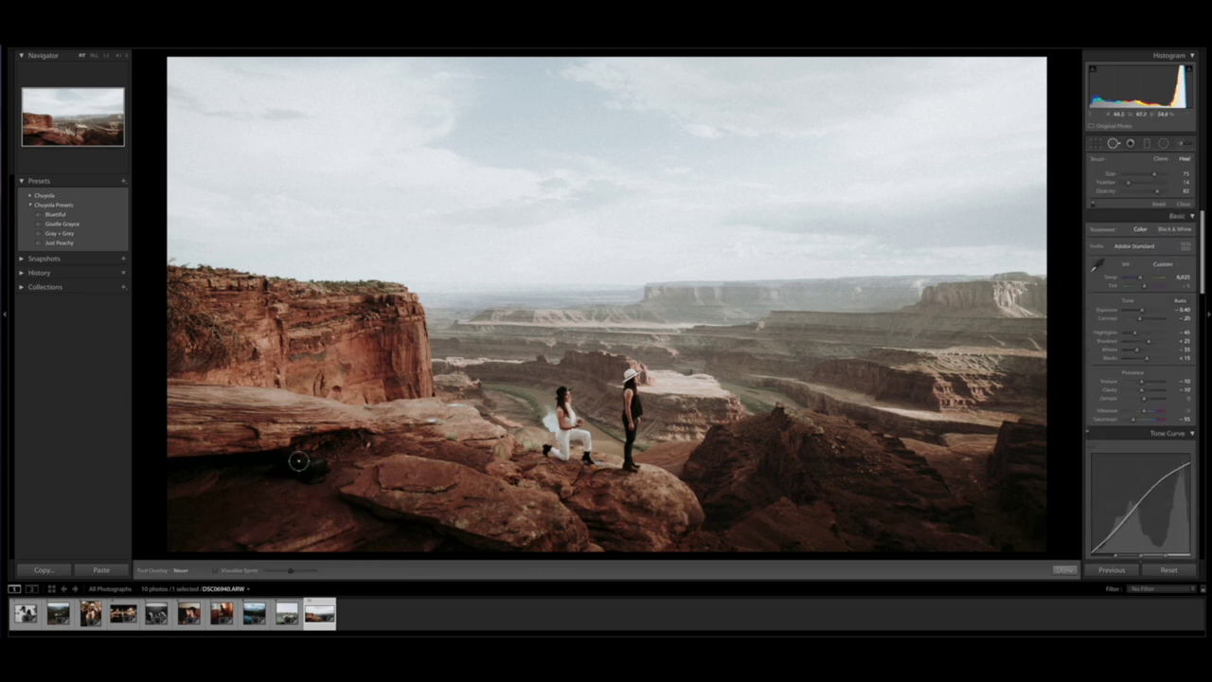
{"action": "mouse_move", "coordinate": [284, 465]}
{"action": "left_mouse_down"}
{"action": "mouse_move", "coordinate": [323, 475]}
{"action": "mouse_move", "coordinate": [281, 468]}
{"action": "mouse_move", "coordinate": [329, 480]}
{"action": "mouse_move", "coordinate": [355, 466]}
{"action": "mouse_move", "coordinate": [243, 486]}
{"action": "left_mouse_up"}
{"action": "key", "text": "h"}
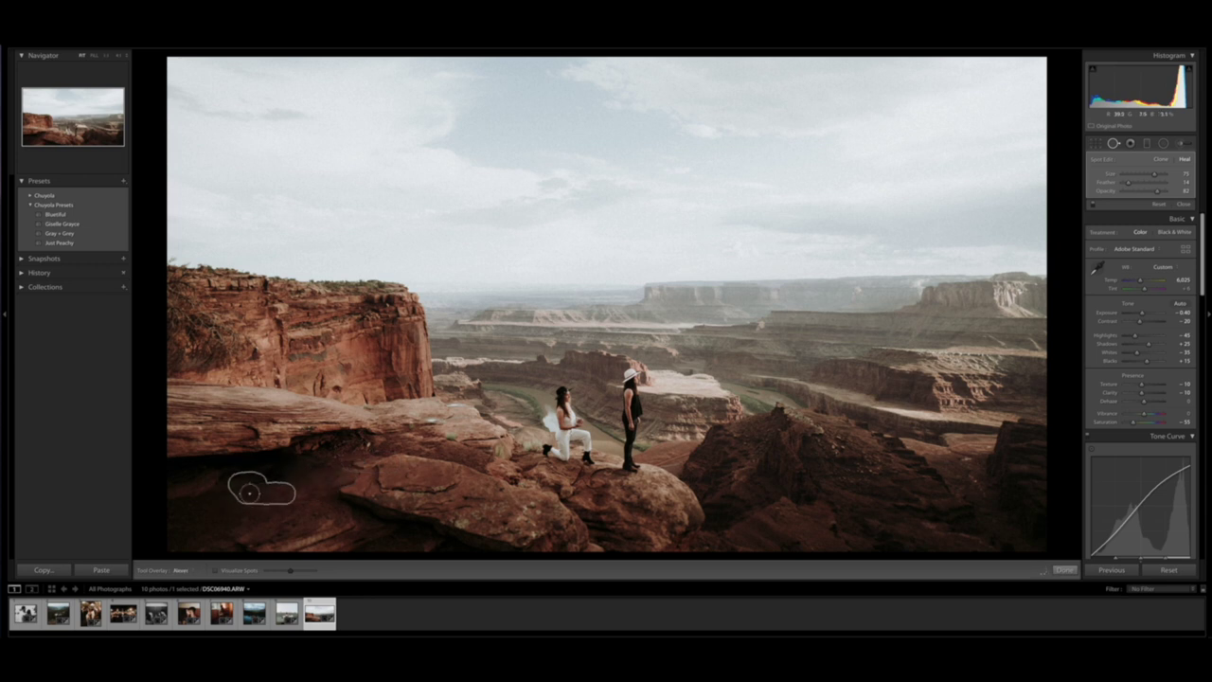
{"action": "key", "text": "h"}
{"action": "key", "text": "q"}
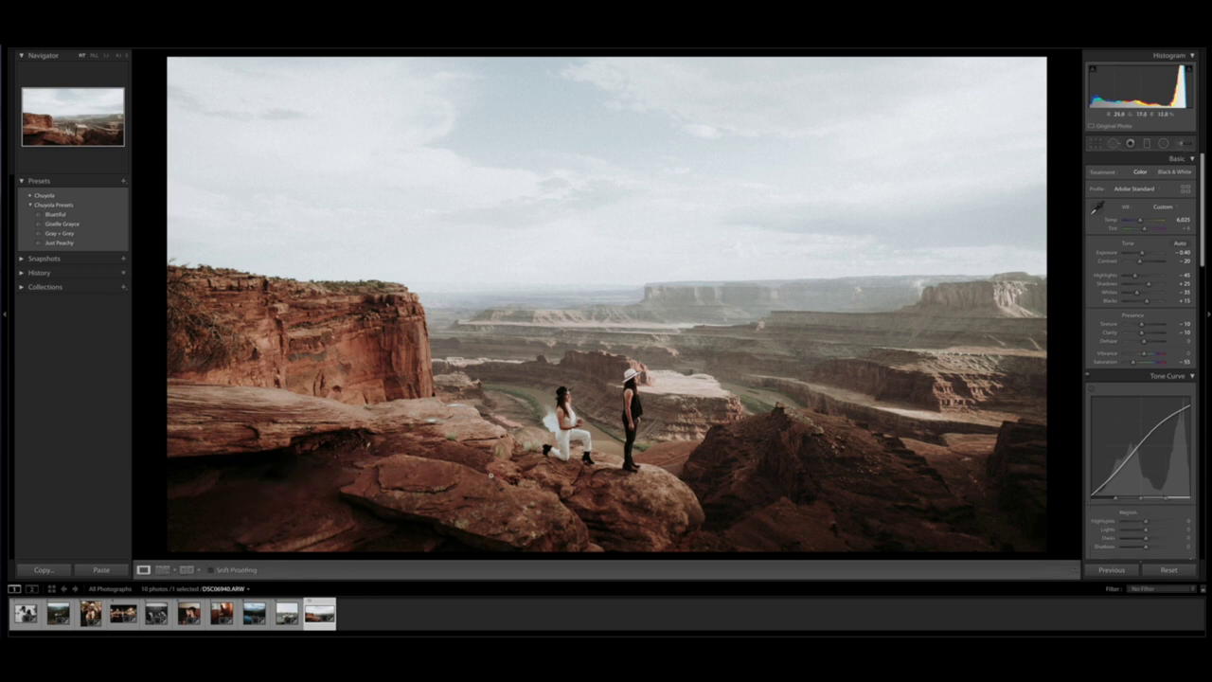
{"action": "key", "text": "q"}
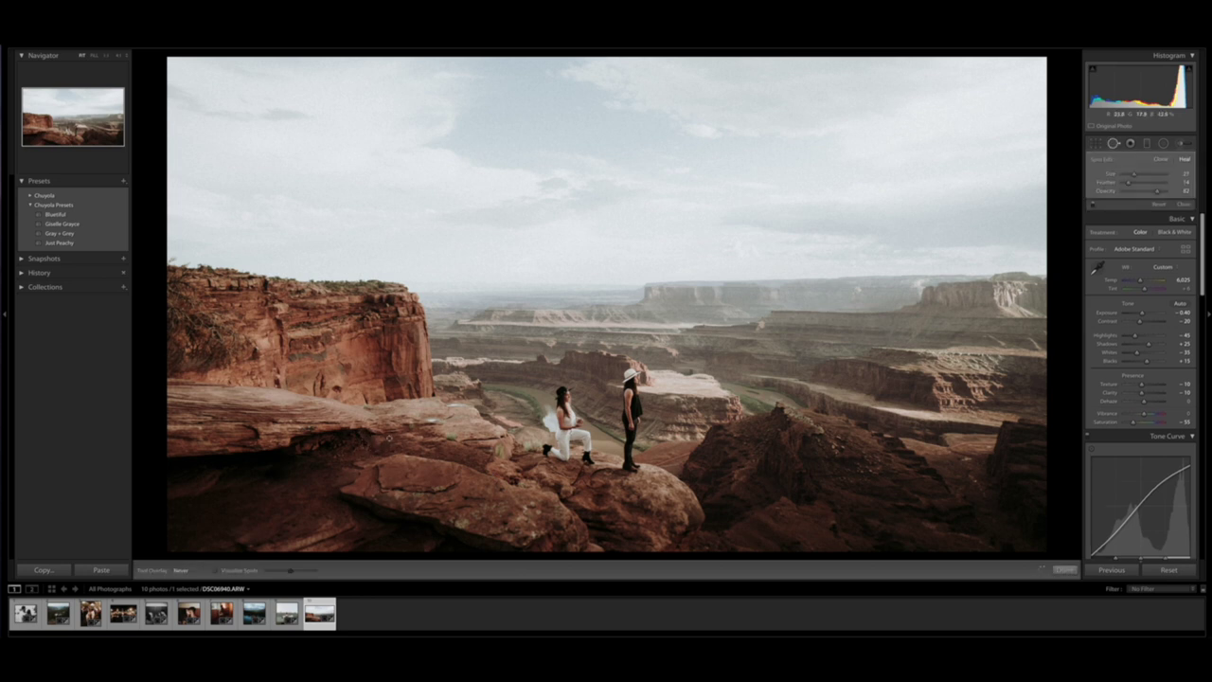
{"action": "key", "text": "q"}
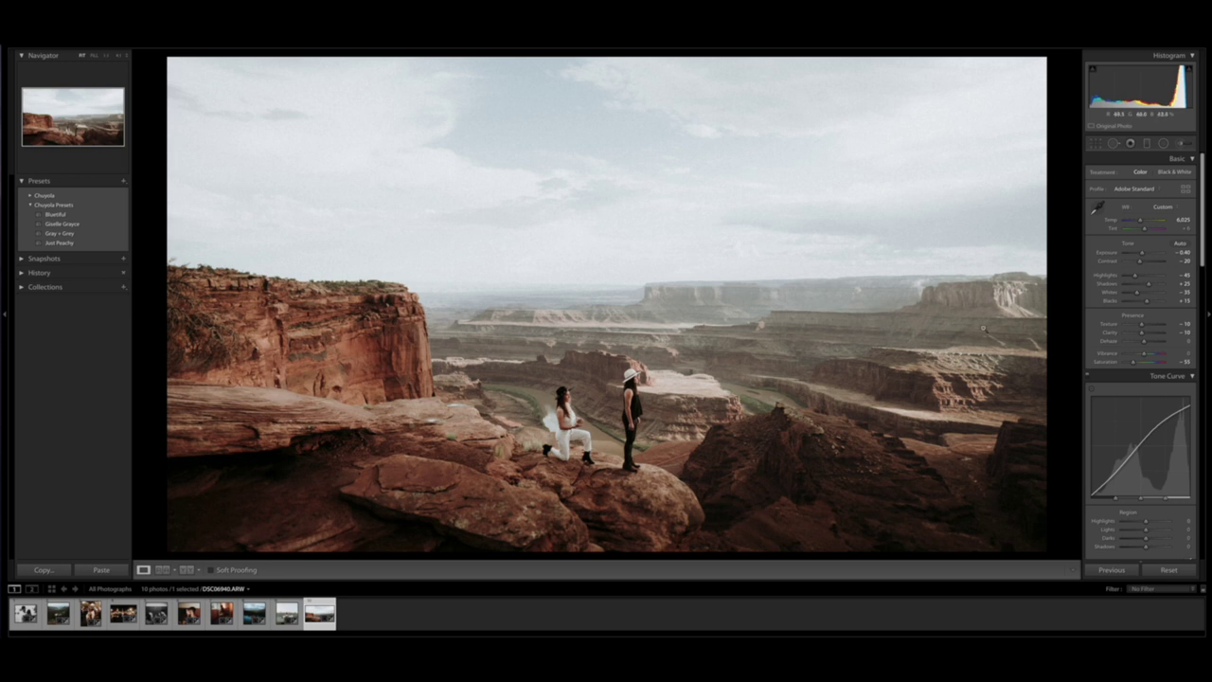
Step: Set the canyon photo's white balance temperature to 6,175 and compare it before and after side by side
{"action": "left_click", "coordinate": [1164, 144]}
{"action": "left_click", "coordinate": [597, 418]}
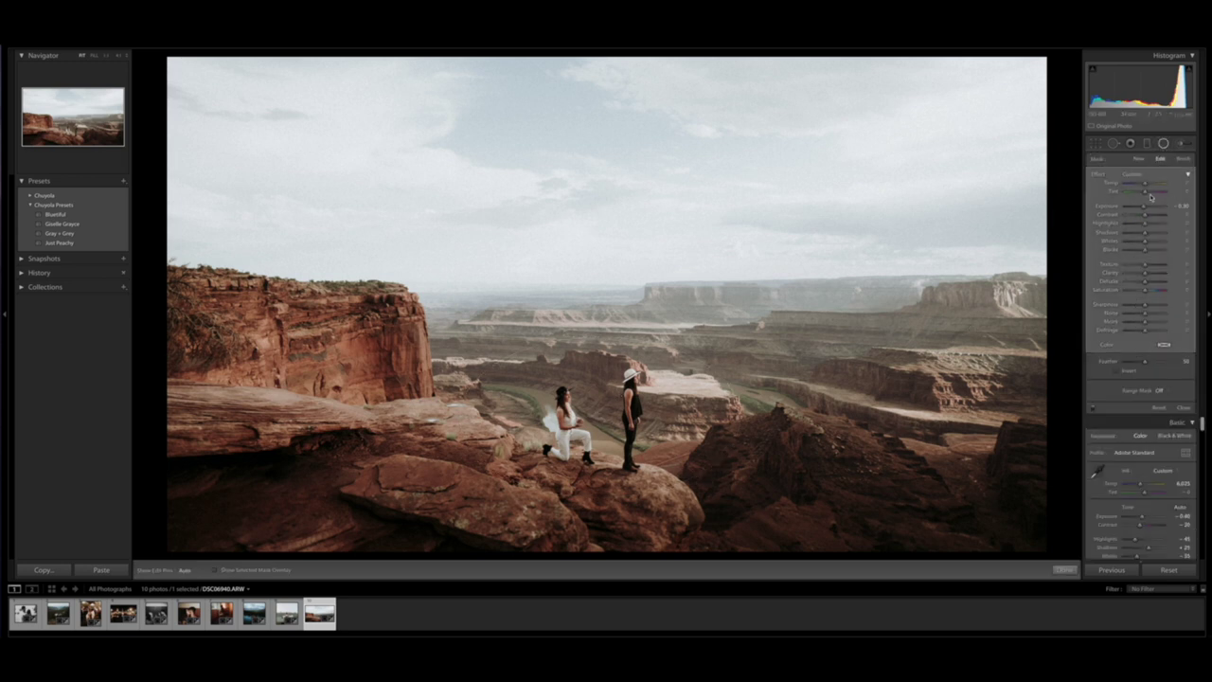
{"action": "left_click_drag", "start_coordinate": [1146, 185], "coordinate": [1146, 187]}
{"action": "key", "text": "Return"}
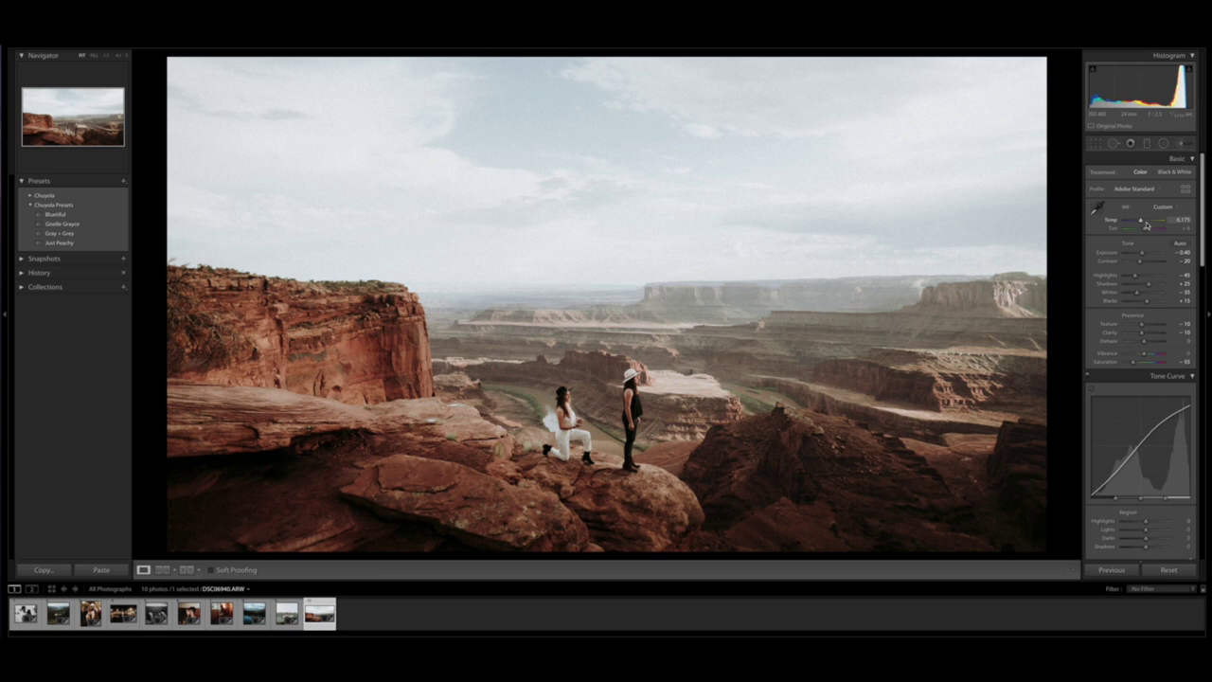
{"action": "key", "text": "y"}
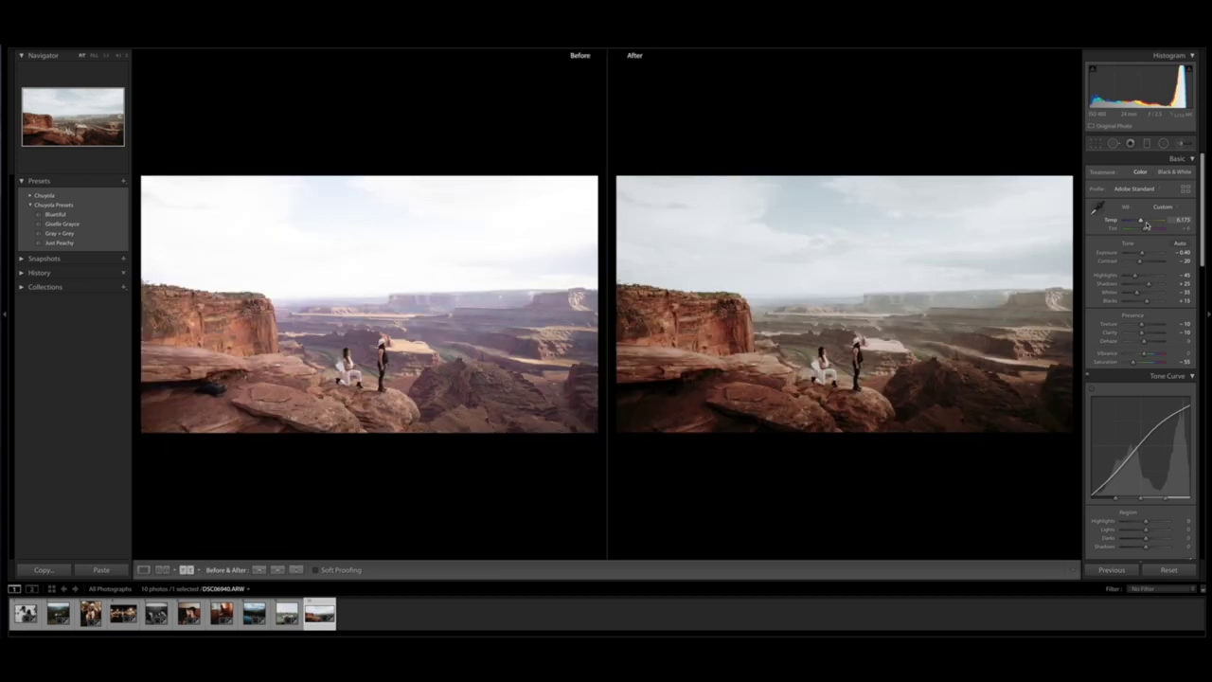
Step: Compare the canyon photo before and after once more, return to the single view and review its HSL saturation settings
{"action": "key", "text": "y"}
{"action": "key", "text": "y"}
{"action": "key", "text": "y"}
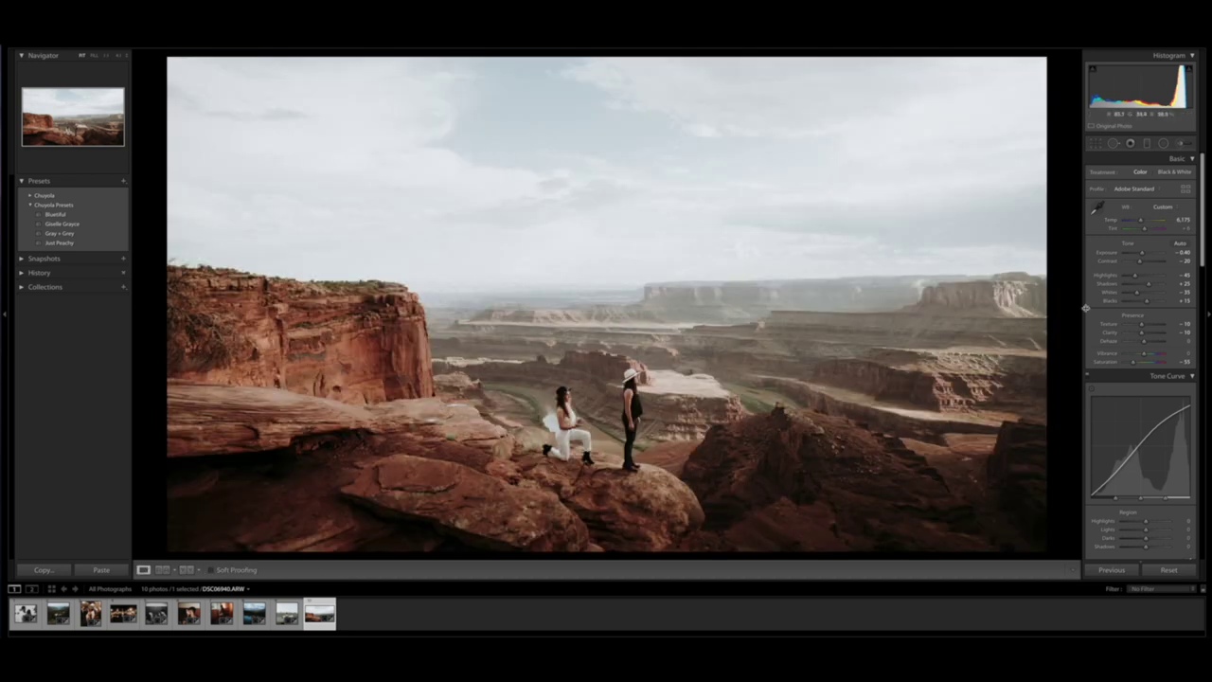
{"action": "scroll", "coordinate": [1127, 303], "scroll_direction": "down", "scroll_amount": 5}
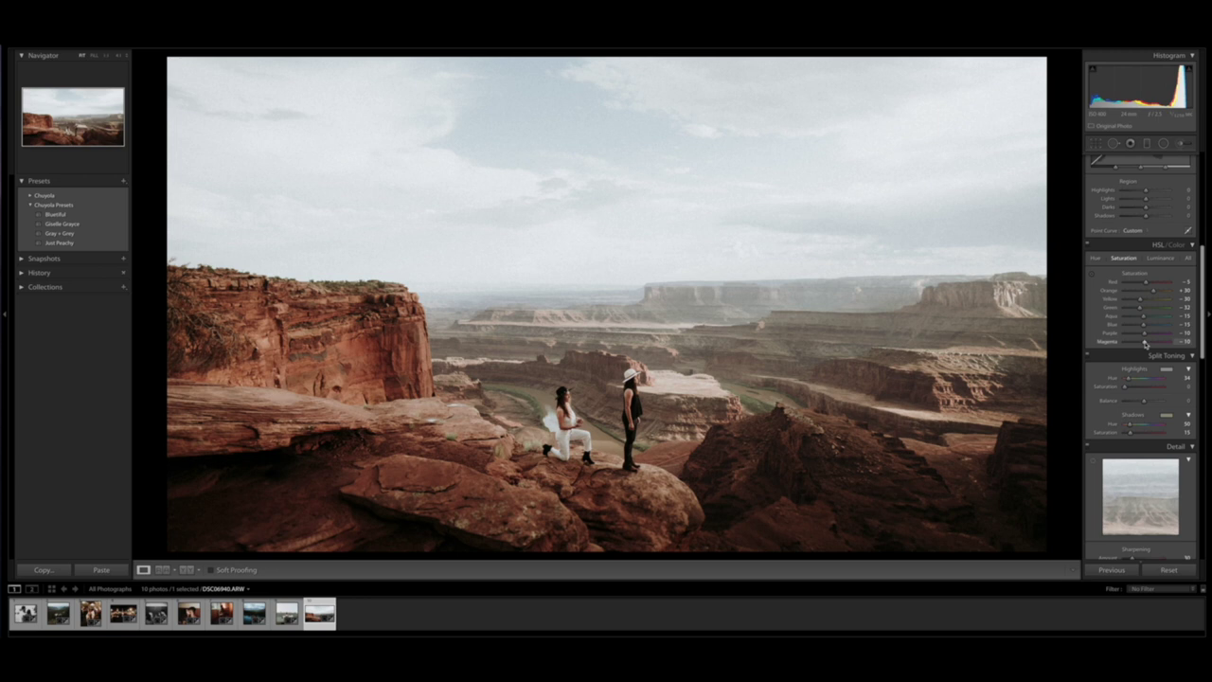
{"action": "mouse_move", "coordinate": [1144, 343]}
{"action": "left_mouse_down"}
{"action": "mouse_move", "coordinate": [1161, 333]}
{"action": "mouse_move", "coordinate": [1147, 333]}
{"action": "left_mouse_up"}
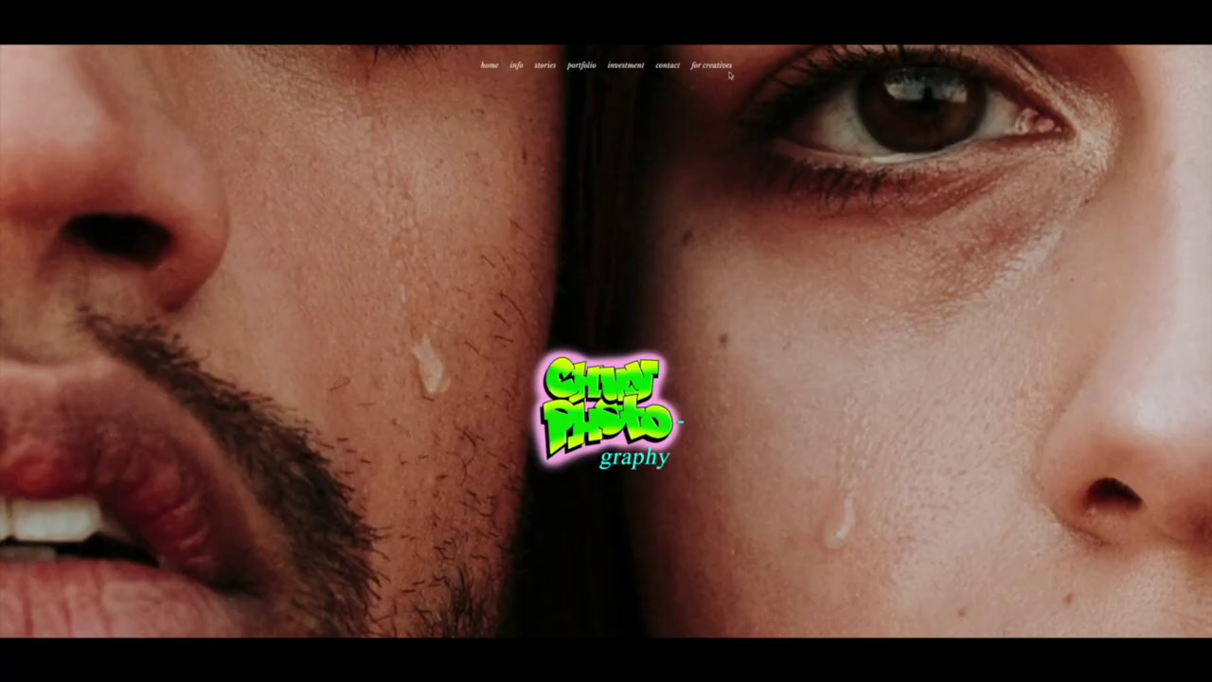
Step: Switch to the photography website in the browser, open the Chuyola presets page for creatives and read its introduction
{"action": "mouse_move", "coordinate": [719, 69]}
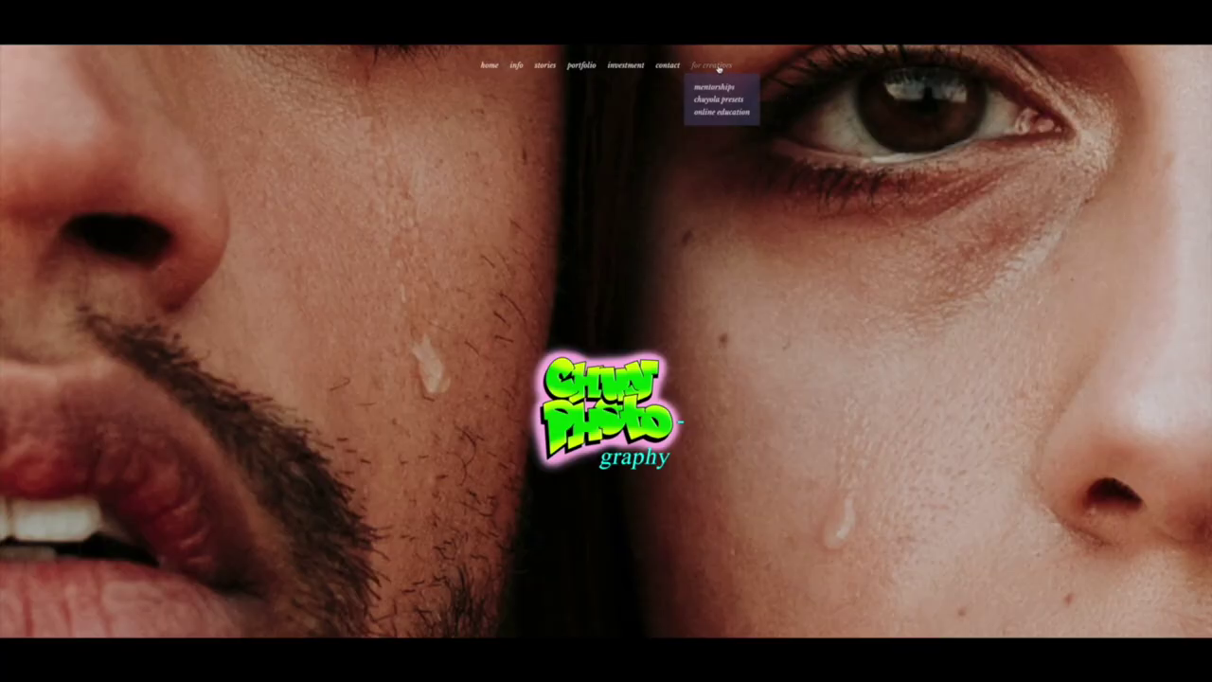
{"action": "left_click", "coordinate": [719, 101]}
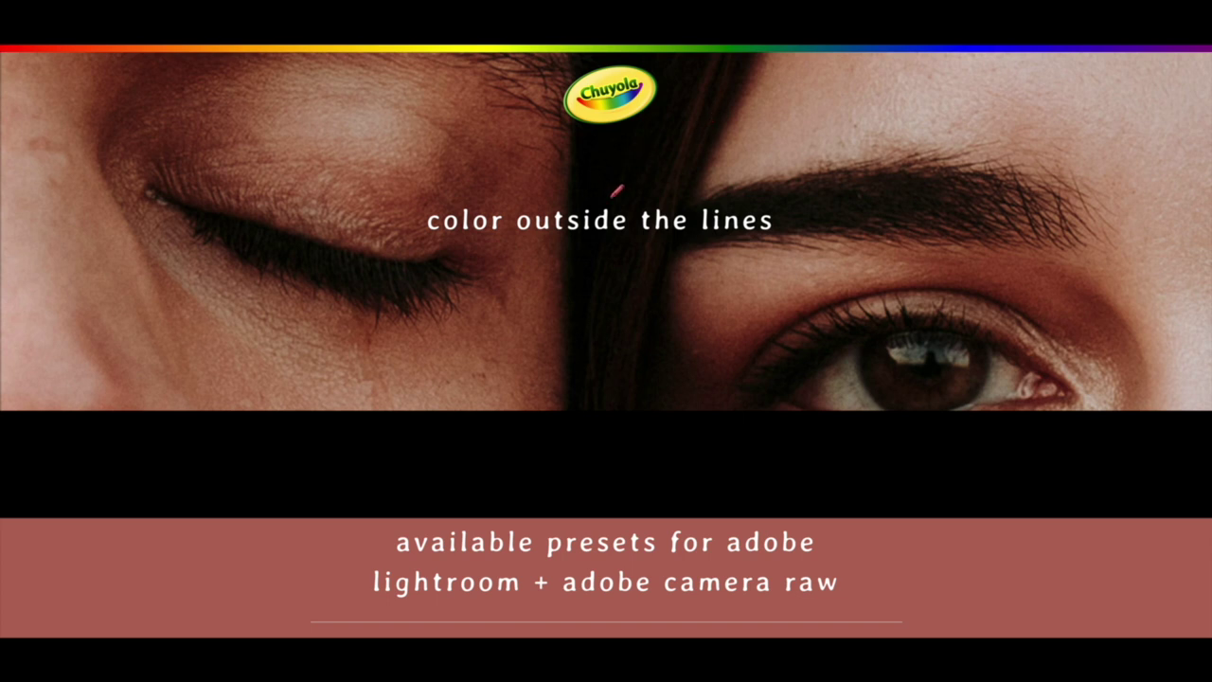
{"action": "scroll", "coordinate": [682, 320], "scroll_direction": "down", "scroll_amount": 3}
{"action": "scroll", "coordinate": [680, 322], "scroll_direction": "down", "scroll_amount": 5}
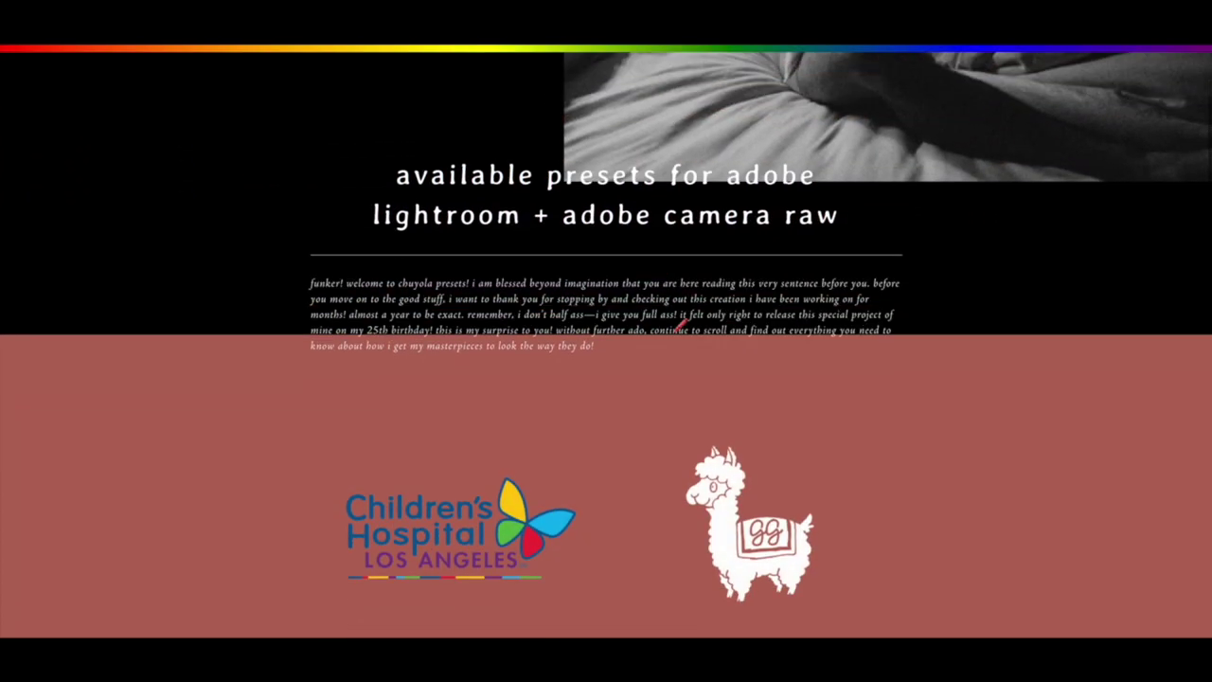
Step: Look through the presets page's charity note, shooting tips, editing video, and the Just Peachy and Bluetiful sample photos
{"action": "scroll", "coordinate": [678, 322], "scroll_direction": "down", "scroll_amount": 1}
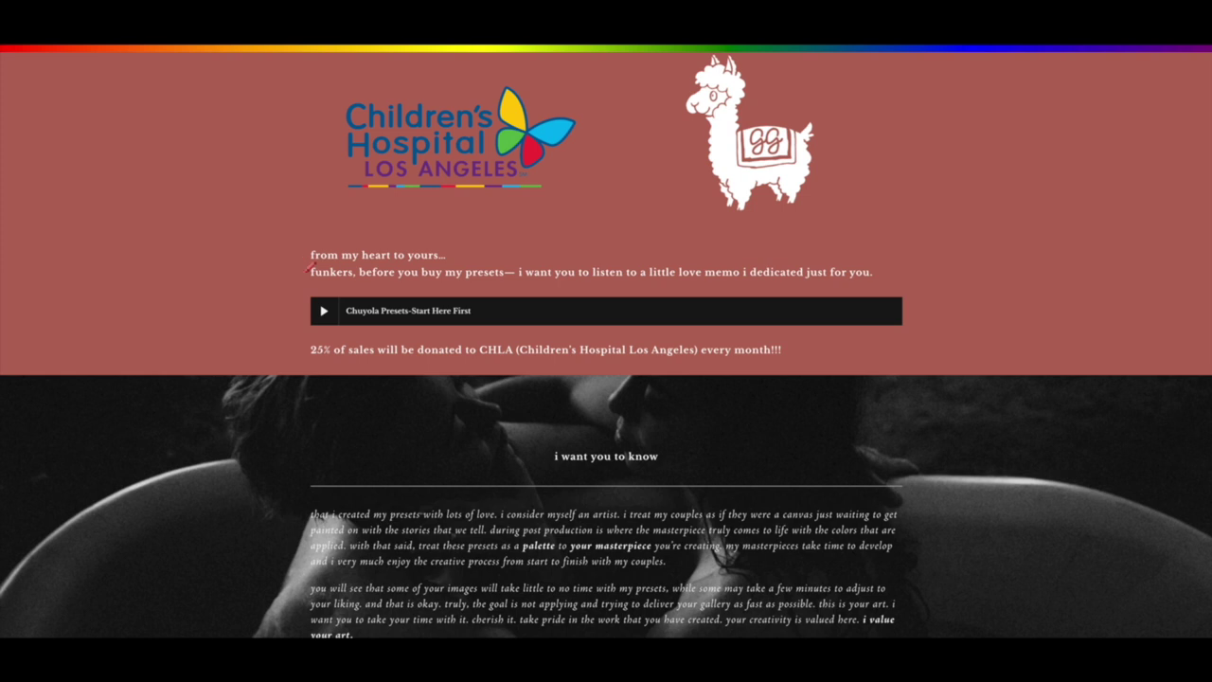
{"action": "scroll", "coordinate": [309, 268], "scroll_direction": "down", "scroll_amount": 5}
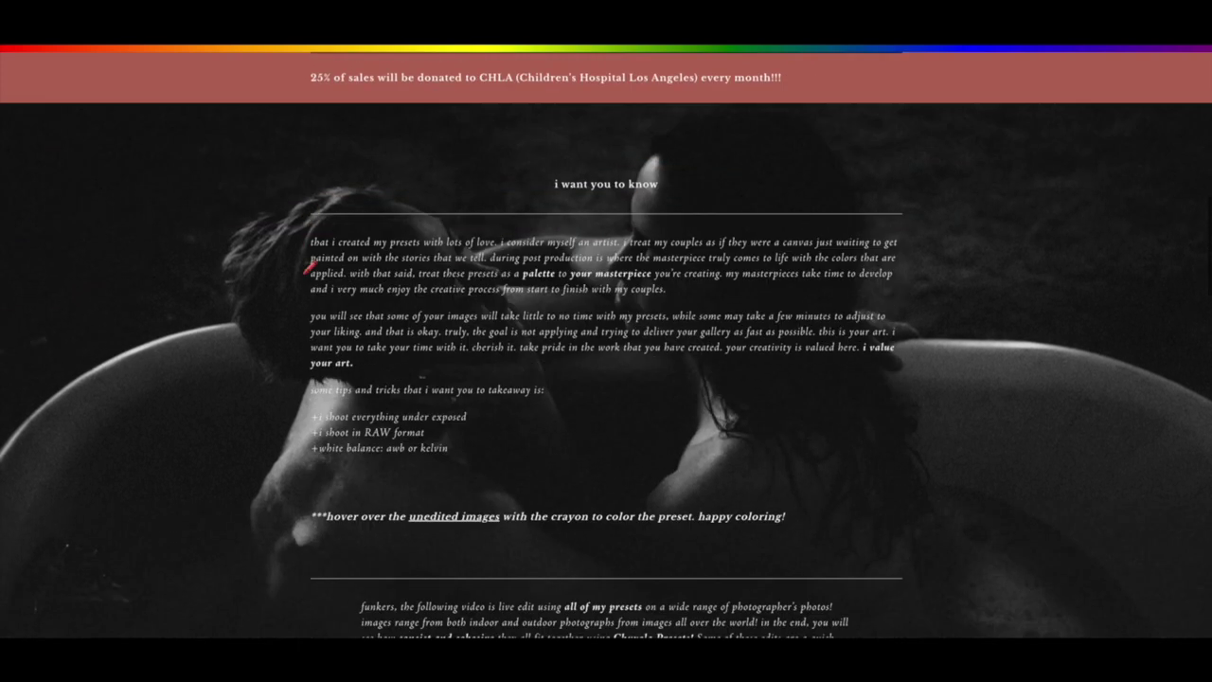
{"action": "scroll", "coordinate": [309, 268], "scroll_direction": "down", "scroll_amount": 4}
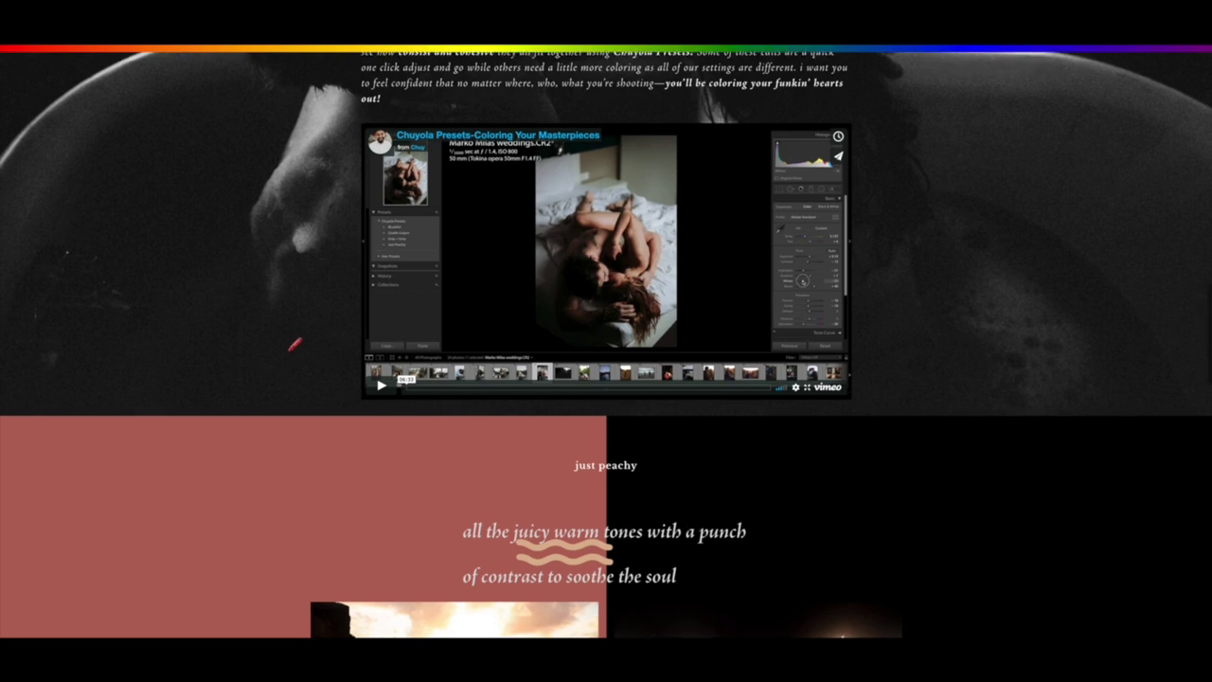
{"action": "scroll", "coordinate": [291, 345], "scroll_direction": "down", "scroll_amount": 1}
{"action": "scroll", "coordinate": [295, 344], "scroll_direction": "down", "scroll_amount": 3}
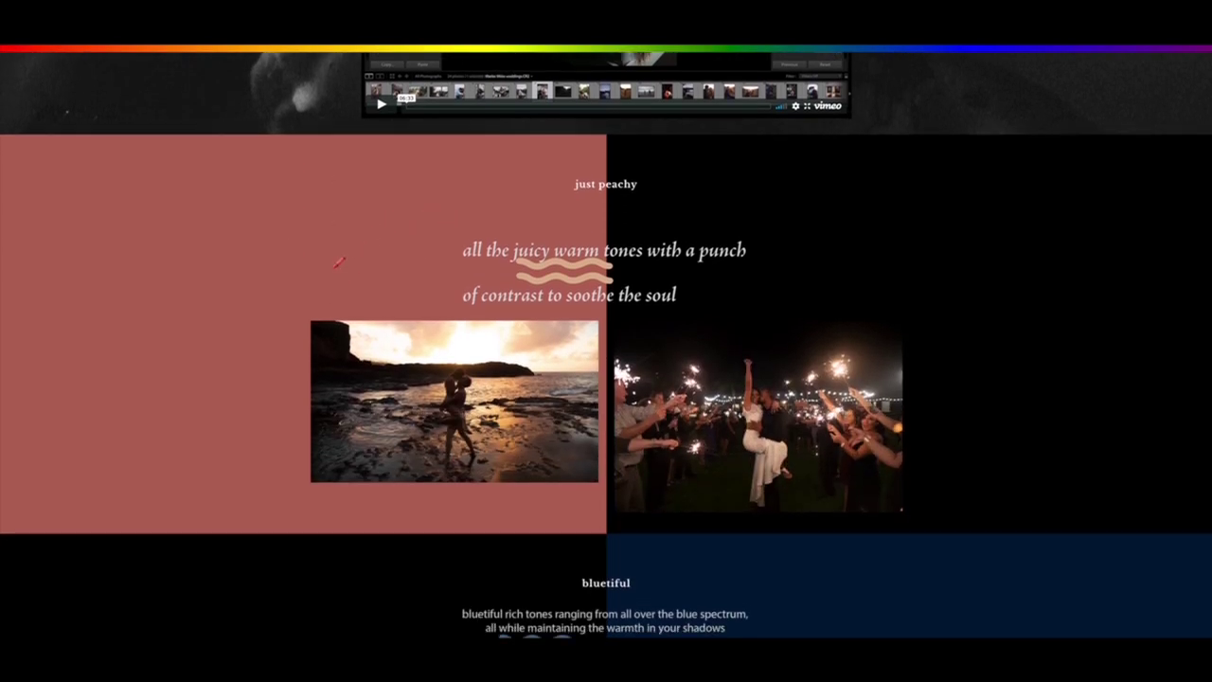
{"action": "scroll", "coordinate": [337, 262], "scroll_direction": "down", "scroll_amount": 1}
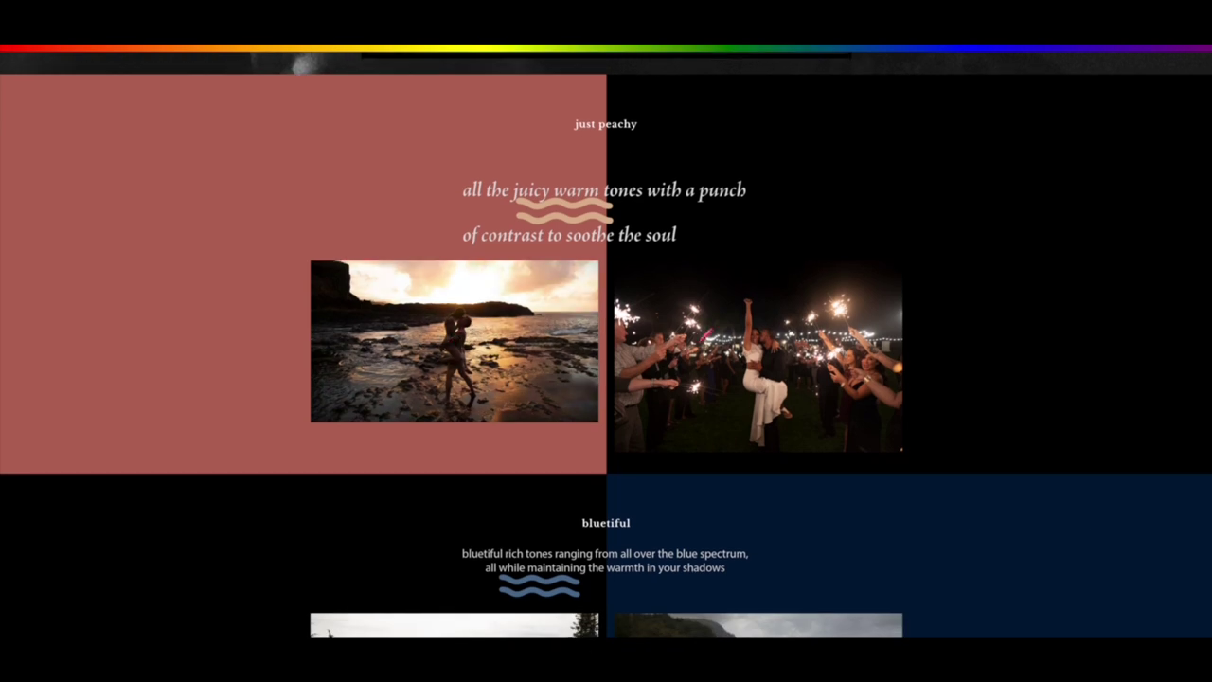
{"action": "scroll", "coordinate": [1001, 332], "scroll_direction": "down", "scroll_amount": 2}
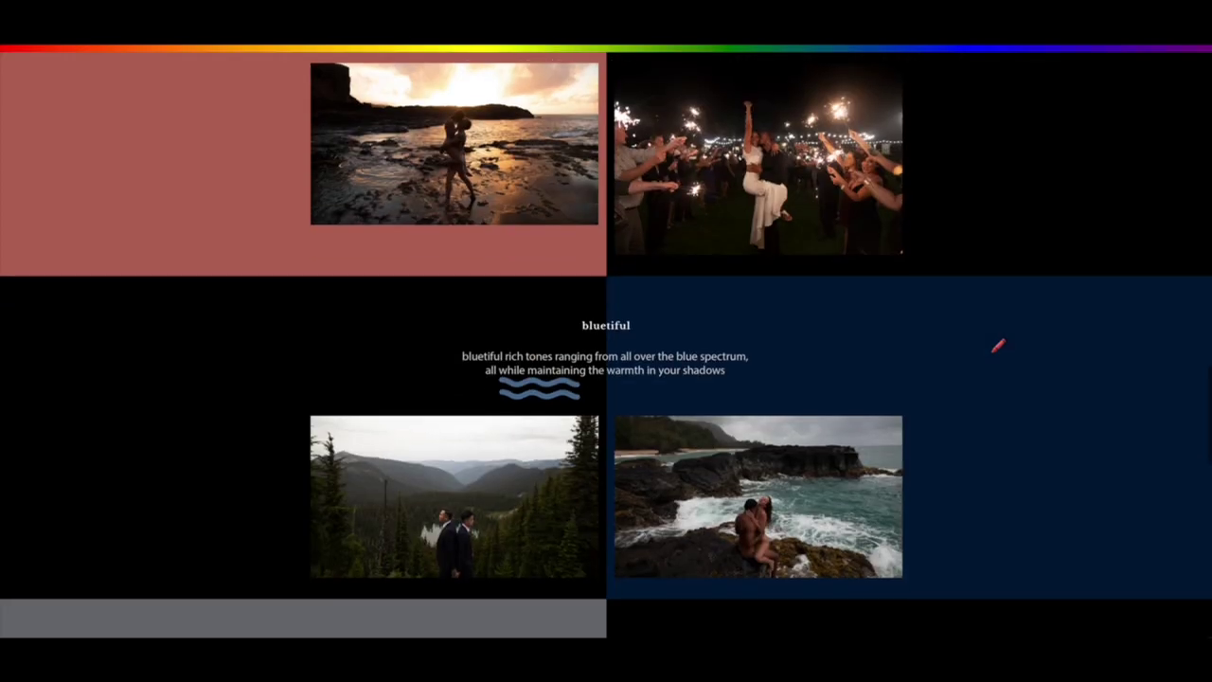